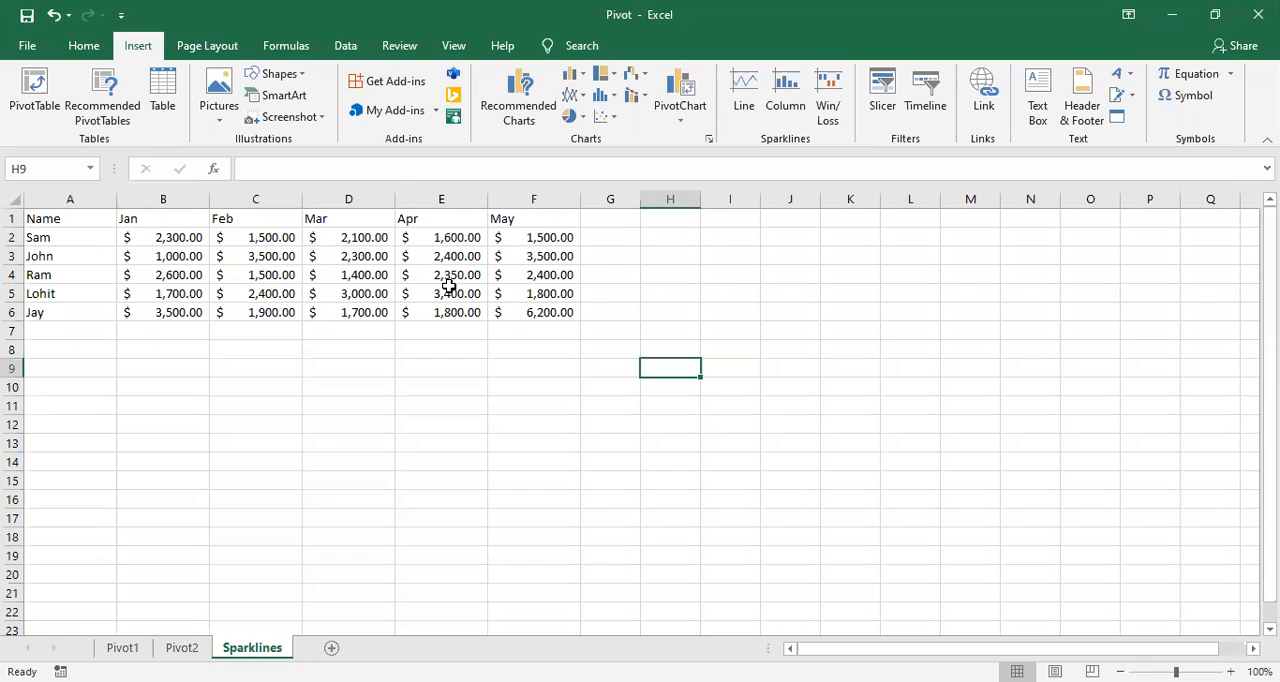
click(670, 293)
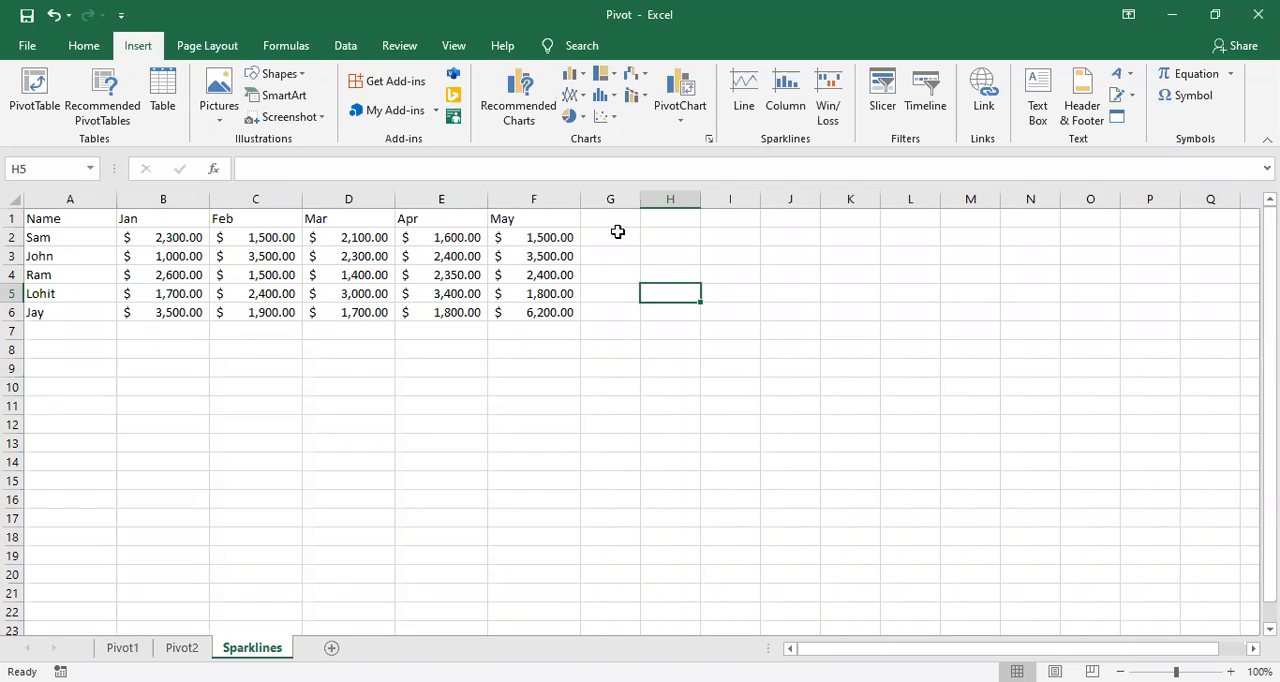
click(621, 311)
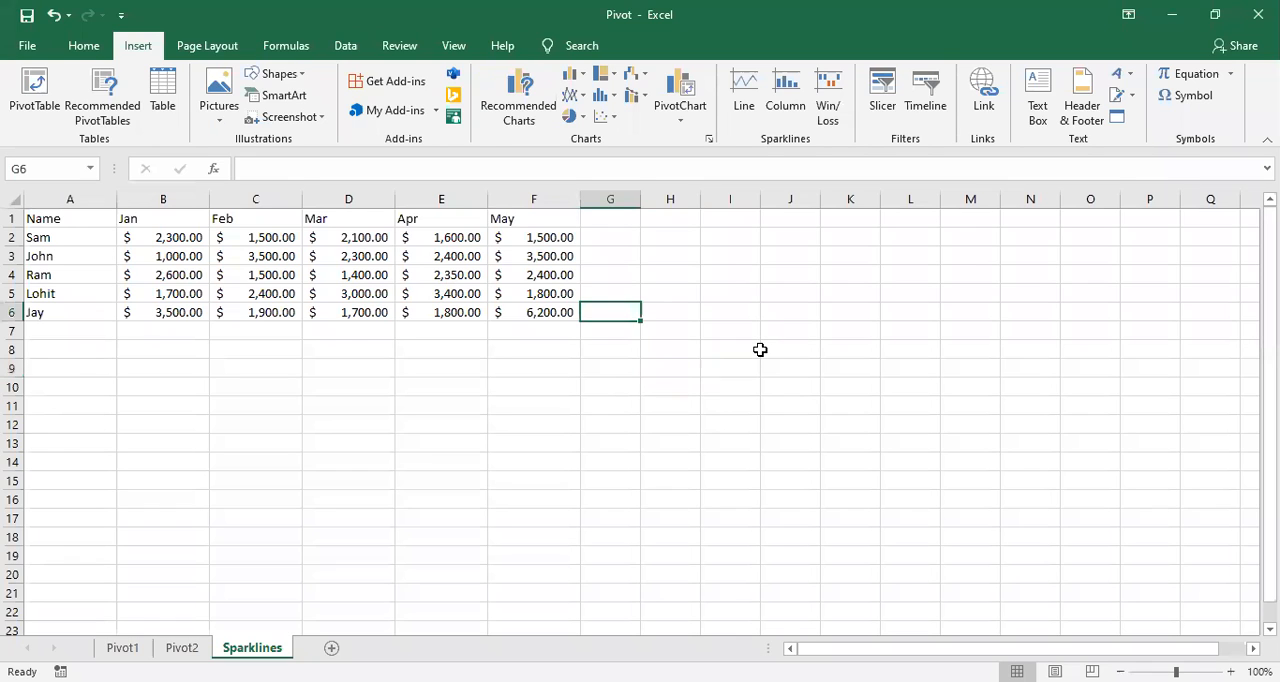
click(612, 237)
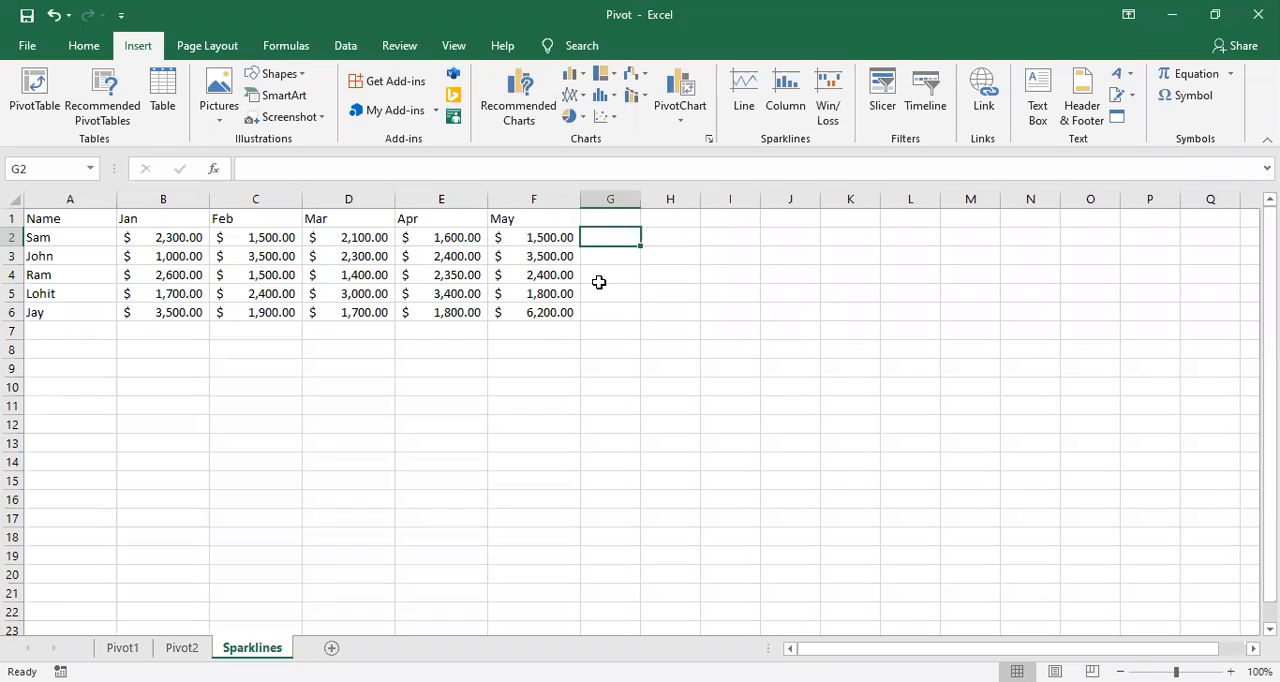
click(598, 282)
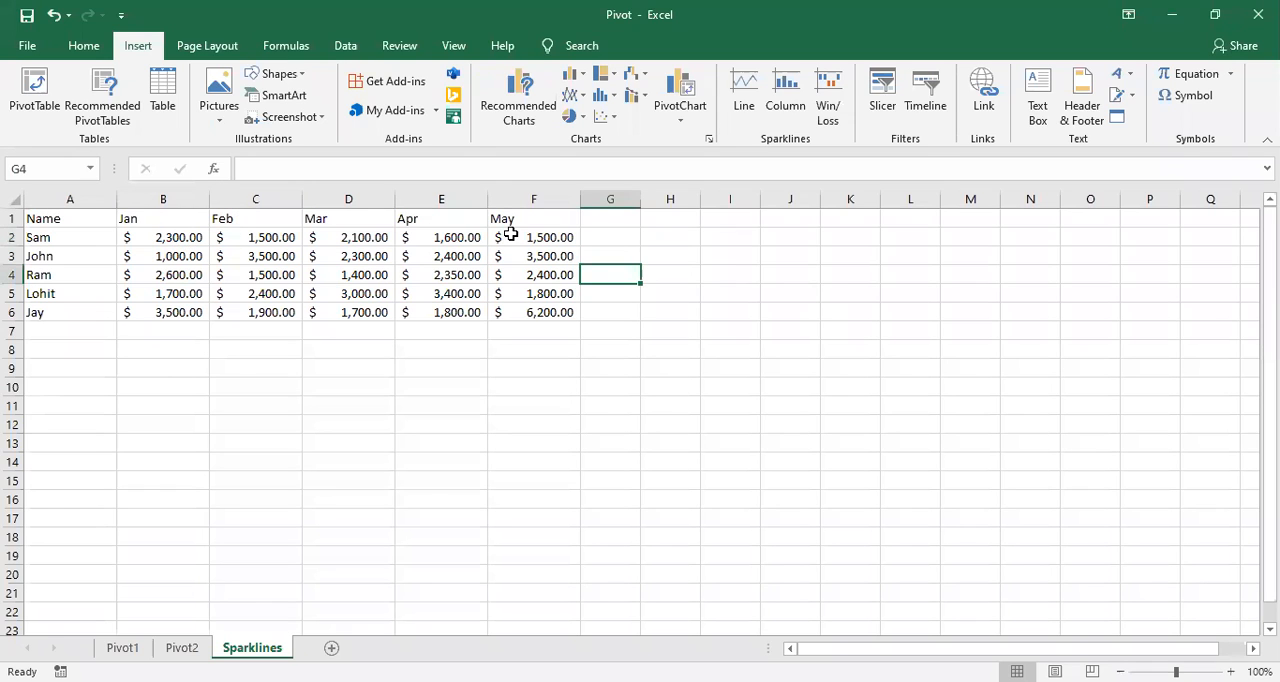
click(604, 216)
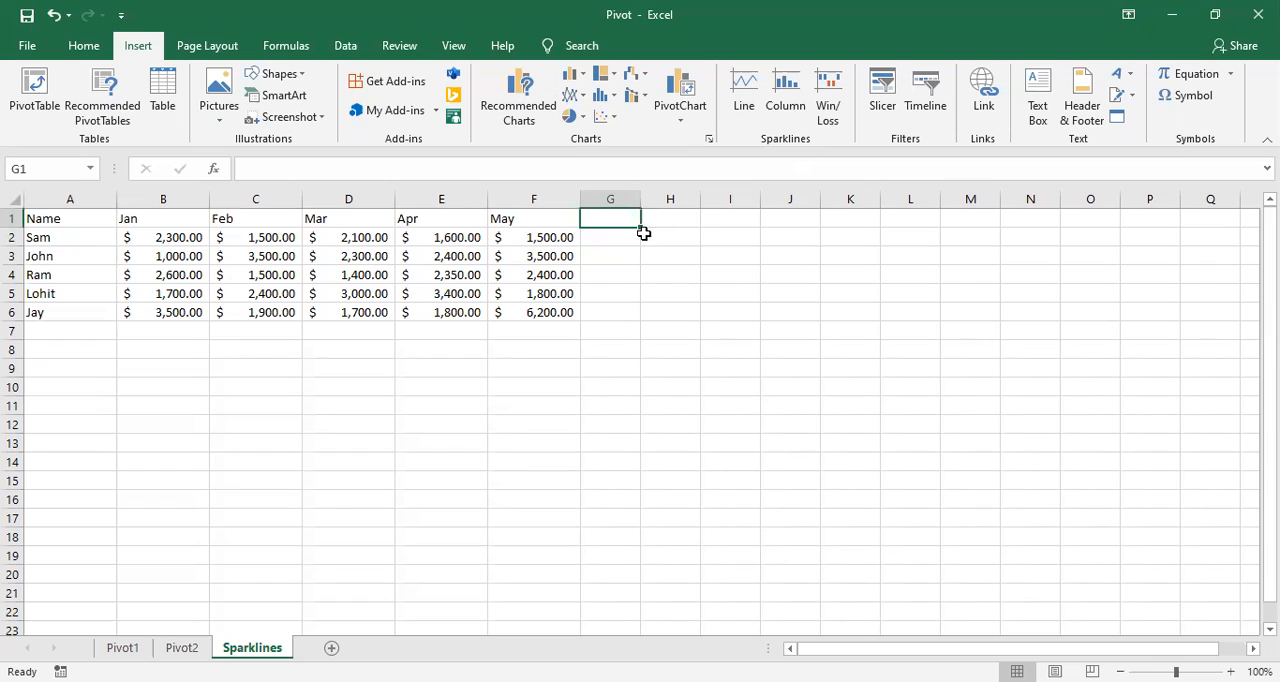
click(614, 241)
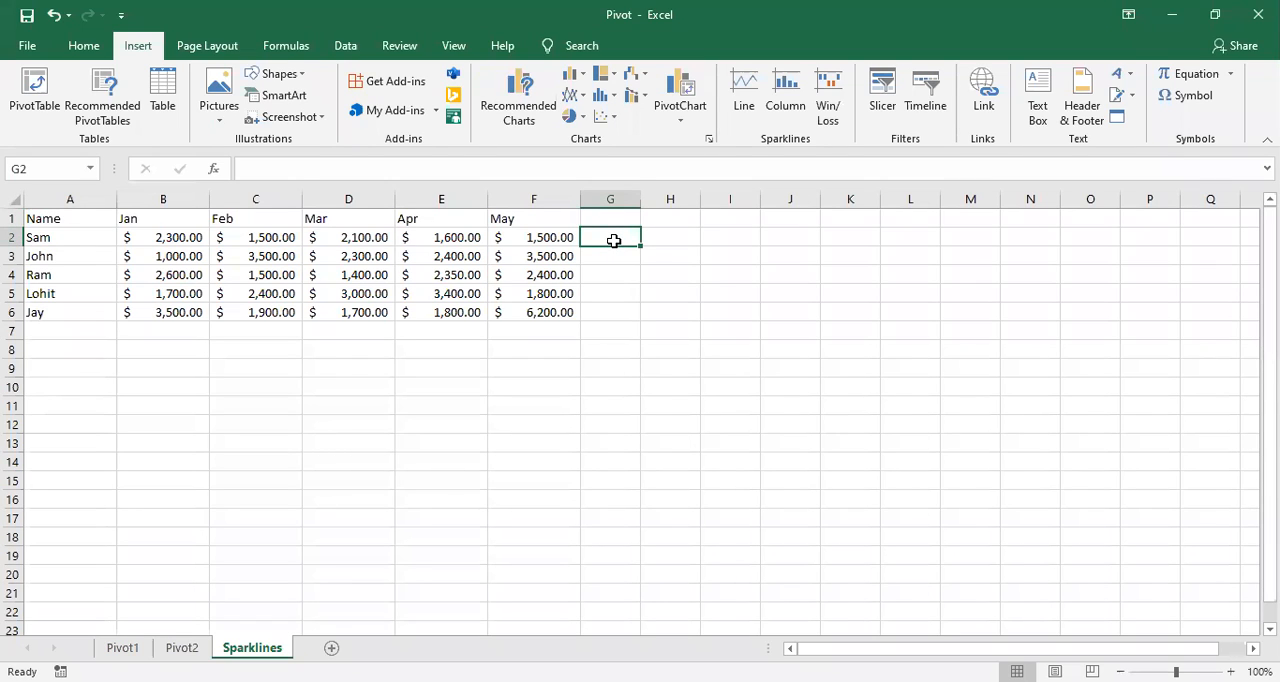
Step: Enter the header "Line Chart" in cell G1 and autofit column G to its text
click(611, 218)
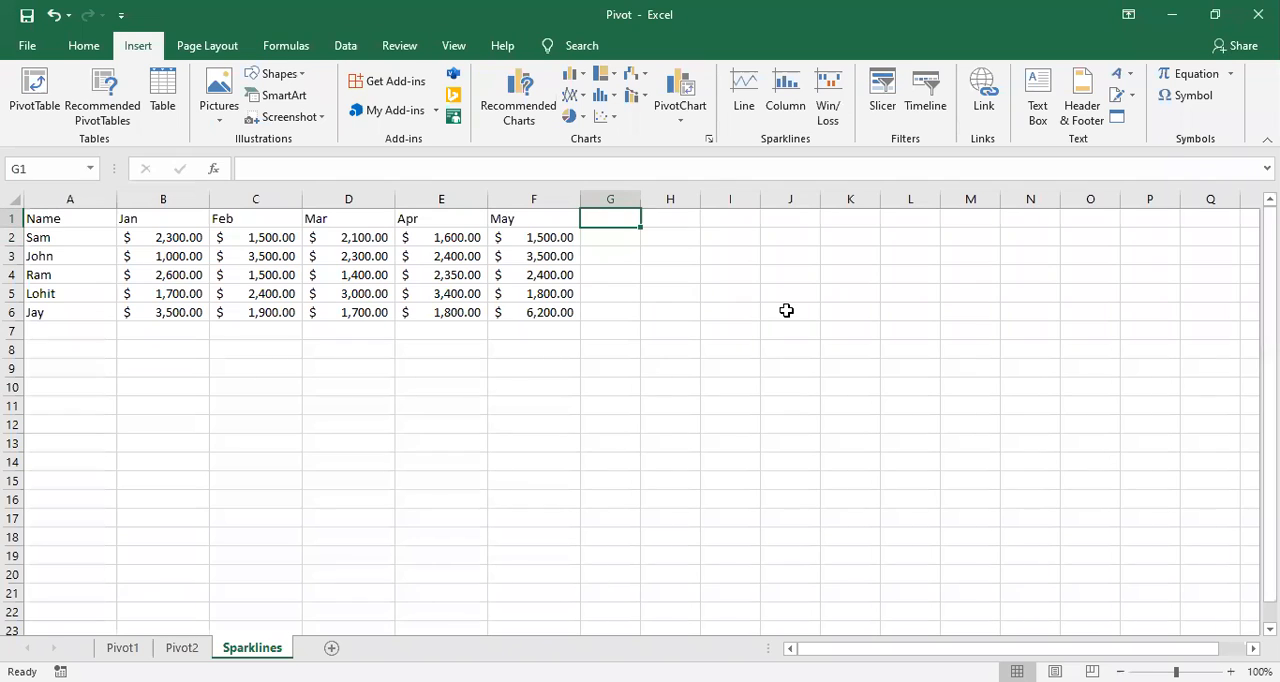
text(Line)
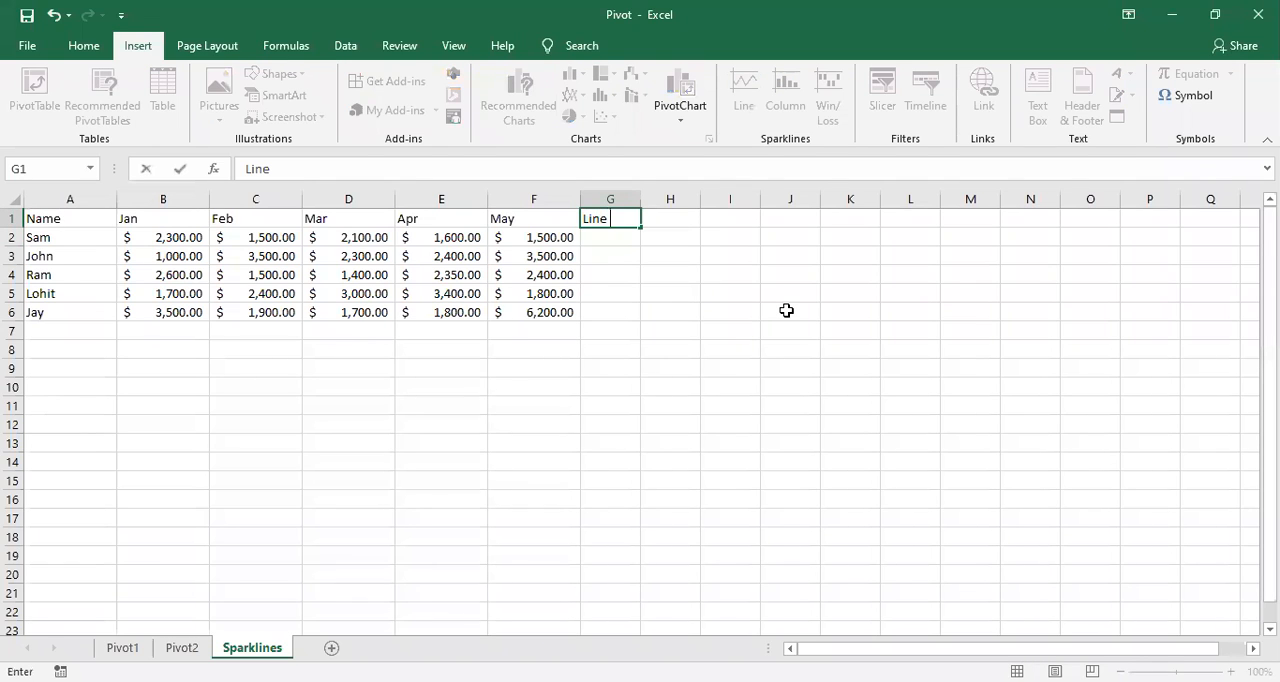
text( Chart)
click(750, 274)
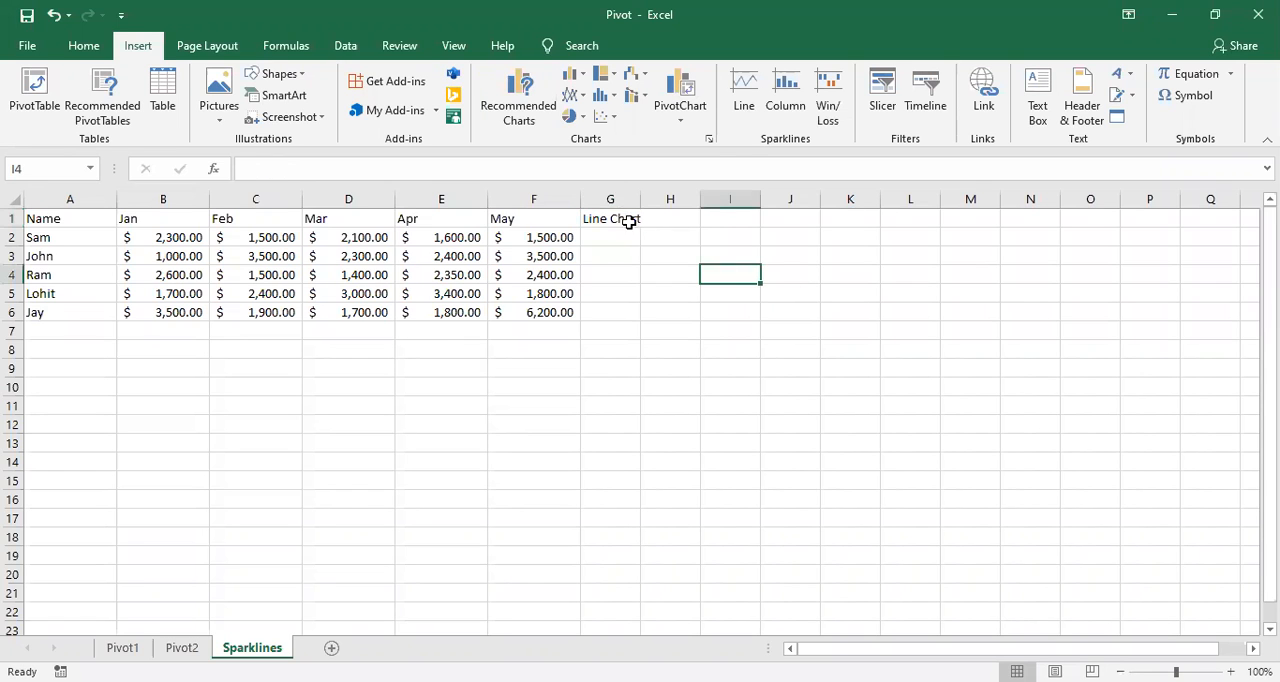
double_click(640, 203)
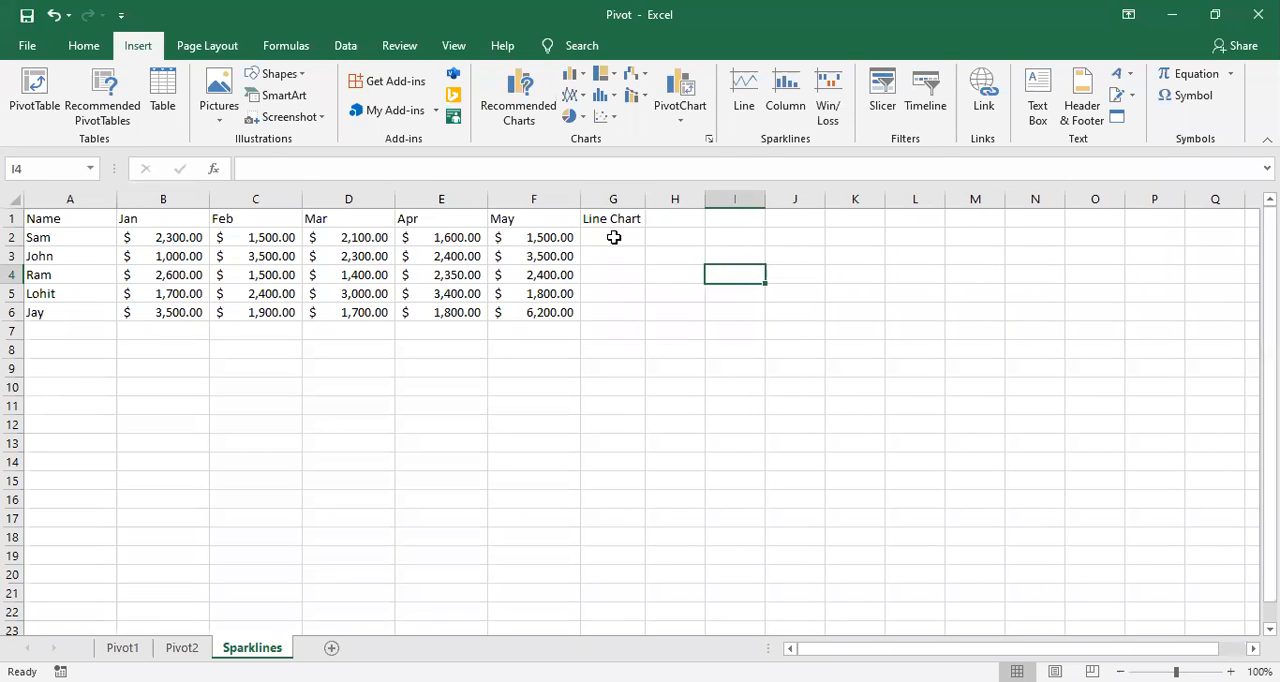
Step: Insert a line sparkline in G2 from the data range B2:F2 and fill it down to G6
click(614, 237)
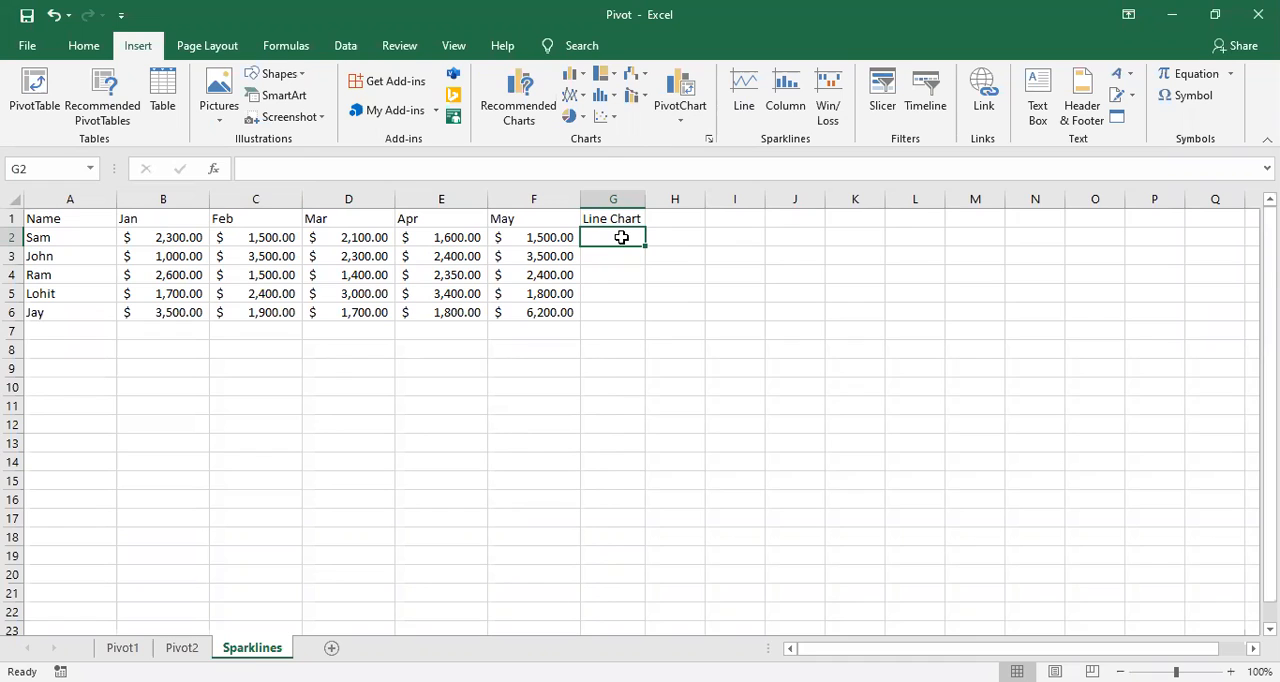
click(745, 92)
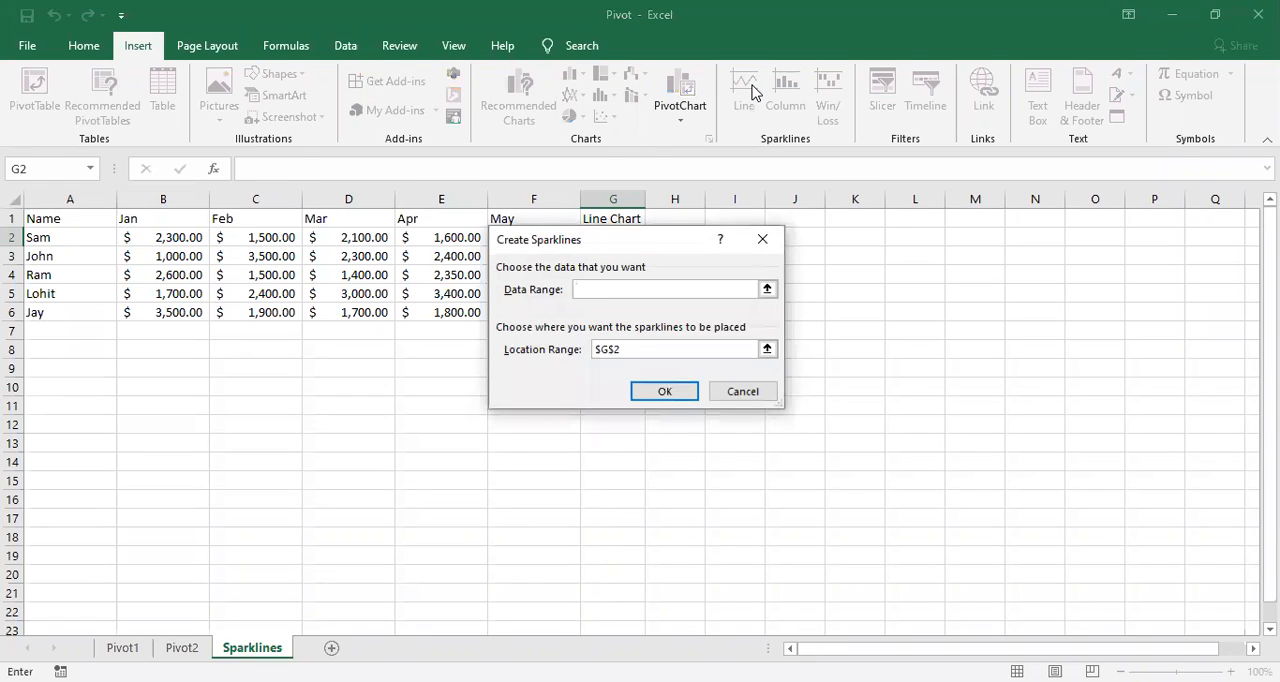
drag(620, 245, 703, 324)
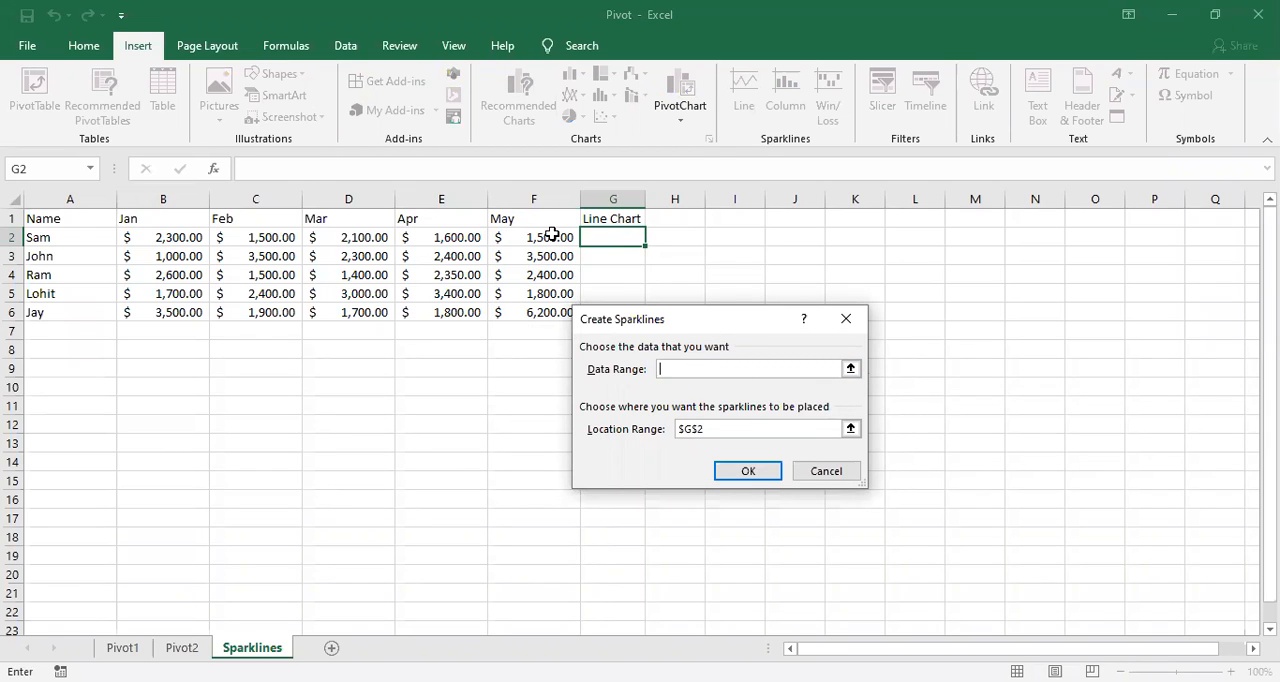
click(177, 242)
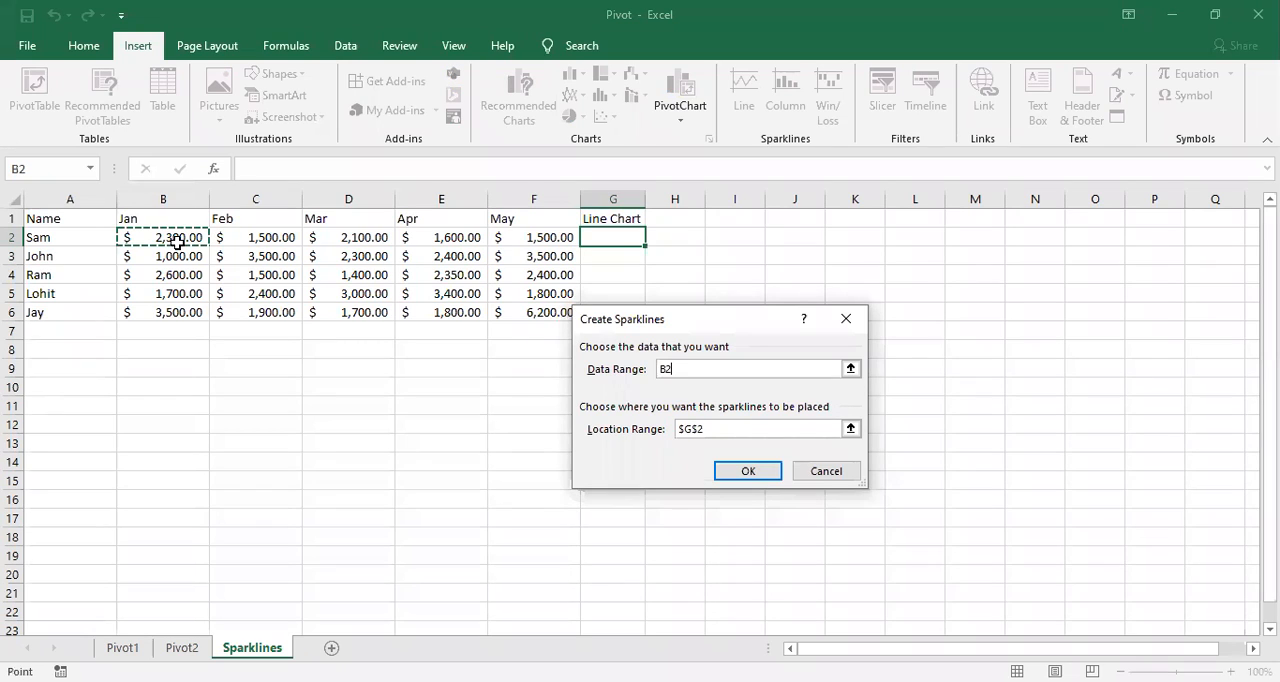
shift+click(505, 232)
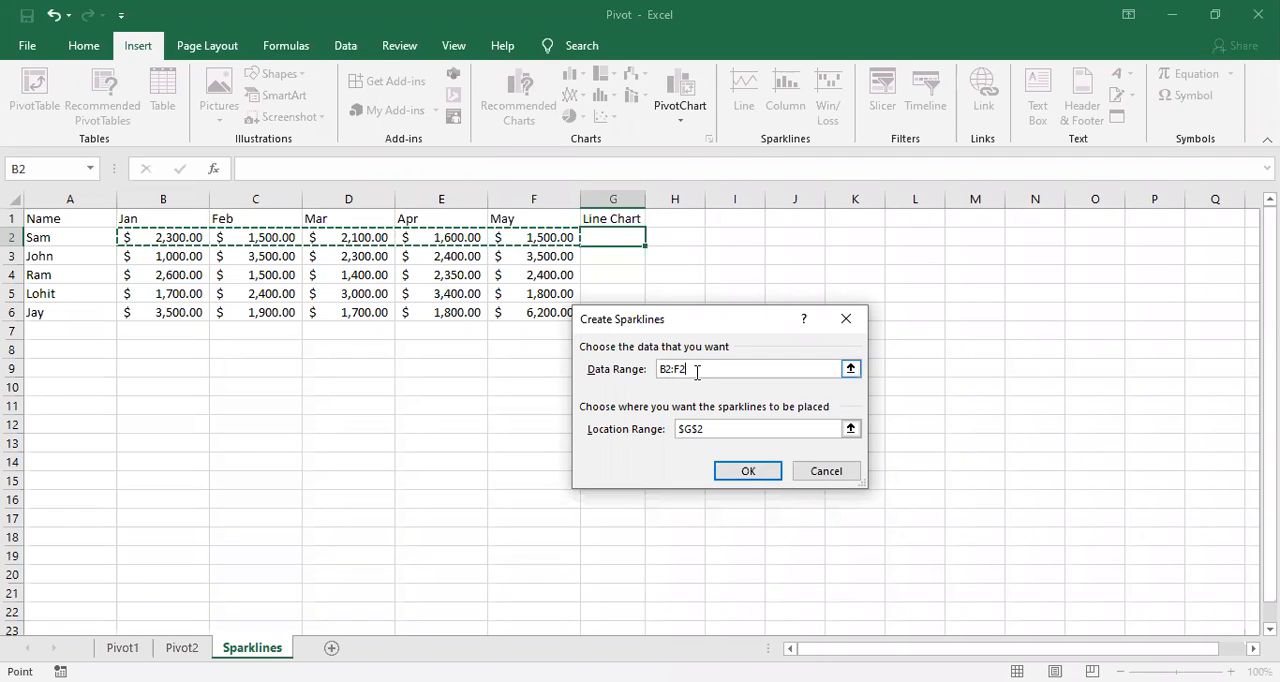
click(745, 471)
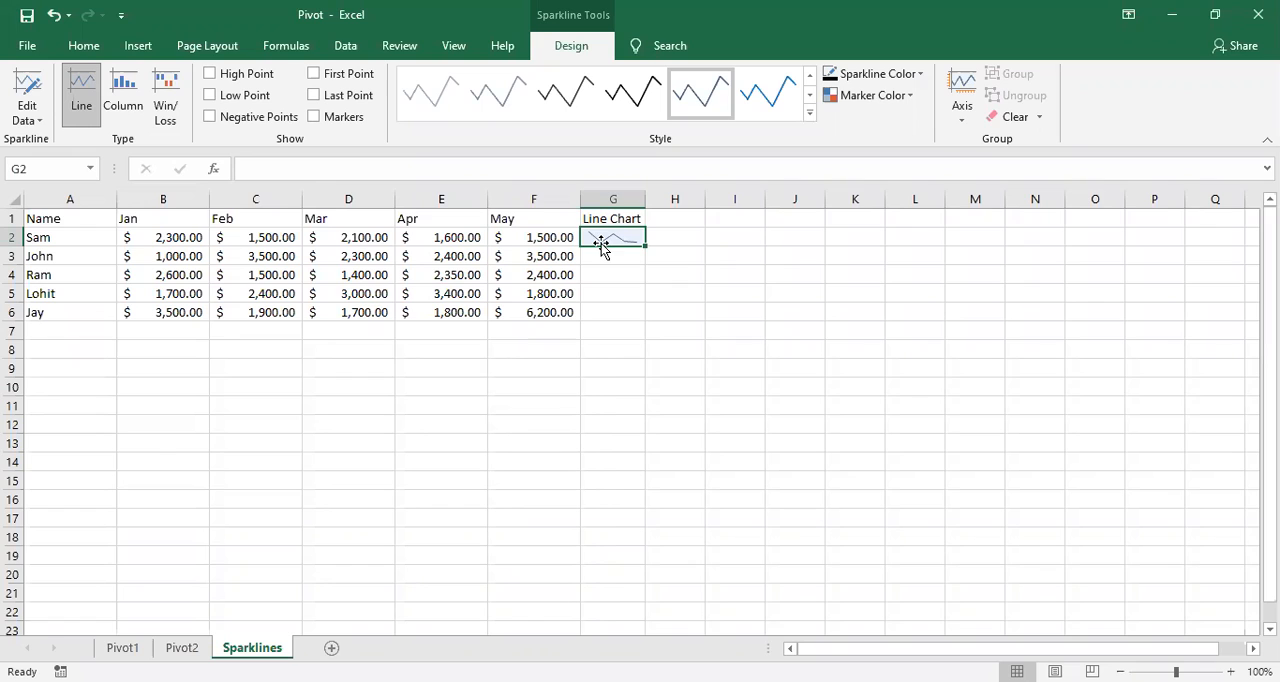
drag(641, 247, 644, 314)
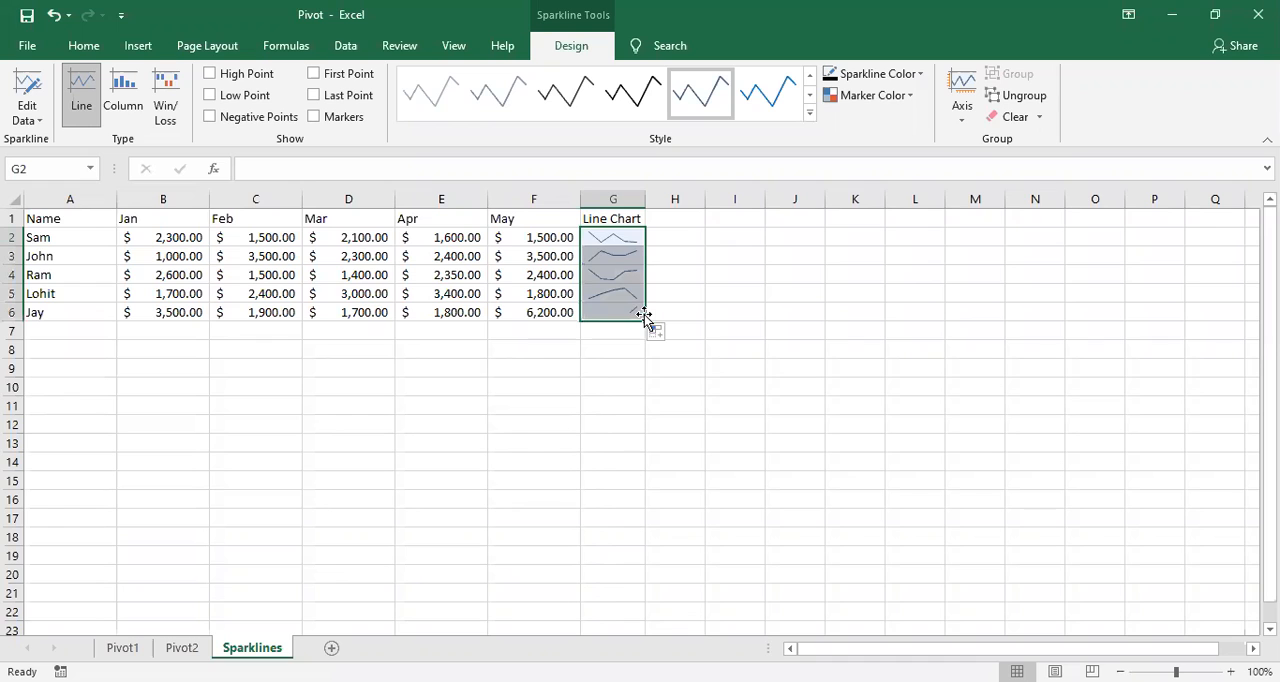
click(707, 385)
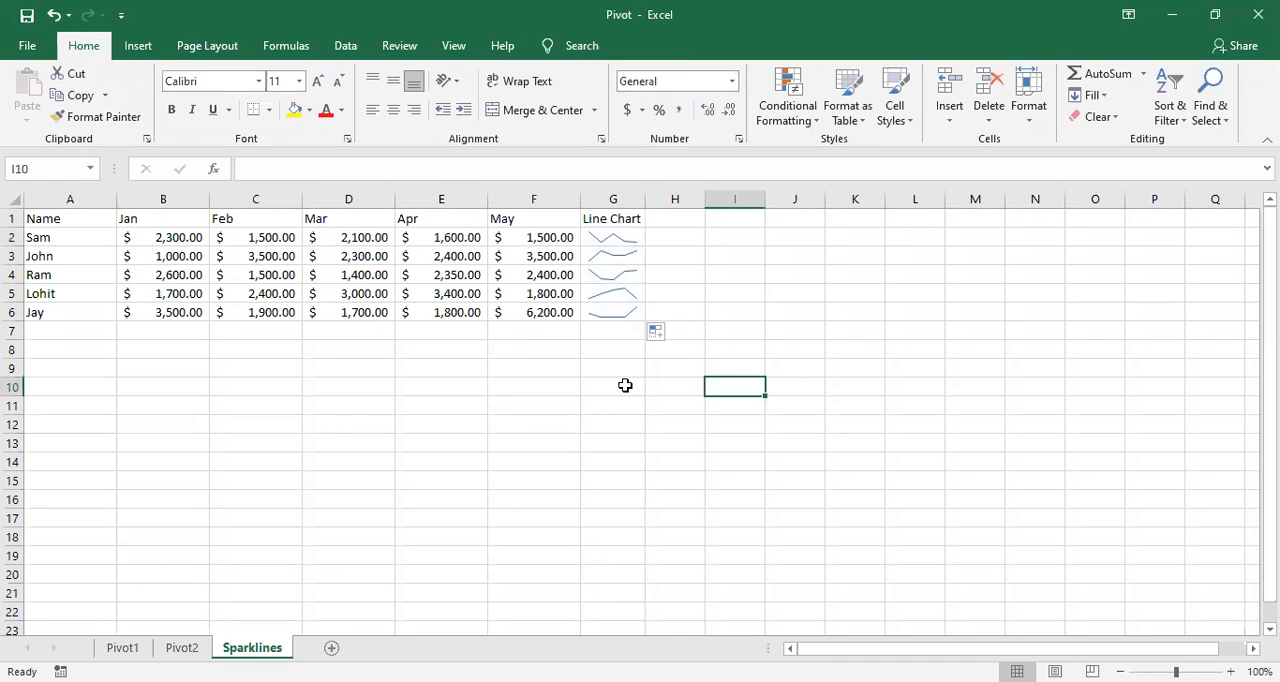
click(603, 236)
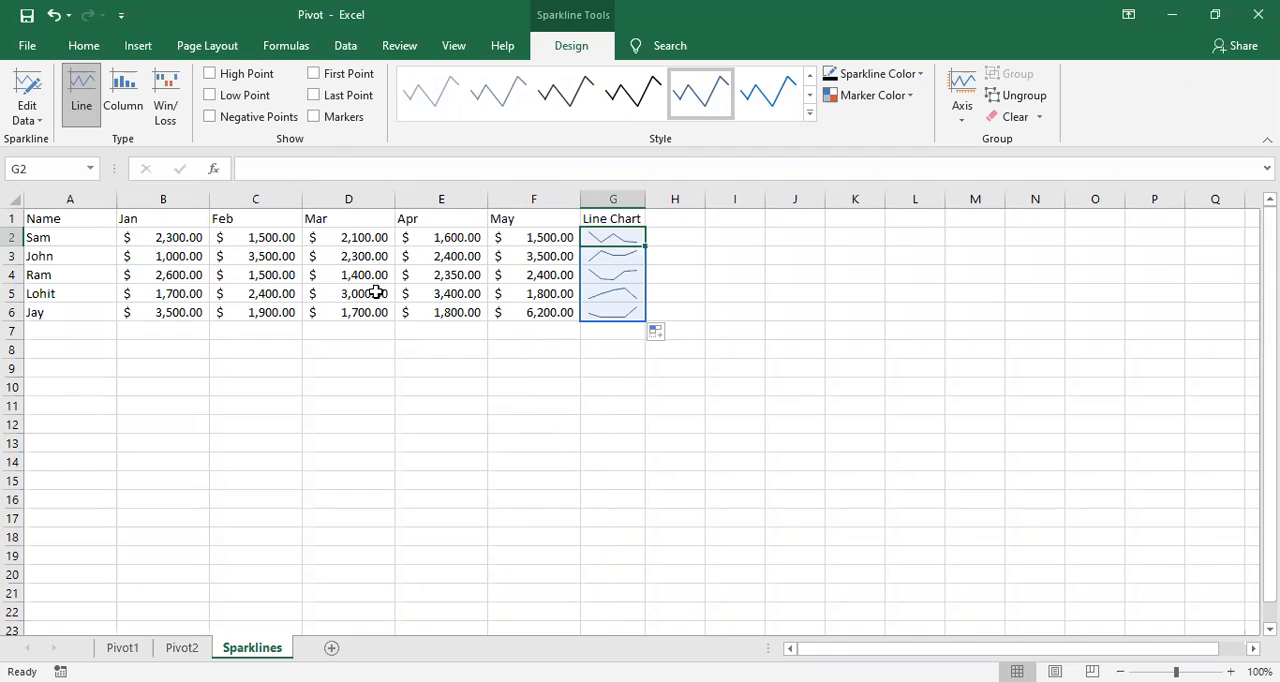
click(678, 271)
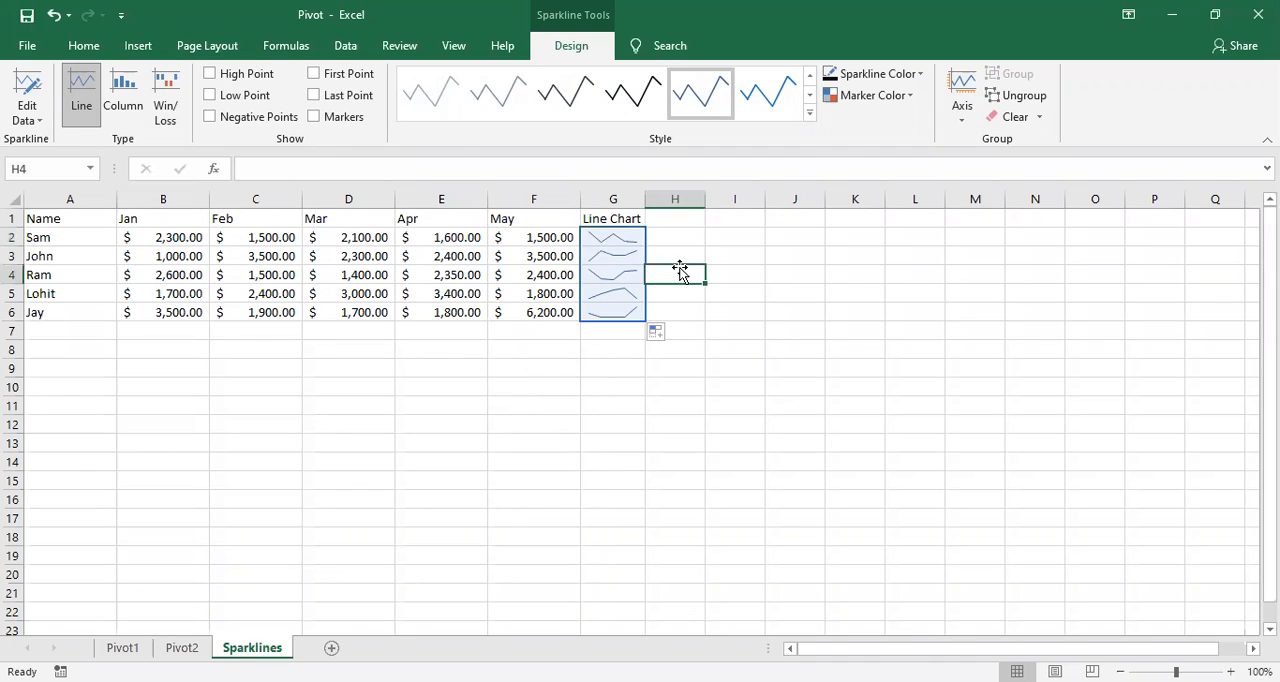
click(615, 237)
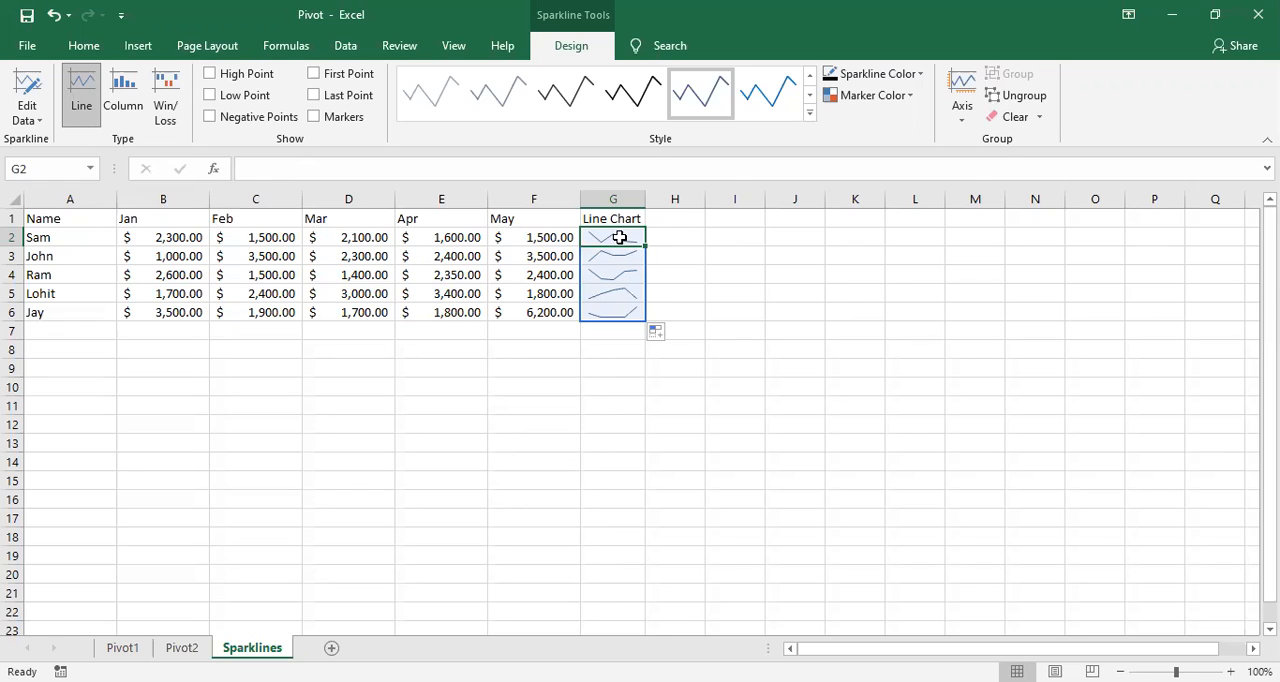
click(761, 316)
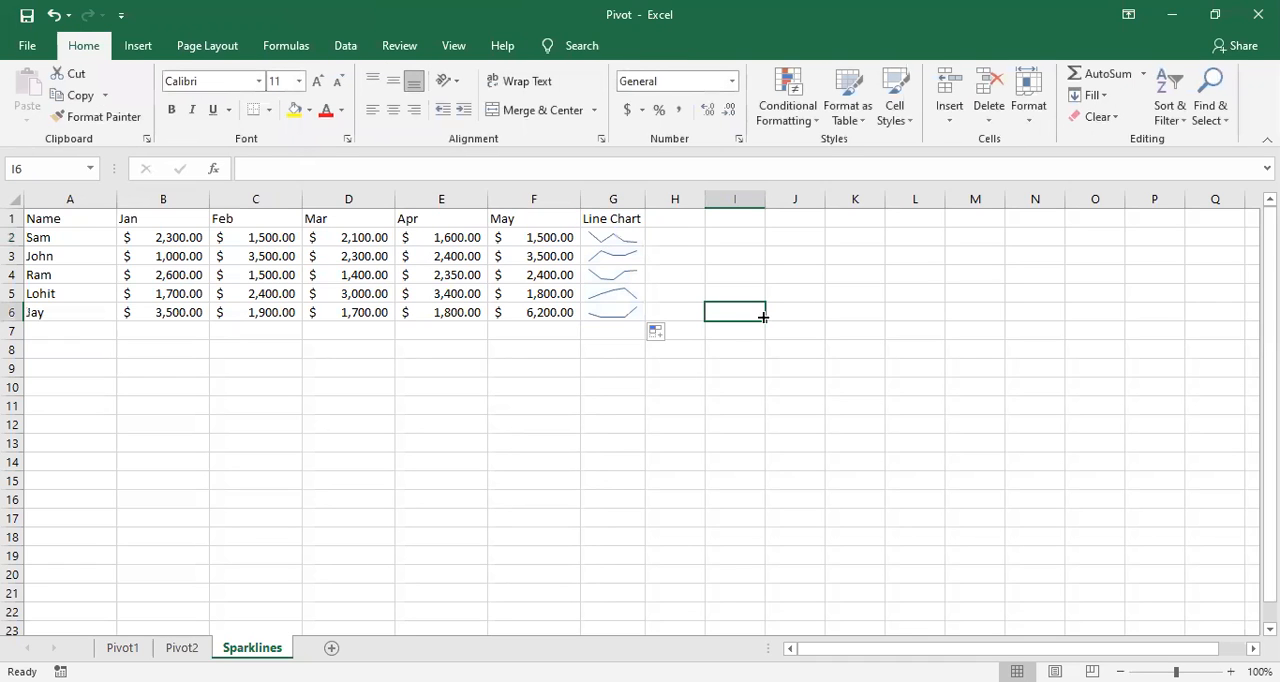
click(466, 273)
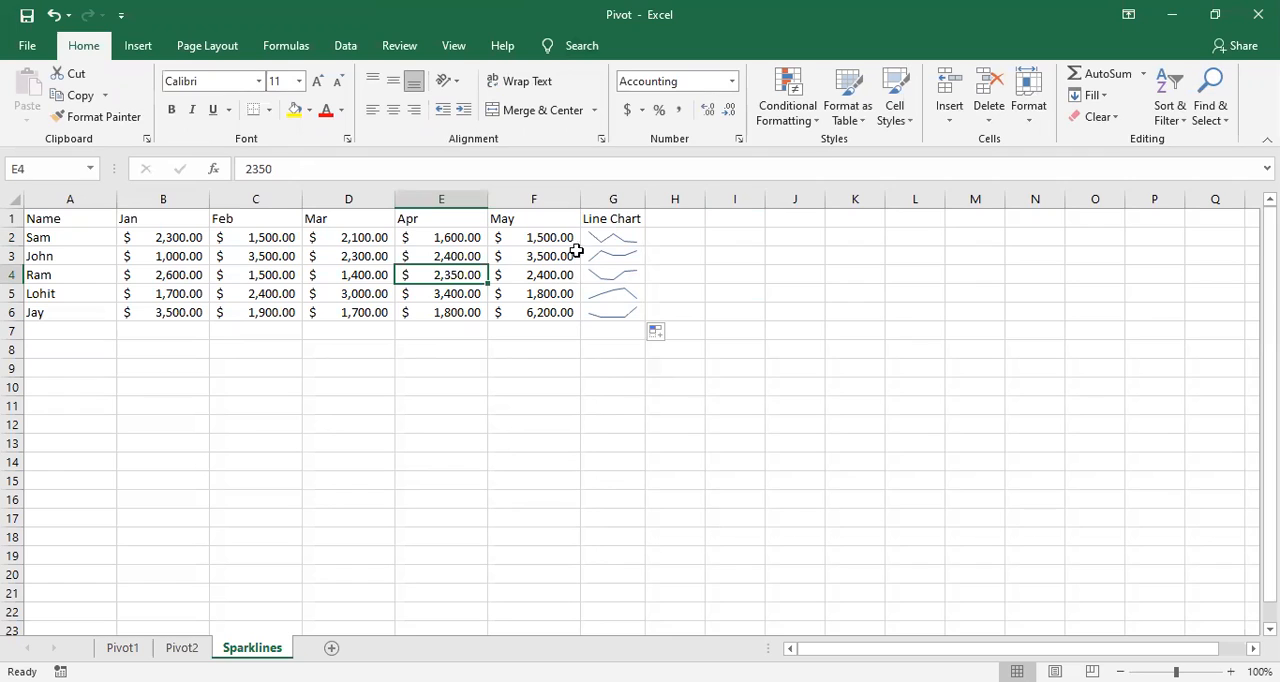
Step: Mark the high points of the line sparklines in G2:G6 with the standard Green marker color
click(608, 236)
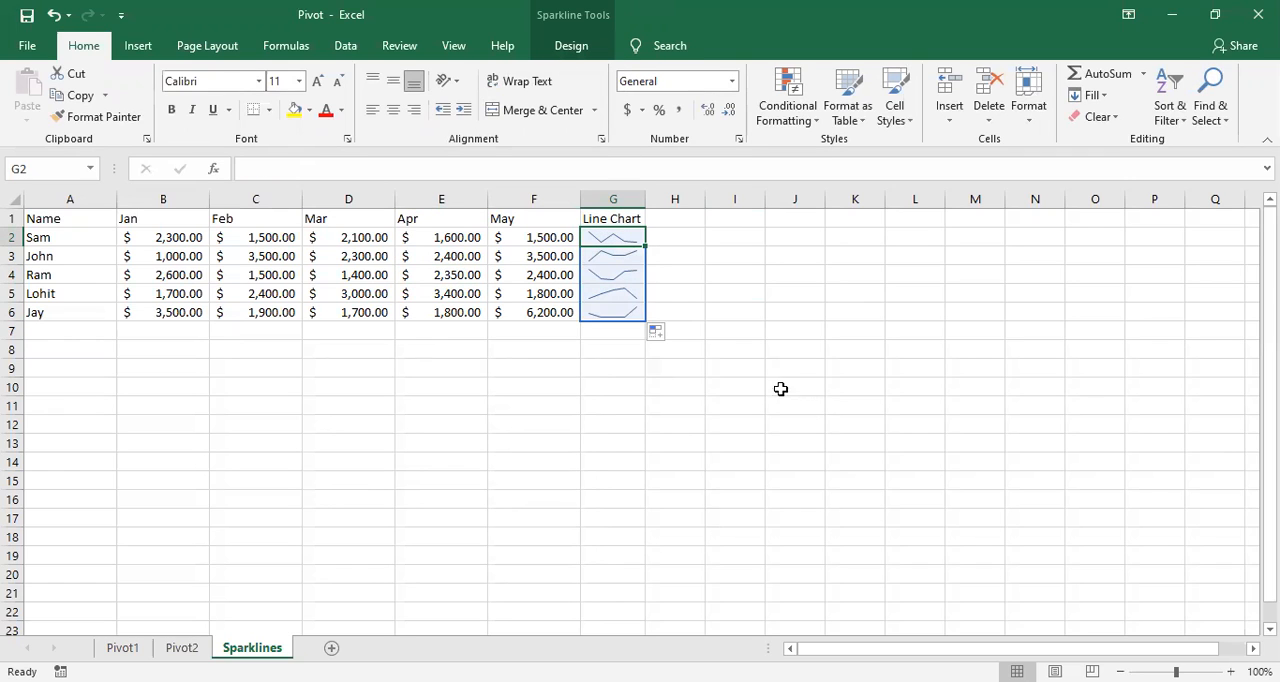
click(570, 52)
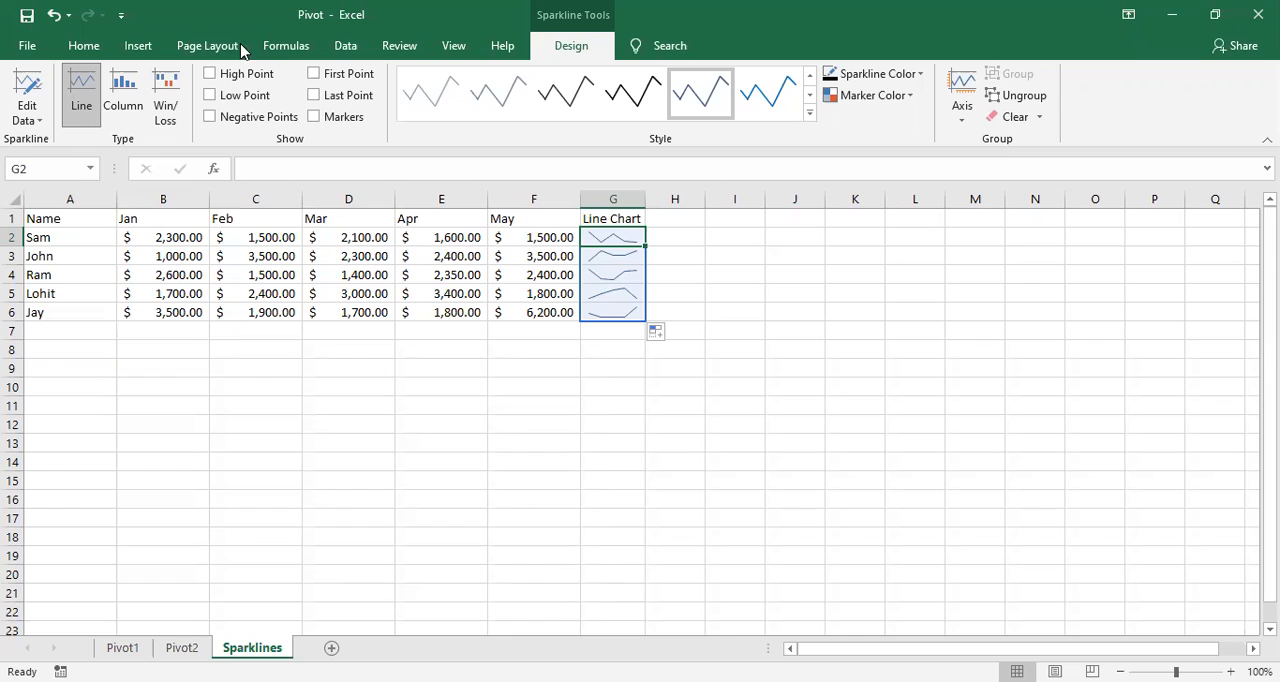
click(210, 74)
click(209, 75)
click(906, 100)
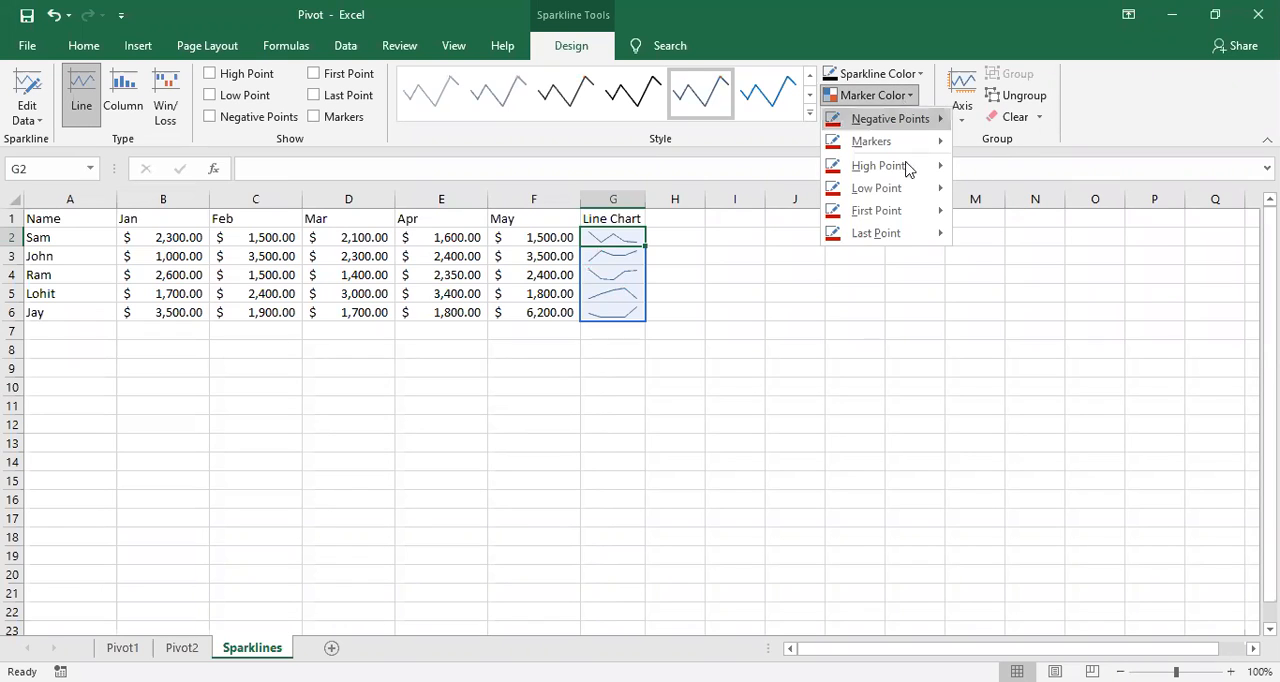
mouse_move(907, 169)
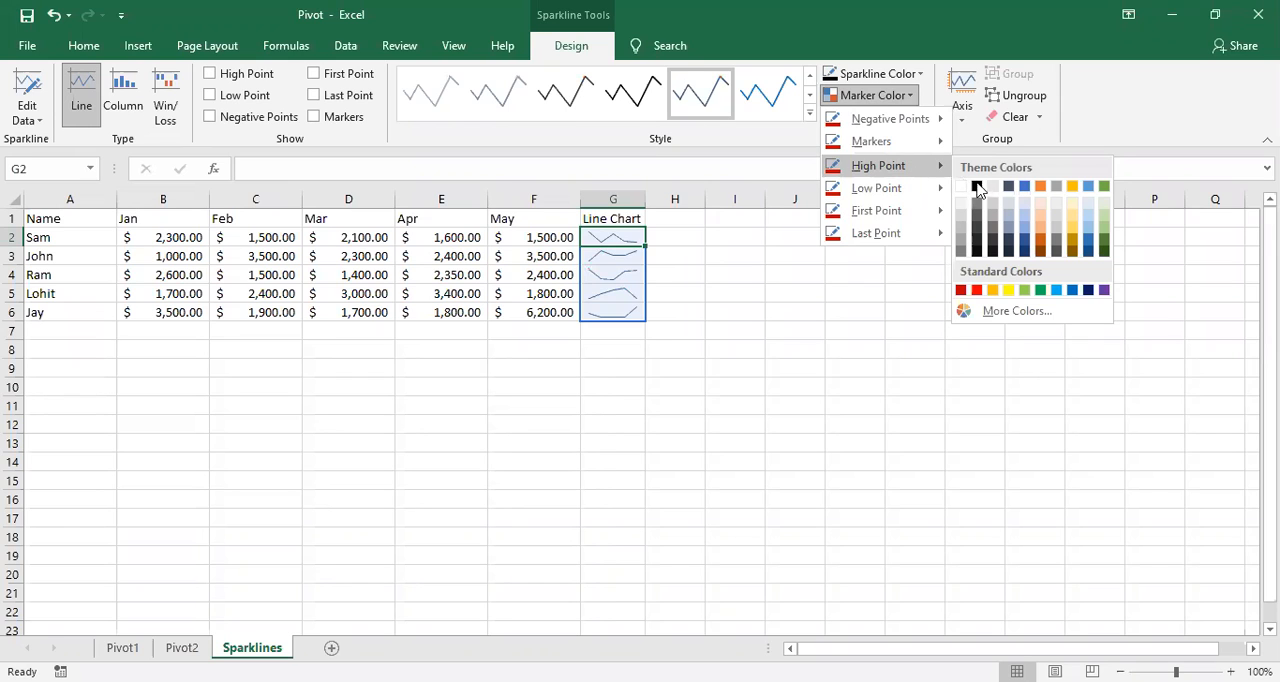
click(1040, 292)
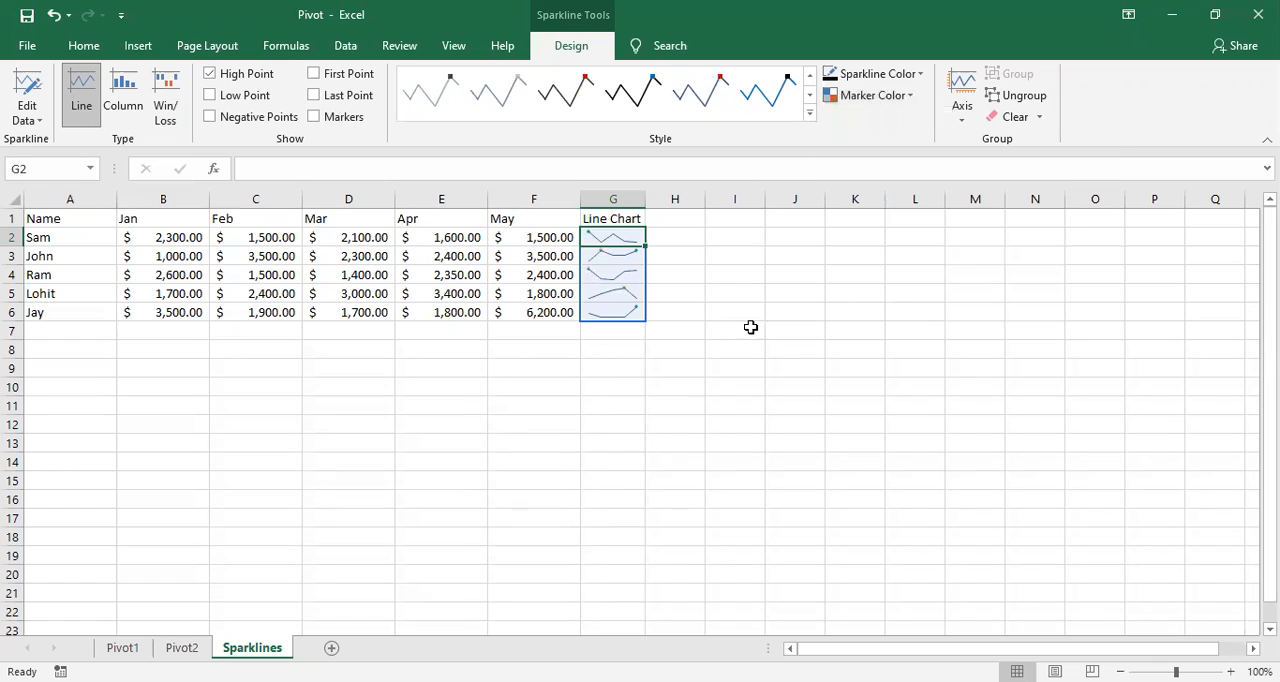
click(653, 338)
Step: Mark the low points of the line sparklines in G2:G6 with the standard Red marker color
click(611, 238)
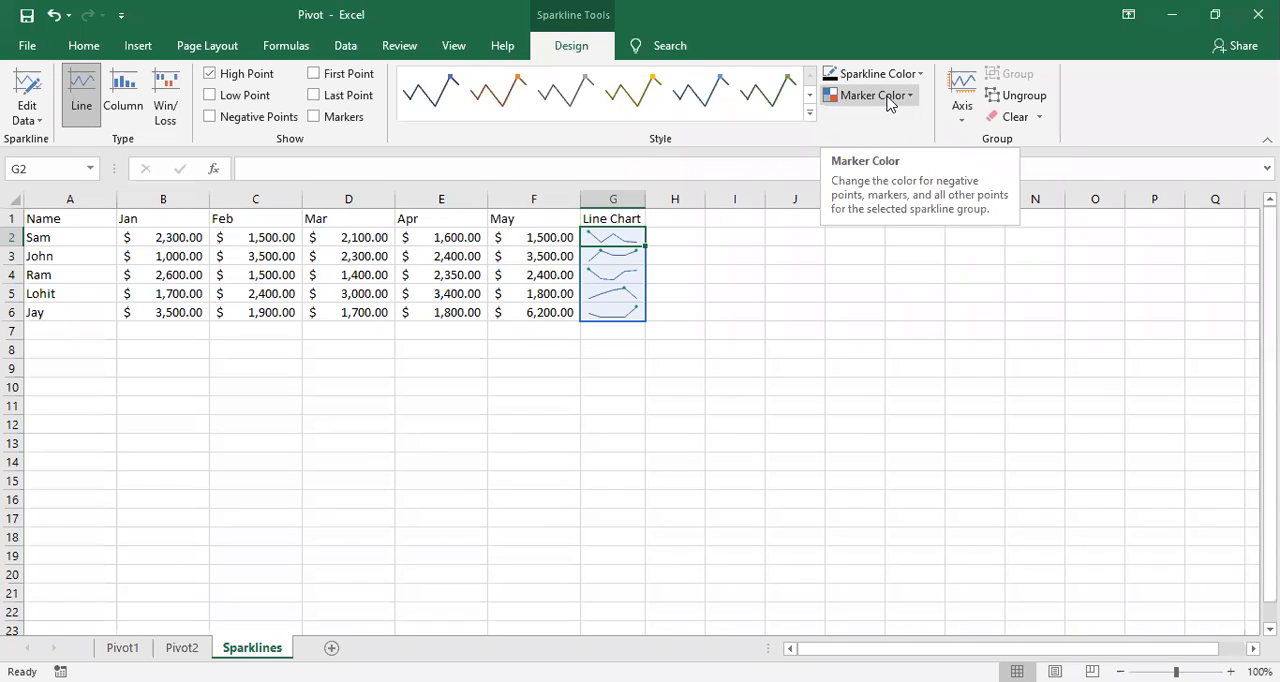
click(887, 100)
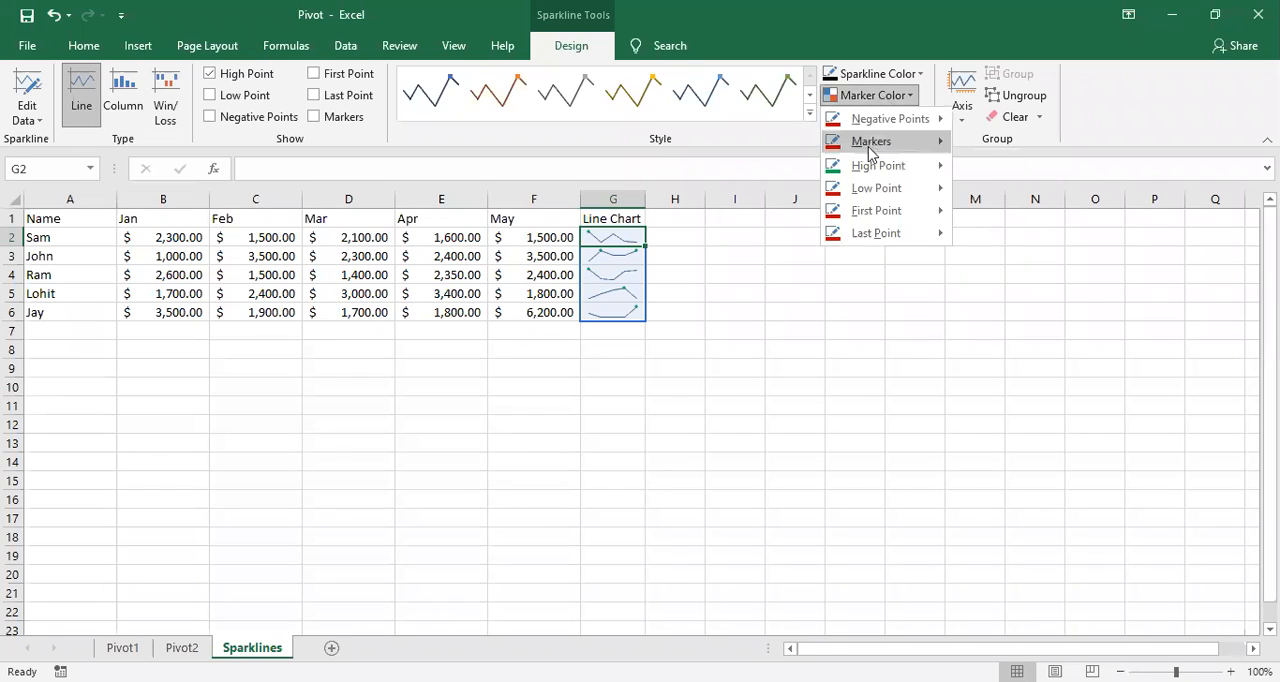
mouse_move(878, 195)
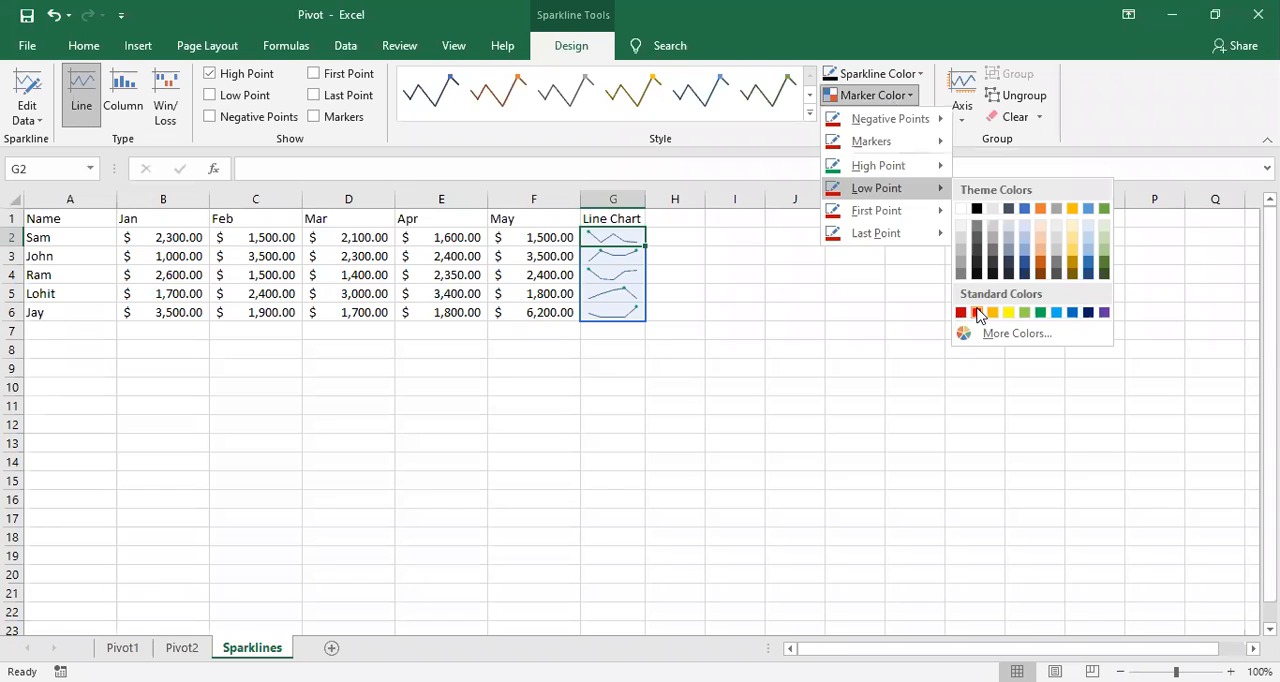
click(979, 316)
click(677, 346)
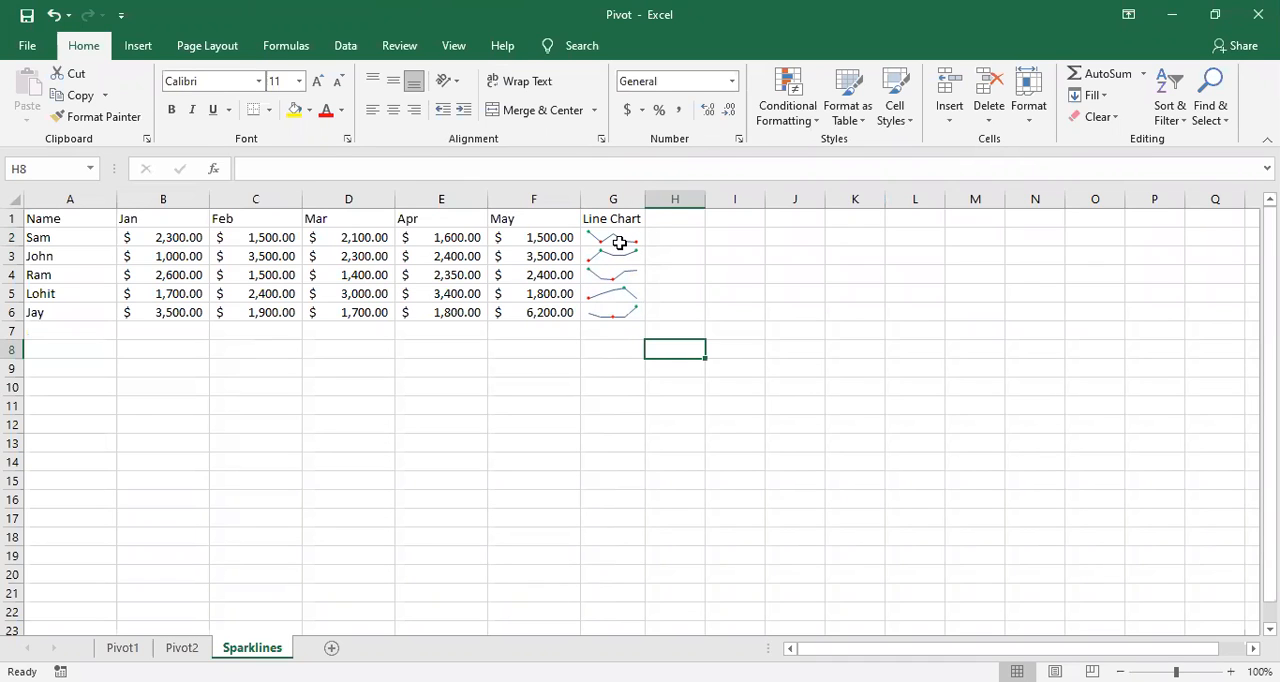
click(619, 243)
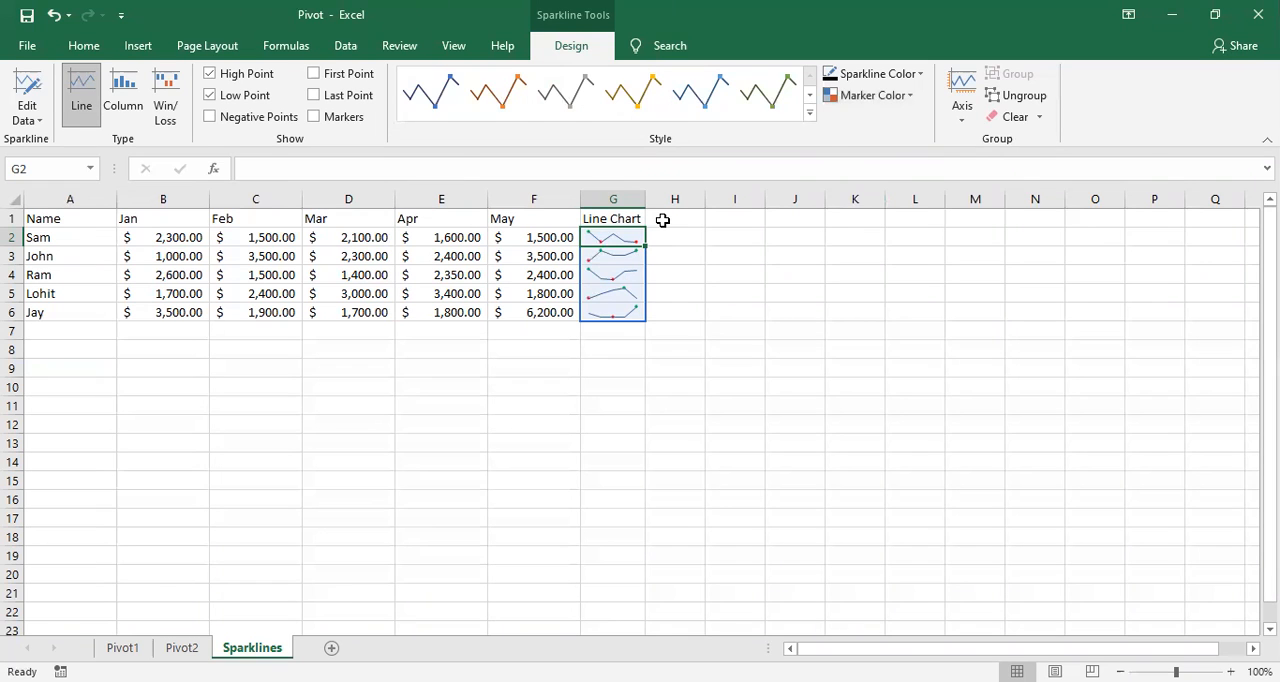
Step: Enter the header "Column Chart" in cell H1 and autofit column H to its text
click(663, 220)
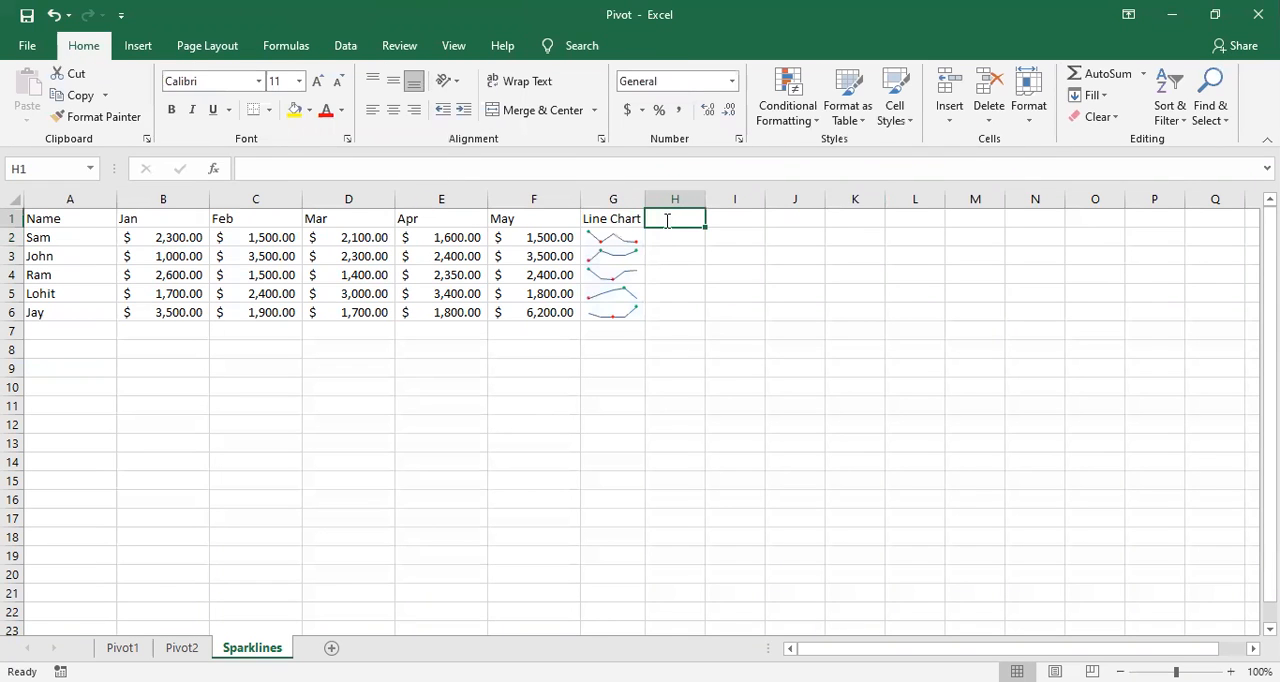
text(Column)
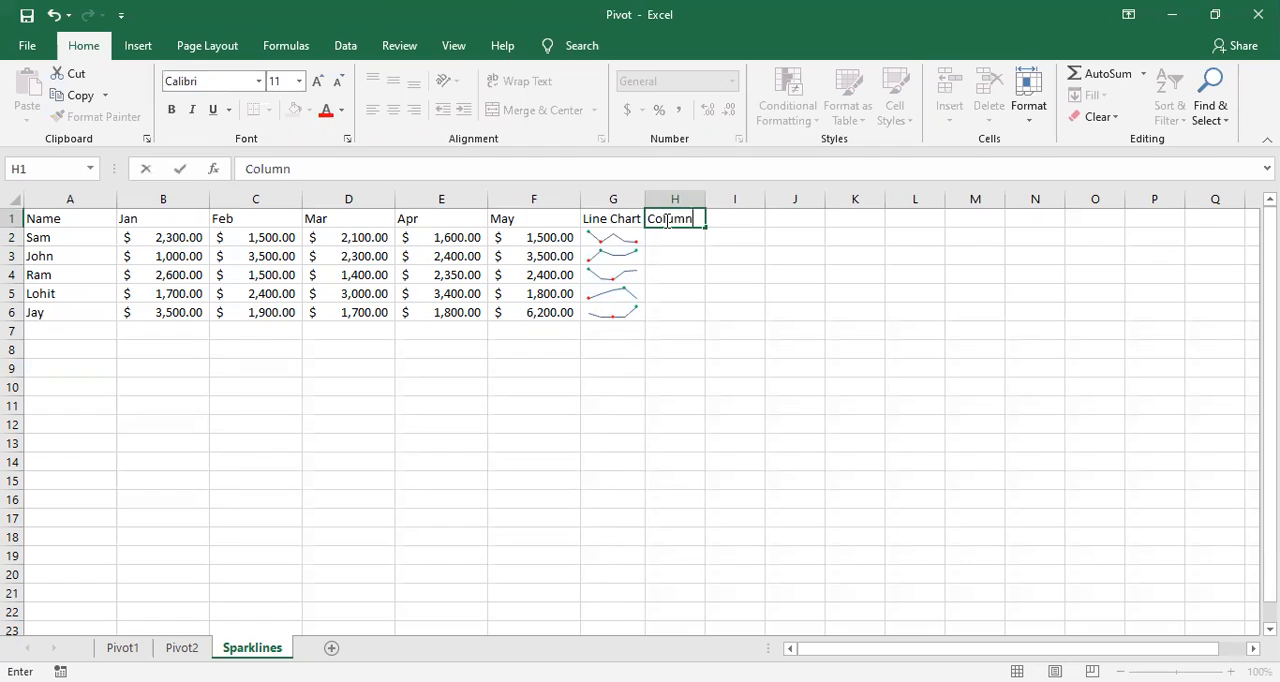
text( Chart)
click(707, 198)
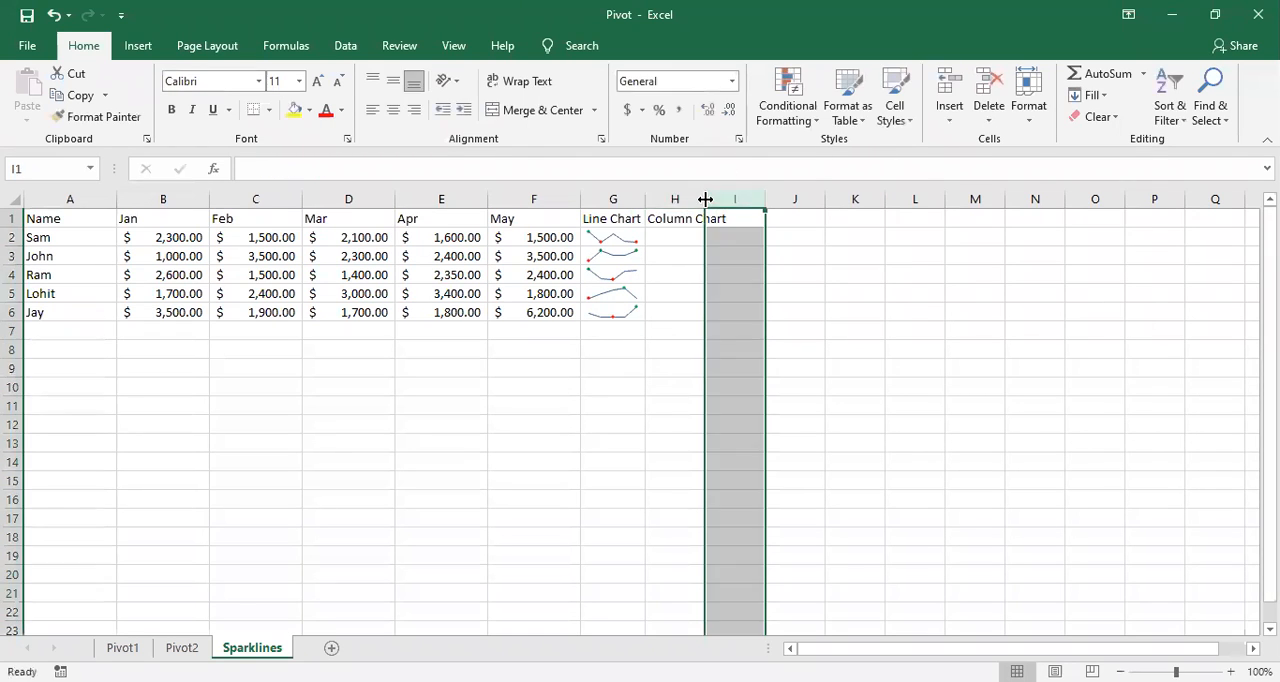
double_click(706, 199)
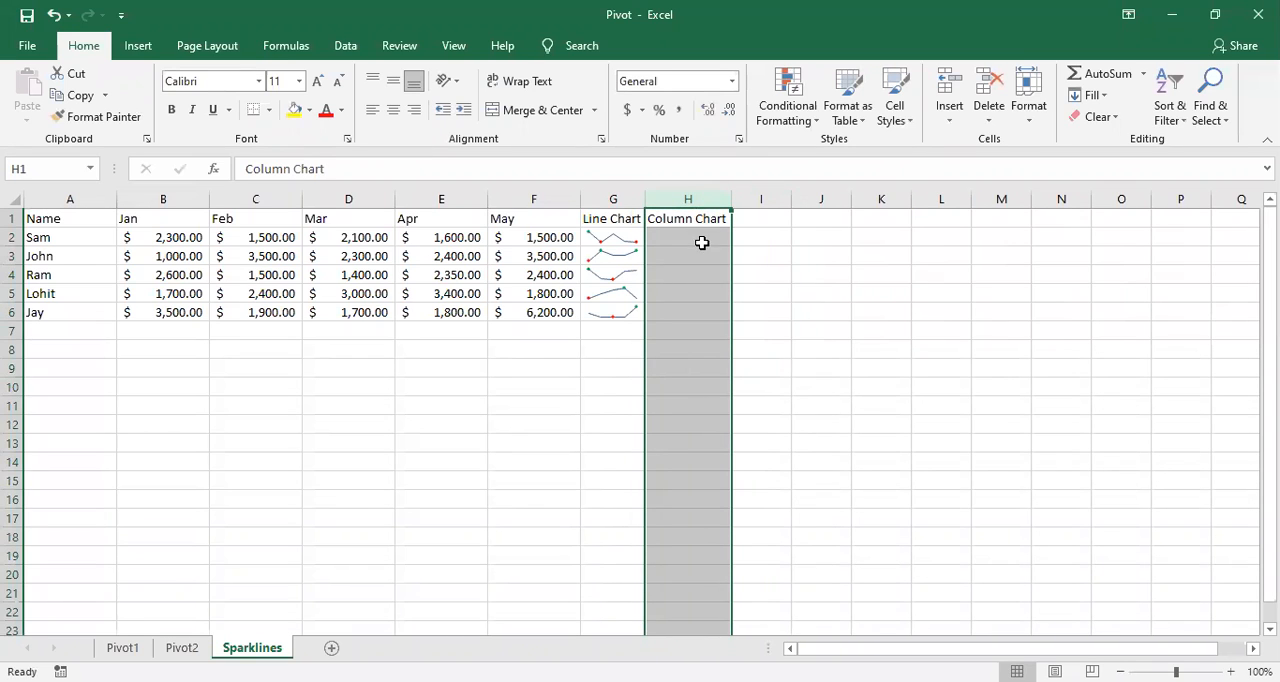
Step: Insert a column sparkline in H2 from the data range B2:F2 and fill it down to H6
click(700, 240)
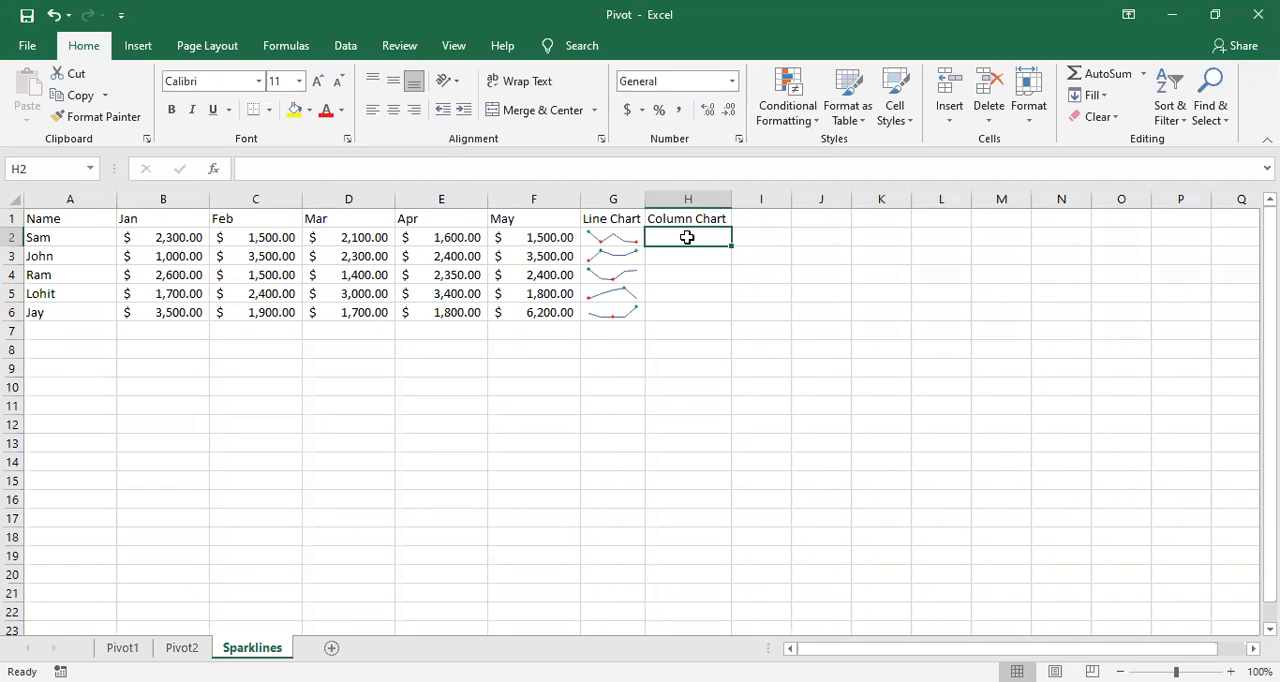
drag(178, 236, 523, 239)
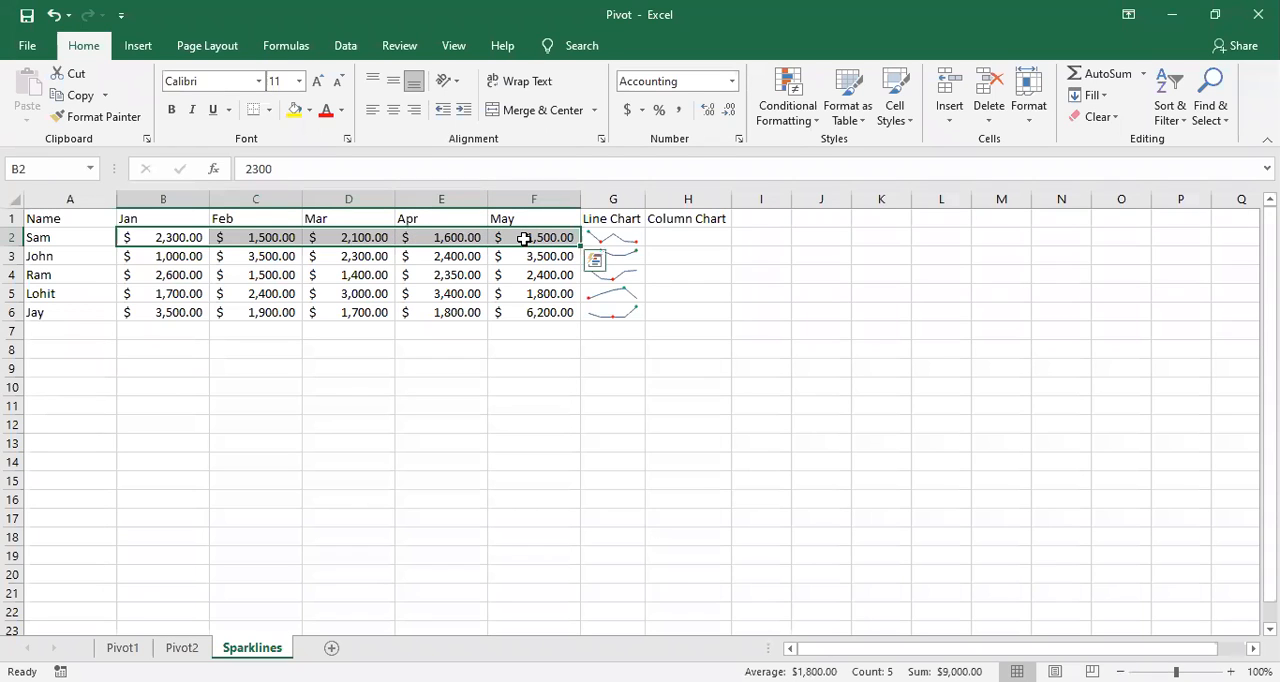
click(137, 46)
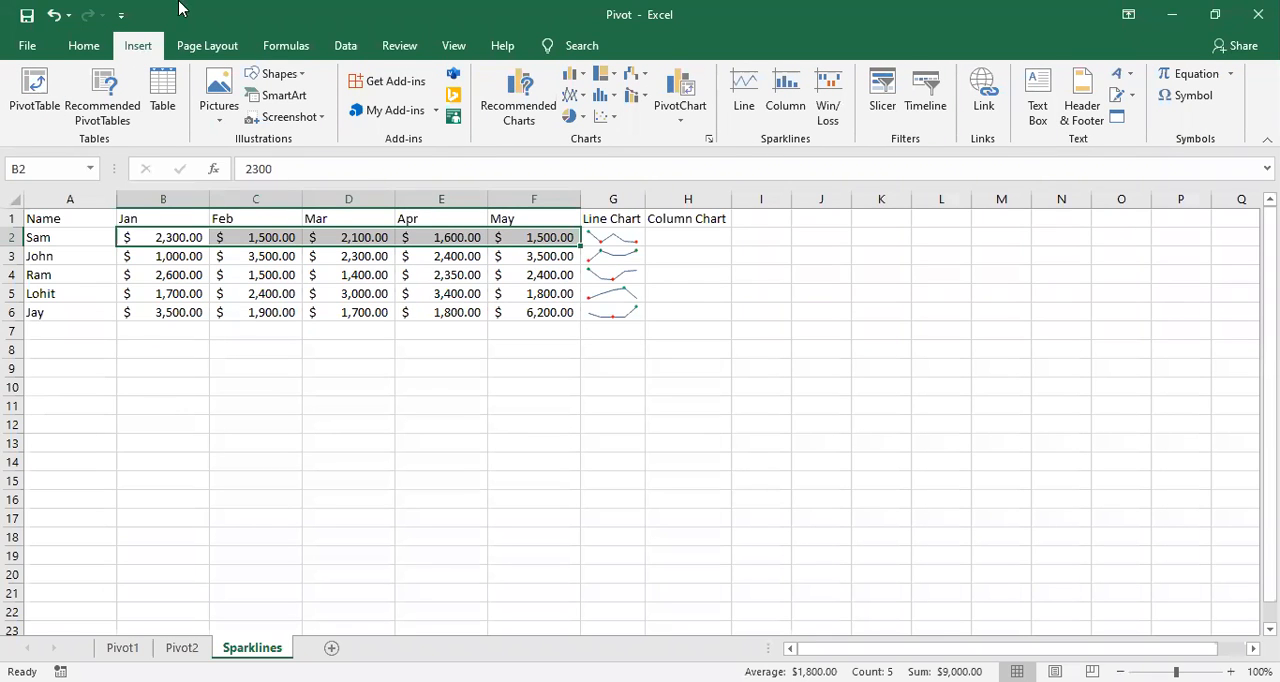
click(803, 118)
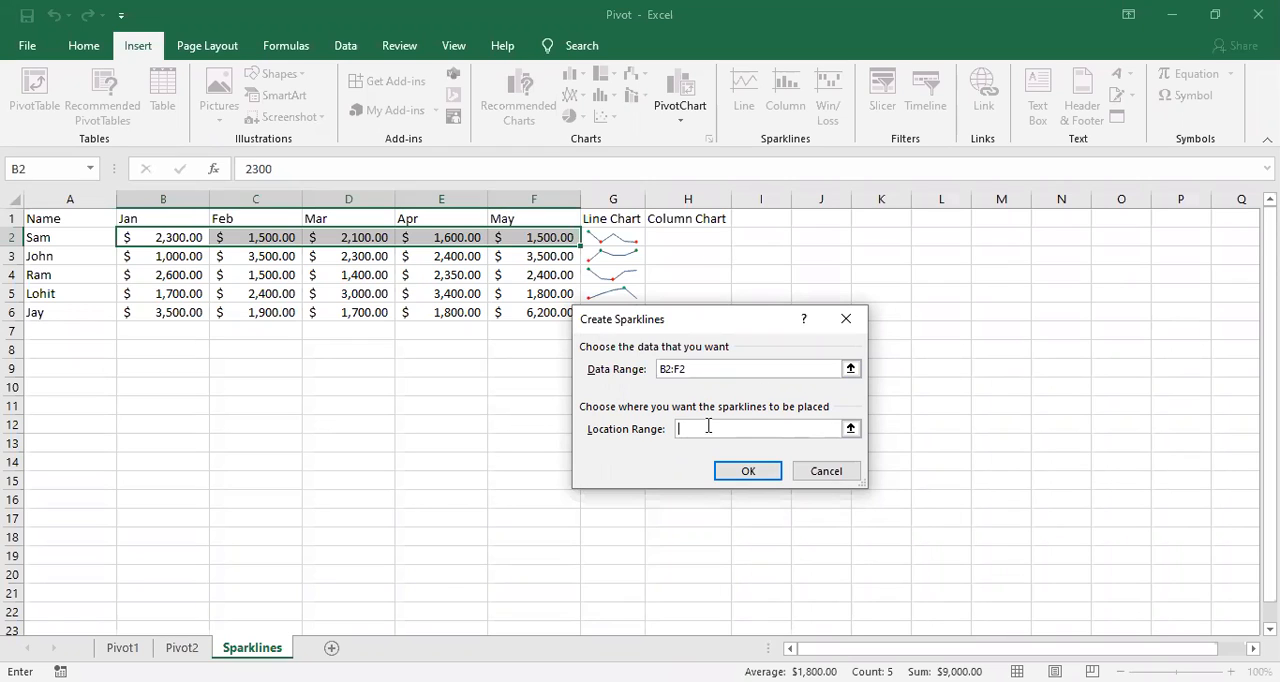
click(685, 239)
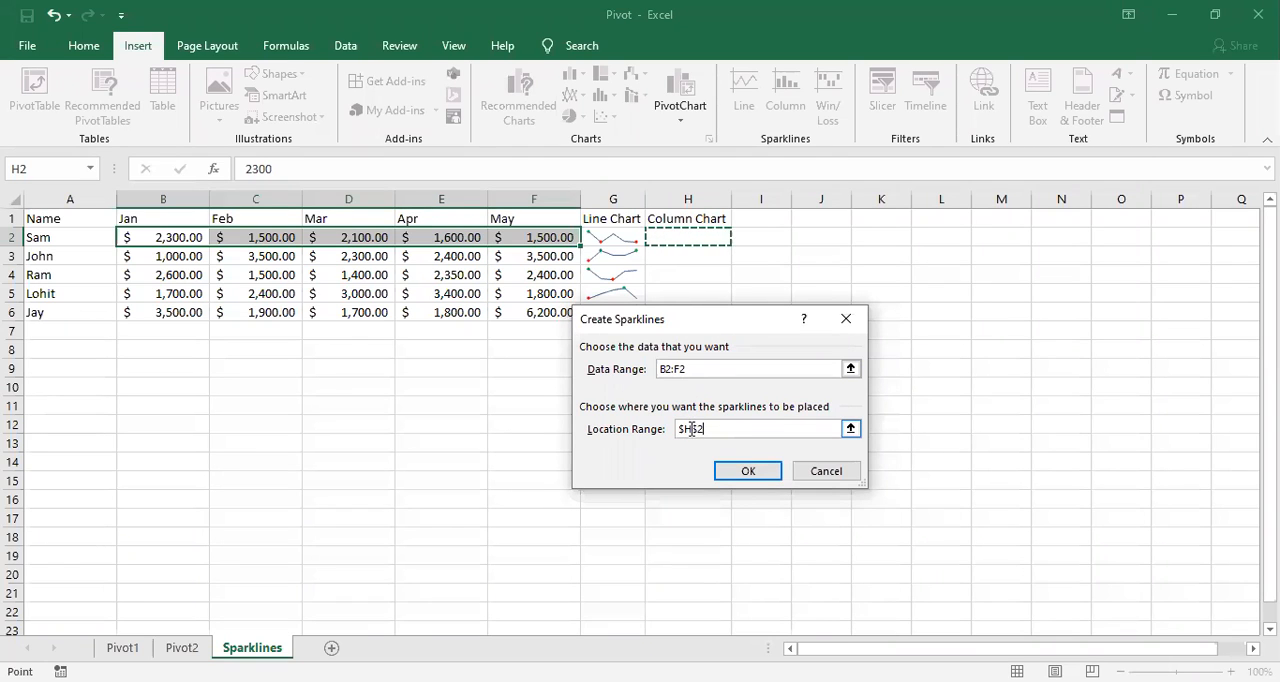
click(749, 470)
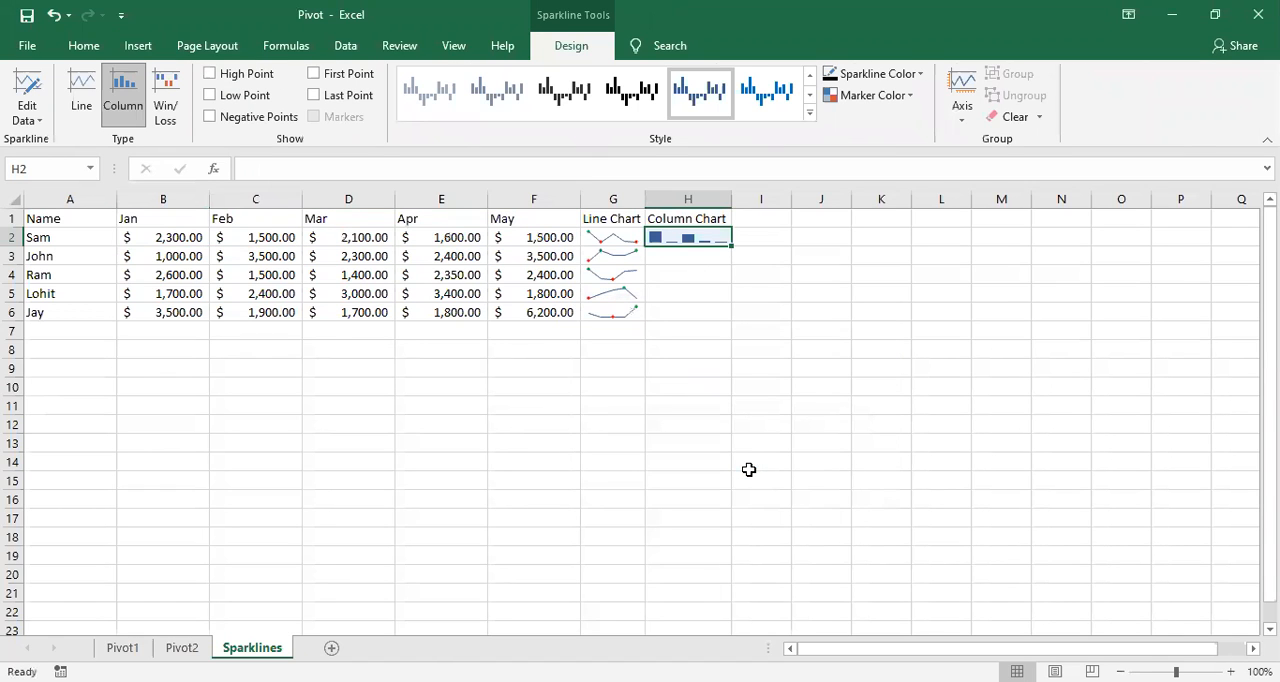
drag(731, 247, 731, 317)
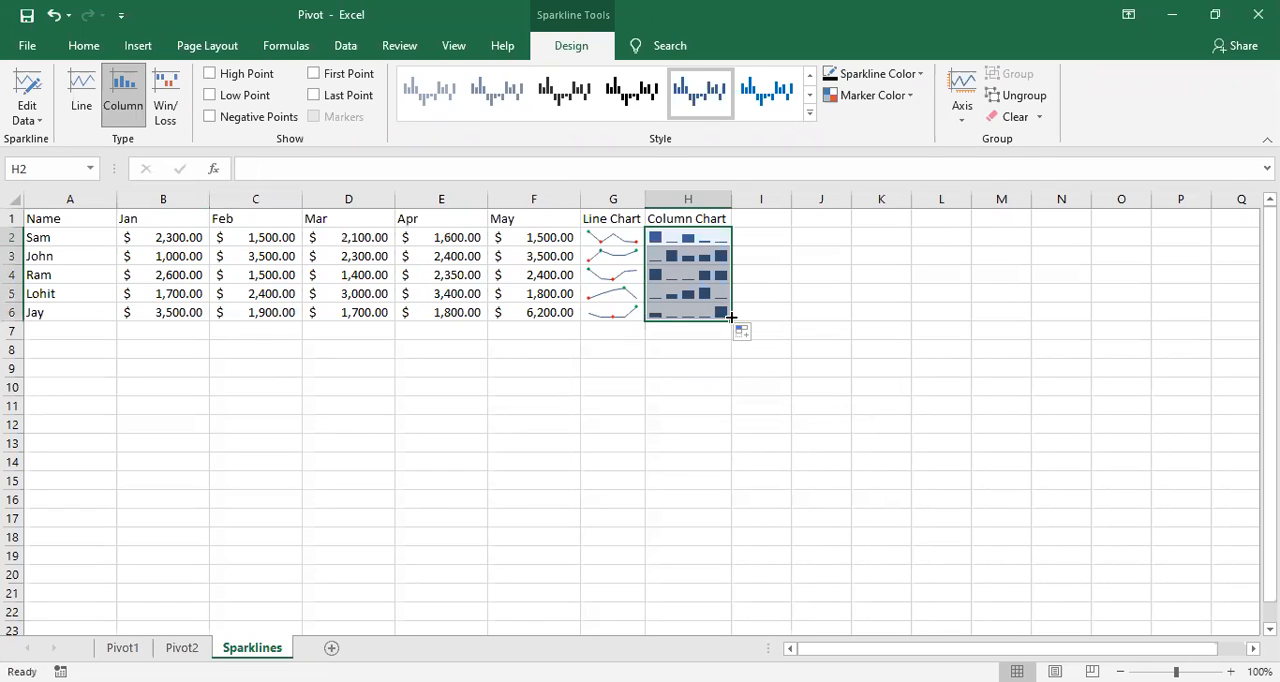
click(690, 330)
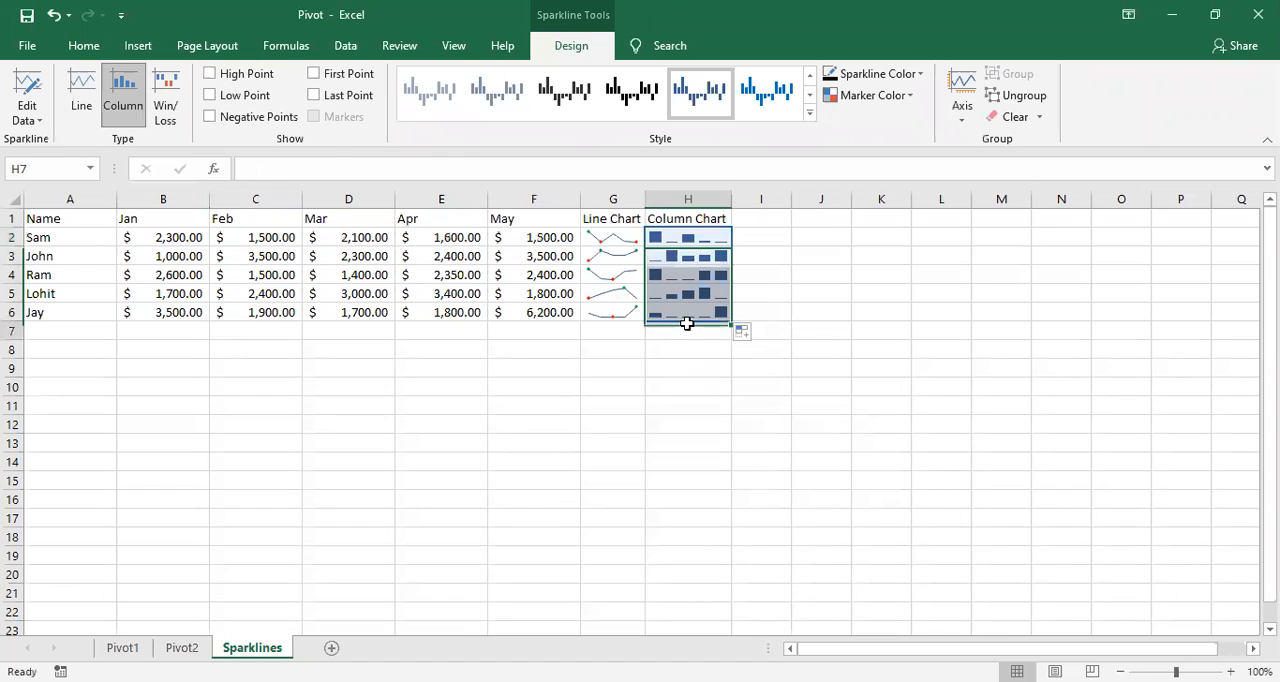
Step: Mark the last points of the column sparklines in H2:H6 with the Orange, Accent 2, Darker 25% marker color
click(667, 249)
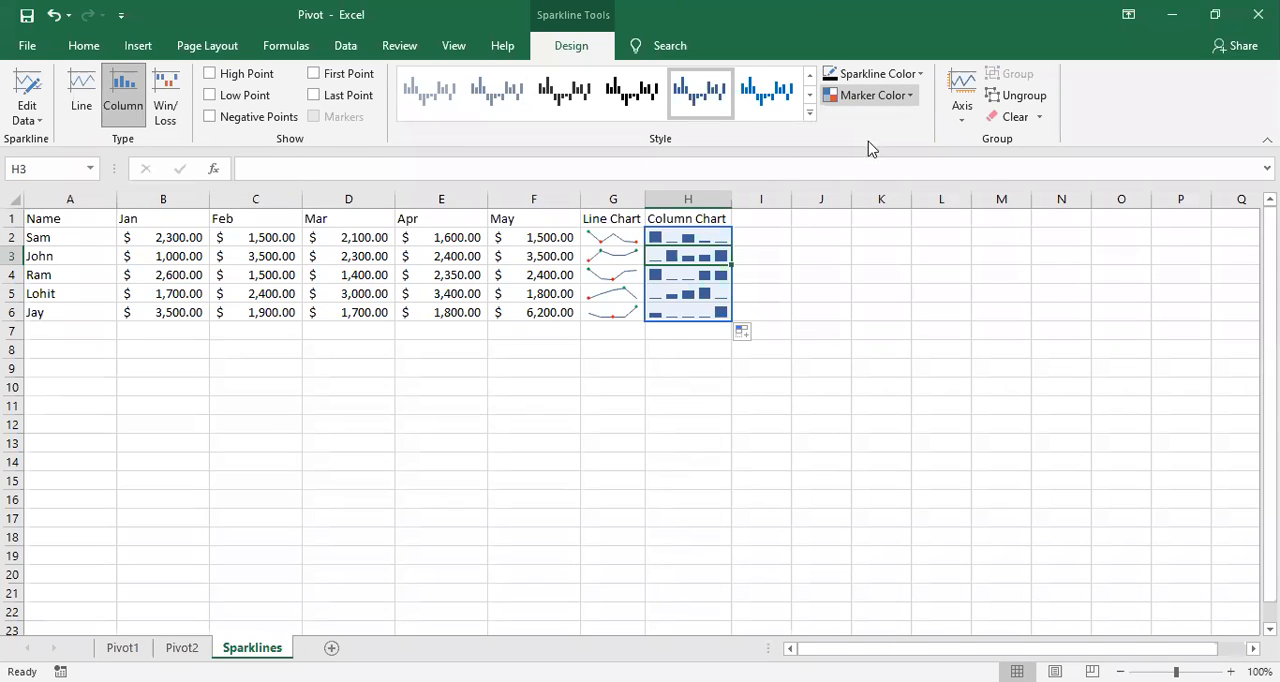
click(868, 96)
mouse_move(868, 133)
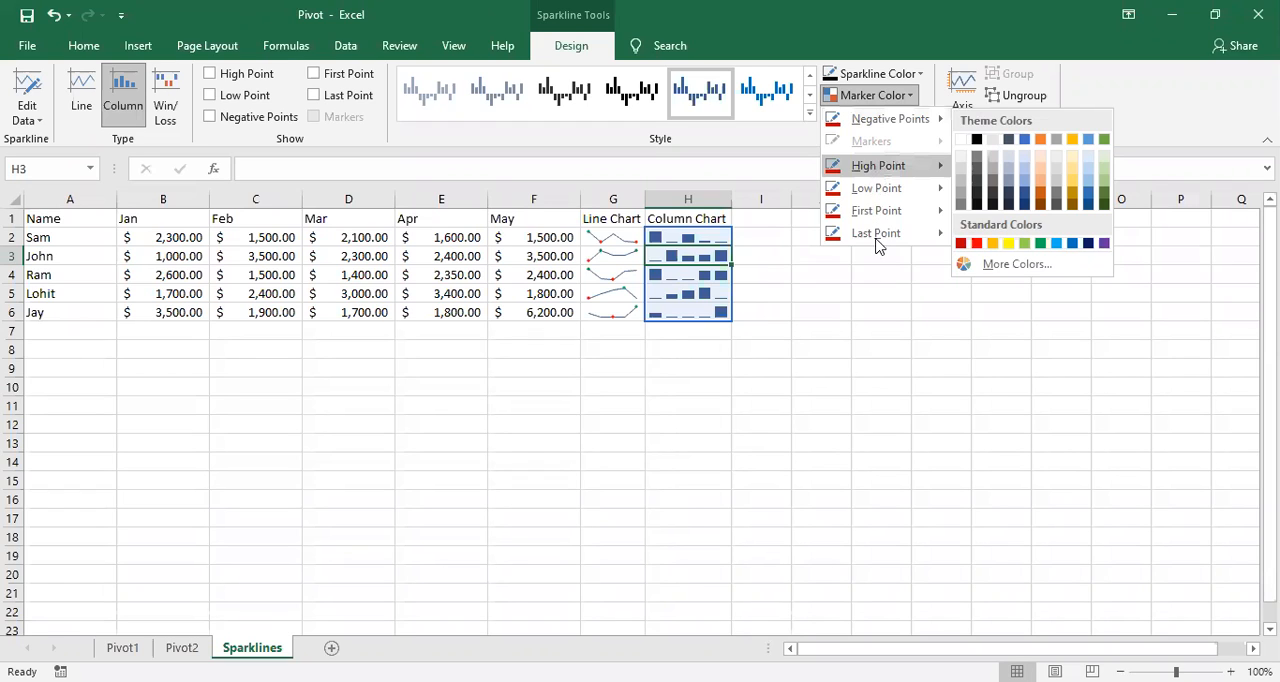
mouse_move(878, 243)
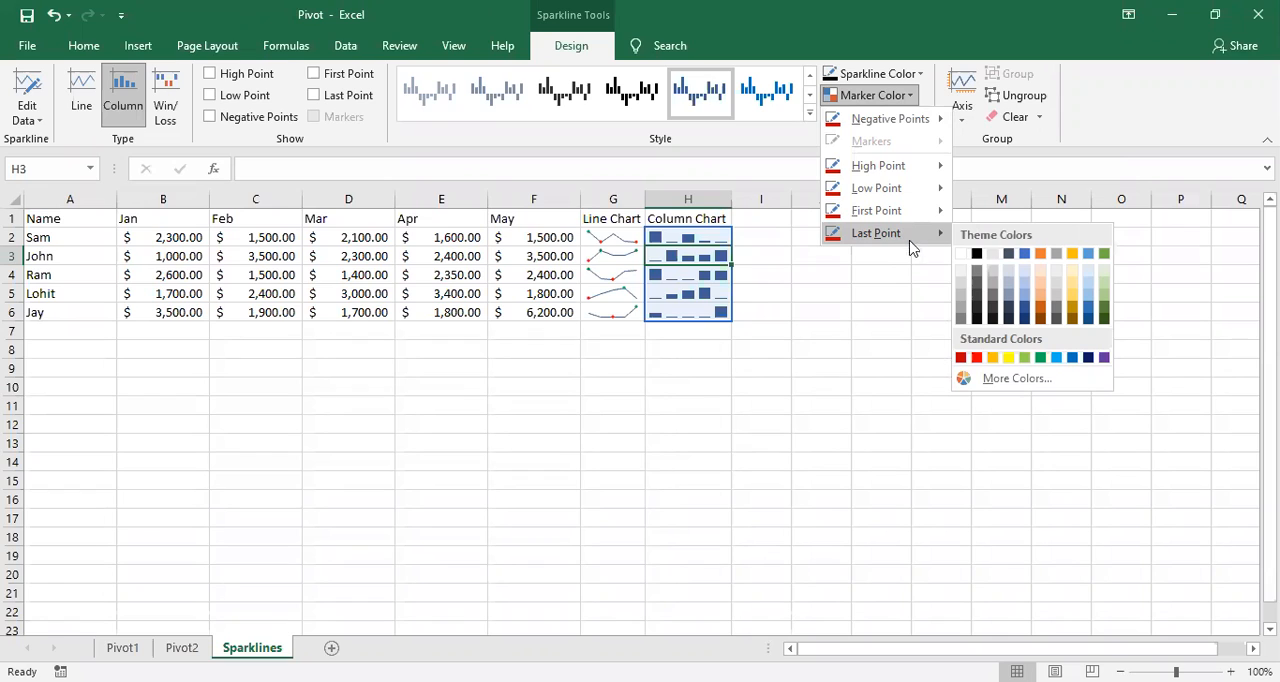
click(1041, 312)
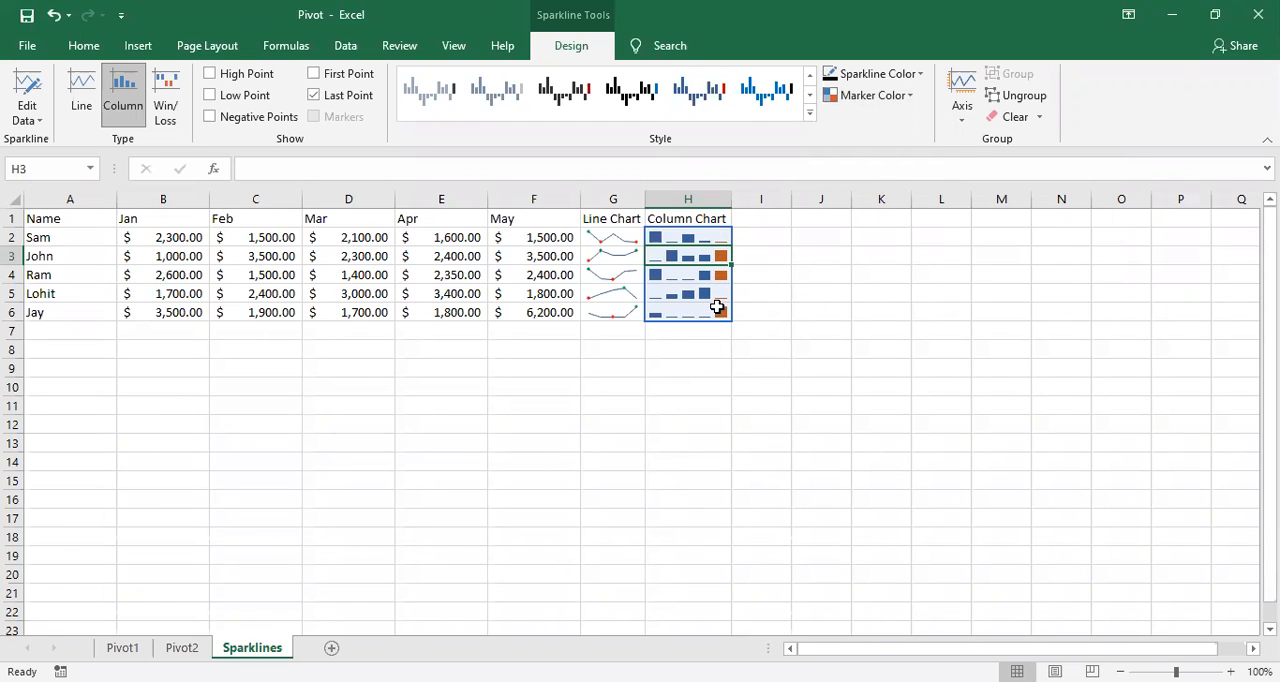
Step: Mark the first points of the column sparklines in H2:H6 with the Green, Accent 6, Darker 25% marker color
click(850, 102)
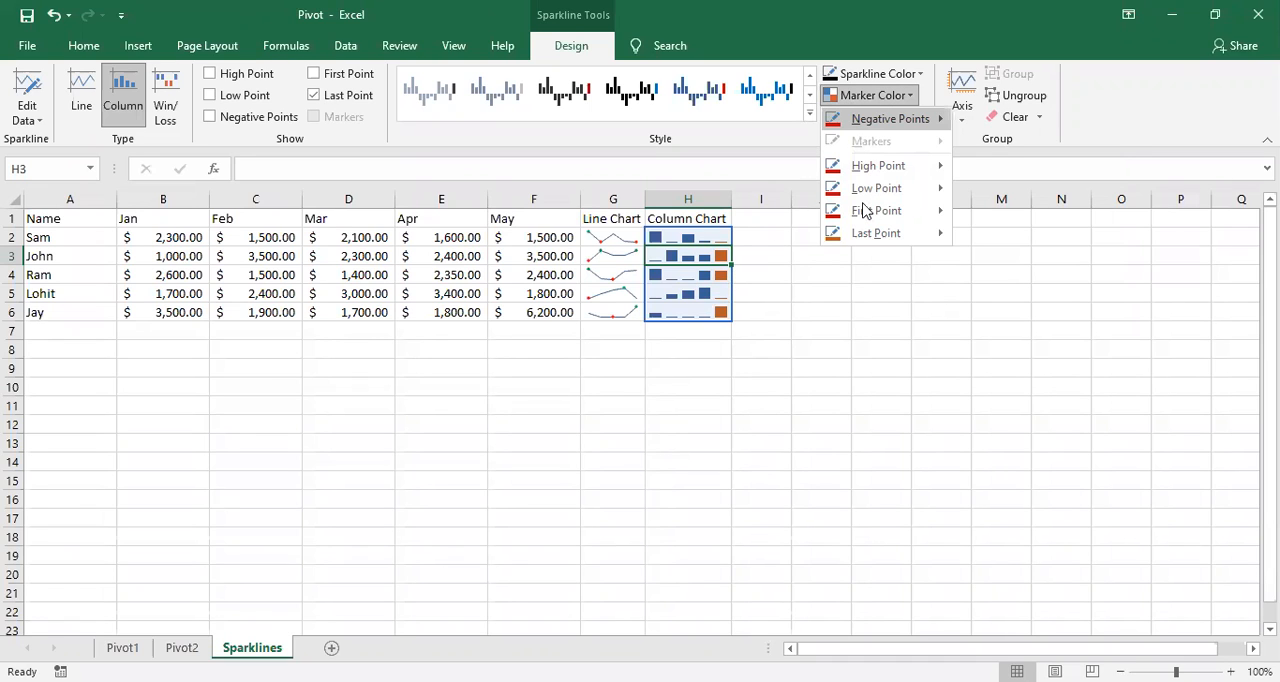
mouse_move(866, 198)
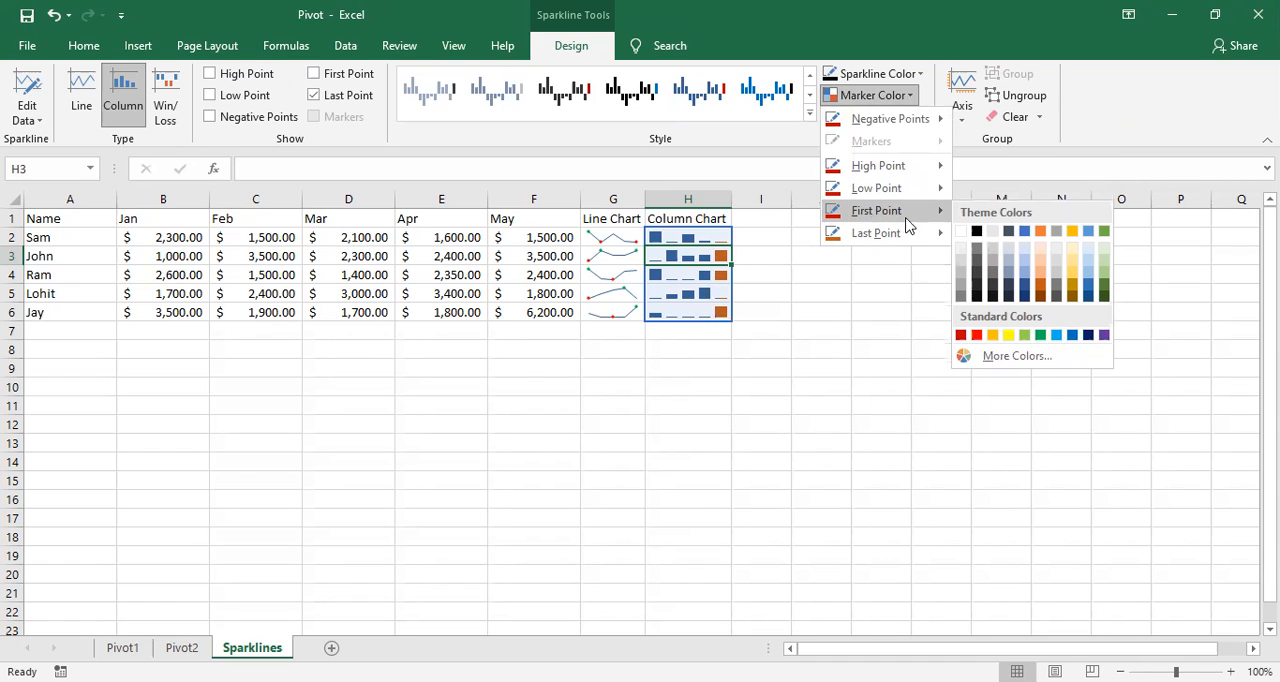
click(1104, 289)
click(786, 290)
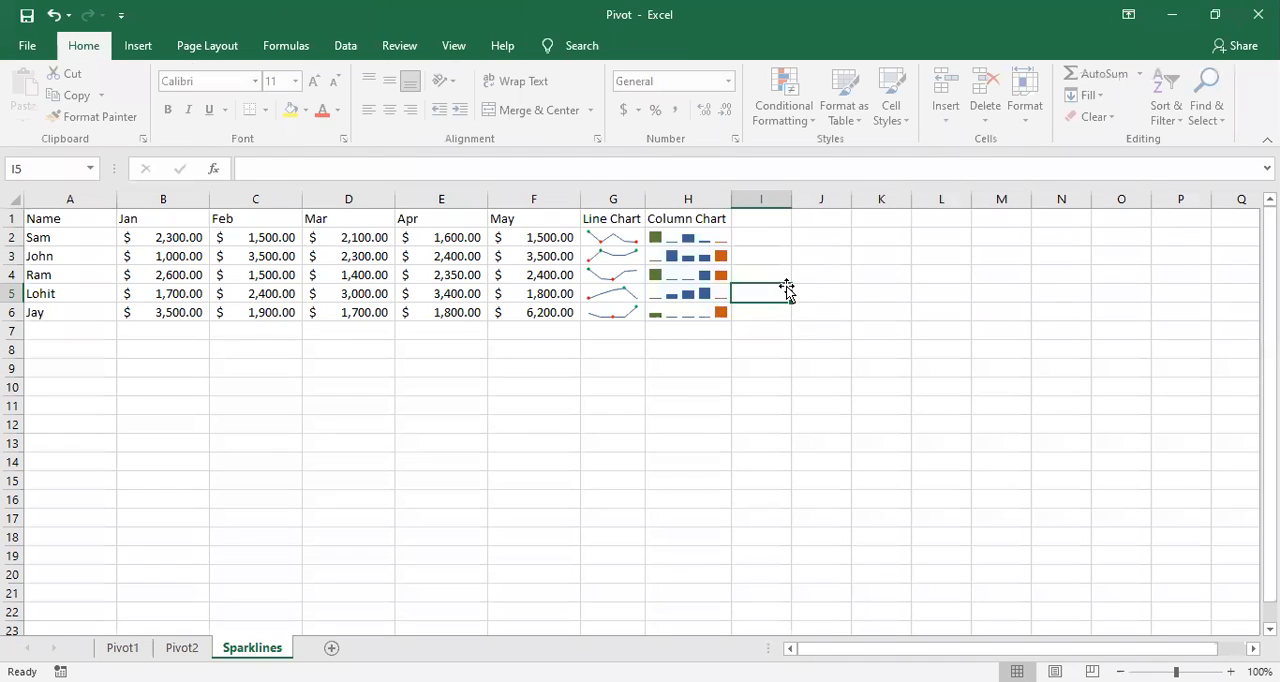
click(712, 256)
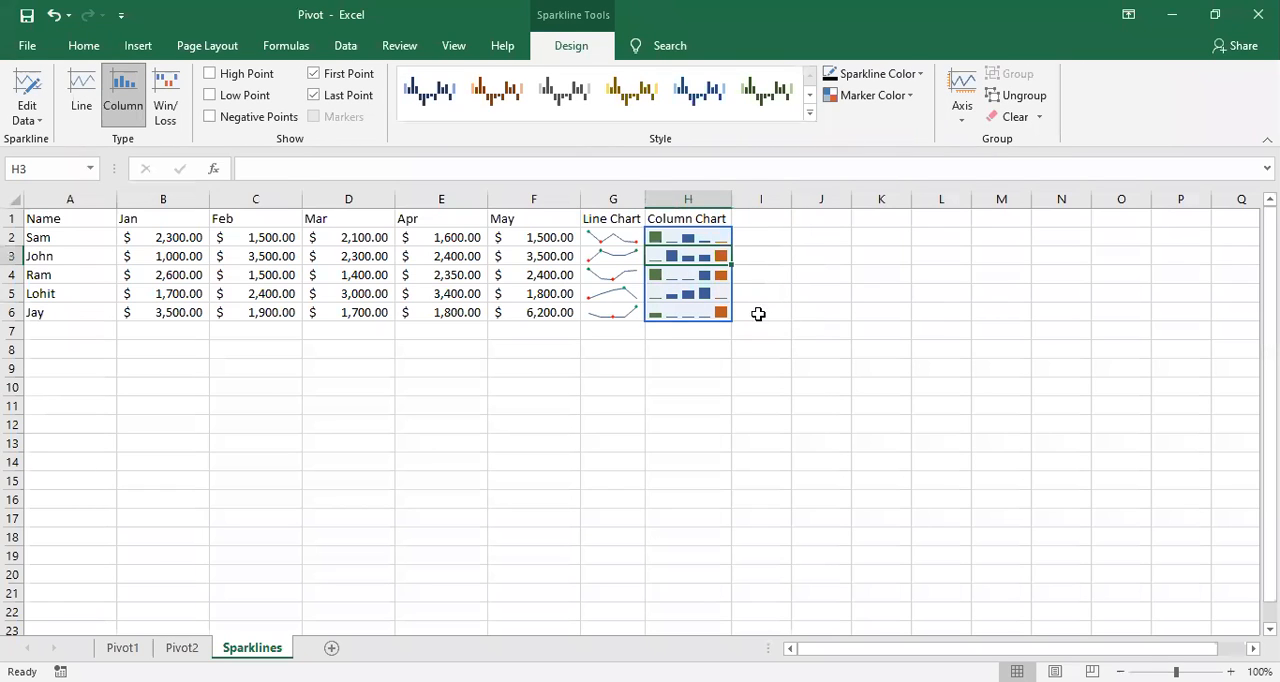
Step: Enter the header "Win/Loss" in cell I1
click(750, 219)
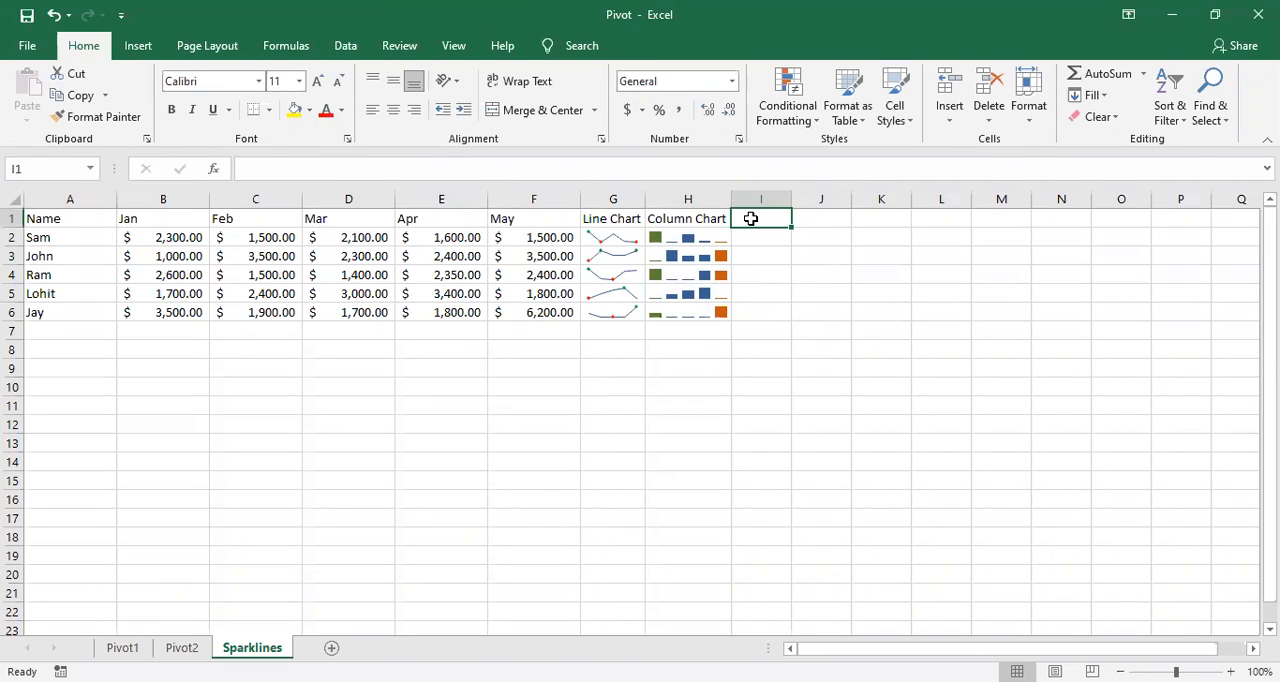
text(W)
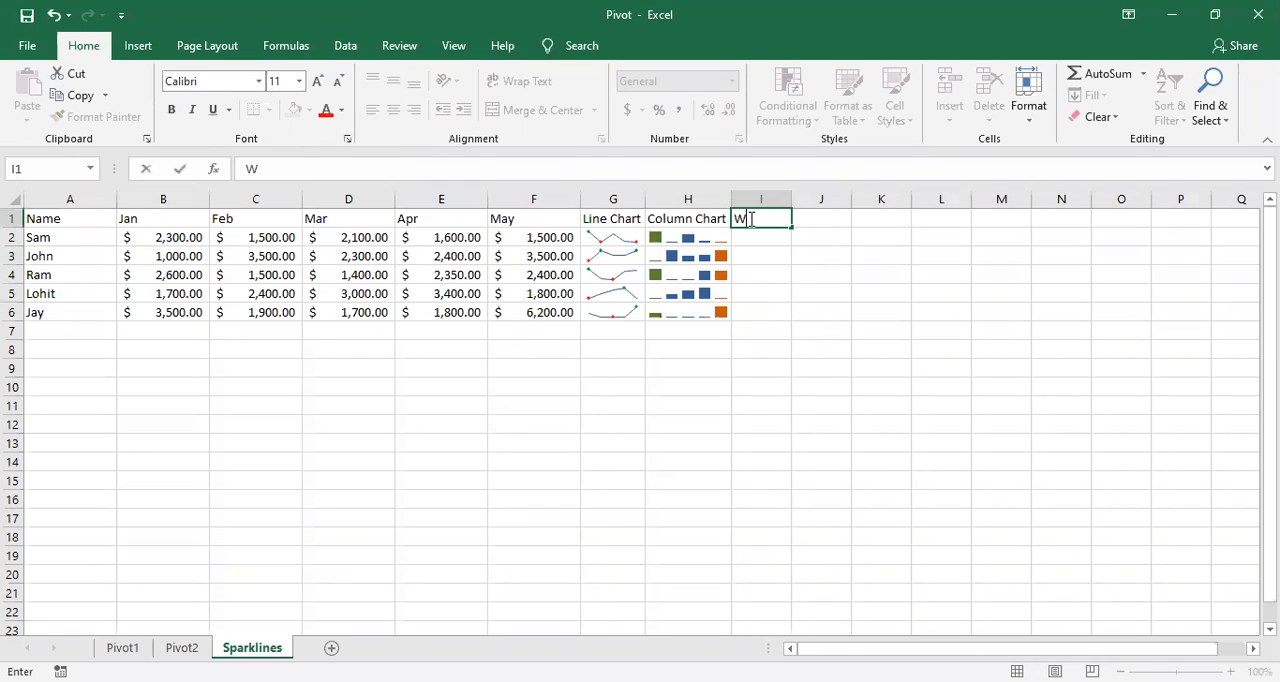
text(in/Loss)
key(Return)
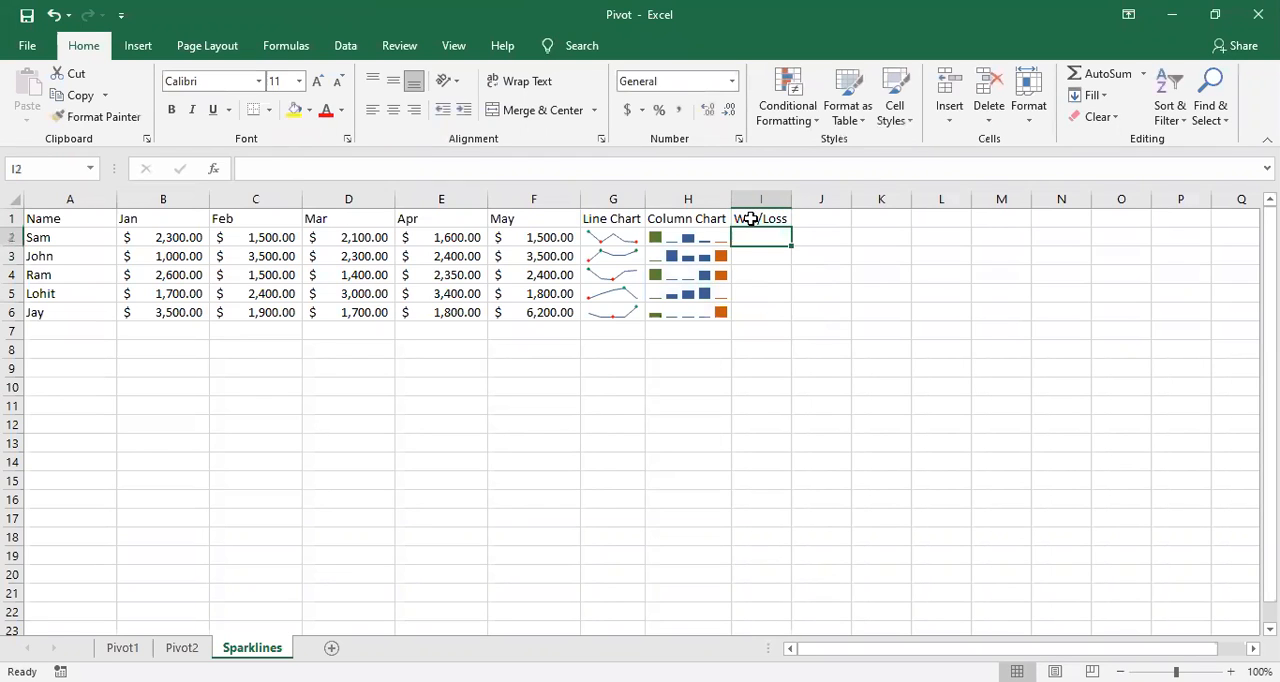
click(762, 327)
Step: Insert a win/loss sparkline in I2 from the data range B2:F2 and fill it down to I6
click(751, 239)
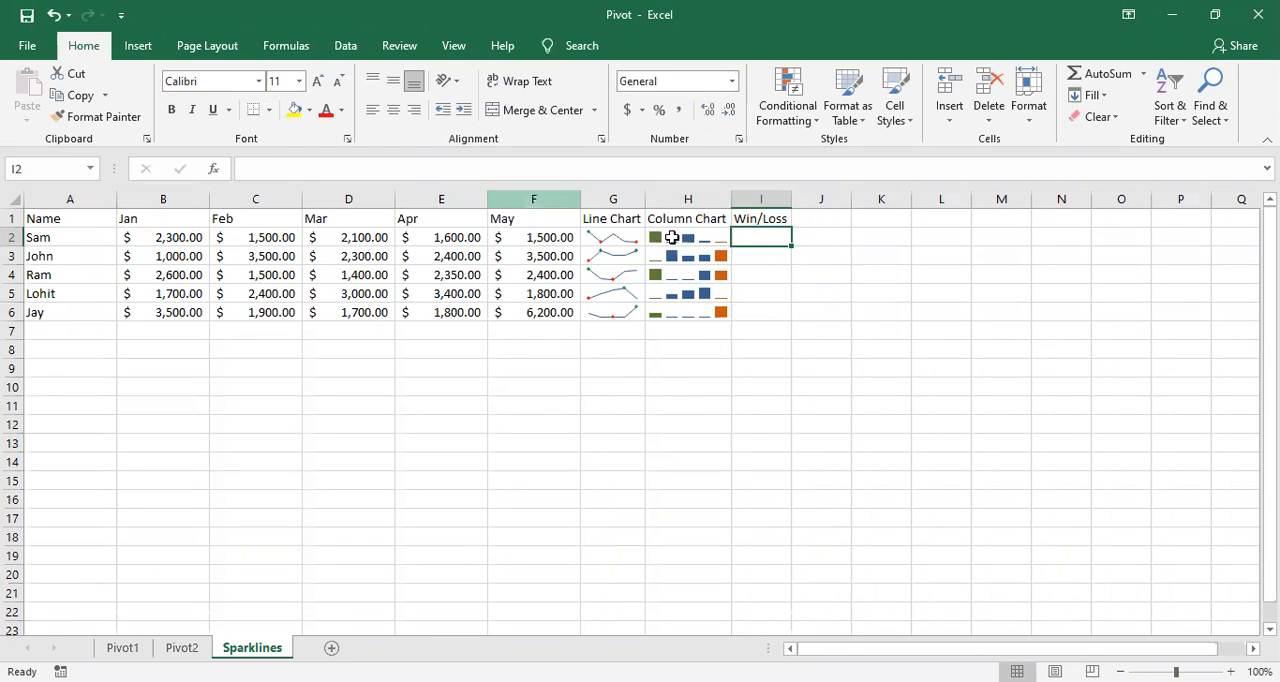
click(854, 364)
click(762, 237)
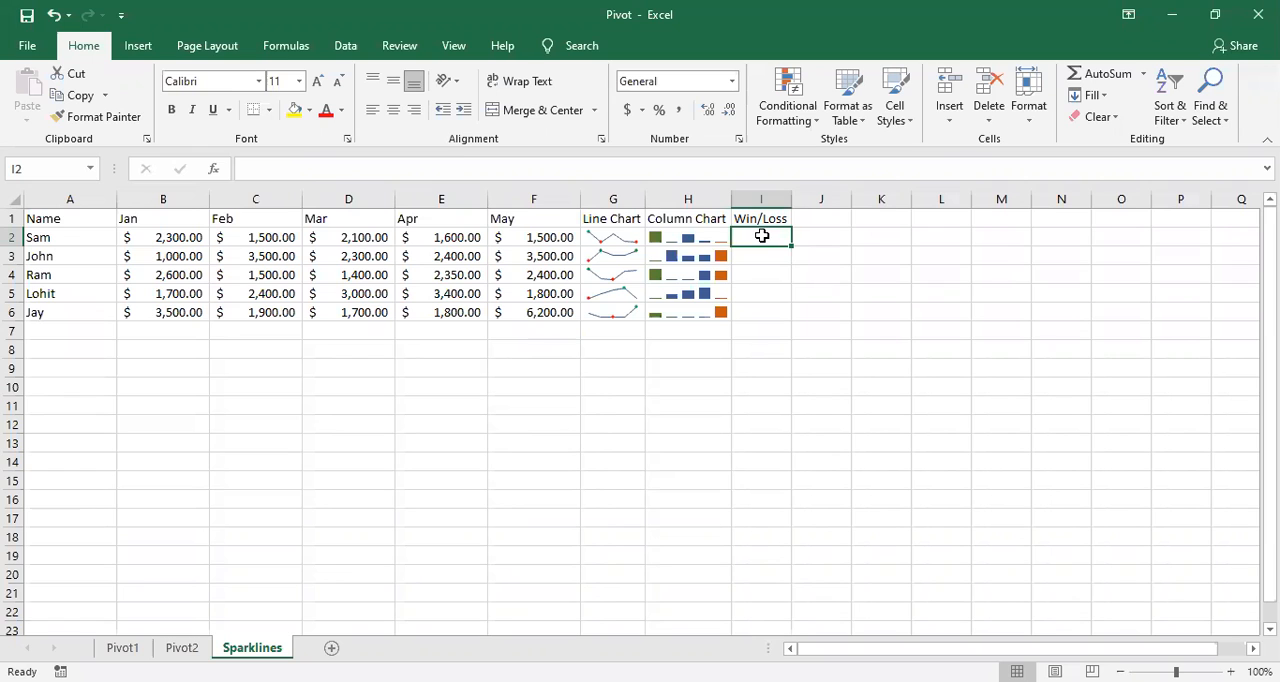
click(130, 55)
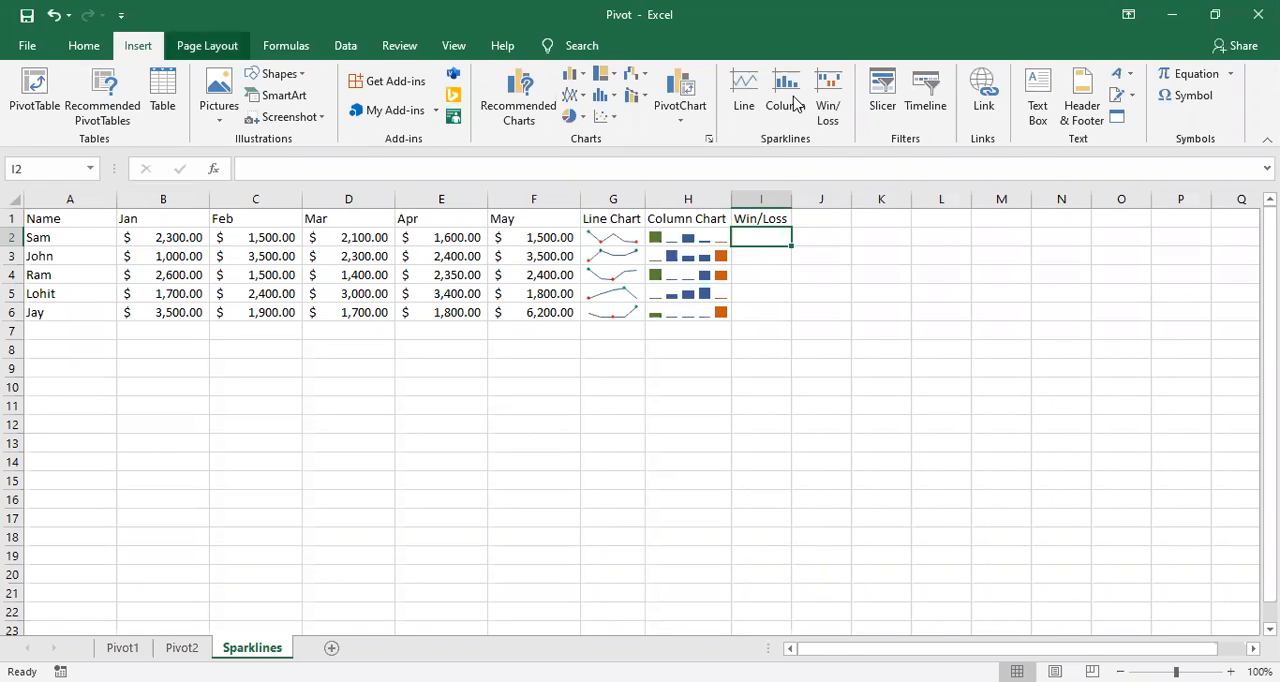
click(825, 108)
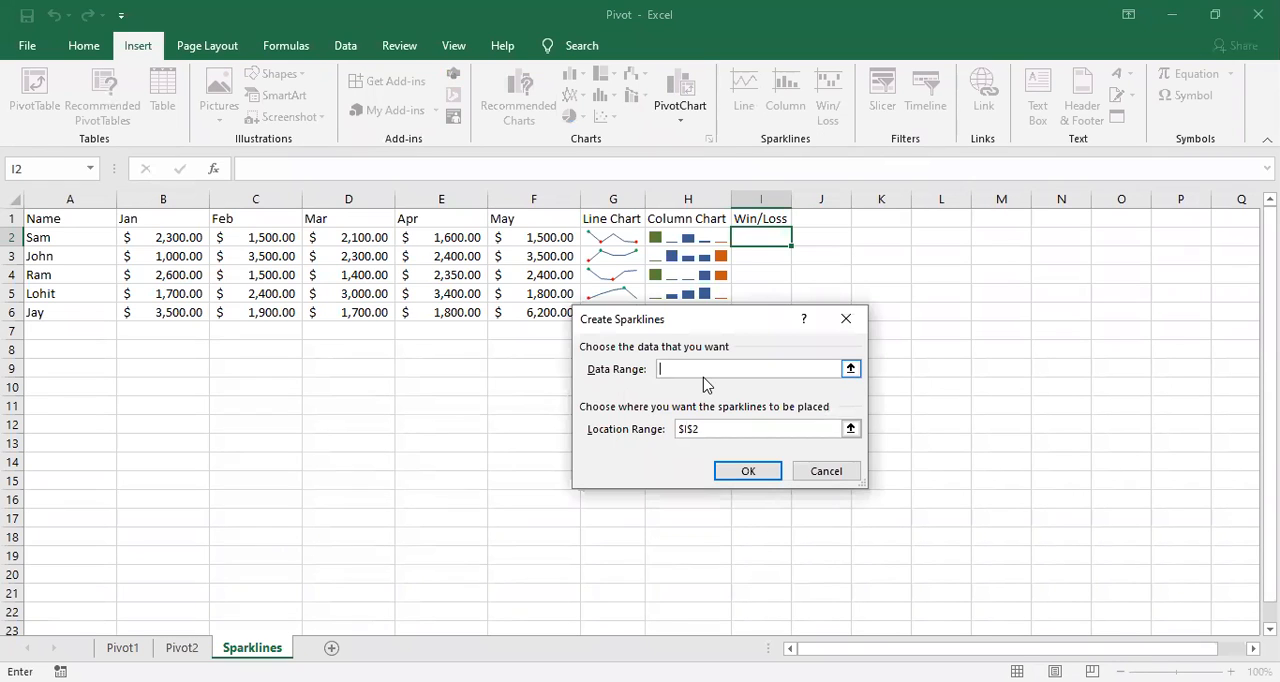
click(164, 238)
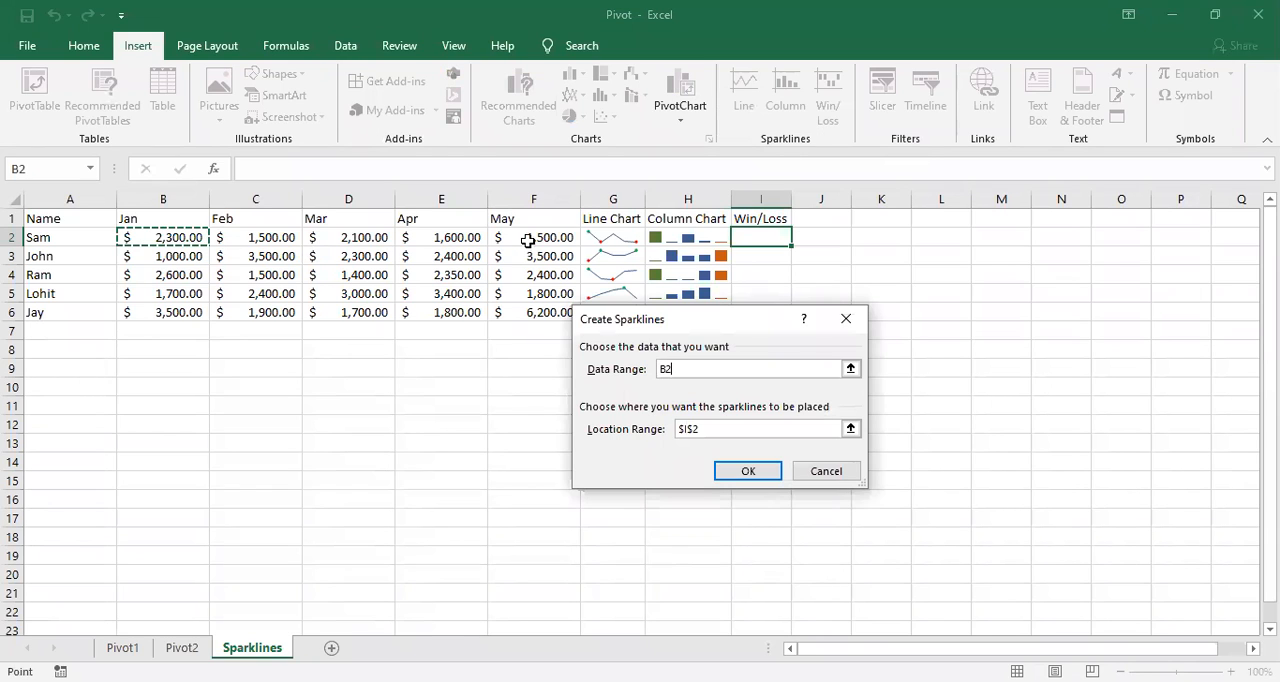
shift+click(545, 312)
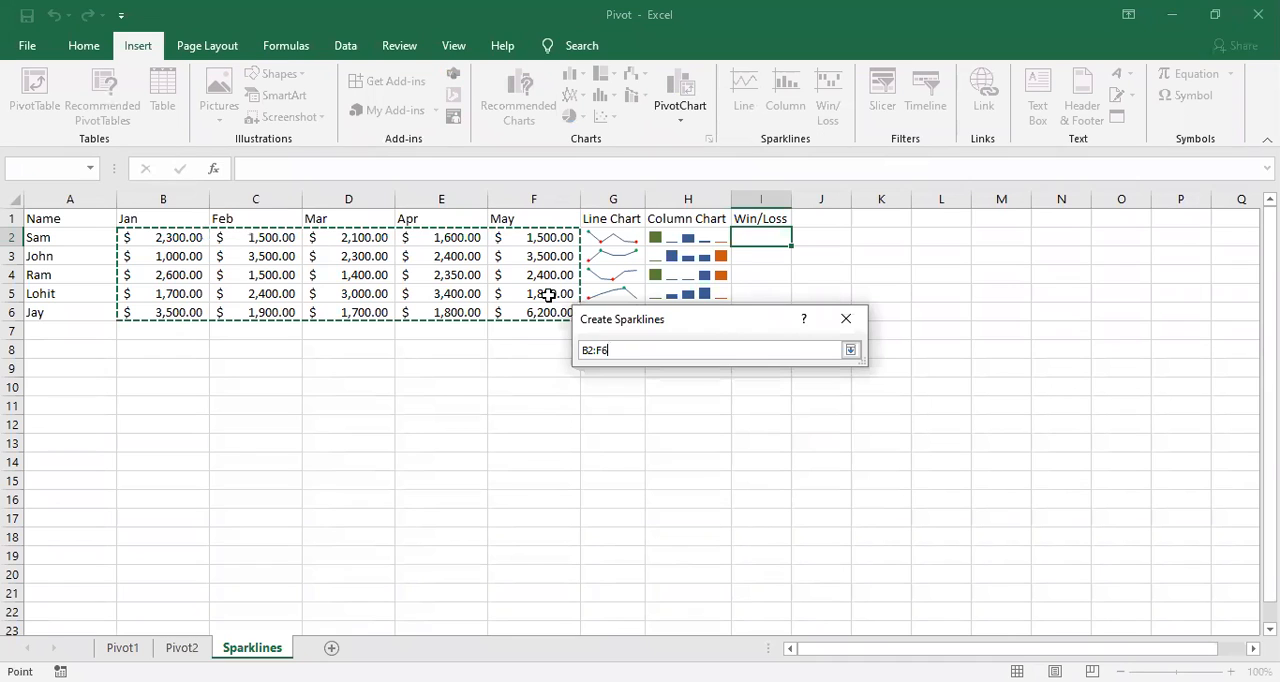
shift+click(555, 242)
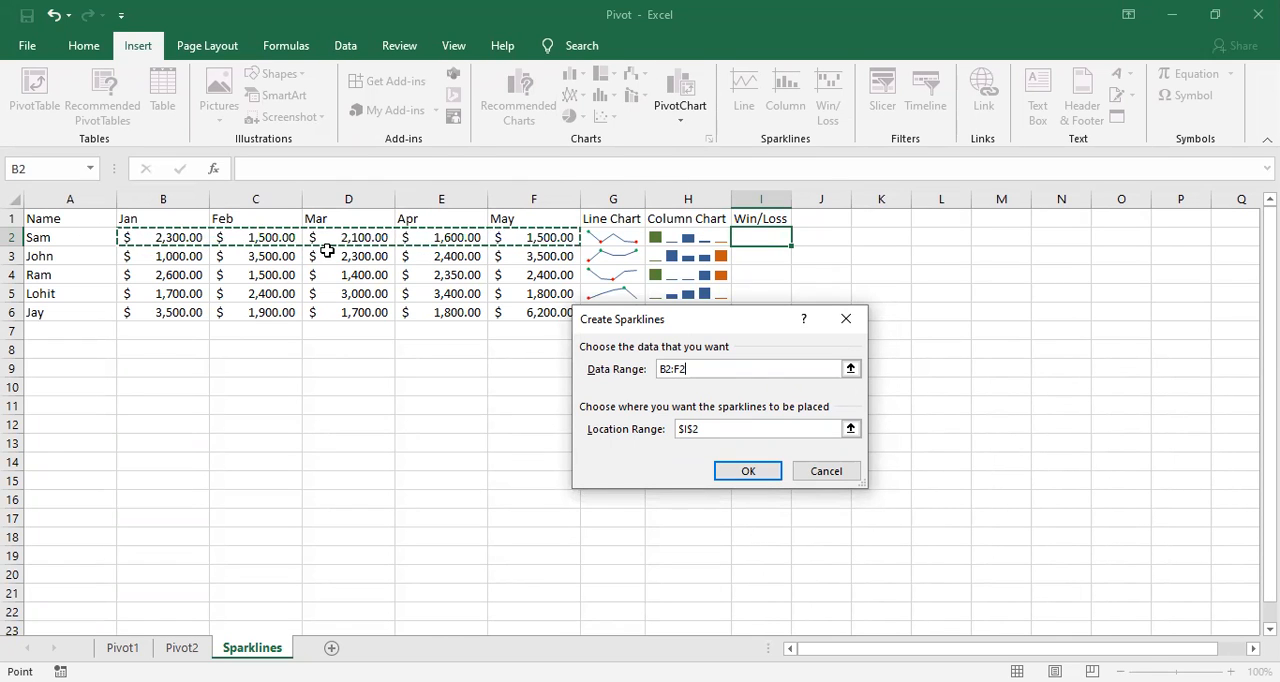
click(754, 482)
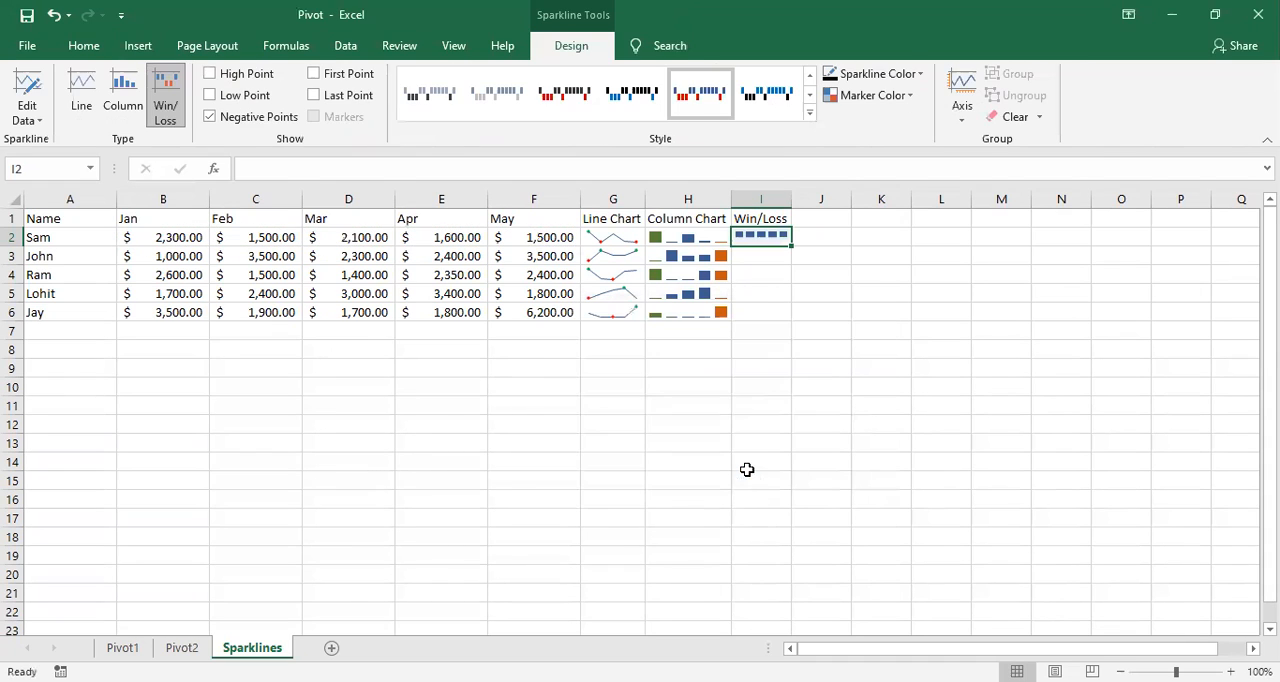
drag(790, 245, 790, 317)
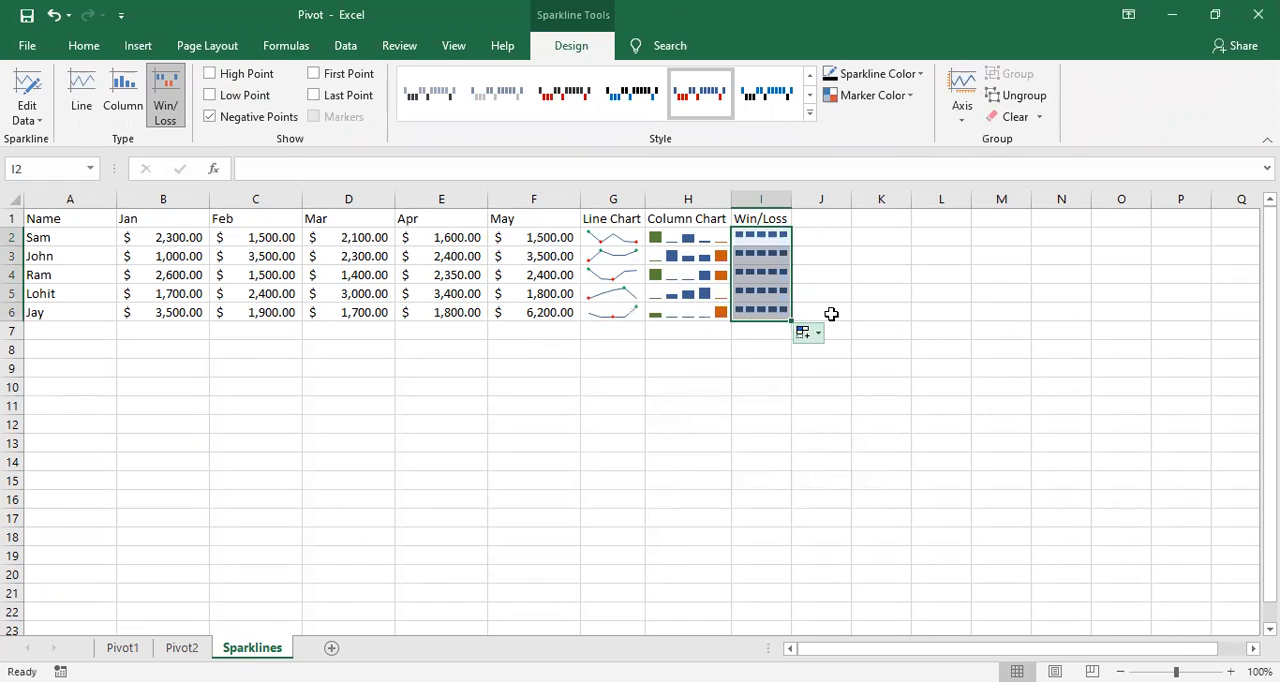
click(831, 314)
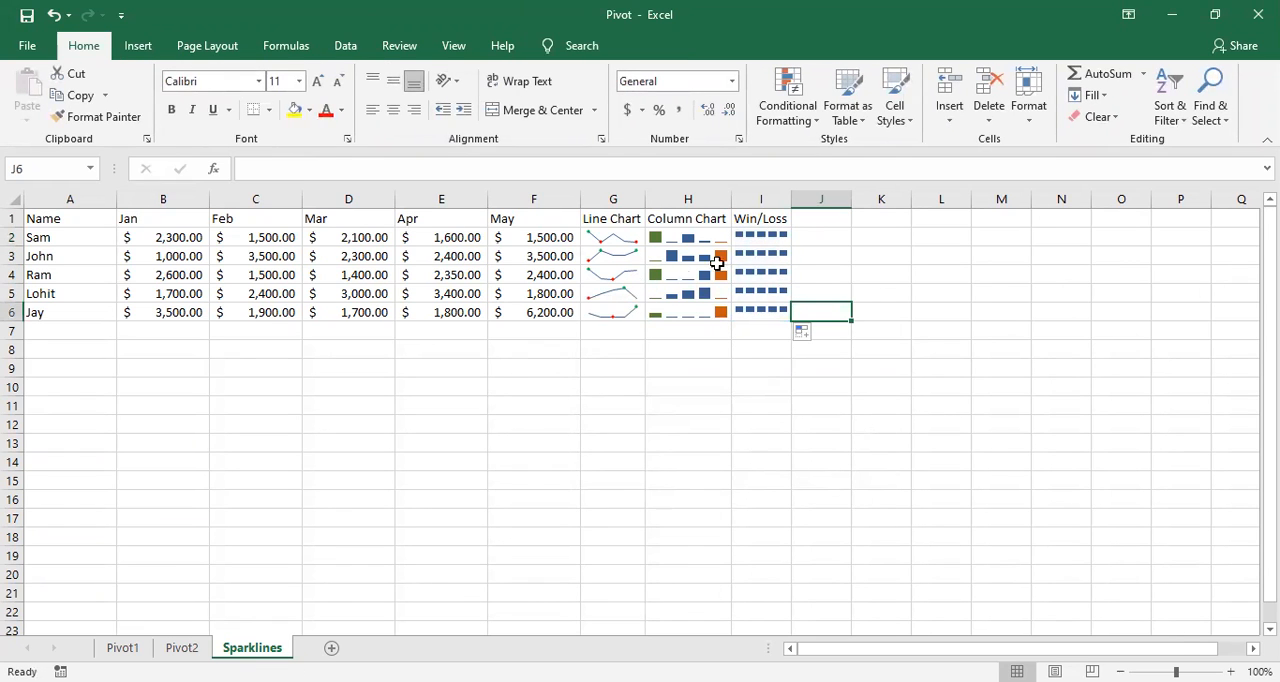
click(777, 277)
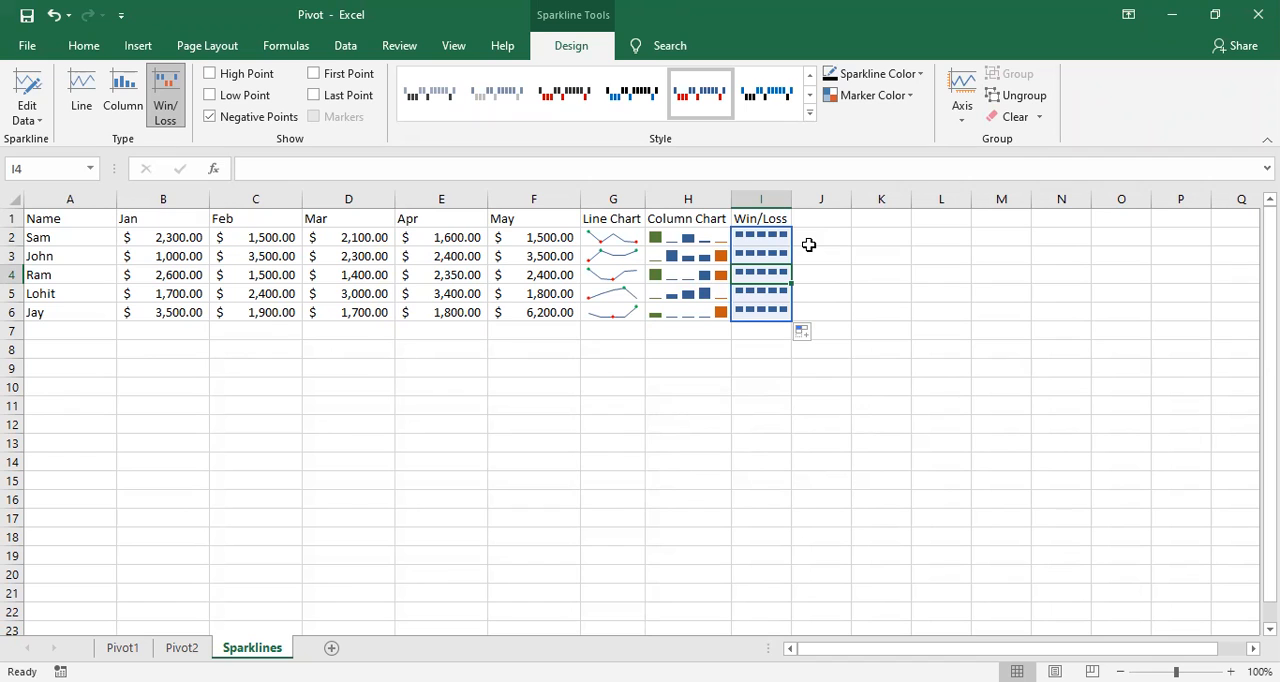
click(803, 331)
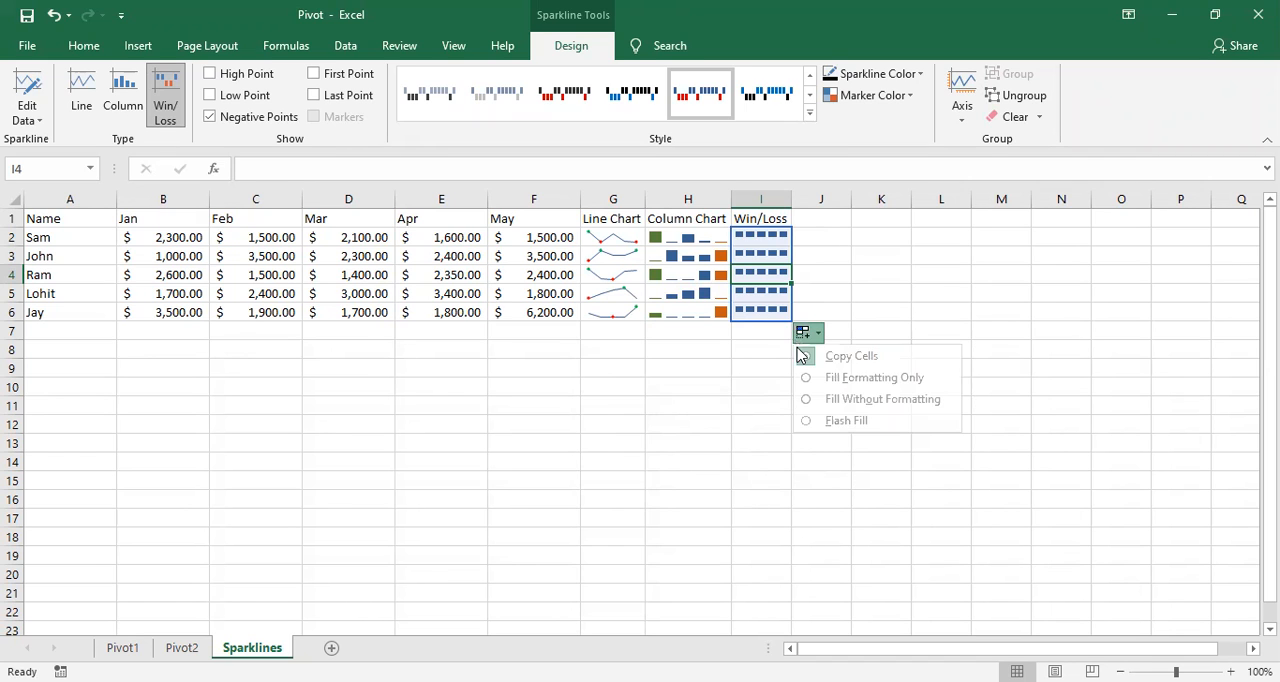
click(738, 352)
Step: Try clearing the selected win/loss sparklines from I2:I6, and undo the clearing
drag(771, 236, 777, 312)
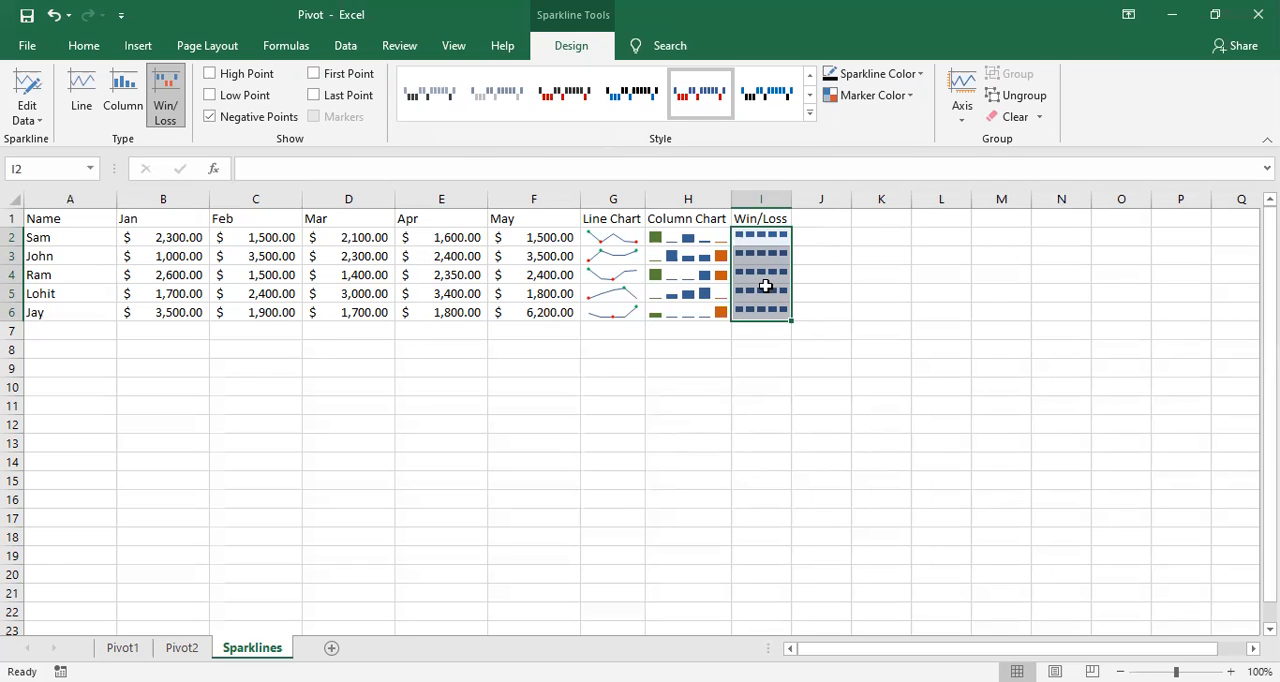
right_click(770, 293)
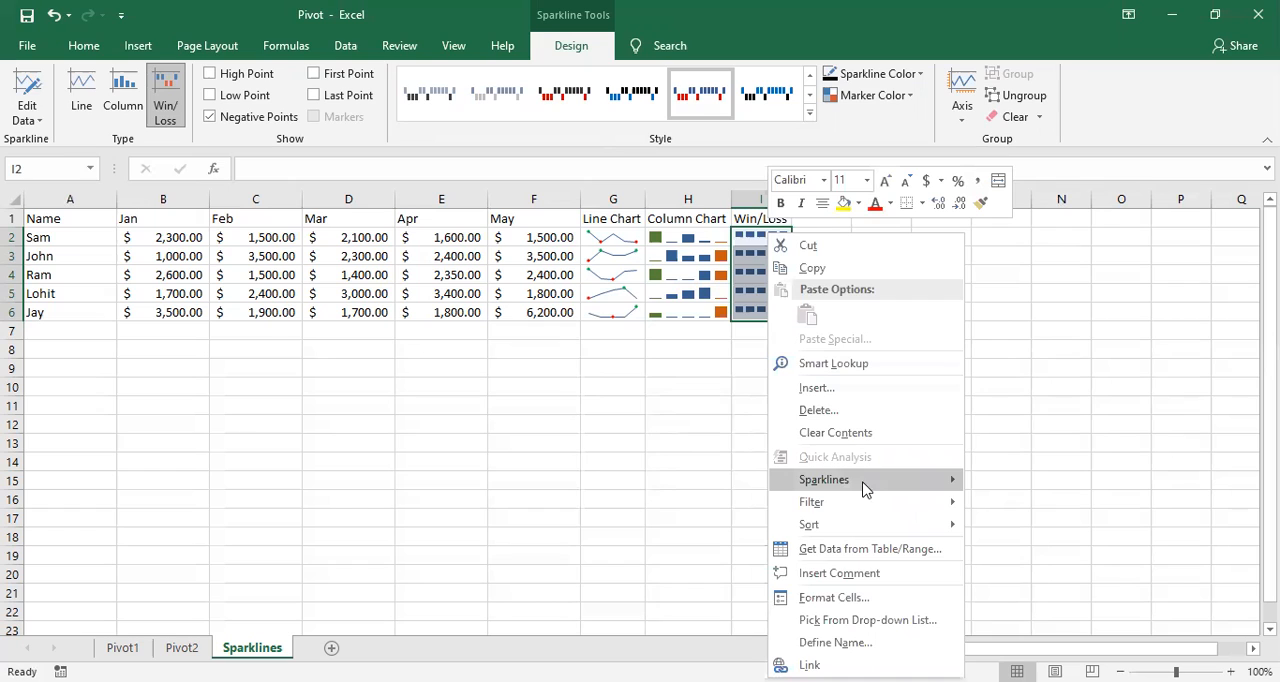
mouse_move(864, 485)
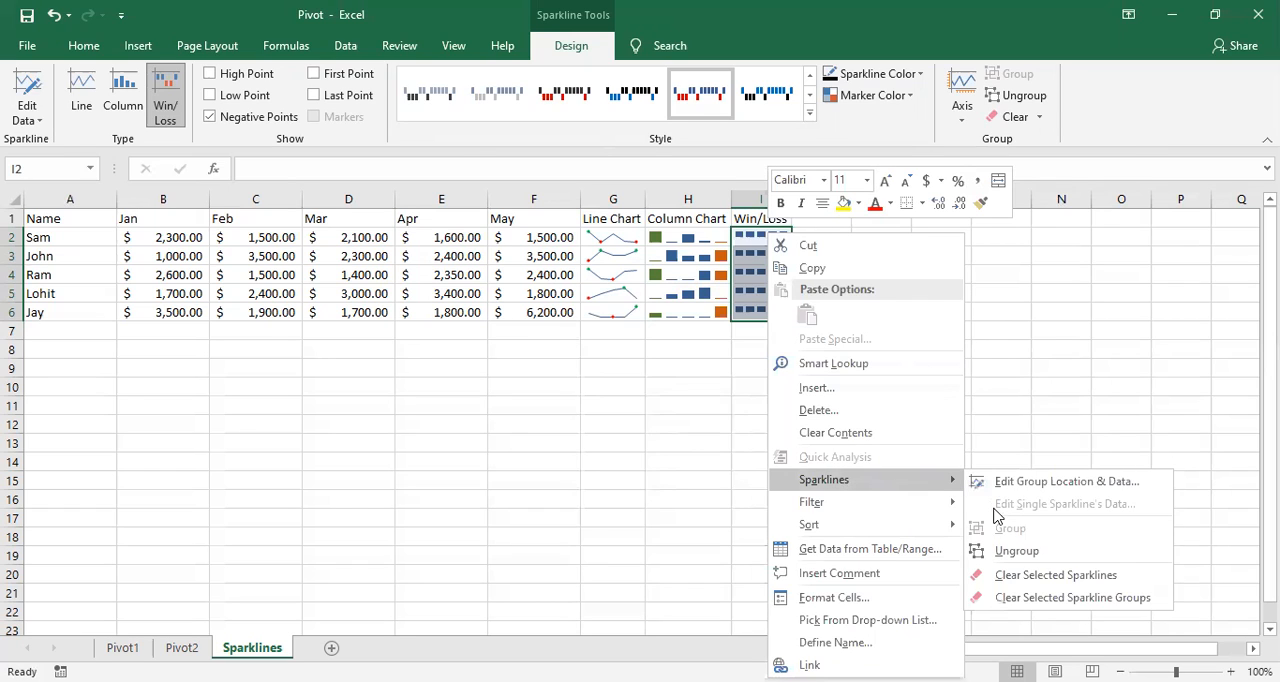
click(1008, 583)
click(764, 516)
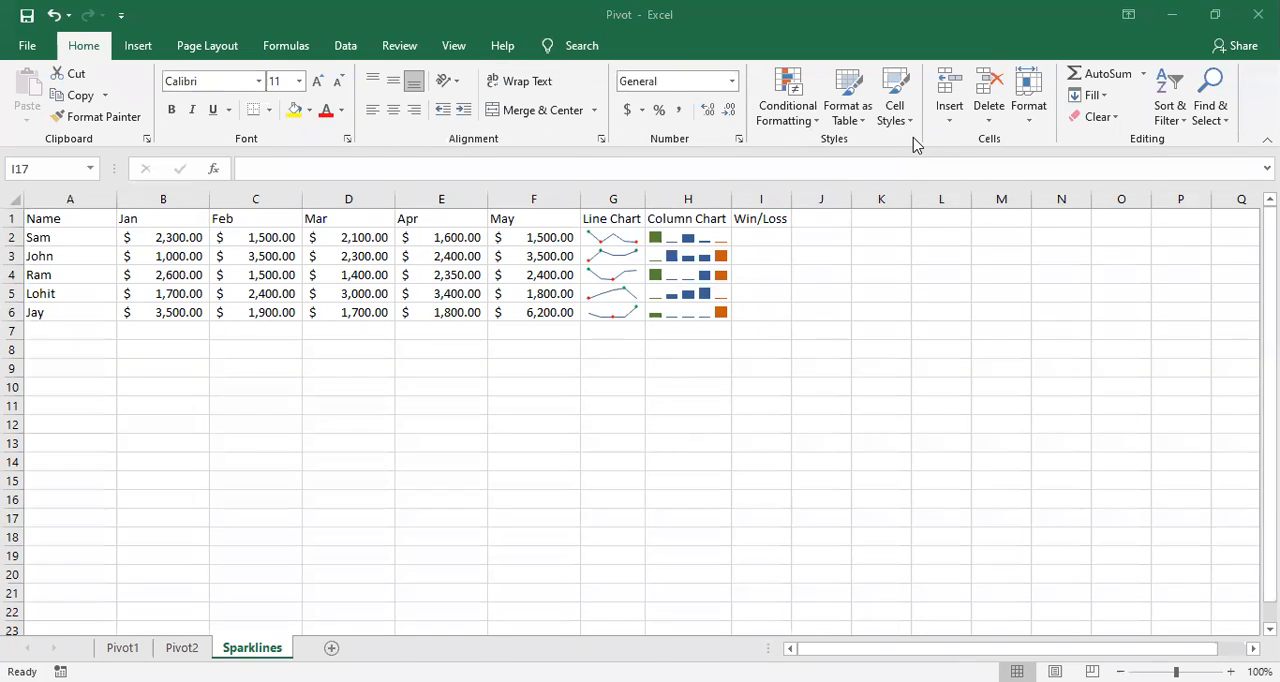
click(765, 239)
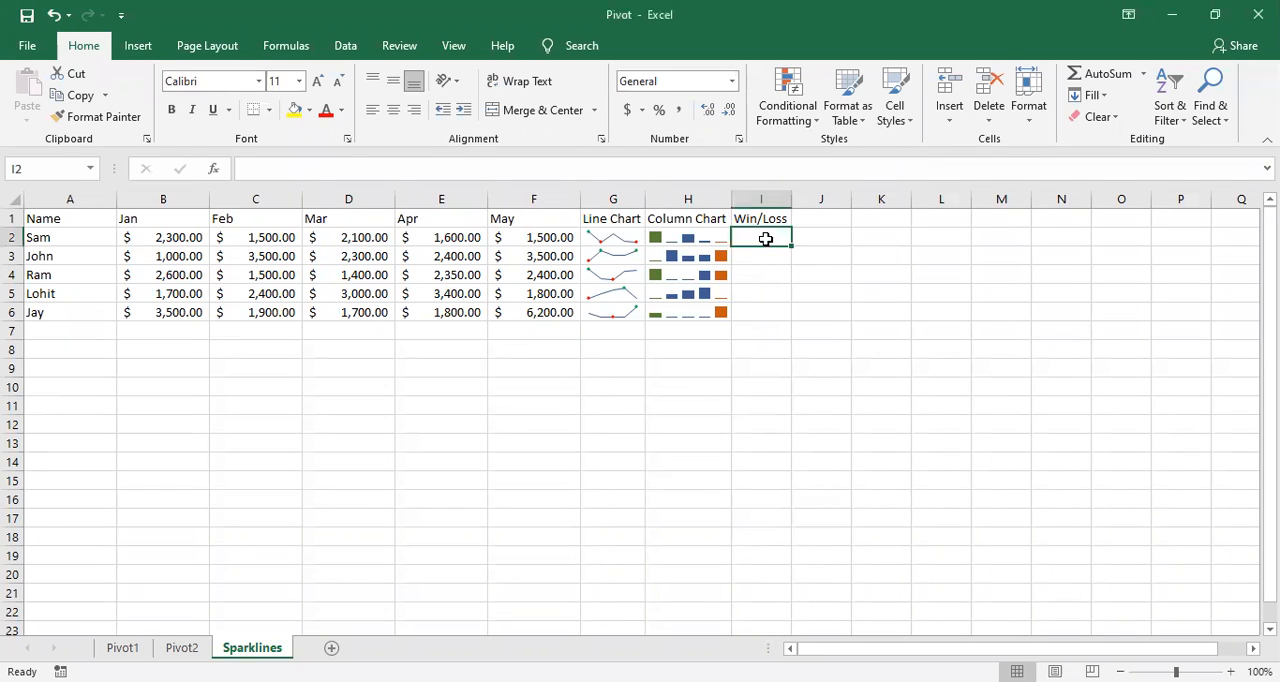
key(ctrl+z)
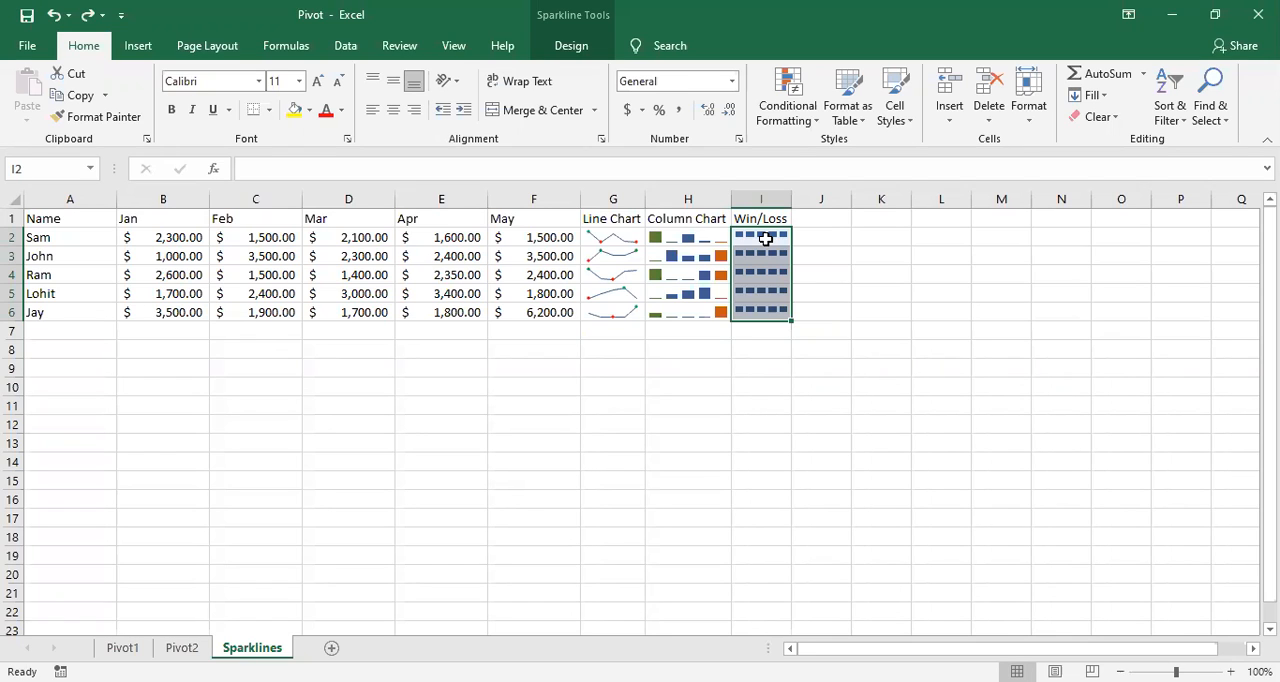
Step: Clear everything from the selected win/loss cells I2:I6 and delete the Win/Loss header in I1
click(1099, 118)
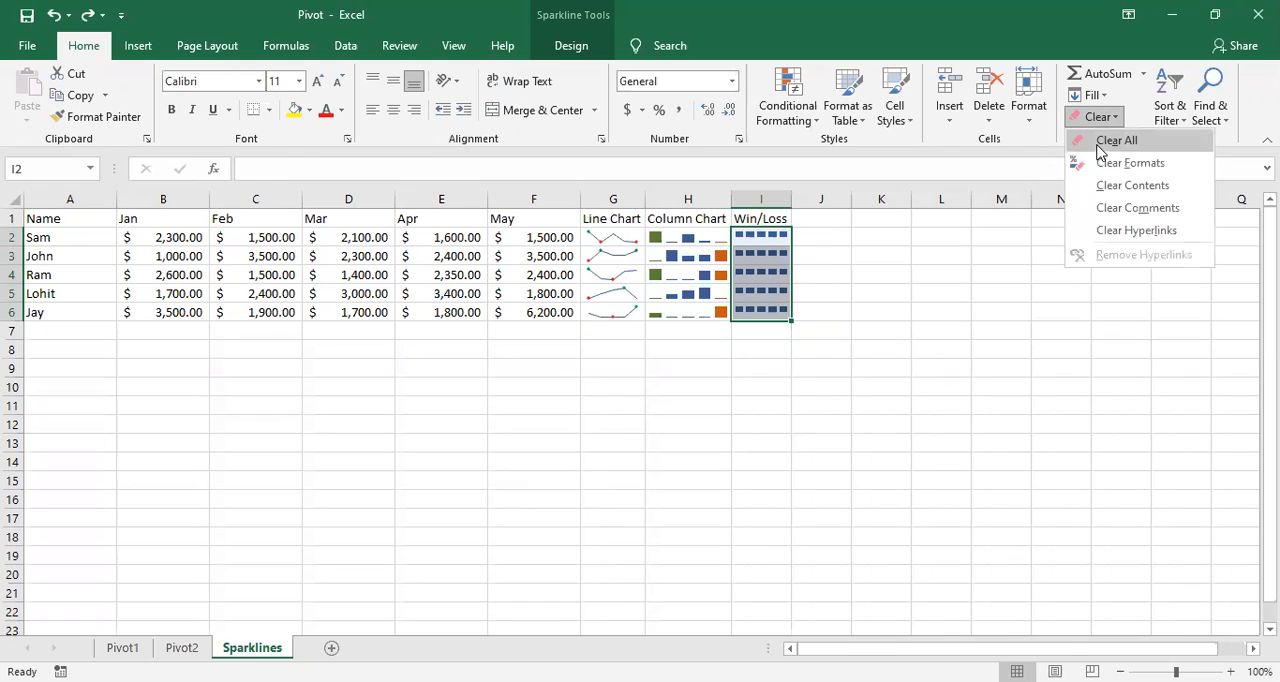
click(1116, 141)
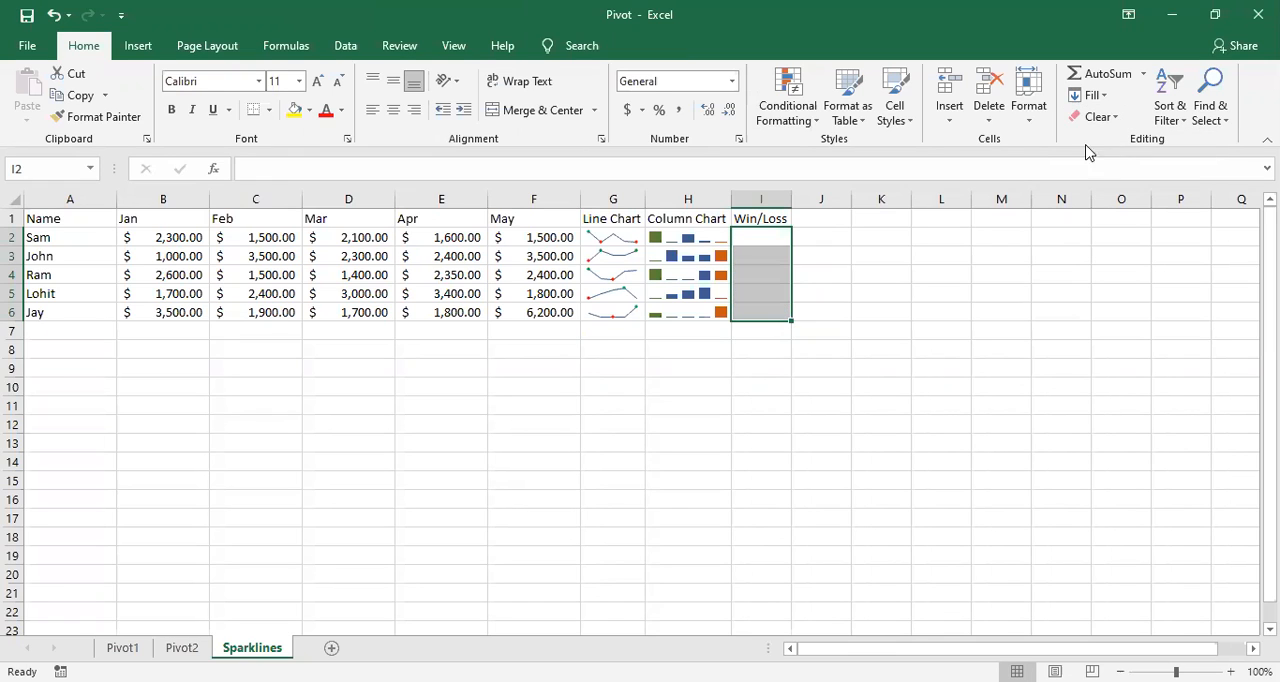
click(808, 309)
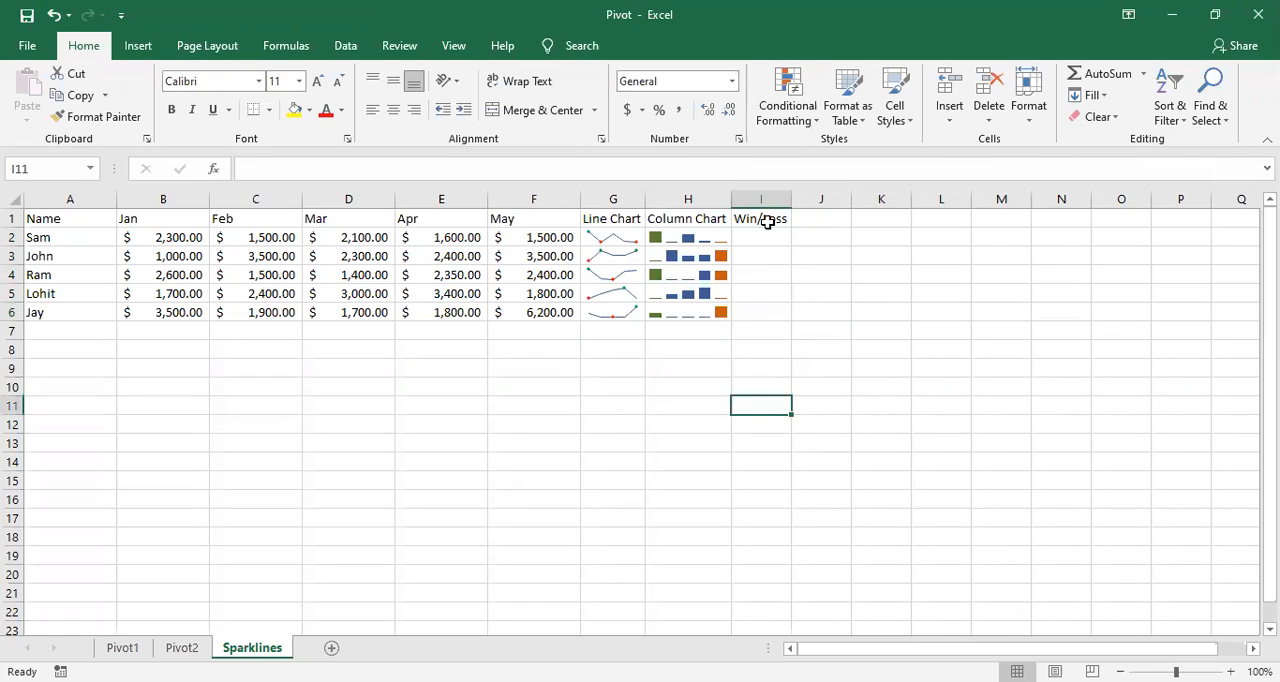
click(767, 221)
key(Delete)
click(774, 372)
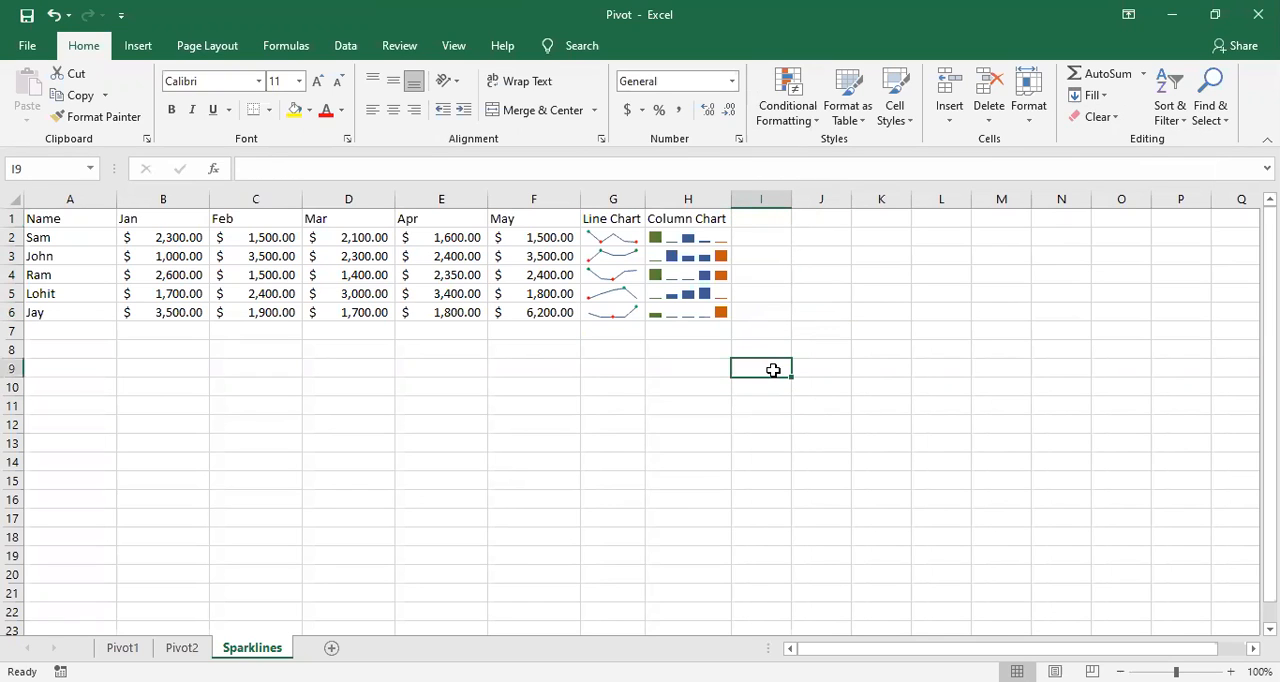
Step: Copy the name column range A1:A5 and paste it at A10 below the sales data
drag(40, 218, 53, 294)
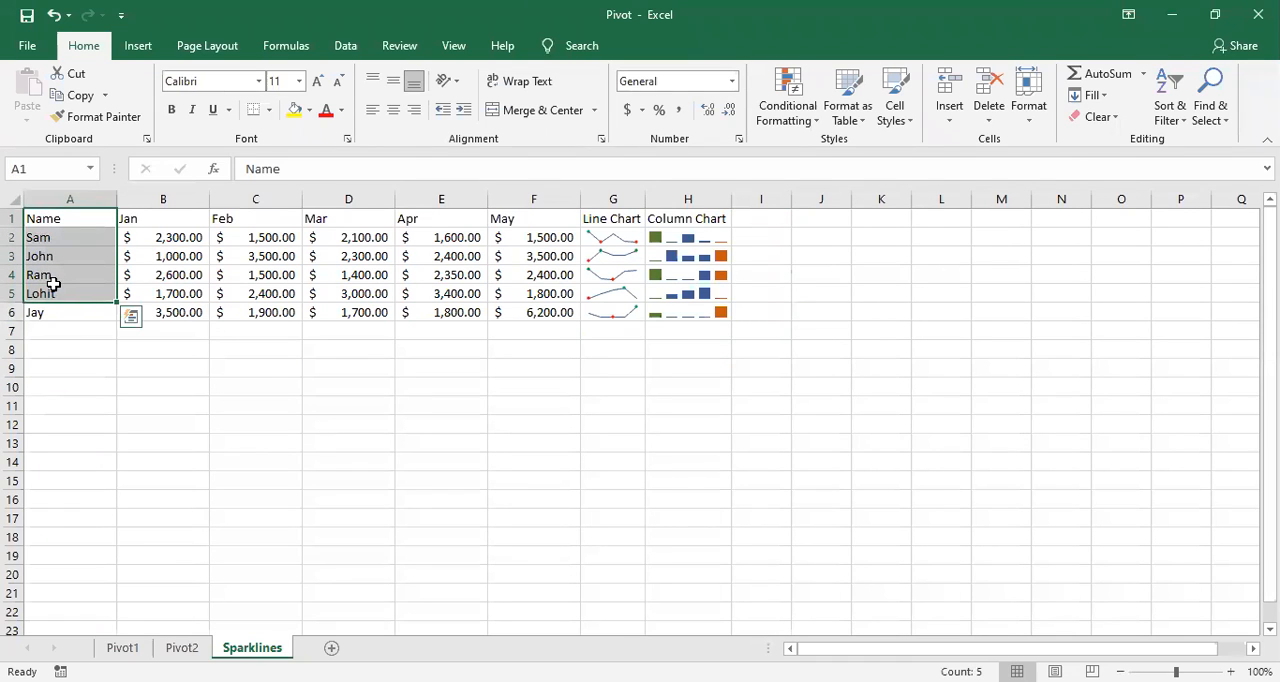
key(ctrl+c)
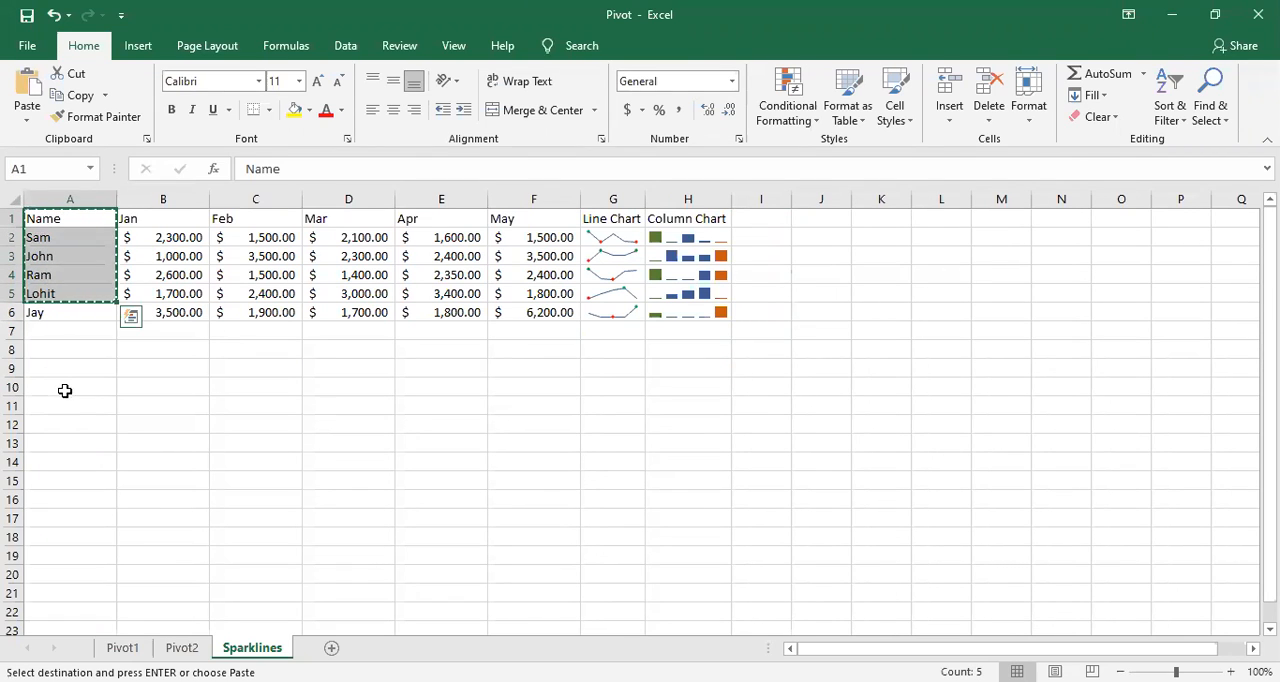
click(64, 386)
key(ctrl+v)
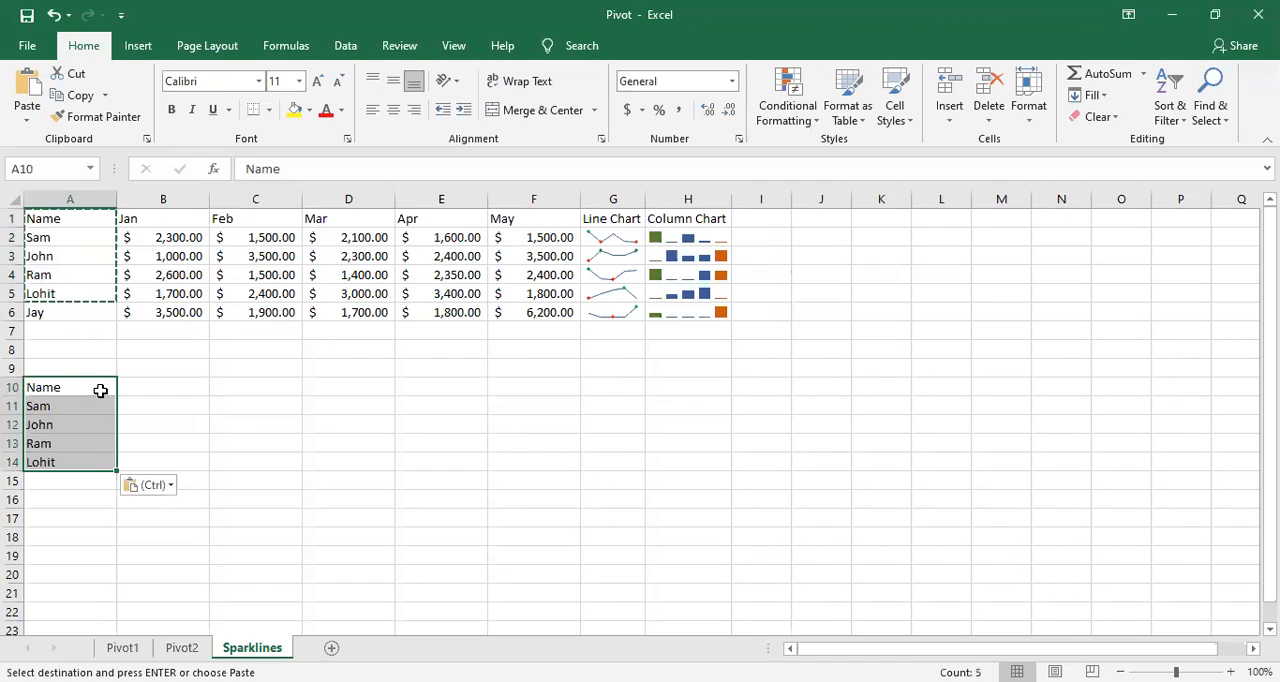
click(134, 424)
Step: Move the pasted name list A10:A14 down one row so it starts at A11
drag(83, 386, 78, 456)
key(ctrl+c)
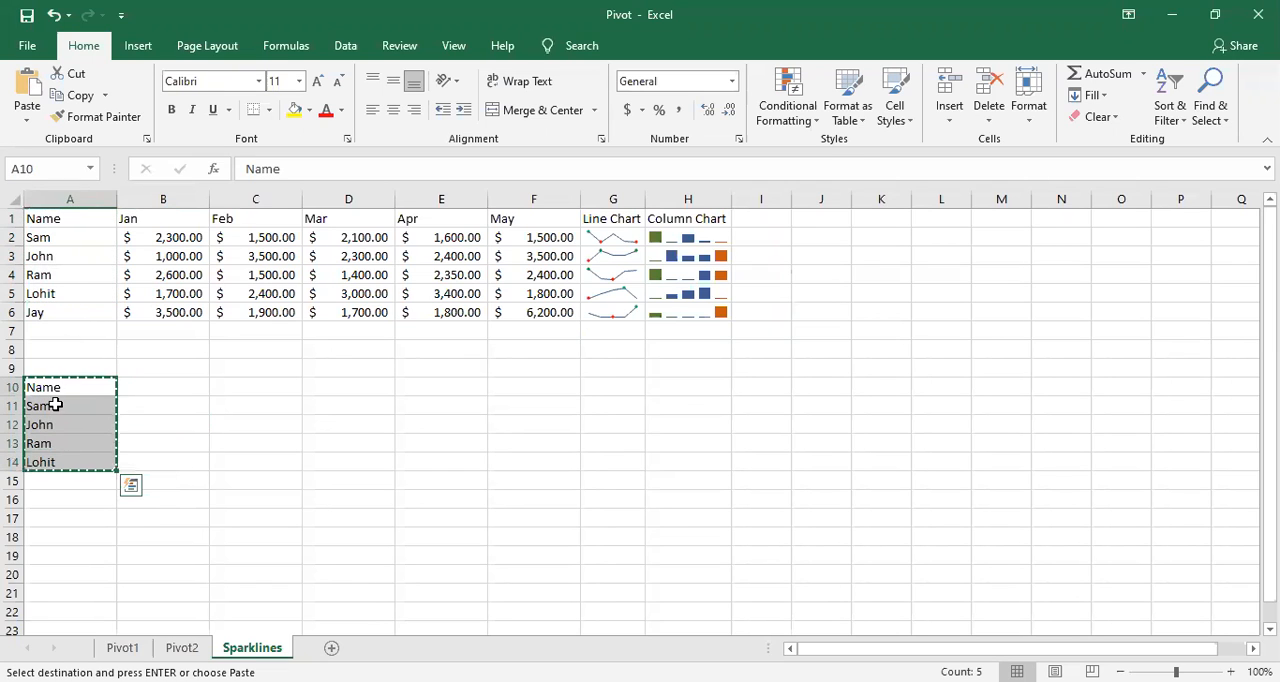
click(53, 404)
key(ctrl+v)
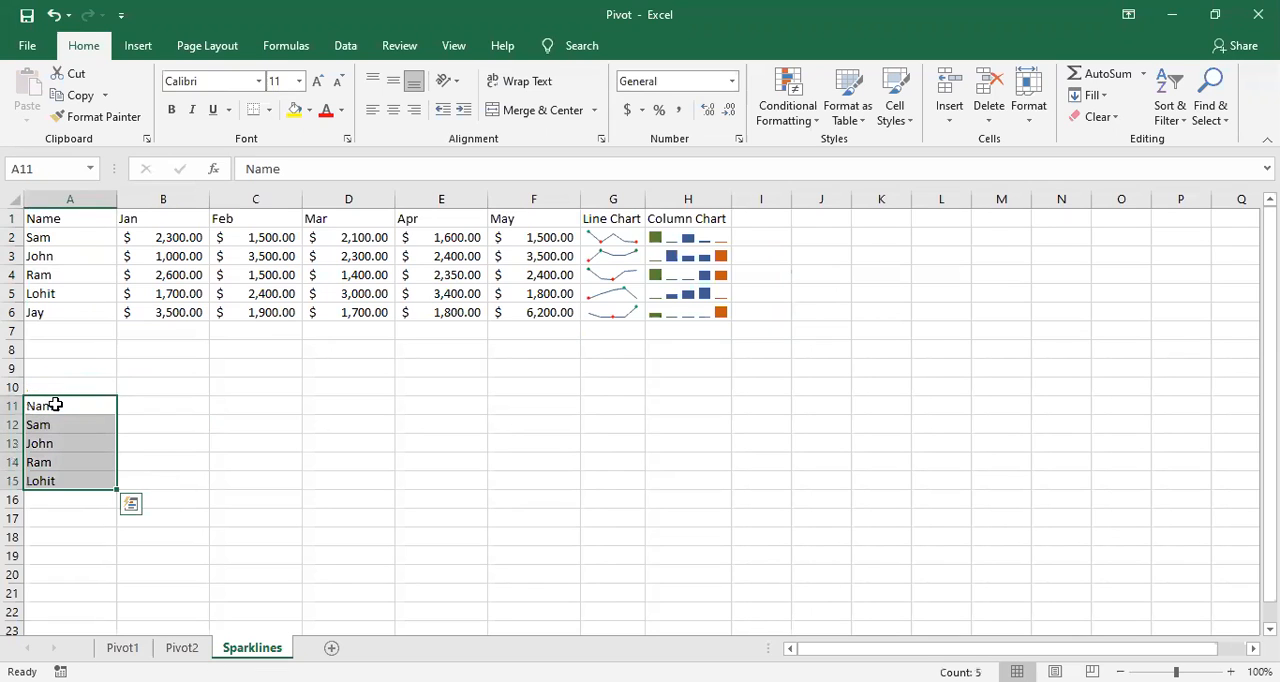
click(293, 402)
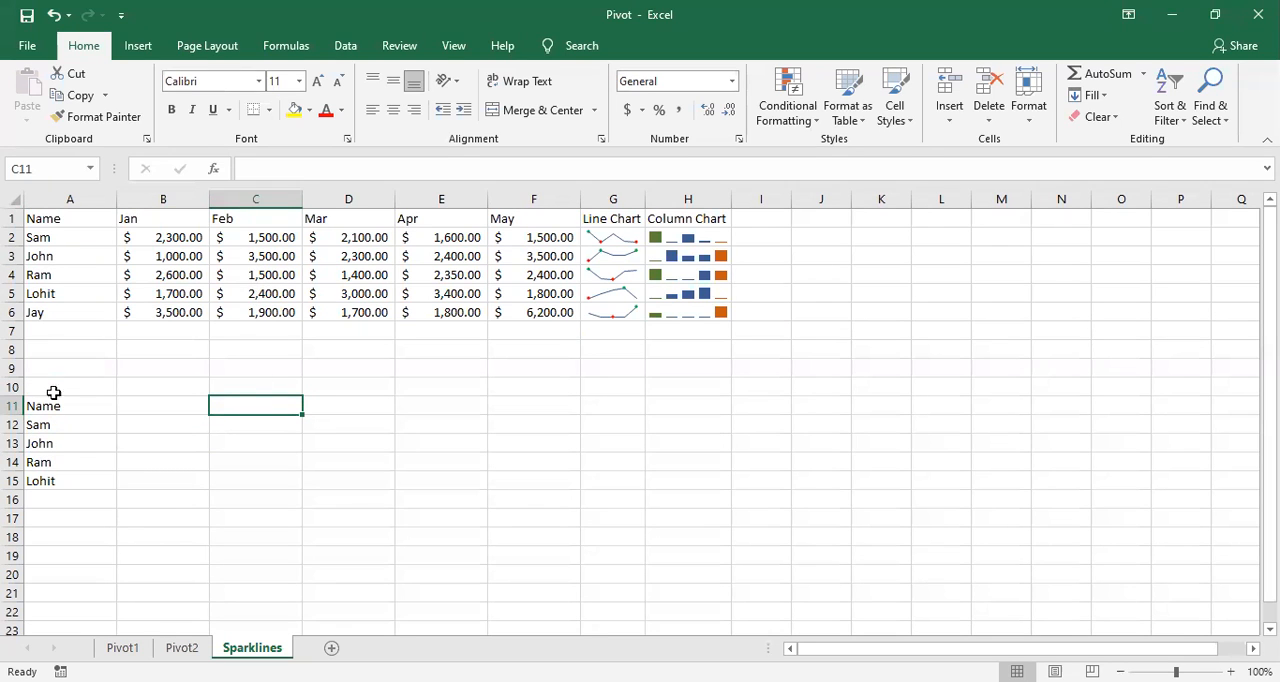
click(194, 457)
Step: Enter the heading "Win/Loss" in cell B10 above the new name list
click(134, 400)
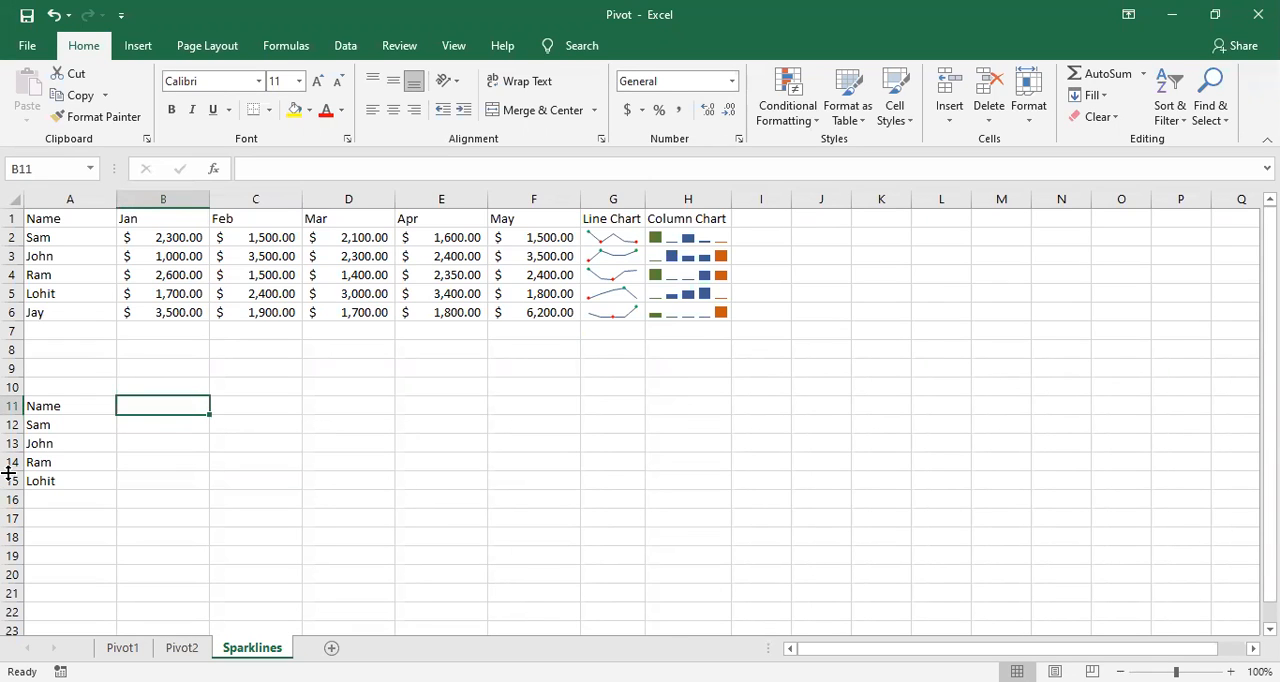
key(Up)
text(W)
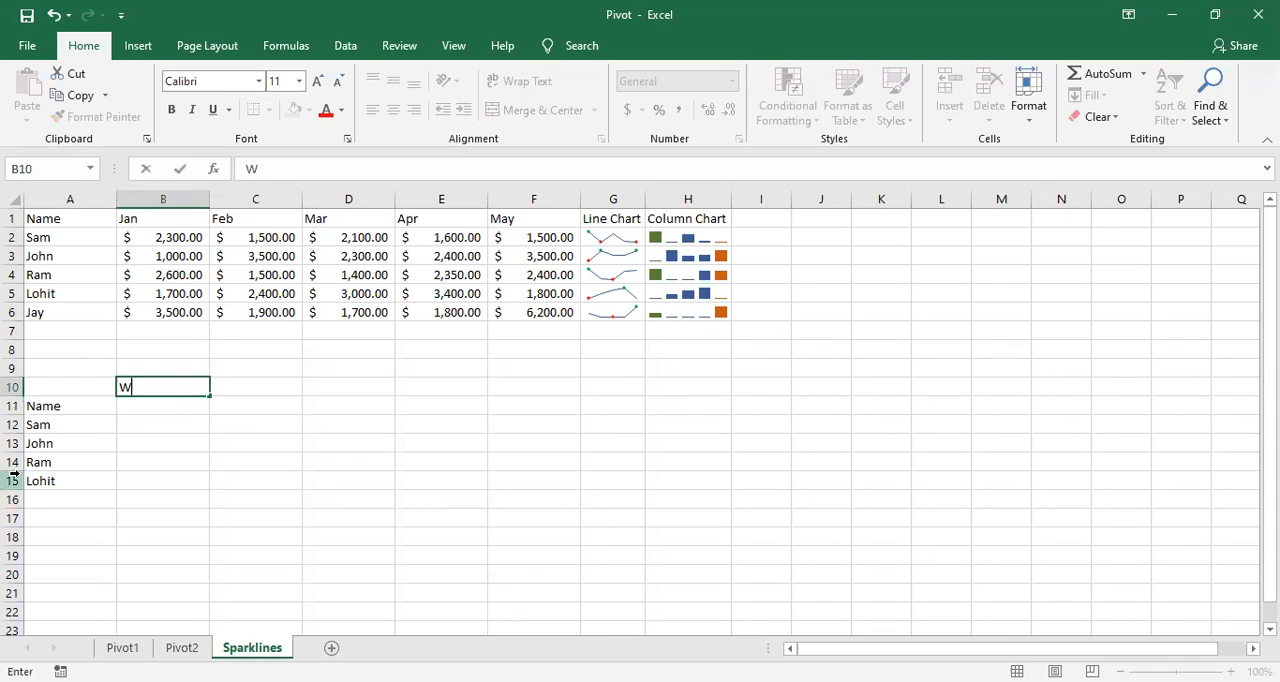
text(o)
key(BackSpace)
text(imm)
key(BackSpace)
key(BackSpace)
text(n/)
key(BackSpace)
text(?los)
key(BackSpace)
key(BackSpace)
key(BackSpace)
key(BackSpace)
text(?los)
key(BackSpace)
key(BackSpace)
key(BackSpace)
key(BackSpace)
text(/Loss)
key(Return)
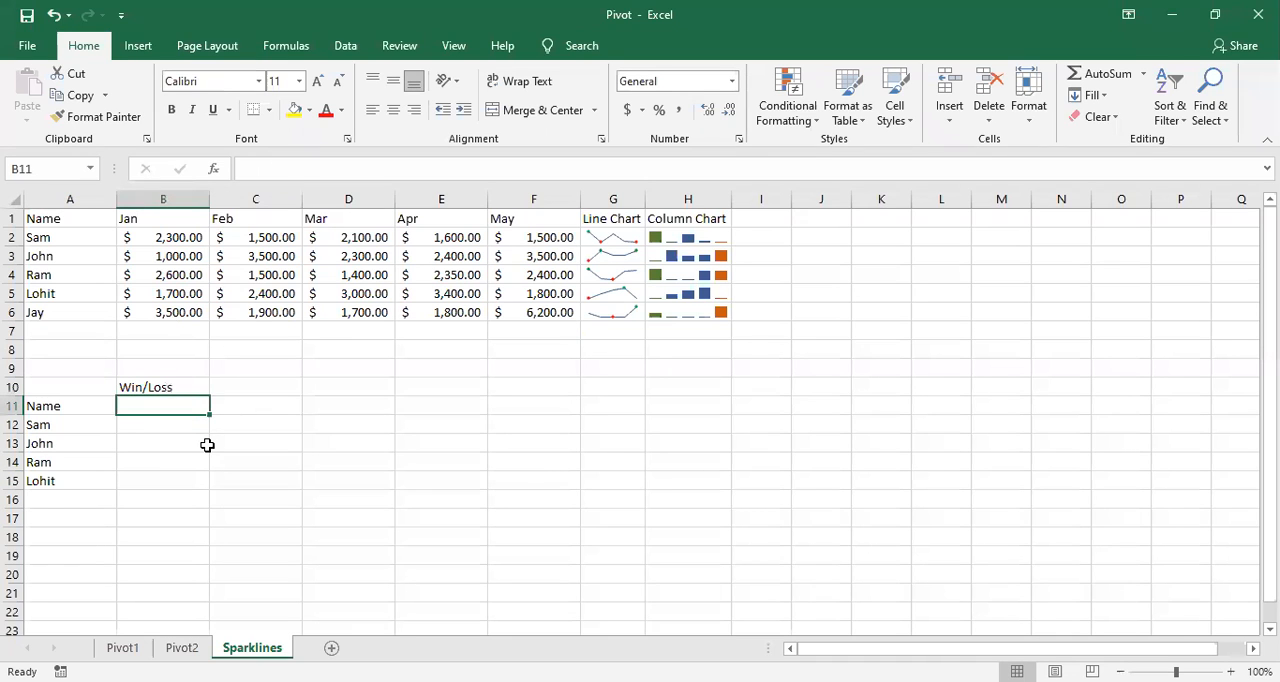
Step: Enter the month headers Jan, Feb, Mar, Apr and May in cells B11:F11
text(Jan)
key(Tab)
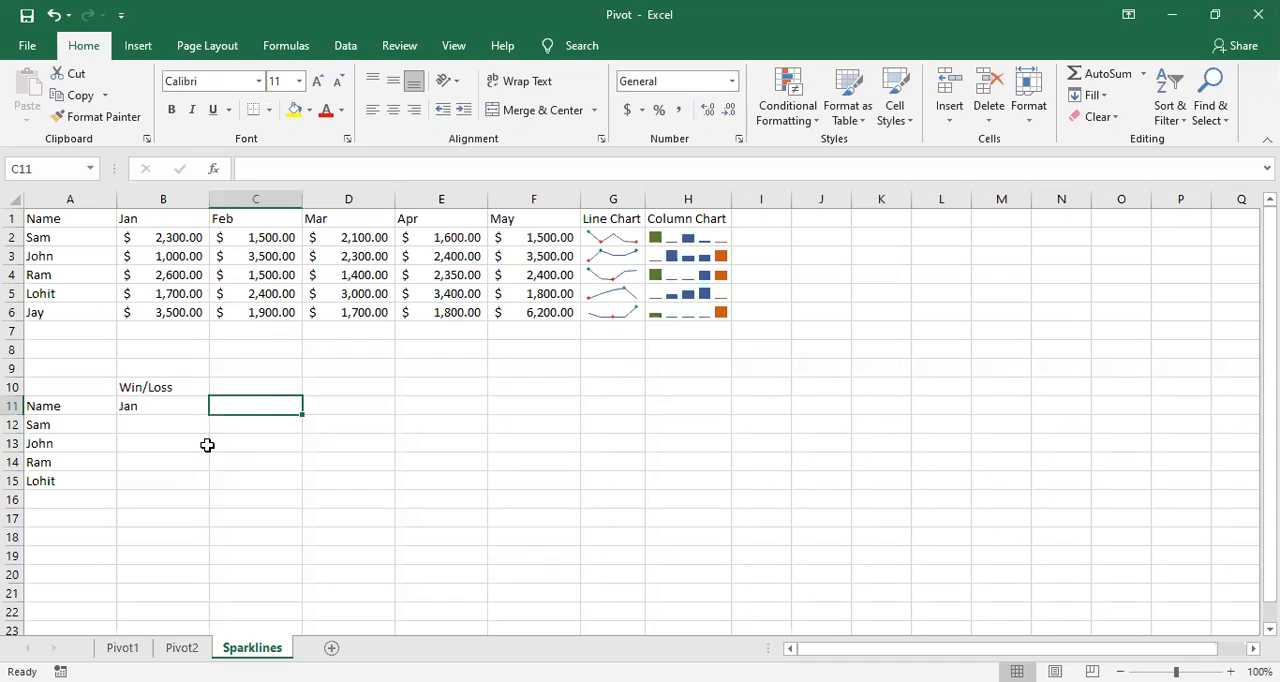
text(Feb)
key(Tab)
text(MA)
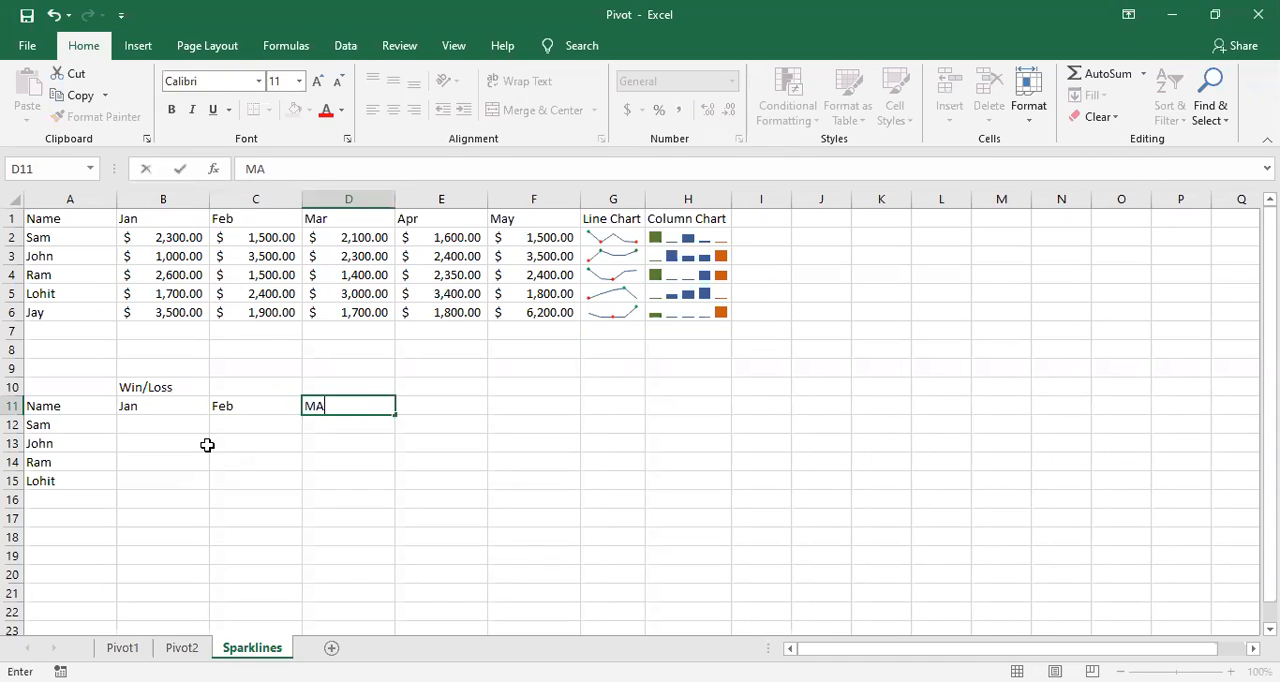
text(r)
key(Tab)
text(Apr)
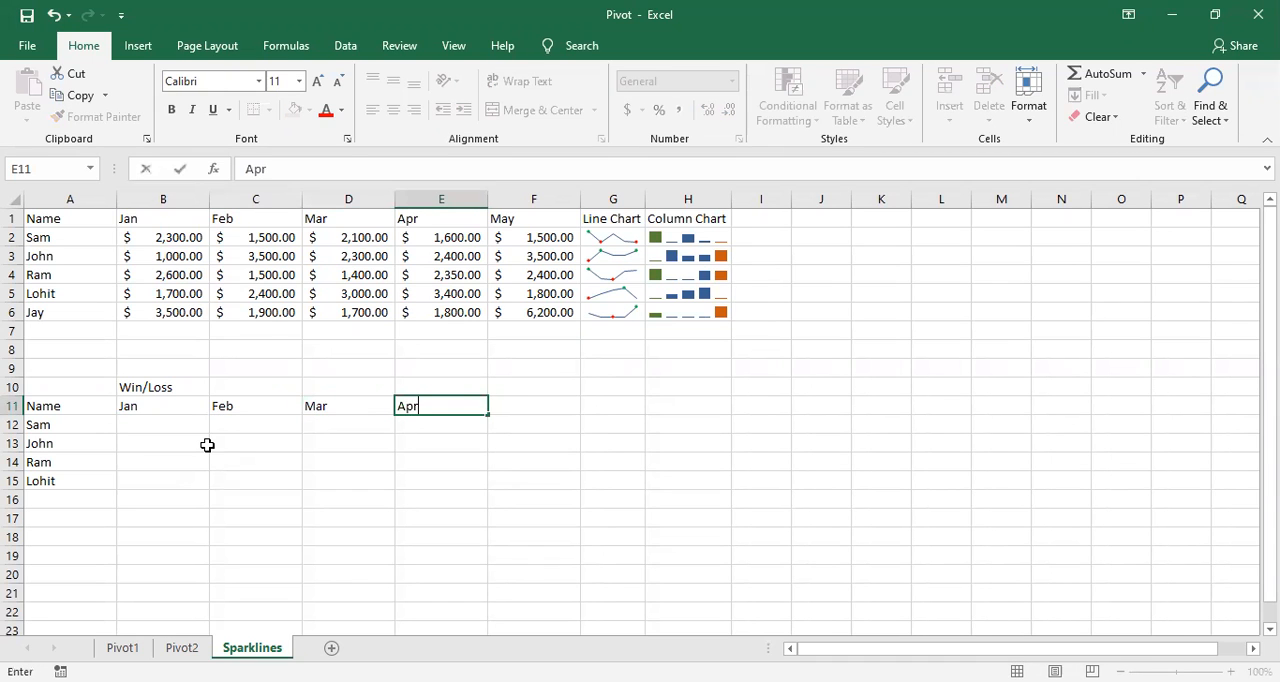
key(Tab)
text(May)
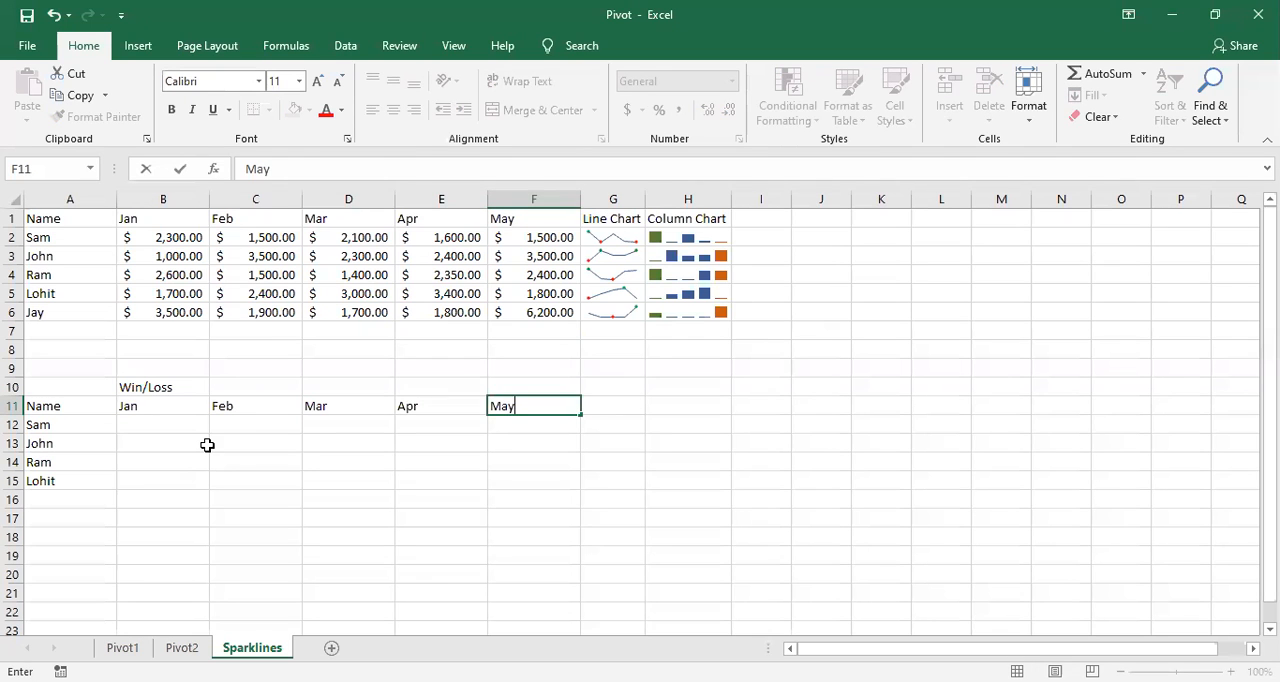
click(200, 477)
Step: Change the name header in cell A11 to "Sales Person"
click(166, 423)
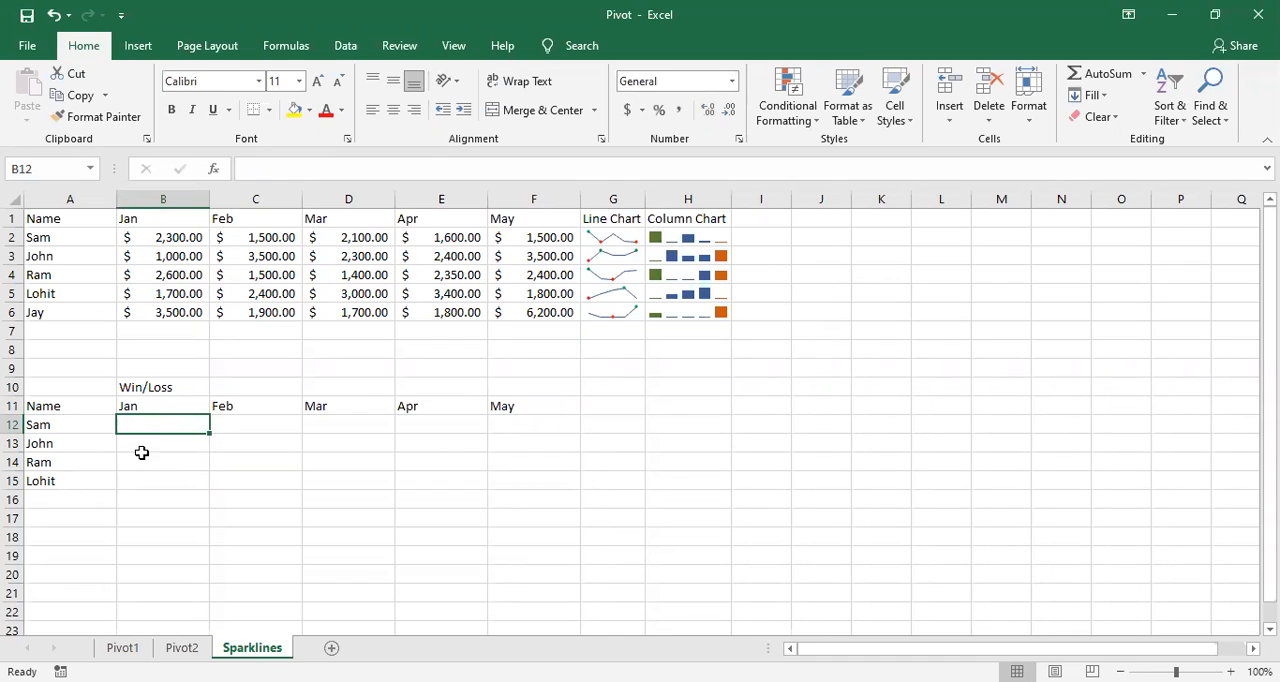
double_click(60, 406)
key(BackSpace)
key(BackSpace)
key(BackSpace)
key(BackSpace)
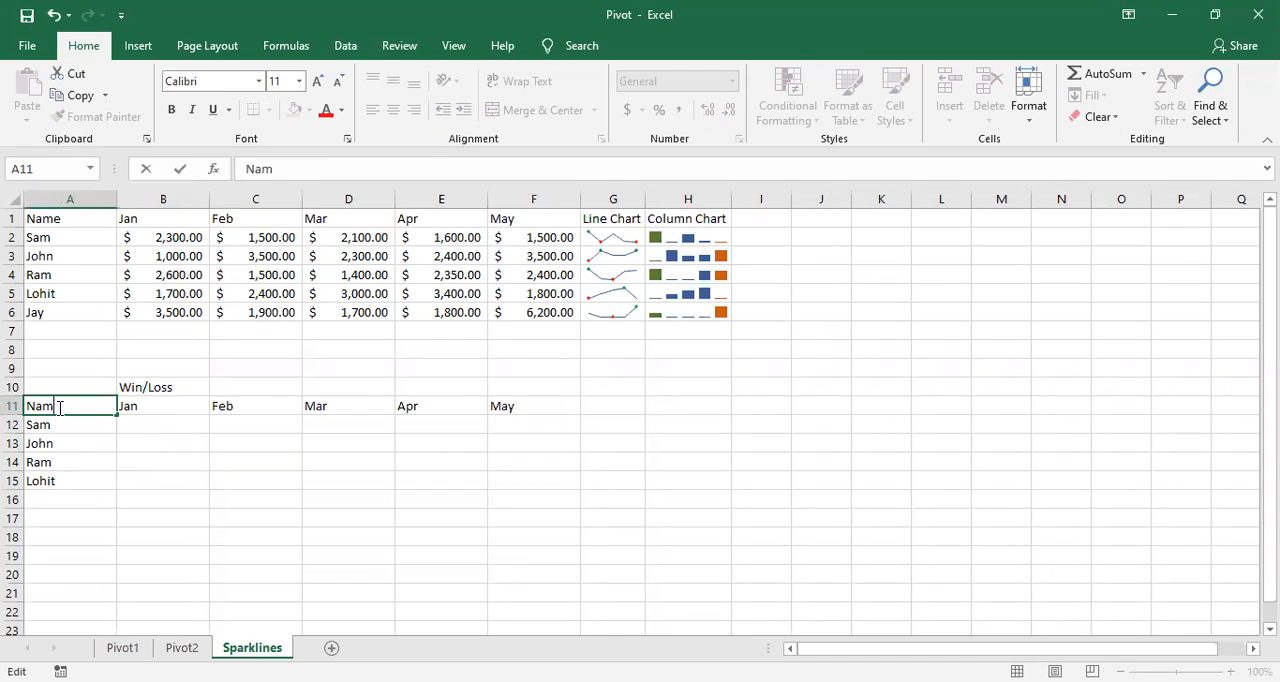
text(Sales Person)
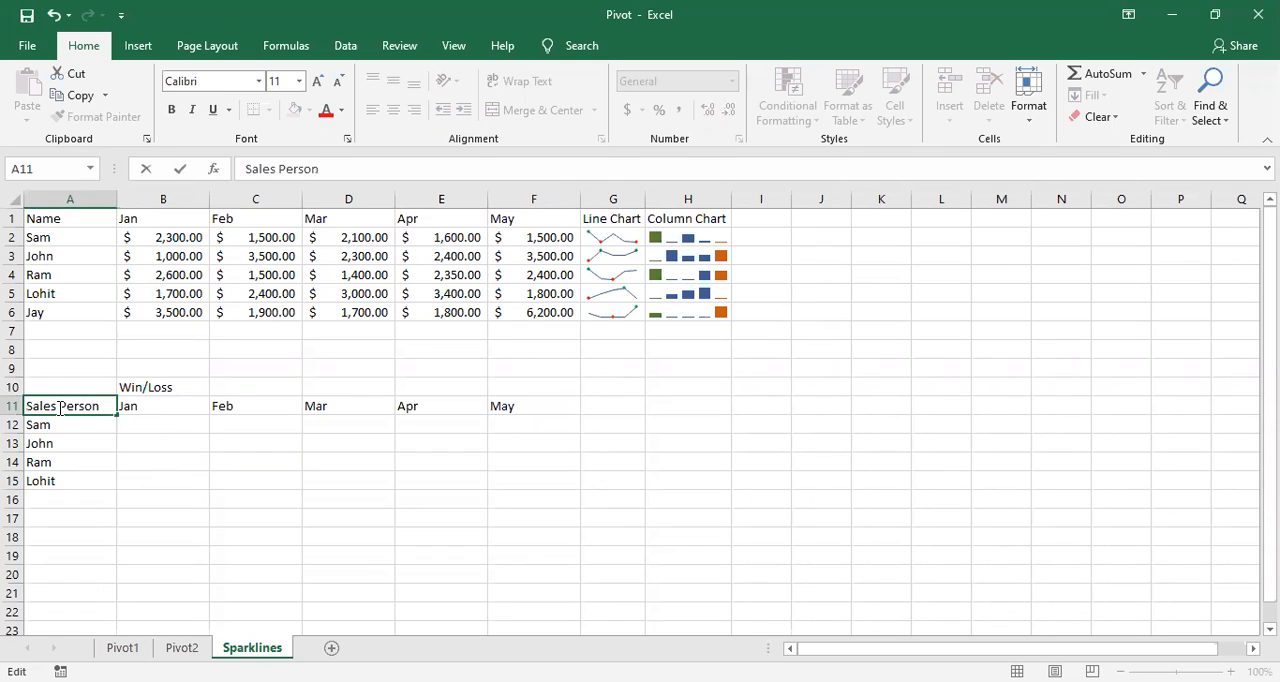
key(Return)
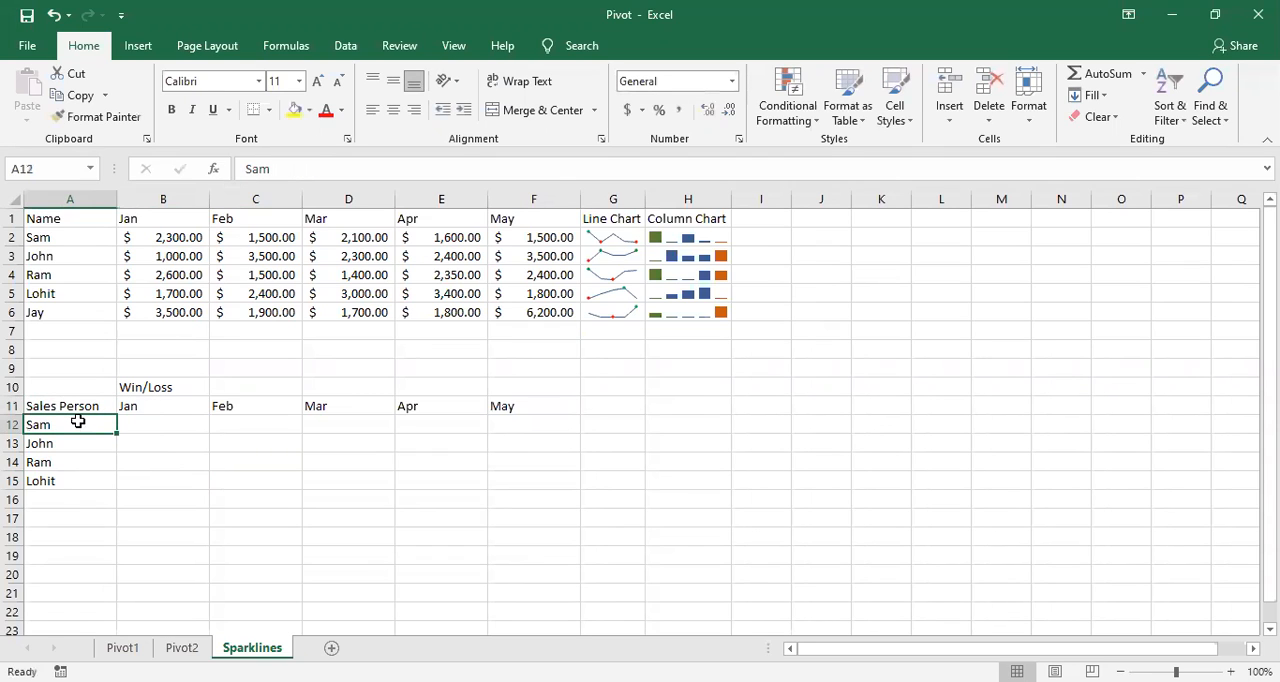
Step: Enter the first win/loss values in row 12: 5 for Jan in B12 and -2 for Feb in C12
click(168, 426)
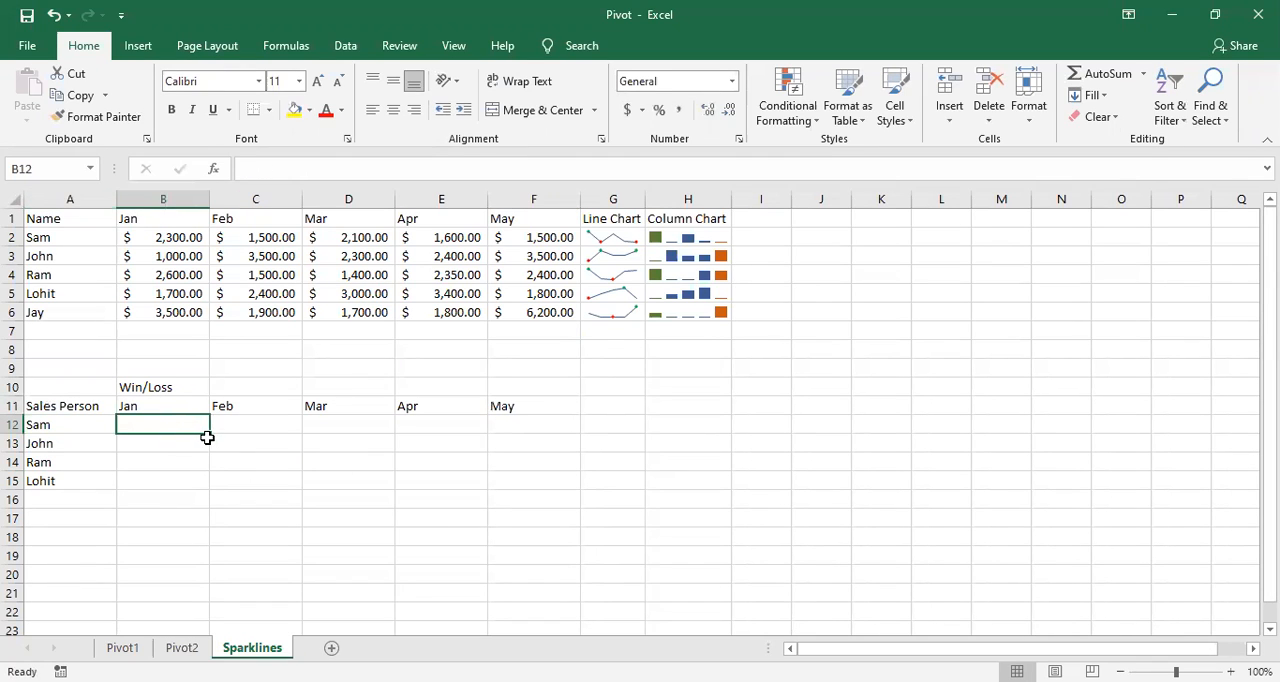
text(5)
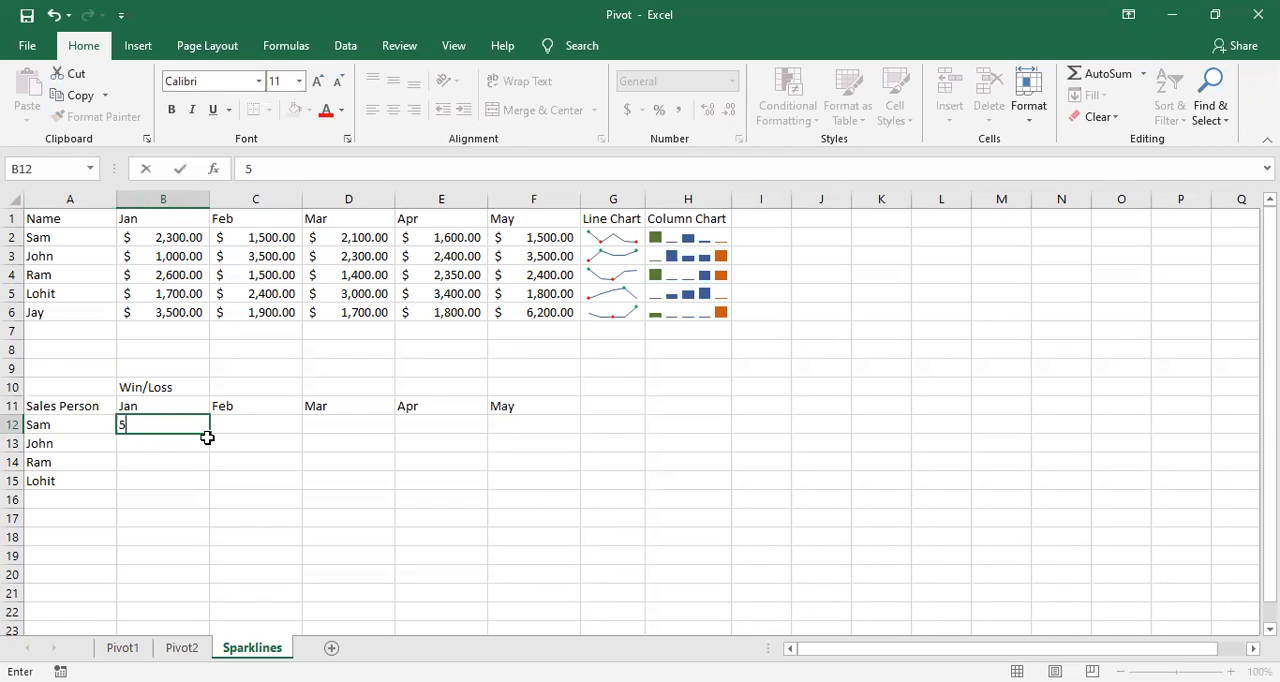
key(Tab)
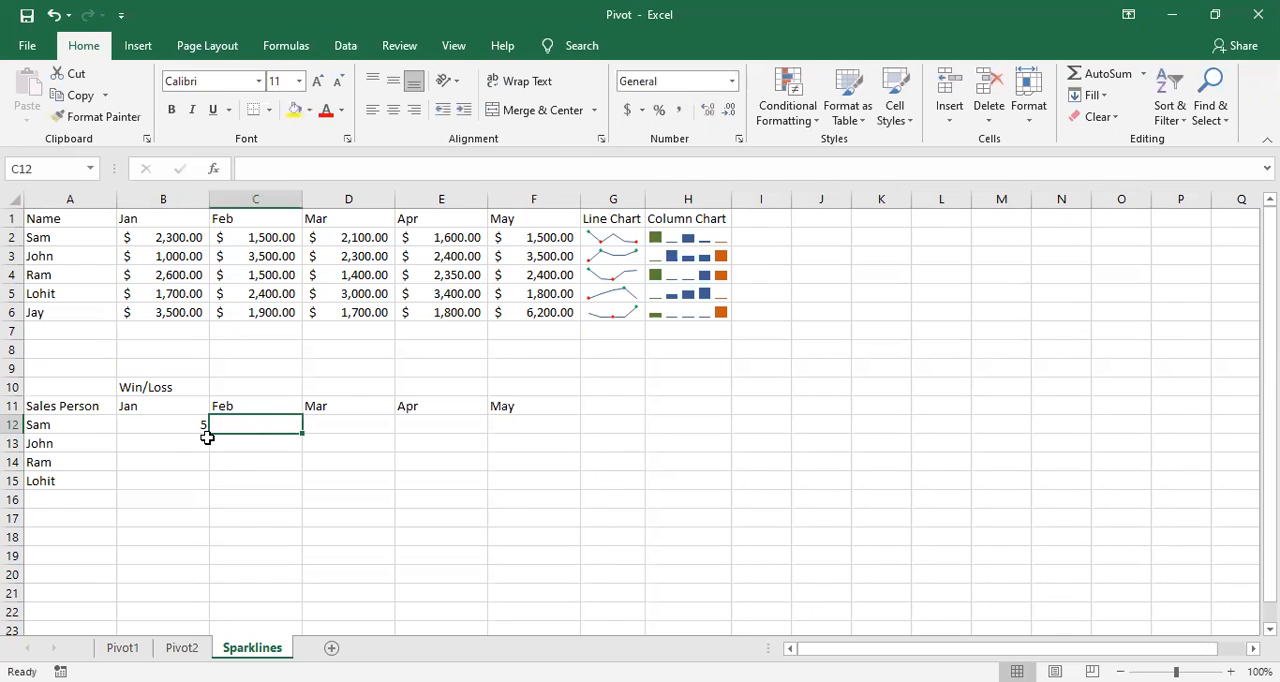
text(-)
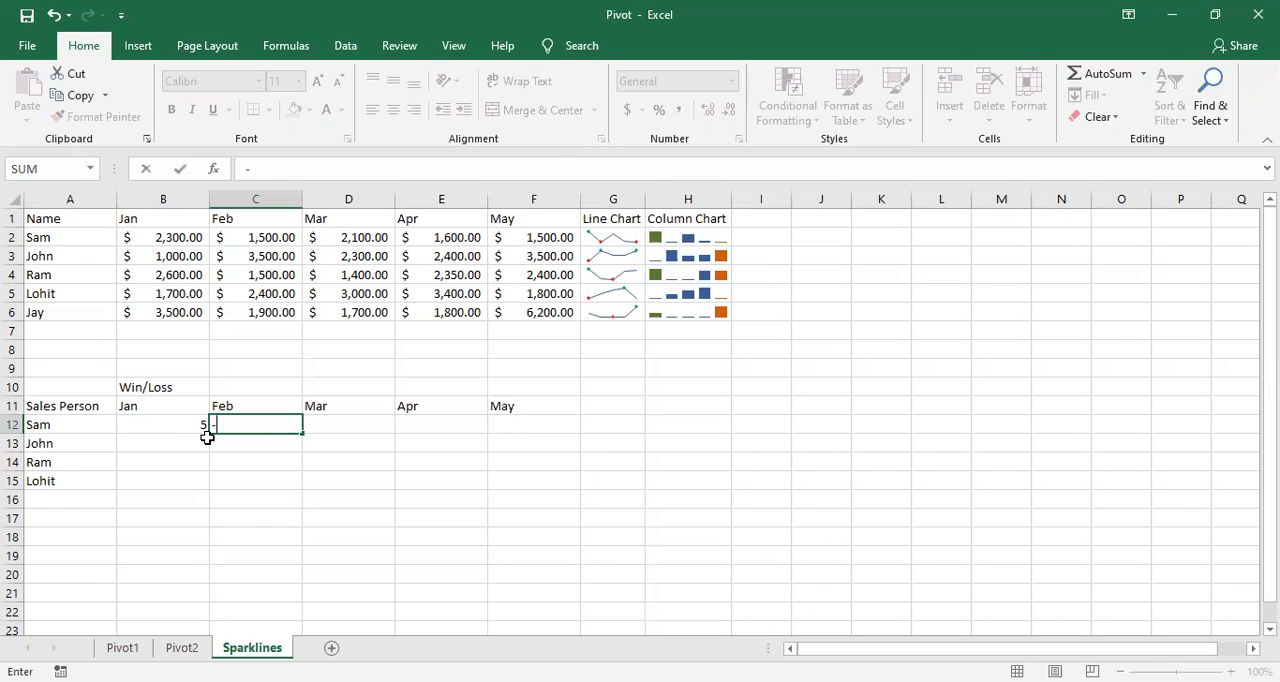
text(5)
key(BackSpace)
key(BackSpace)
click(371, 528)
click(263, 419)
text(-2)
key(Tab)
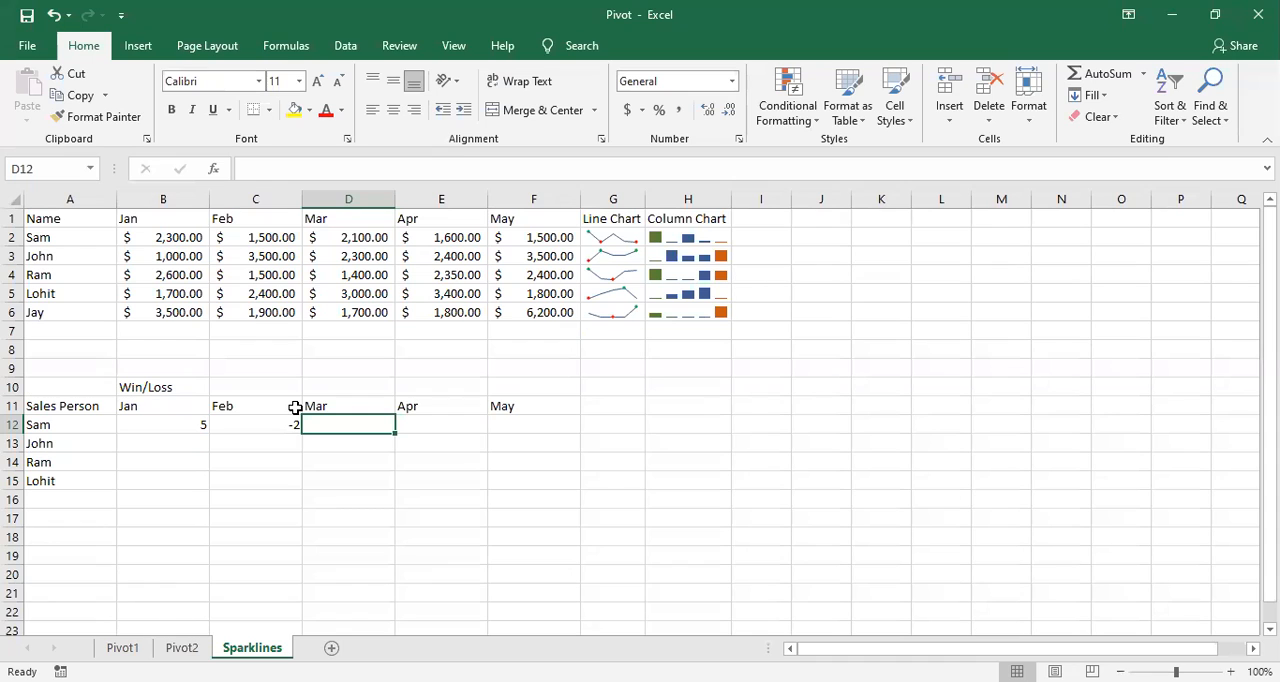
Step: Complete row 12 of the win/loss table with 4, 3 and -3 in cells D12:F12
text(4)
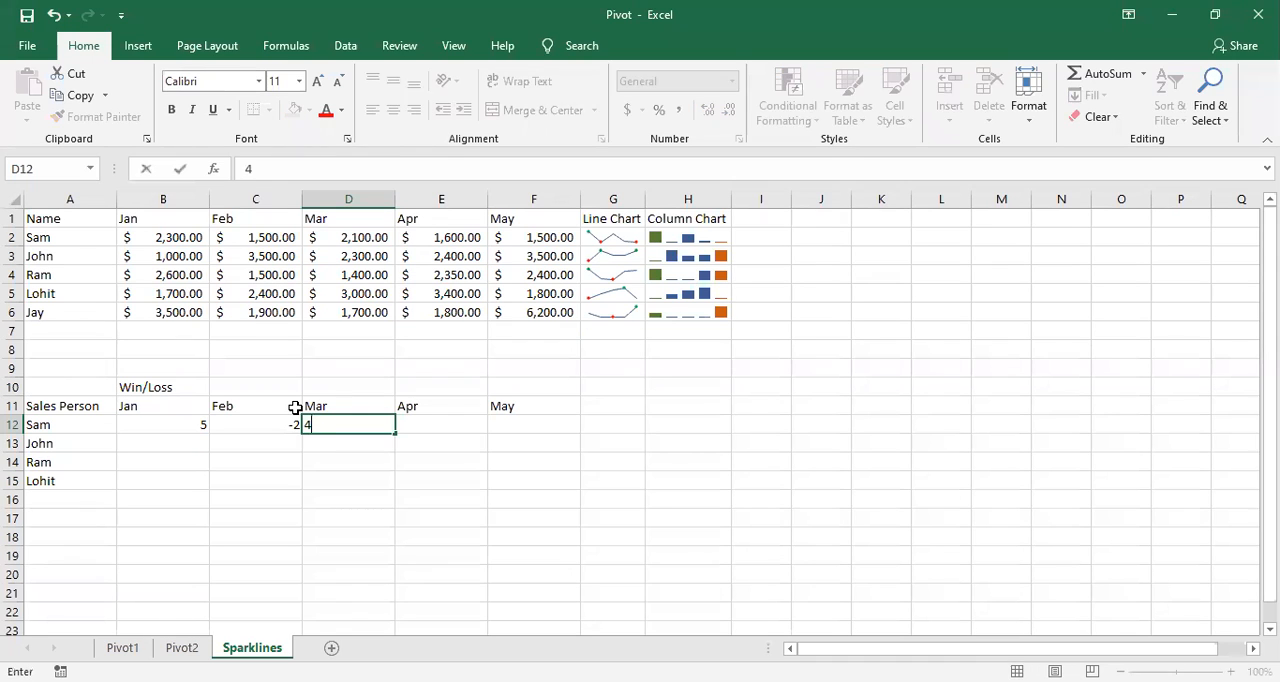
key(Tab)
text(3)
key(Tab)
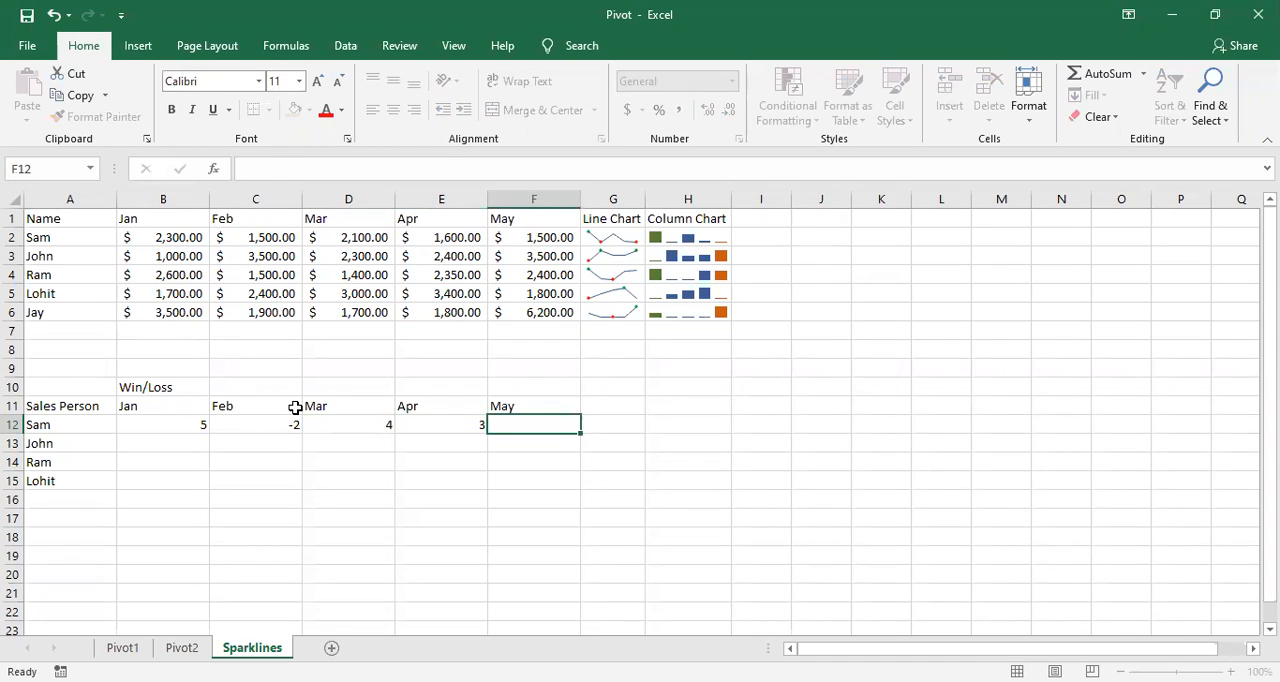
text(-3)
Step: Fill the remaining Jan win/loss values in cells B13:B15 with 4, -2 and 3
click(200, 450)
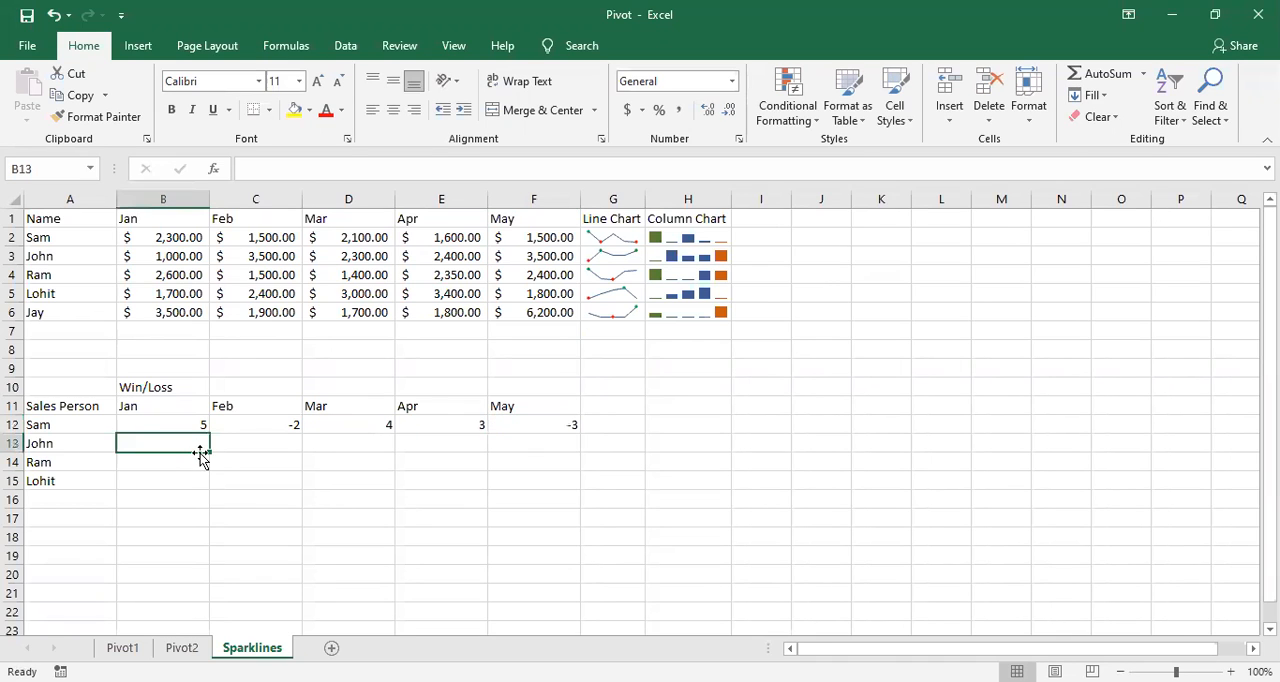
text(4)
key(Return)
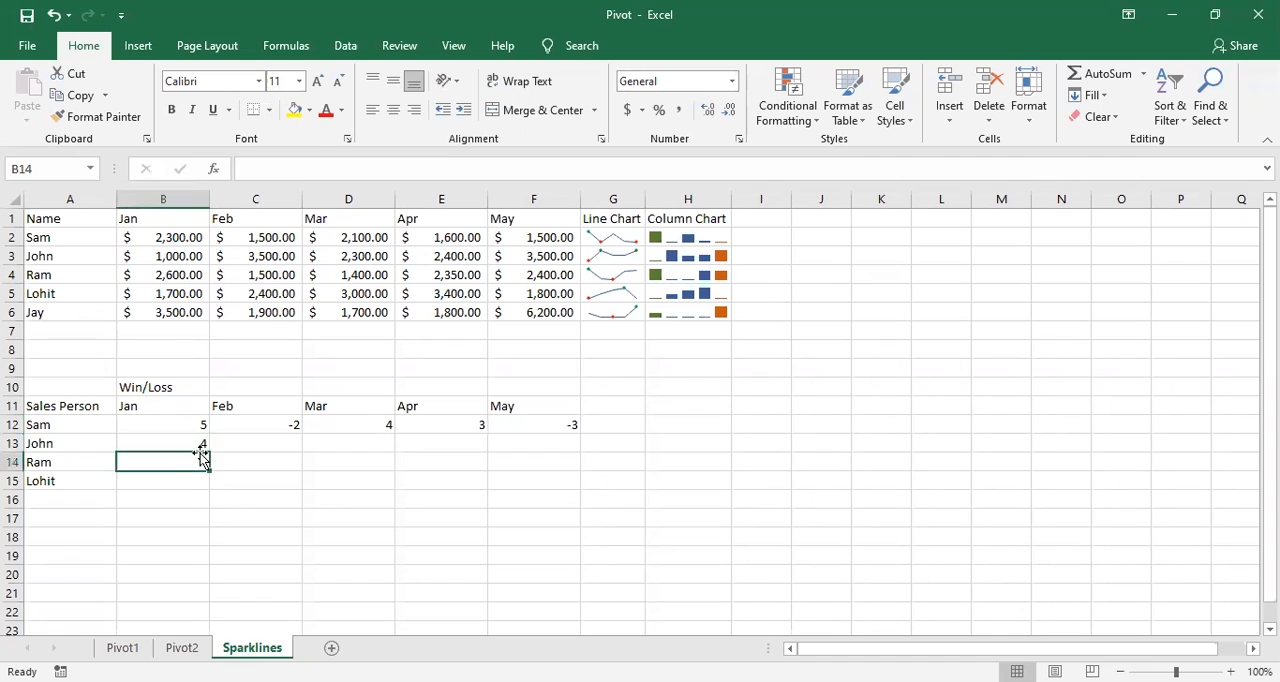
text(-2)
key(Return)
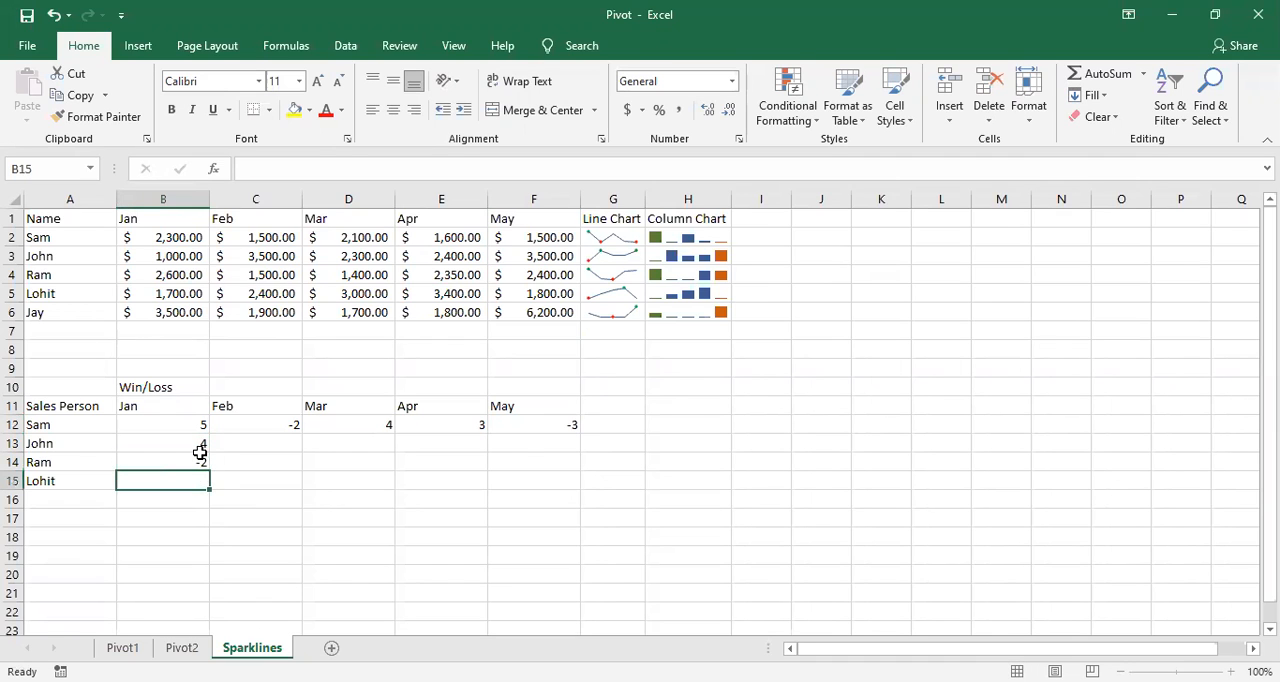
text(3)
key(Tab)
Step: Fill the remaining Feb win/loss values in cells C13:C15 with -4, 3 and 4
key(Up)
key(Up)
text(-4)
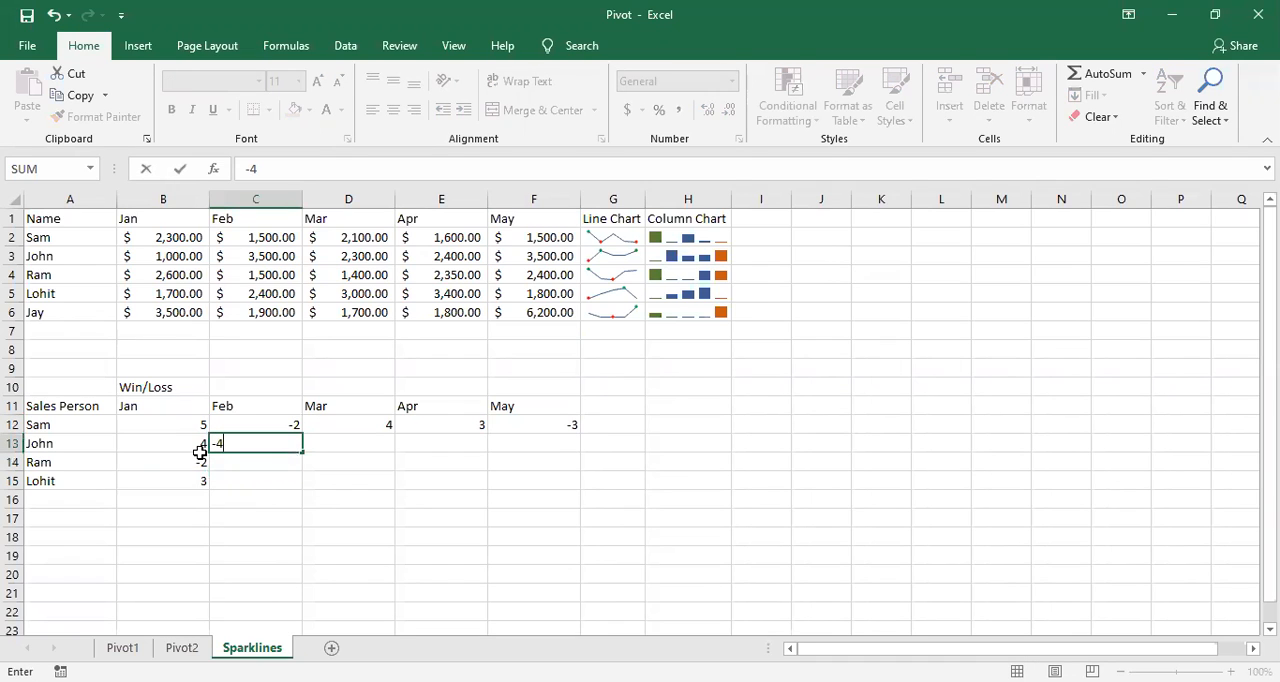
key(Return)
text(-)
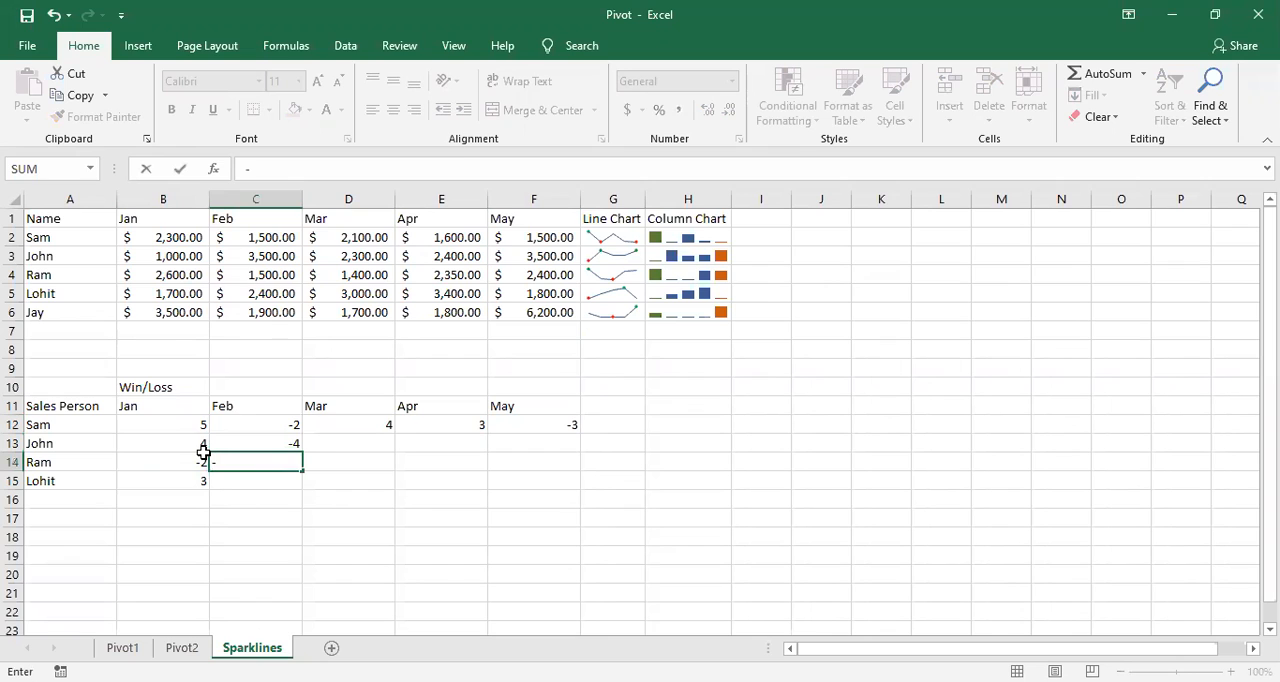
key(BackSpace)
text(3)
key(Return)
text(4)
key(Tab)
Step: Fill the remaining Mar win/loss values in cells D13:D15 with 5, 4 and -3
key(Up)
key(Up)
text(5)
key(Return)
text(4)
key(Return)
text(-6)
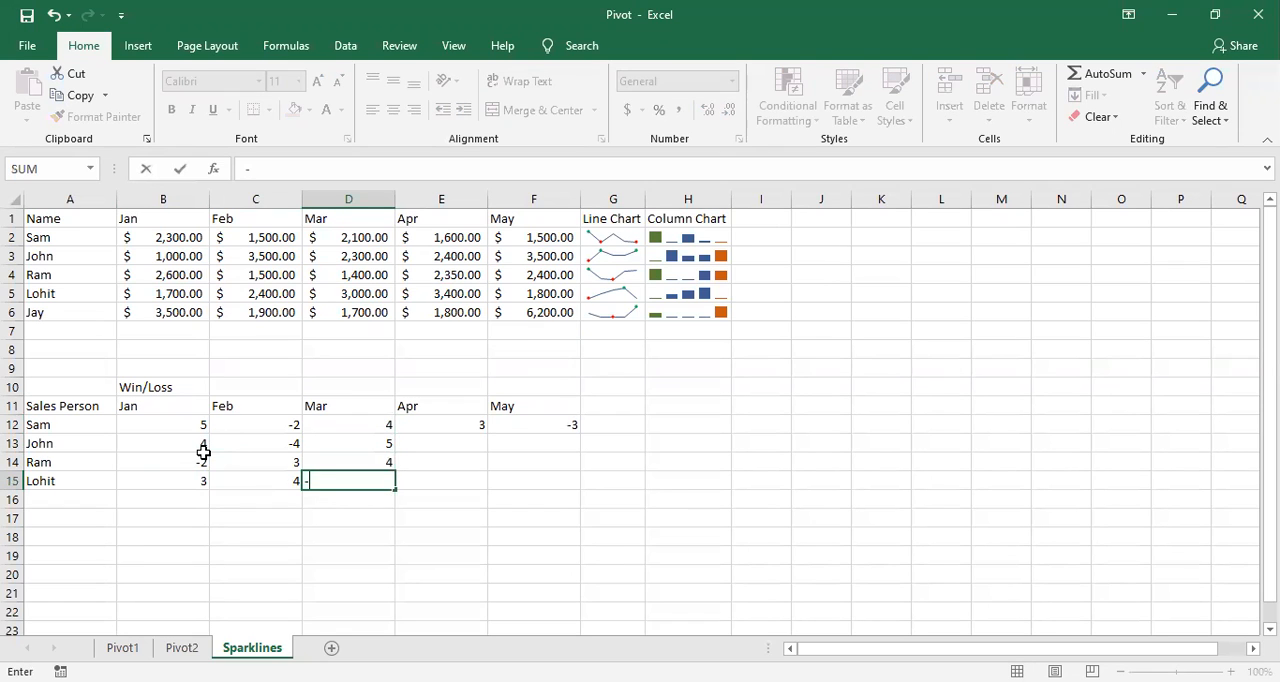
key(BackSpace)
text(3)
key(Tab)
Step: Fill the remaining Apr win/loss values in cells E13:E15 with 4, -2 and 3
key(Up)
key(Up)
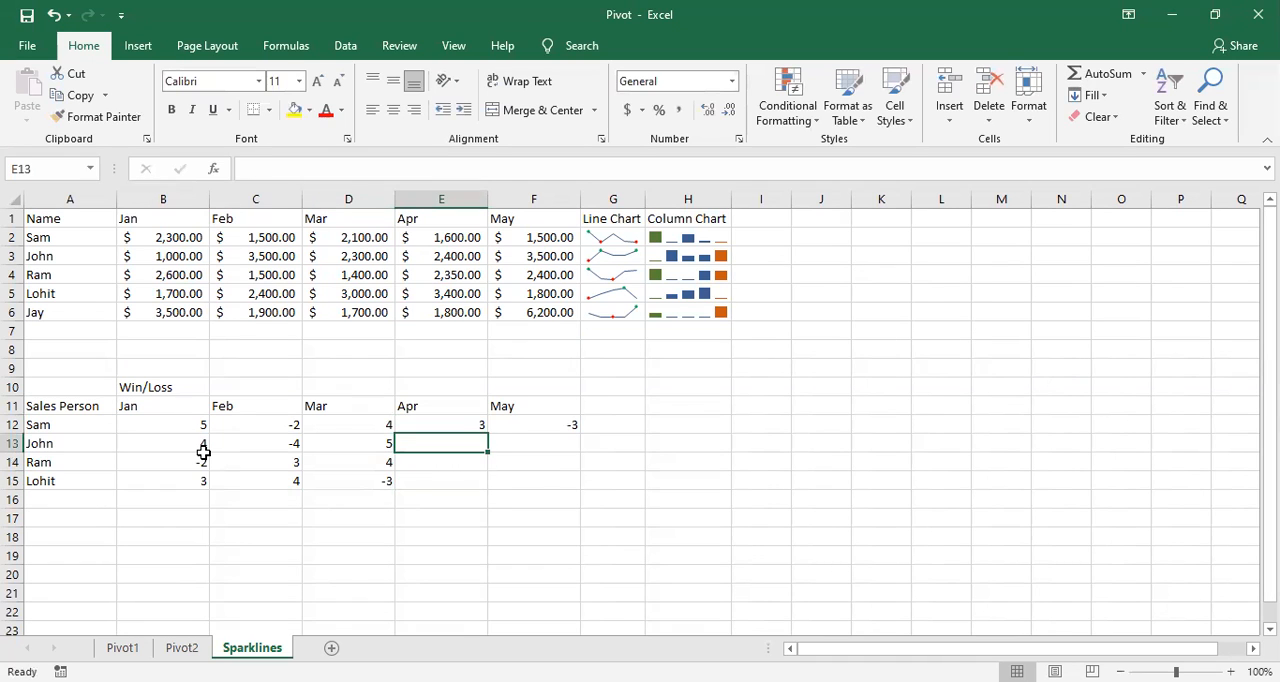
text(4)
key(Return)
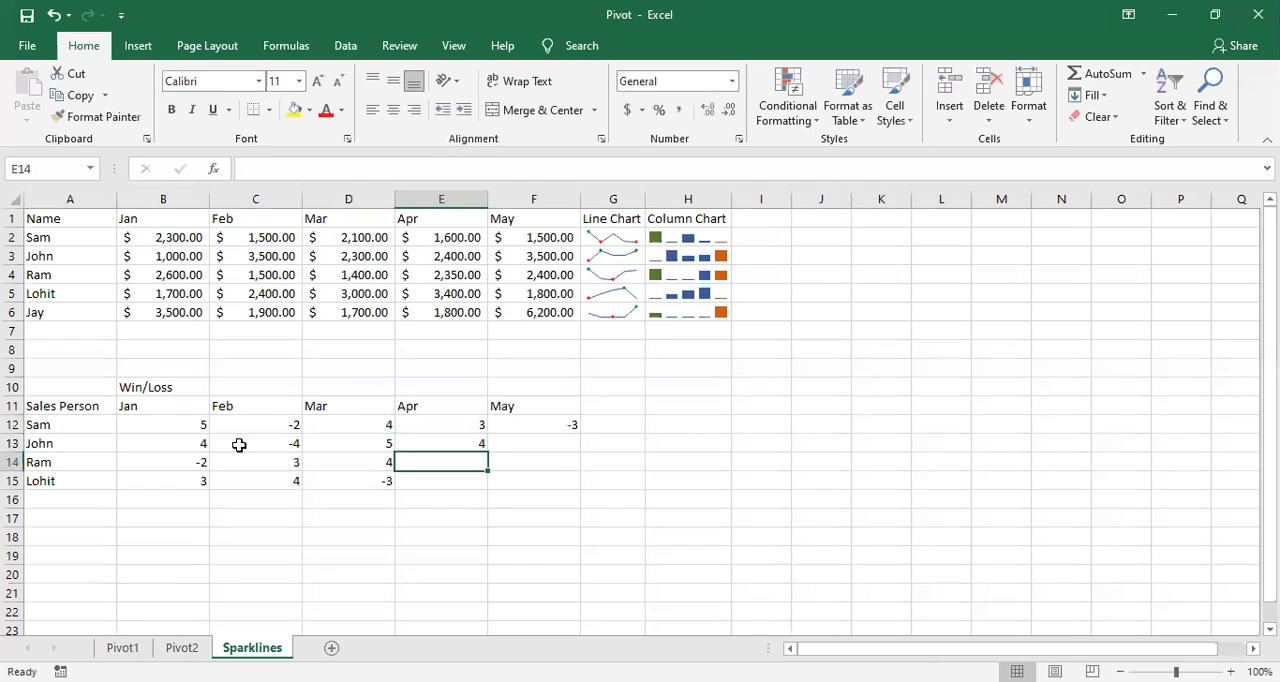
text(-2)
key(Return)
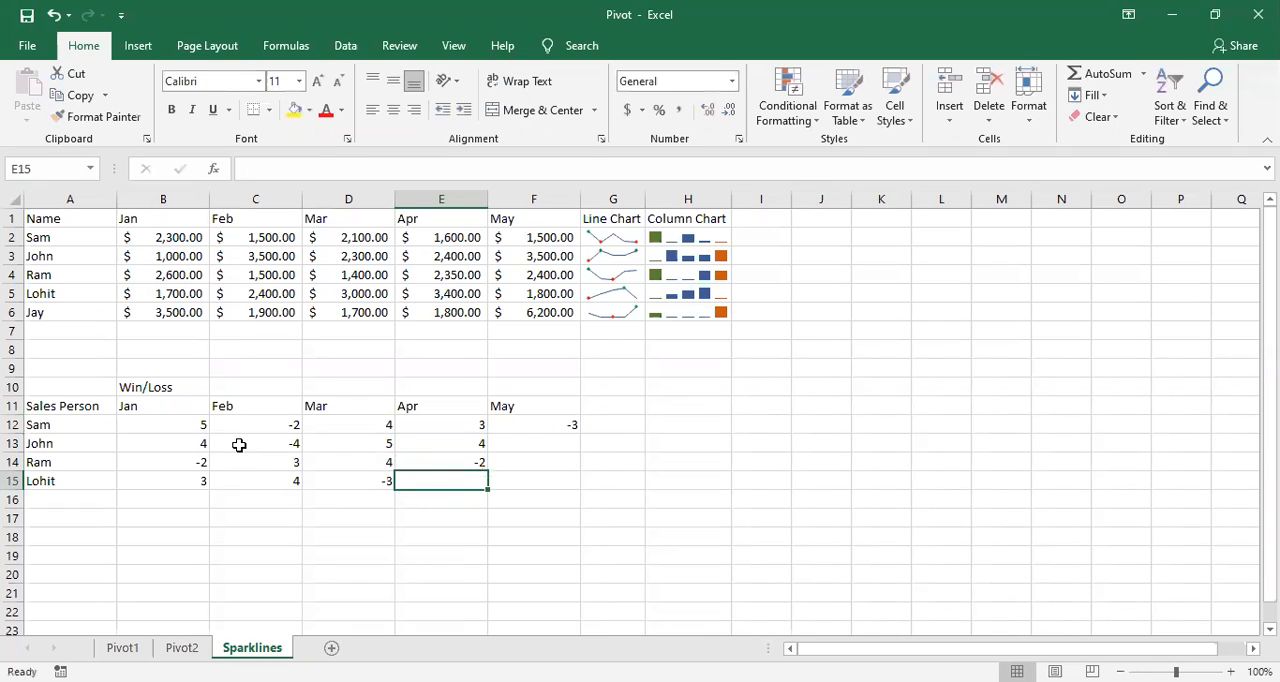
text(3)
key(Tab)
Step: Fill the remaining May win/loss values in cells F13:F15 with 5, -4 and 3
key(Up)
key(Up)
text(5)
key(Return)
text(-4)
key(Return)
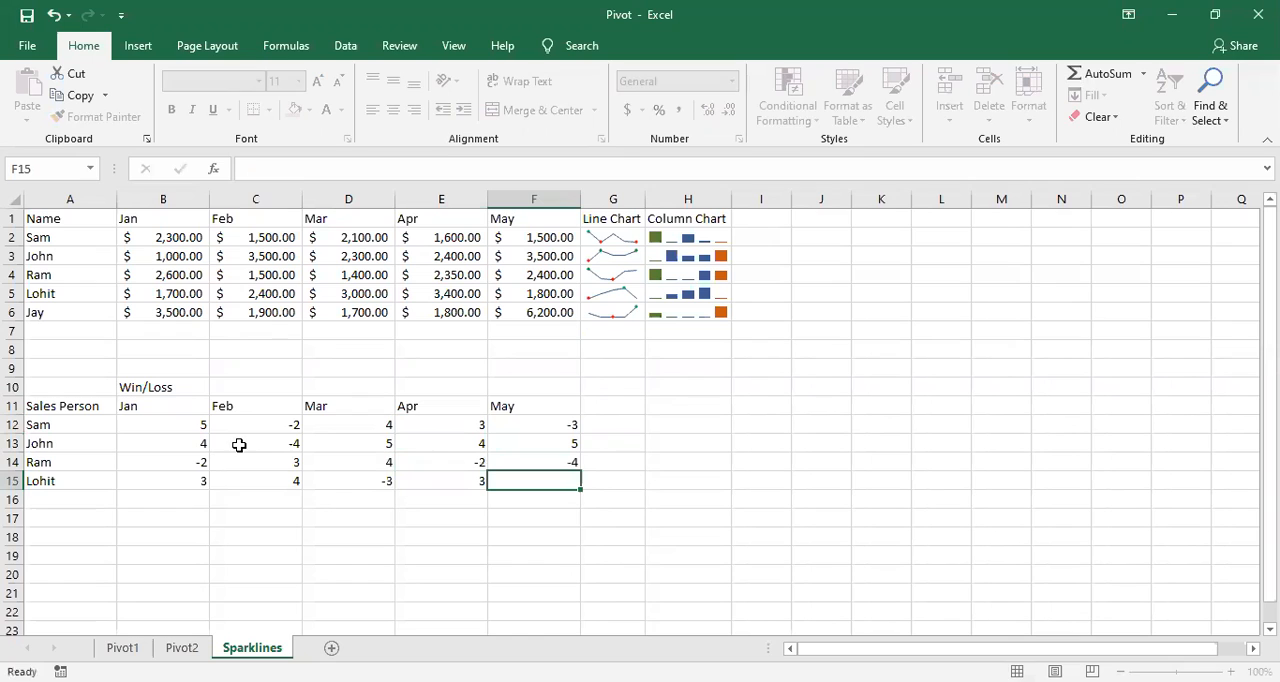
text(3)
click(655, 511)
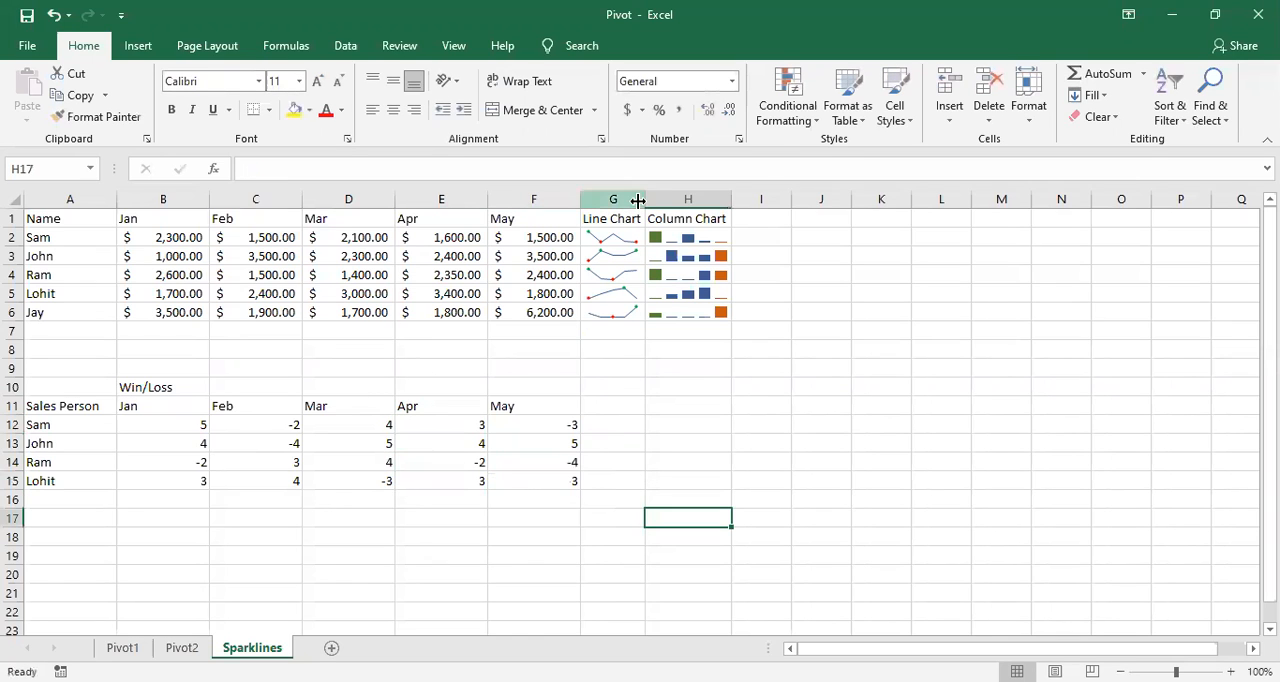
Step: Widen column G and enter the heading "Win/loss" in cell G11
drag(641, 199, 691, 200)
click(636, 407)
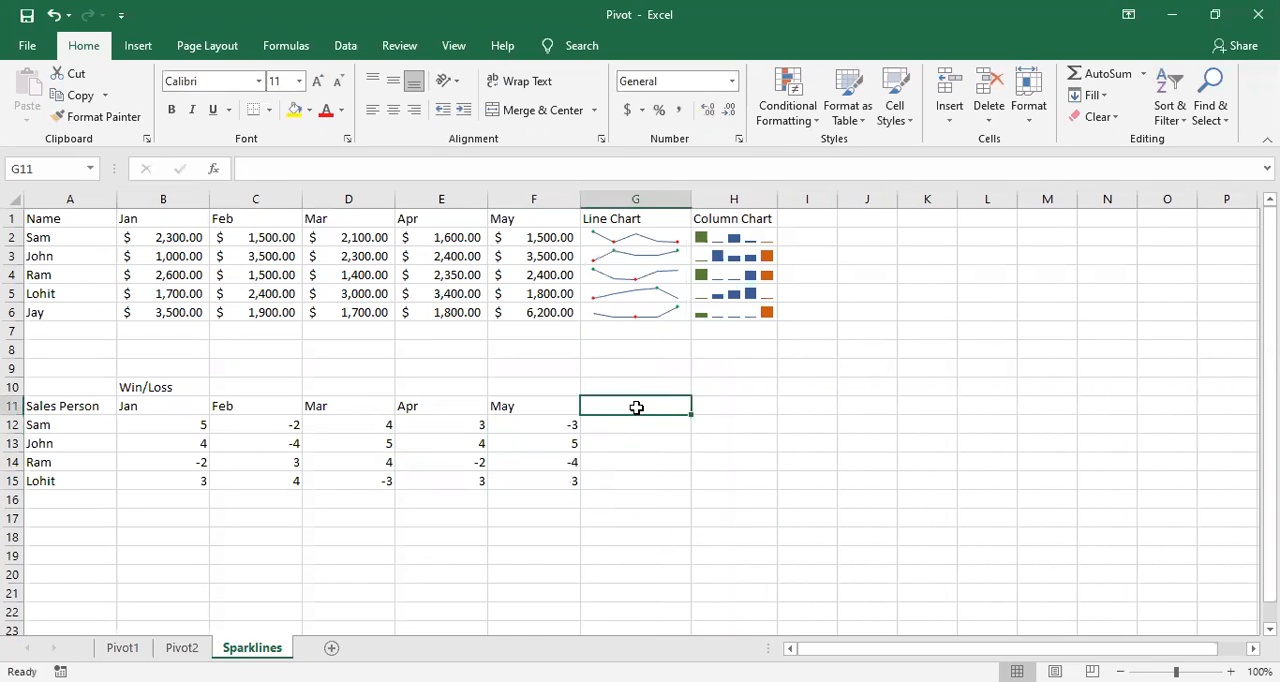
text(Win/)
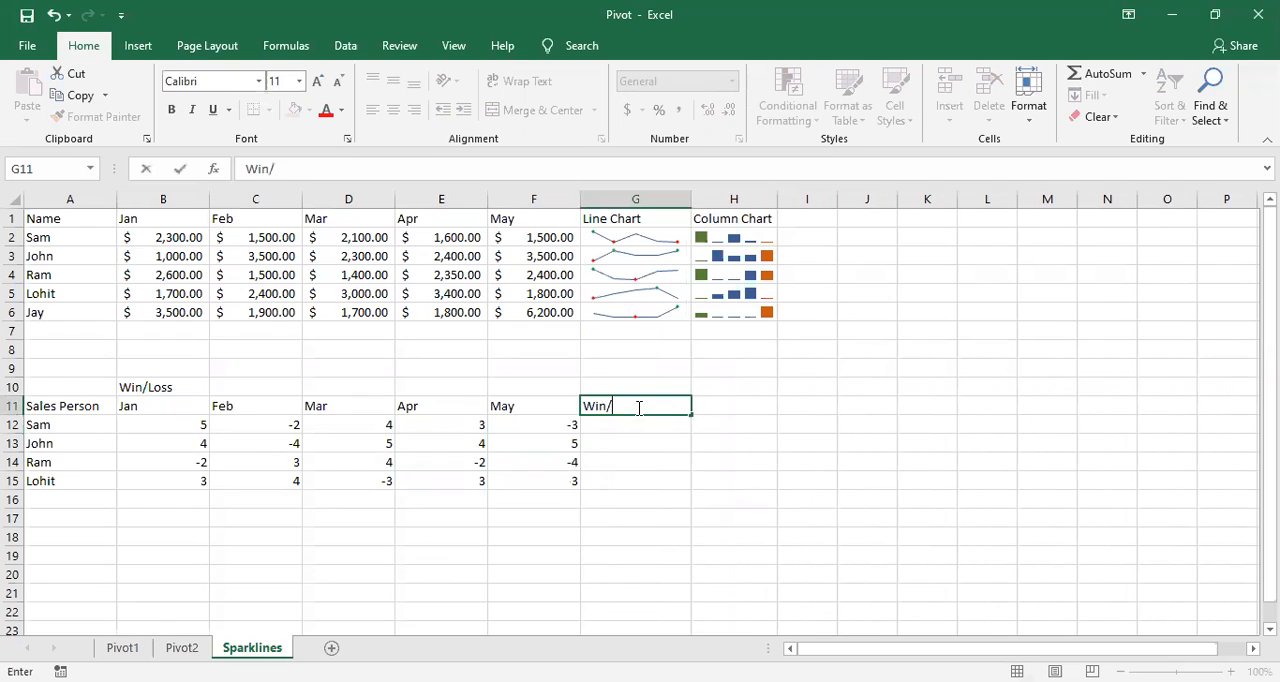
text(loss)
key(Return)
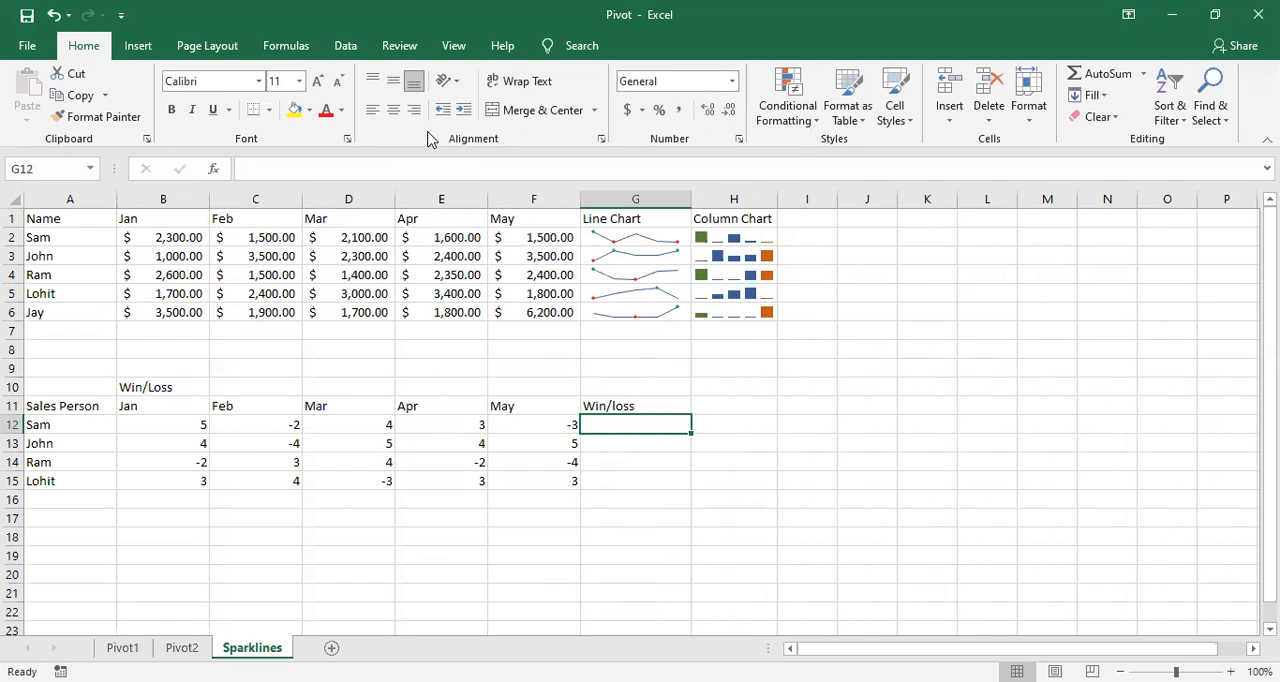
Step: Insert a Win/Loss sparkline in cell G12 using the data range B12:F12
click(137, 46)
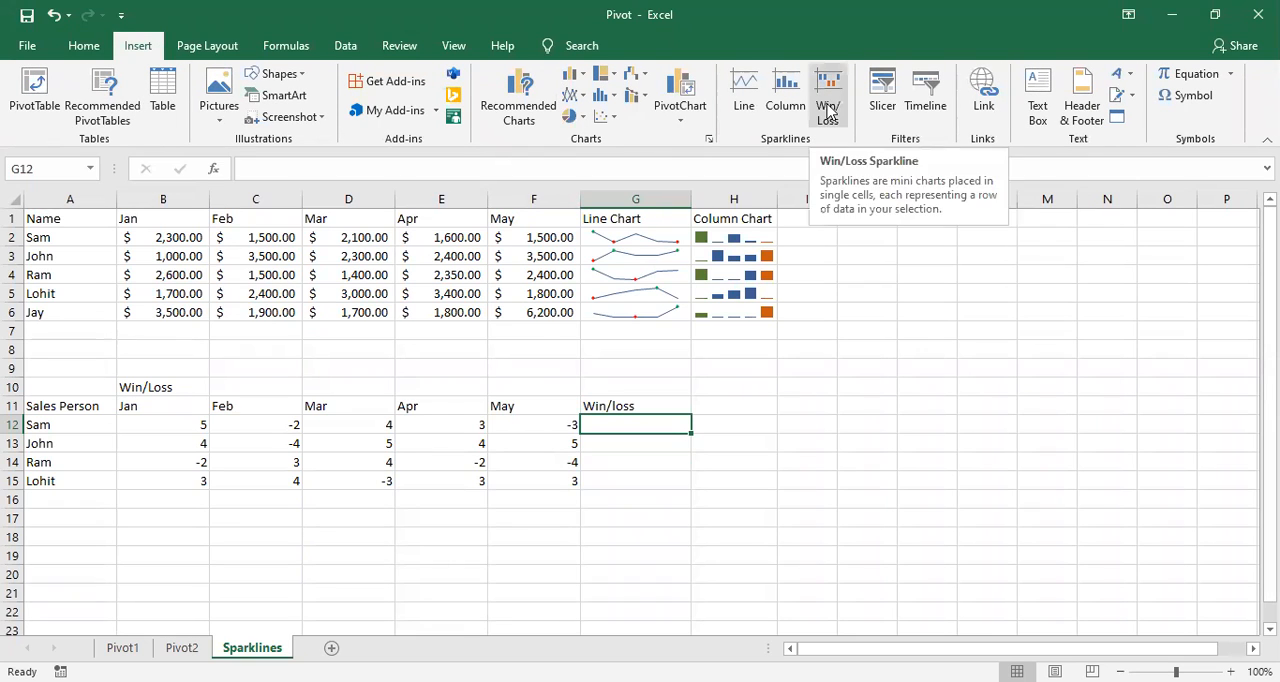
click(829, 110)
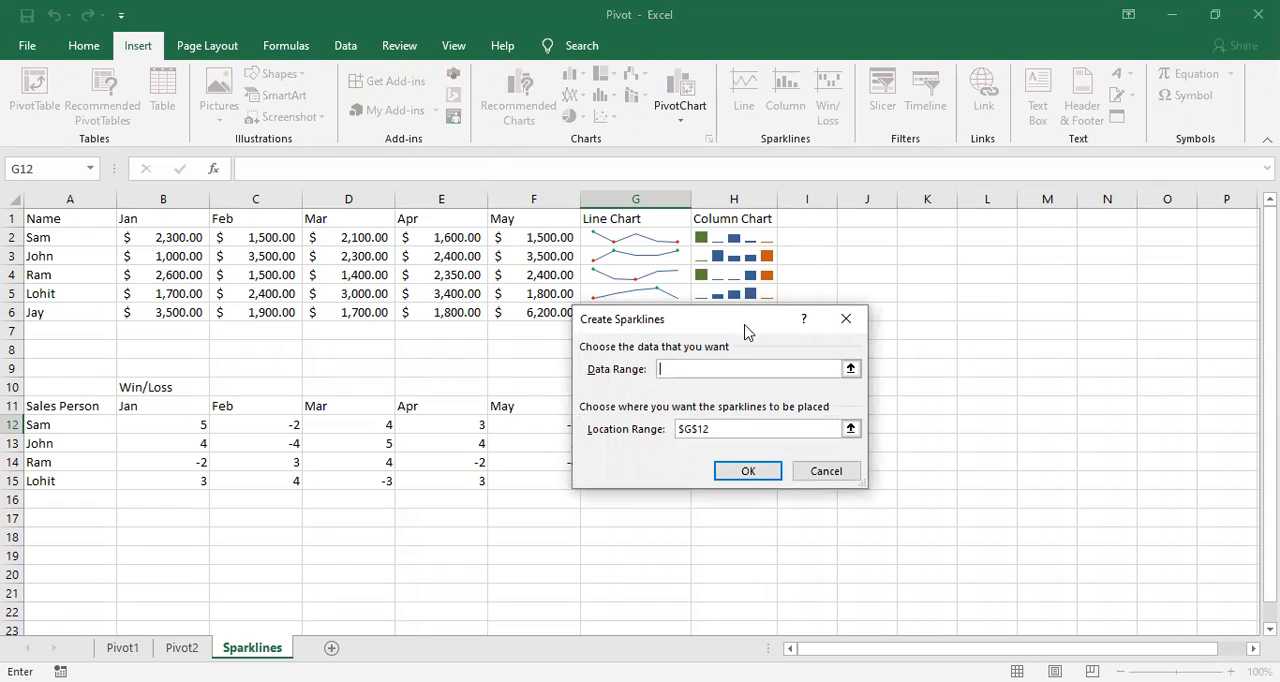
drag(709, 320, 678, 198)
click(188, 423)
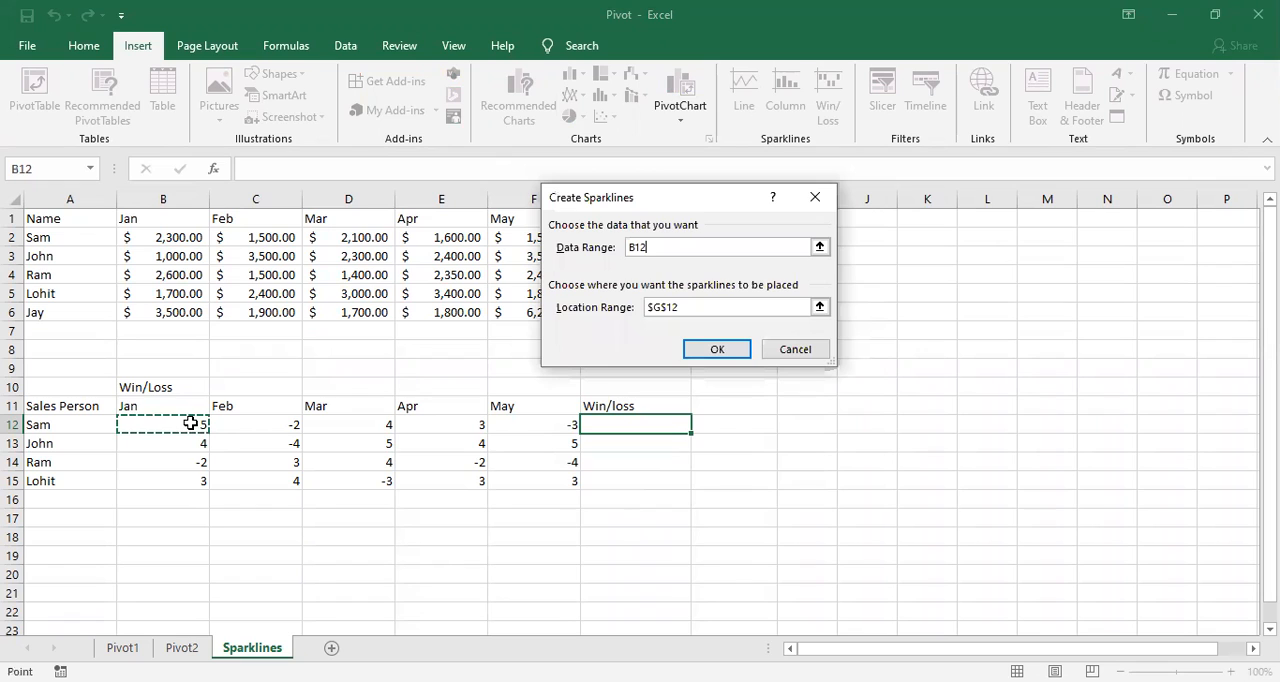
drag(254, 421, 505, 412)
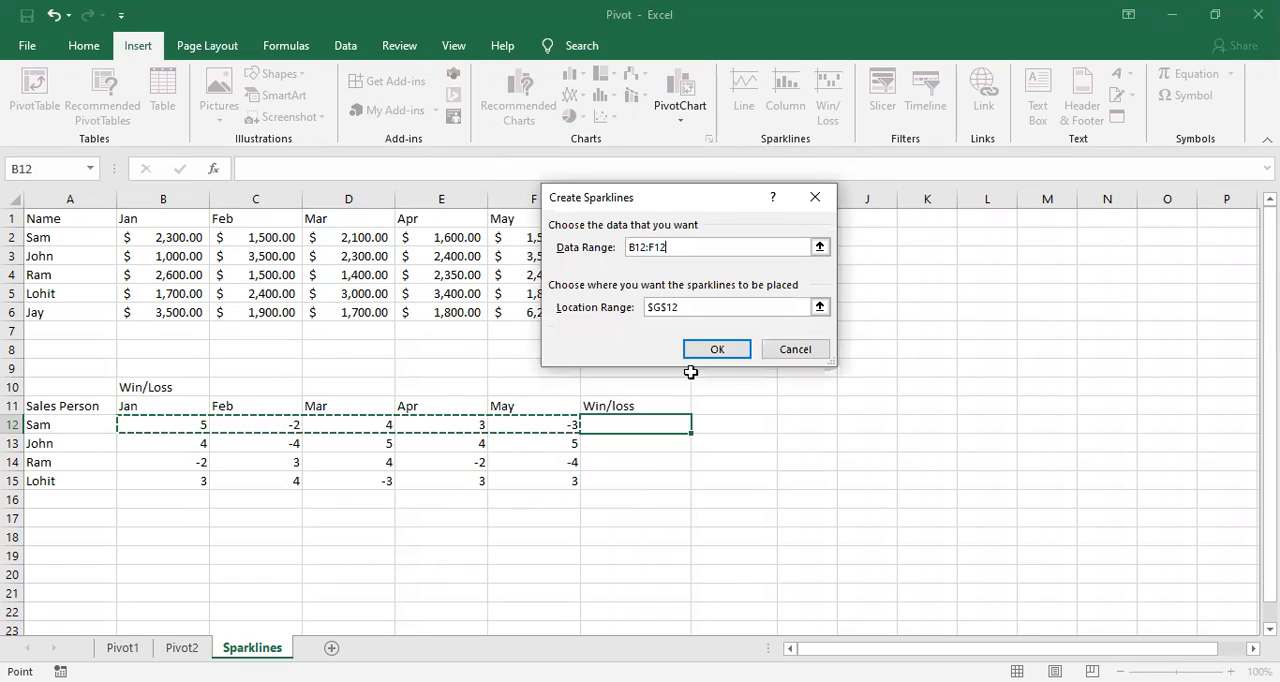
click(727, 349)
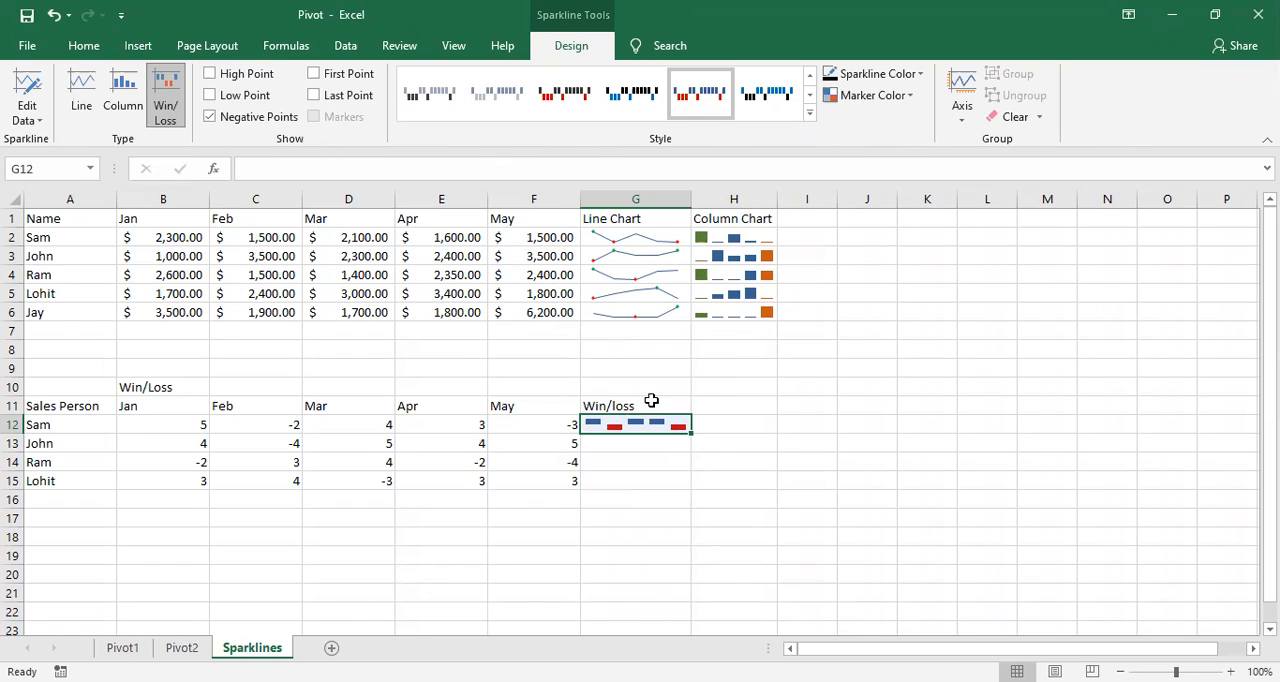
Step: Fill the win/loss sparkline from G12 down to G15 for the other sales people
drag(691, 433, 690, 492)
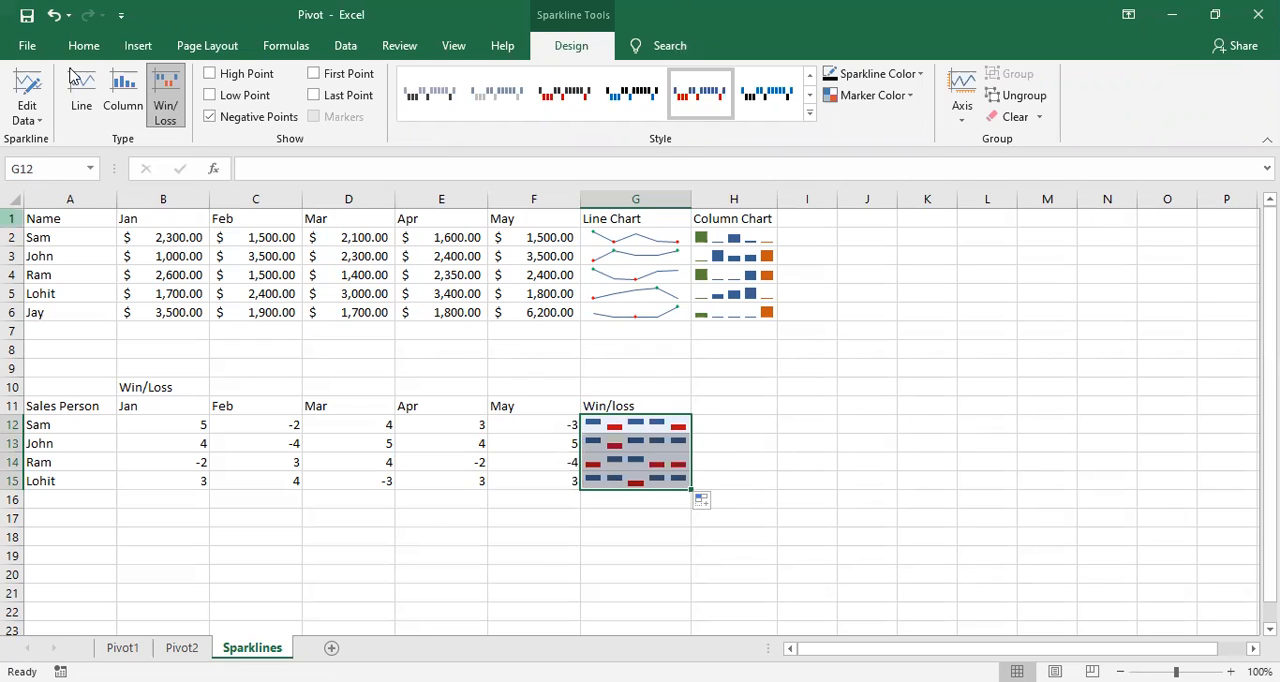
click(733, 443)
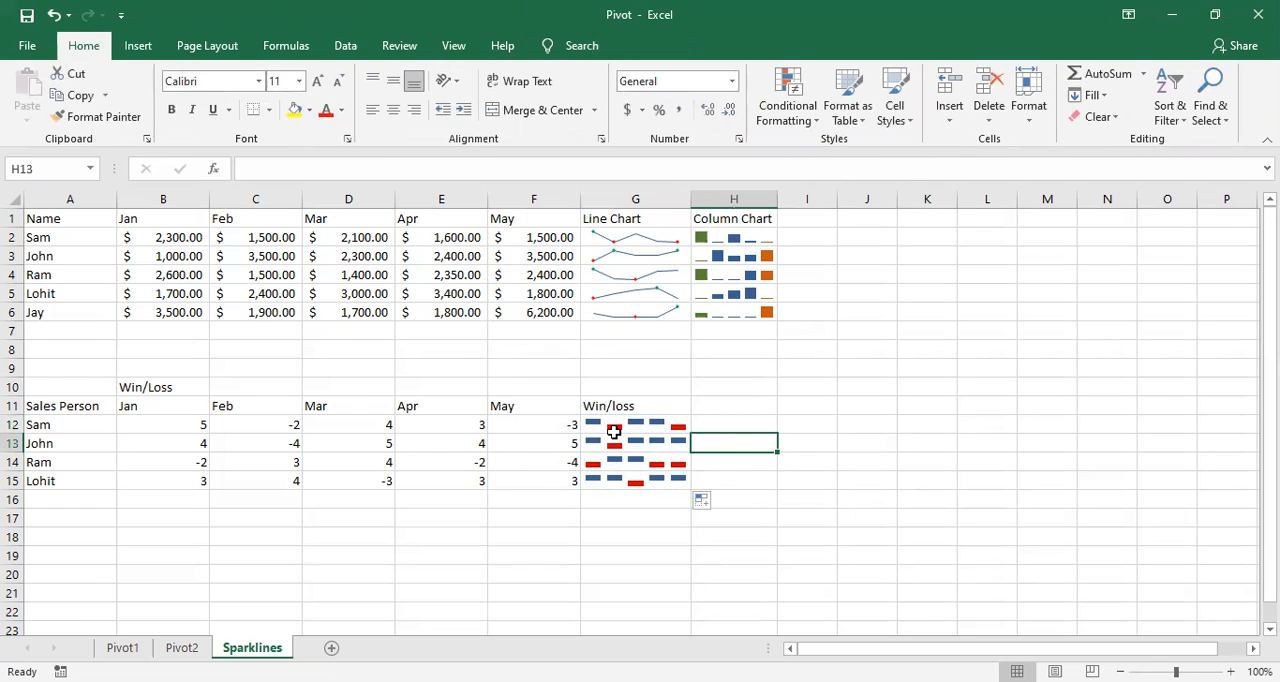
click(617, 442)
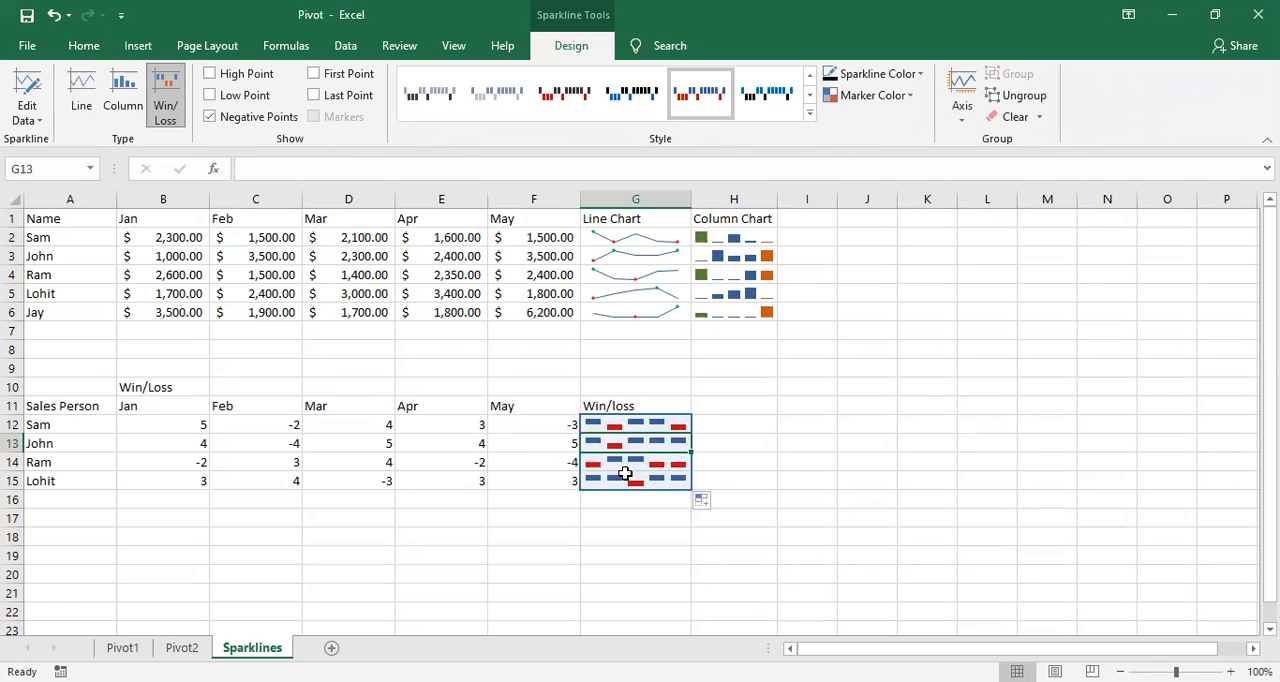
Step: Insert a Win/Loss sparkline in cell I2 from the Jan to May sales in row 2 and fill it down to I6
click(800, 242)
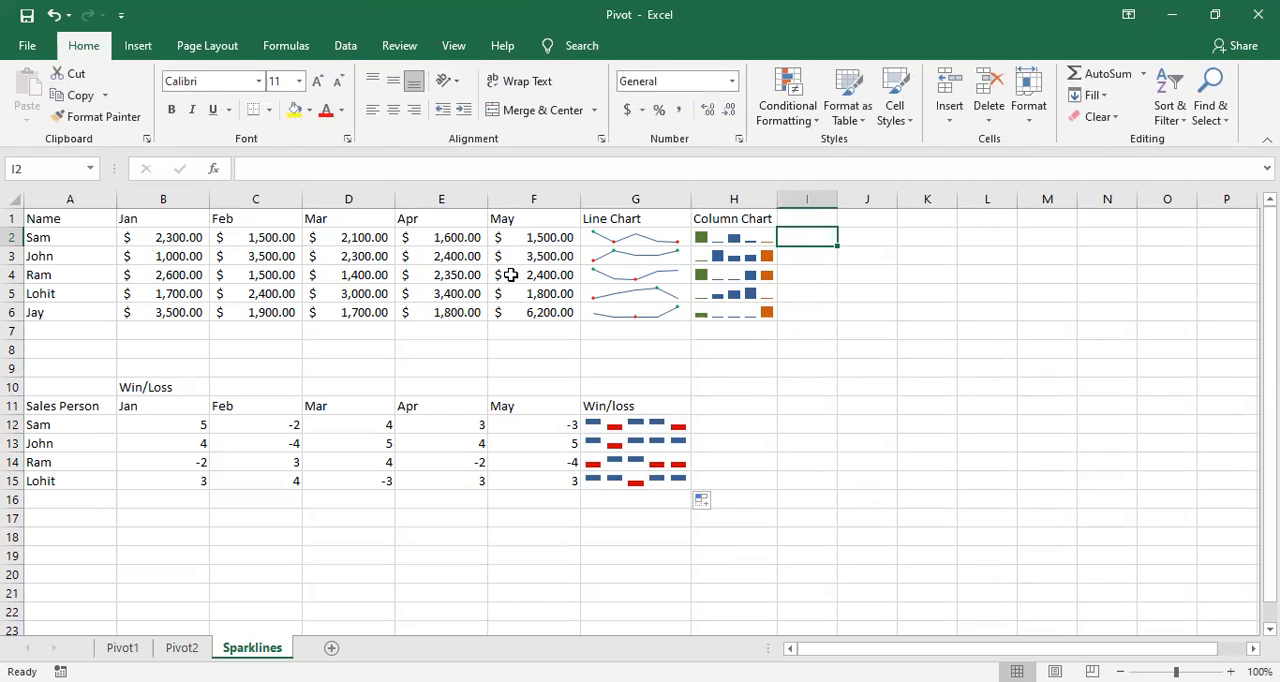
click(138, 46)
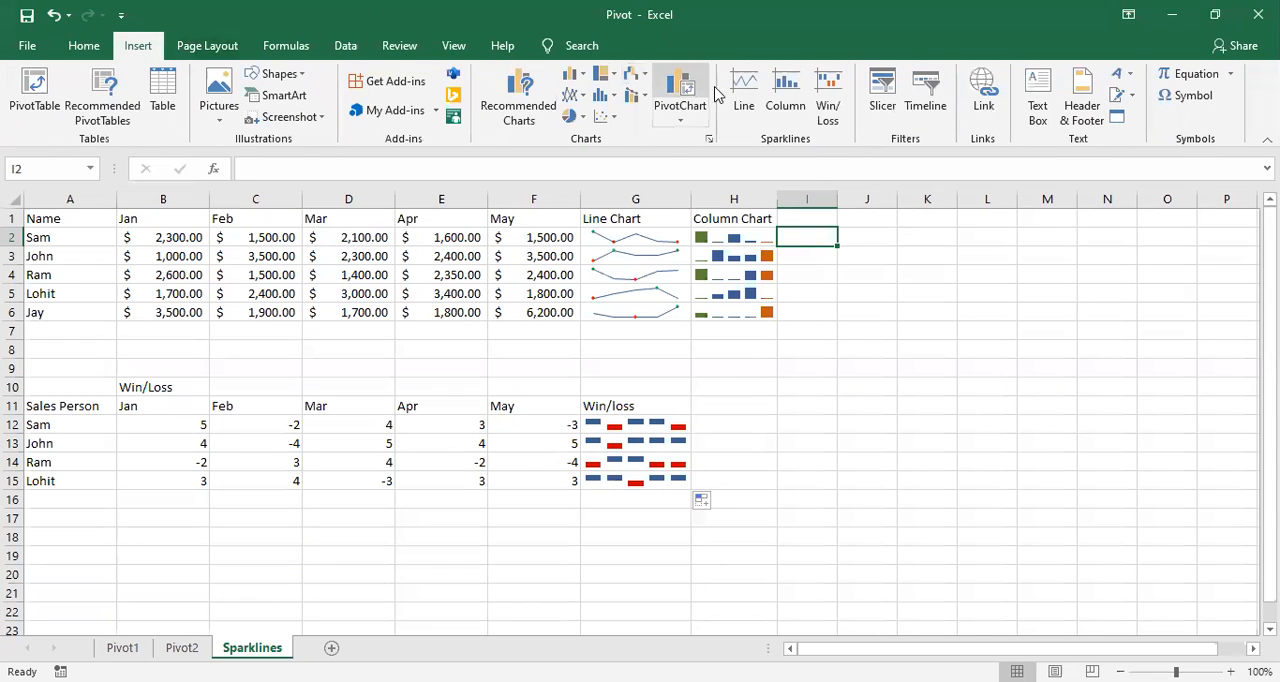
click(826, 105)
click(190, 238)
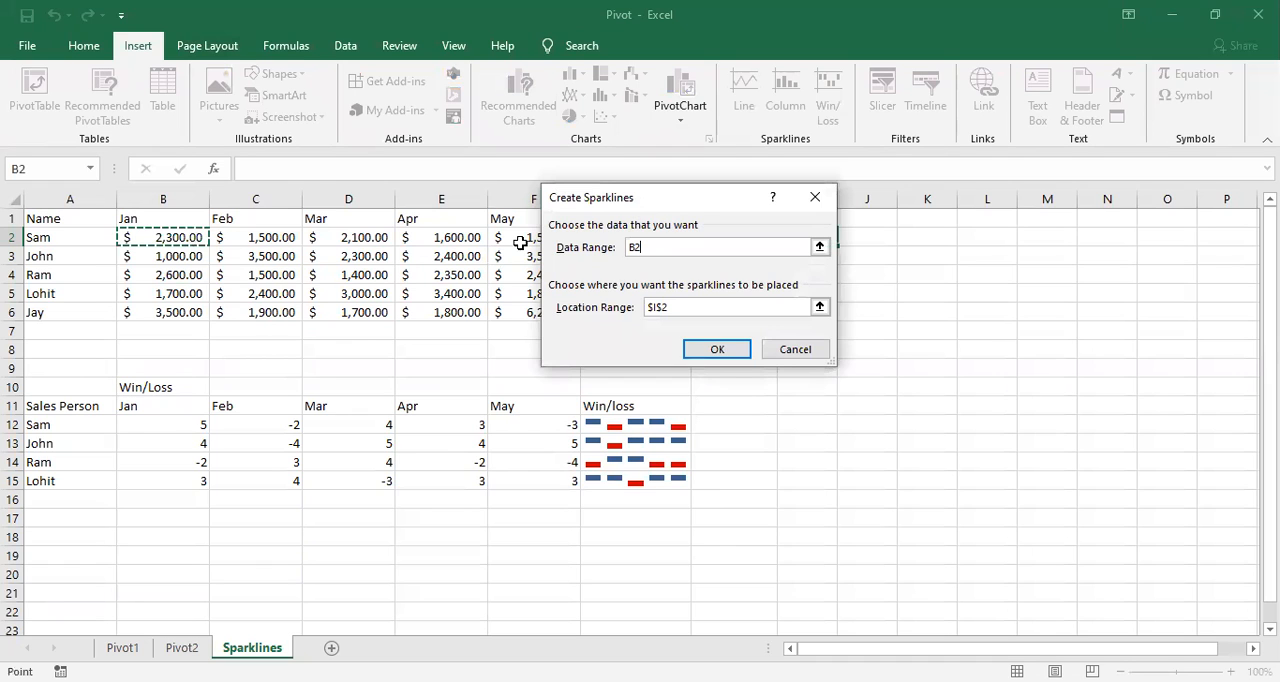
click(717, 349)
drag(838, 261, 837, 316)
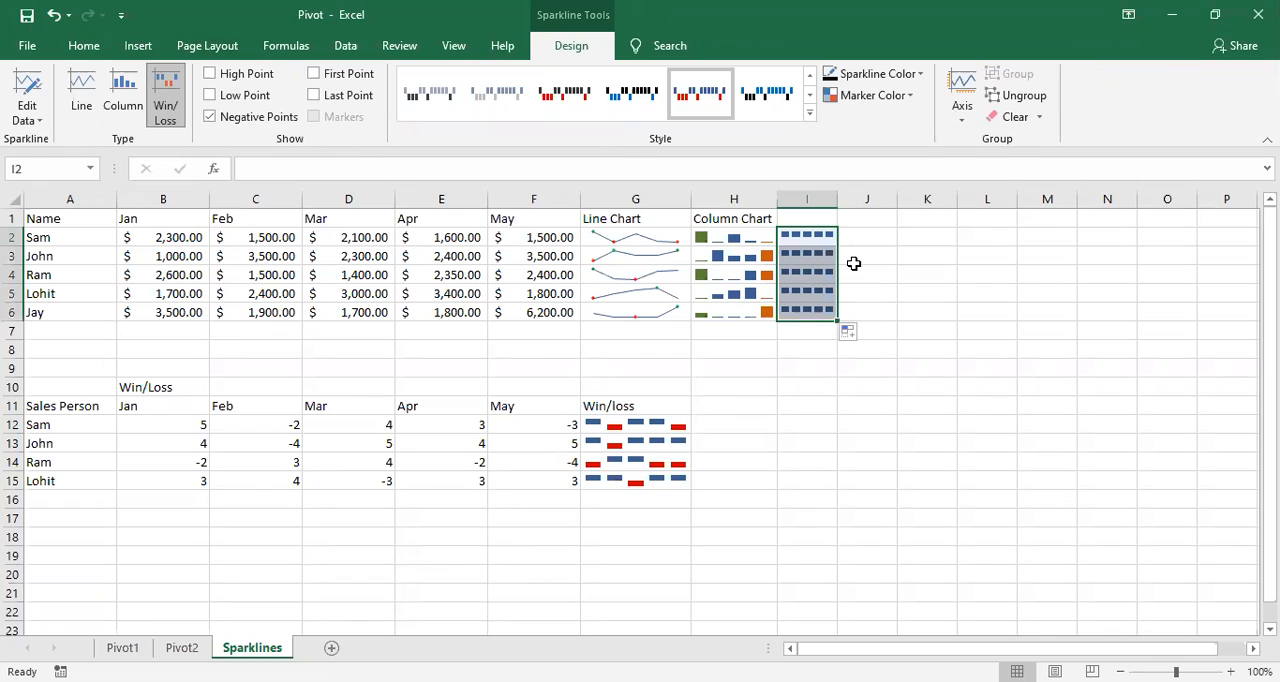
click(868, 272)
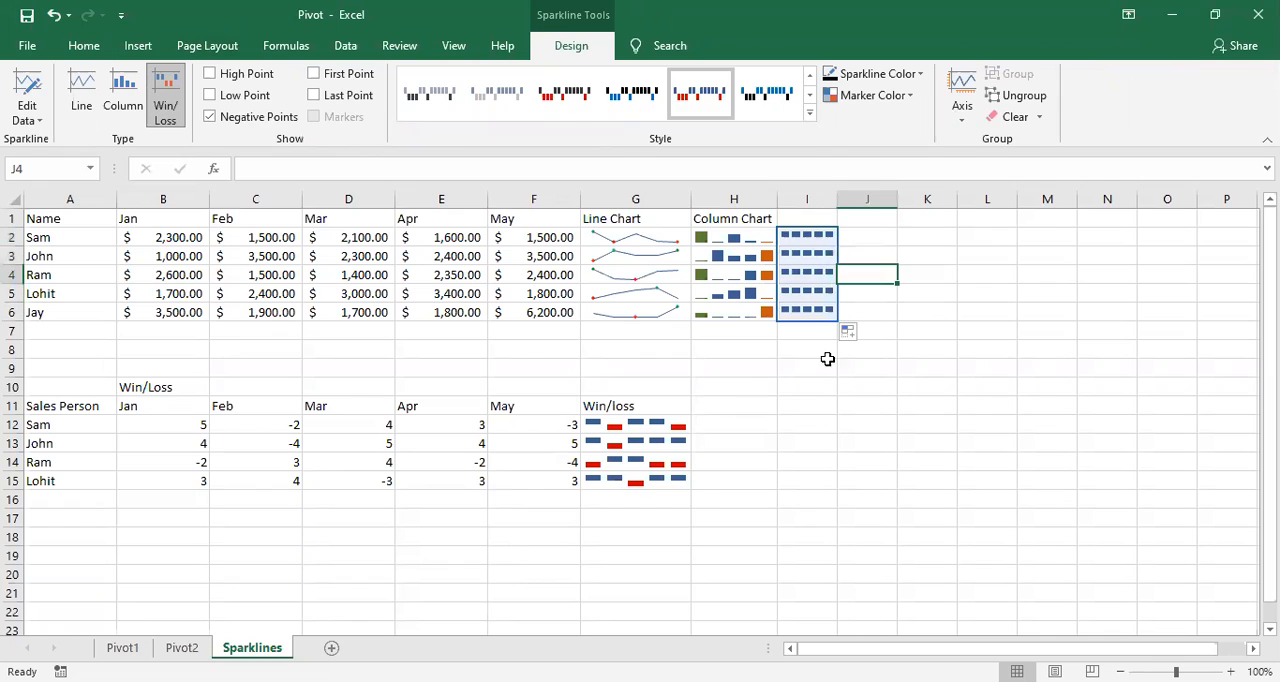
click(605, 430)
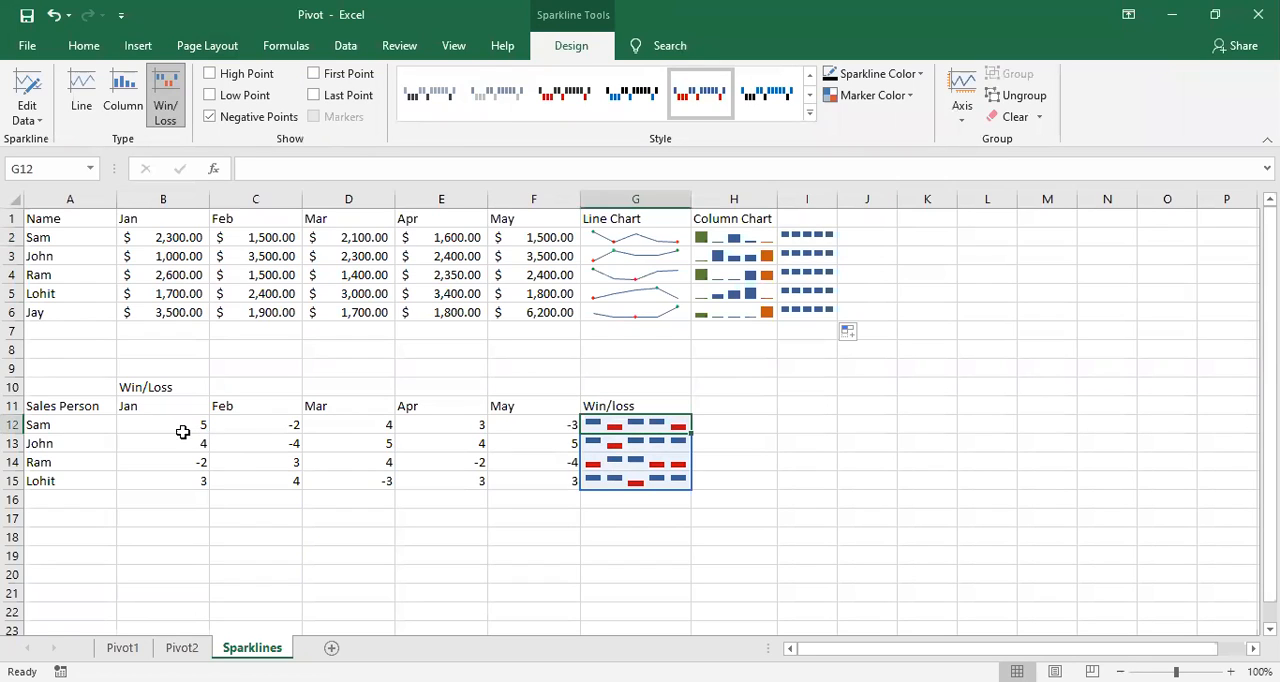
Step: Apply an orange sparkline style with gray negative points to the win/loss sparklines in G12:G15
click(590, 422)
click(812, 118)
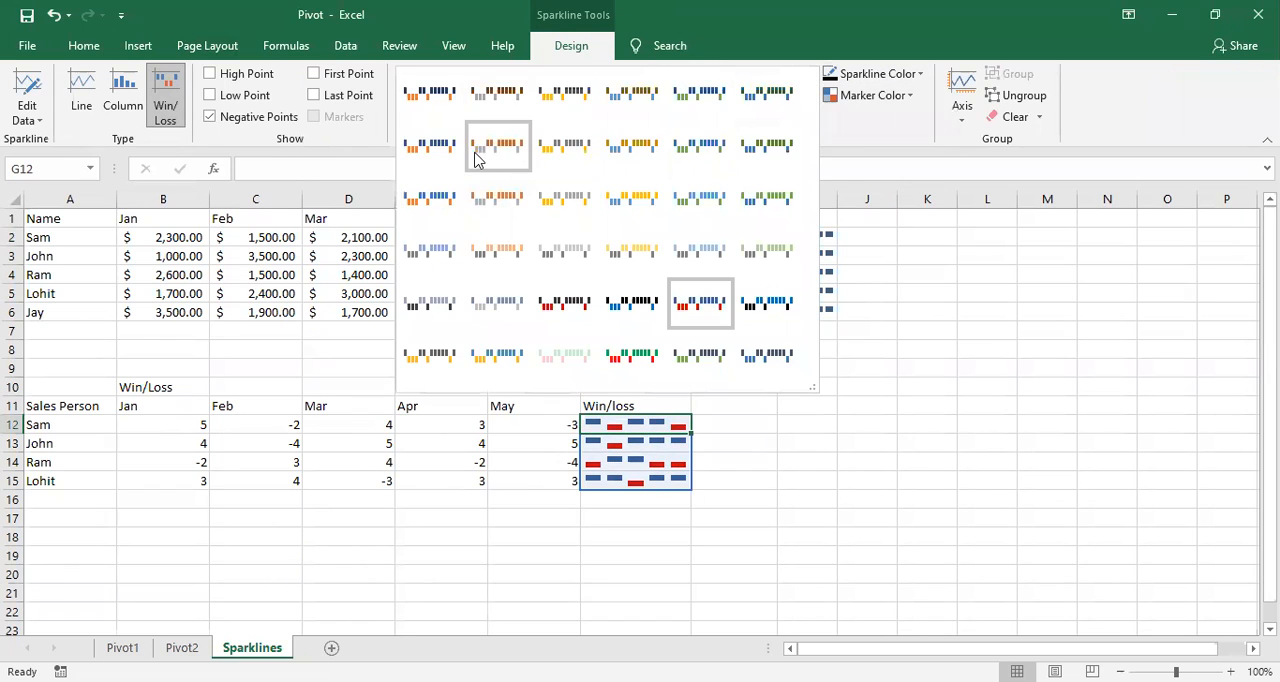
click(497, 145)
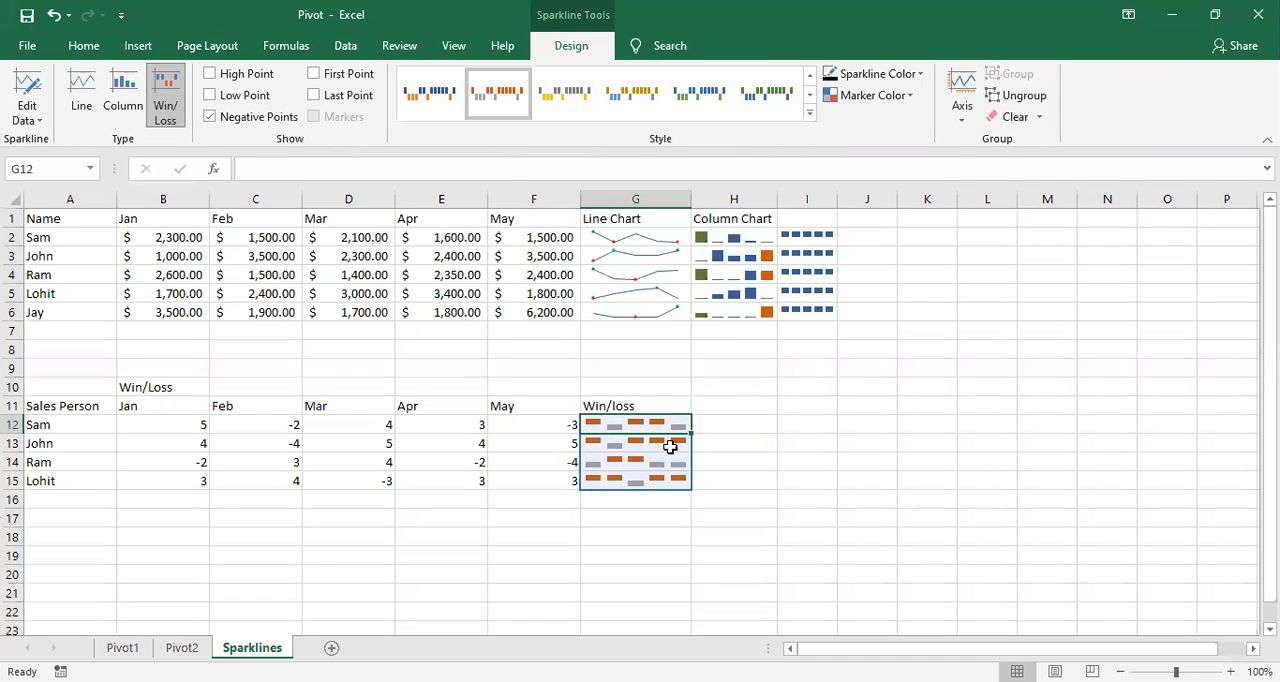
Step: Apply a gray sparkline style with darker gray first and last points to the column sparklines in H2:H6
click(736, 246)
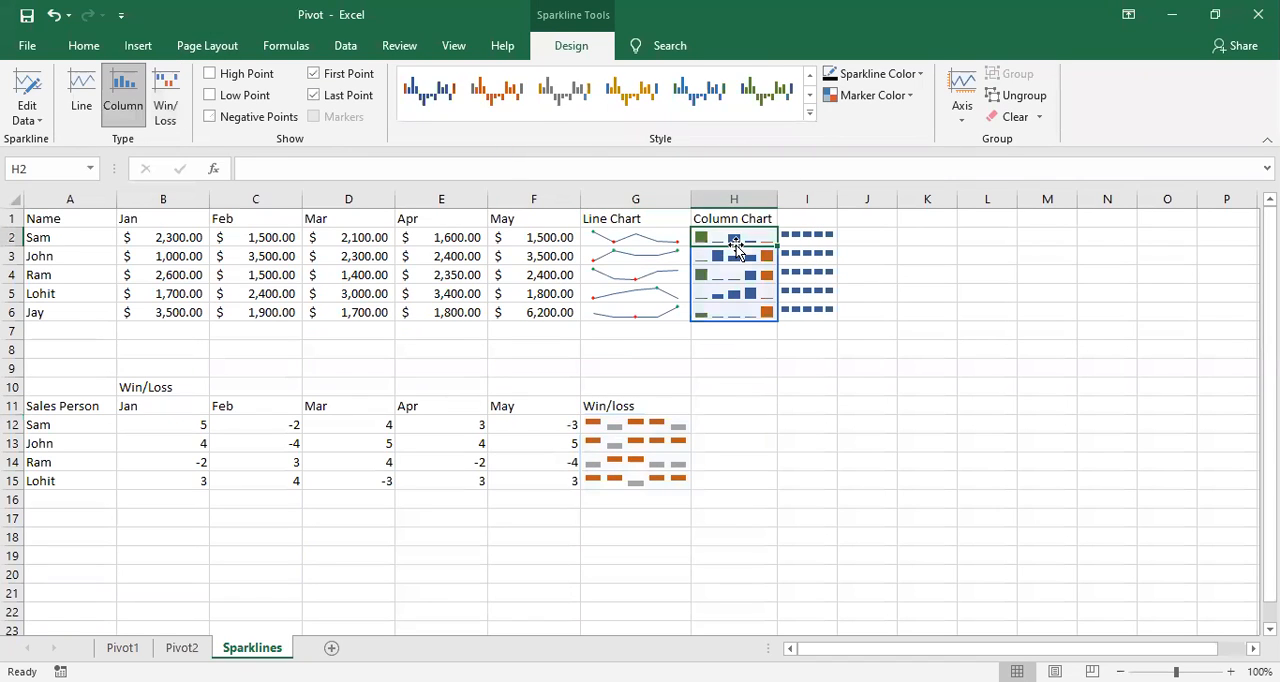
click(811, 116)
click(575, 200)
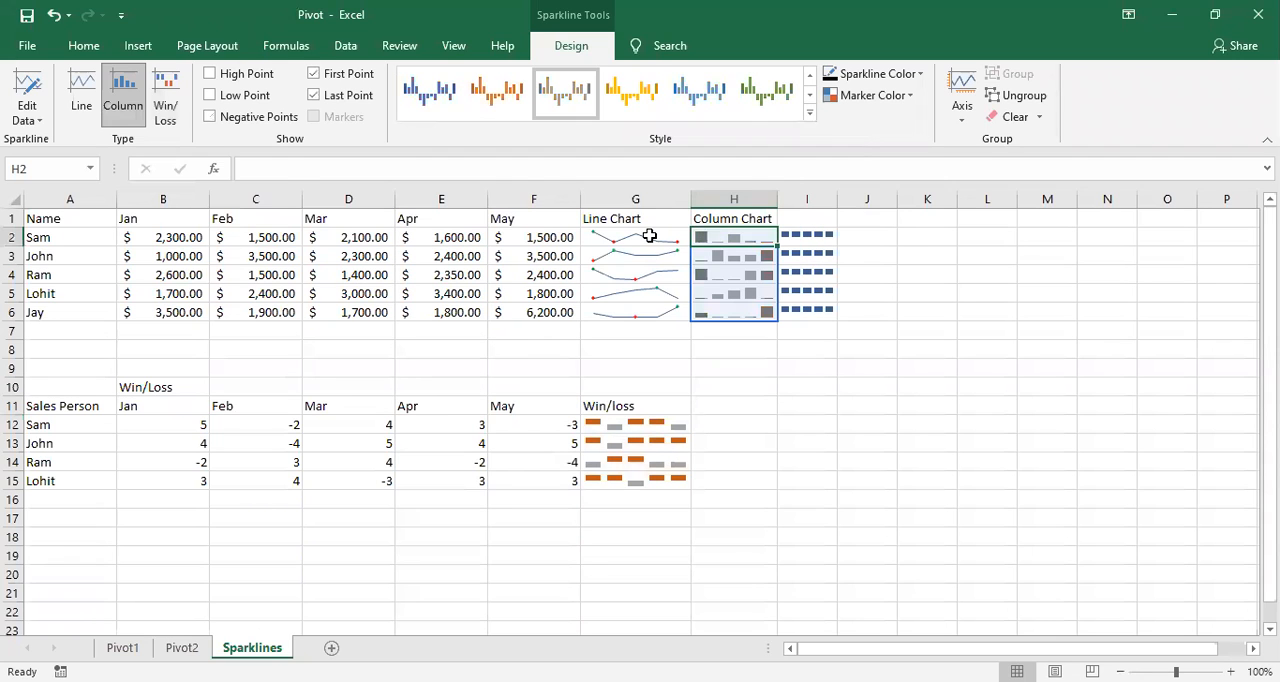
Step: Apply an orange sparkline style with dark high and low points to the line sparklines in G2:G6
click(652, 240)
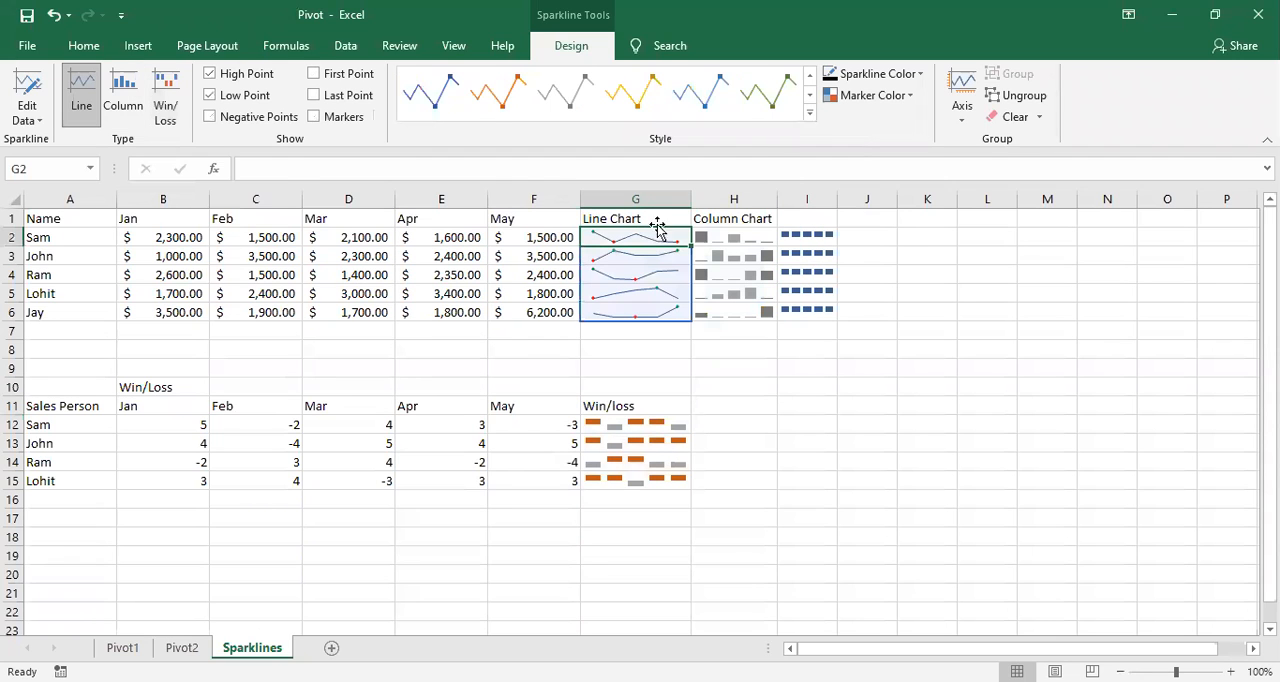
click(811, 116)
click(512, 152)
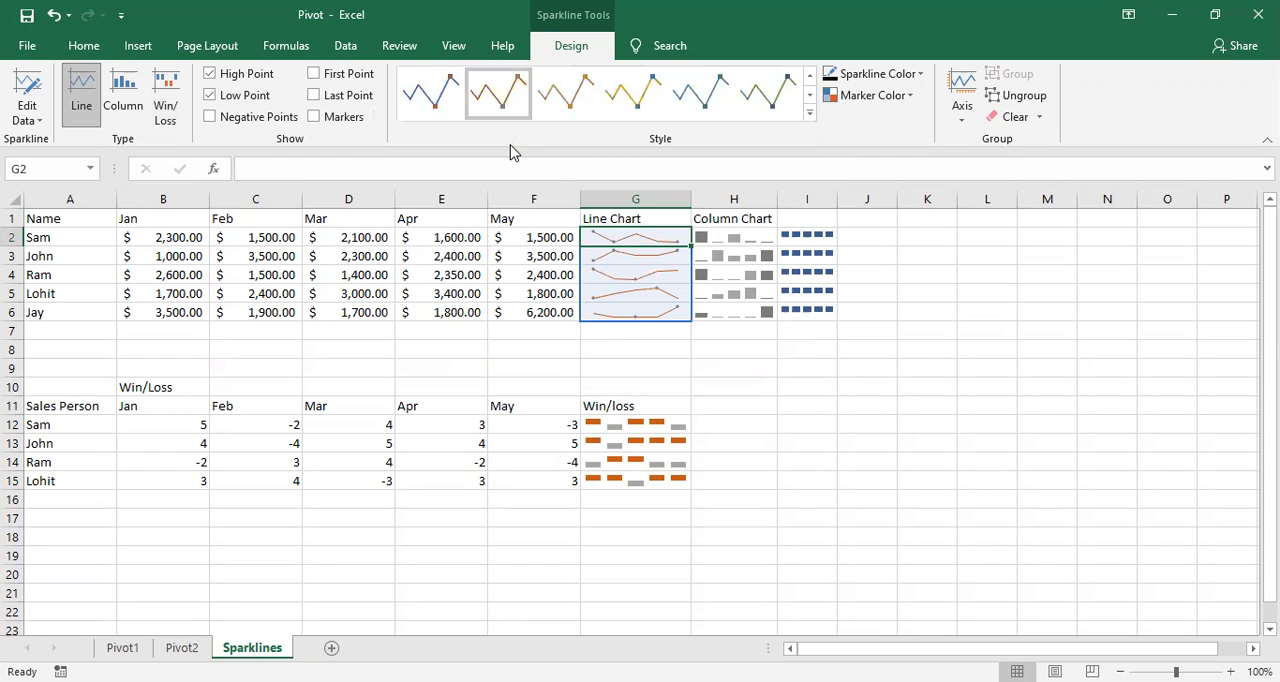
click(744, 382)
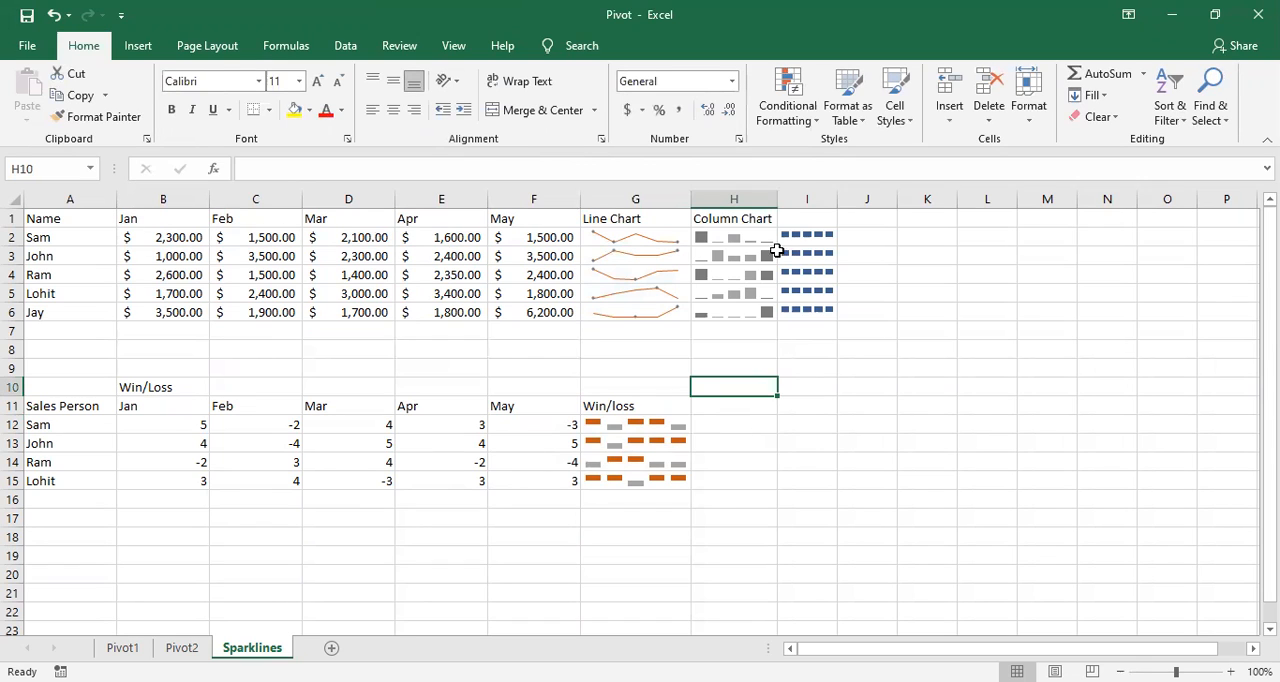
Step: Insert a Line sparkline in cell B7 using the January sales in B2:B6 as the data range
click(152, 332)
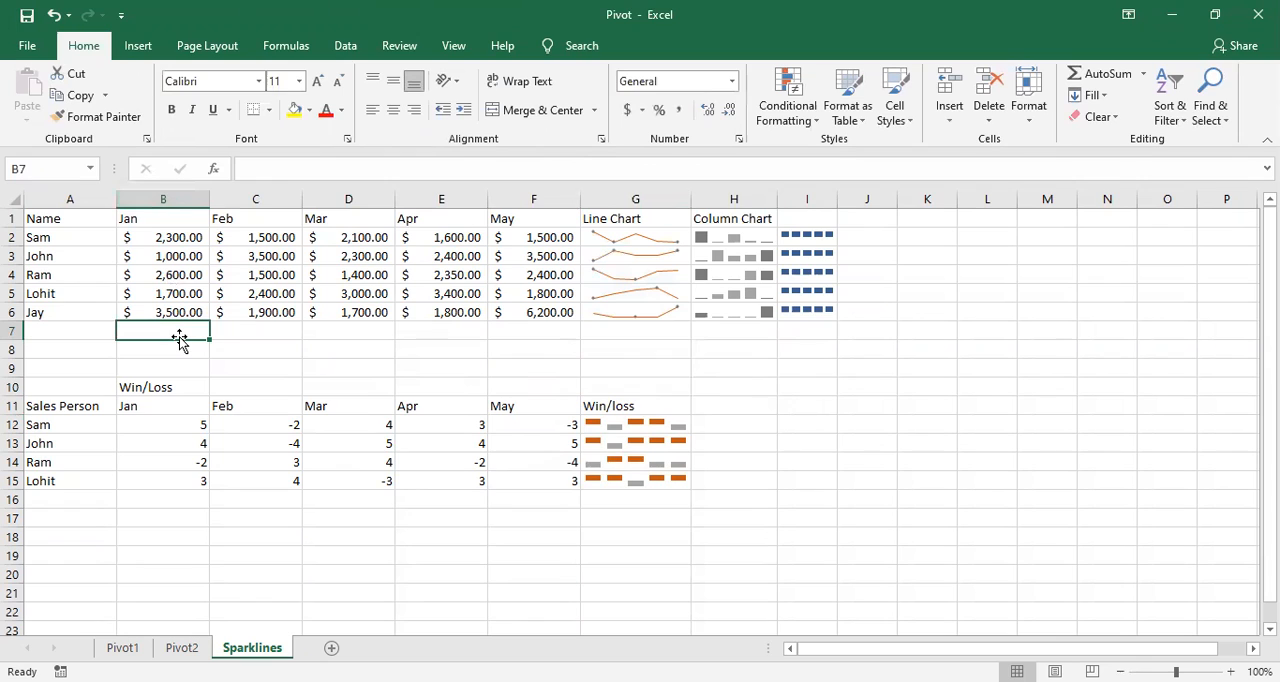
click(324, 330)
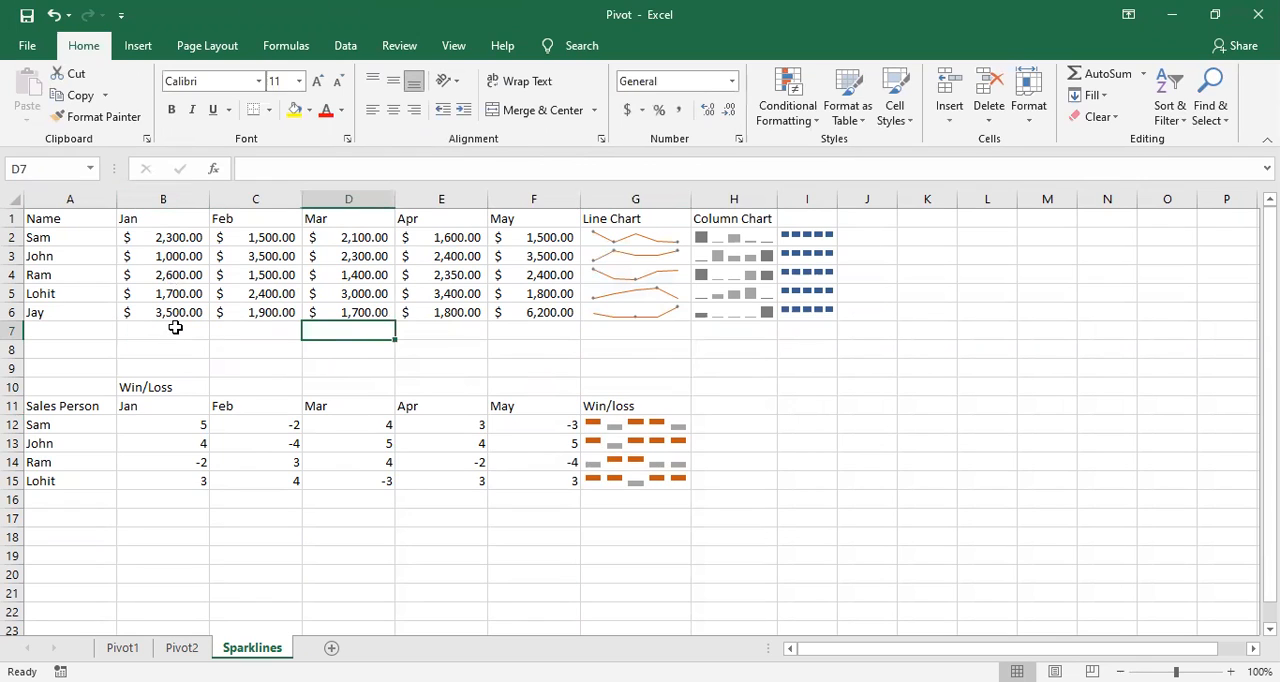
click(175, 328)
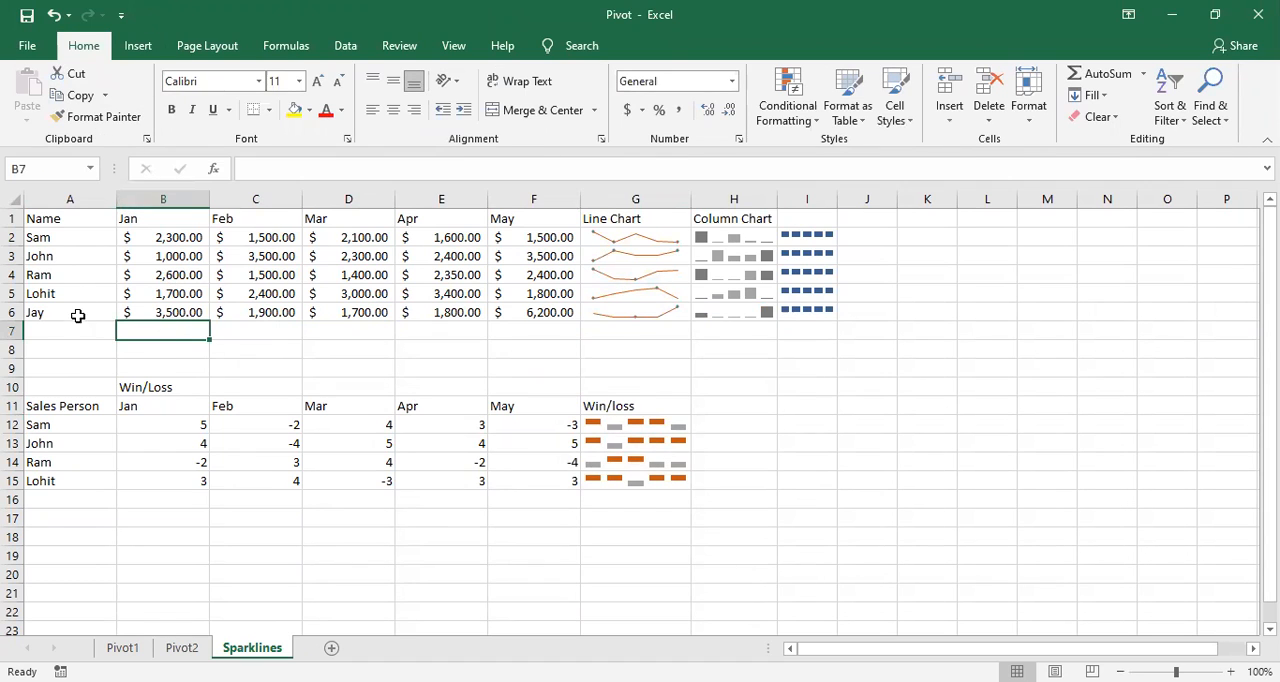
click(137, 47)
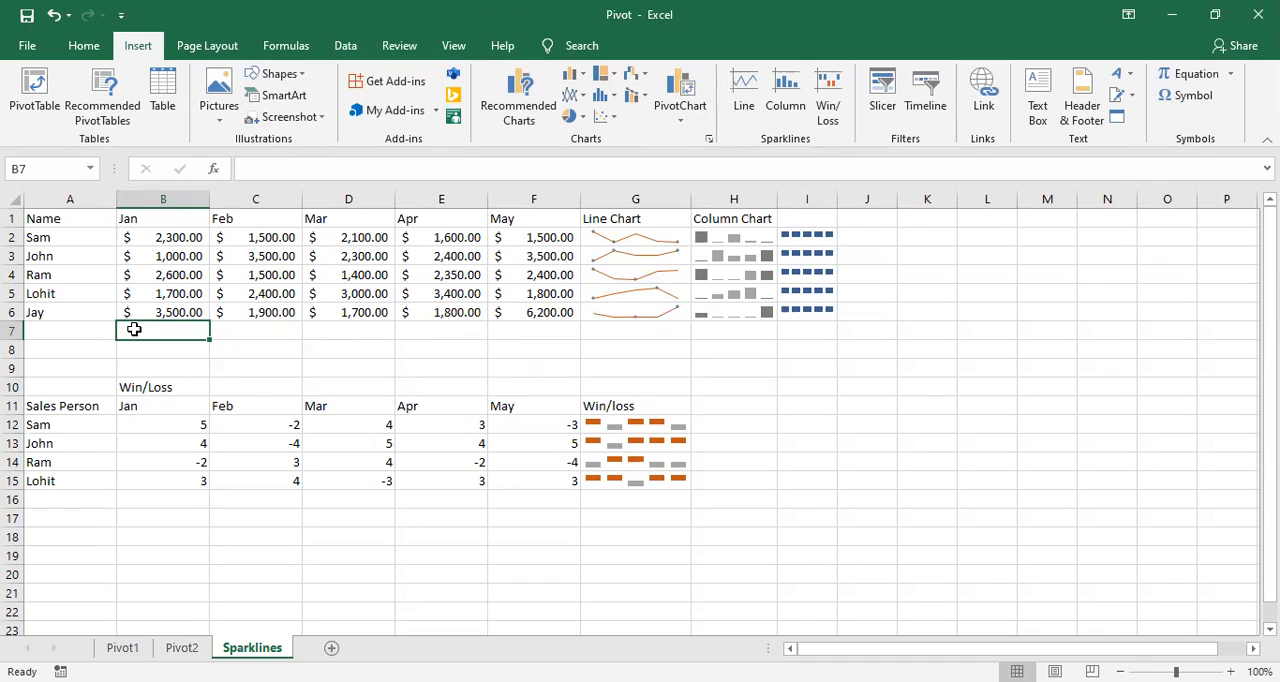
click(741, 107)
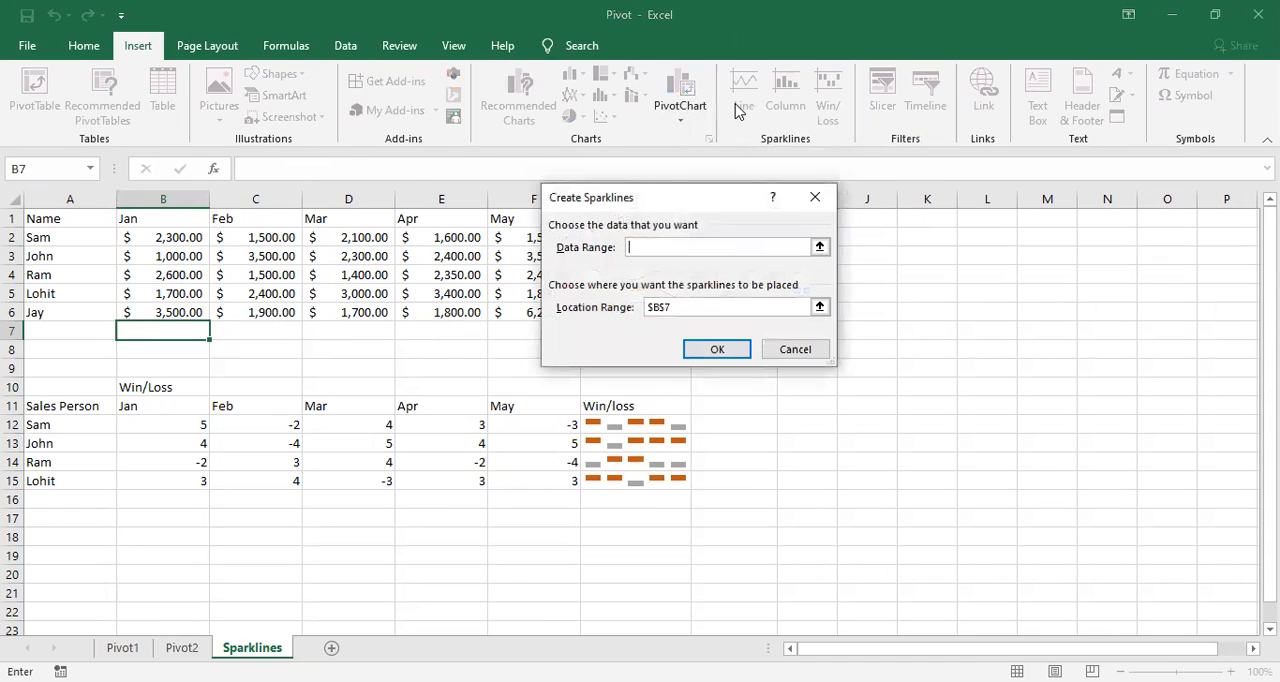
click(160, 238)
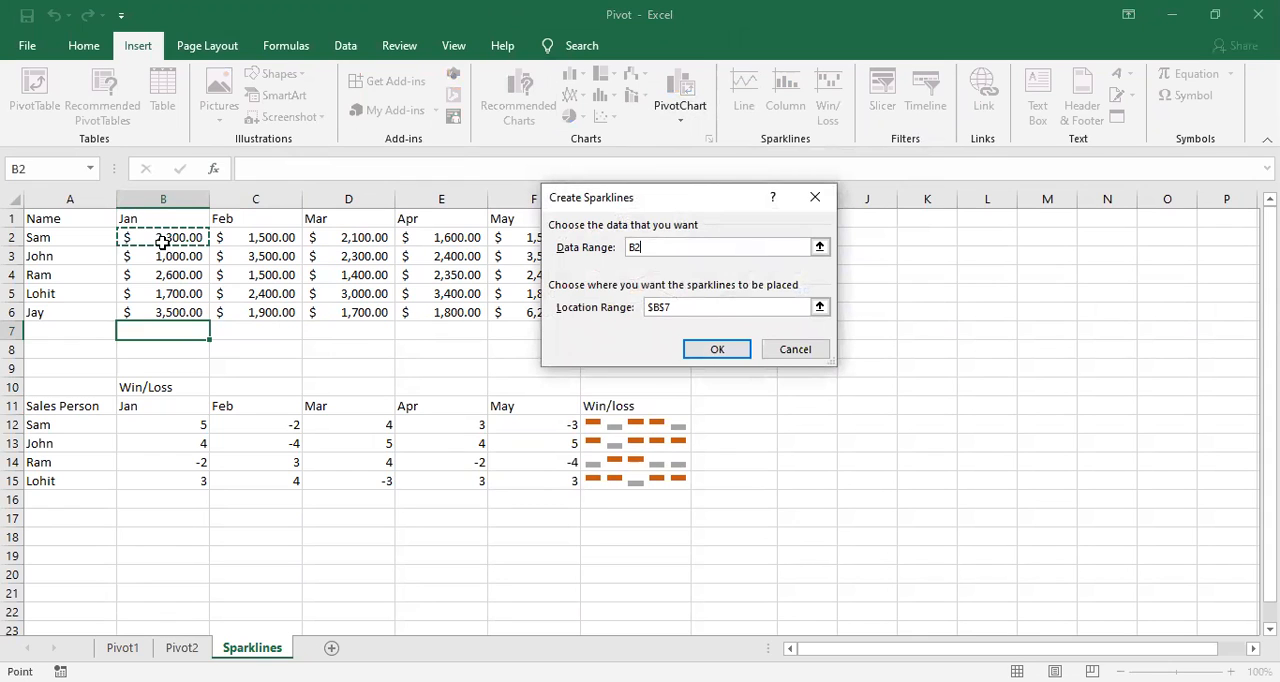
drag(171, 290, 174, 313)
click(715, 352)
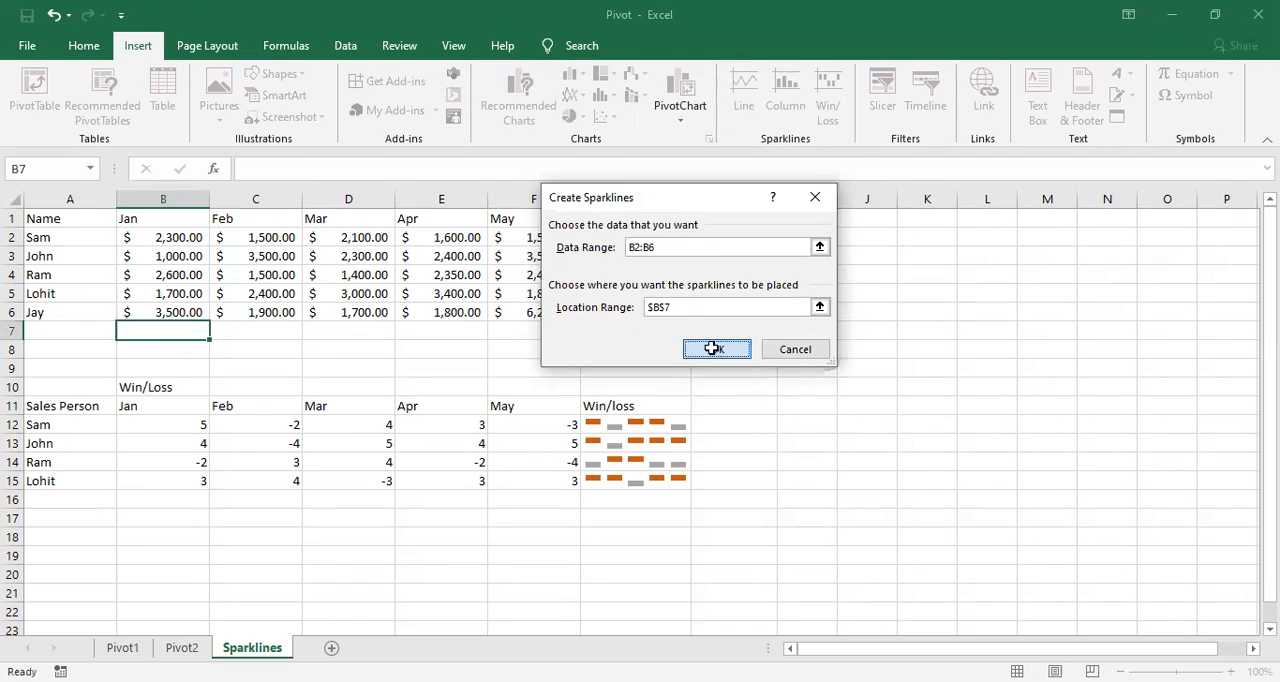
click(231, 342)
click(188, 325)
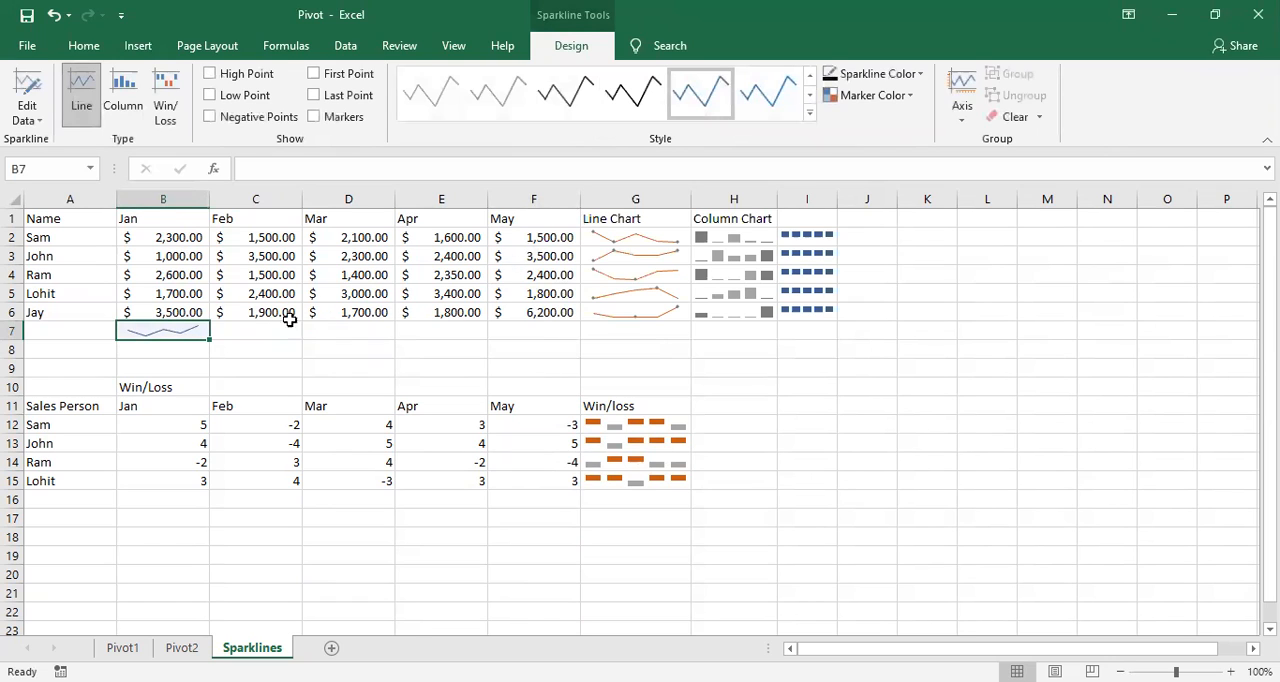
Step: Fill the line sparkline from B7 across to F7 for the remaining months
drag(206, 342, 539, 344)
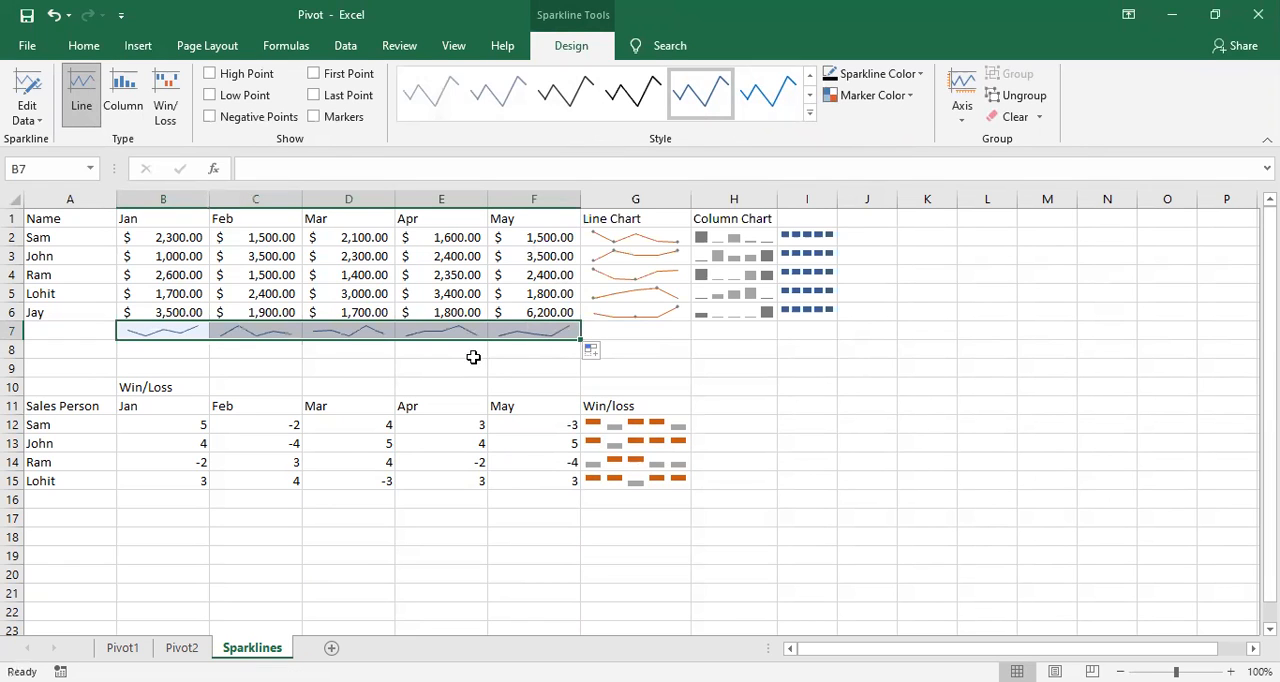
click(368, 370)
click(190, 335)
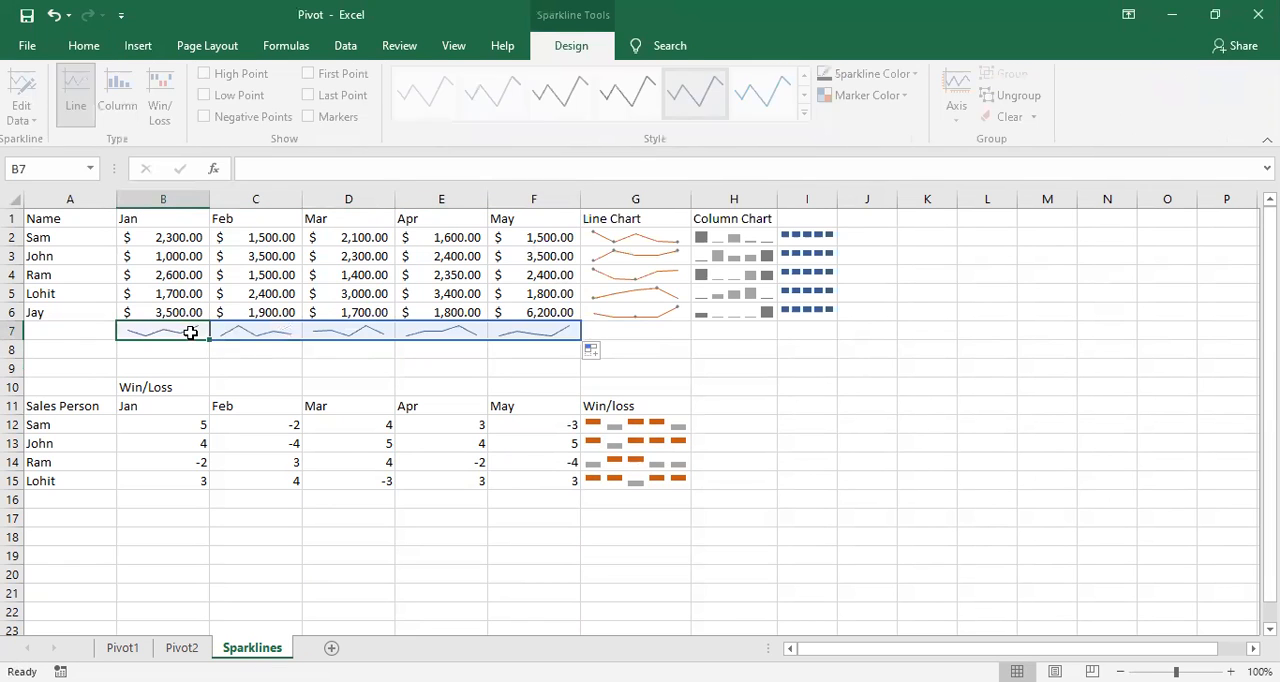
click(165, 347)
Step: Enter the label "Line Sparkline" in cell A7
click(95, 329)
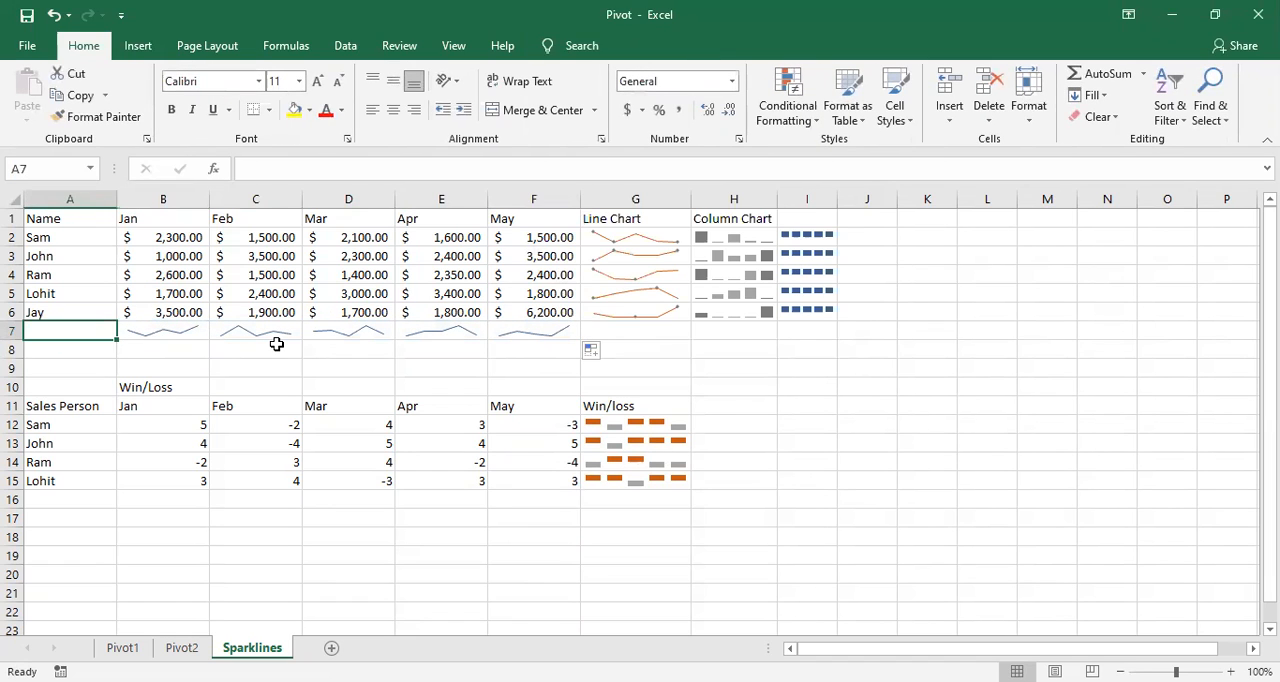
text(Line Sparkline)
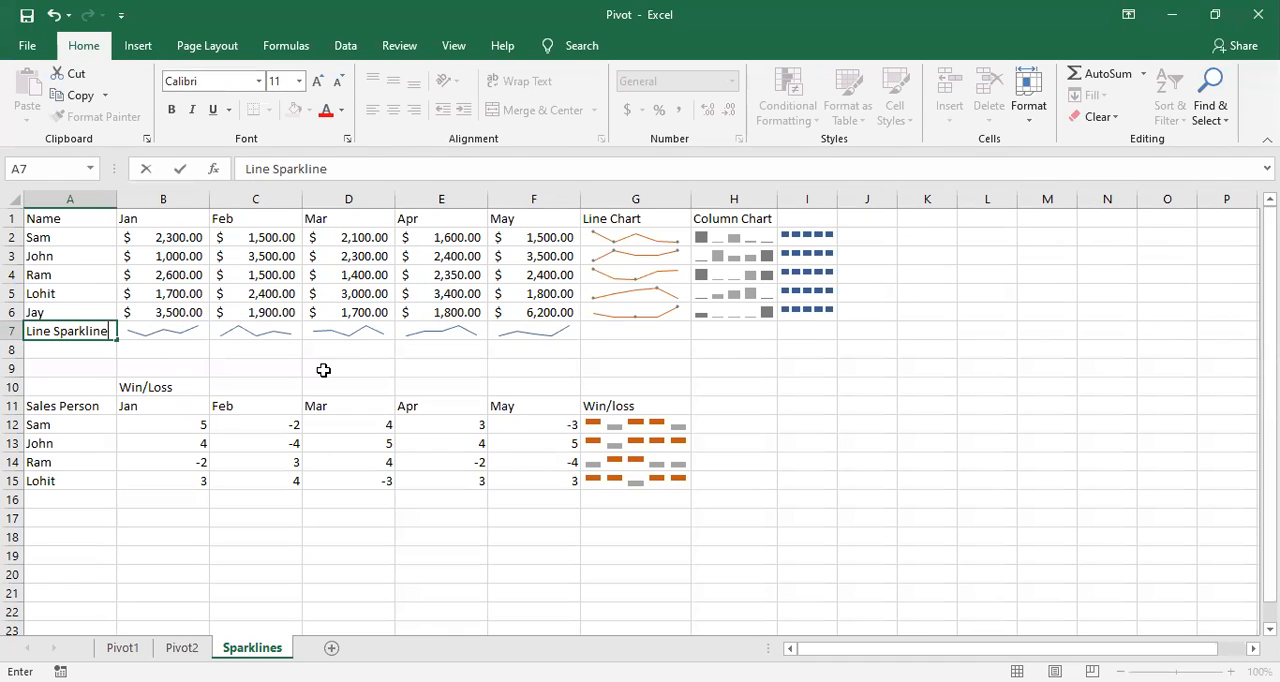
click(163, 364)
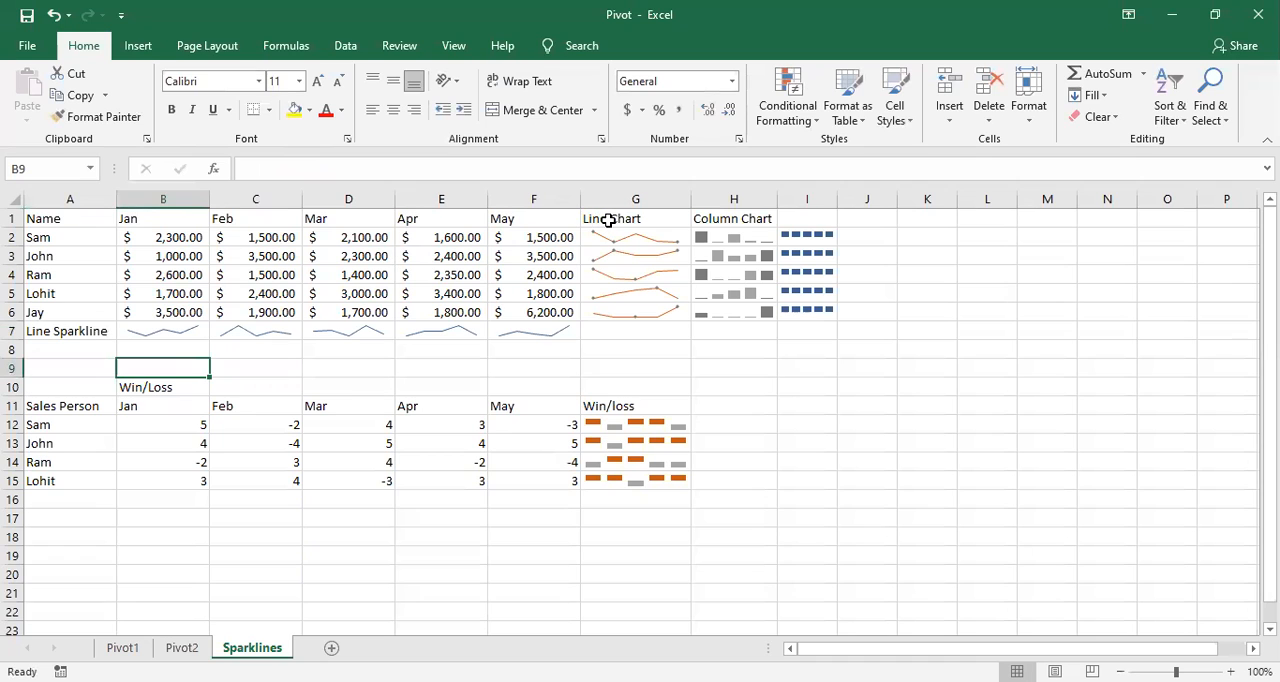
Step: Enter the label "Column sparkline" in cell A8 and widen column A to fit it
click(138, 46)
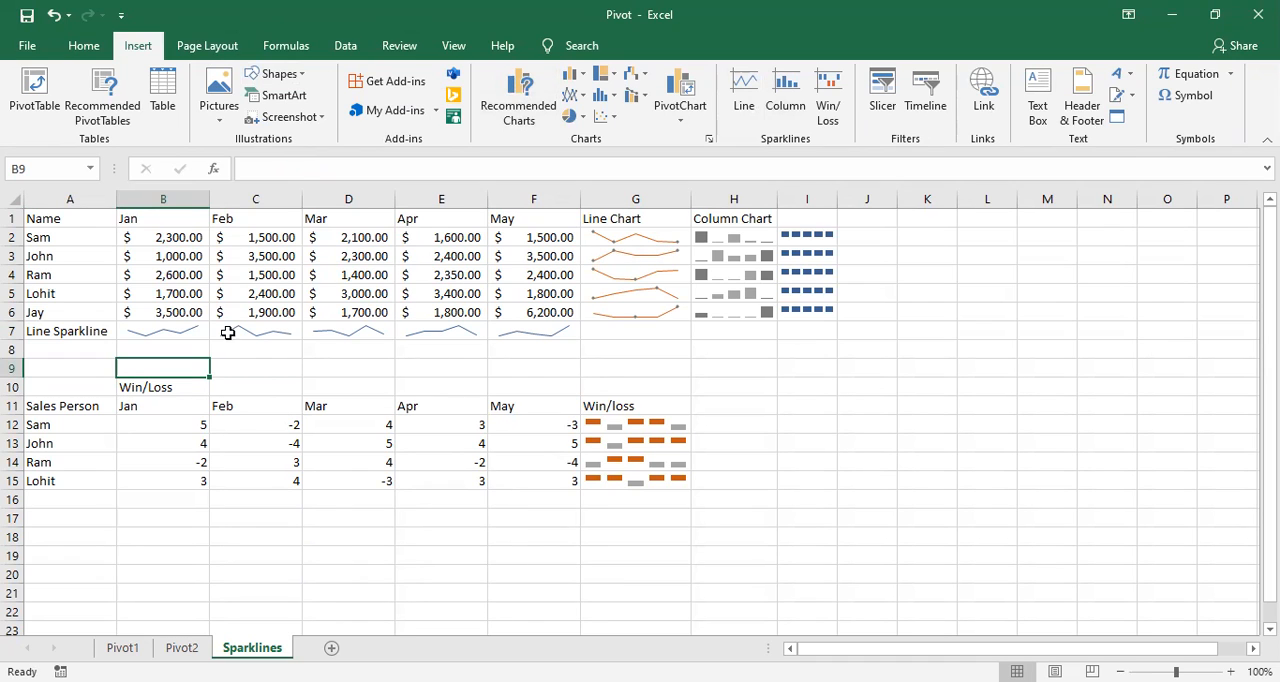
click(96, 347)
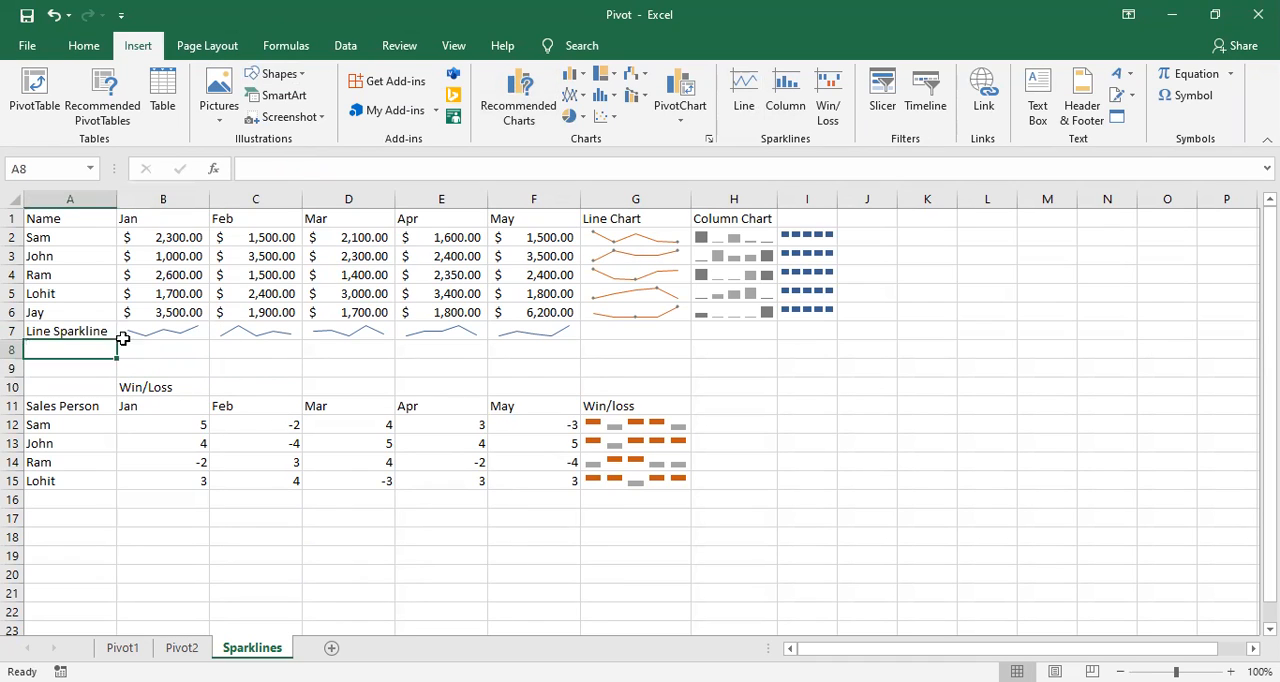
text(C)
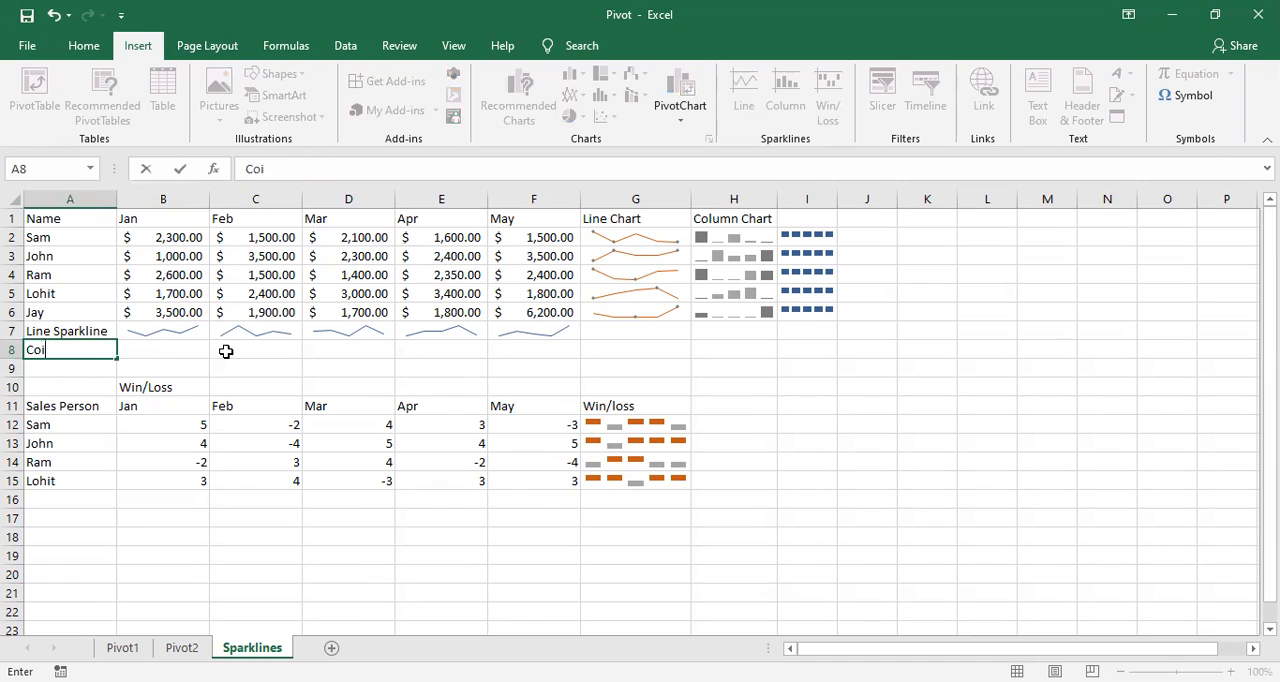
text(olumn sparkline)
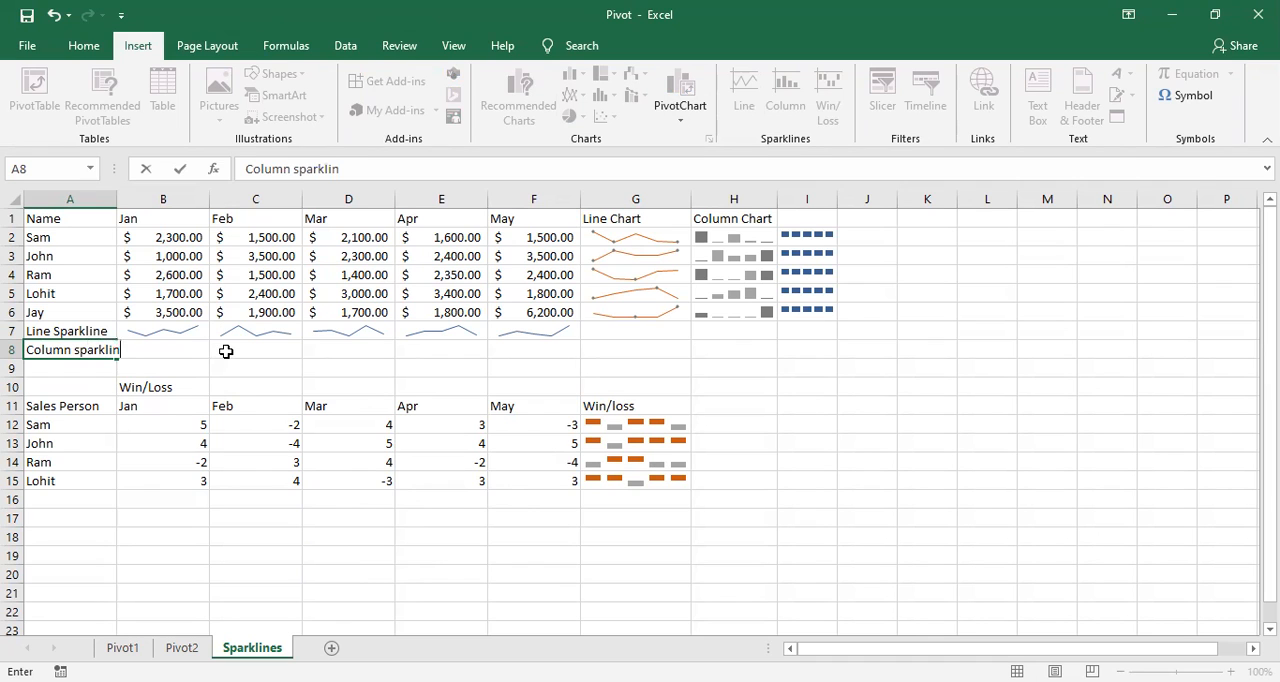
click(168, 366)
drag(115, 199, 148, 199)
Step: Insert a Column sparkline in cell B8 from the data range B2:B6 and fill it across to F8
click(201, 346)
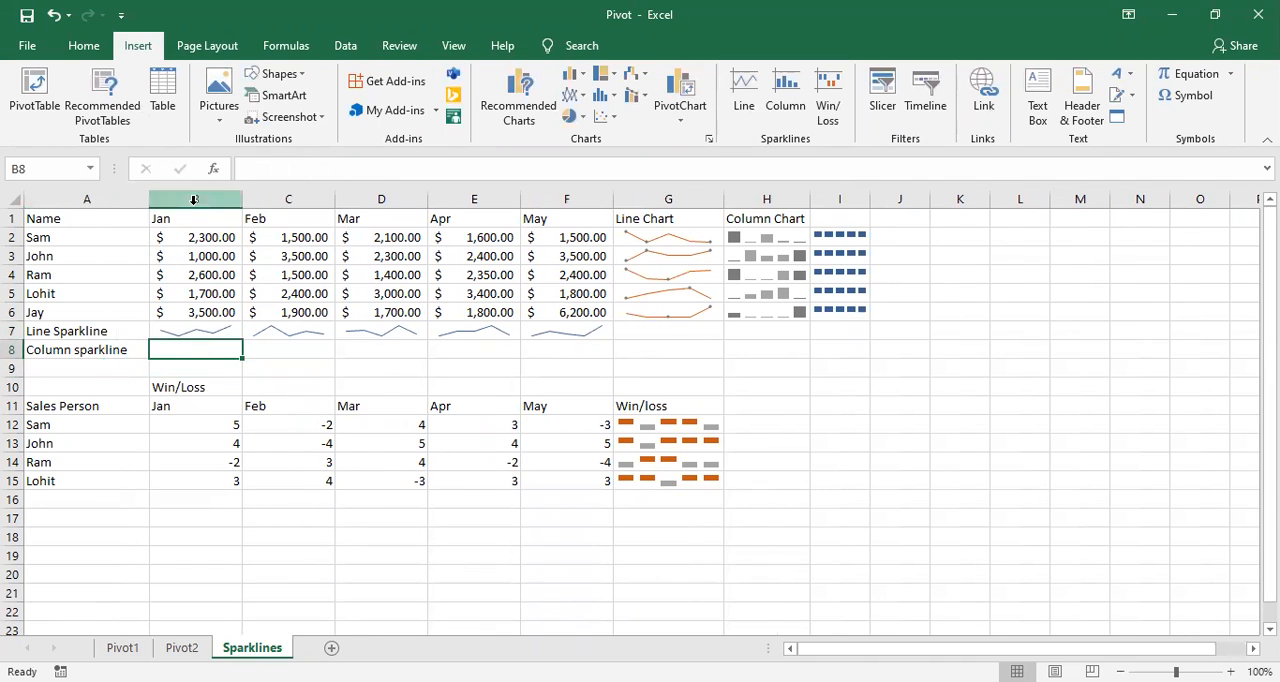
drag(202, 237, 212, 308)
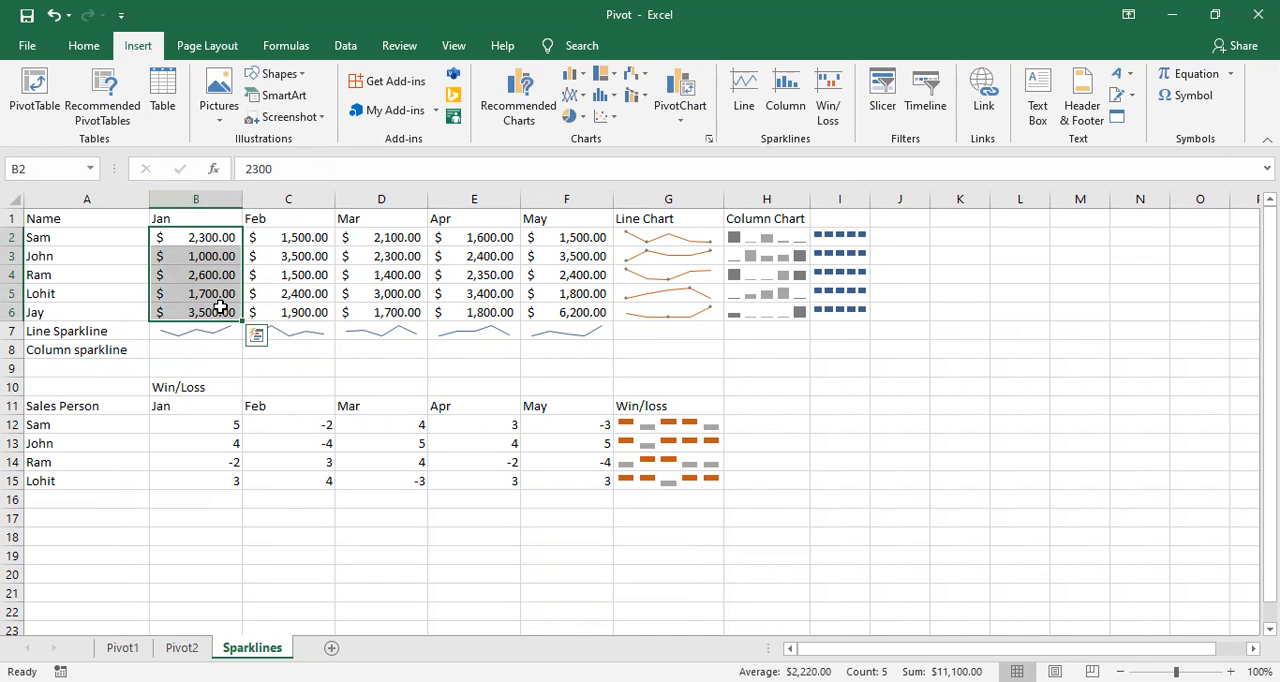
click(781, 95)
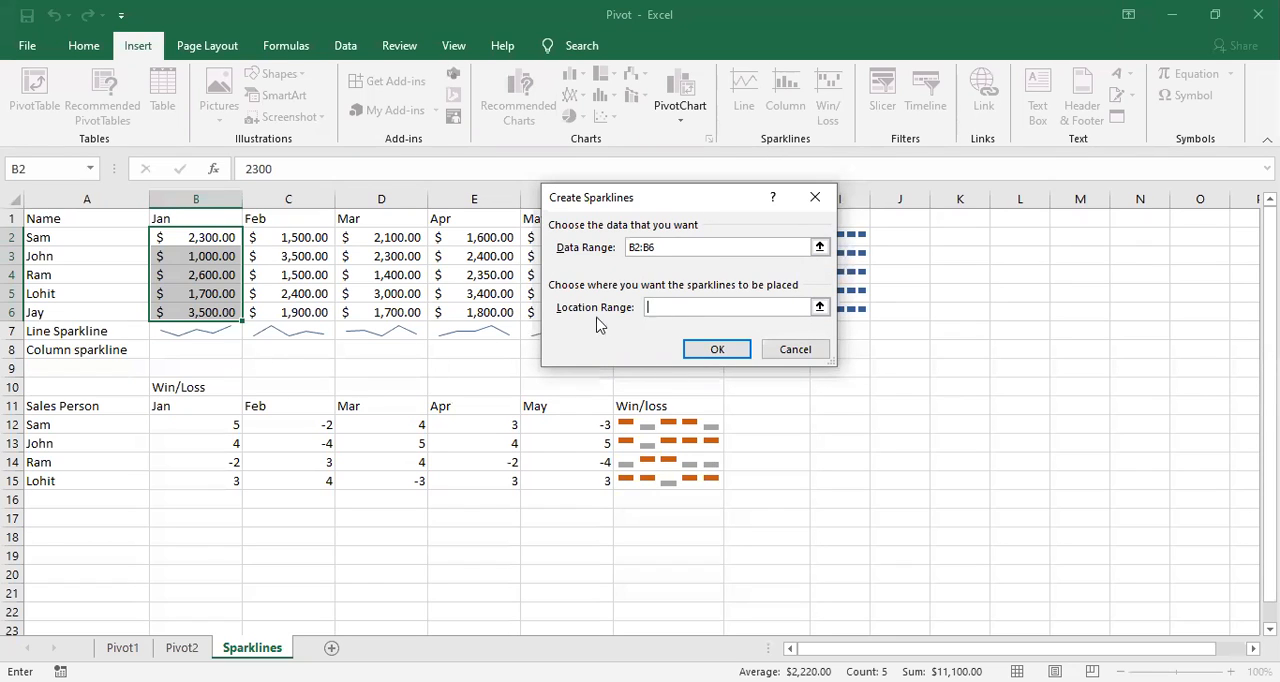
click(222, 353)
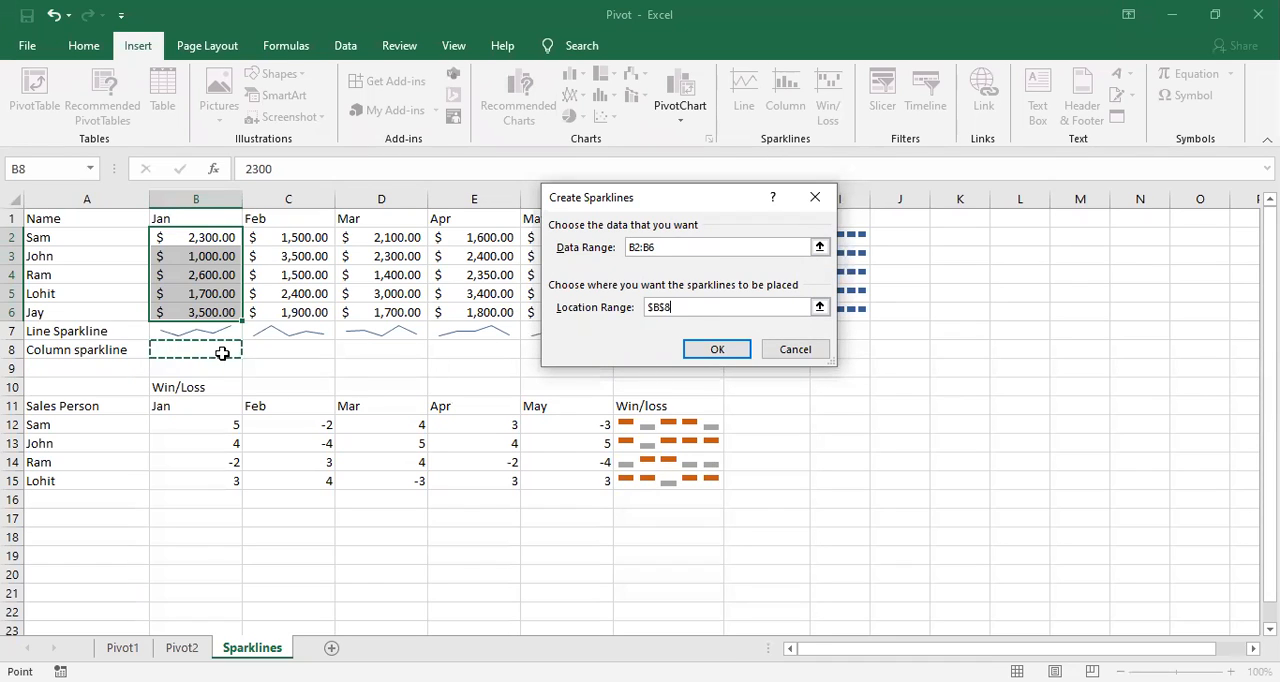
click(729, 354)
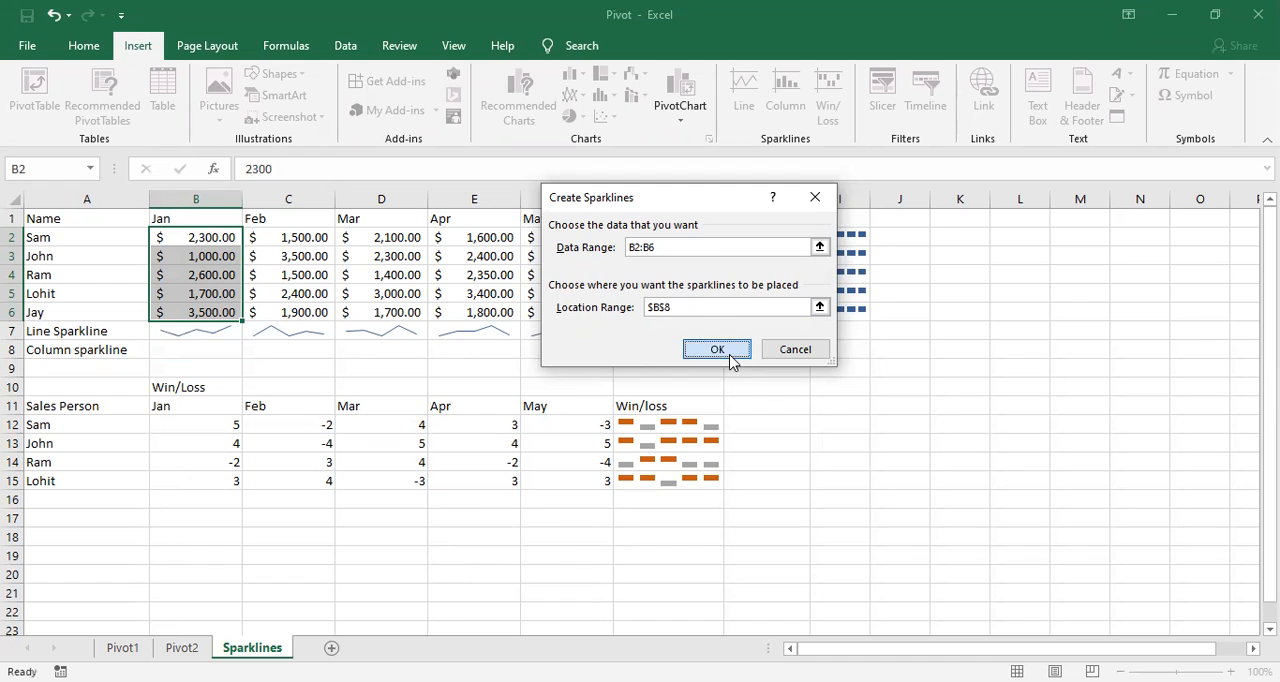
drag(247, 357, 572, 346)
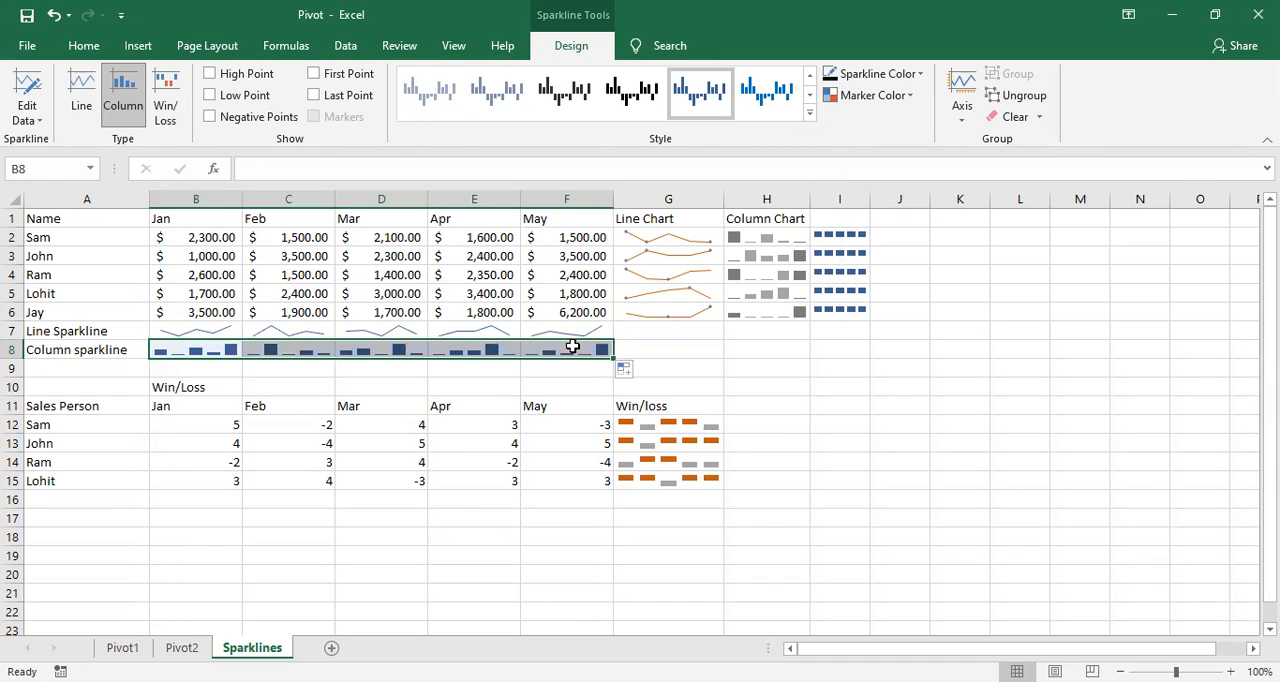
click(74, 365)
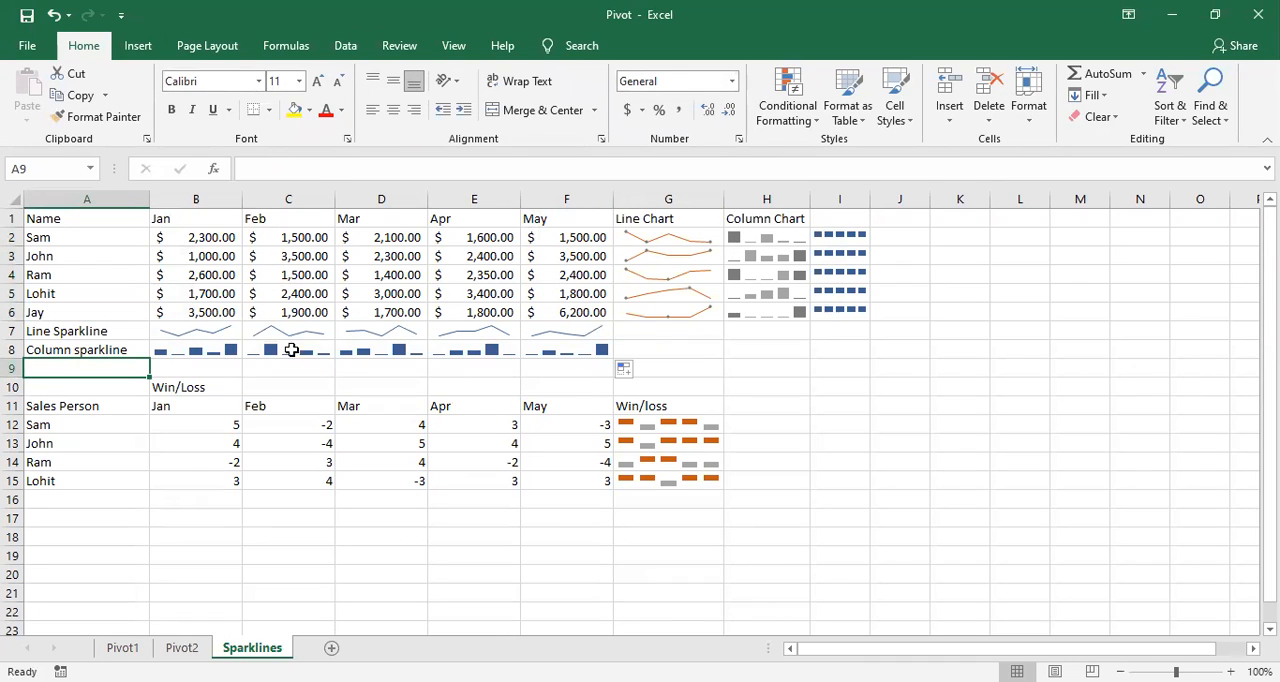
Step: Try the Line and Win/Loss types on the row 8 sparklines and return them to the Column type
click(231, 352)
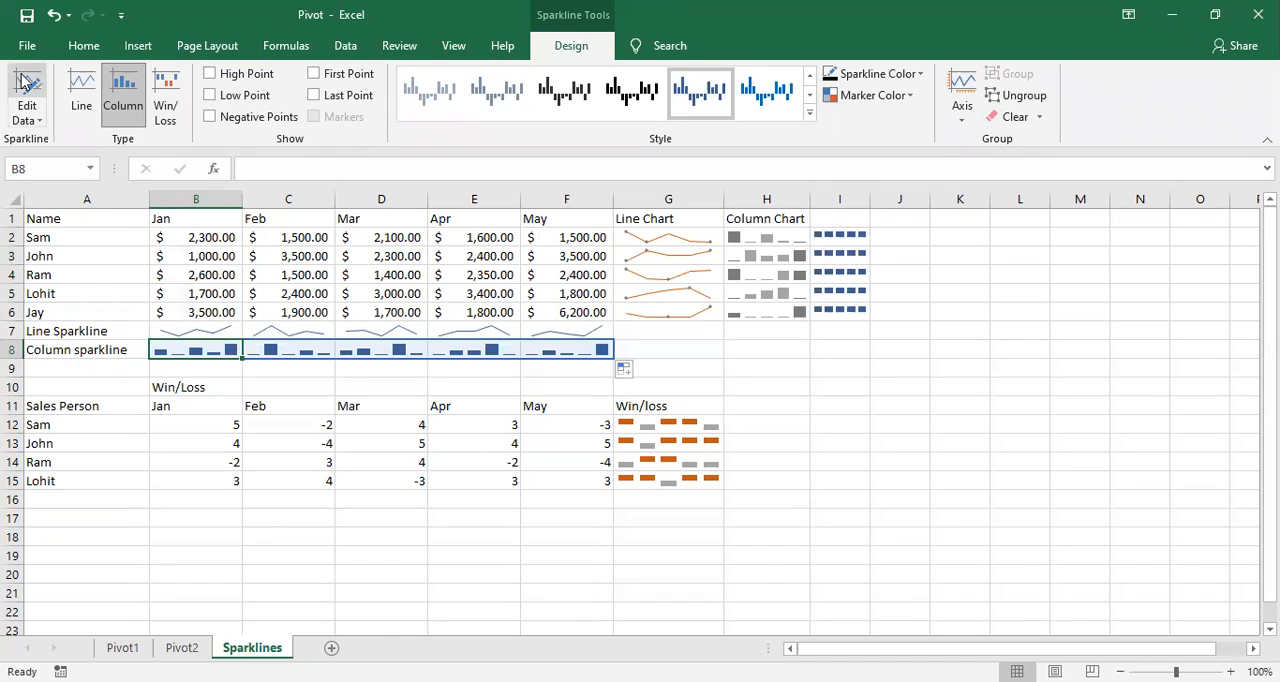
click(82, 106)
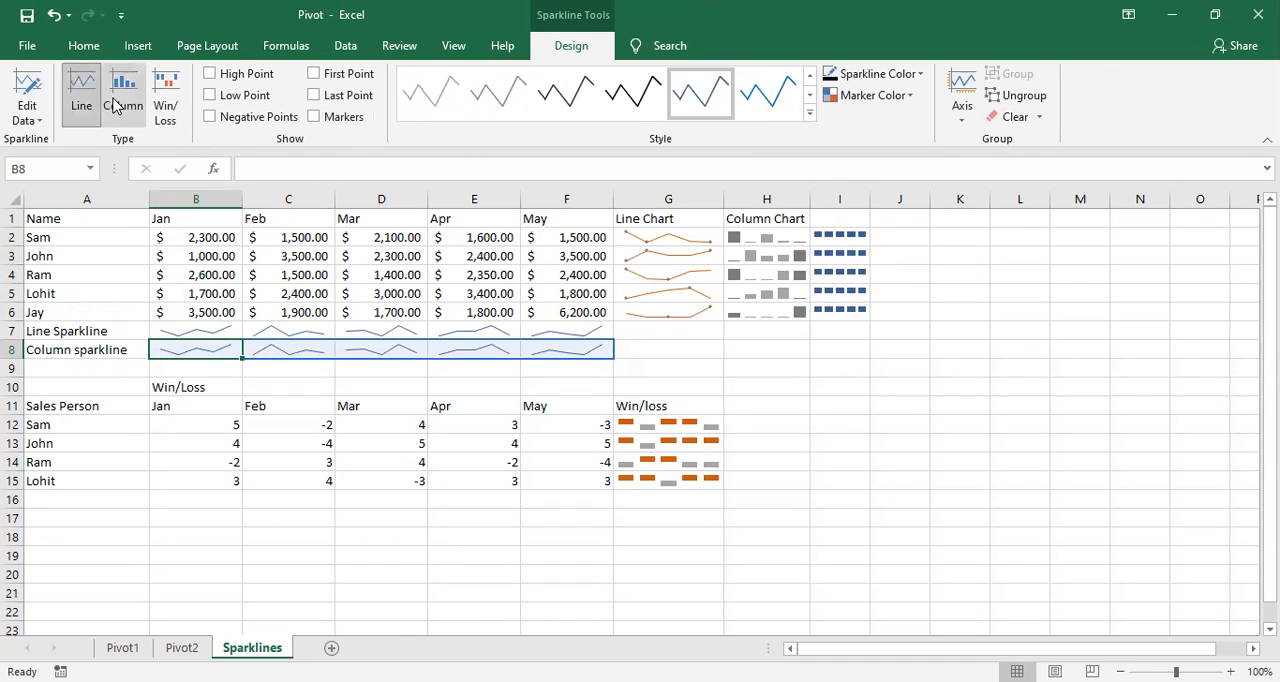
click(166, 115)
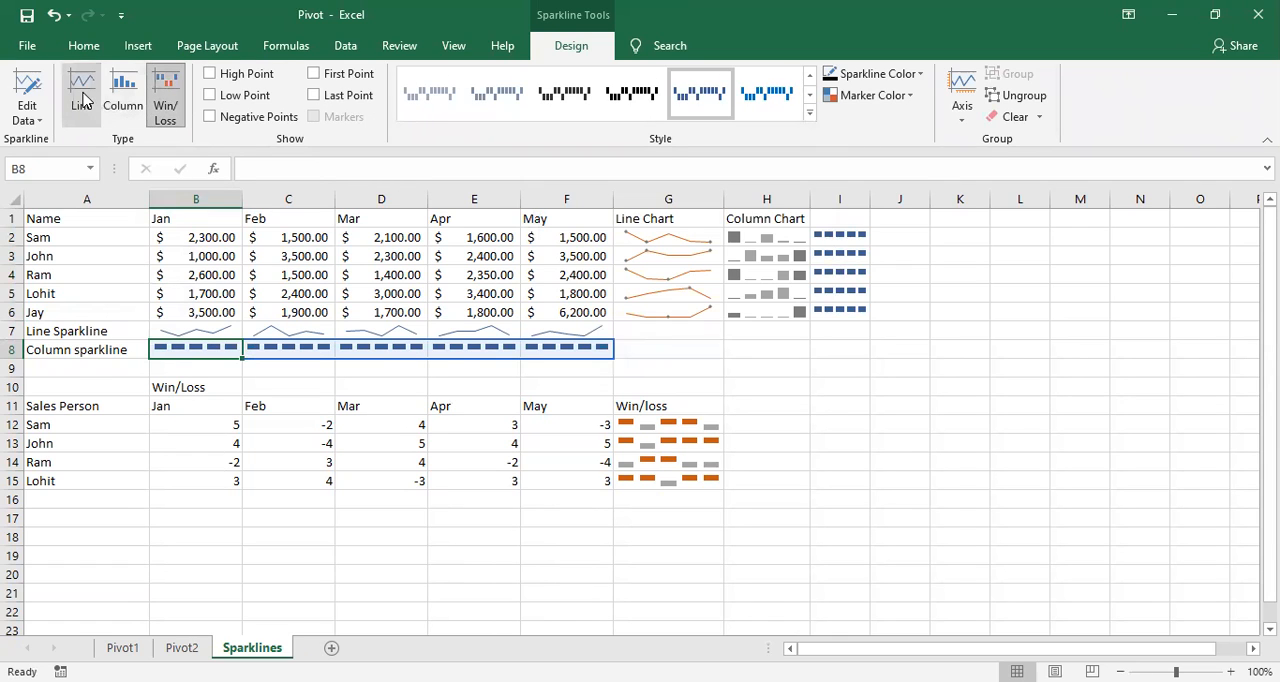
click(84, 100)
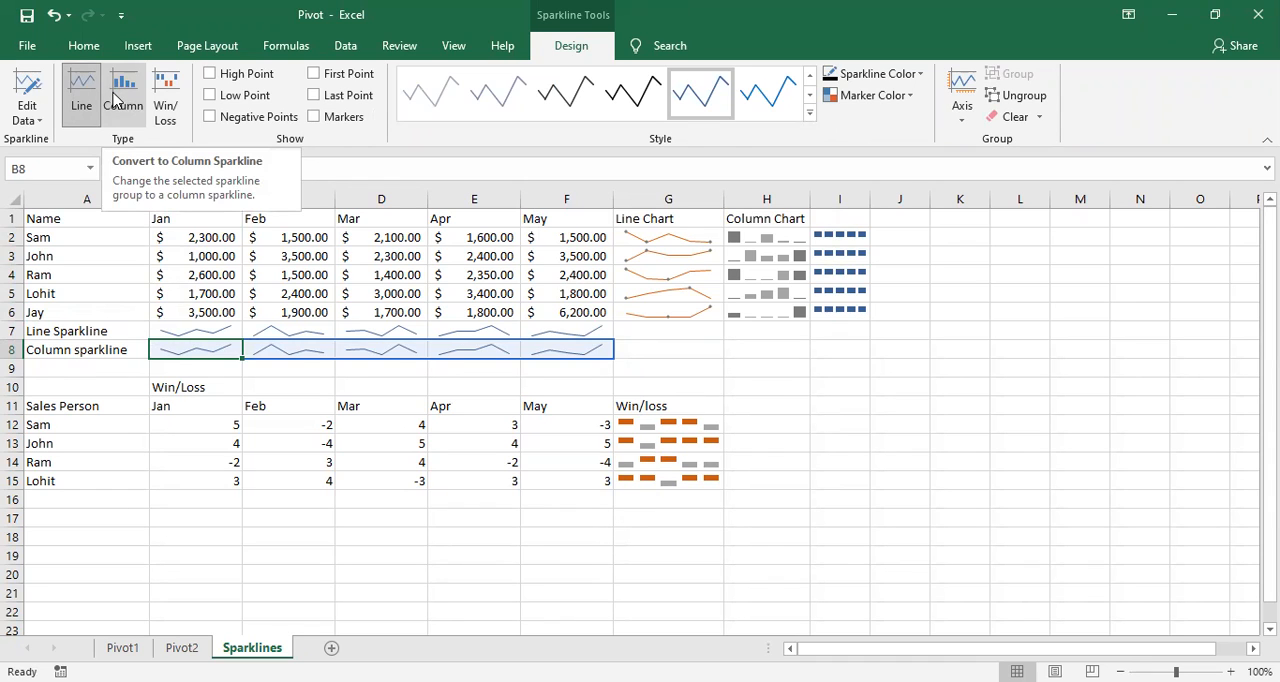
click(115, 100)
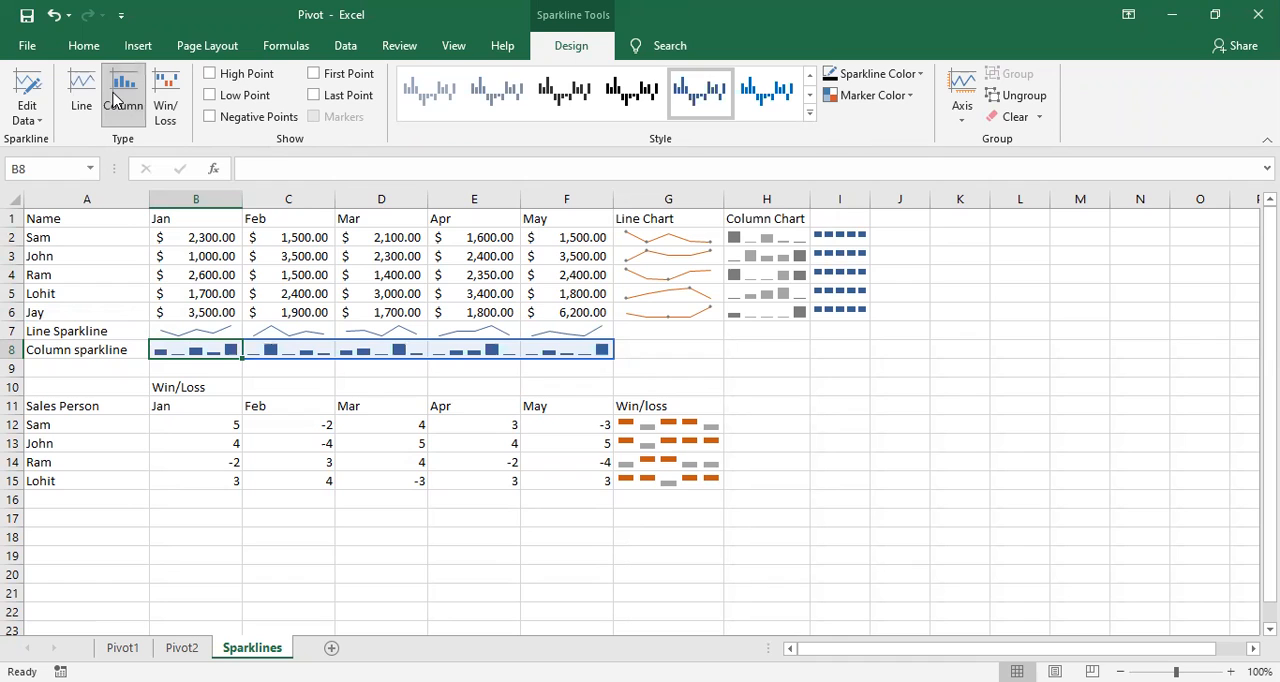
click(501, 501)
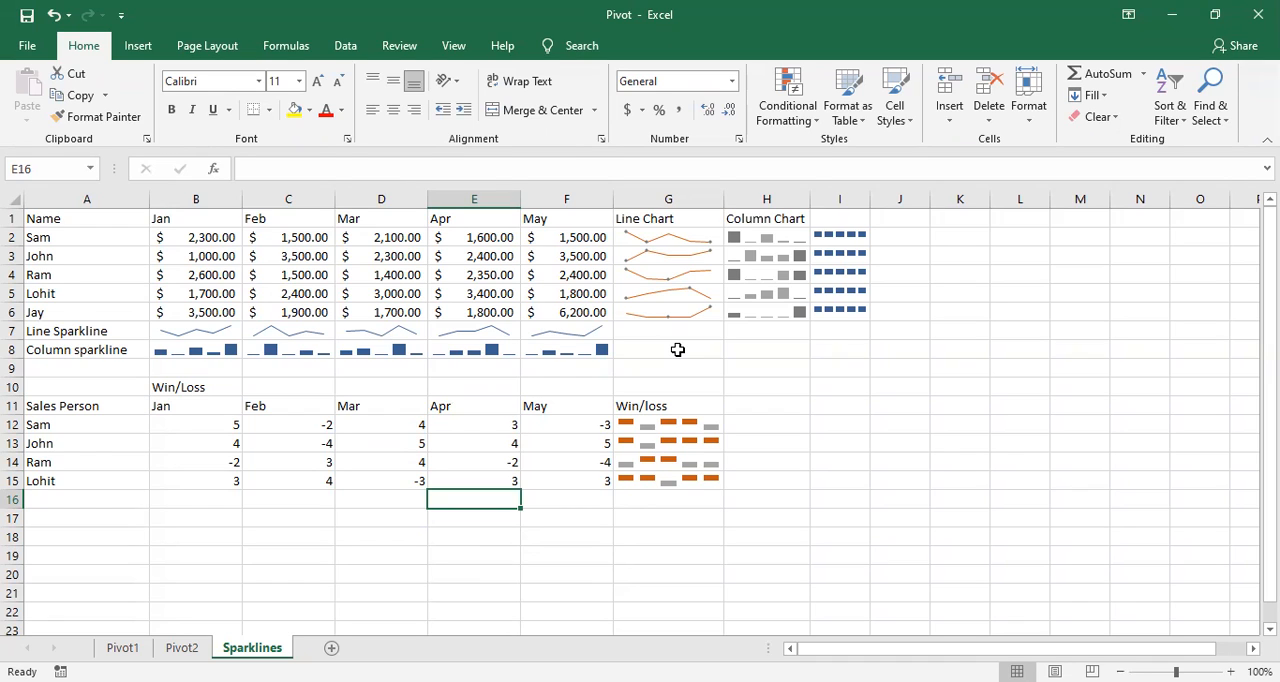
Step: Switch to the Pivot1 worksheet with the employee data
click(140, 522)
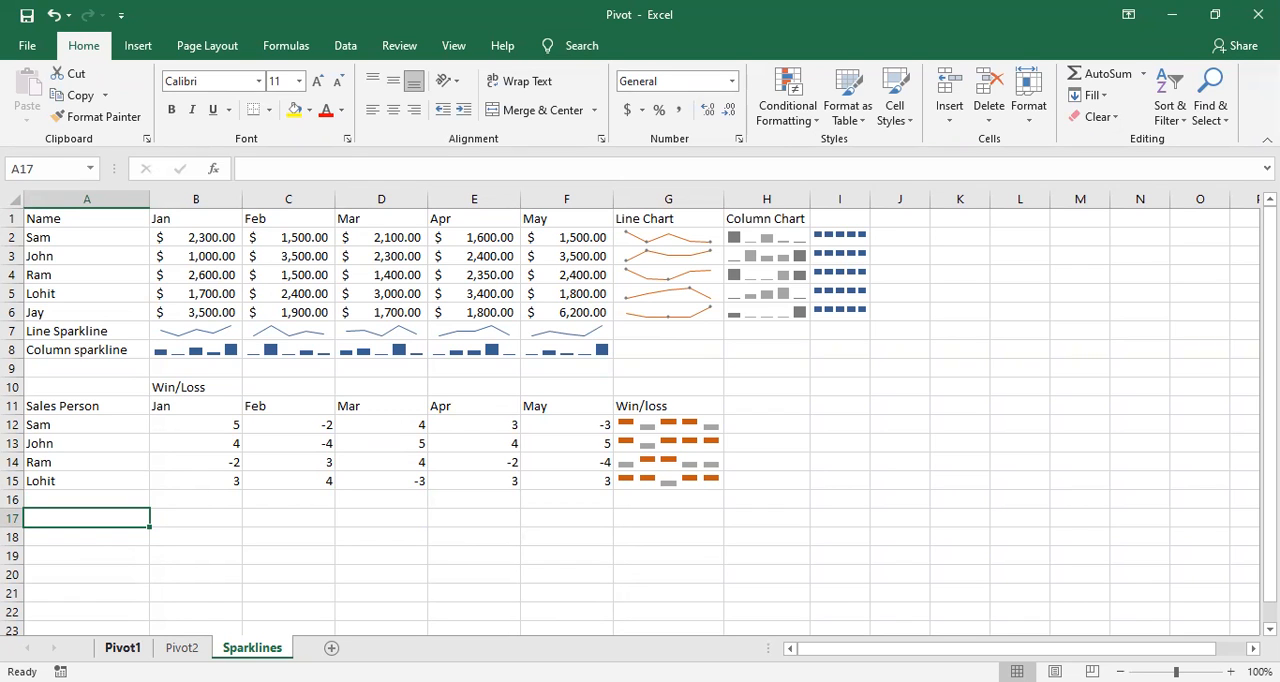
click(123, 647)
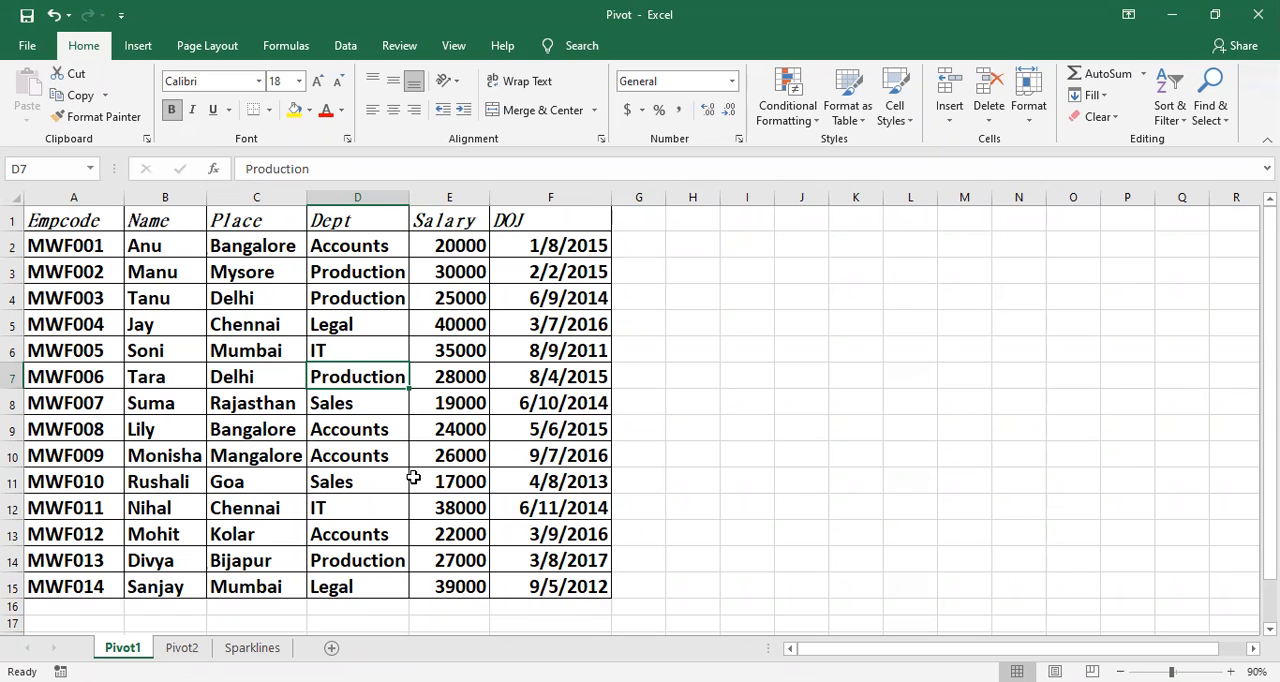
click(137, 46)
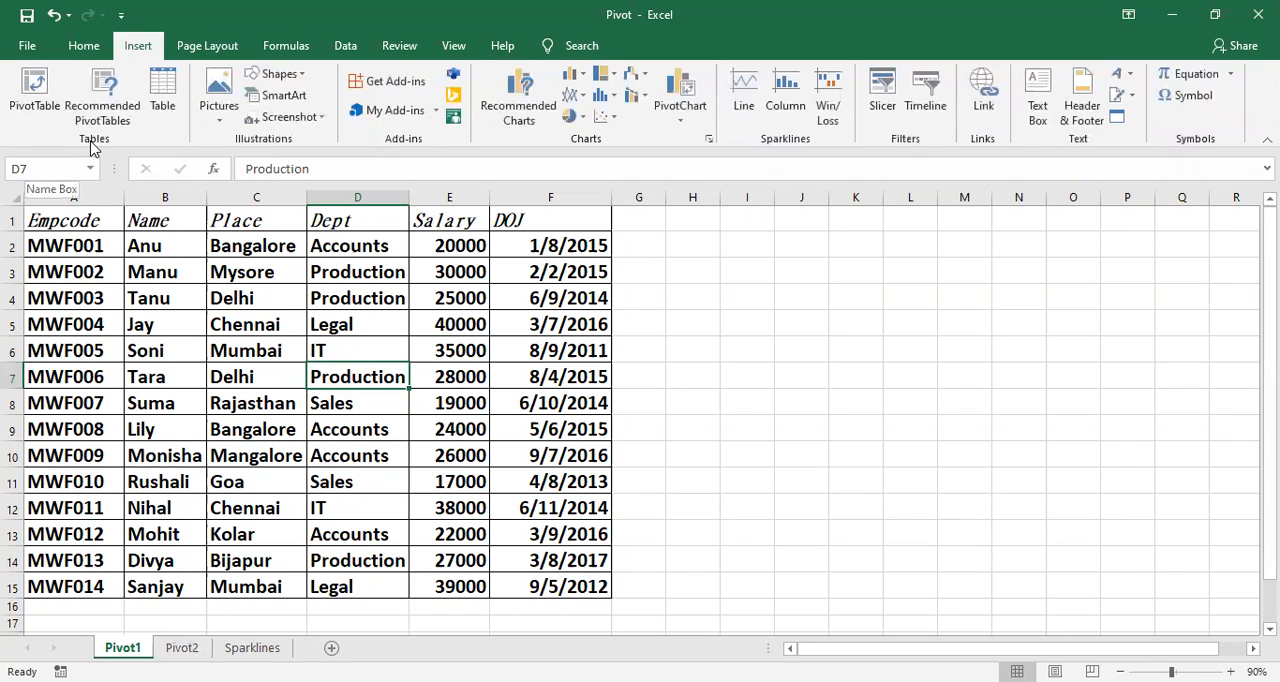
click(35, 105)
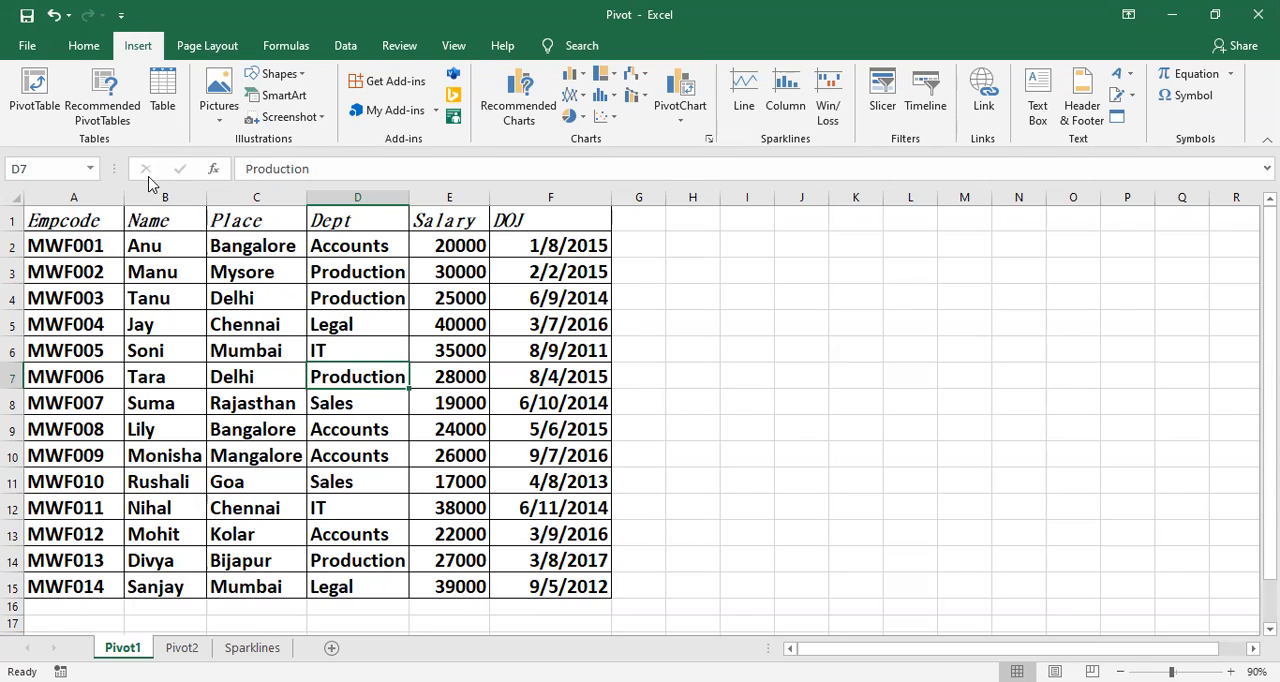
Step: Copy the Name to Salary range B1:E10 from Pivot1 and paste it at cell A1 of a new worksheet
drag(160, 215, 443, 418)
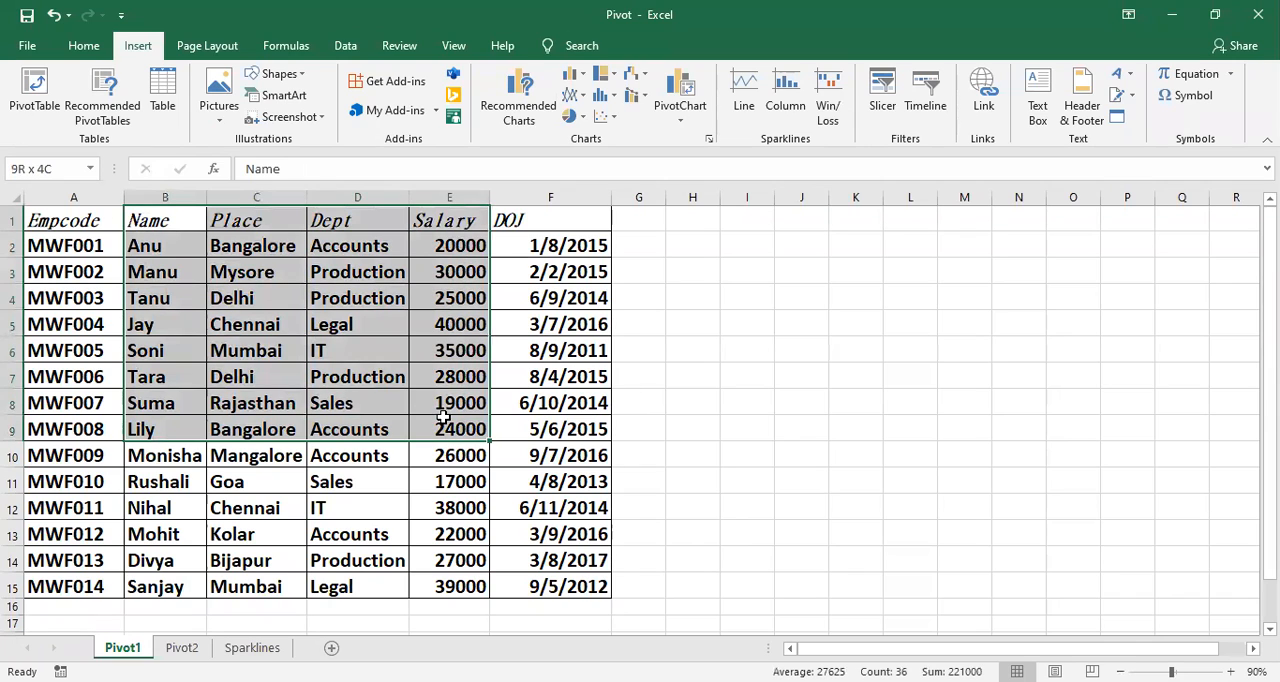
drag(443, 418, 455, 440)
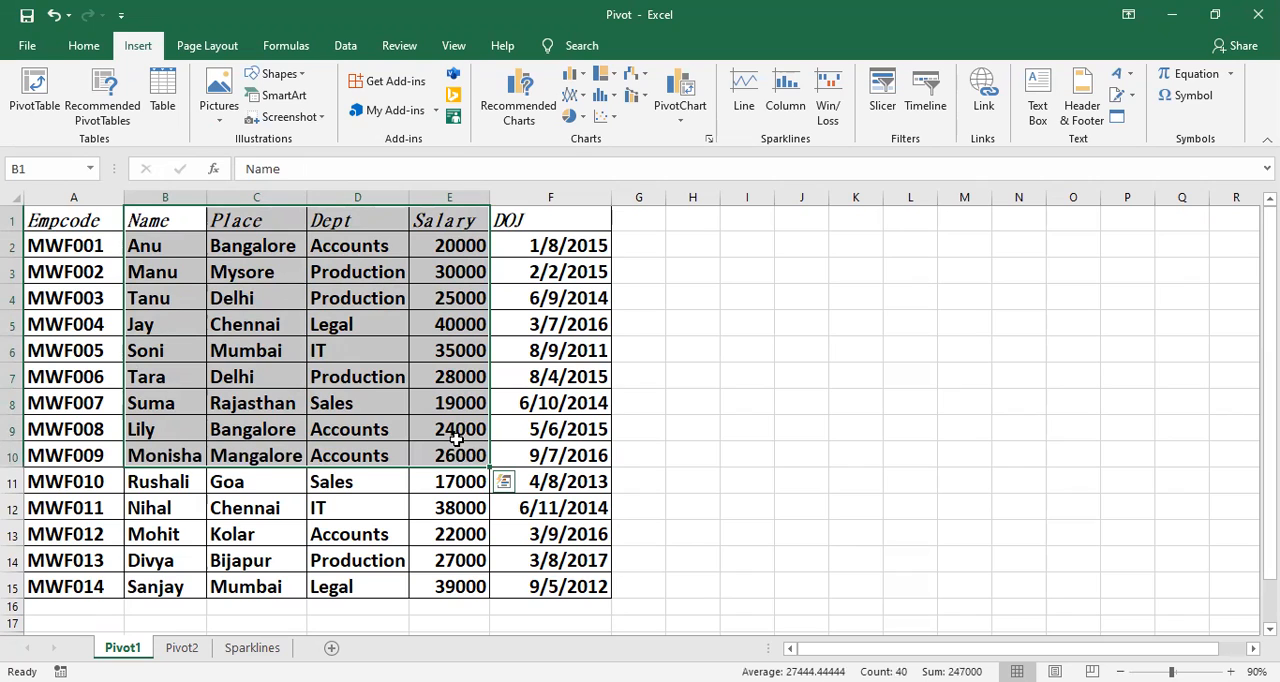
key(ctrl+c)
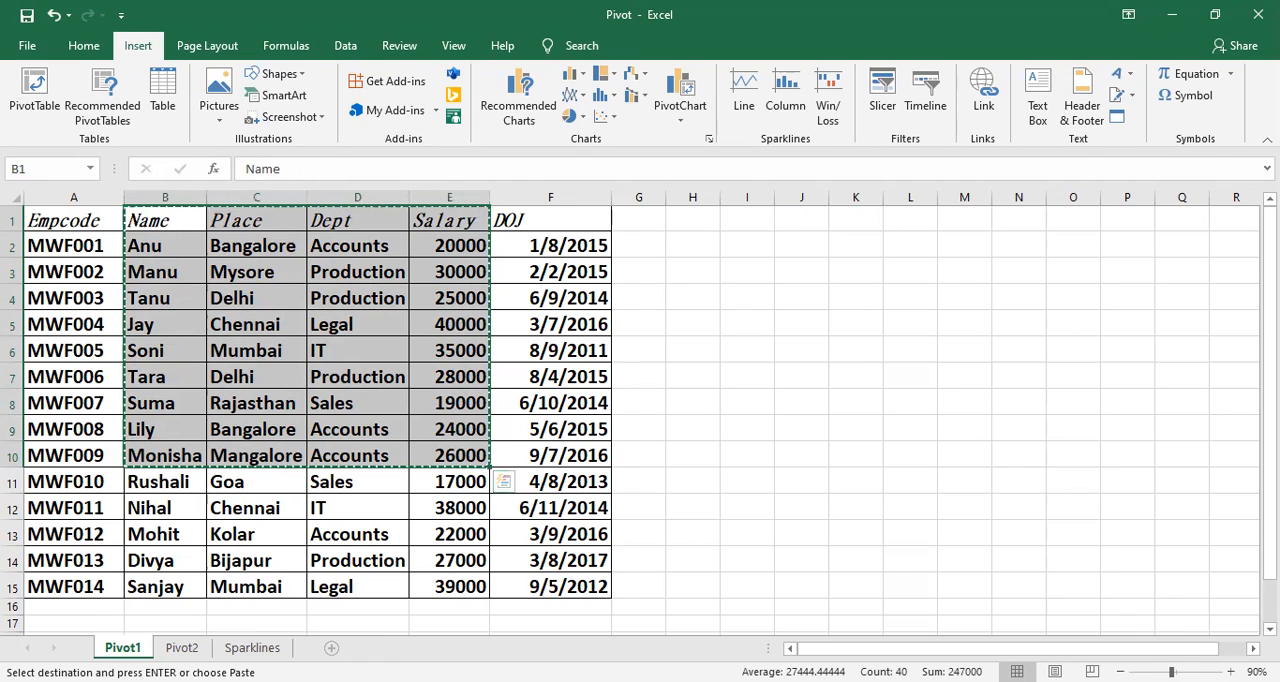
click(331, 647)
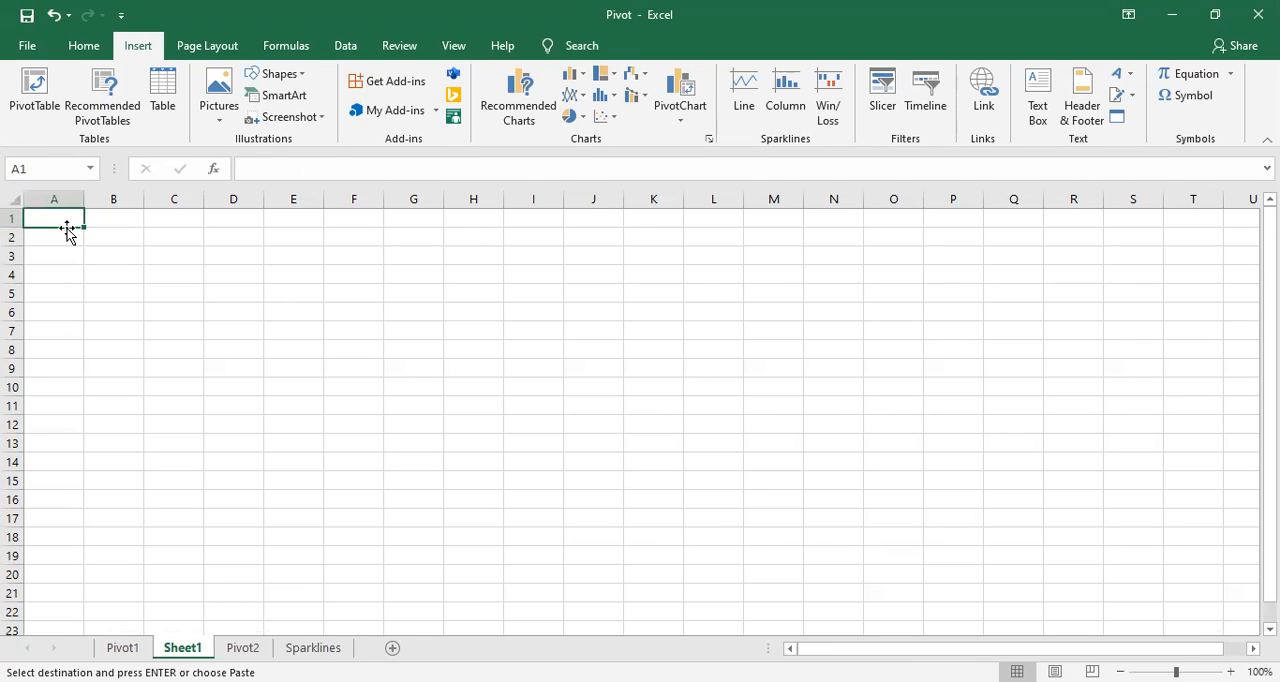
key(ctrl+v)
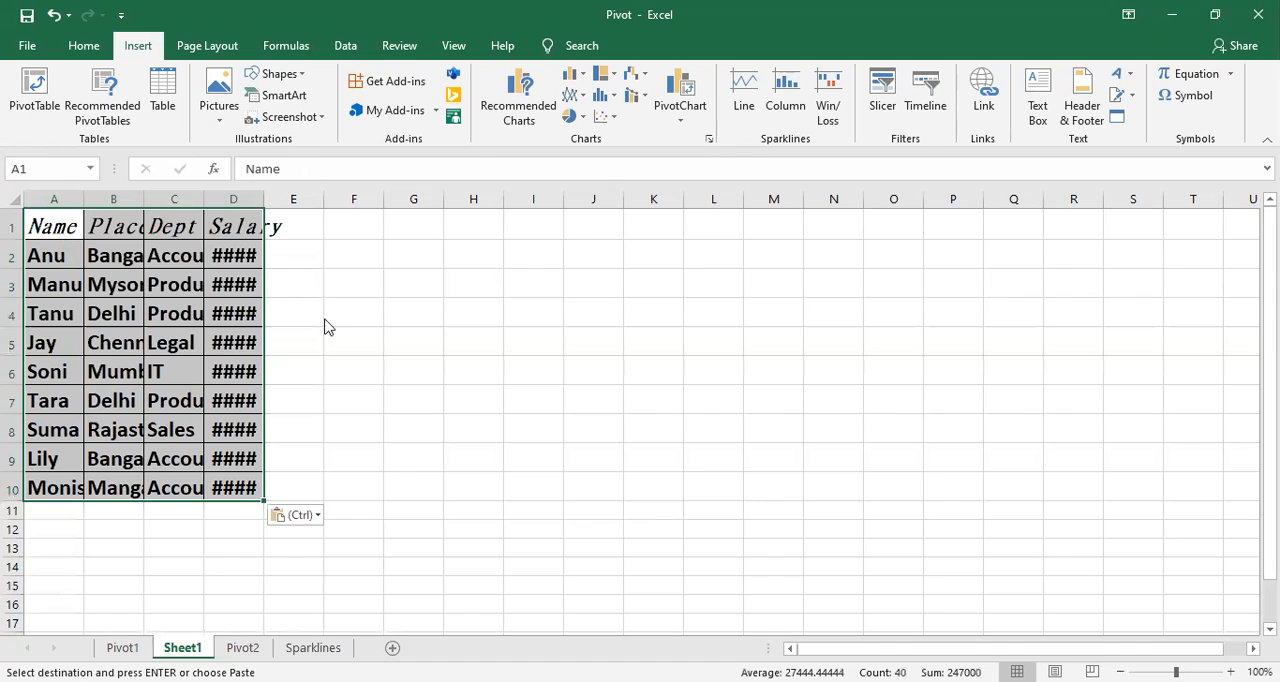
key(ctrl)
click(427, 290)
click(372, 305)
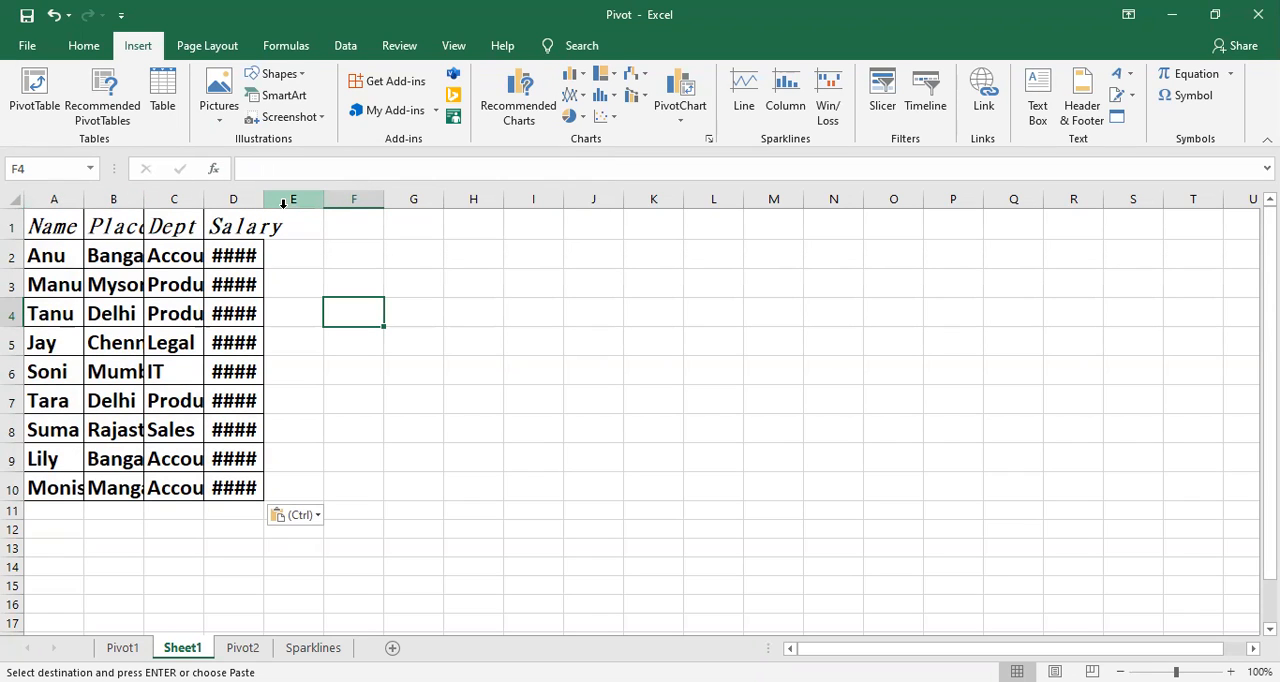
Step: Try auto-fitting columns A to D to their contents and undo the width change
click(240, 250)
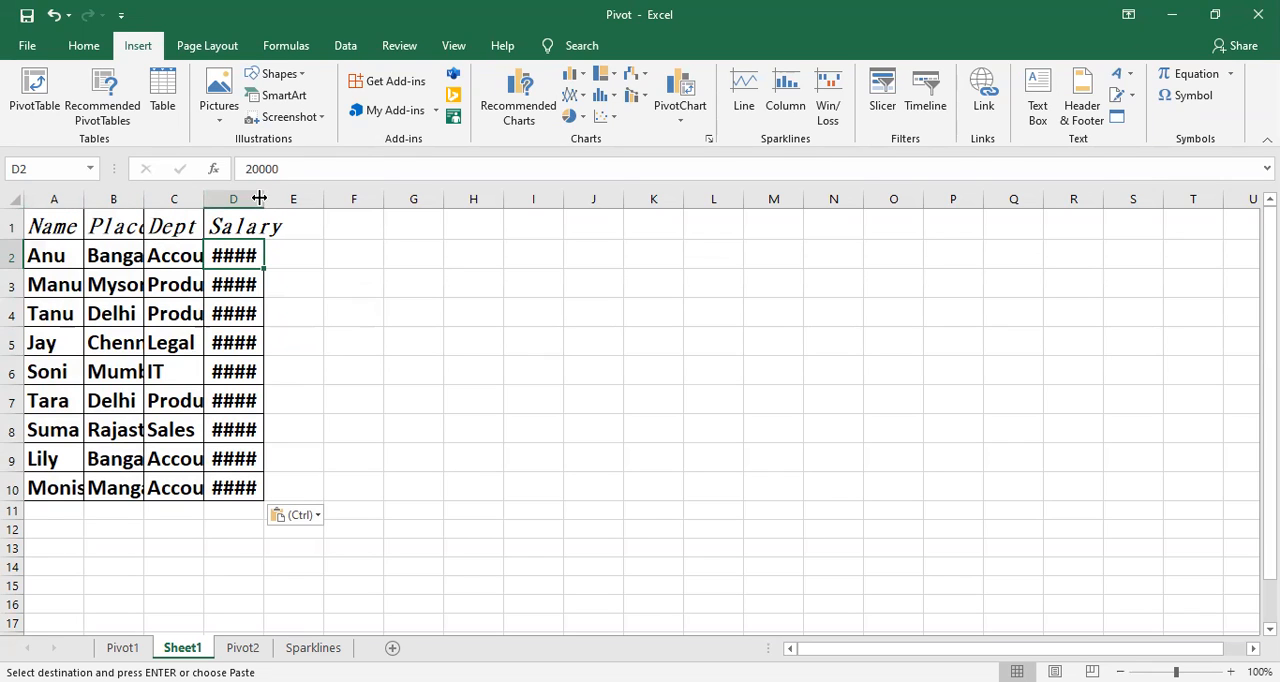
click(53, 199)
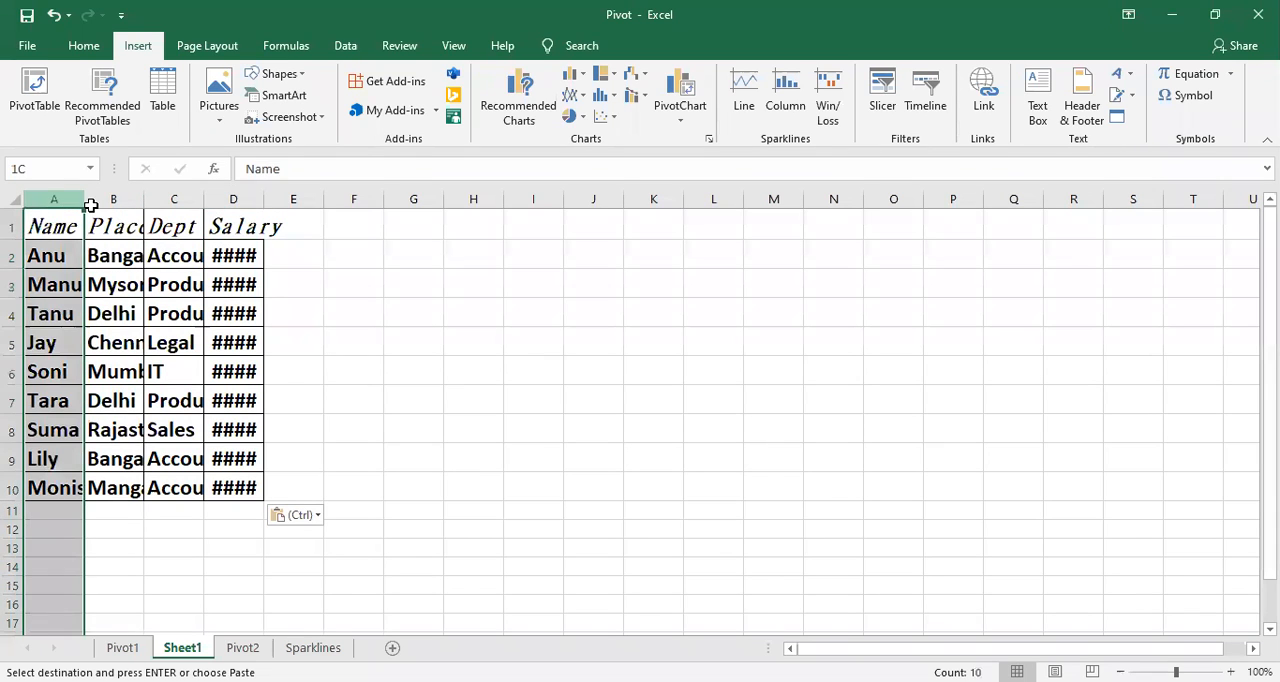
shift+click(250, 200)
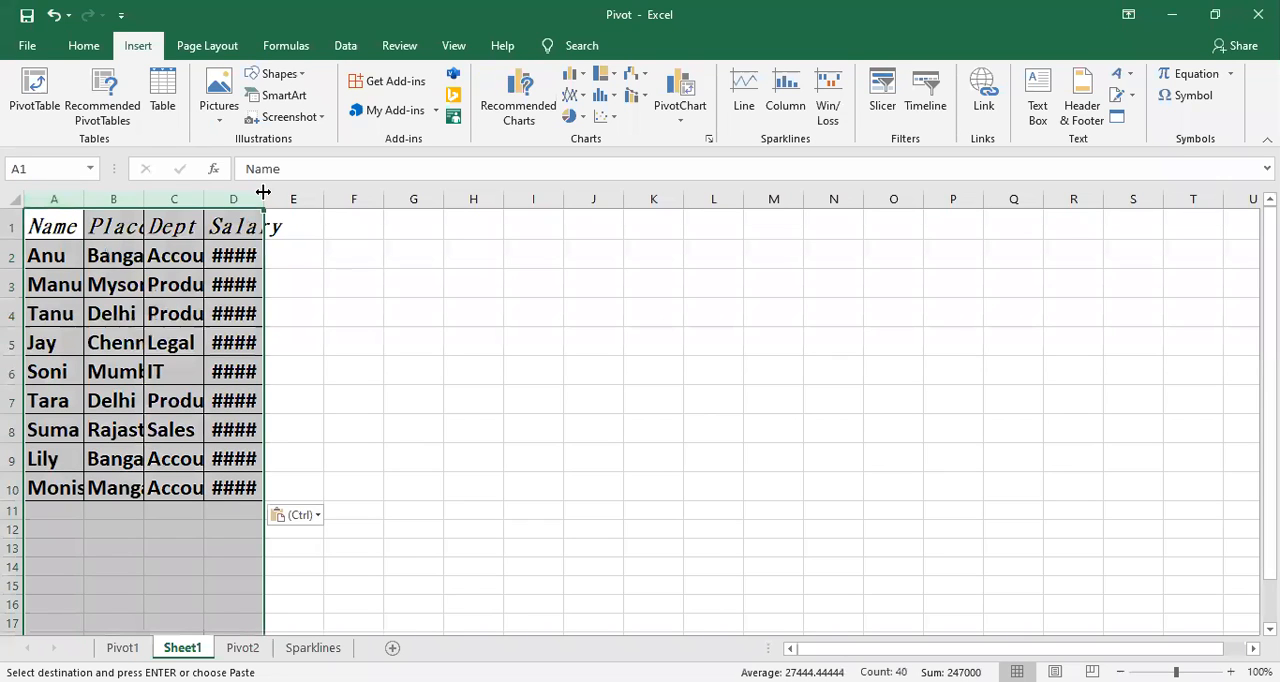
double_click(263, 191)
click(463, 286)
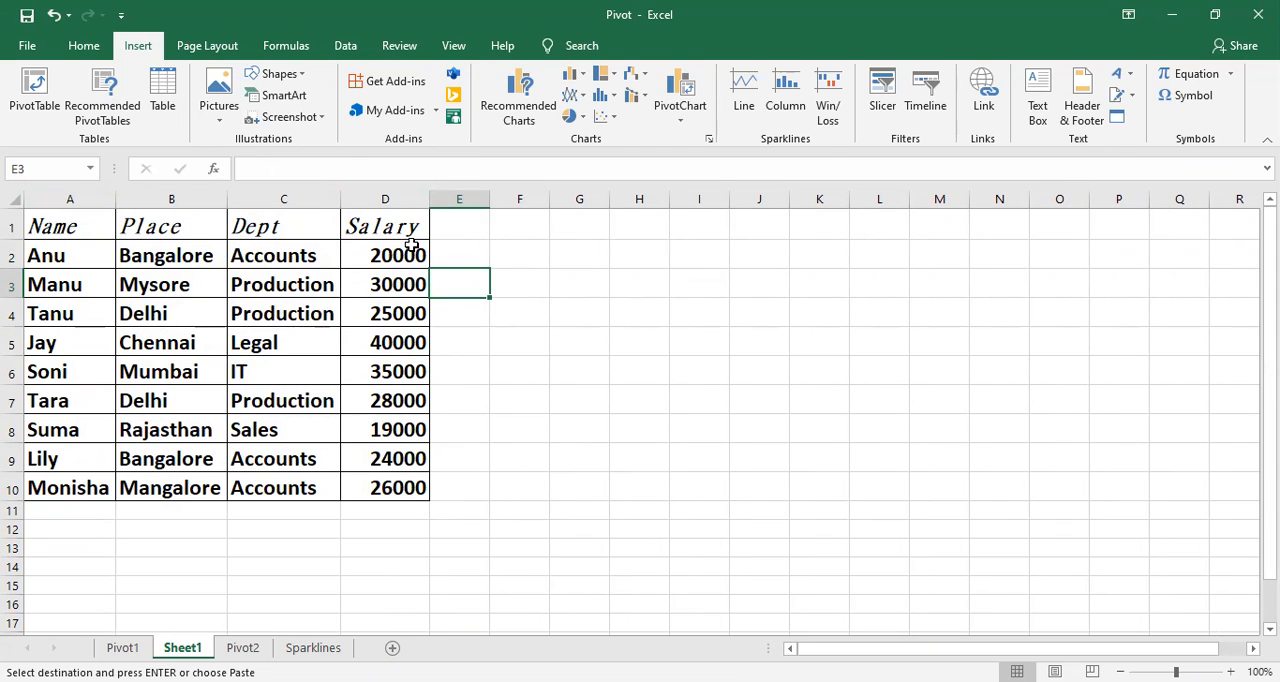
key(ctrl+z)
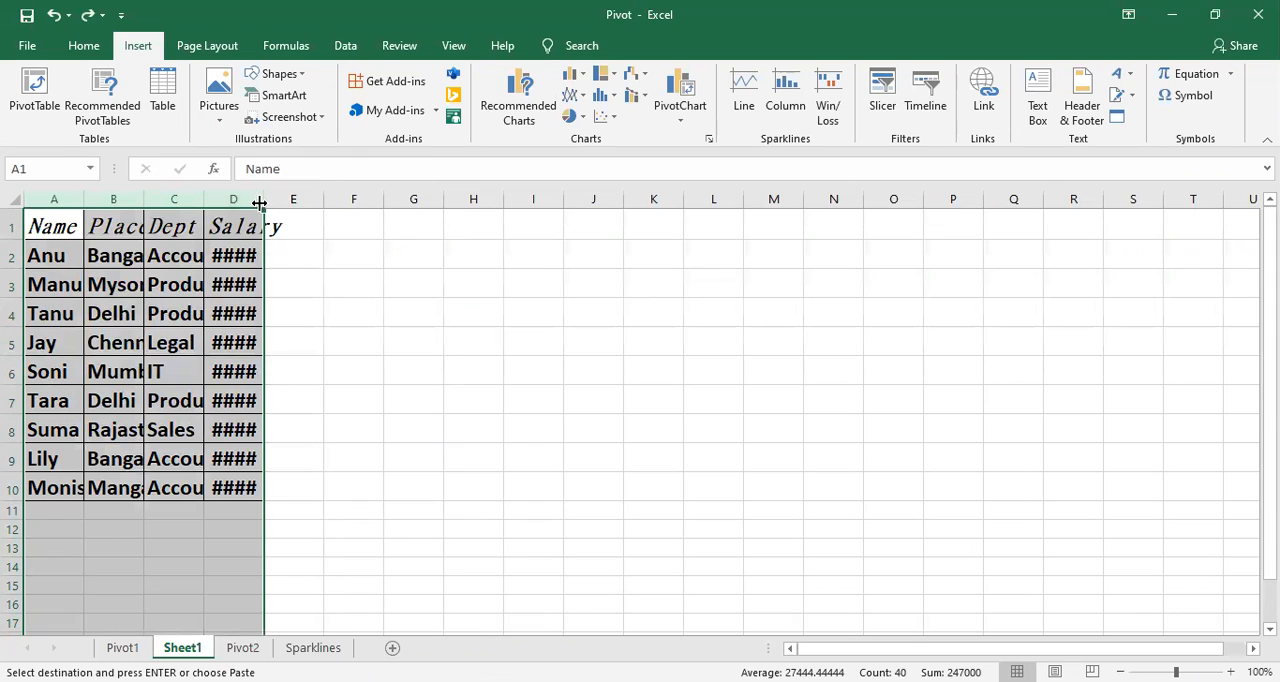
click(289, 287)
Step: Auto-fit the widths of columns A to D on Sheet1 so all names, places, departments and salaries fit
click(55, 199)
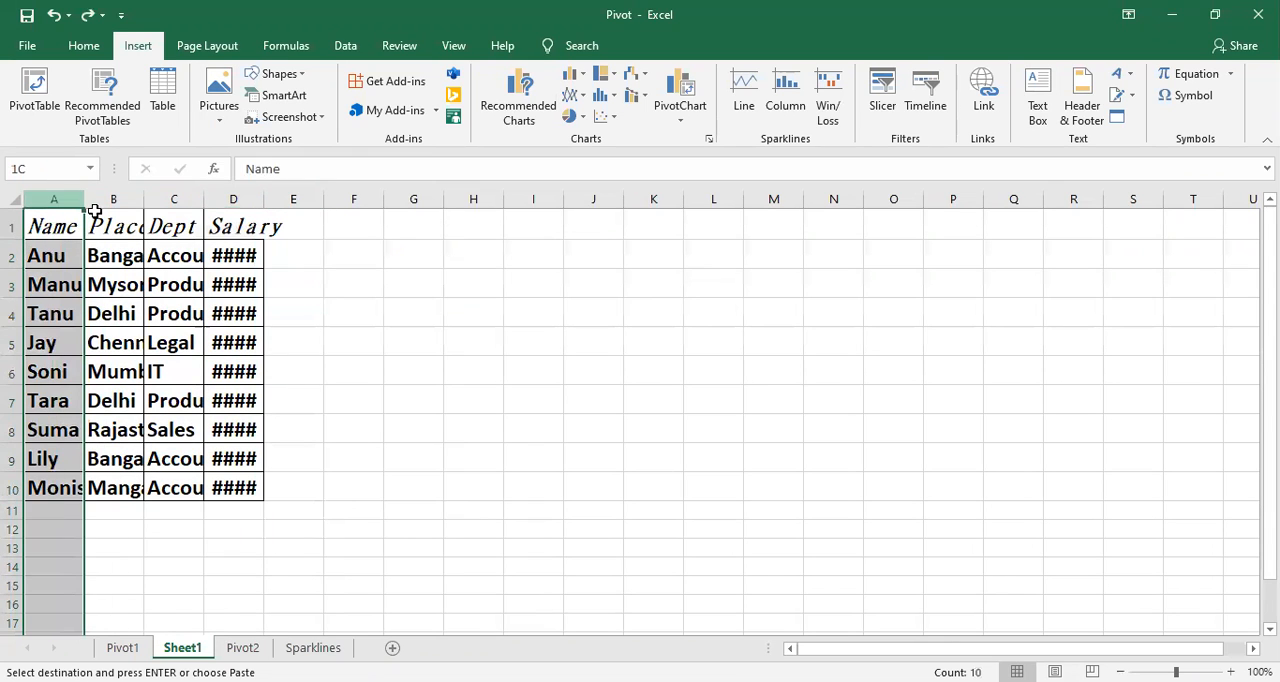
drag(260, 228, 261, 228)
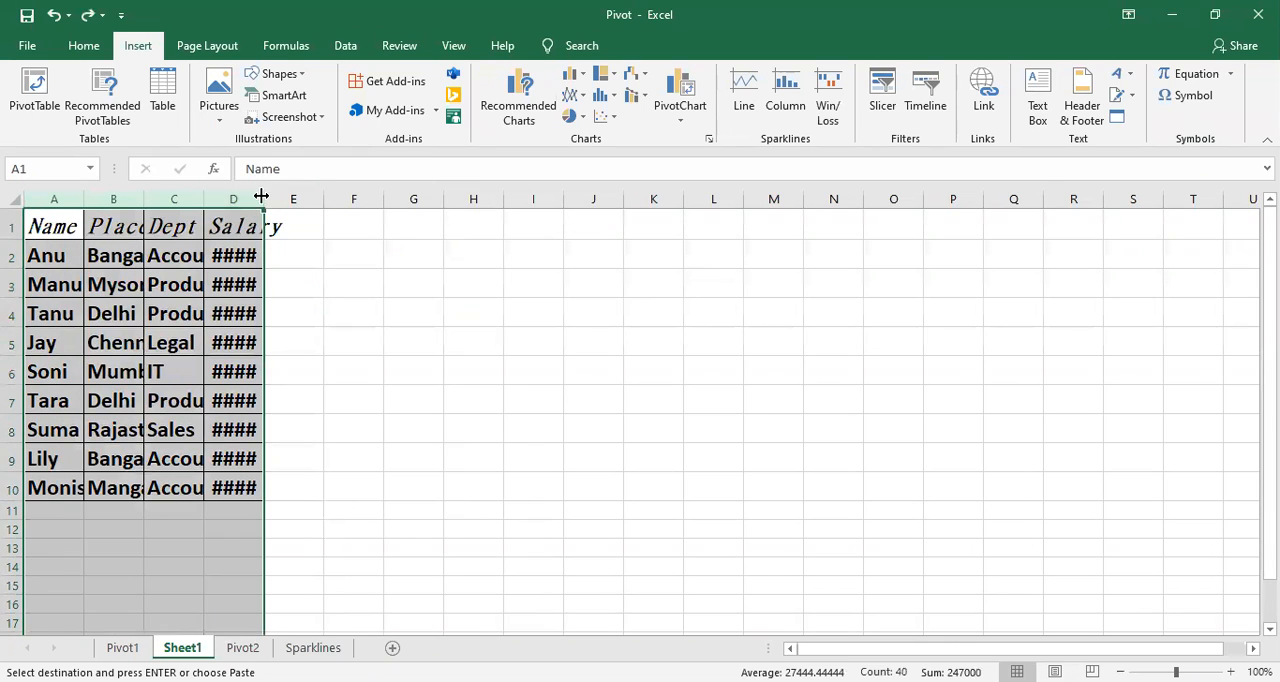
double_click(261, 198)
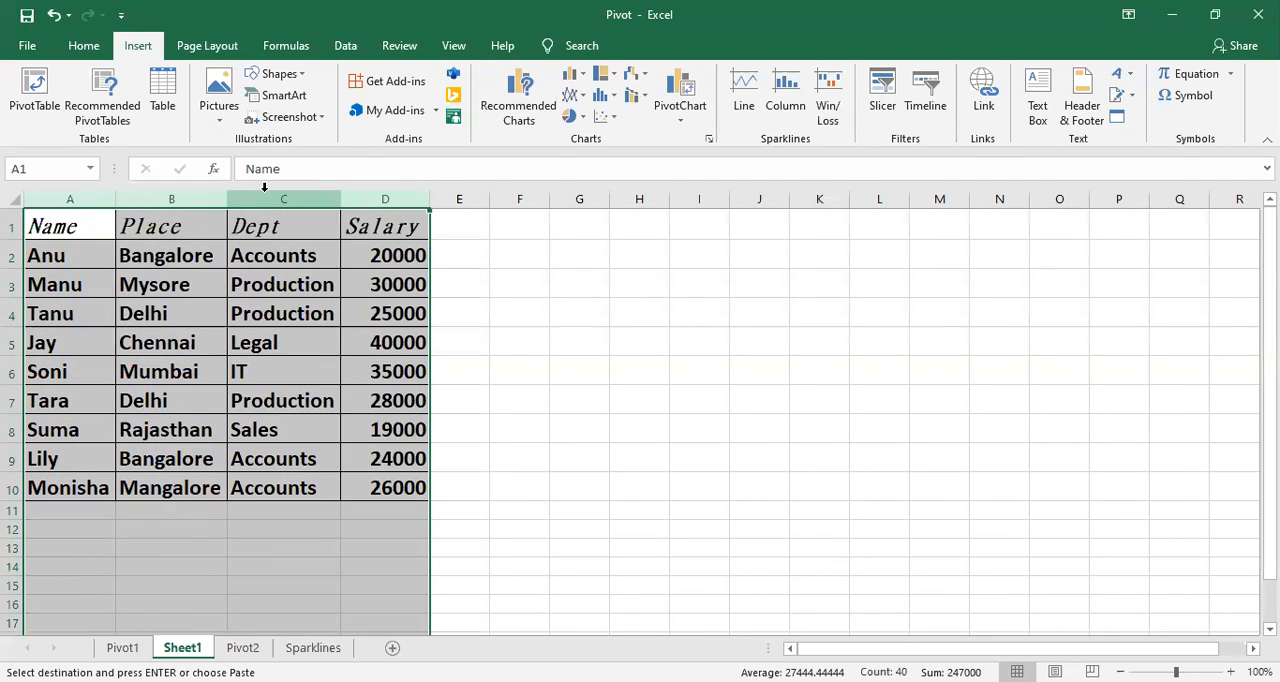
key(ctrl+z)
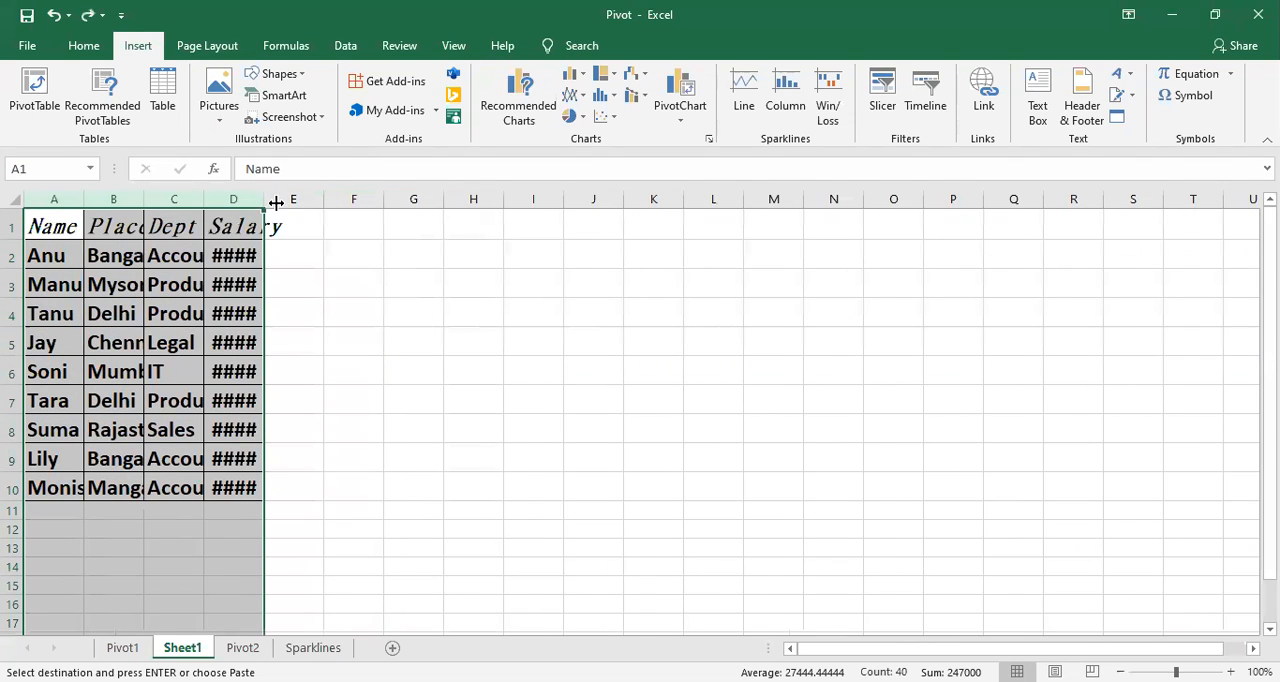
key(ctrl+y)
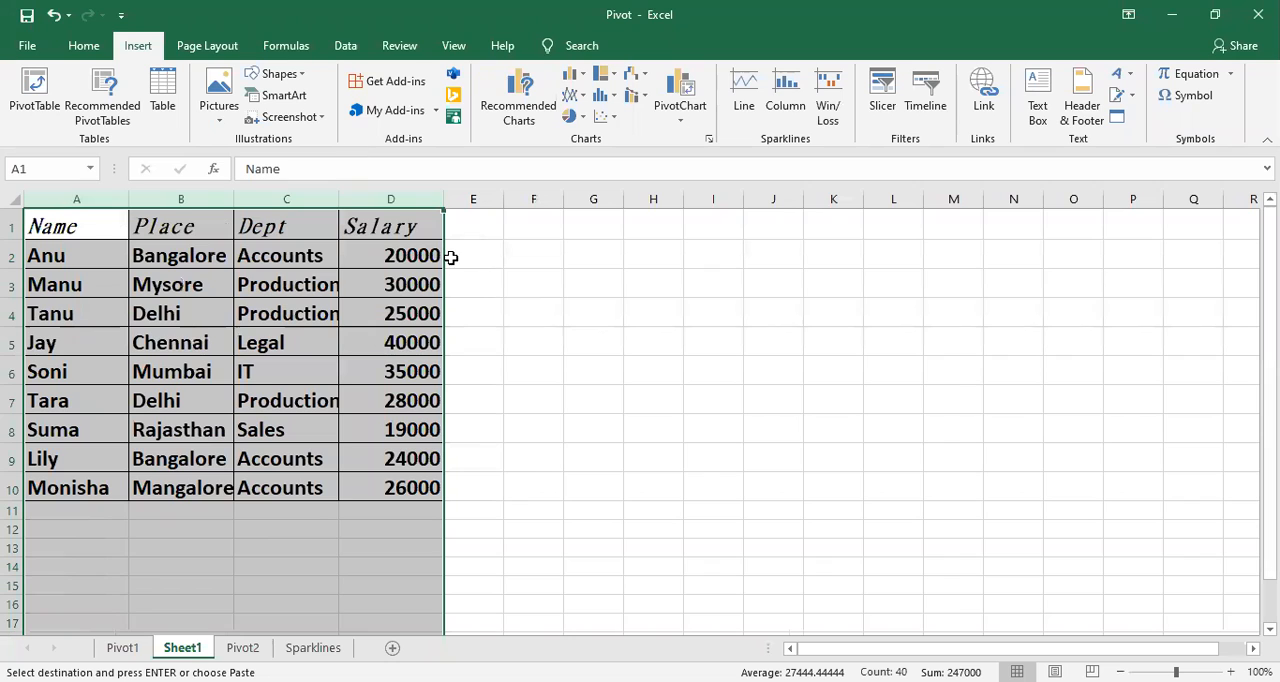
double_click(343, 199)
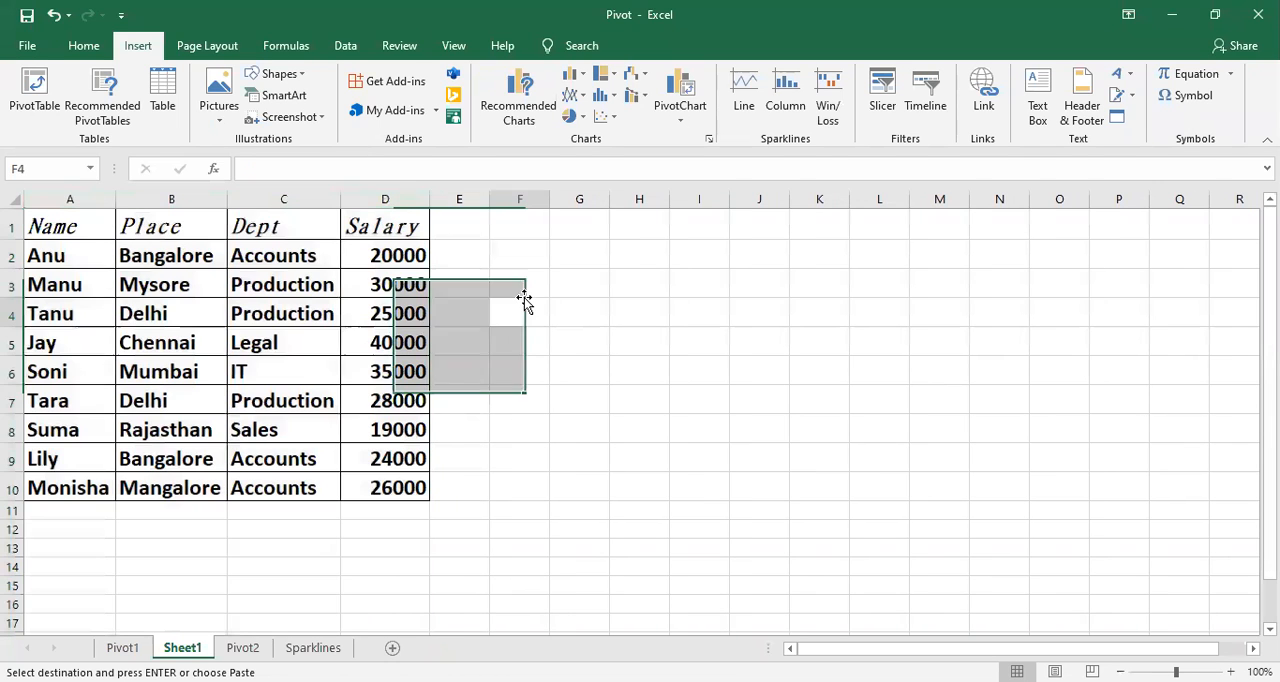
click(524, 306)
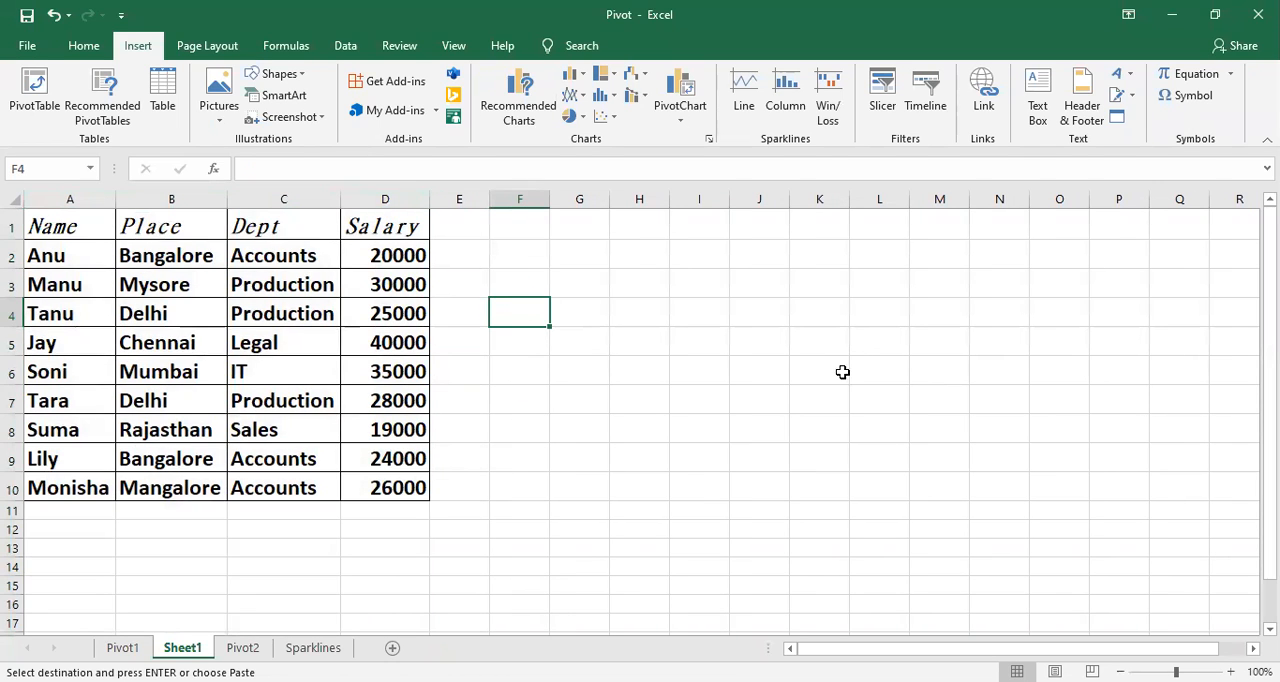
click(467, 362)
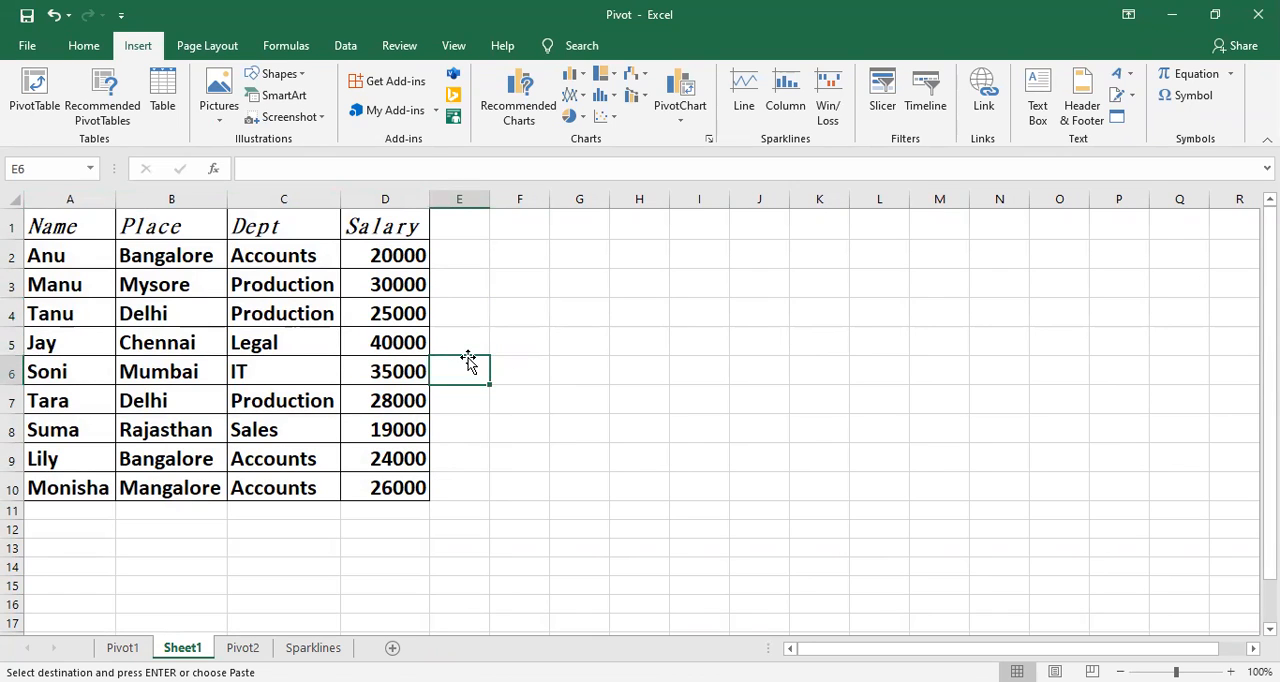
click(458, 390)
Step: Try converting the range A1:D10 into a table with the headers option off, and undo the conversion
drag(102, 225, 414, 490)
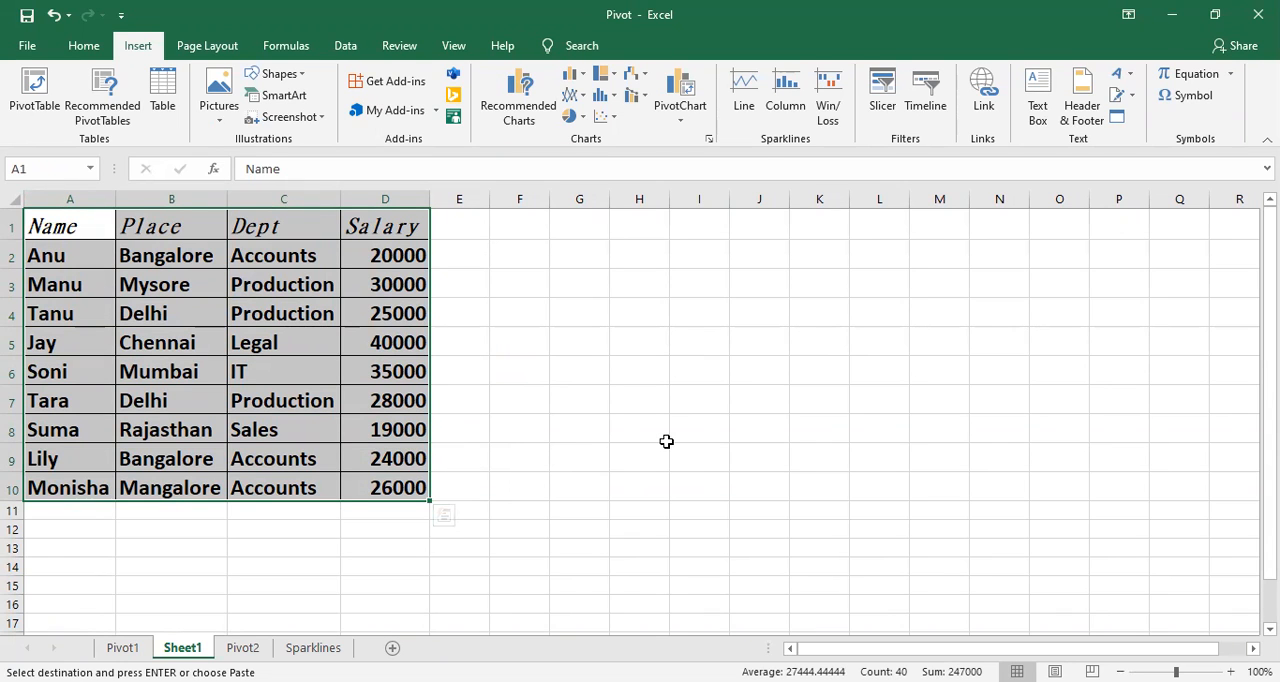
key(ctrl+t)
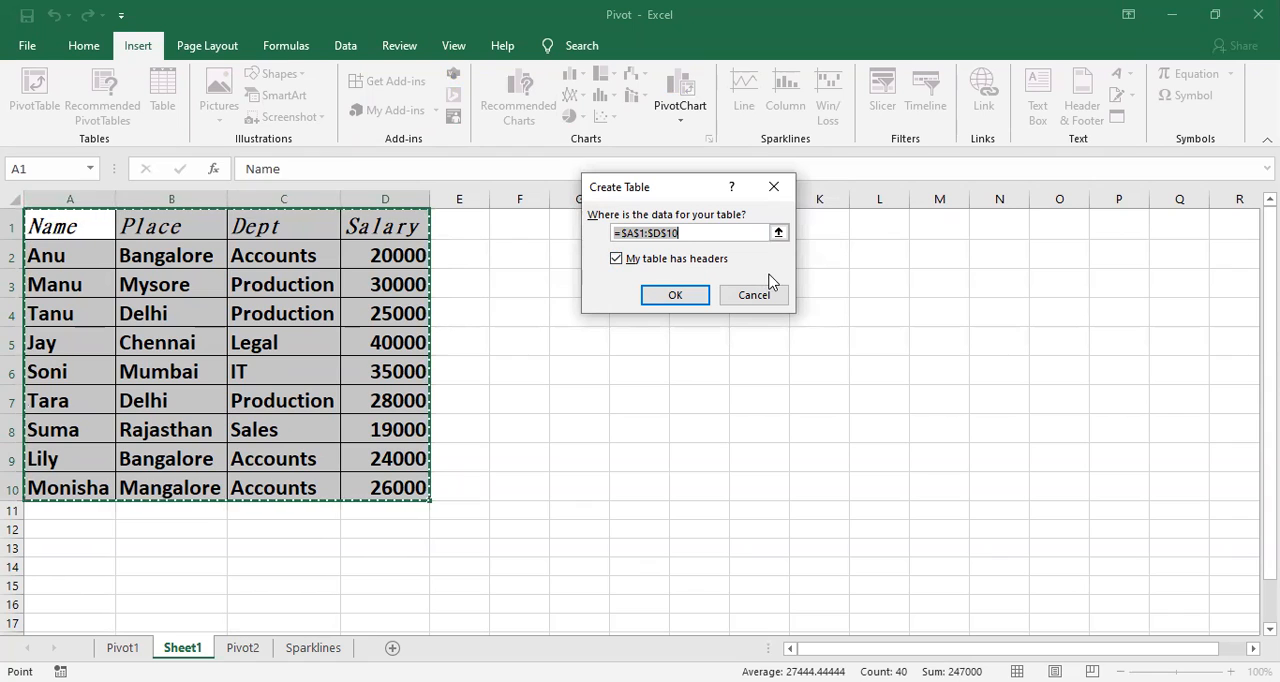
click(616, 259)
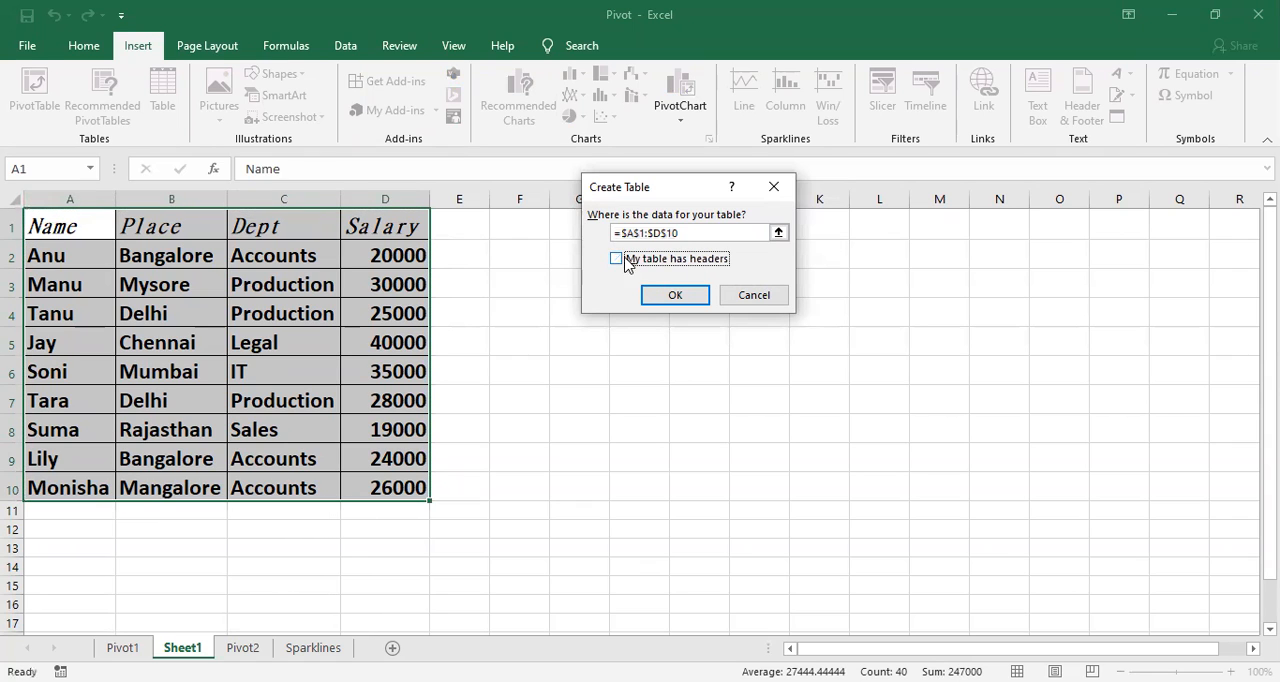
click(670, 296)
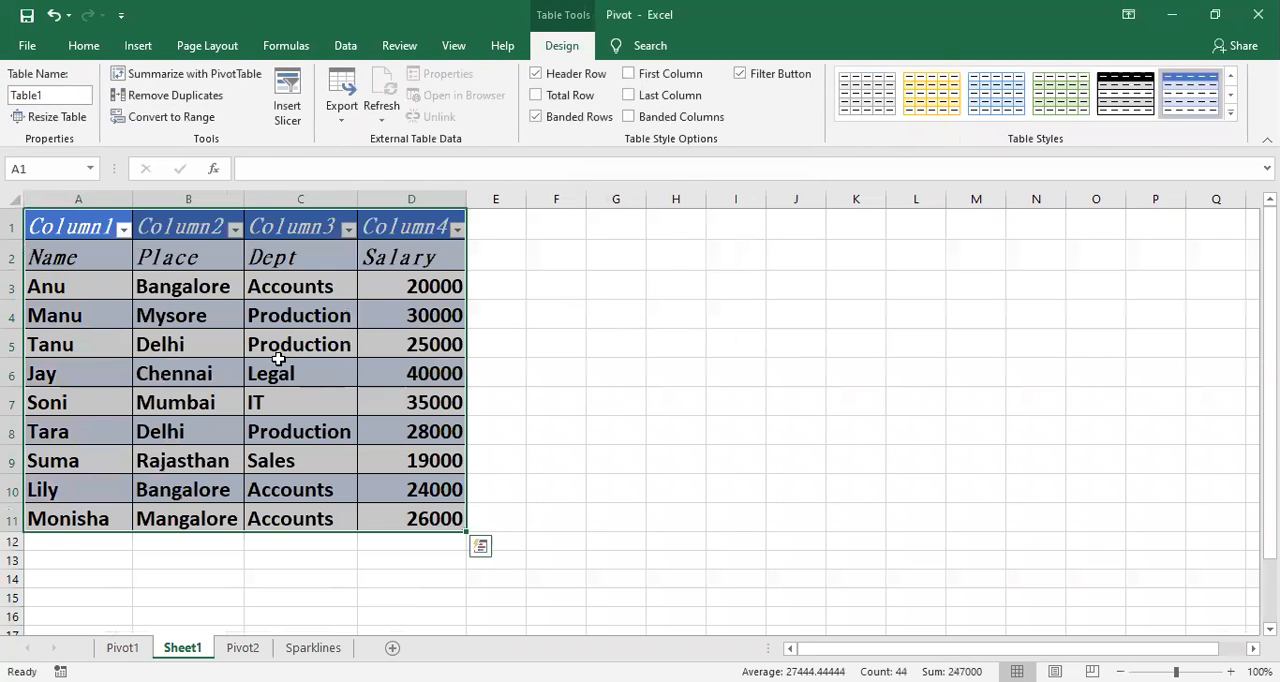
click(117, 281)
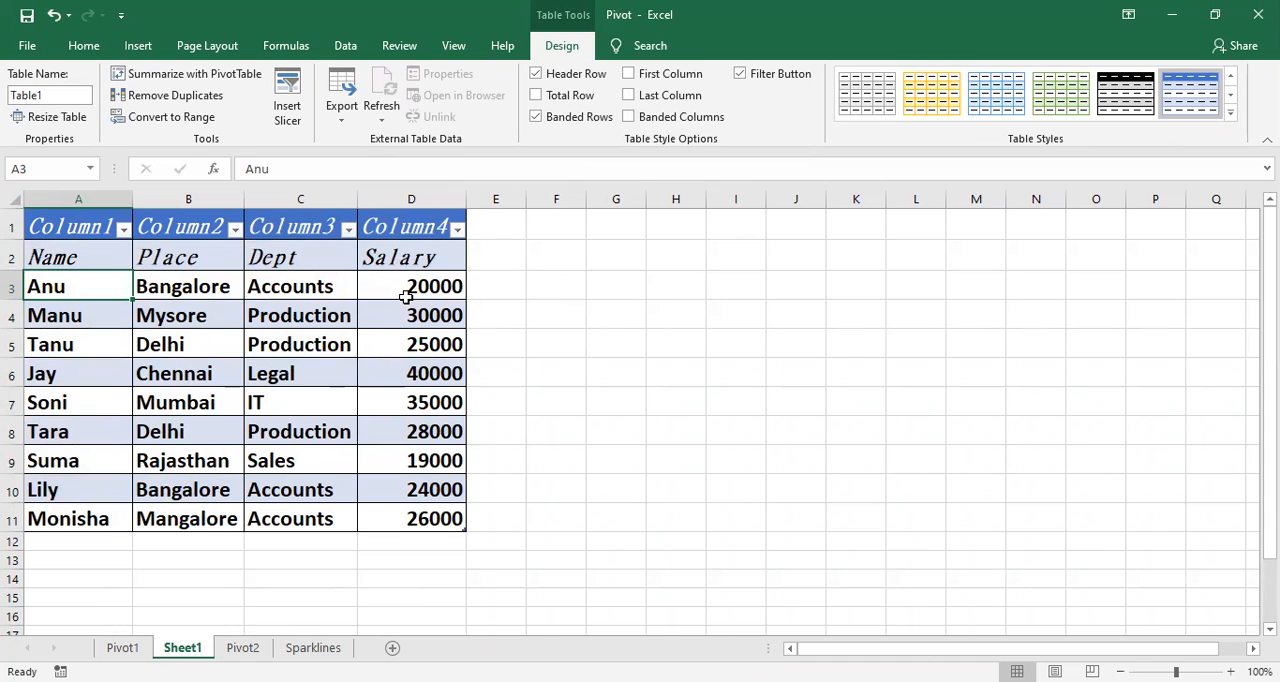
key(ctrl+z)
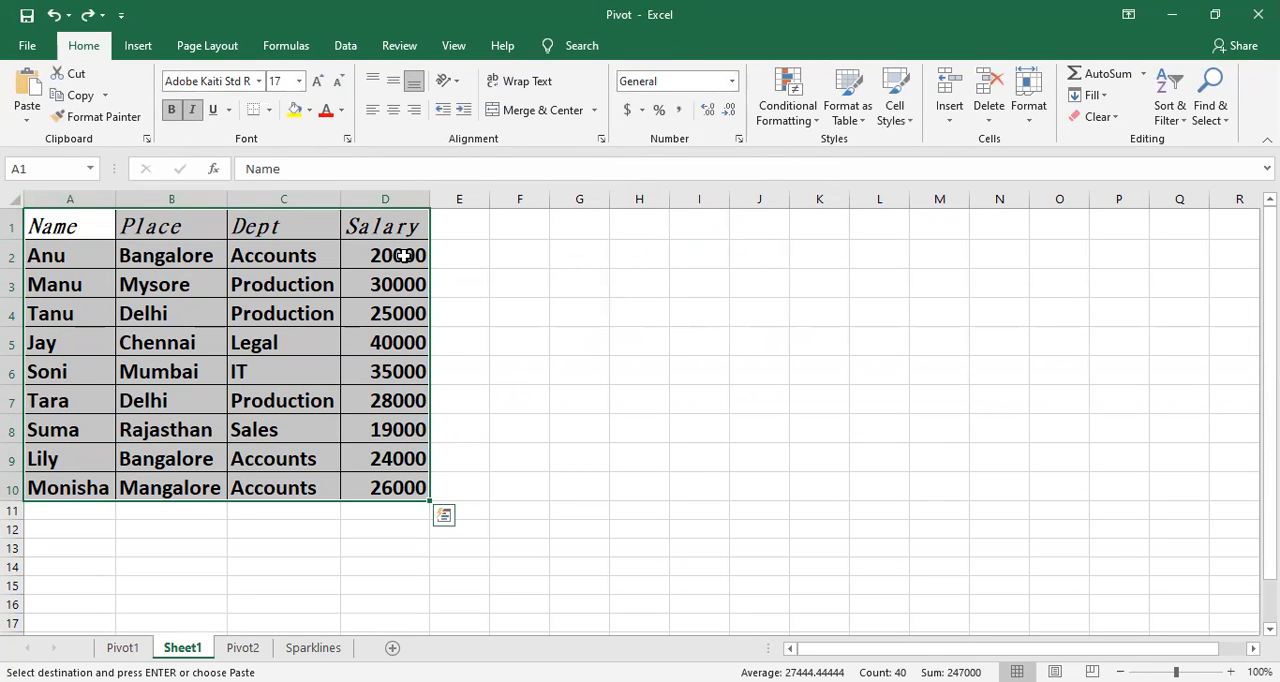
Step: Convert the range A1:D10 into a table using the first row as its headers
key(ctrl+t)
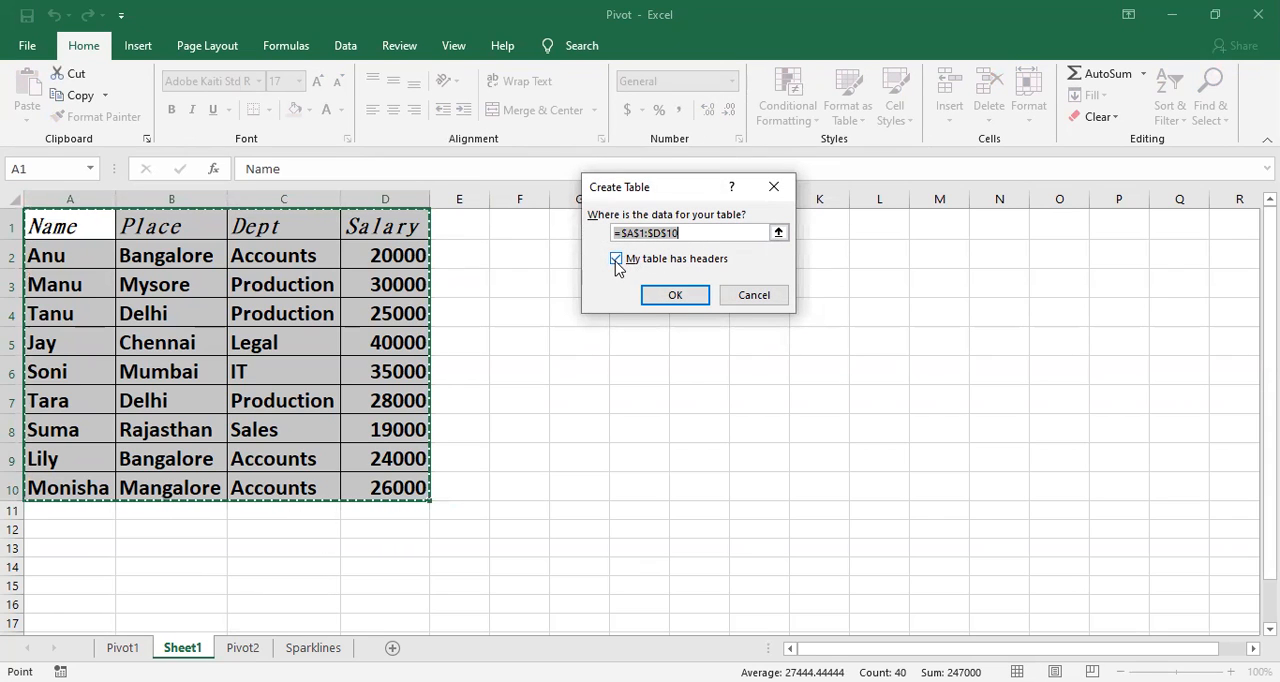
click(684, 293)
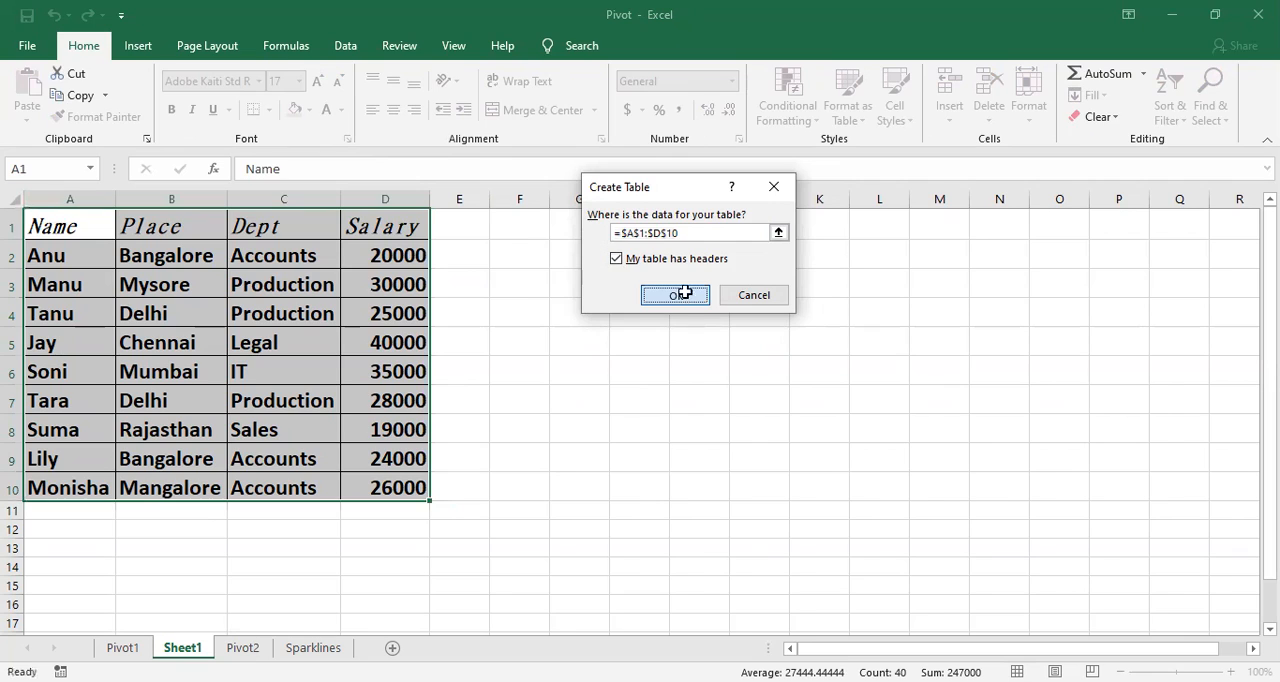
click(626, 374)
click(364, 361)
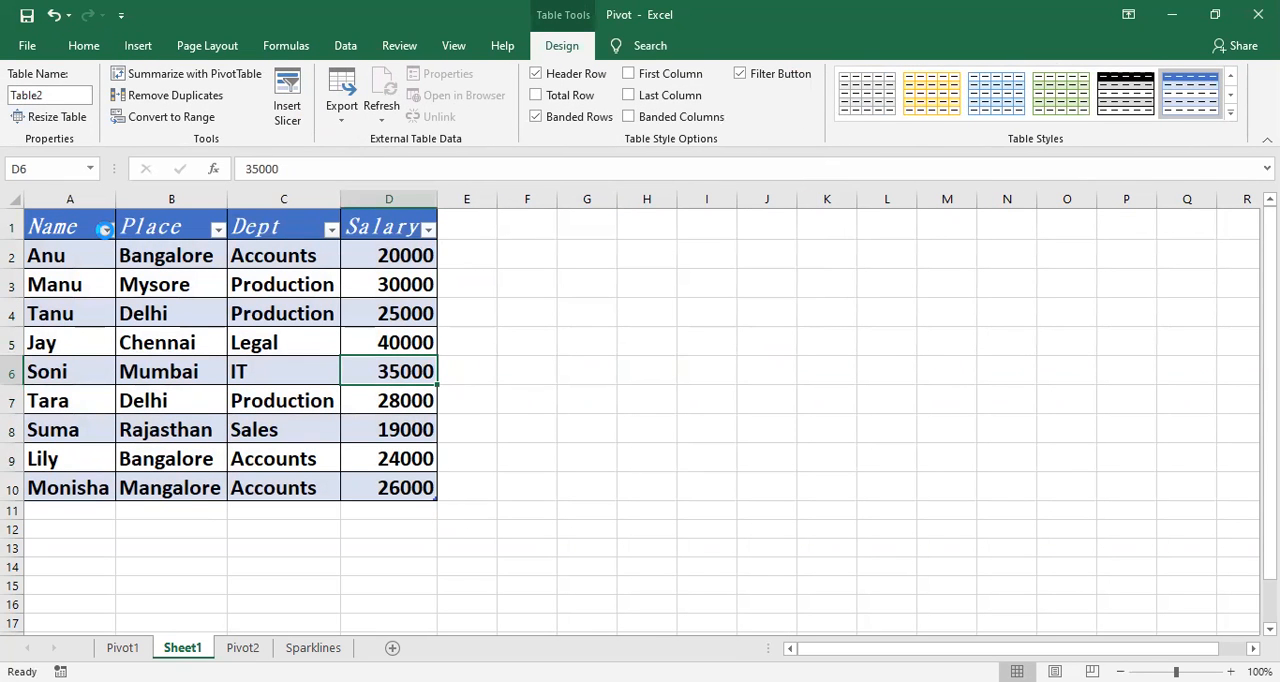
Step: View the sort and filter options of the table's Name column and close them without applying any
click(105, 229)
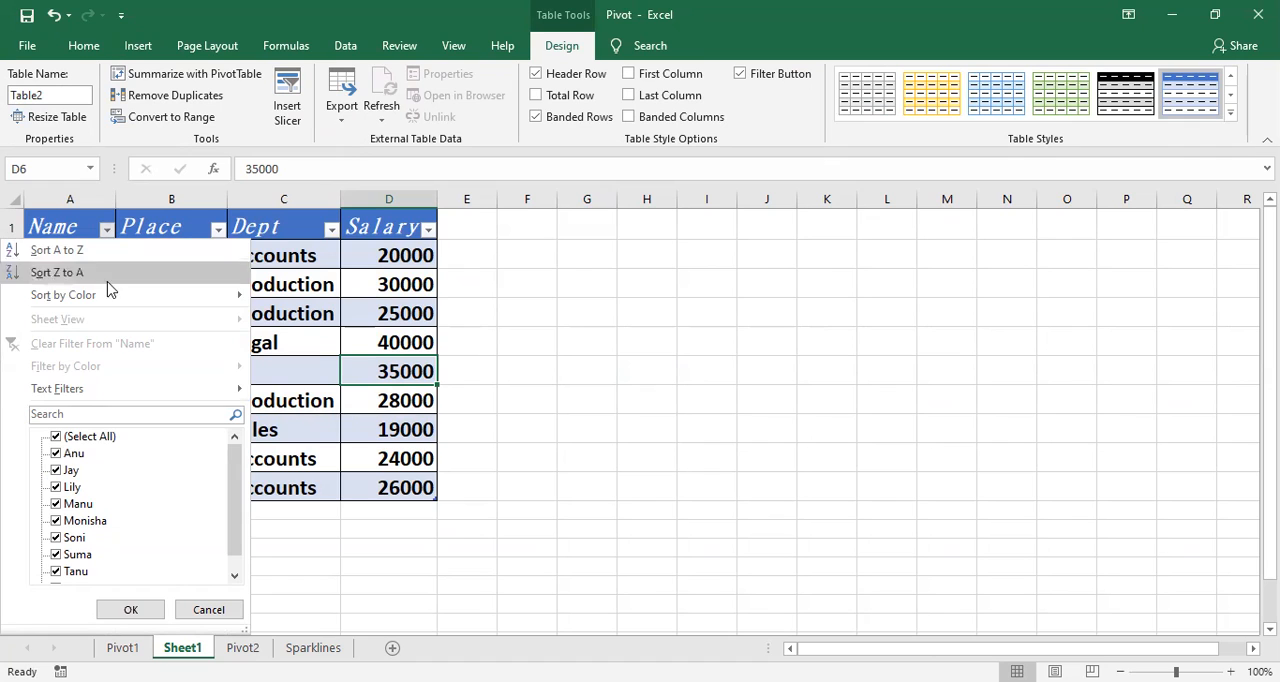
click(580, 338)
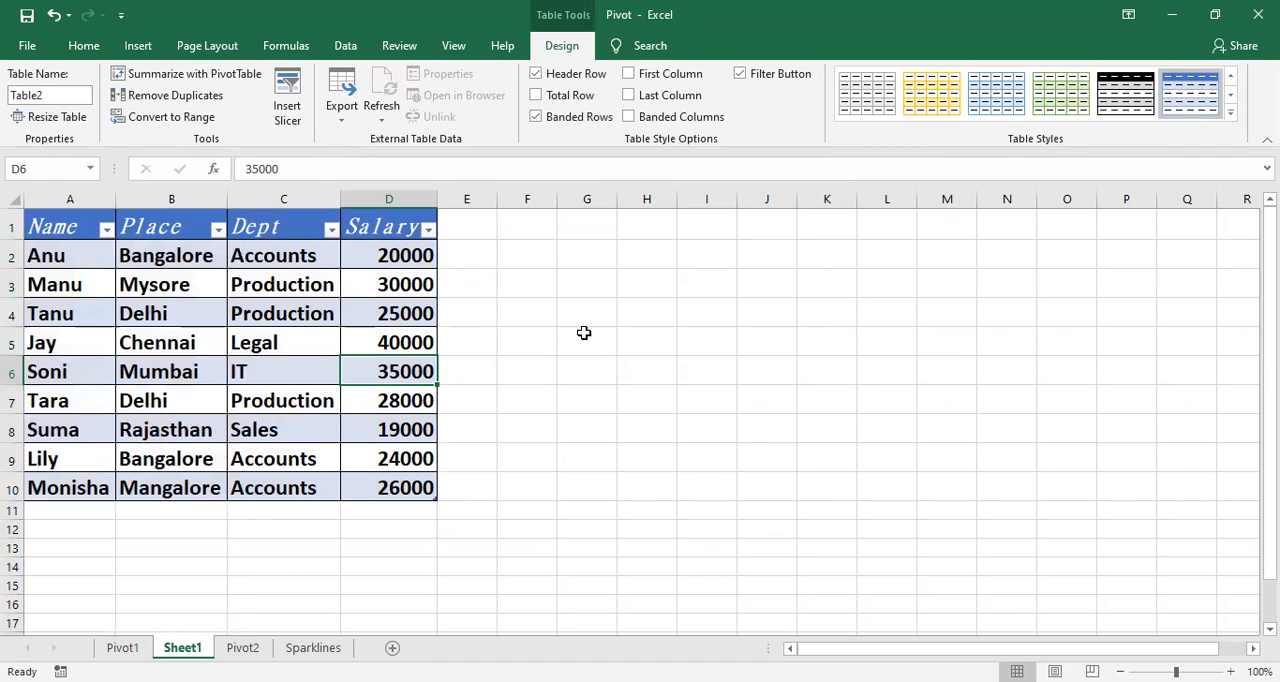
click(476, 478)
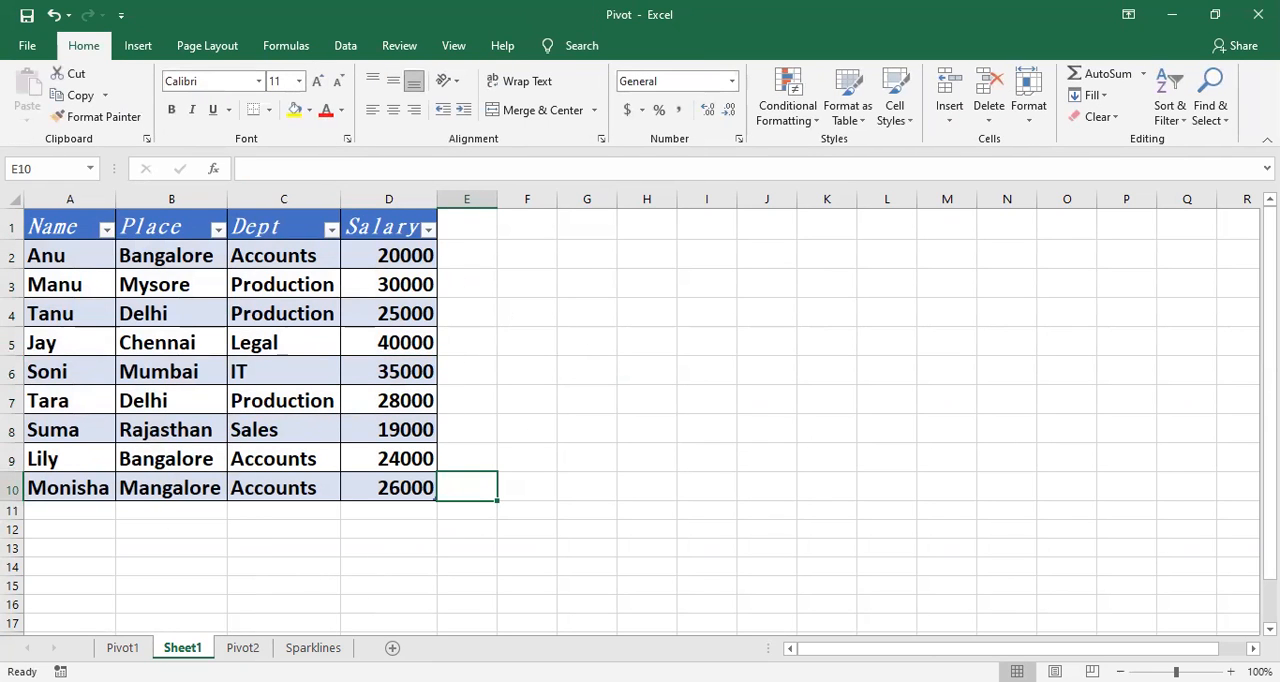
Step: Switch back to the Pivot1 worksheet and select salary cell E13
click(334, 360)
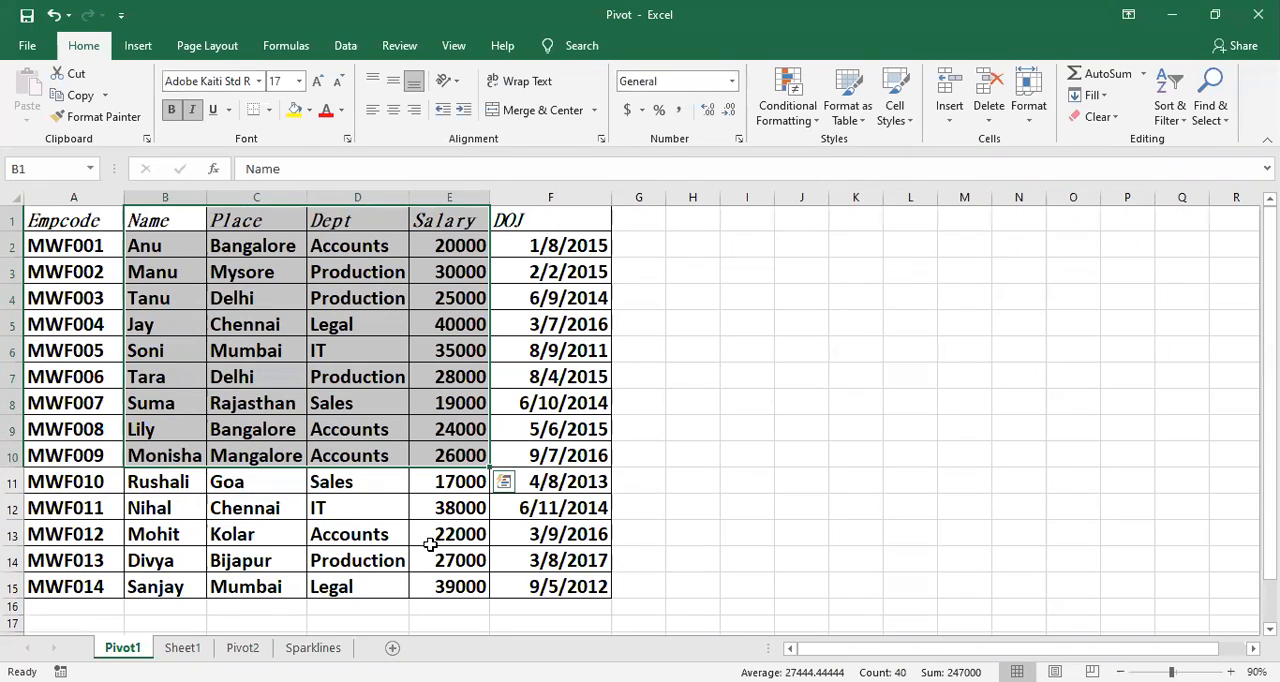
click(452, 530)
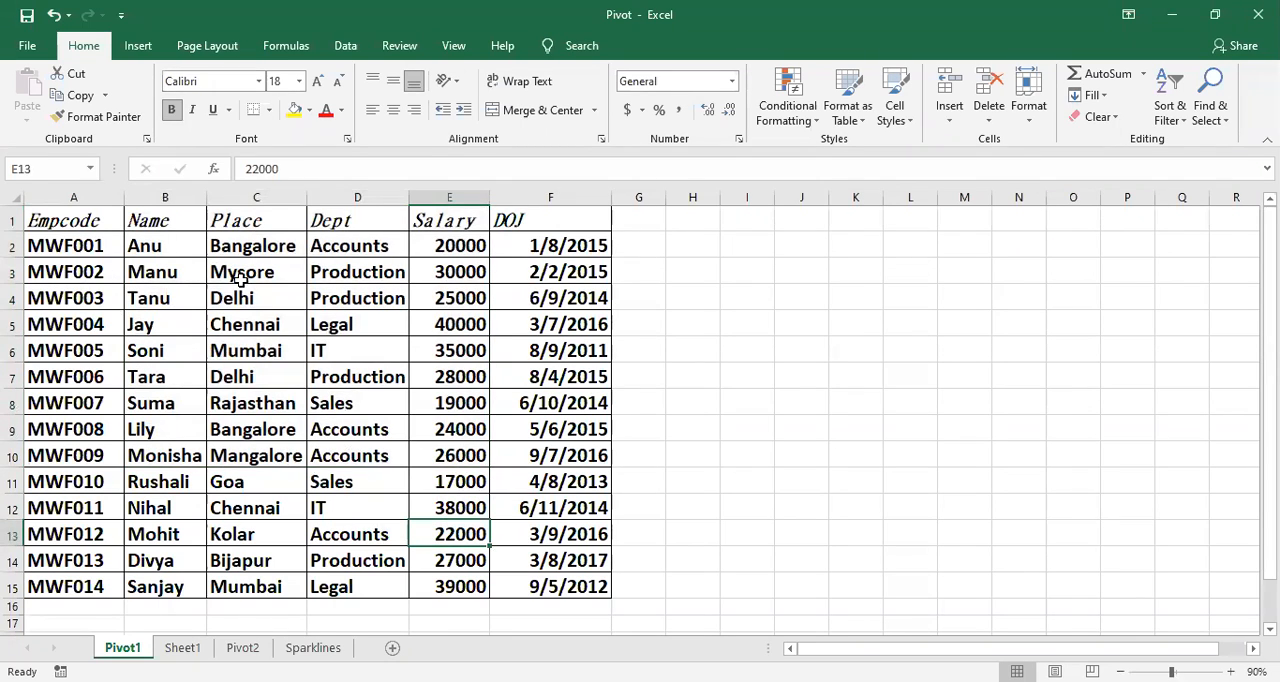
drag(63, 220, 514, 318)
click(572, 461)
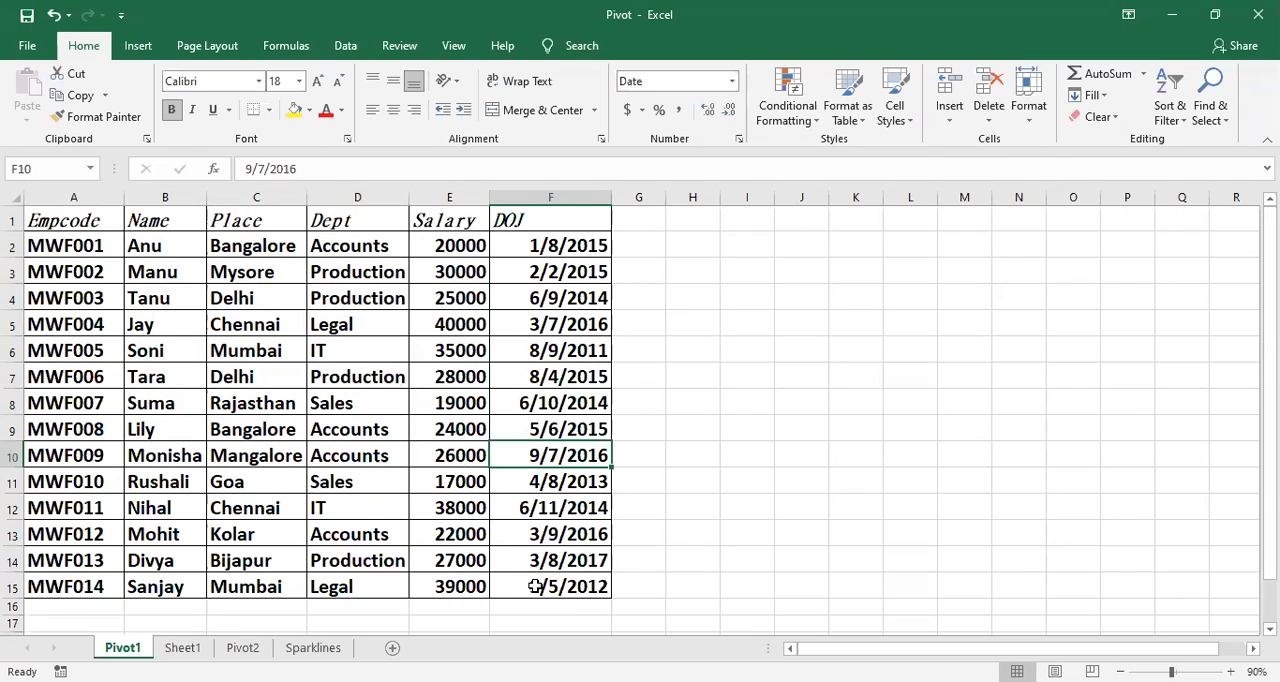
click(663, 540)
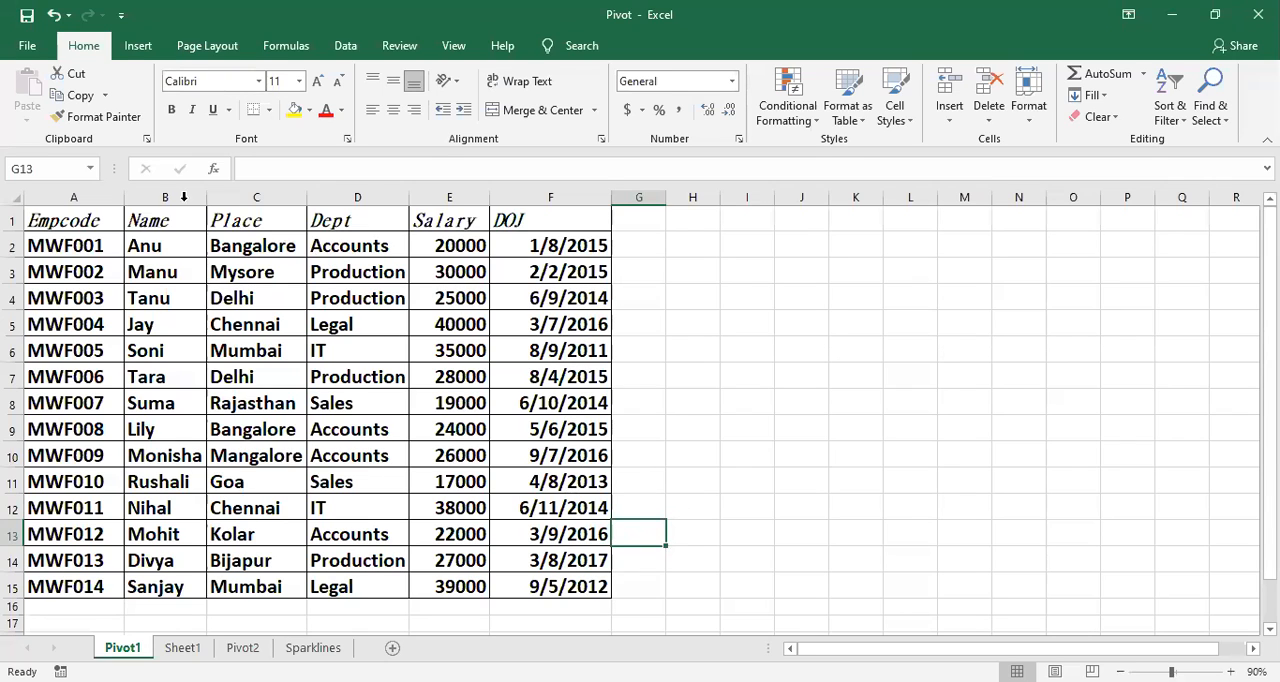
Step: Open the recommended PivotTables for the employee data A1:F15 and close them without inserting one
drag(76, 218, 601, 597)
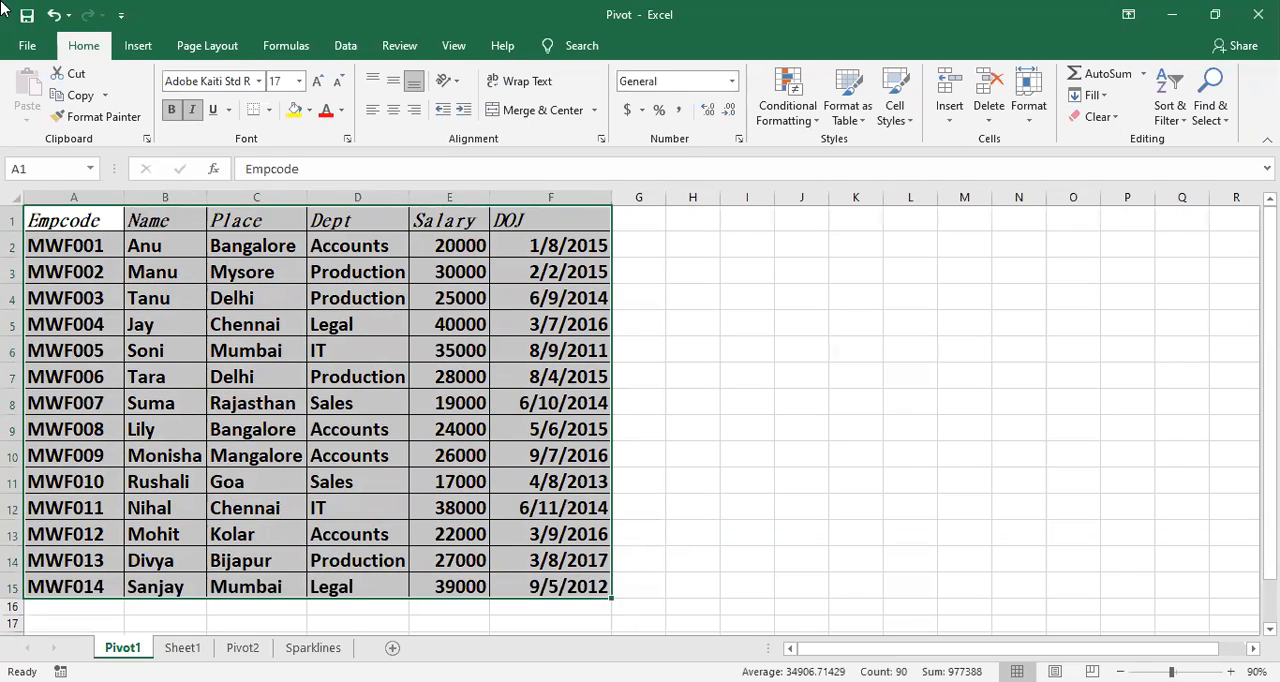
click(137, 46)
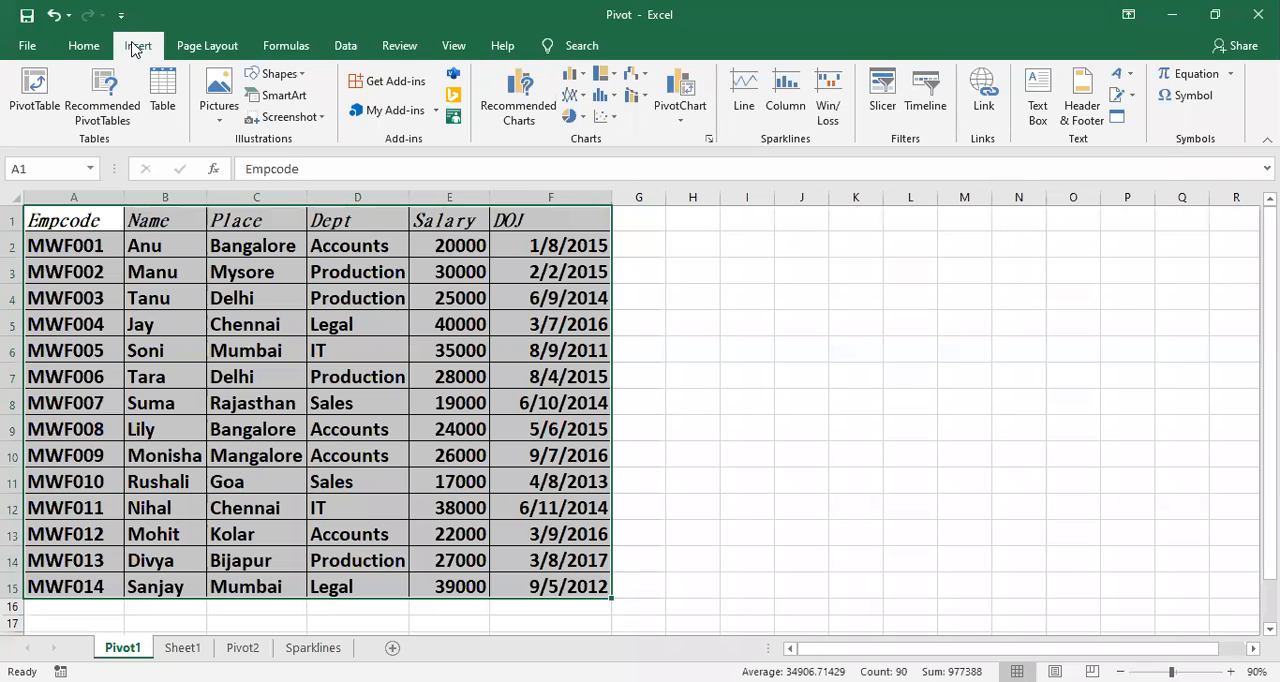
click(113, 90)
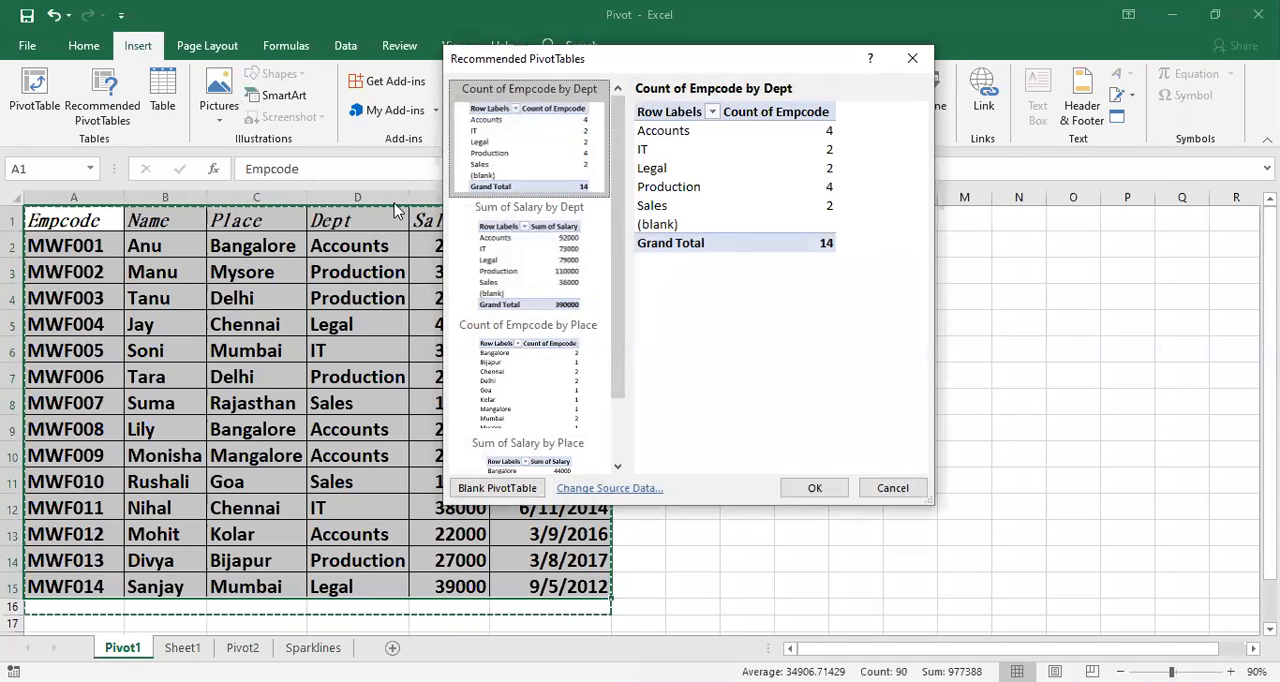
click(911, 57)
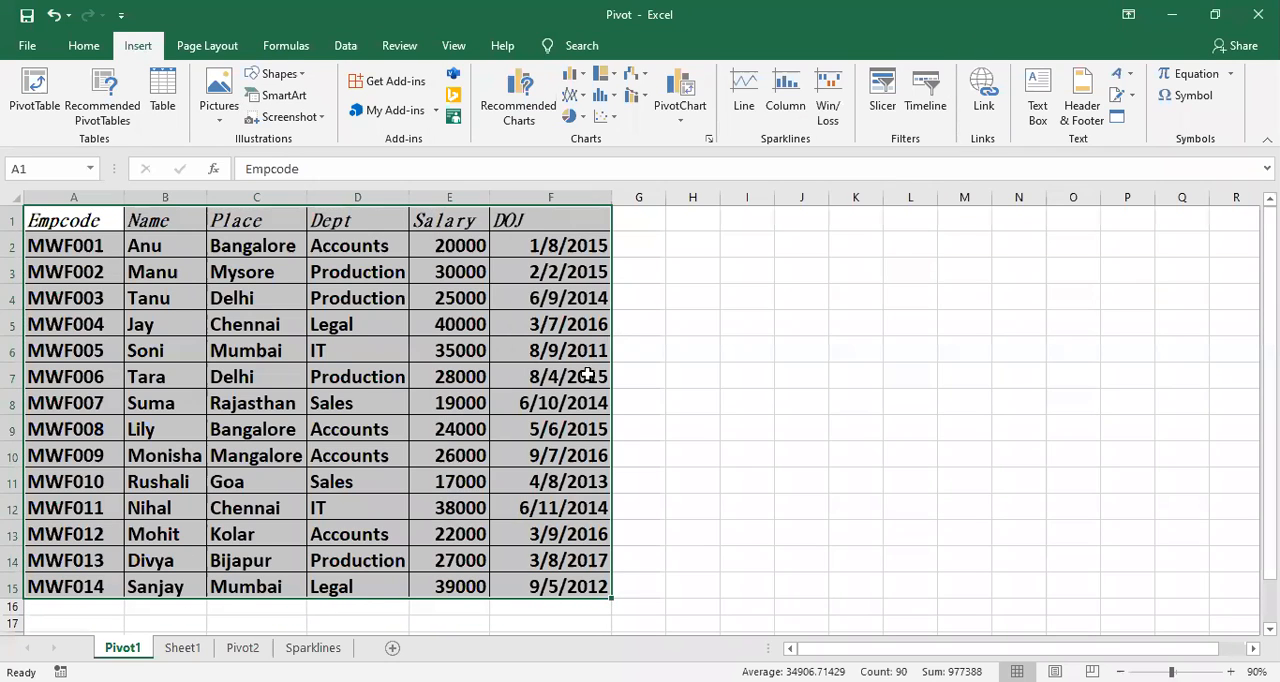
Step: Increase the height of the empty row 16 below the employee data
click(678, 480)
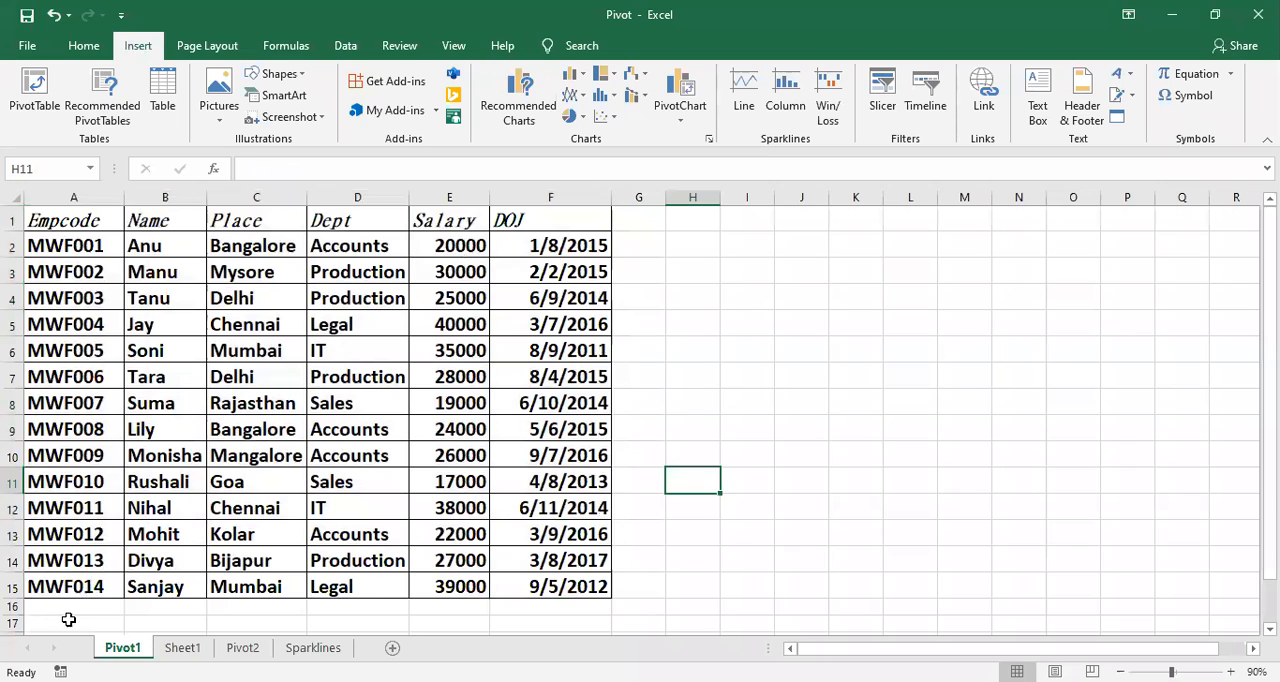
drag(22, 614, 22, 632)
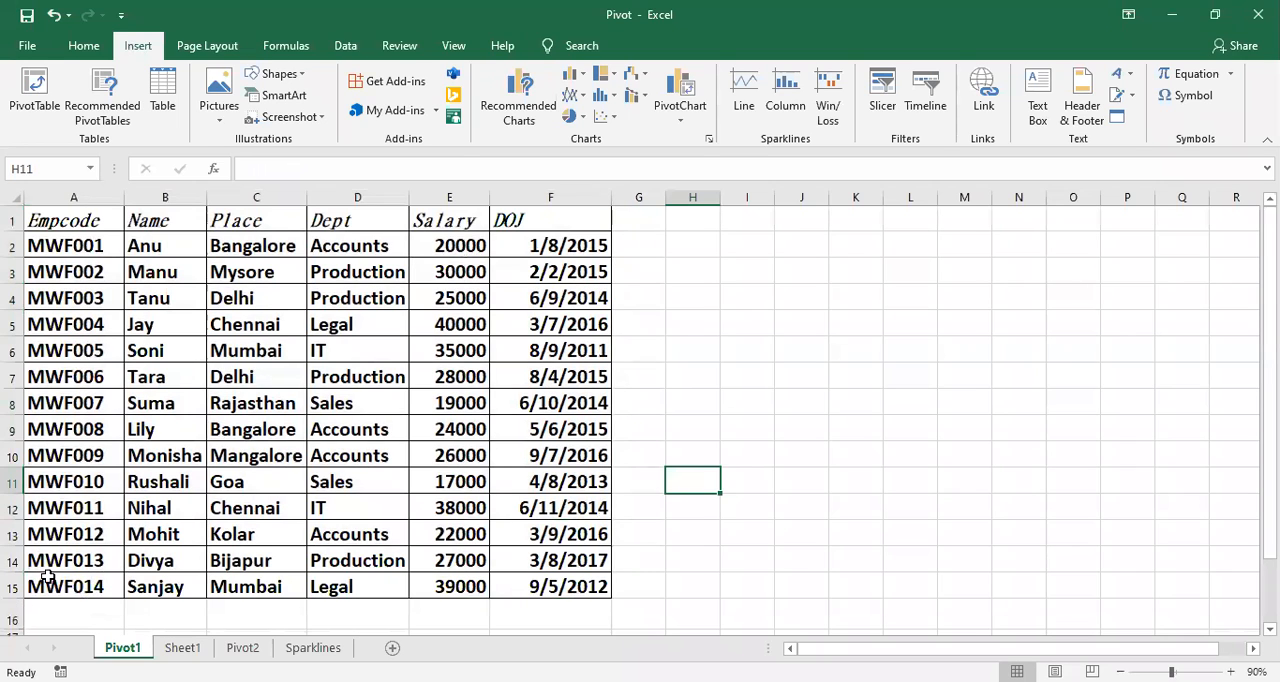
click(36, 587)
Step: Preview the recommended PivotTables for A1:F15, comparing salary sums by Dept and Place and Empcode count by Place, and cancel without inserting
drag(40, 221, 565, 587)
click(112, 106)
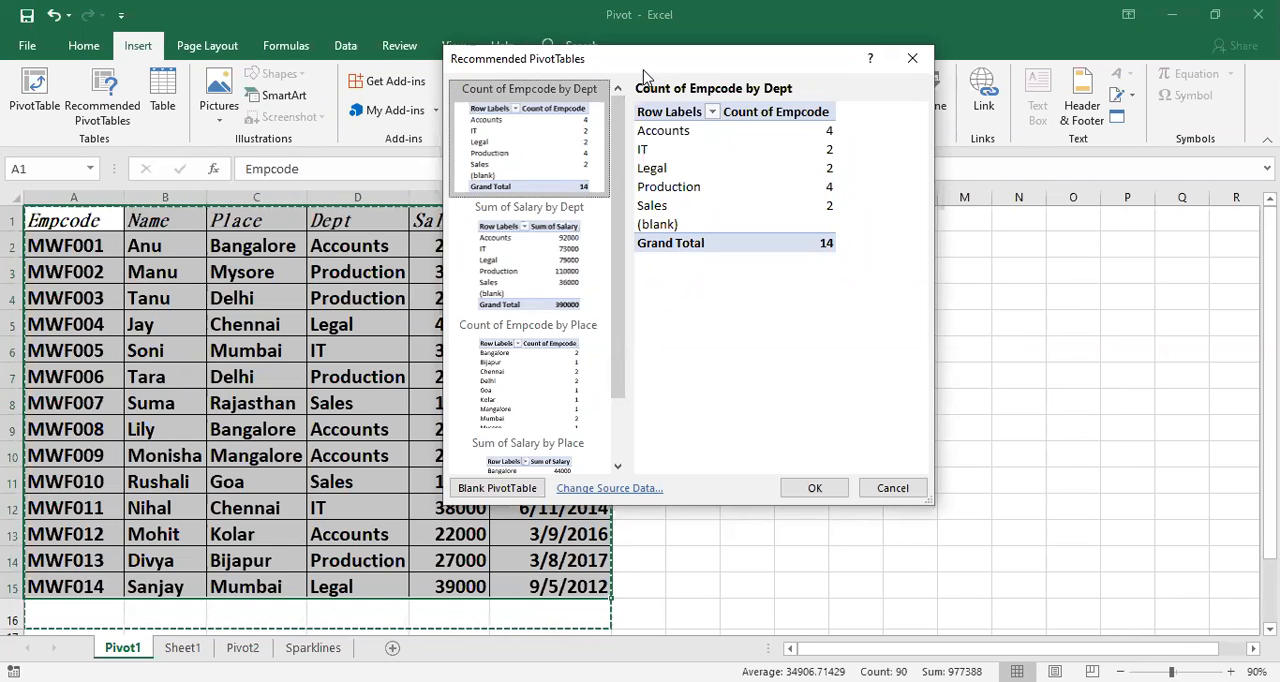
drag(805, 65, 973, 55)
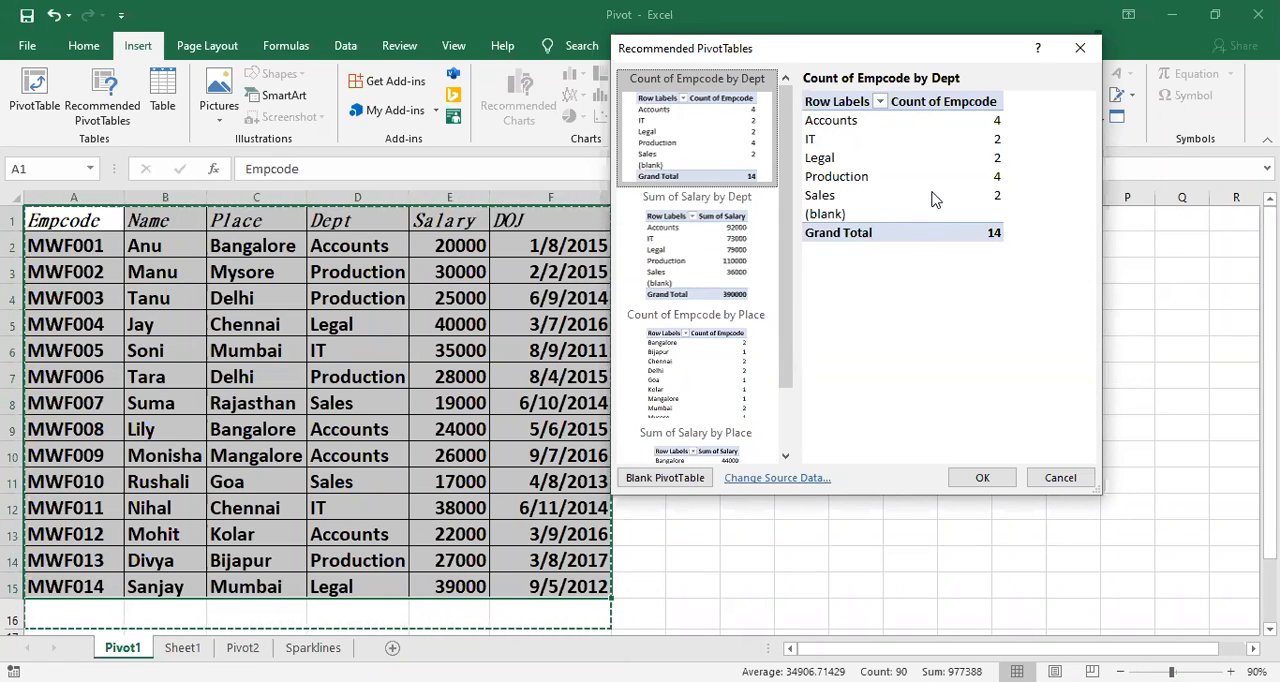
click(696, 256)
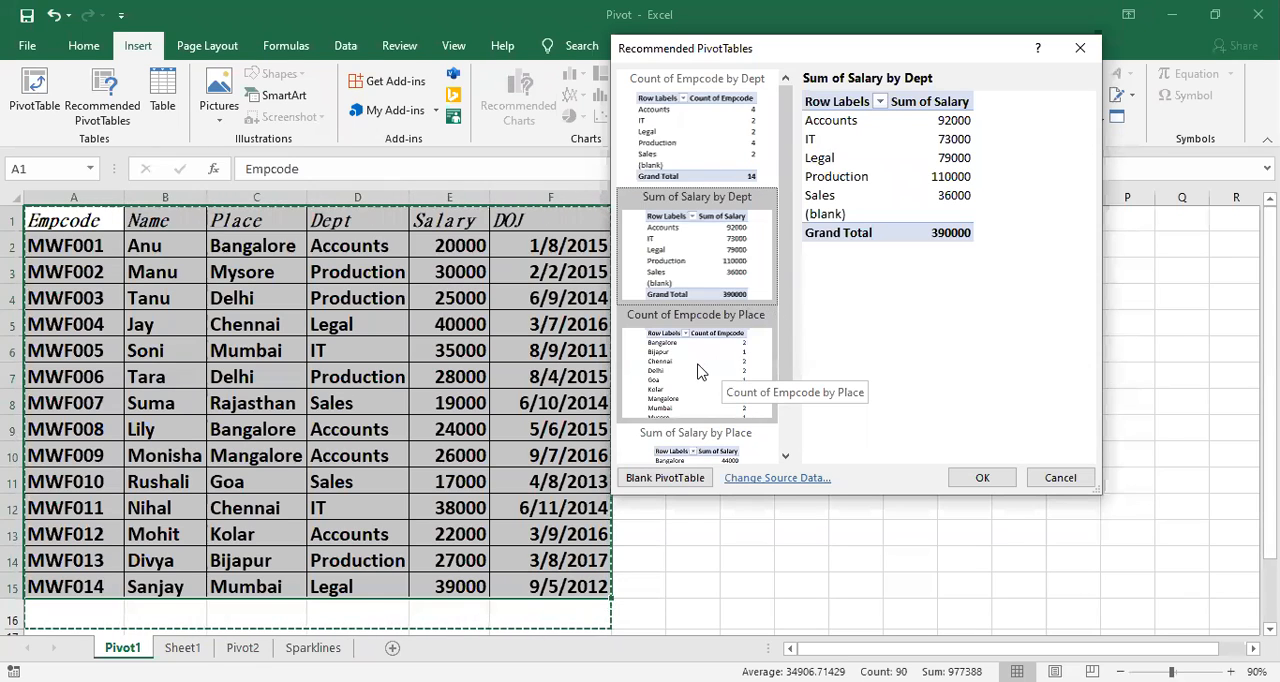
scroll(712, 368, down, 1)
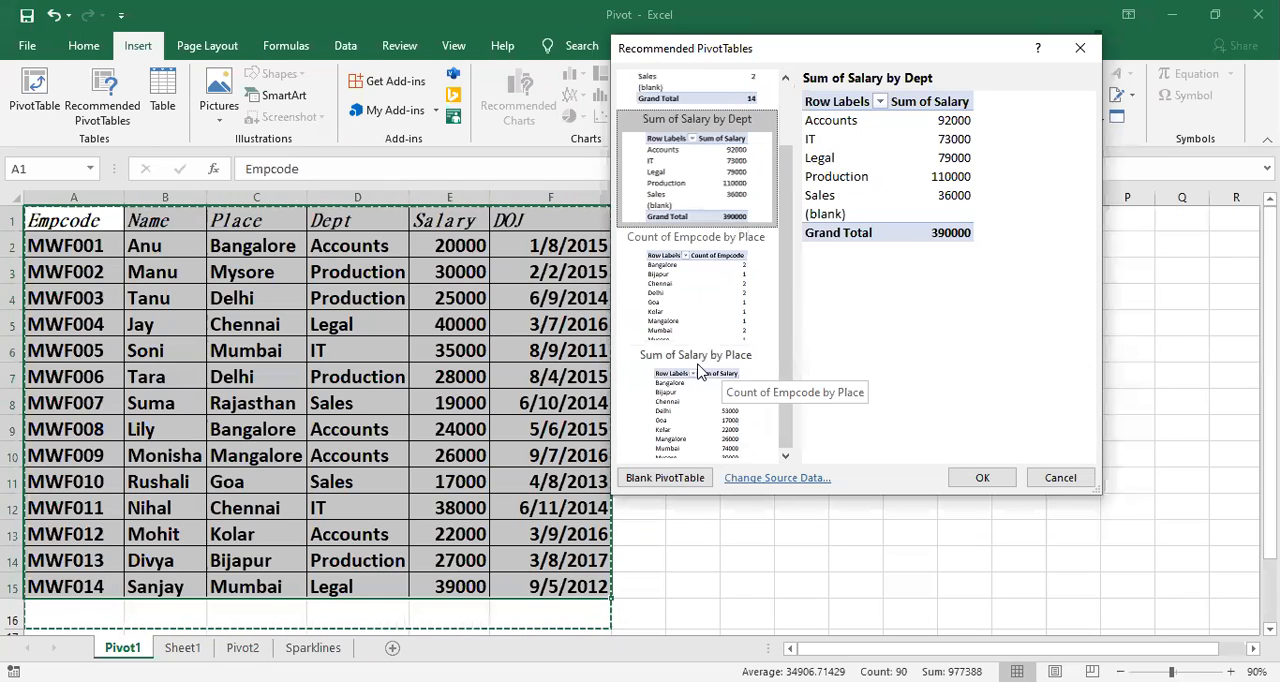
click(712, 288)
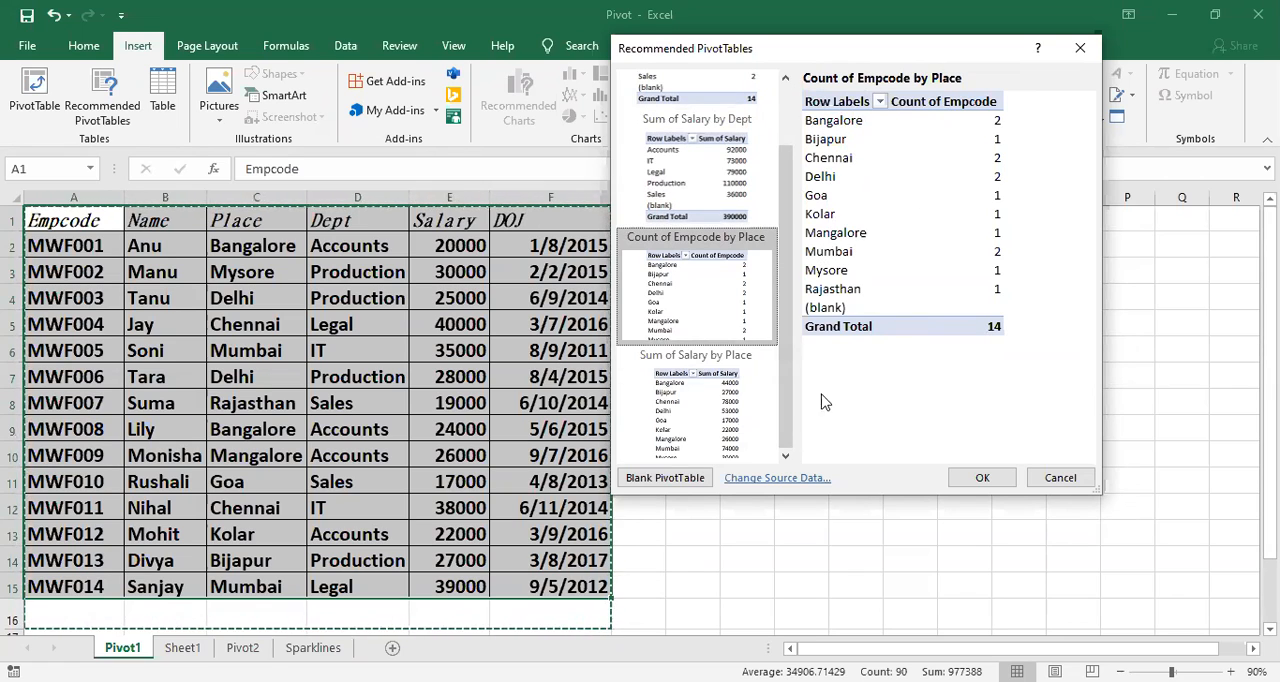
click(715, 425)
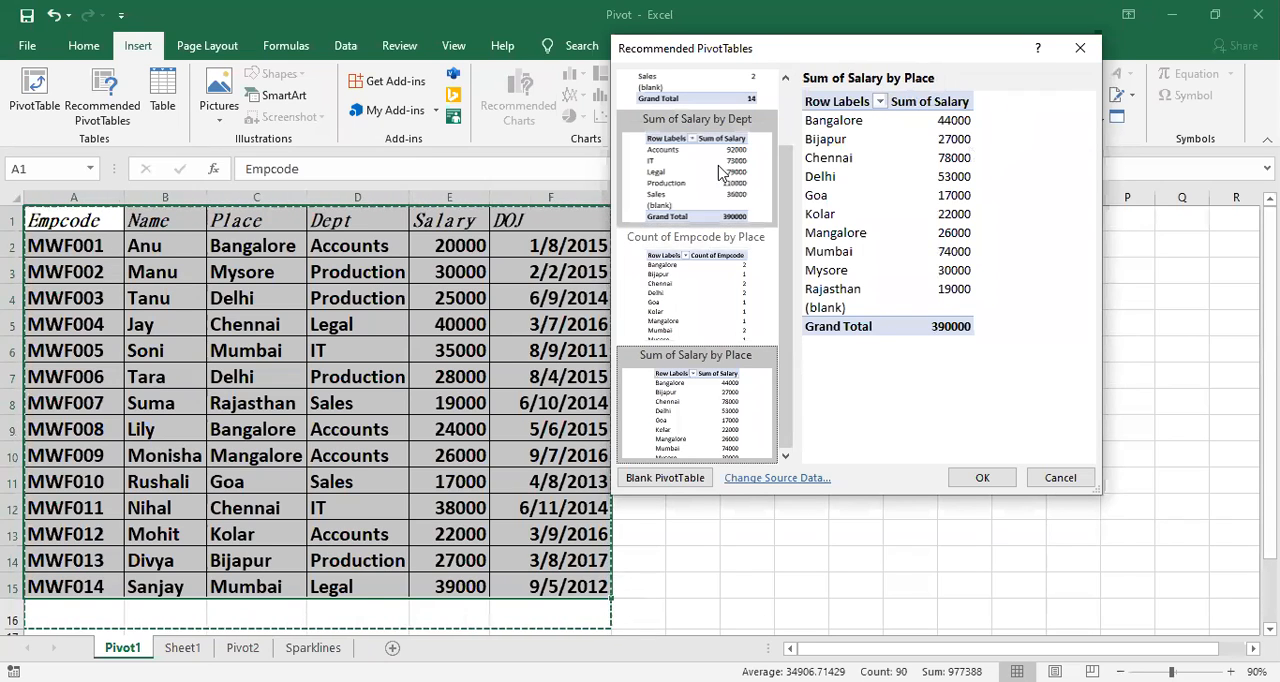
click(704, 165)
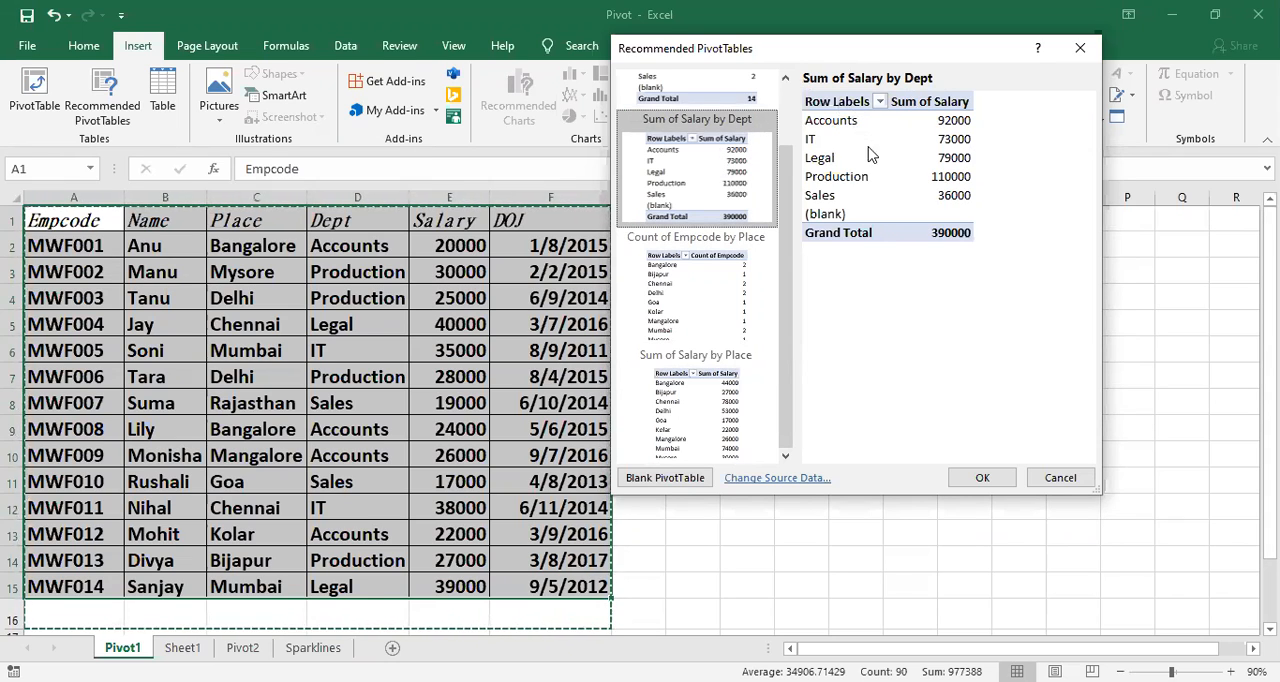
click(704, 428)
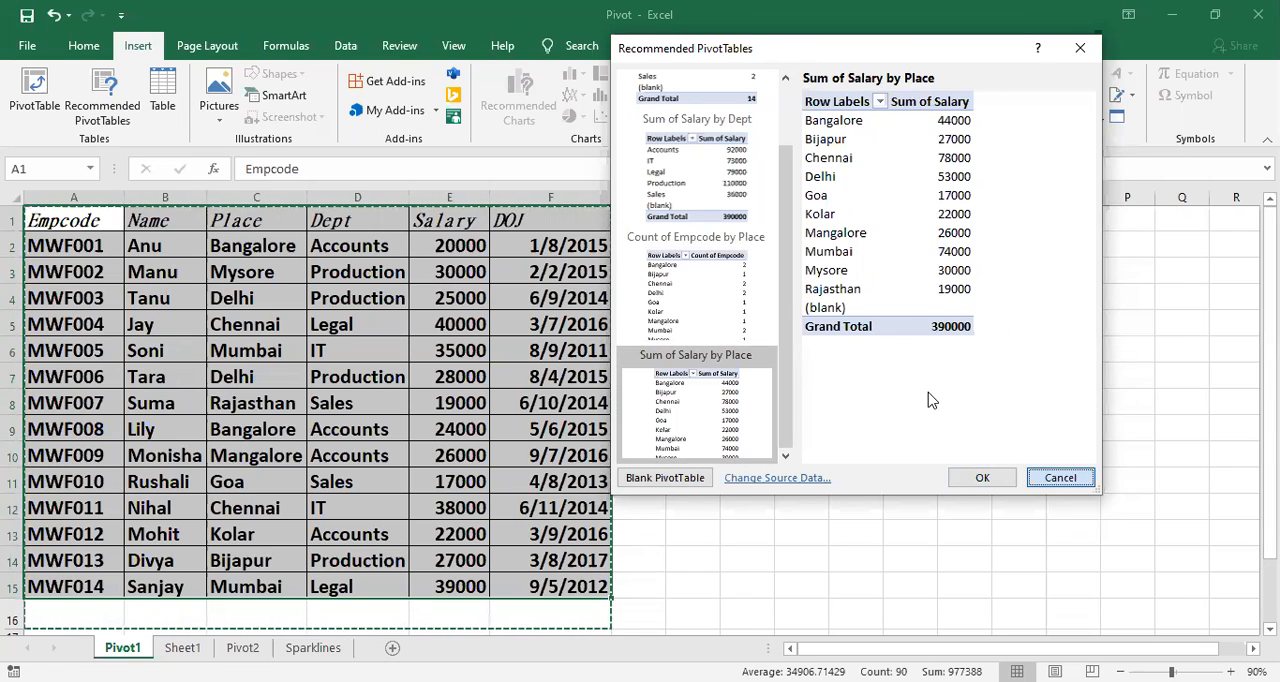
key(Escape)
click(441, 435)
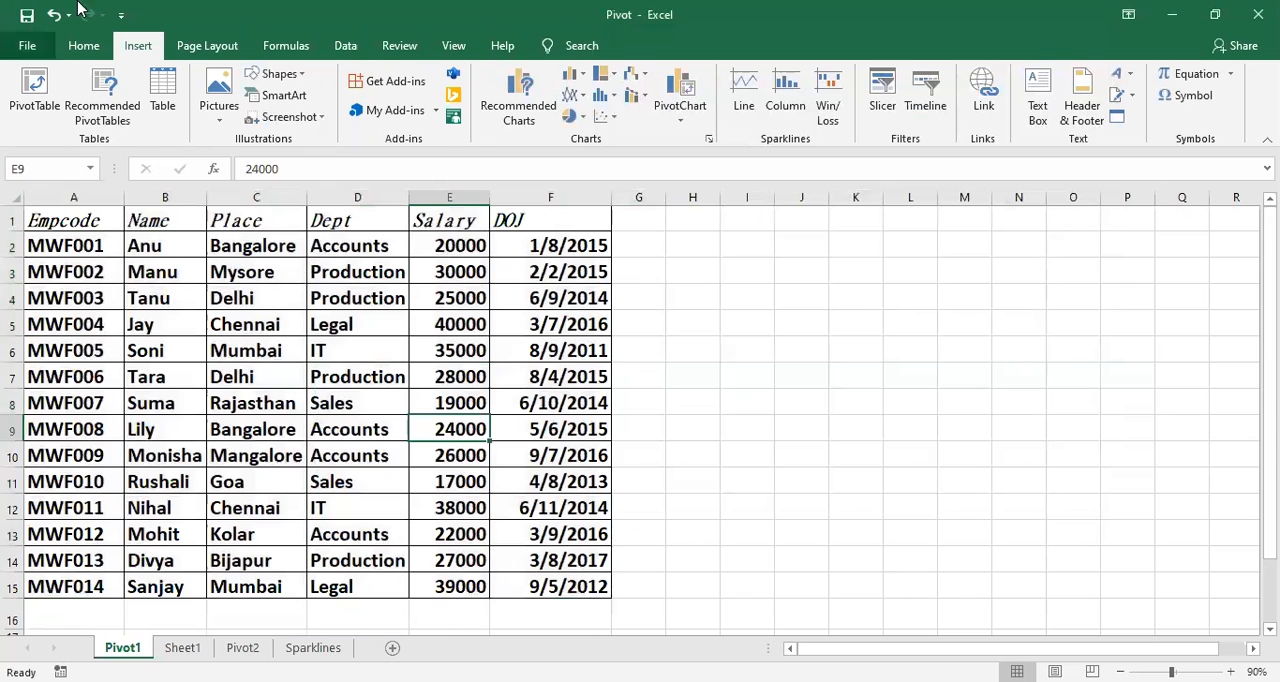
Step: Create a PivotTable from the range A1:F15, placed on the existing Pivot1 worksheet at cell A40
scroll(97, 613, down, 2)
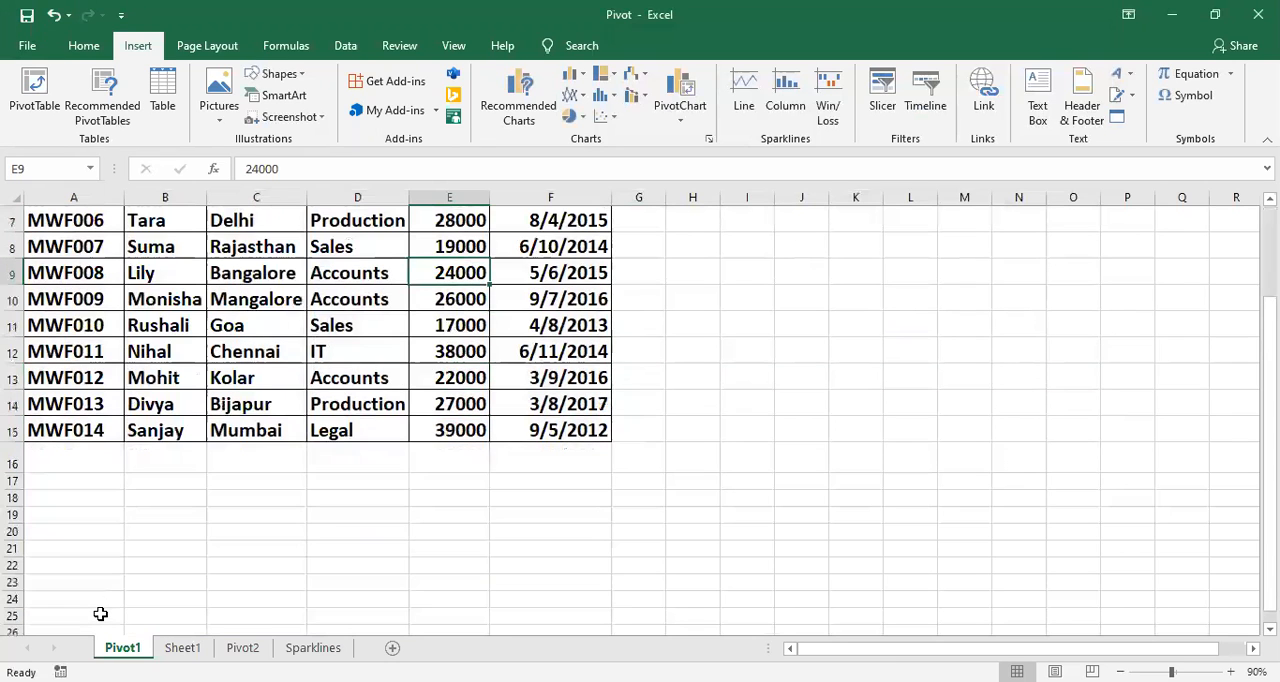
scroll(100, 615, up, 2)
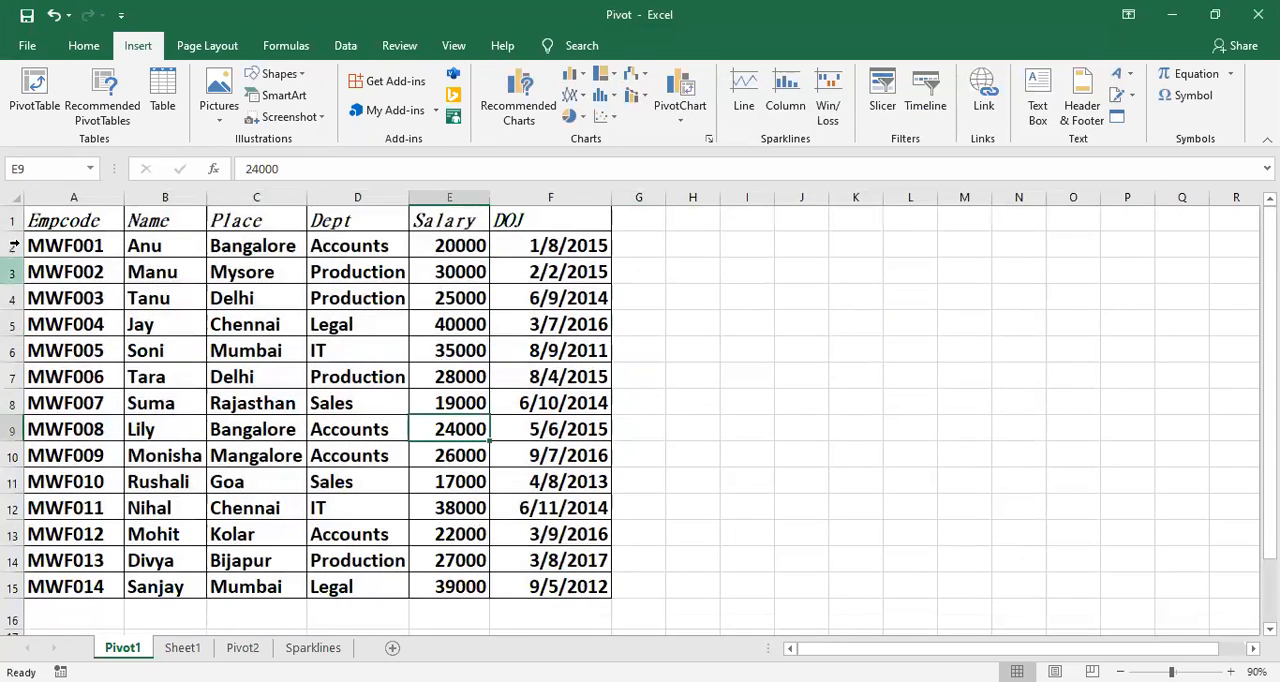
drag(75, 228, 572, 588)
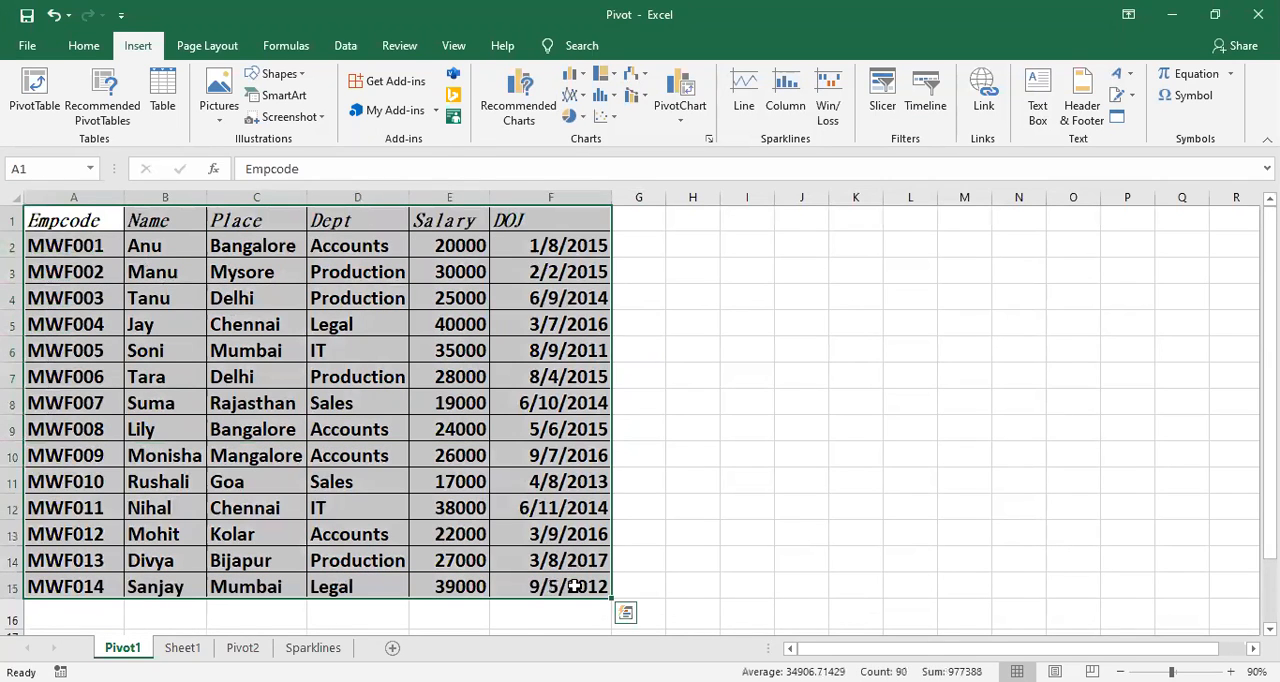
click(36, 108)
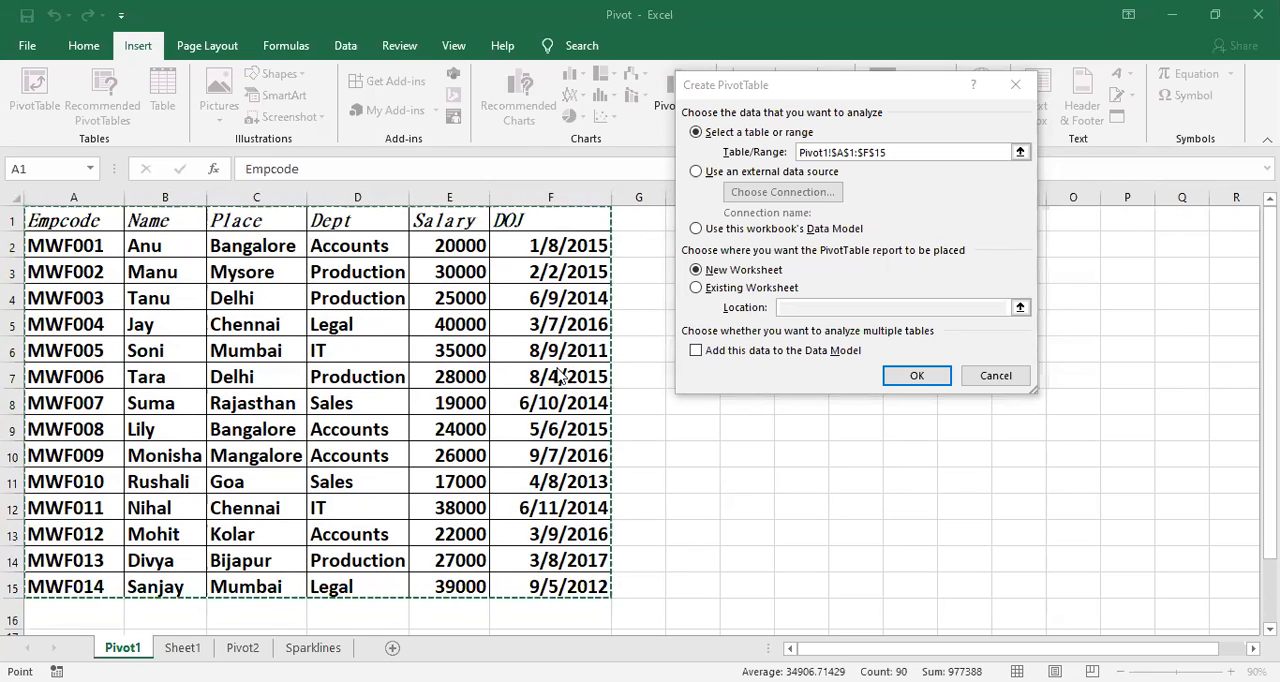
click(696, 289)
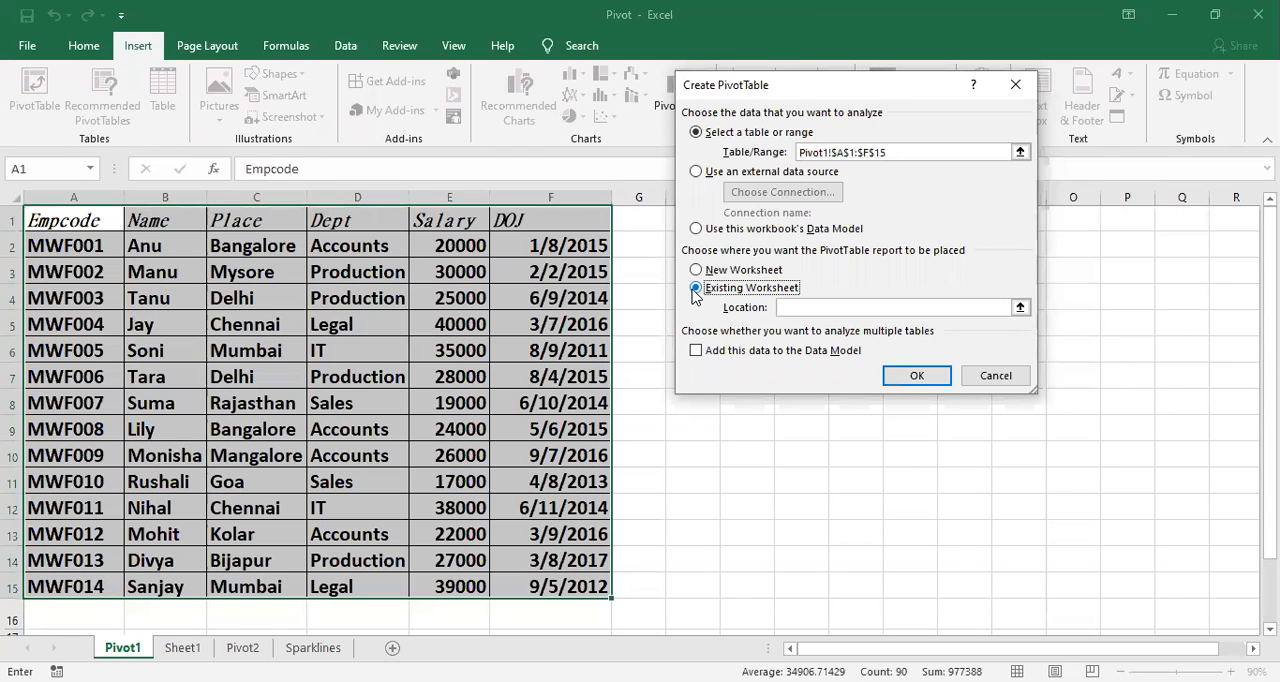
click(787, 310)
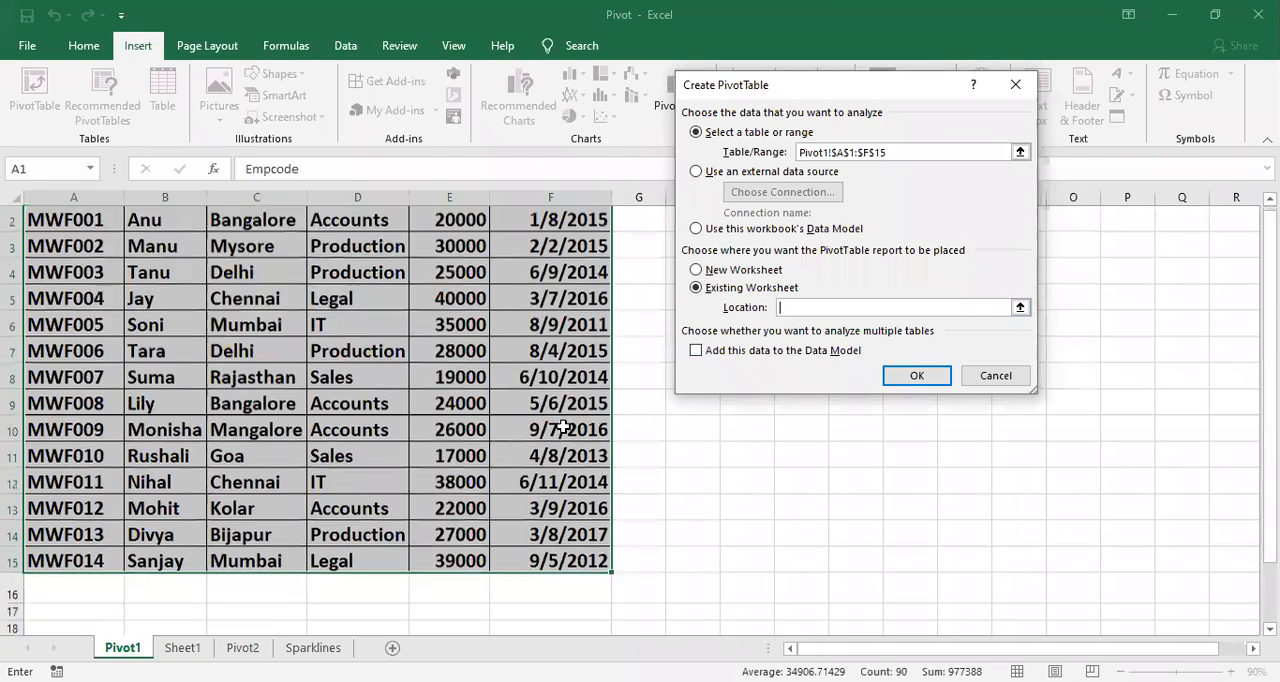
scroll(520, 418, down, 8)
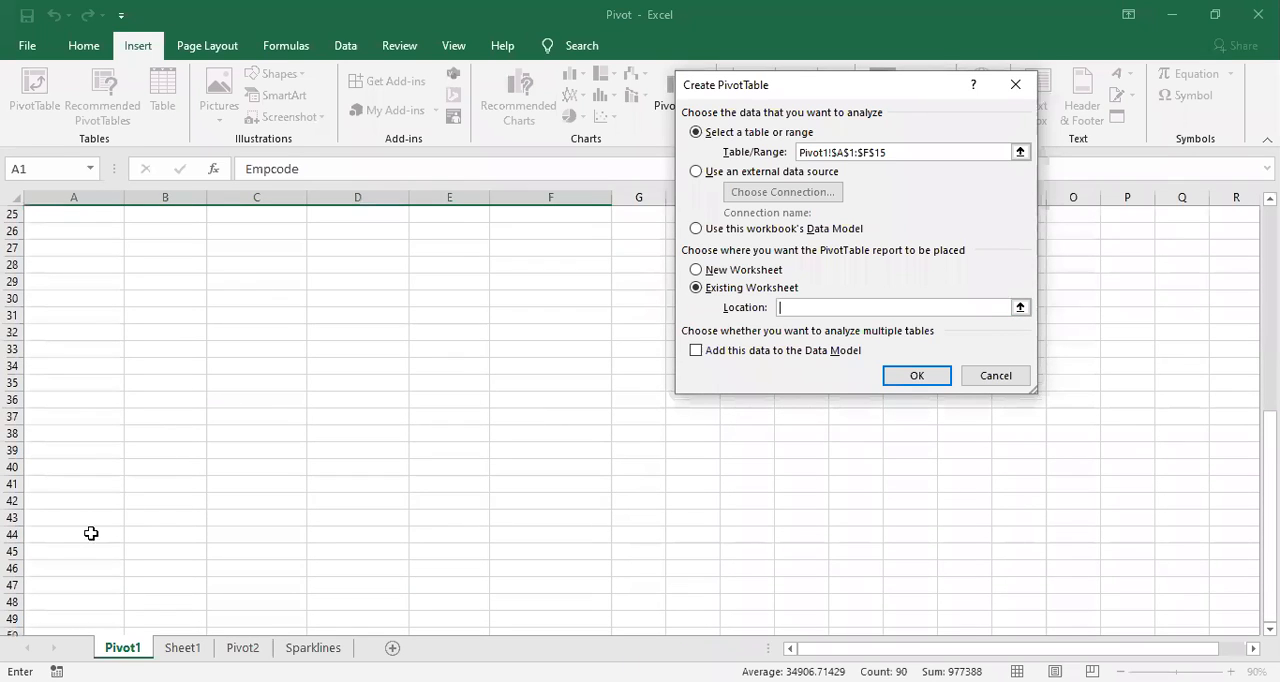
click(64, 470)
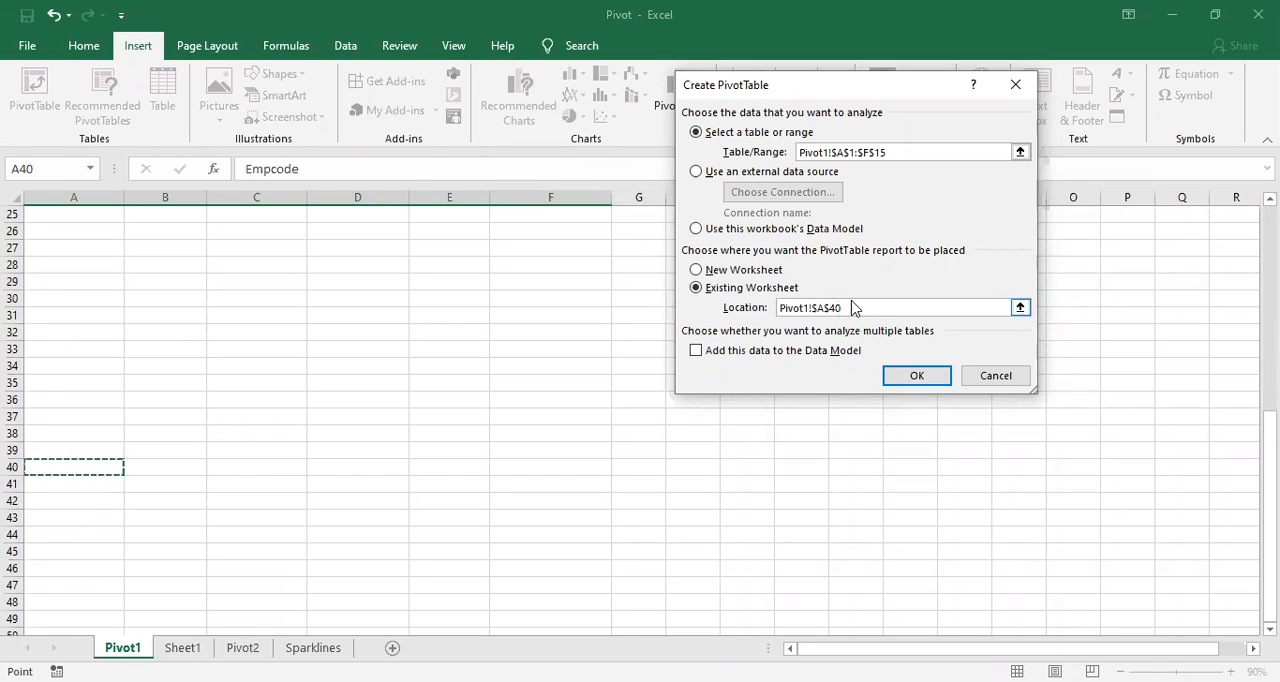
click(917, 378)
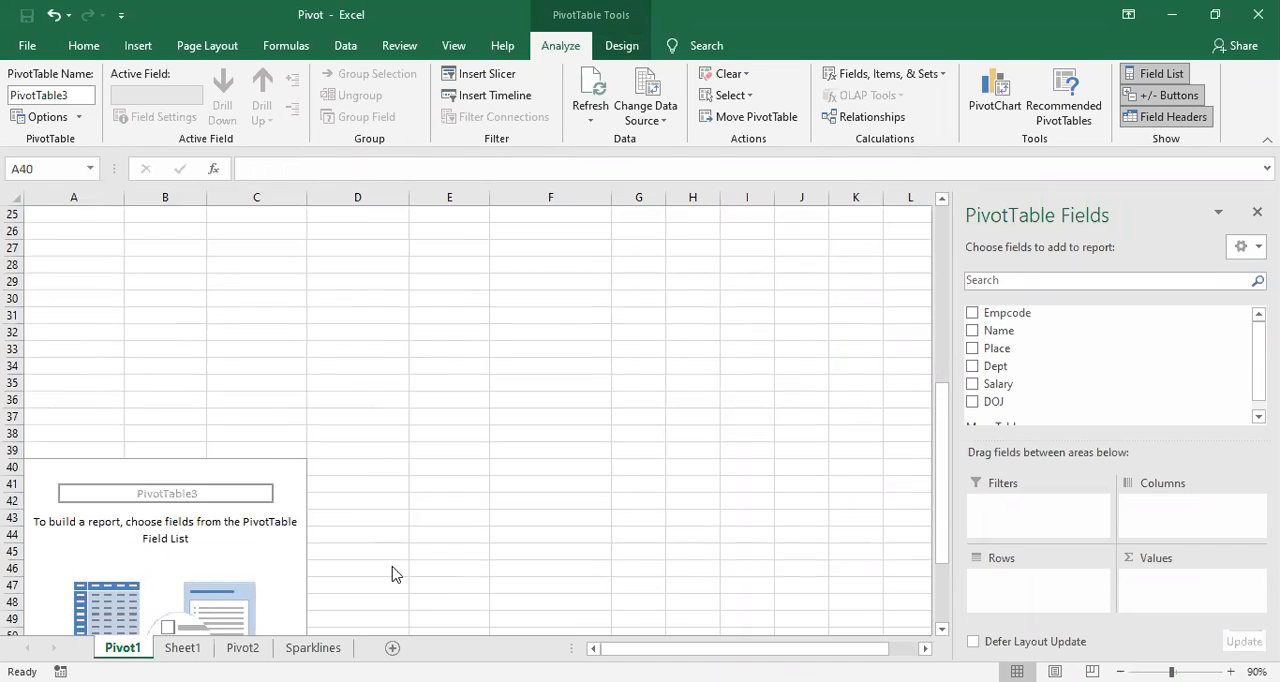
Step: Add the Name field to the Rows area of the empty PivotTable at A40
scroll(300, 550, down, 1)
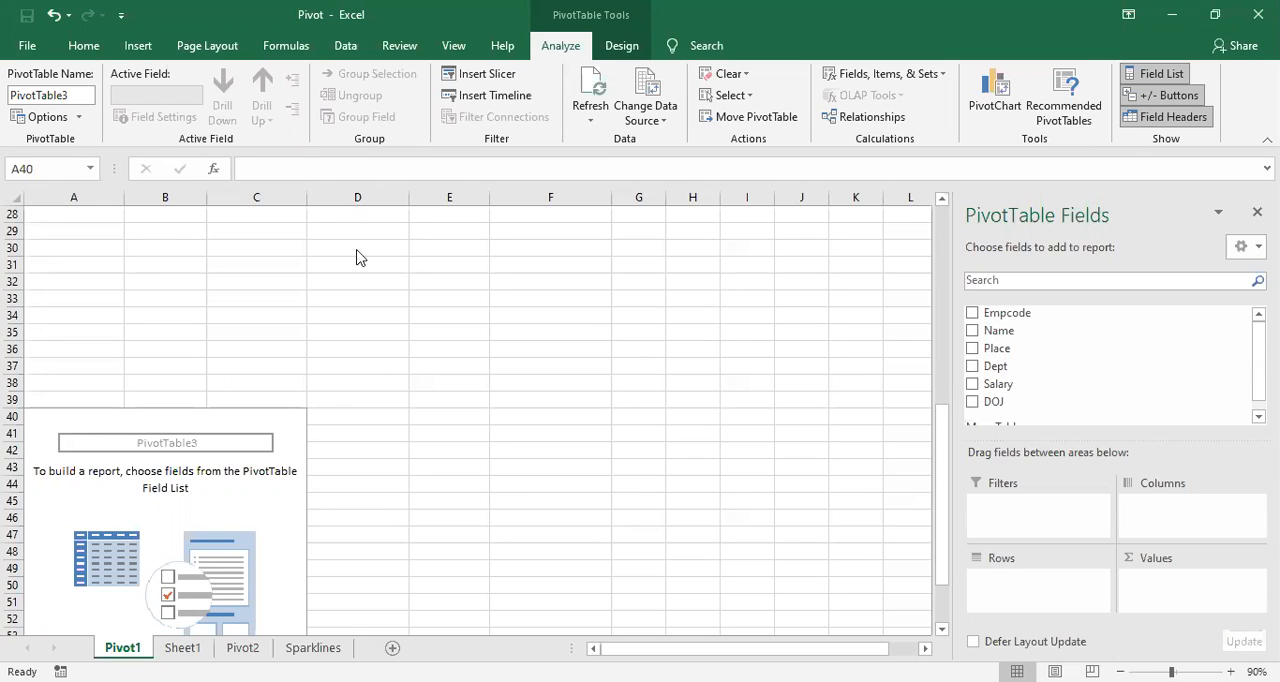
scroll(564, 456, up, 6)
scroll(564, 456, up, 3)
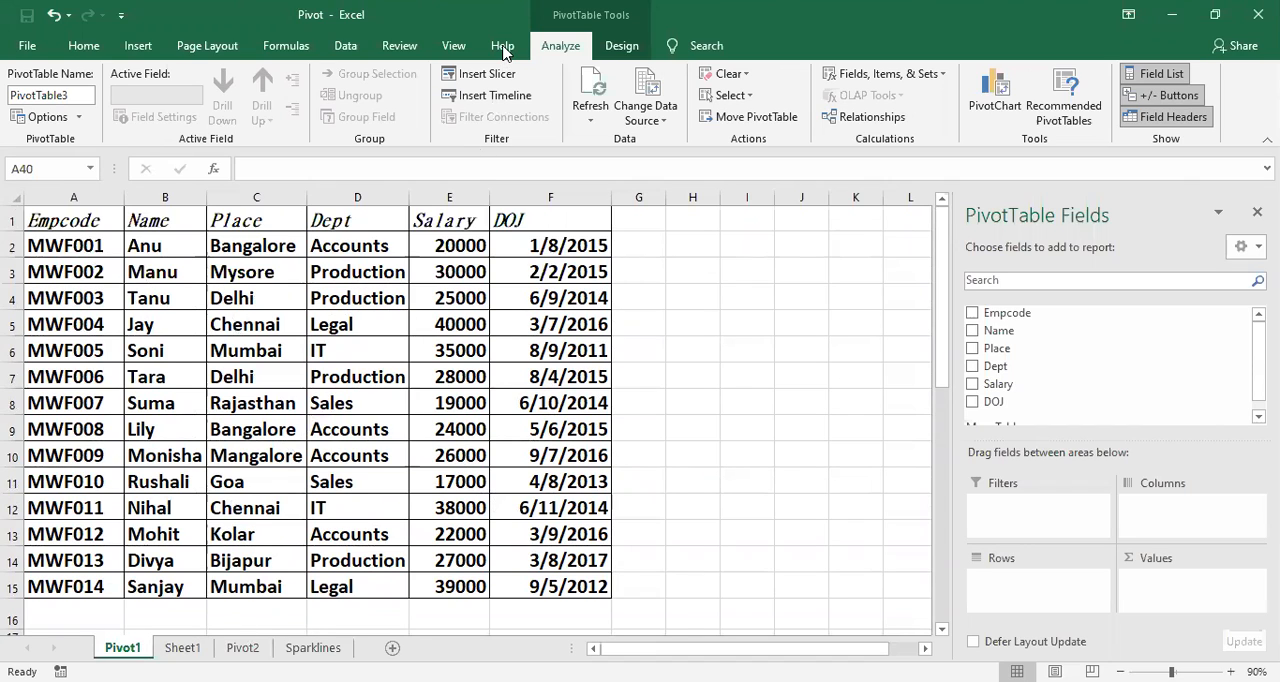
scroll(485, 365, down, 10)
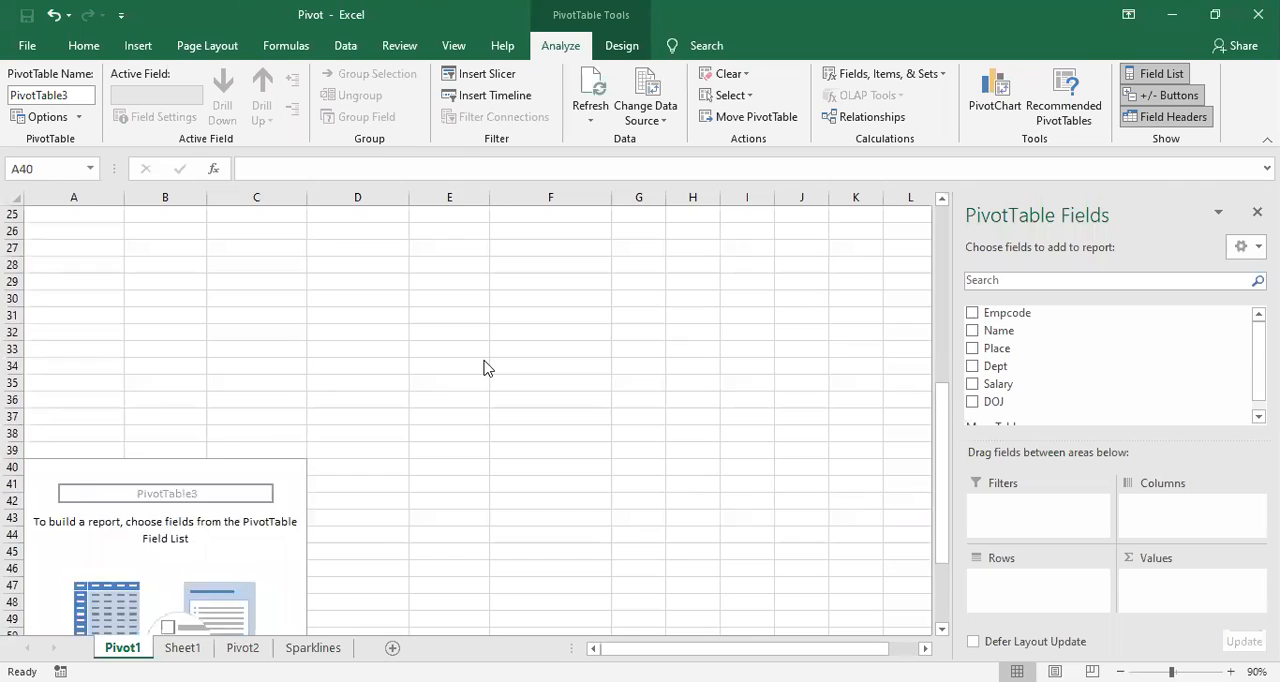
scroll(485, 368, down, 1)
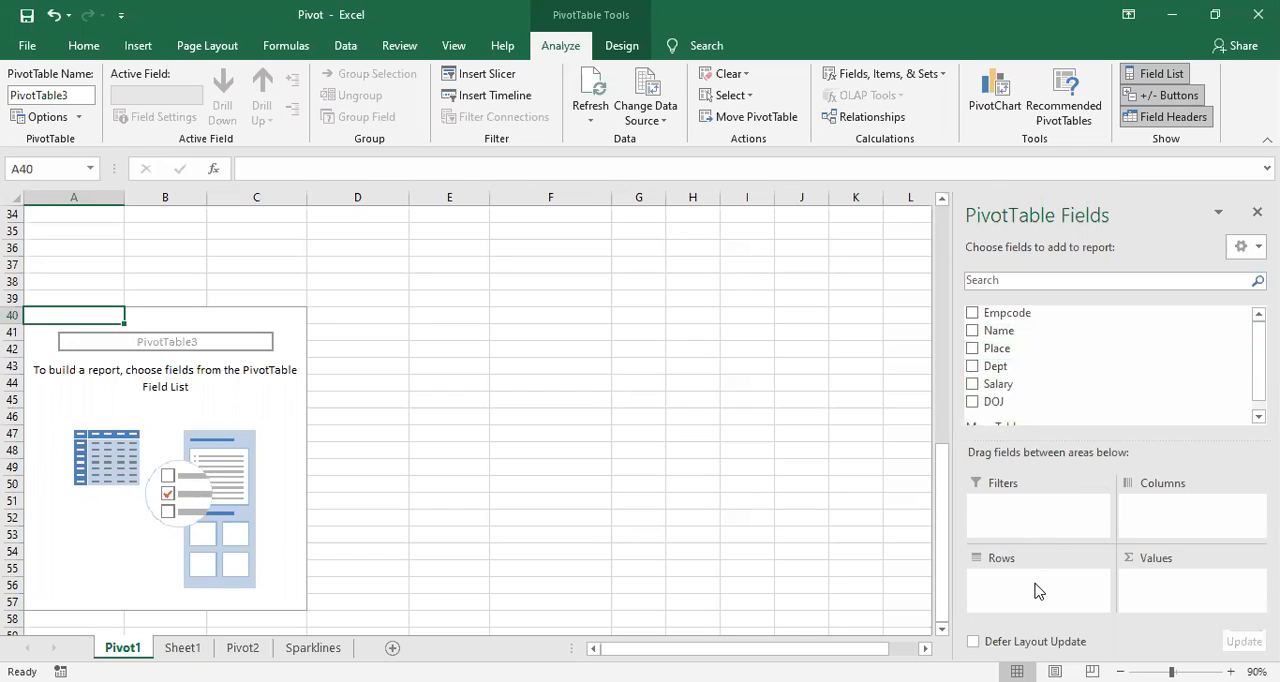
drag(1031, 335, 1020, 582)
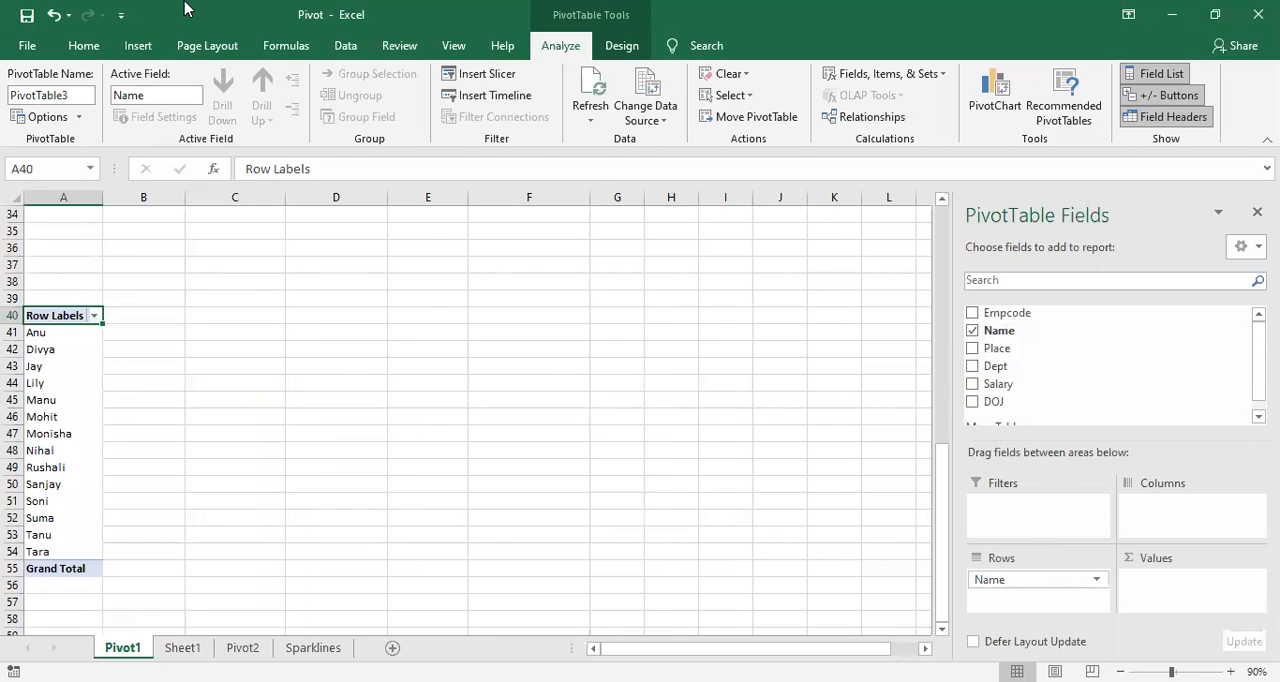
Step: Add the Salary field to the PivotTable's Values area as Sum of Salary
click(756, 117)
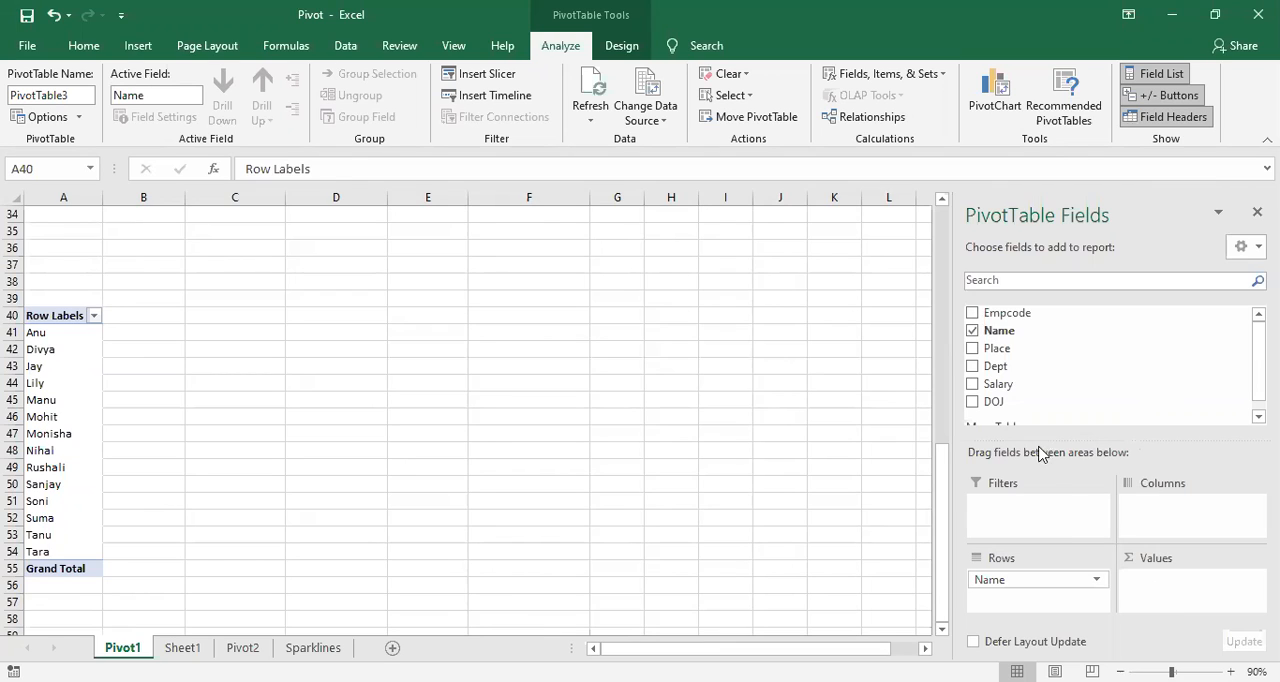
drag(1005, 390, 1159, 586)
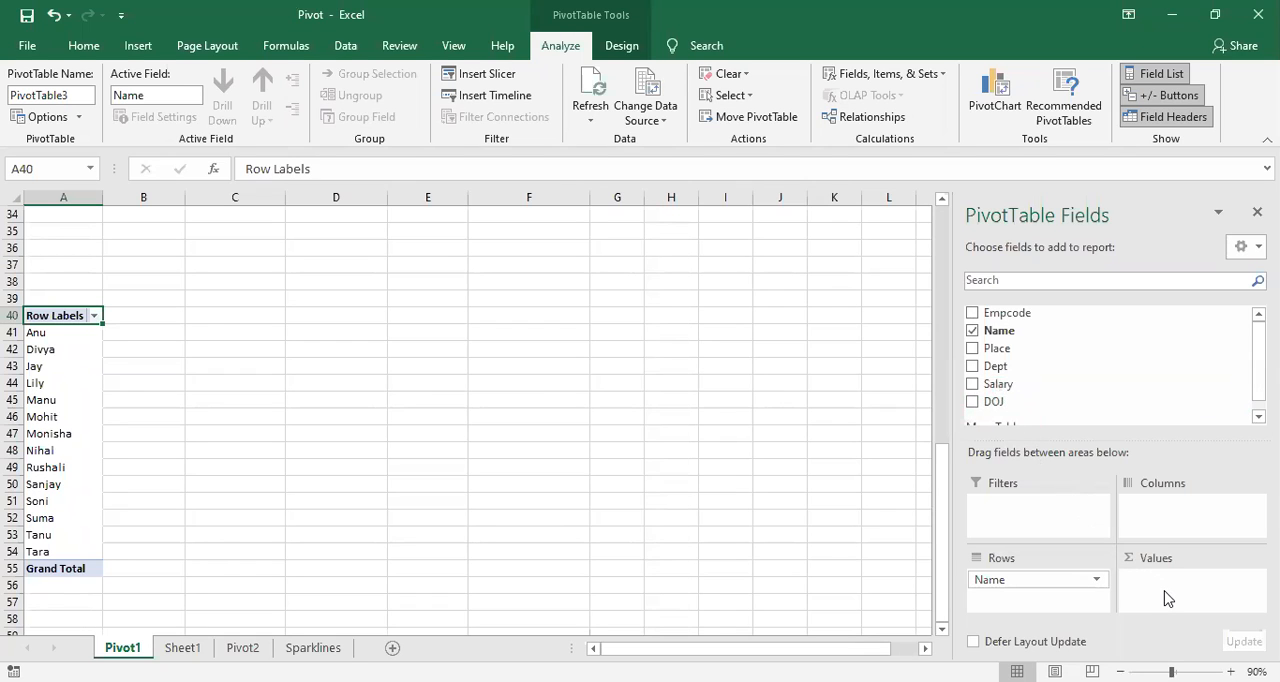
drag(1040, 388, 1161, 587)
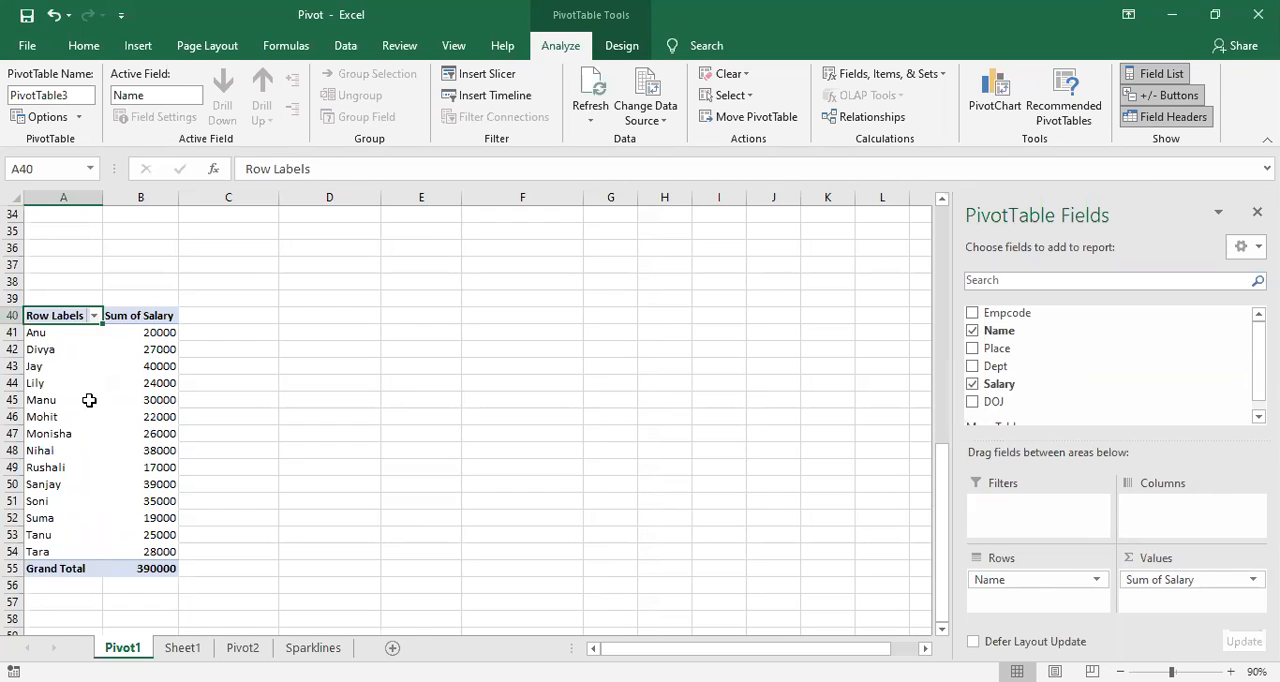
scroll(89, 400, down, 1)
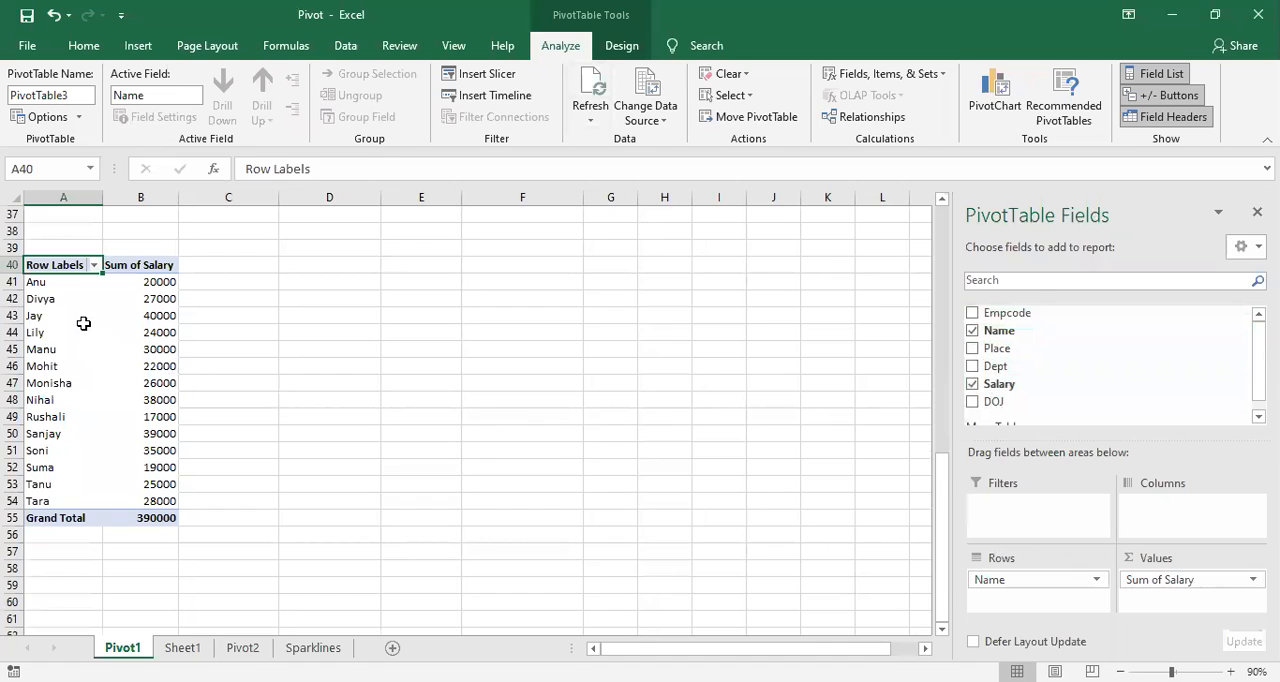
Step: Try the Empcode field in the Rows area, placed above Name, and remove it again
drag(1008, 314, 1040, 590)
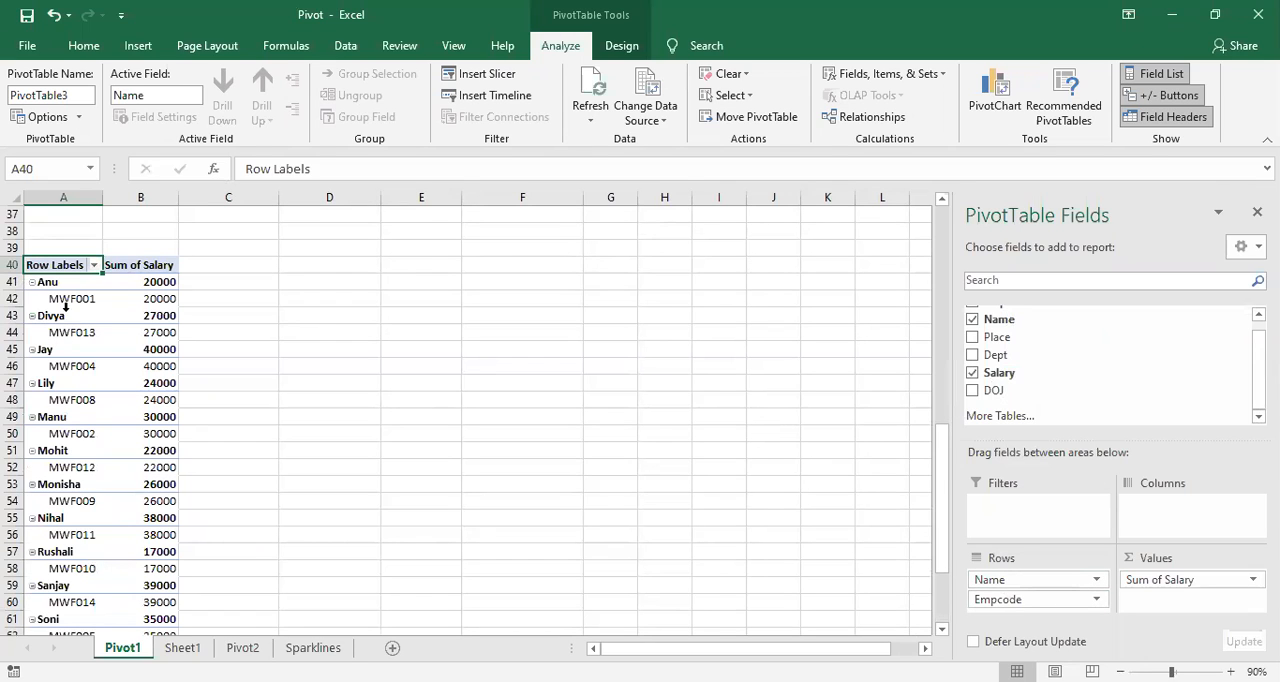
drag(985, 602, 1013, 596)
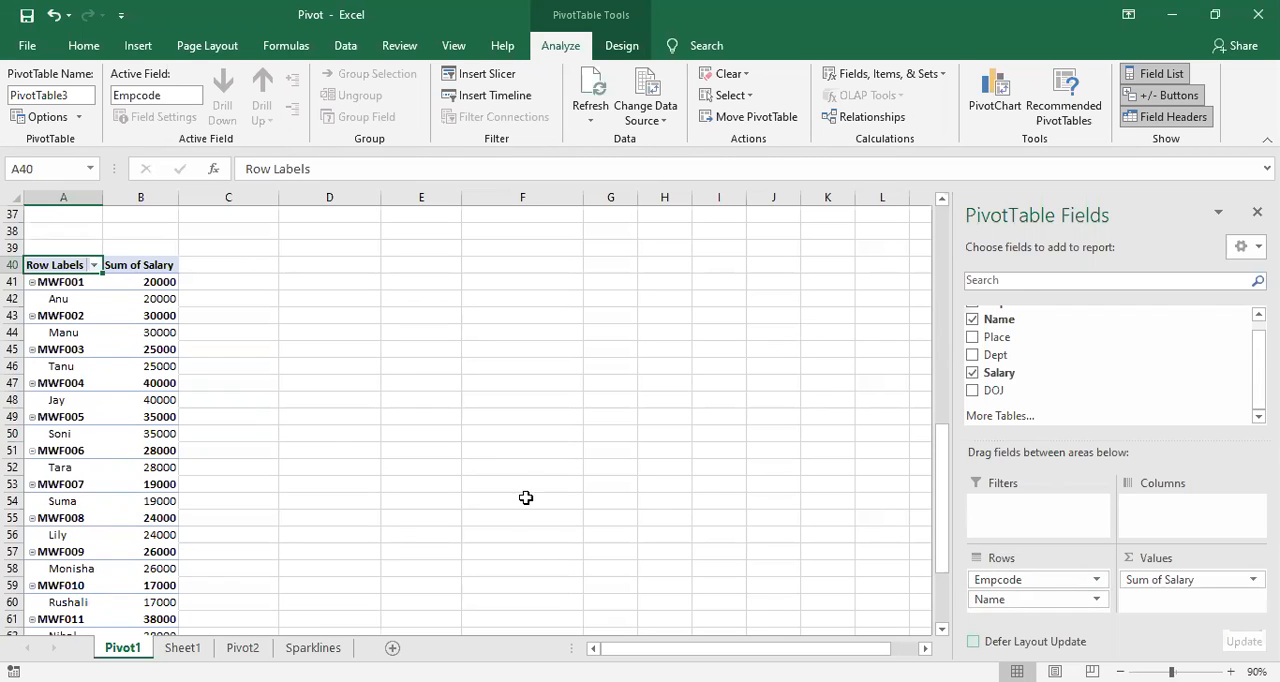
scroll(1010, 350, up, 1)
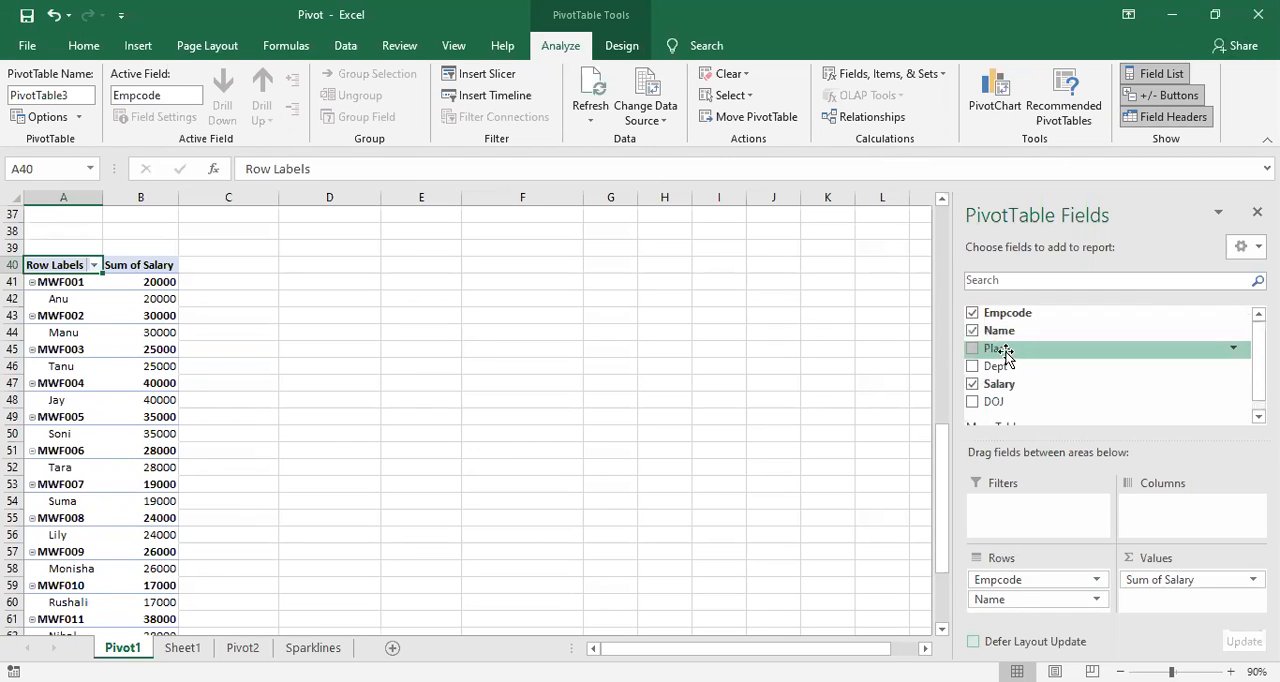
click(973, 318)
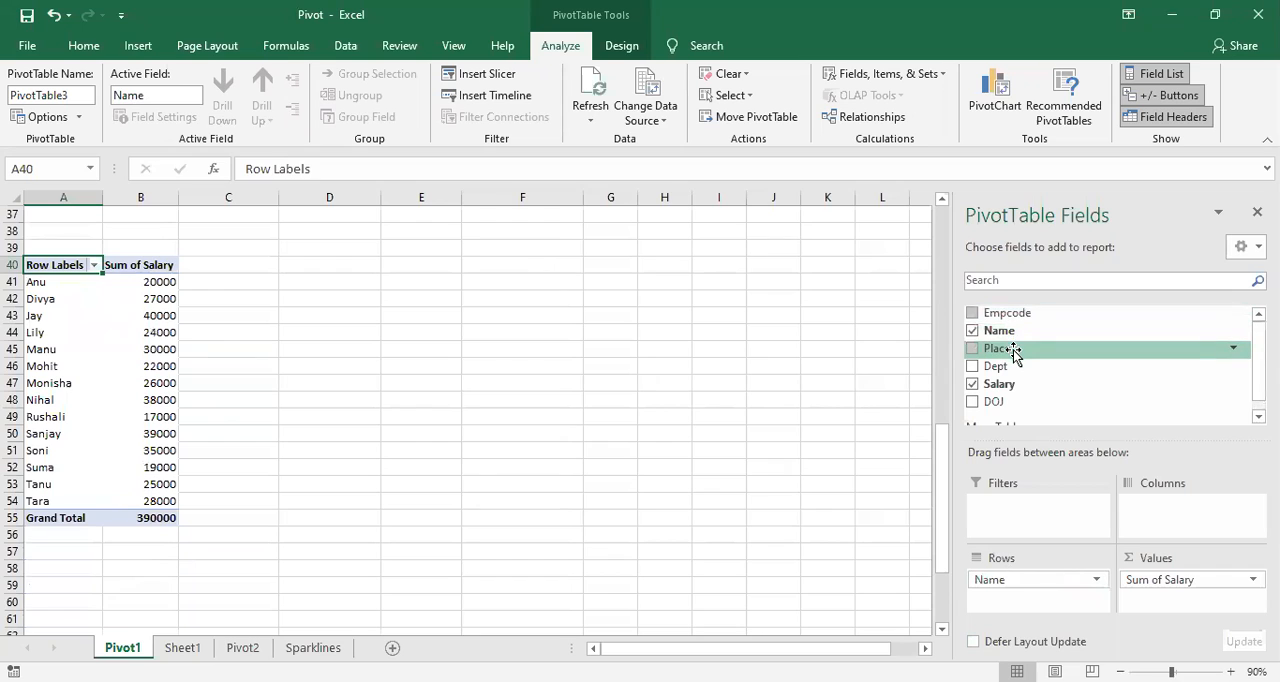
Step: Add the Place field to the PivotTable's Columns area and inspect the first employee's salary under Bangalore
drag(1013, 350, 1170, 521)
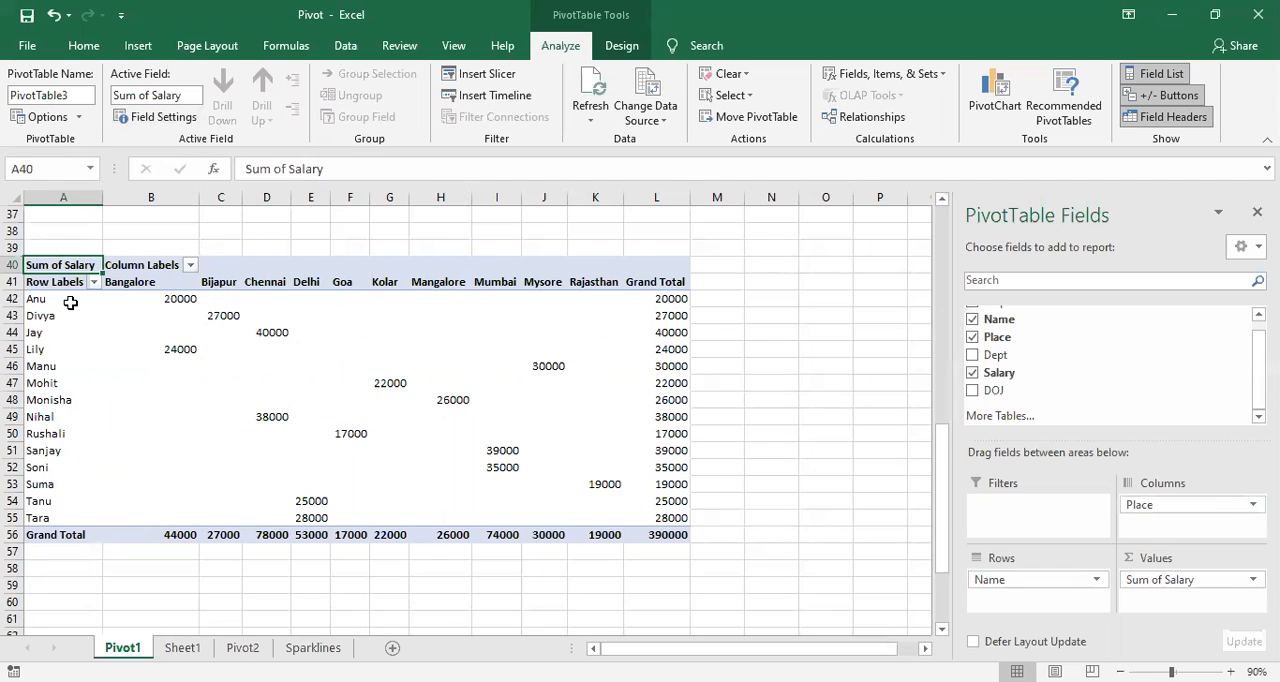
click(160, 384)
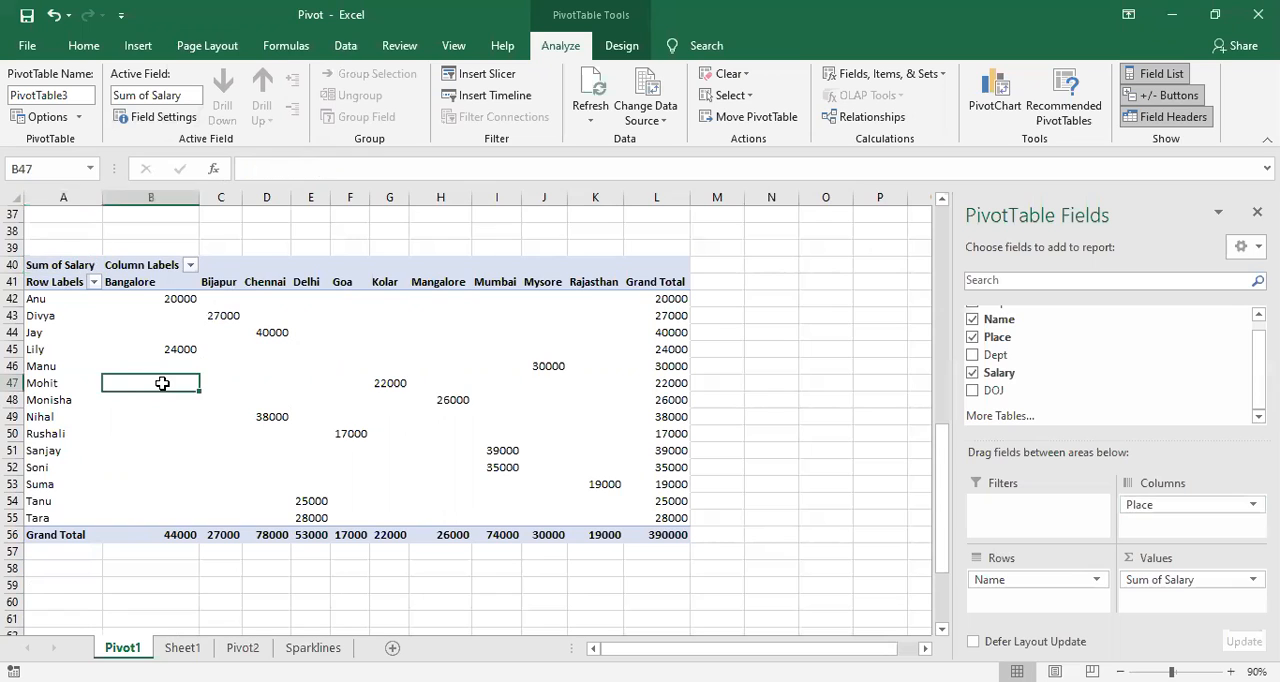
click(35, 299)
click(87, 301)
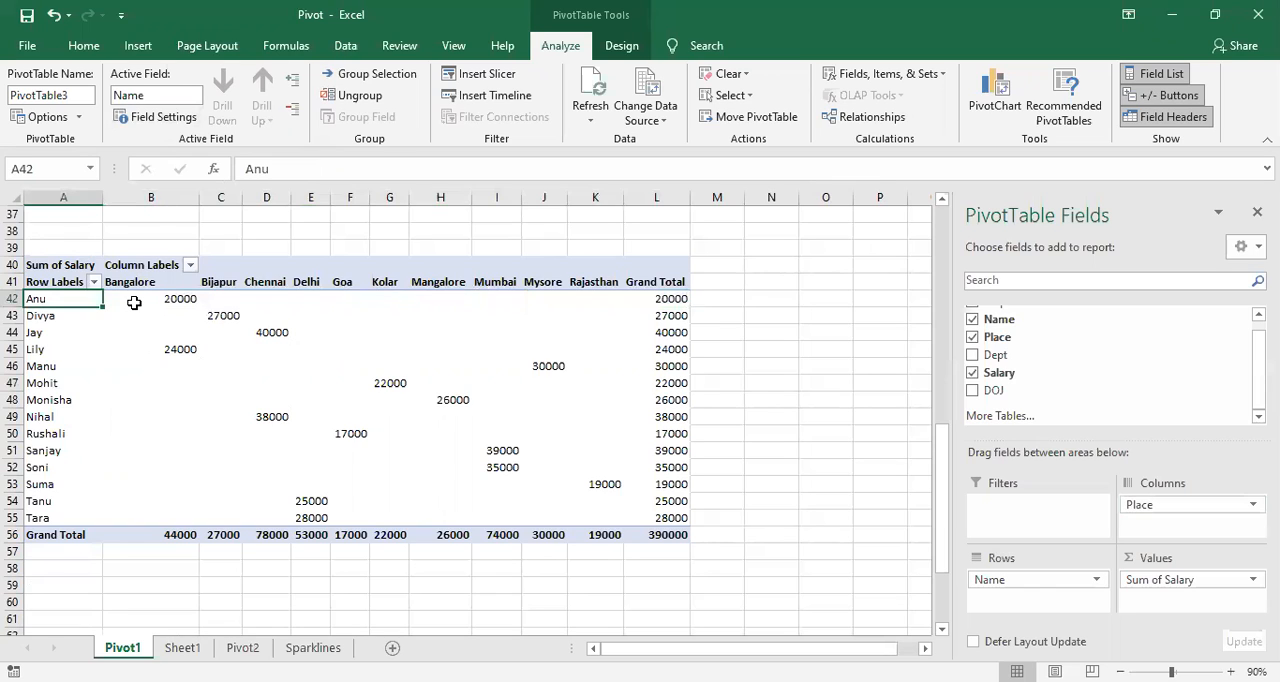
click(132, 298)
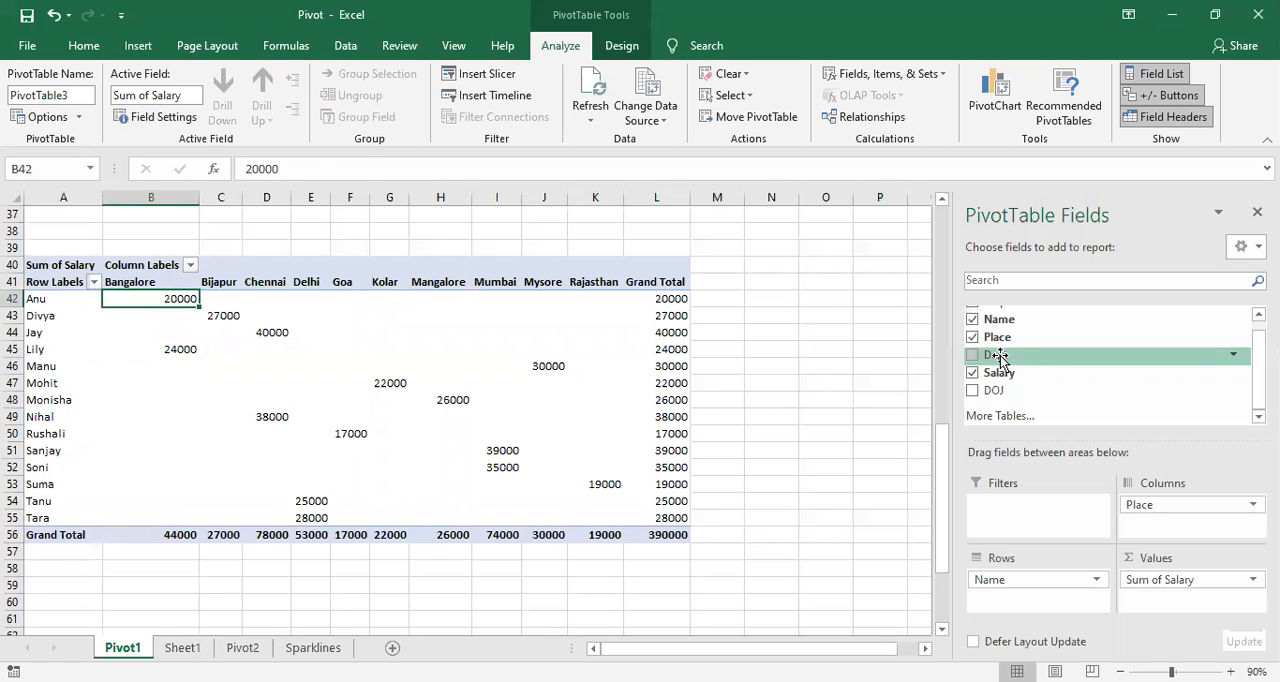
Step: Add the Dept field below Place in the Columns area and hide the field list to view the wider PivotTable
drag(998, 356, 1161, 528)
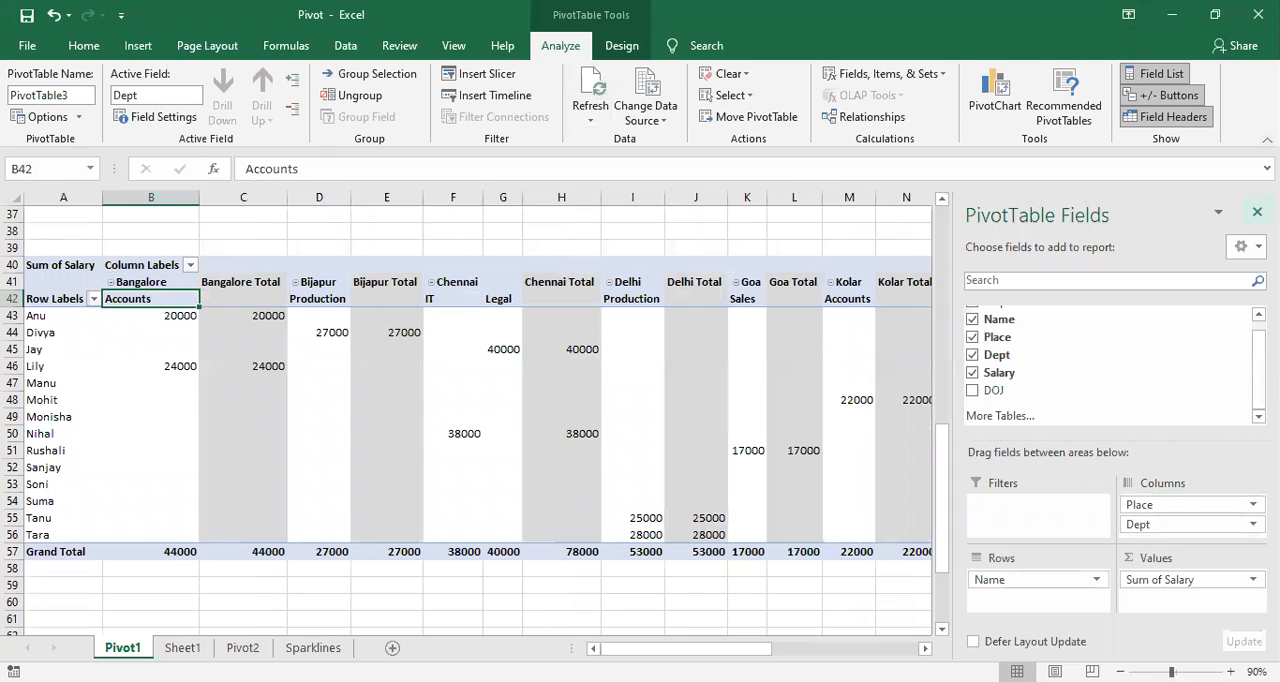
click(1257, 211)
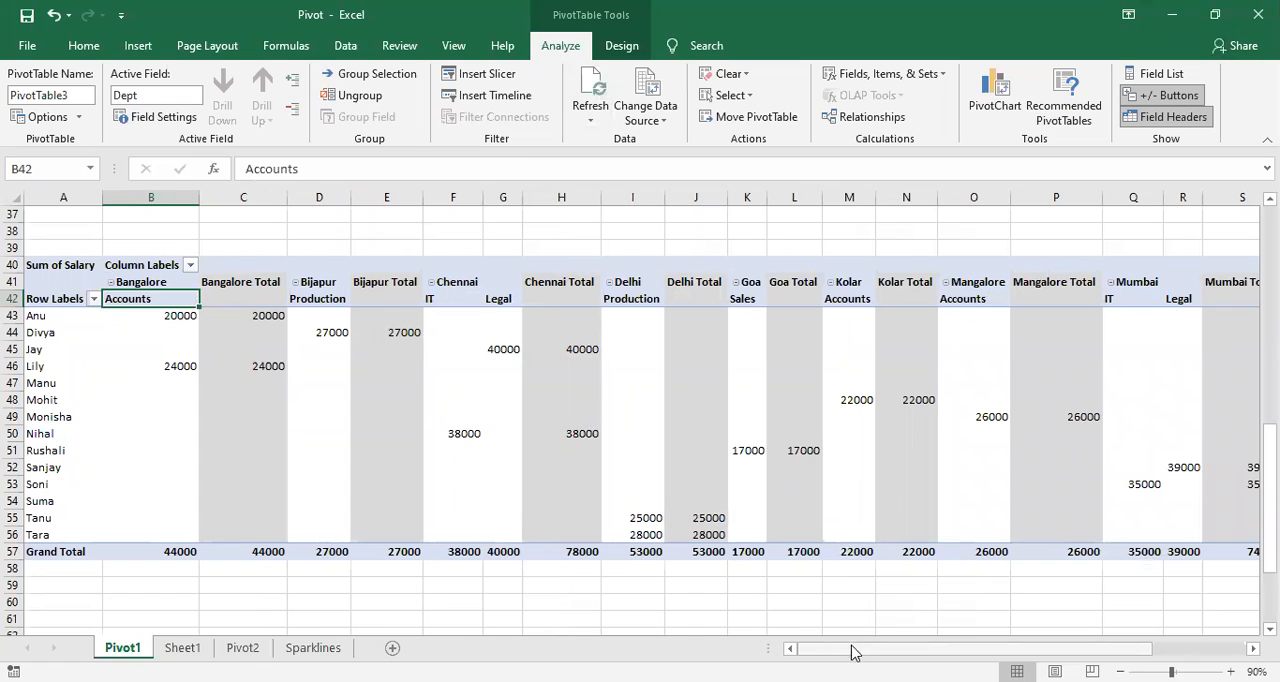
drag(920, 651, 784, 641)
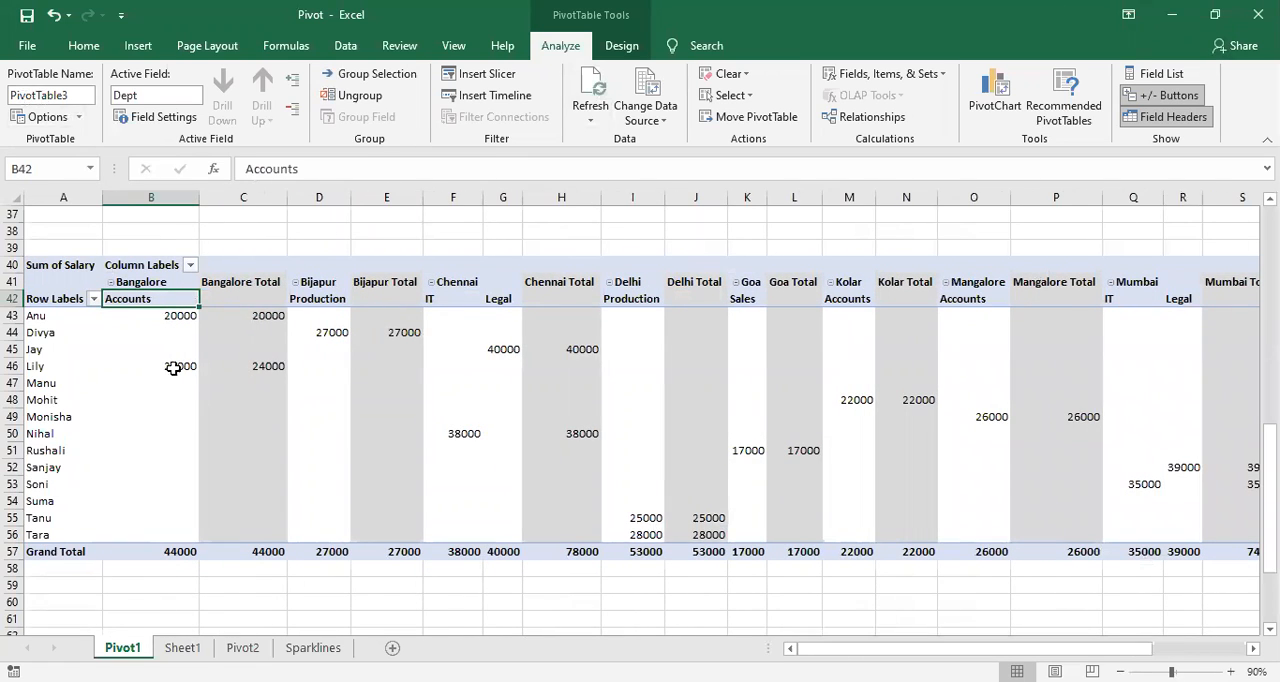
click(177, 403)
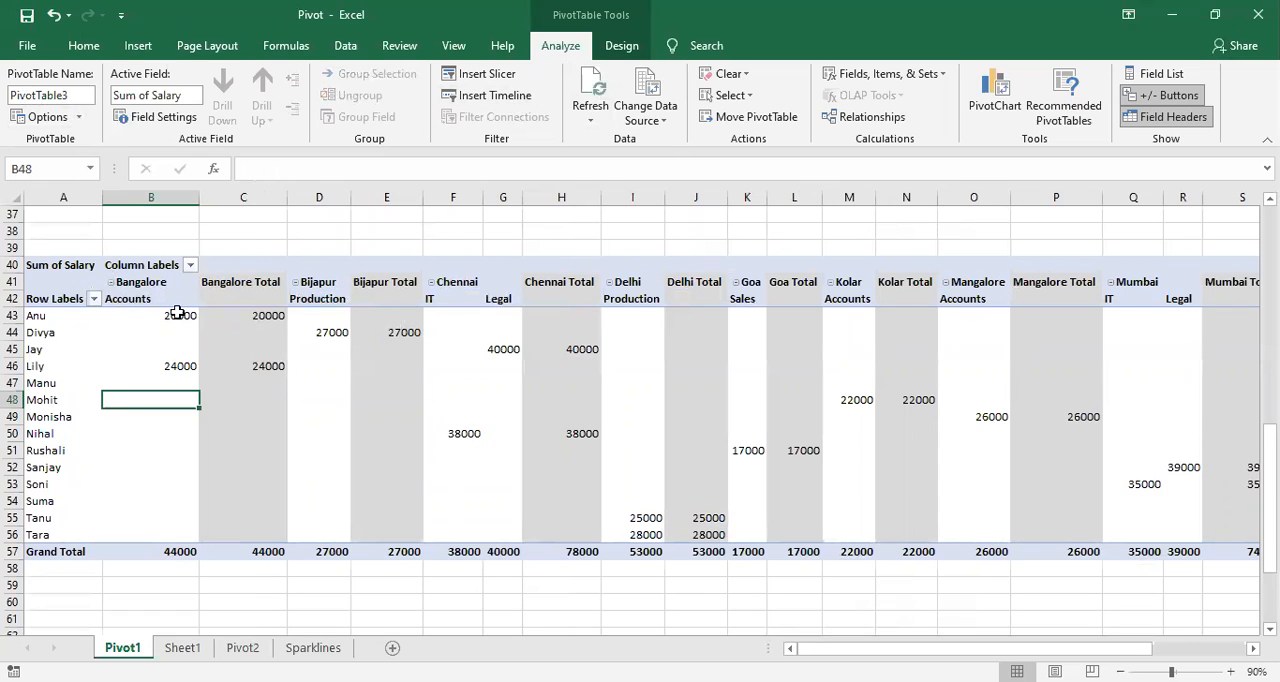
Step: Collapse the department details under every place column, from Bangalore through Rajasthan
click(112, 283)
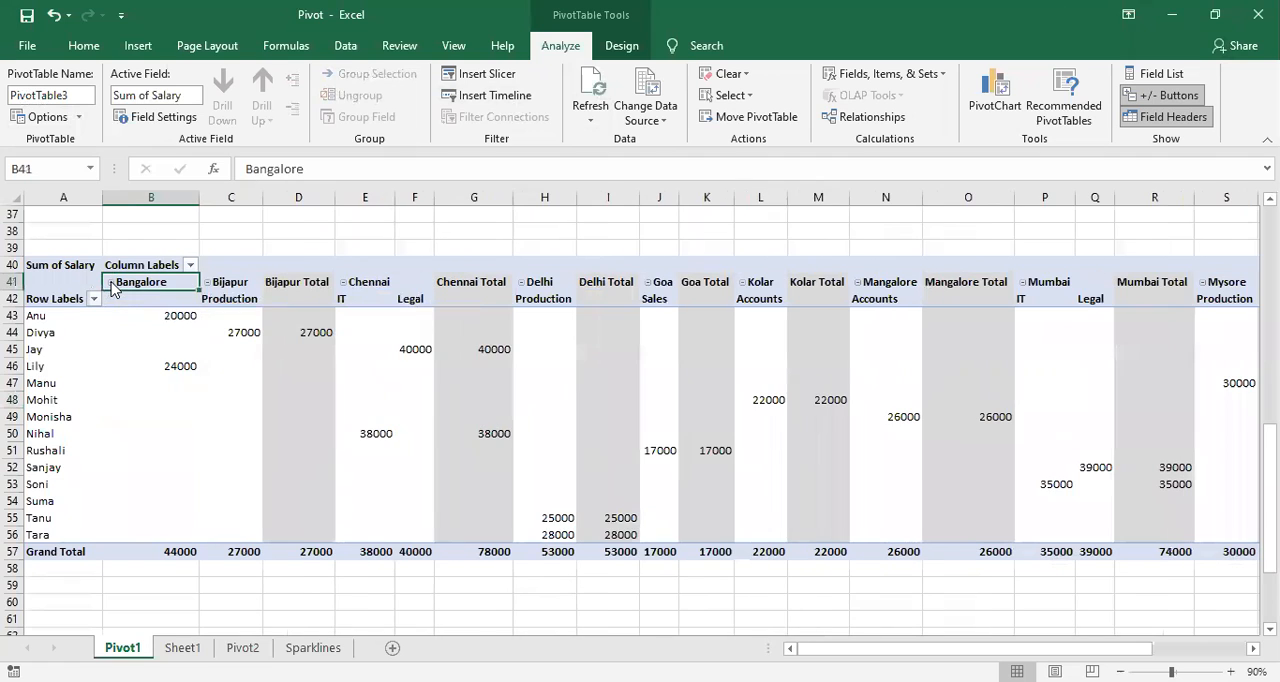
click(208, 283)
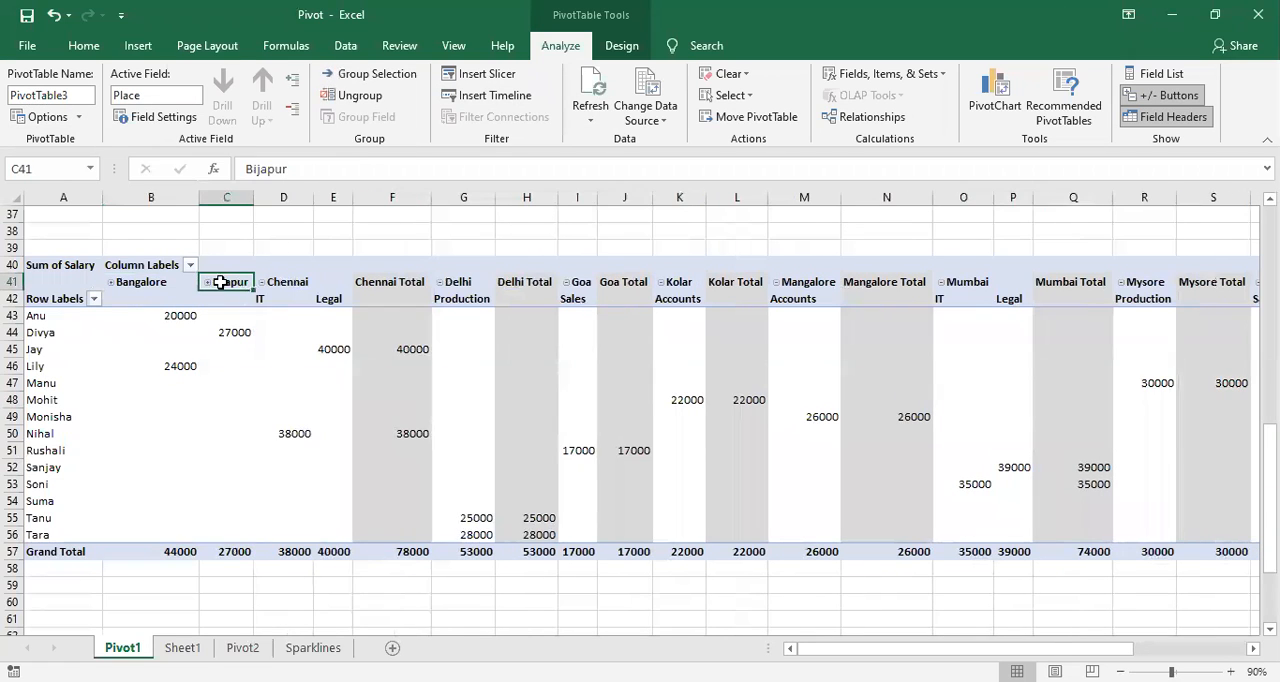
click(262, 283)
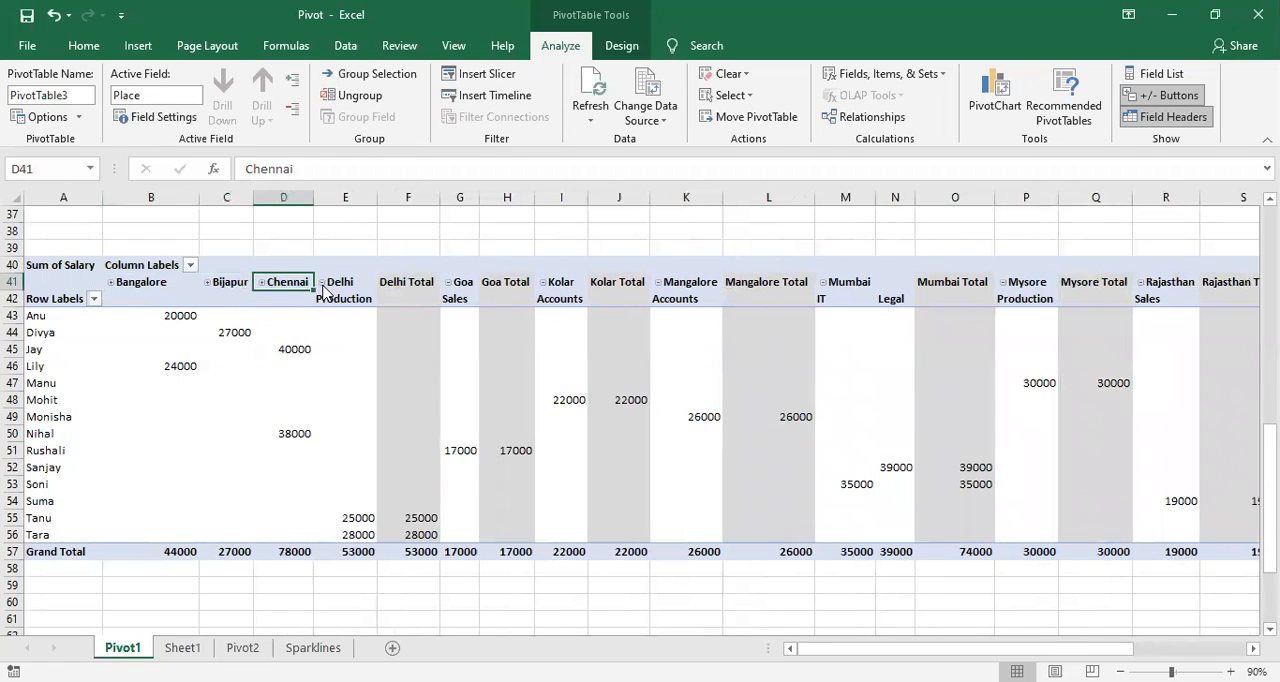
click(321, 283)
click(366, 284)
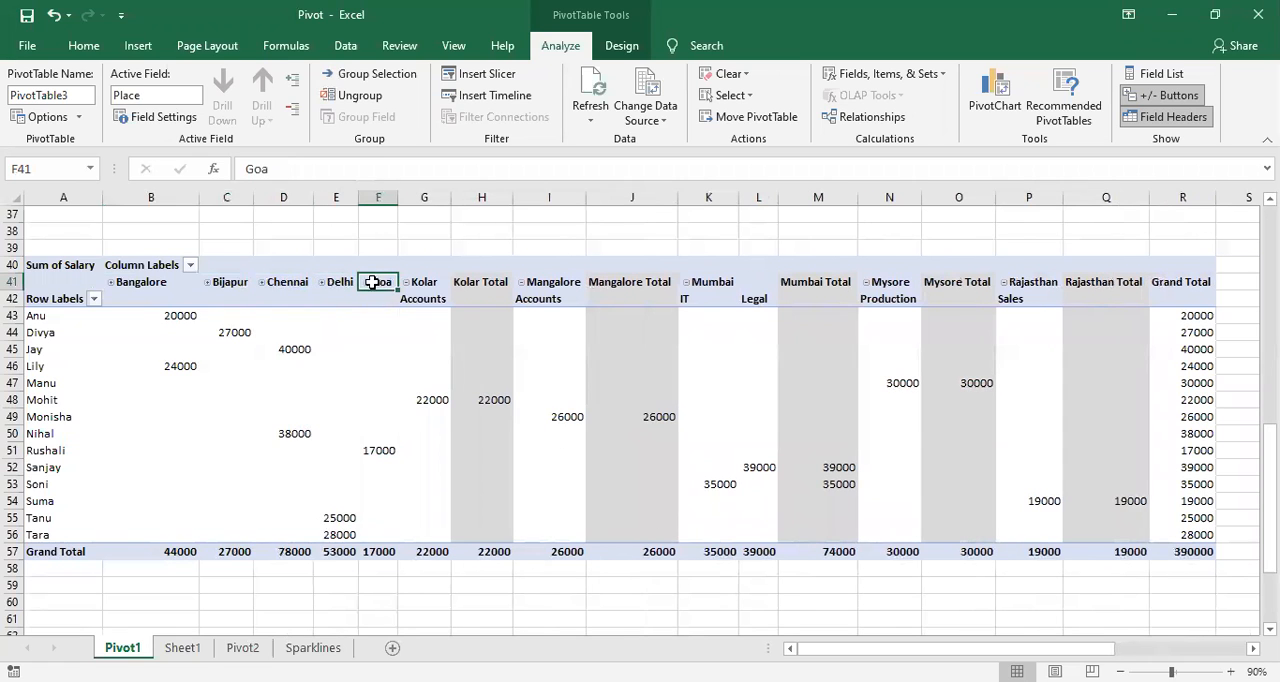
click(405, 285)
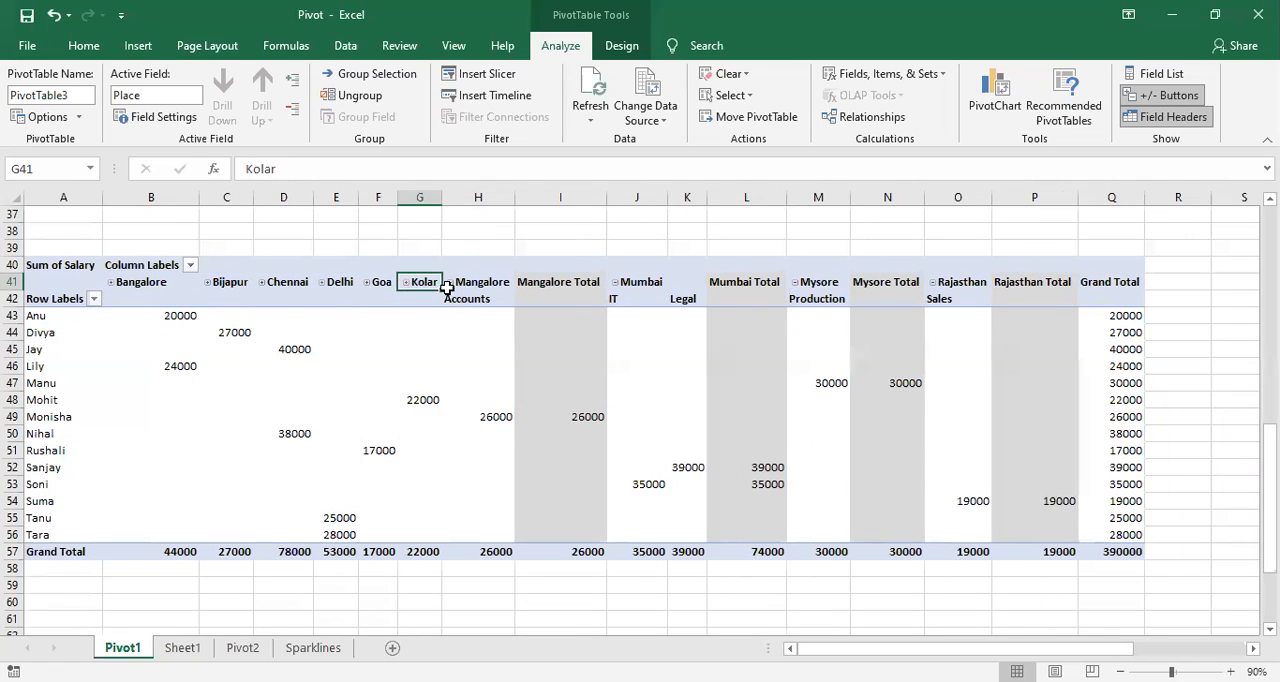
click(451, 285)
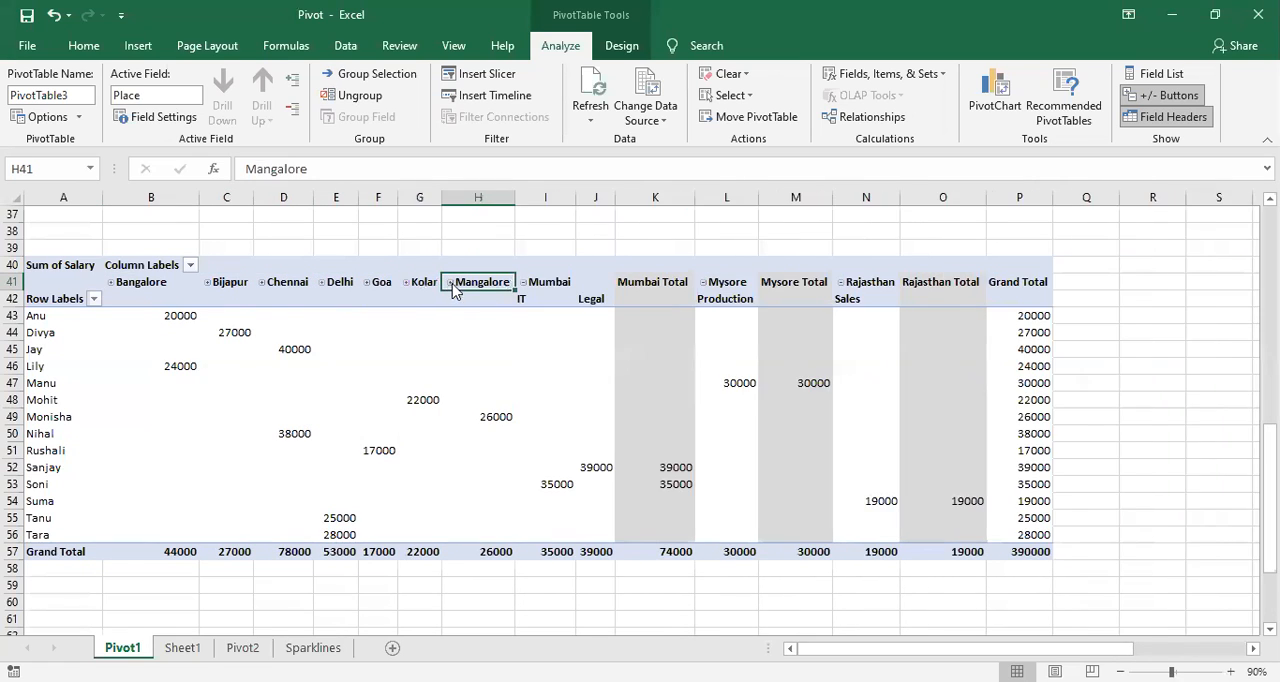
click(521, 285)
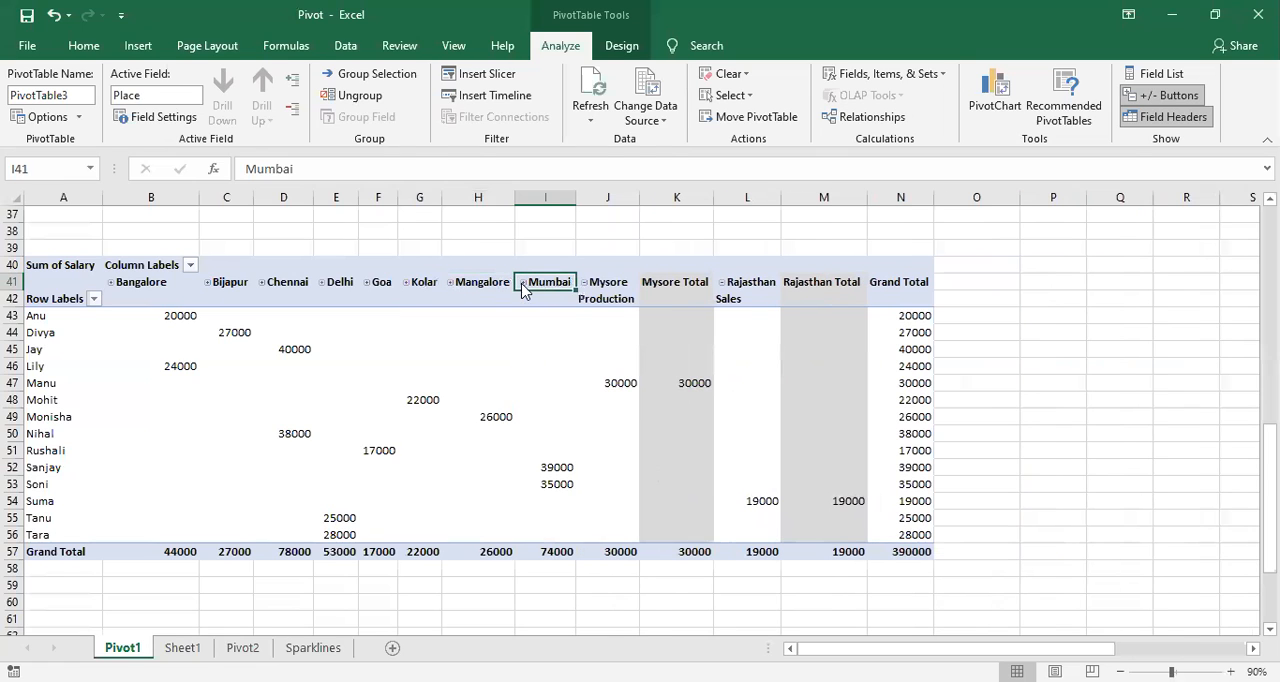
click(584, 283)
click(639, 283)
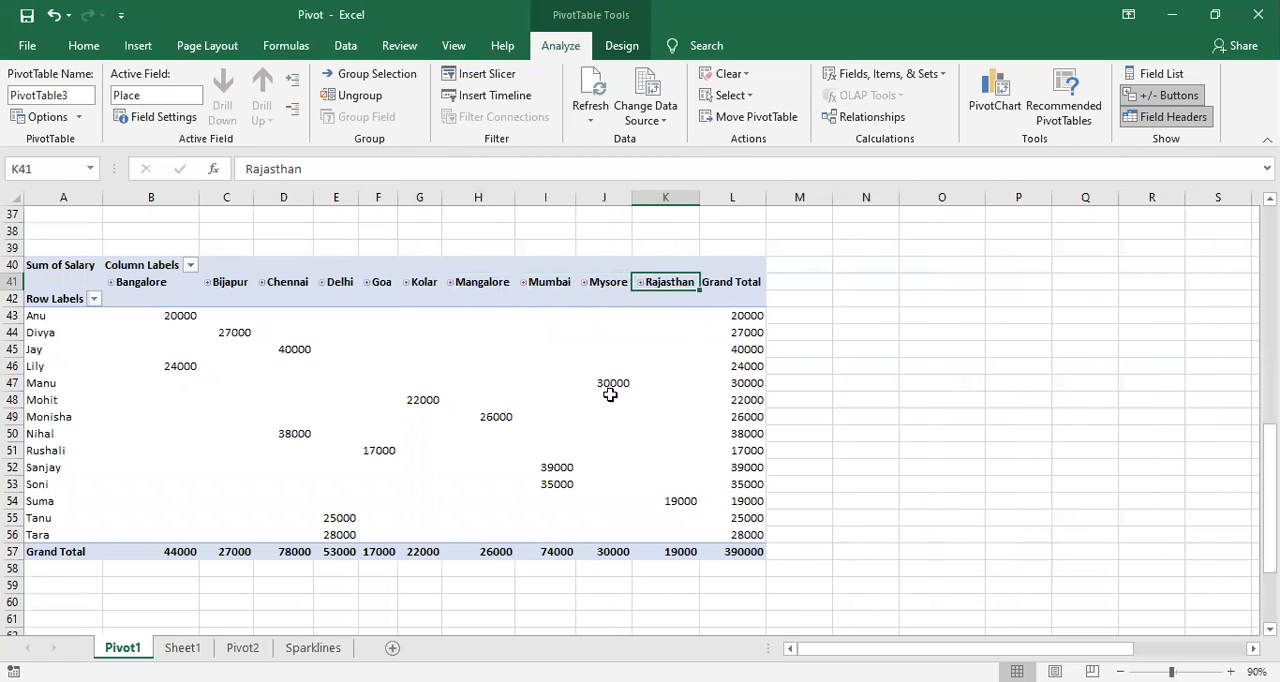
click(540, 428)
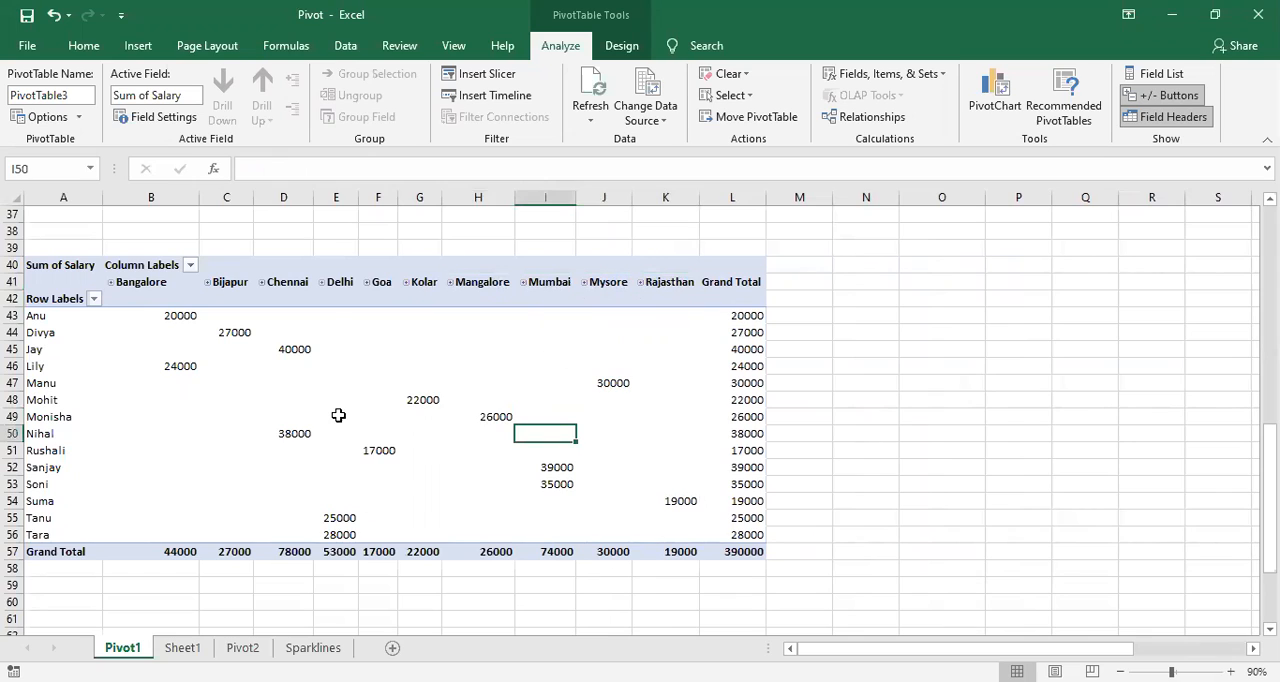
mouse_move(338, 410)
key(alt+Tab)
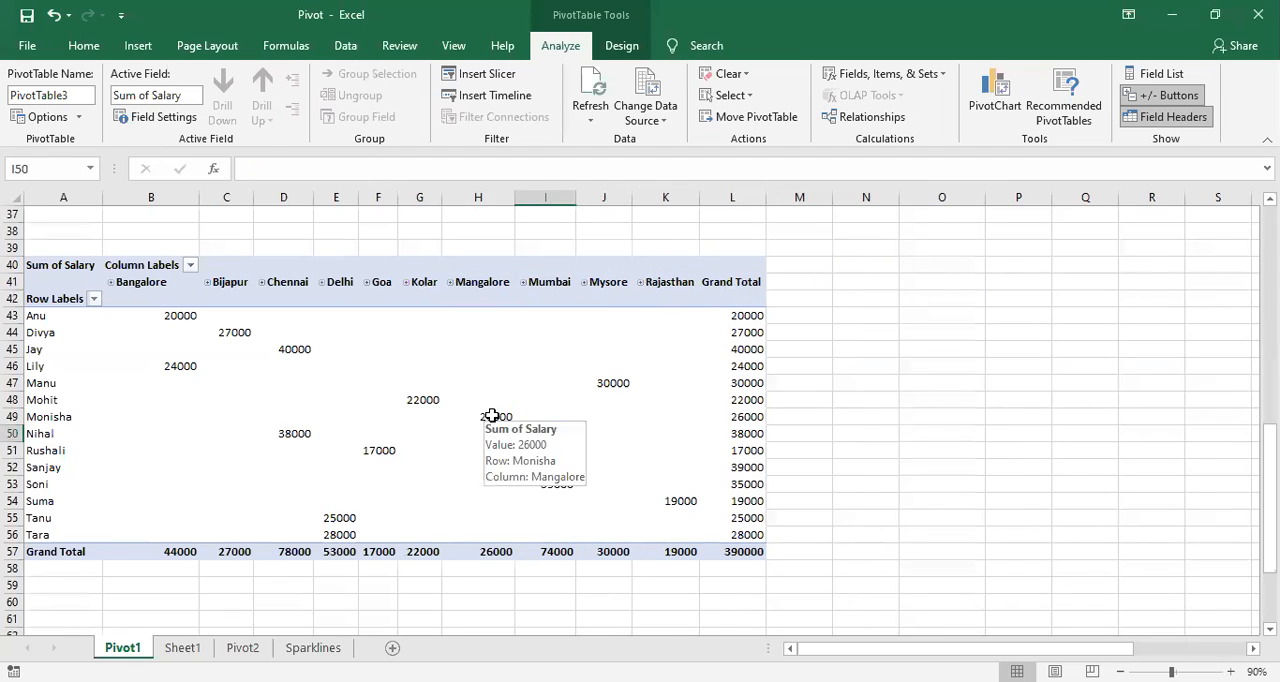
Step: Redisplay the field list, reorder the Columns area so Dept comes above Place, and hide the list again
click(443, 413)
right_click(445, 415)
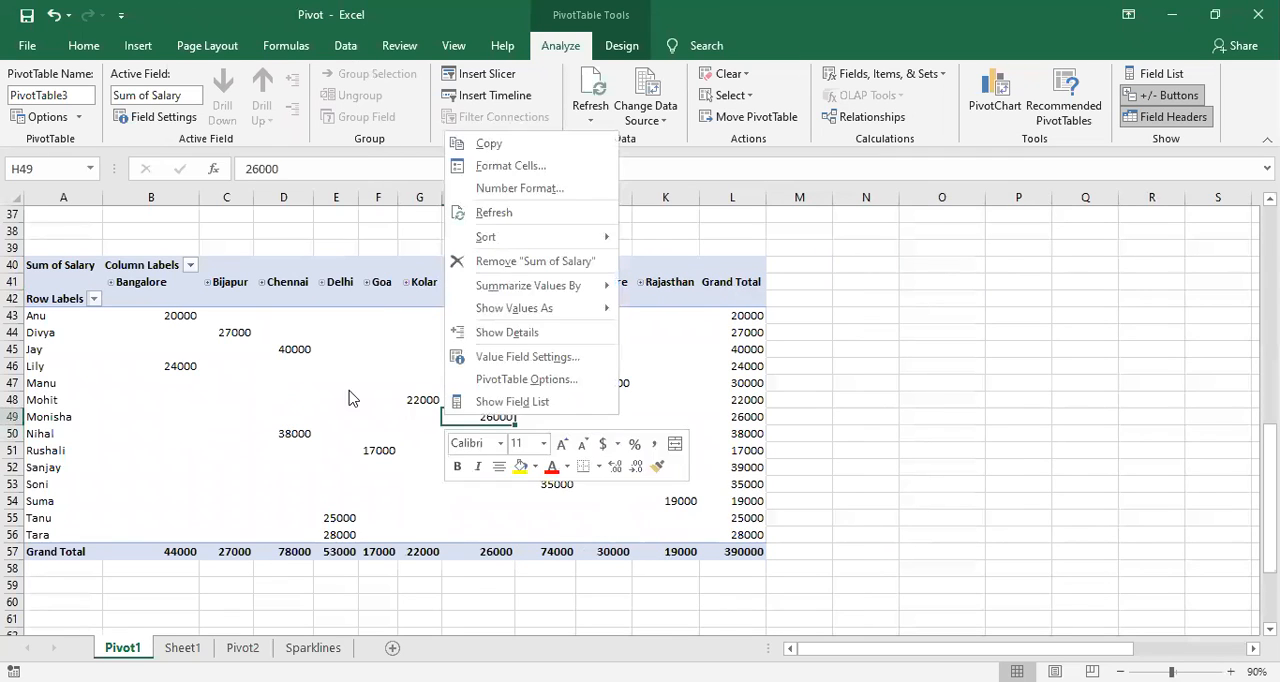
click(455, 402)
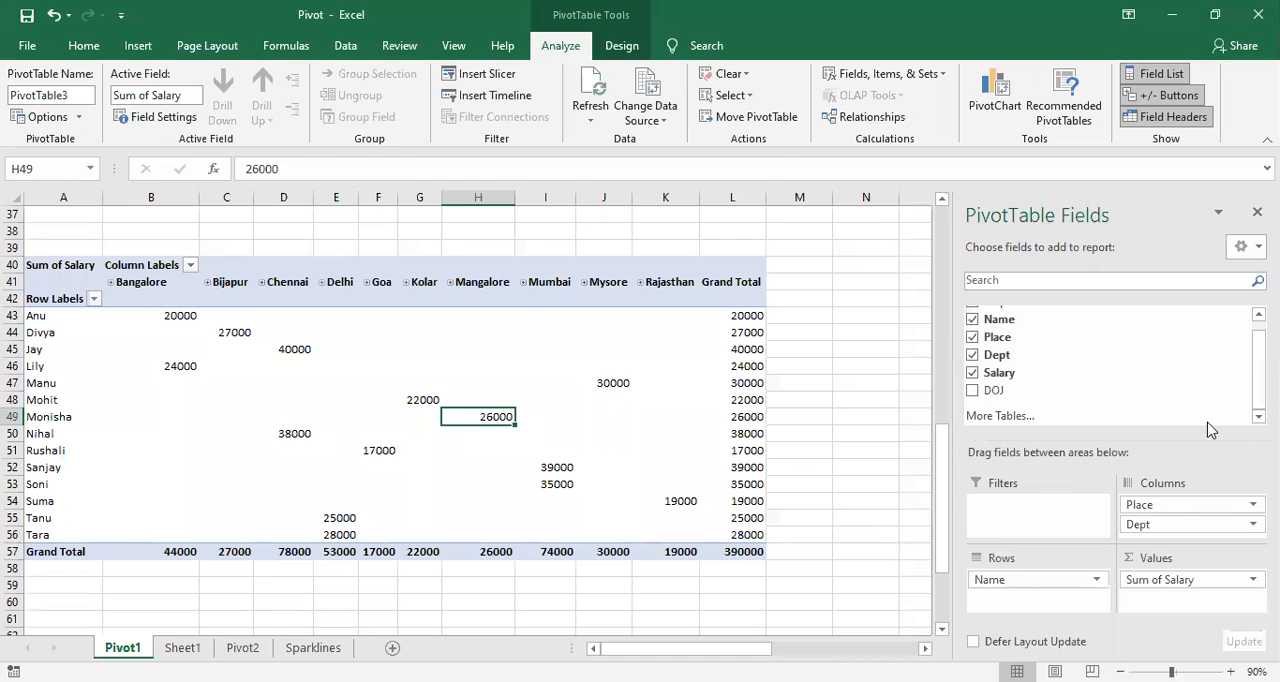
scroll(1209, 423, up, 1)
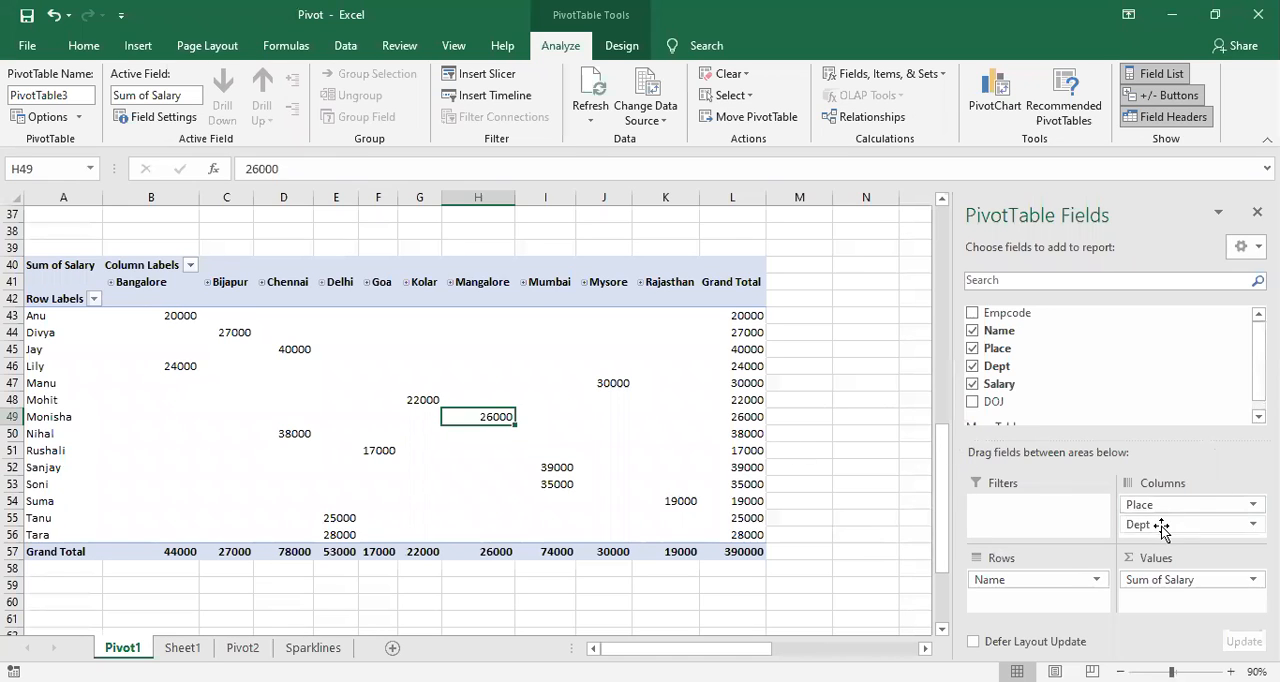
mouse_move(1160, 526)
mouse_down()
mouse_move(1163, 503)
mouse_move(1167, 527)
mouse_up()
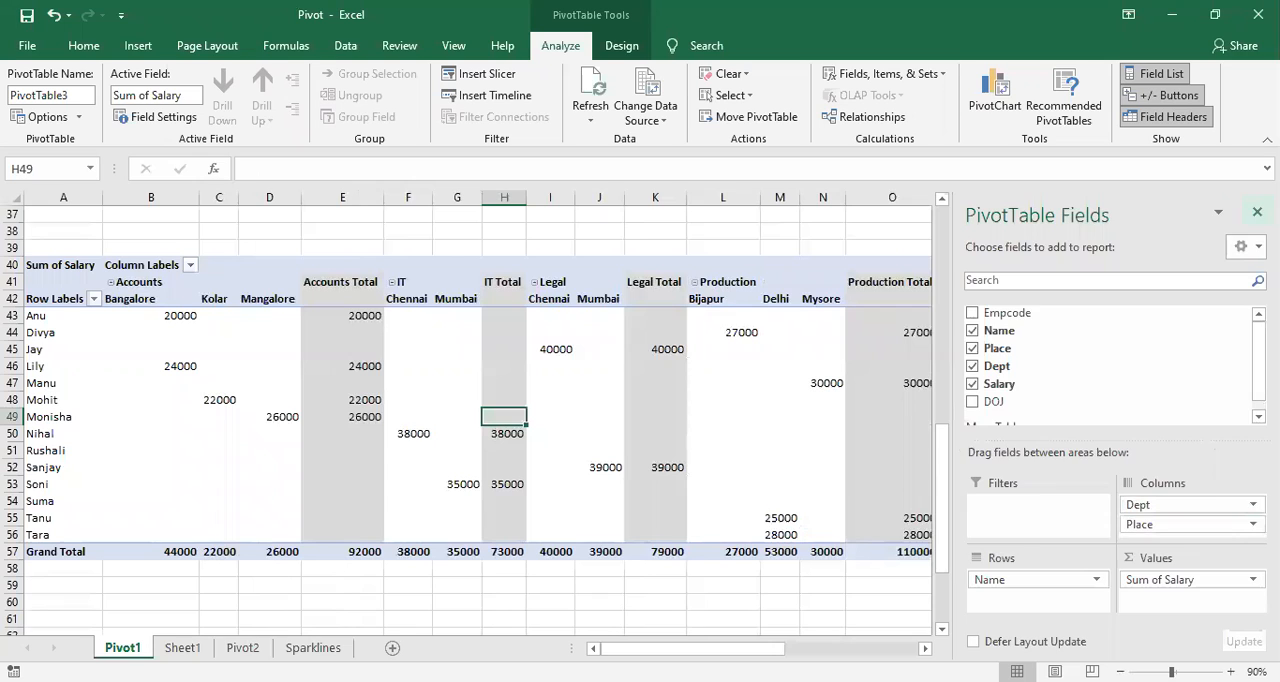
click(1257, 212)
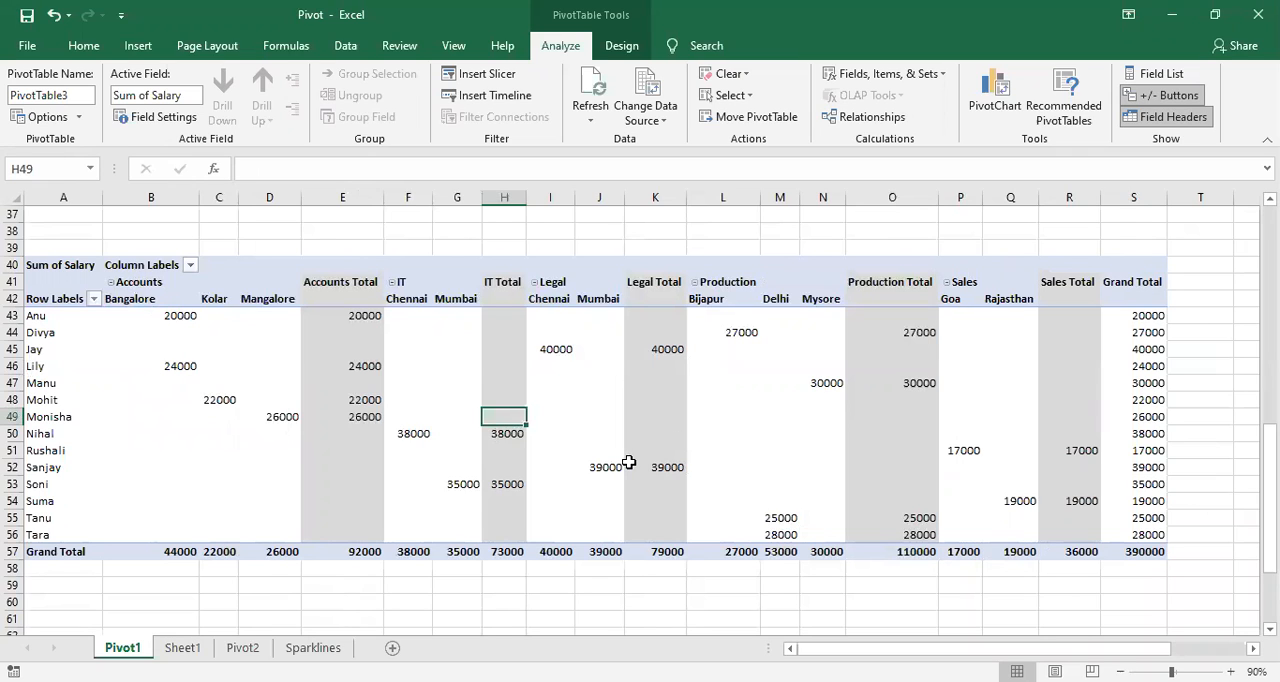
mouse_move(628, 462)
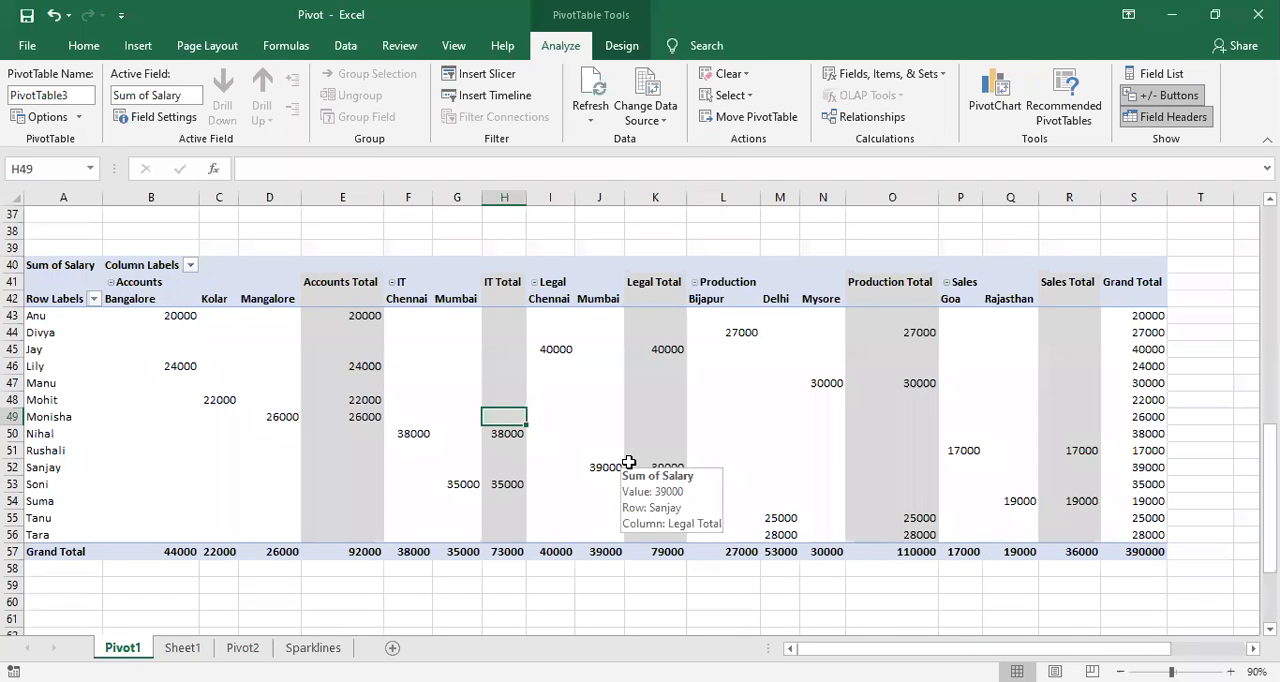
Step: Show the field list again and remove the Place and Dept fields from the PivotTable
click(564, 432)
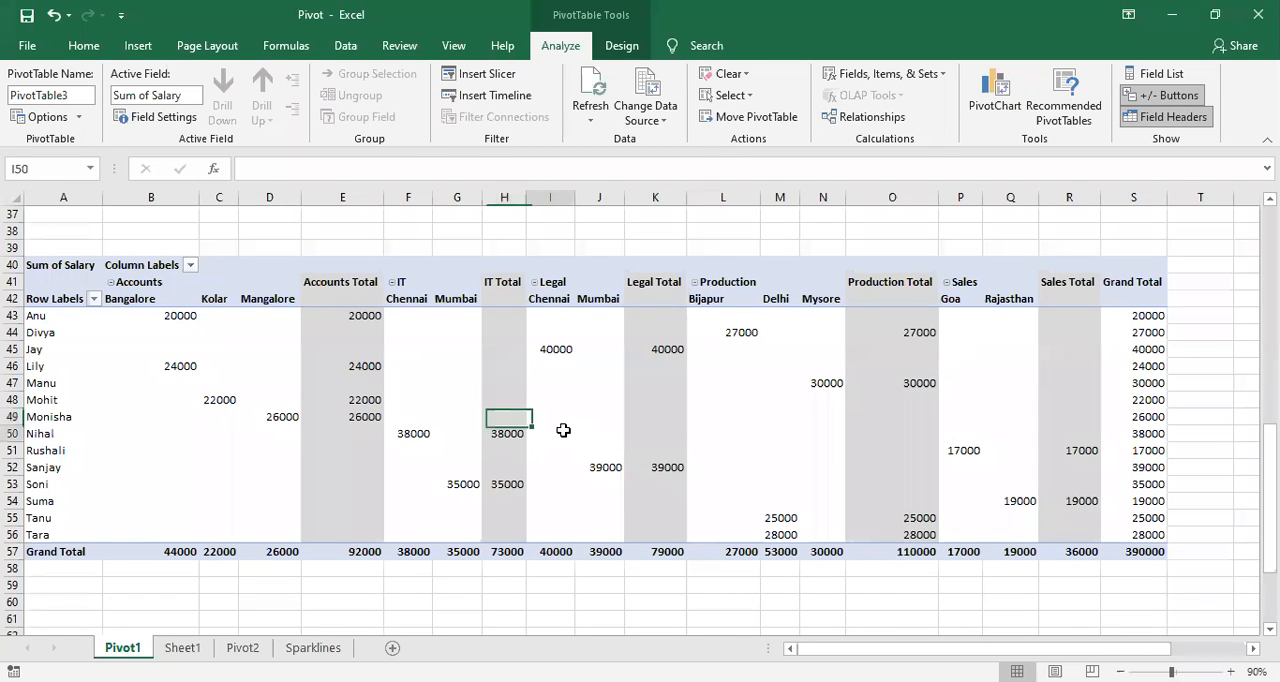
right_click(586, 428)
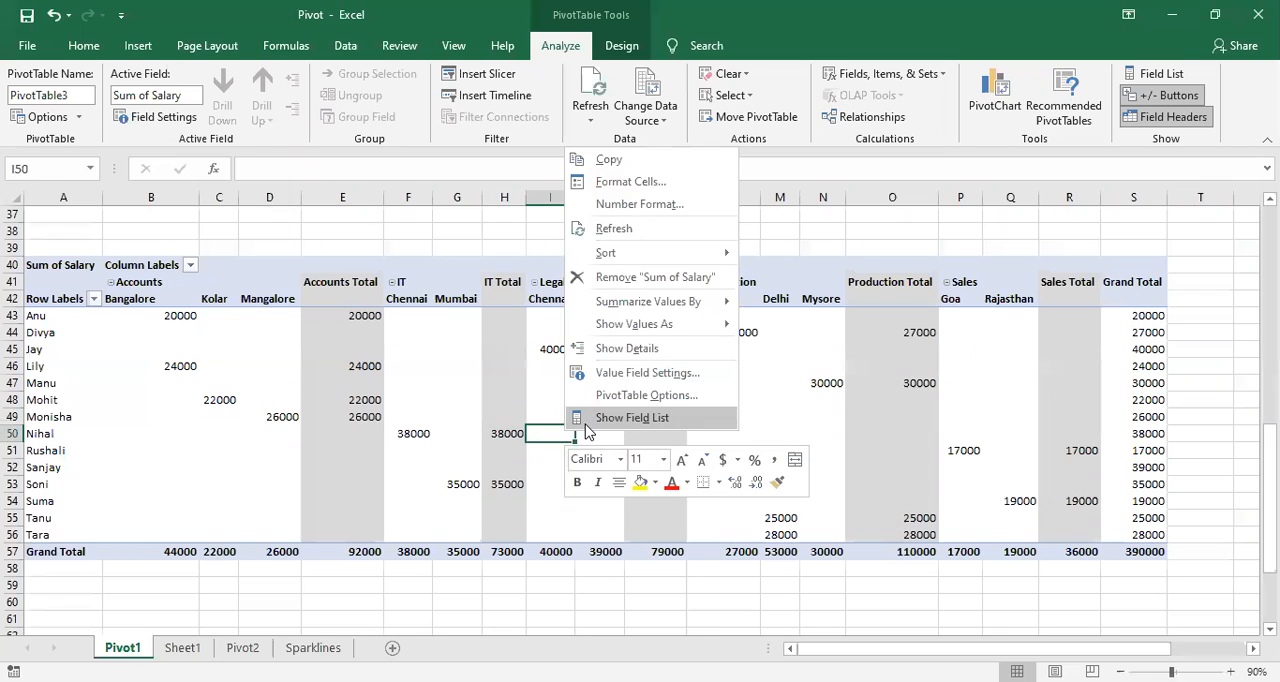
click(590, 422)
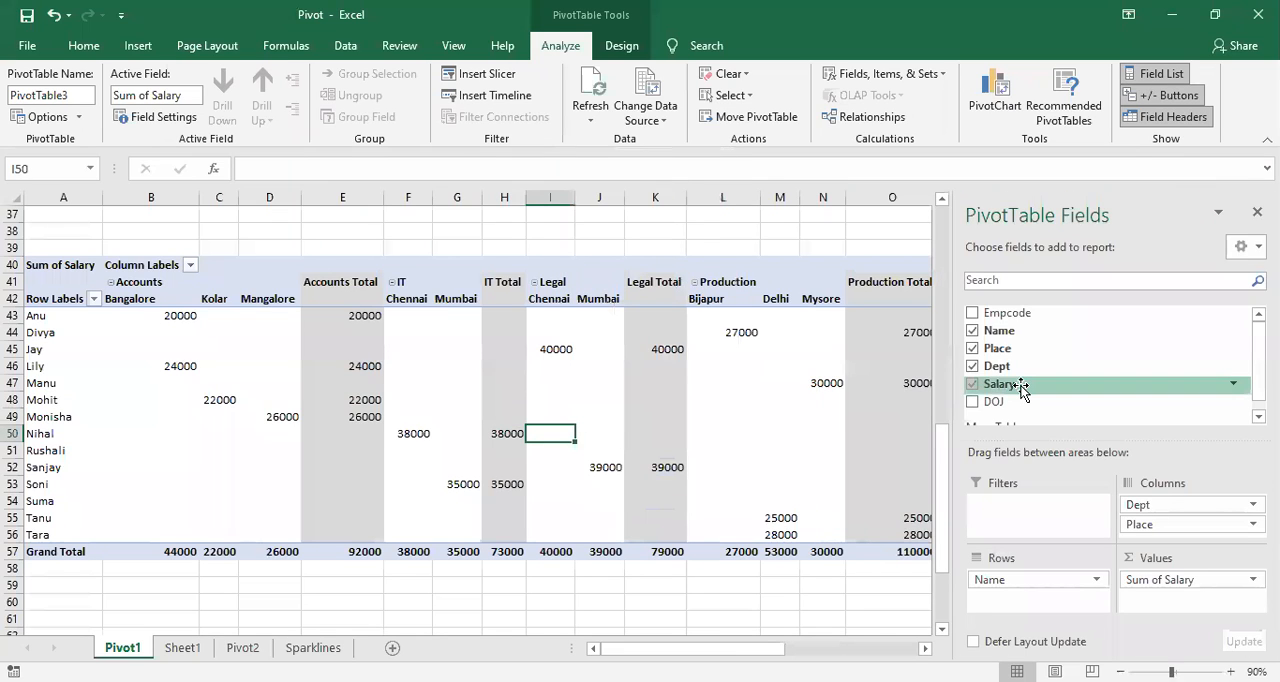
click(972, 349)
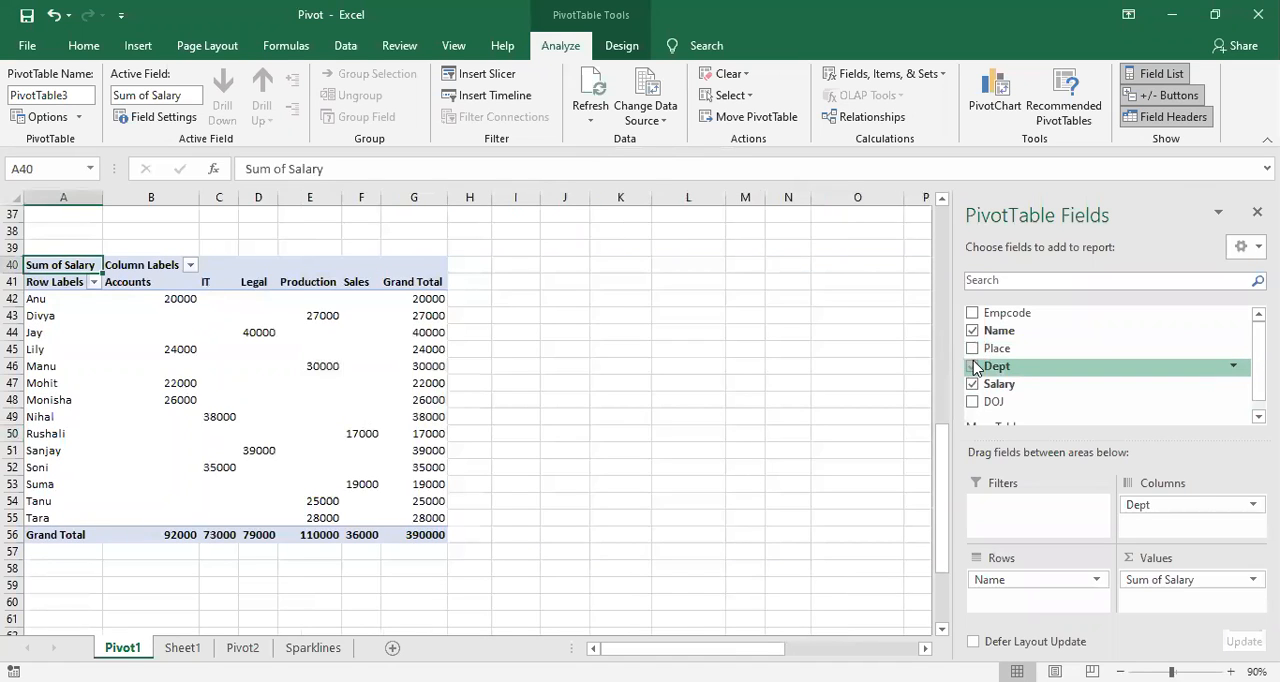
click(973, 367)
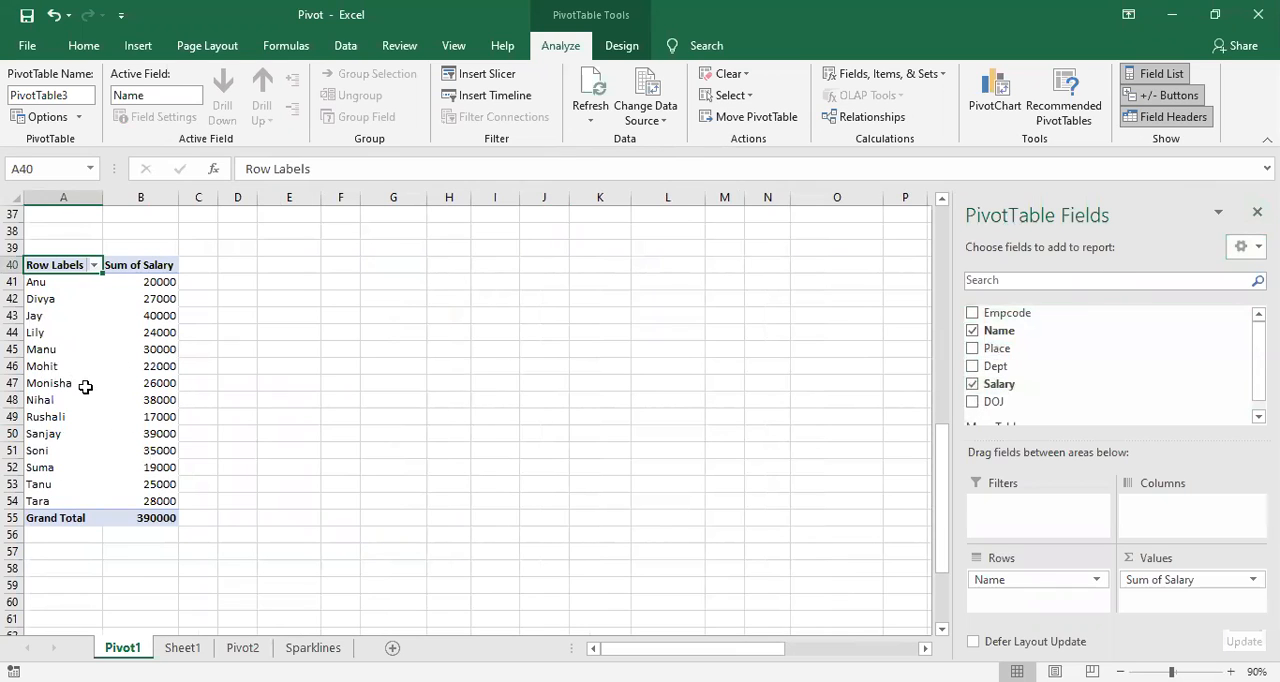
Step: Select the salary value in cell B45 and zoom the worksheet in to 100%
click(737, 463)
click(141, 346)
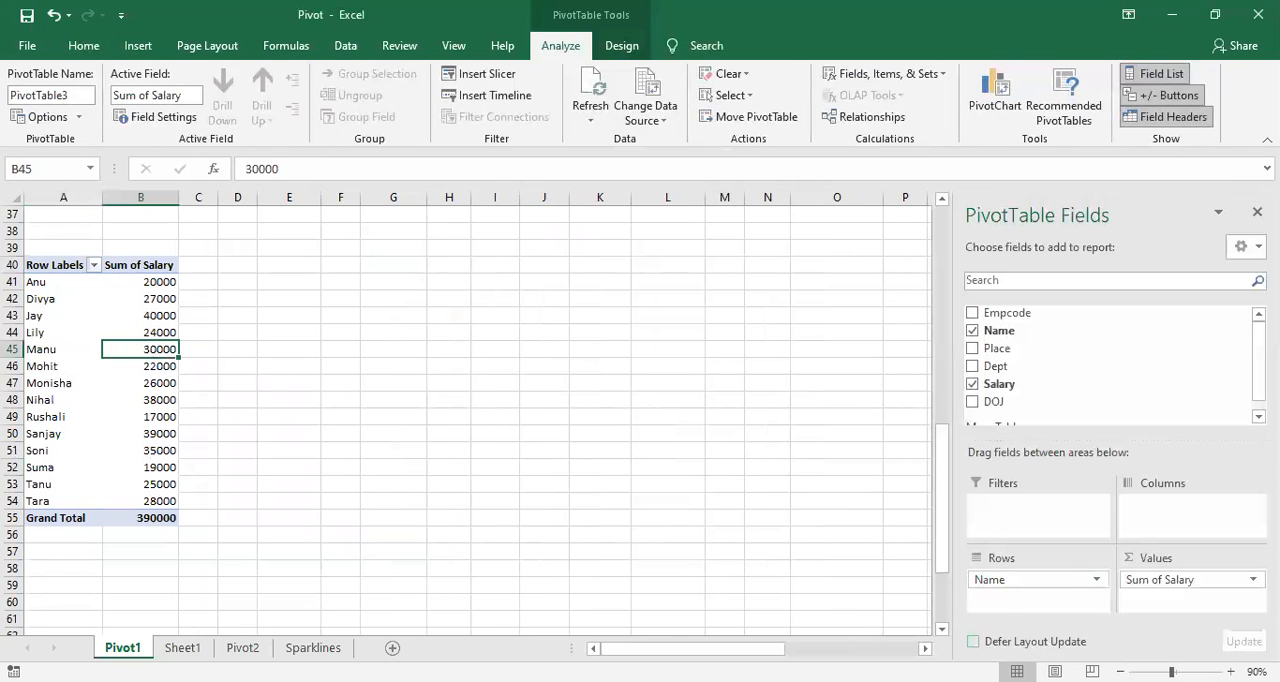
click(1231, 671)
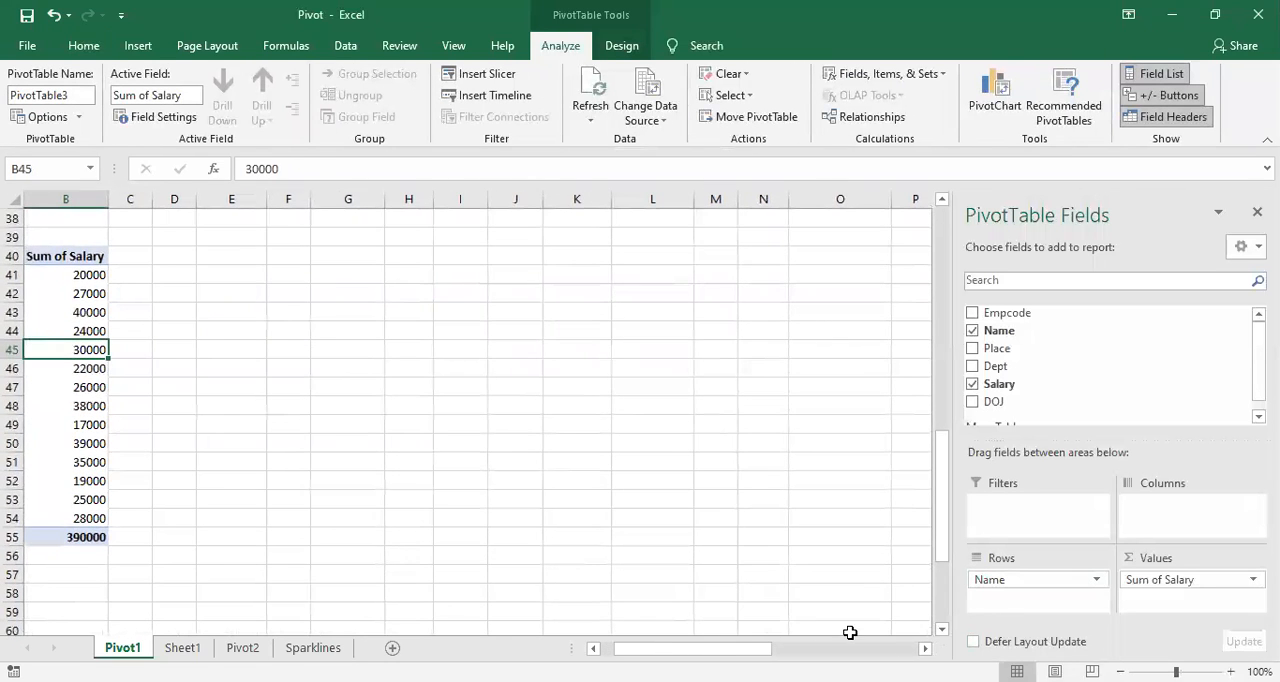
Step: Sort the PivotTable's row labels from A to Z
drag(752, 649, 735, 649)
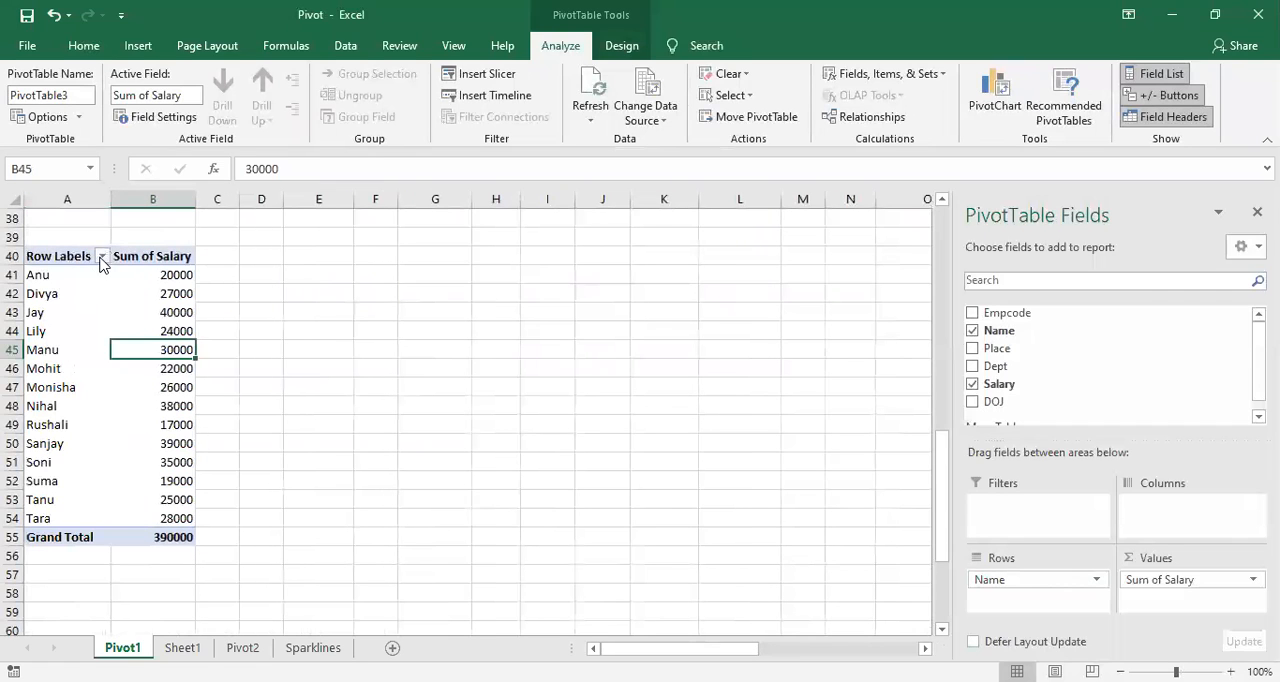
click(102, 256)
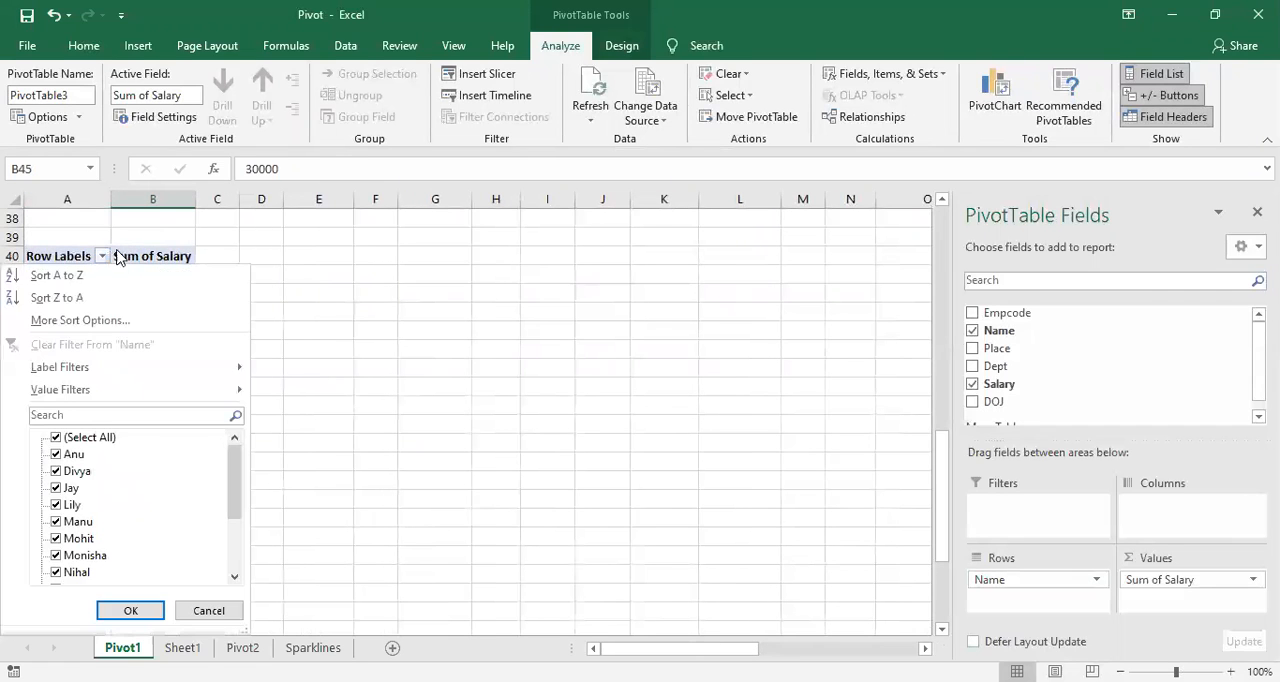
click(426, 308)
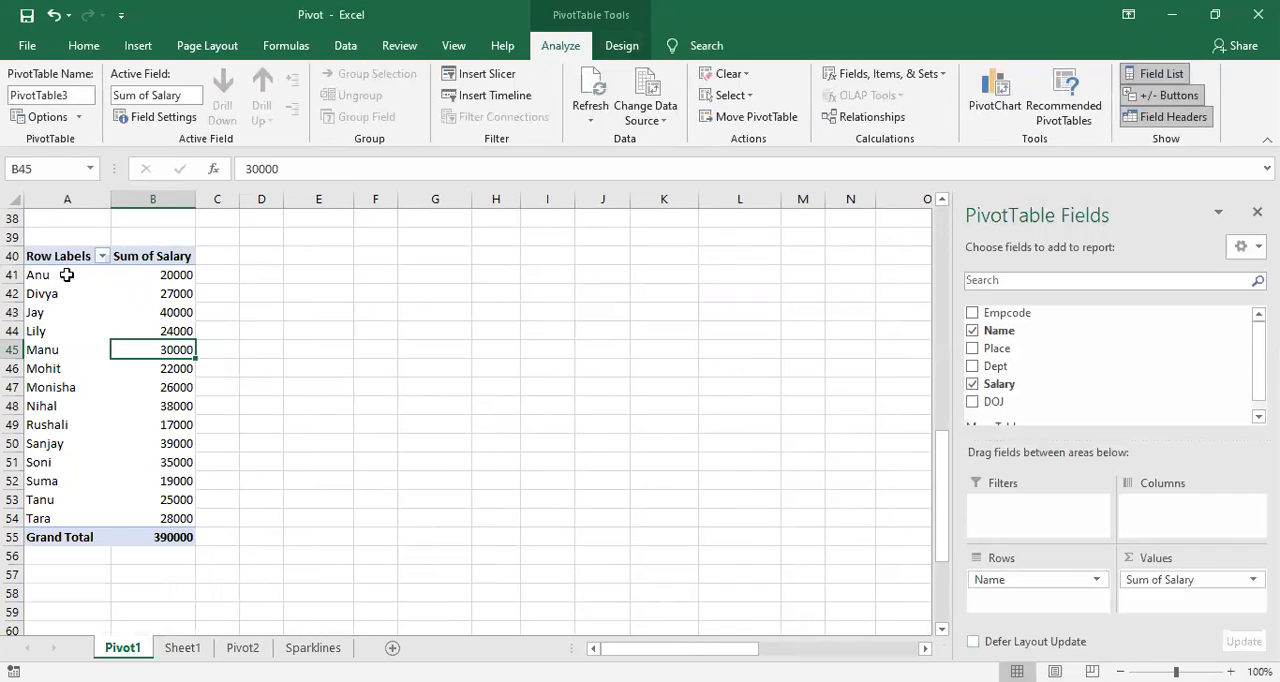
click(67, 274)
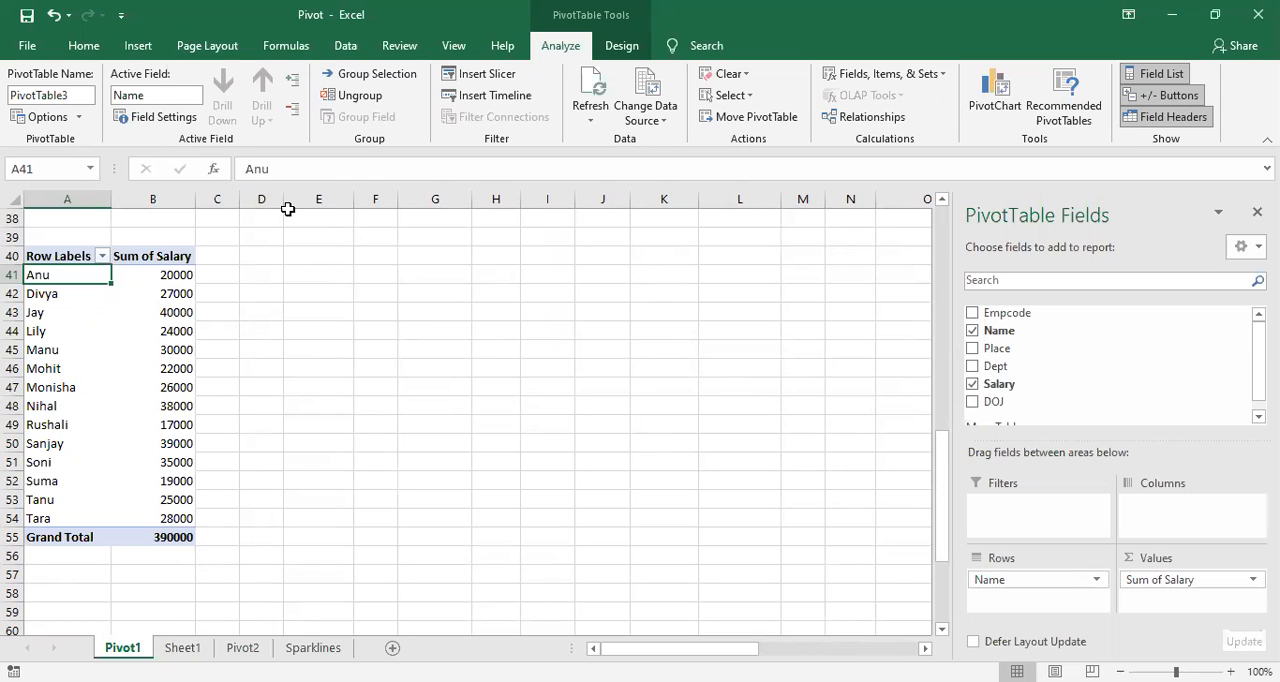
click(102, 257)
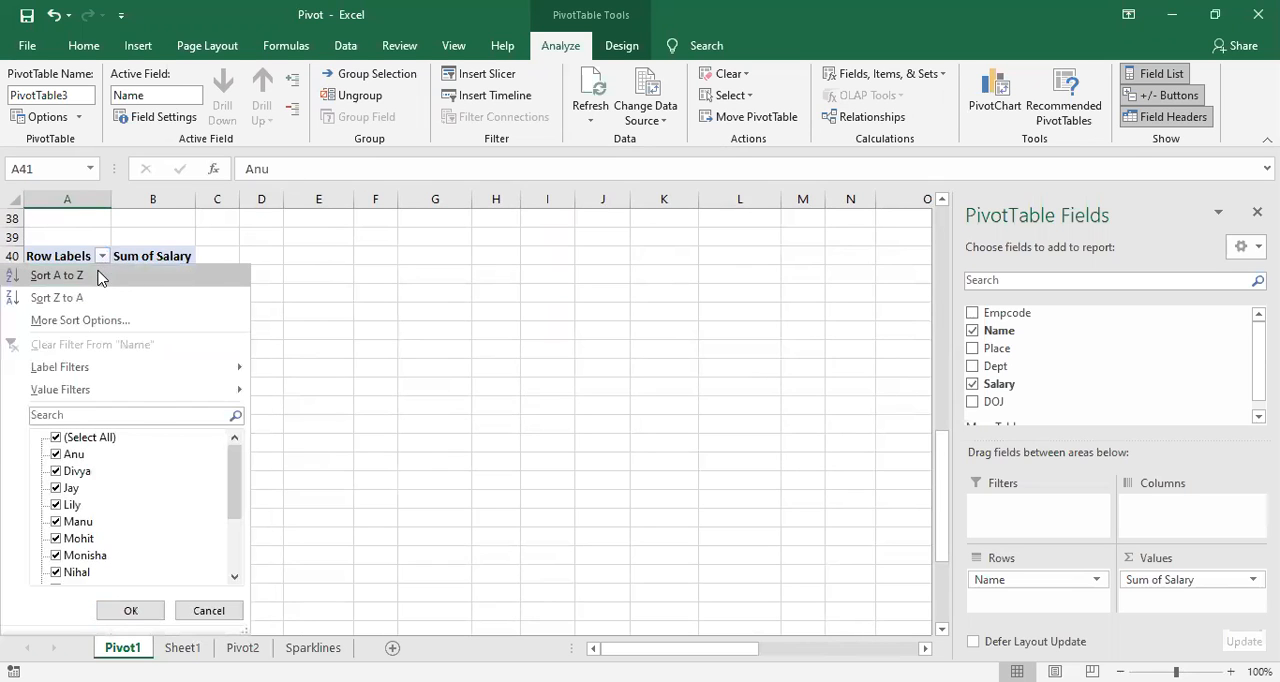
click(100, 275)
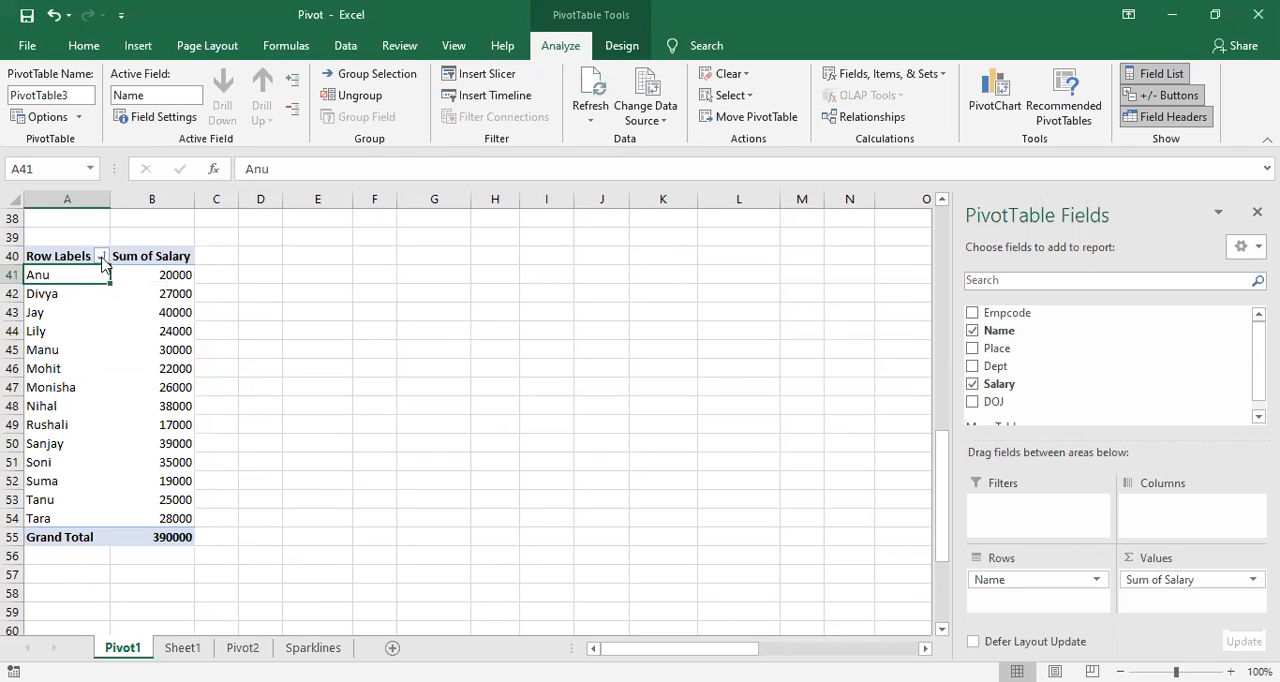
Step: Sort the employee names from Z to A, and return them to A to Z order
click(102, 257)
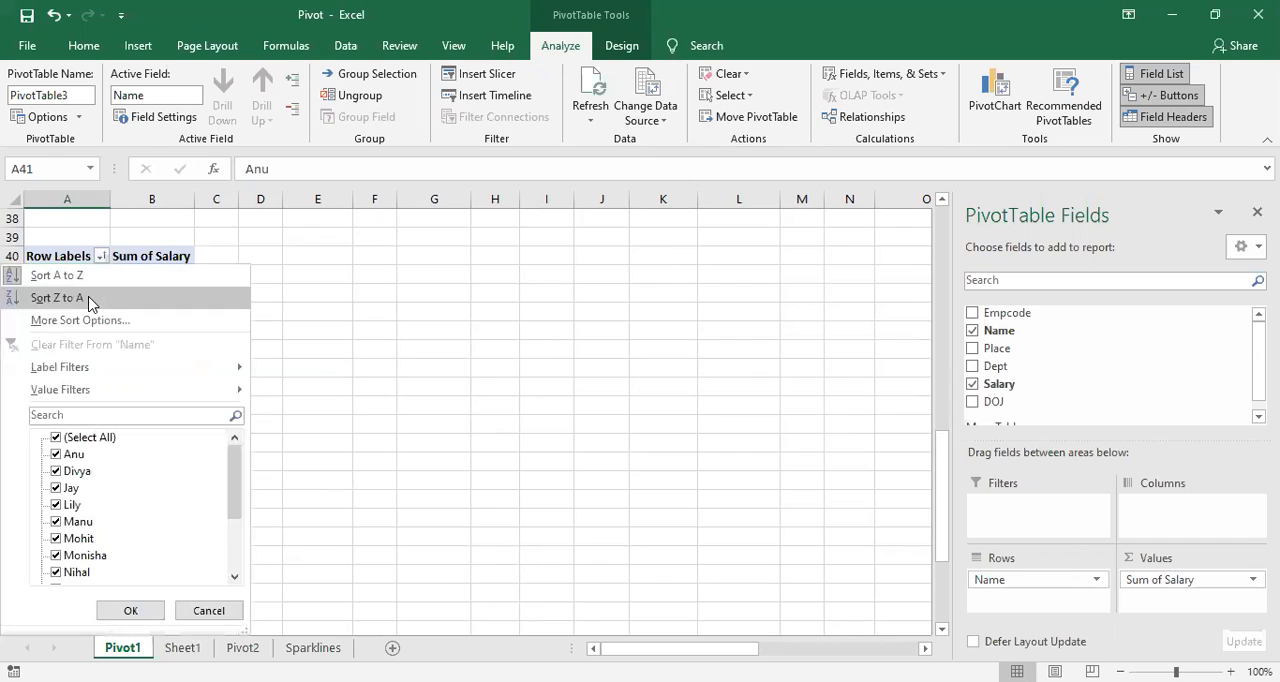
click(88, 297)
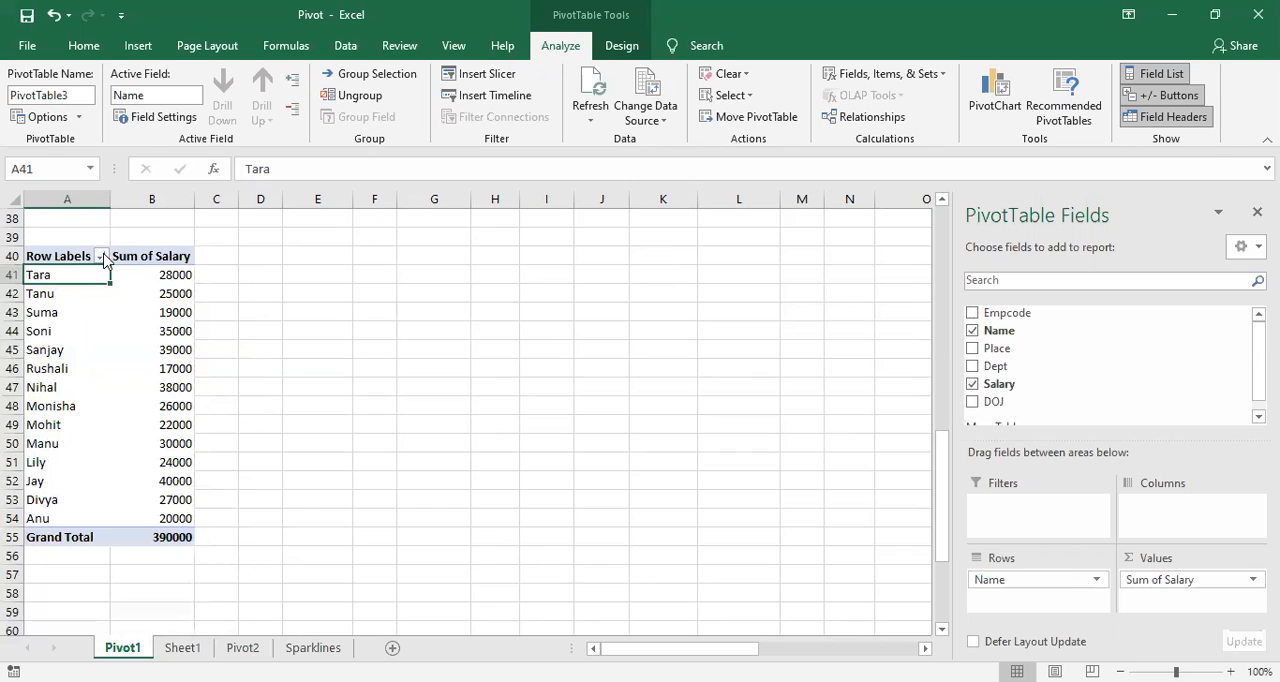
click(102, 256)
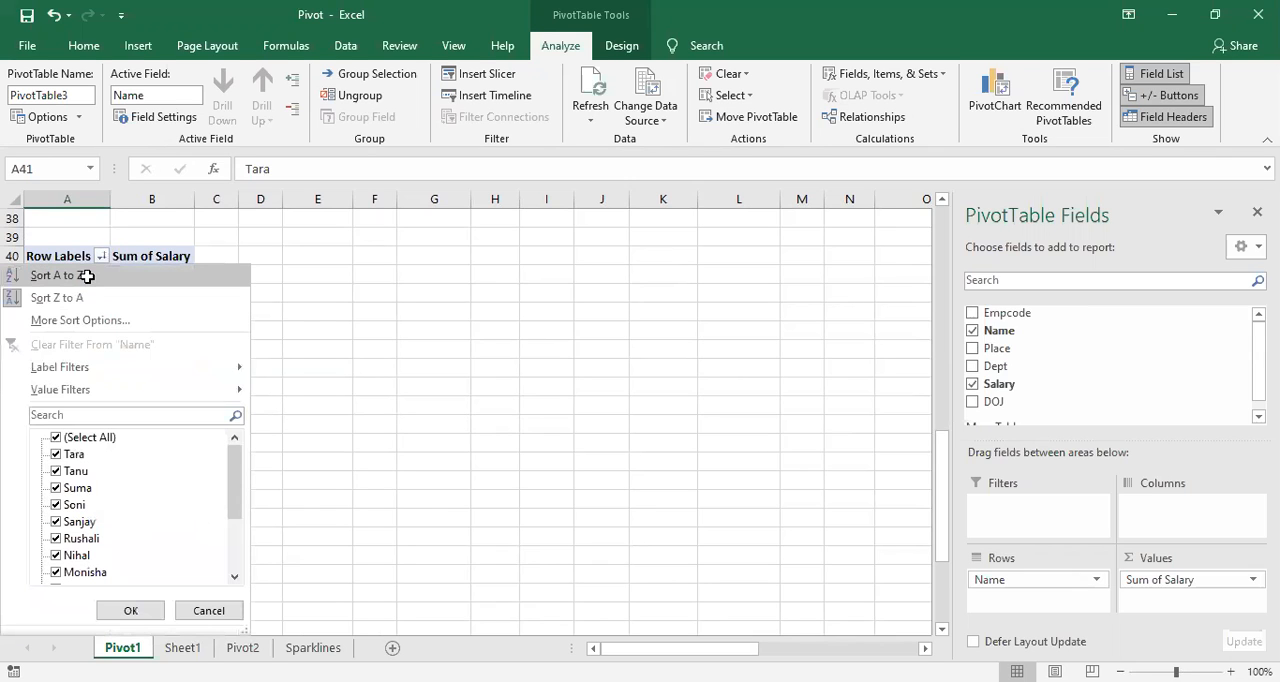
click(87, 276)
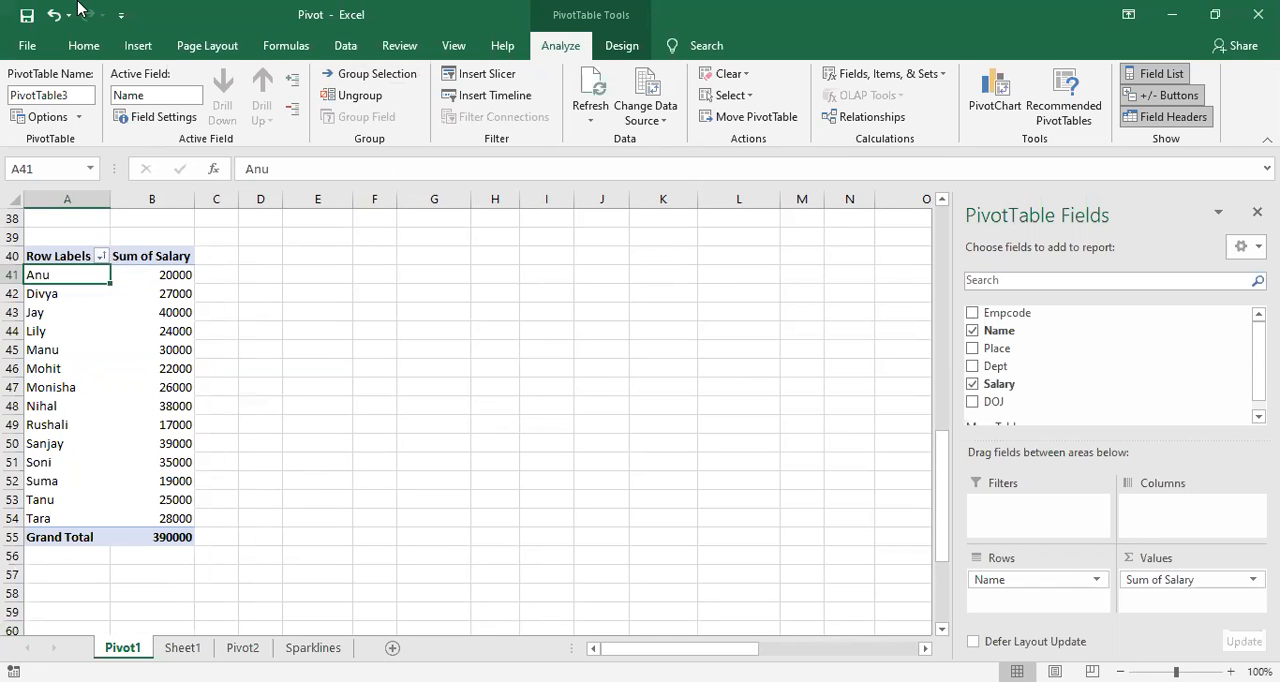
click(215, 347)
click(90, 320)
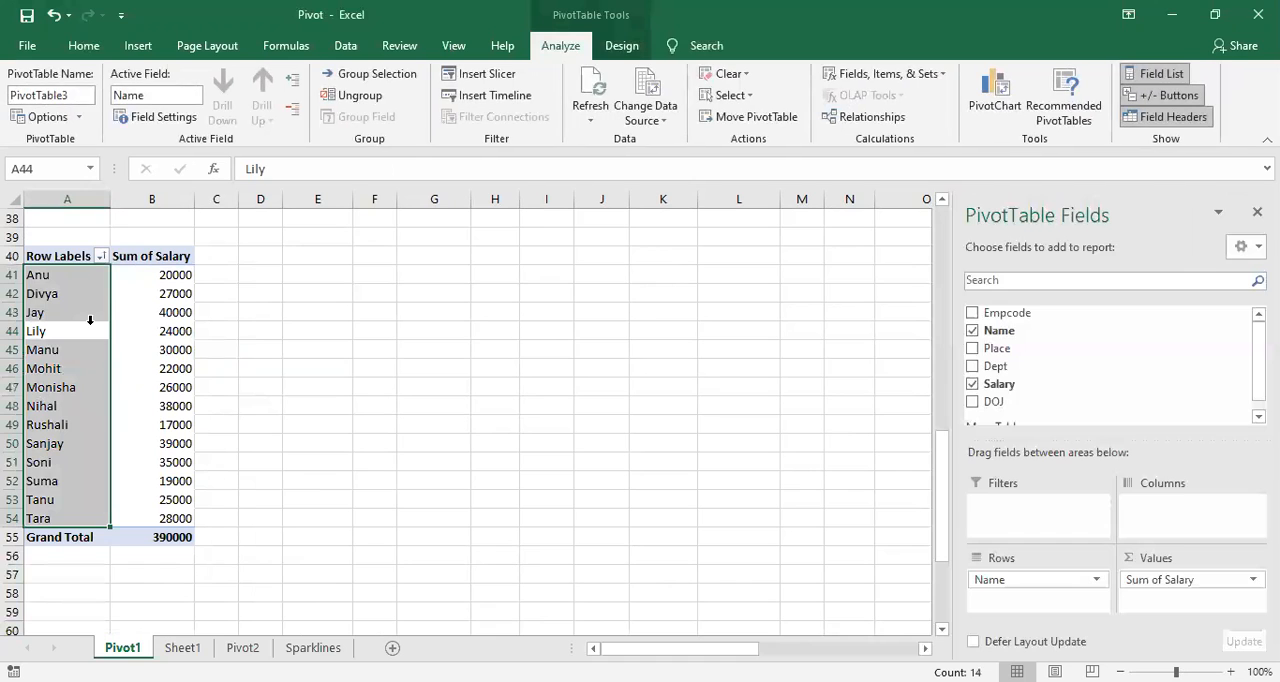
click(258, 328)
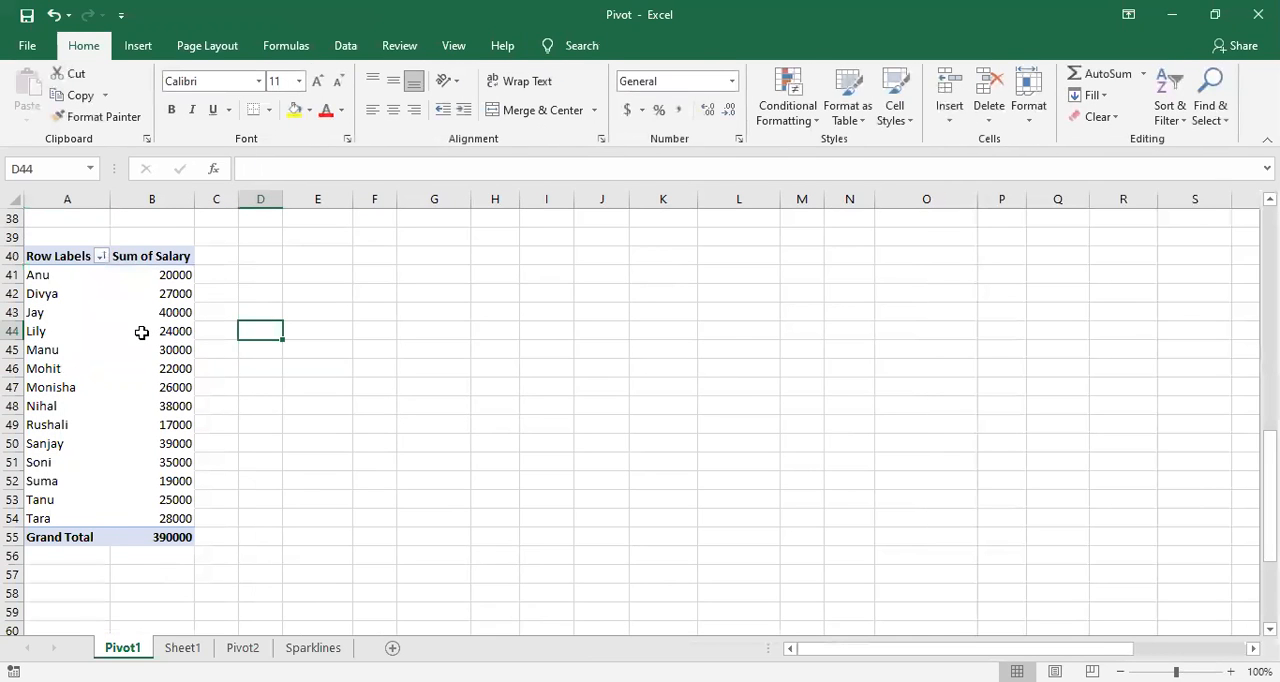
Step: Rename the PivotTable as Salary_Report and reselect a salary value inside it
click(142, 332)
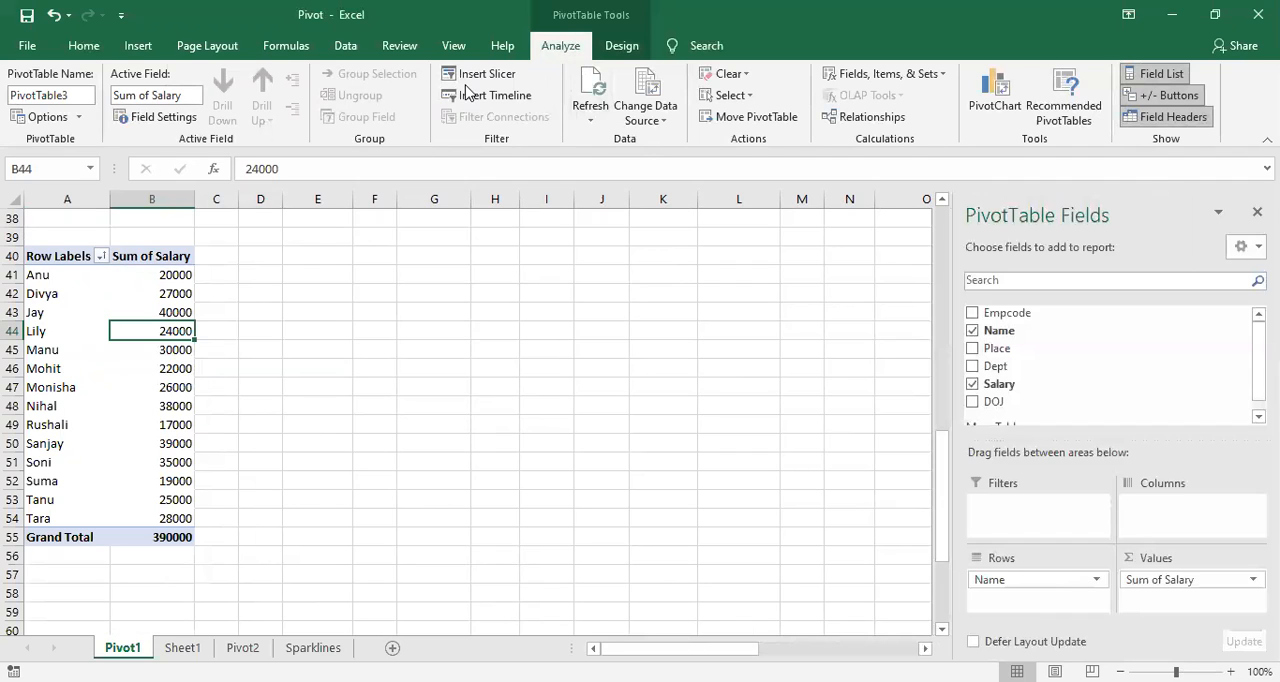
click(617, 50)
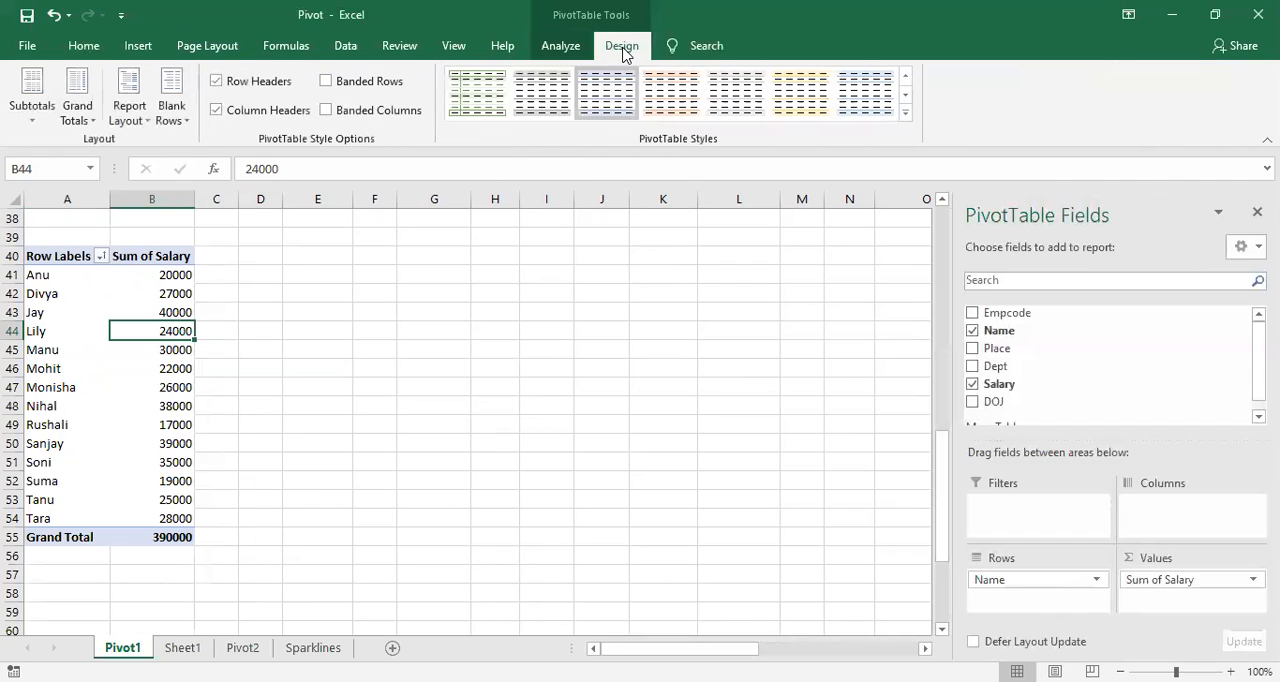
click(569, 47)
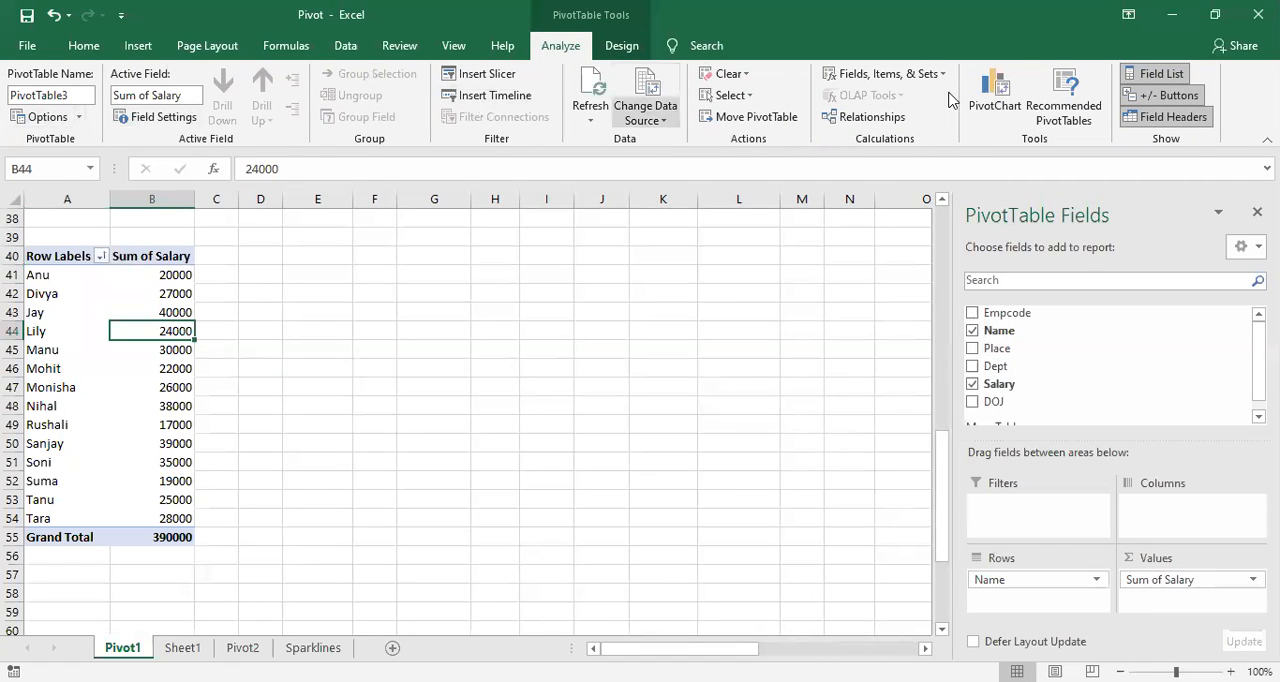
click(76, 100)
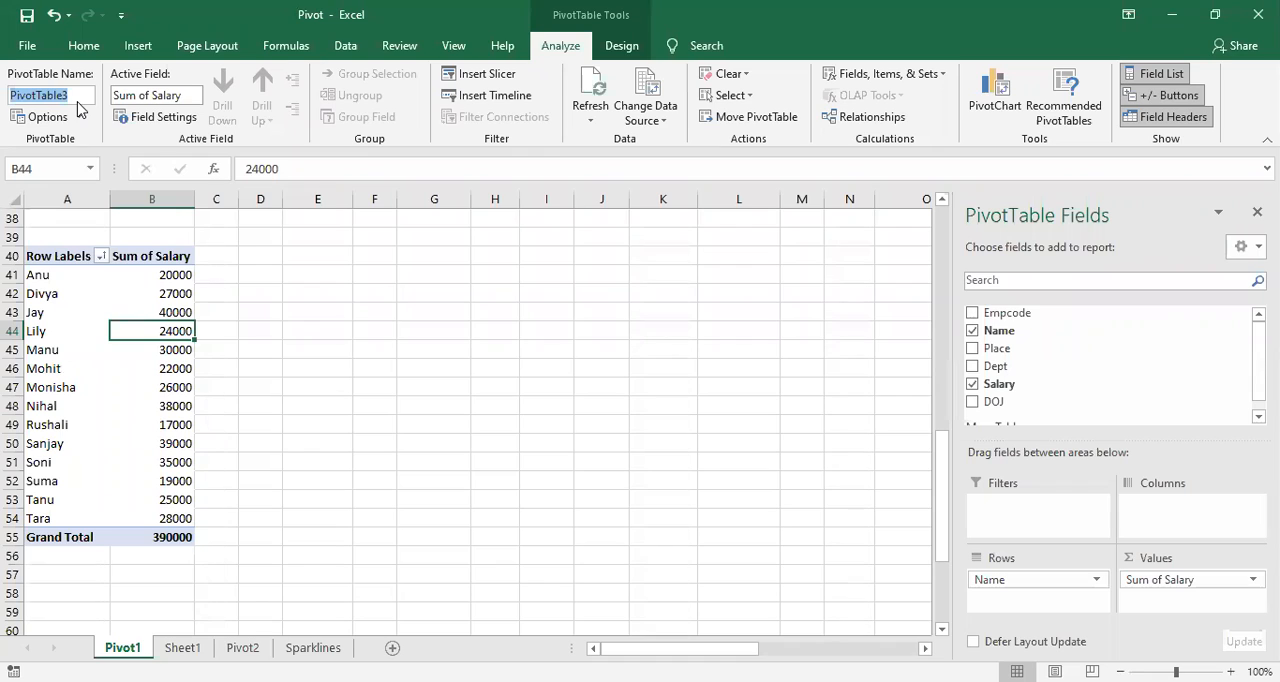
text(Salry)
key(BackSpace)
key(BackSpace)
text(ary)
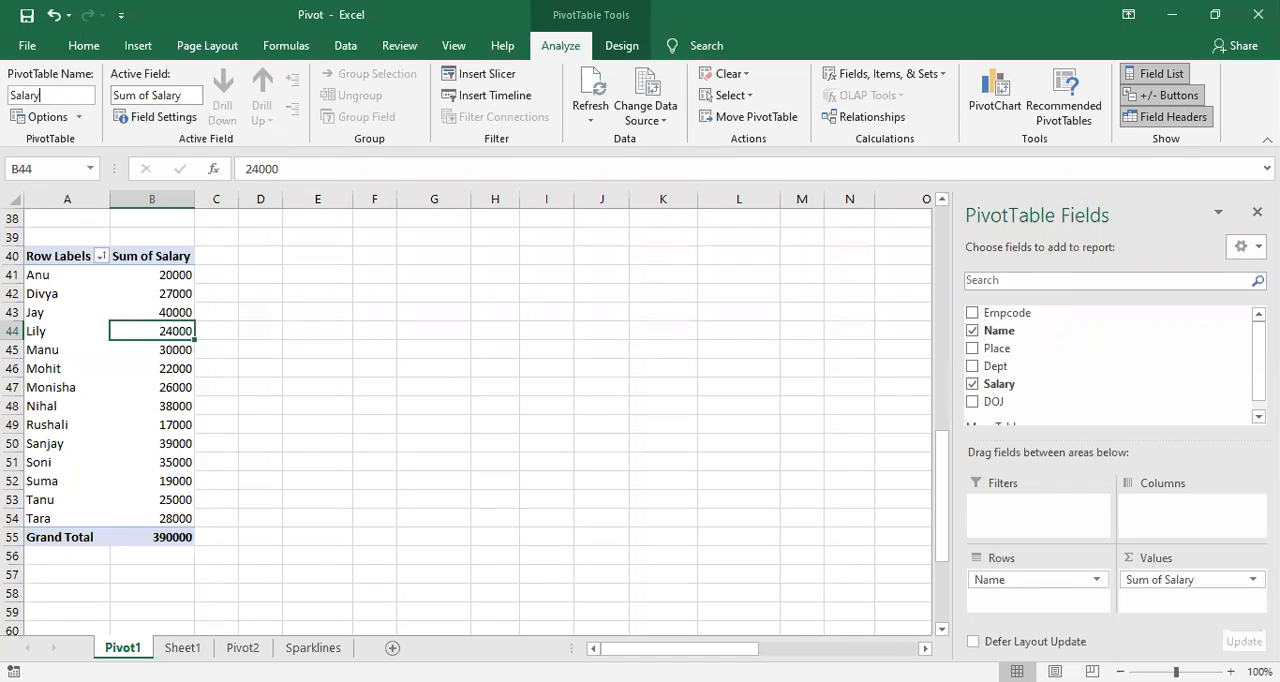
text(_Report)
click(335, 331)
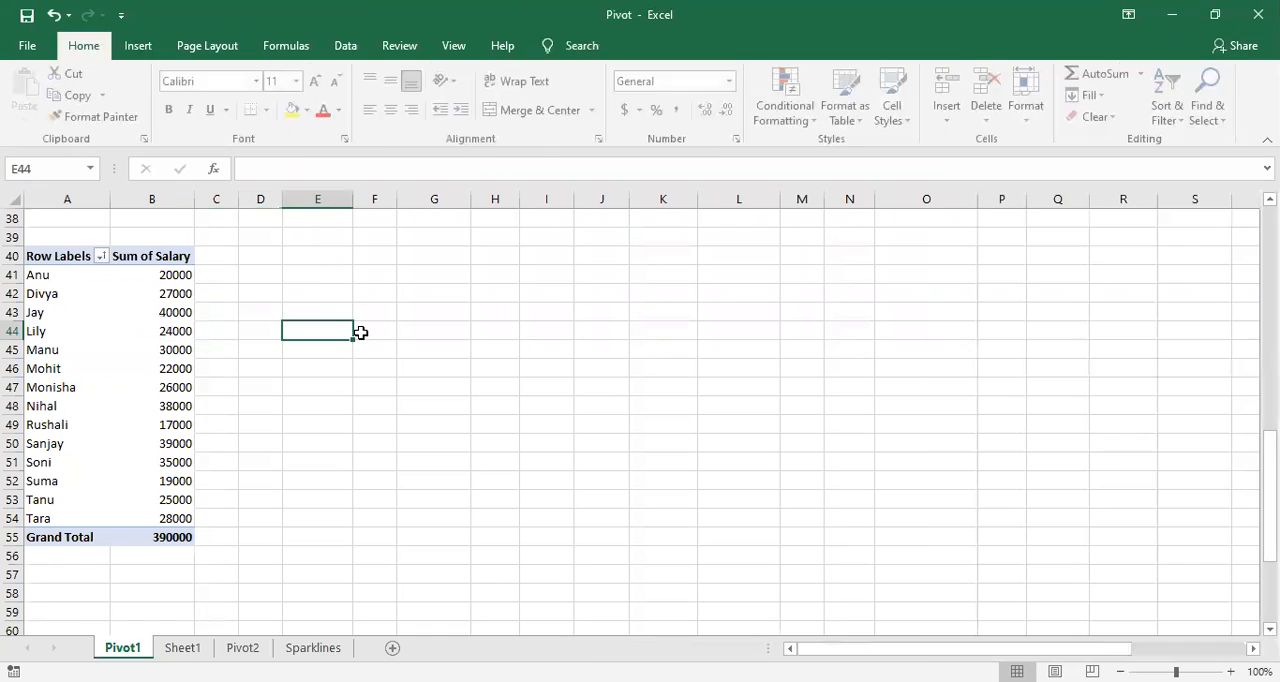
click(188, 353)
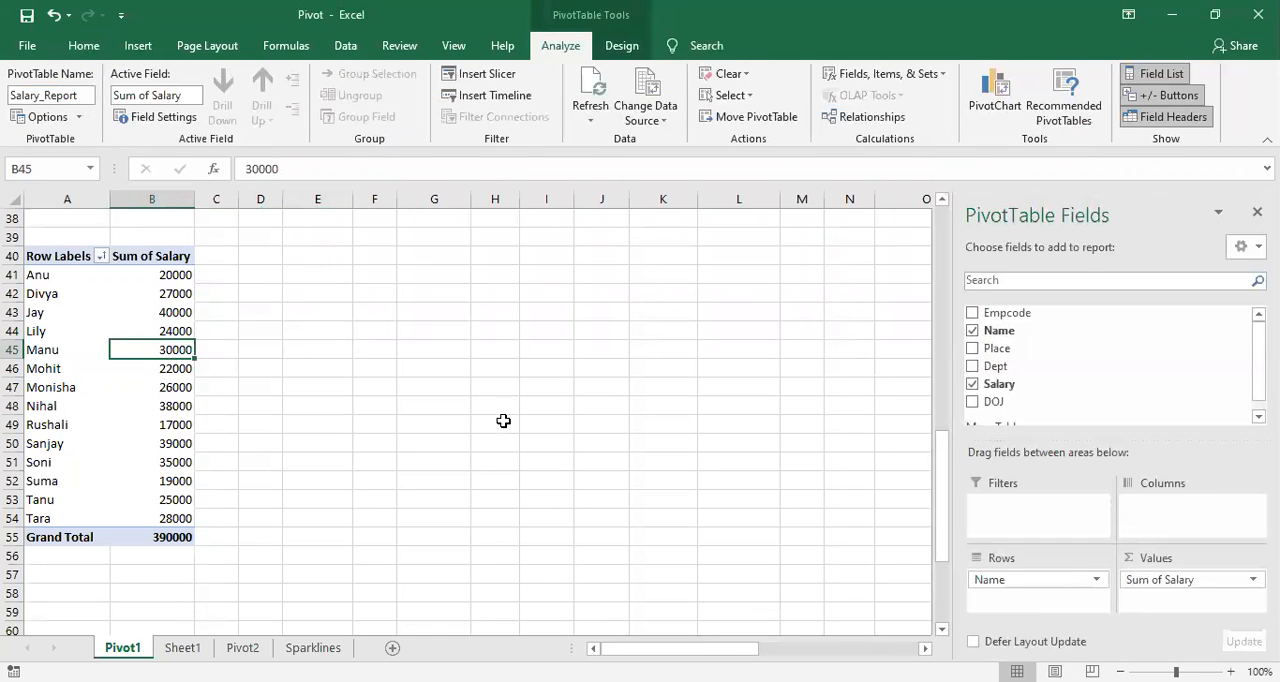
Step: Browse the PivotTable style gallery and apply the orange style from the first row of the Medium group
click(138, 372)
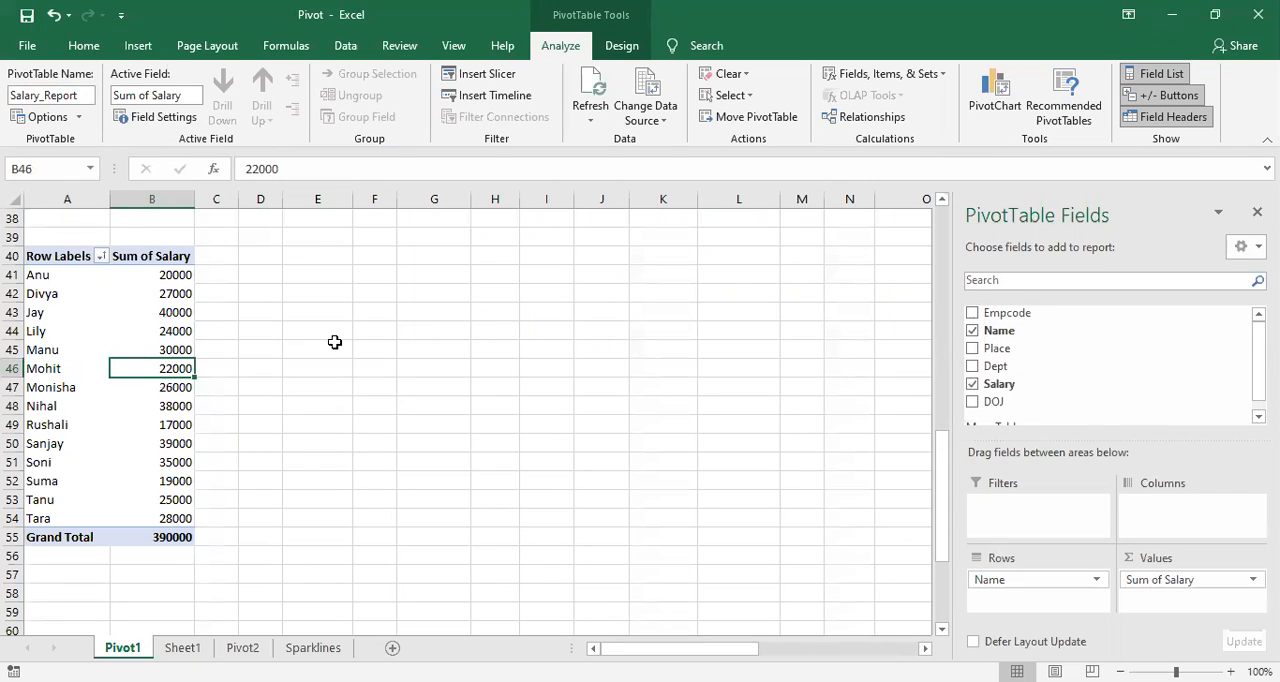
click(622, 48)
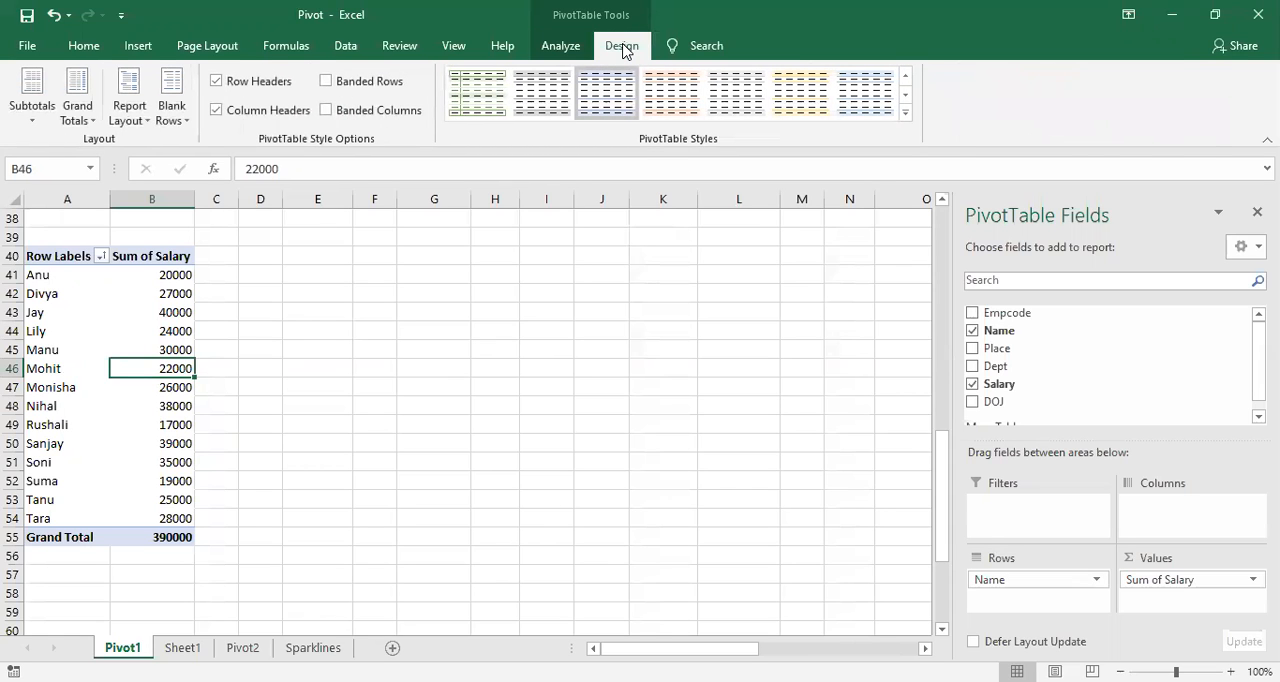
click(905, 114)
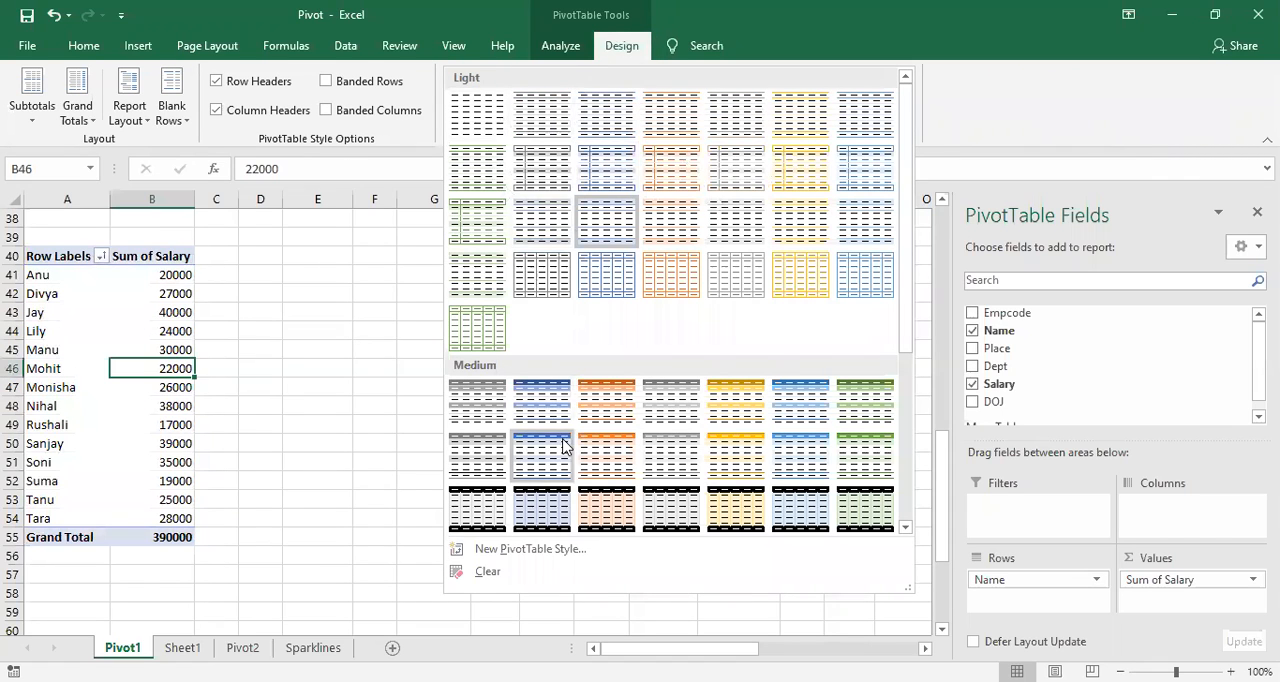
scroll(563, 448, down, 3)
scroll(563, 448, down, 2)
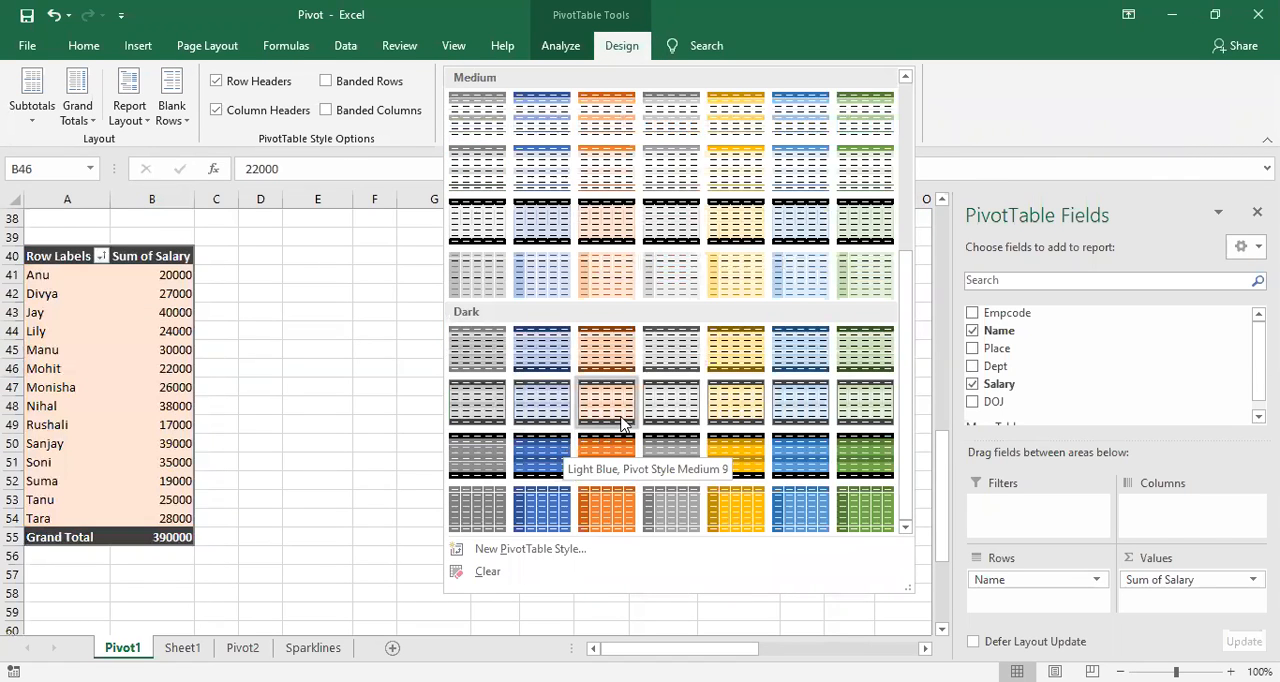
scroll(625, 242, up, 3)
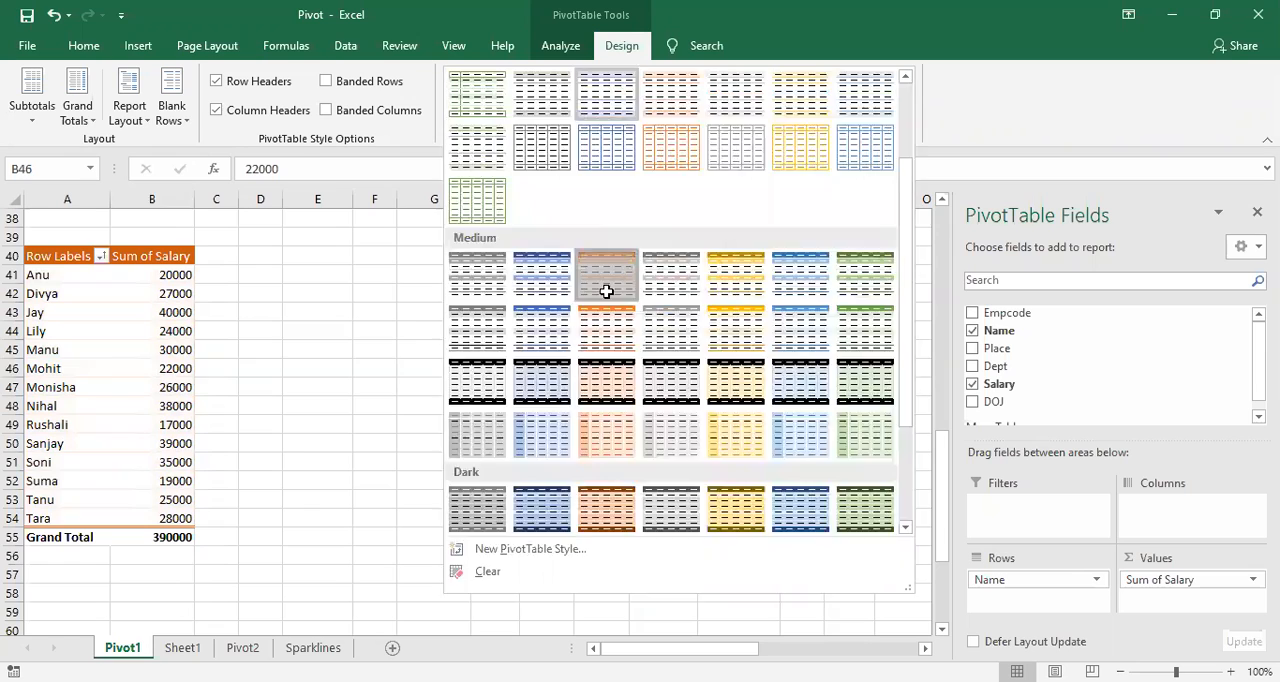
click(607, 293)
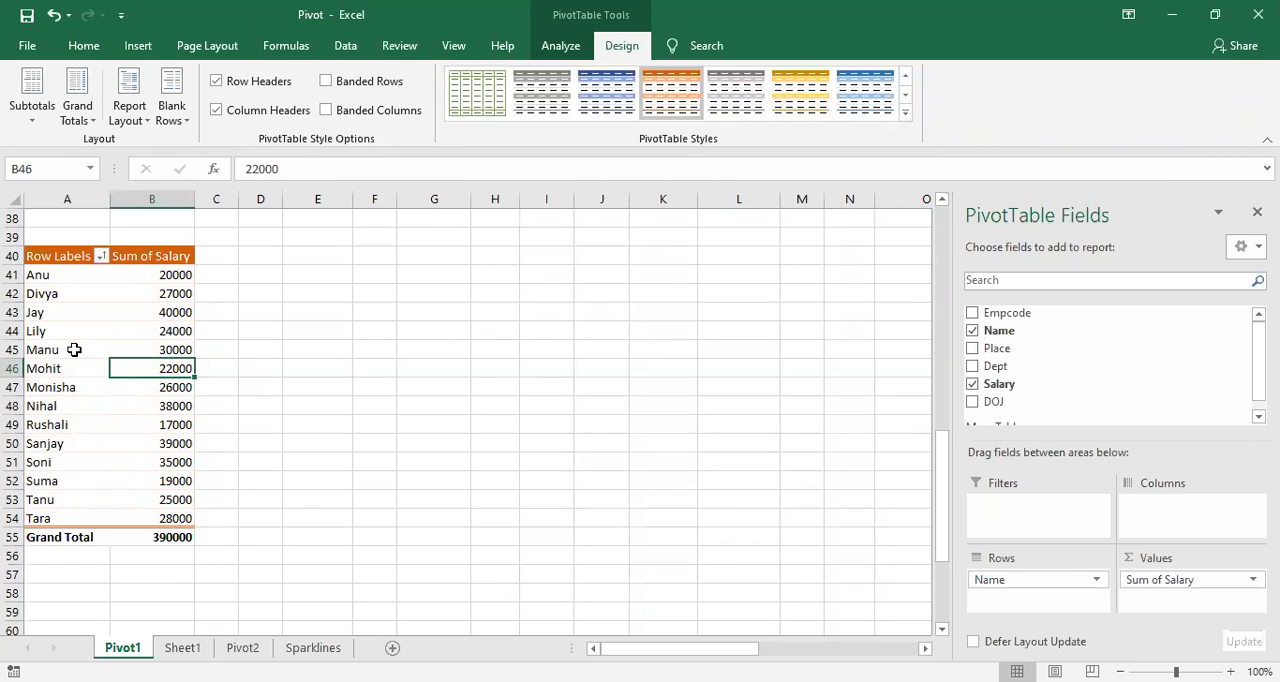
Step: Toggle the row headers off and on, and try the blue medium style before reapplying the orange one
click(217, 84)
click(217, 84)
click(216, 89)
click(217, 84)
click(604, 112)
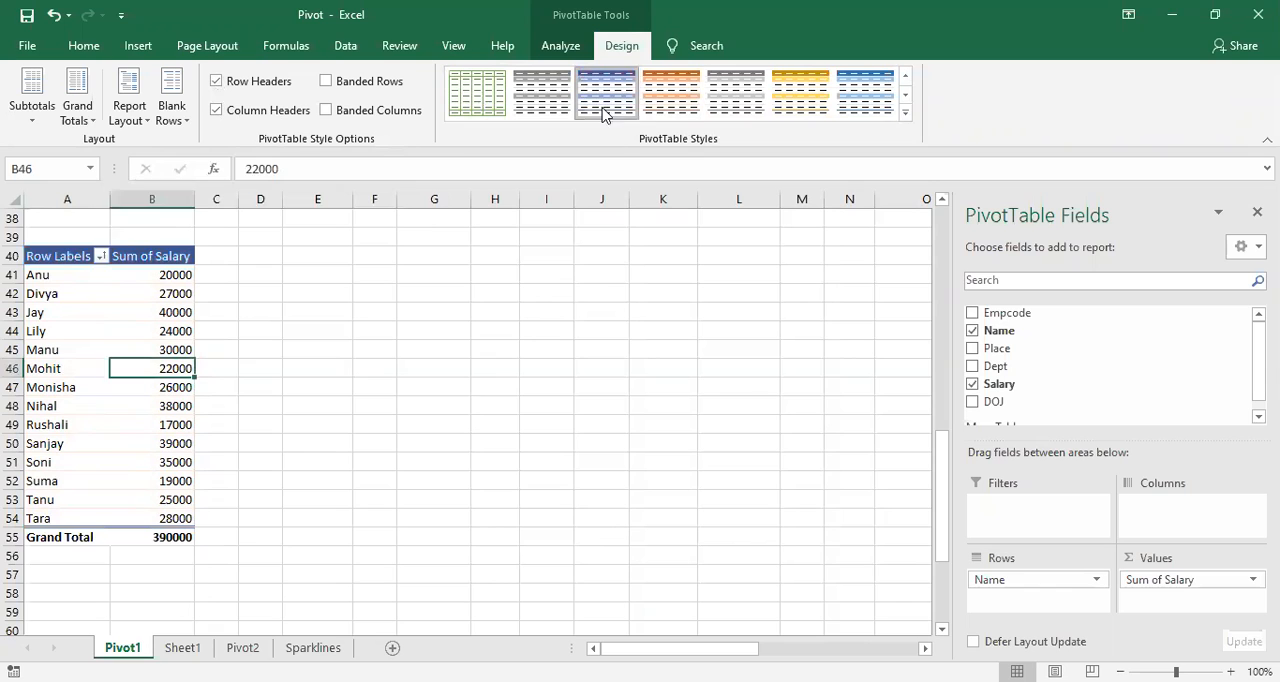
click(670, 96)
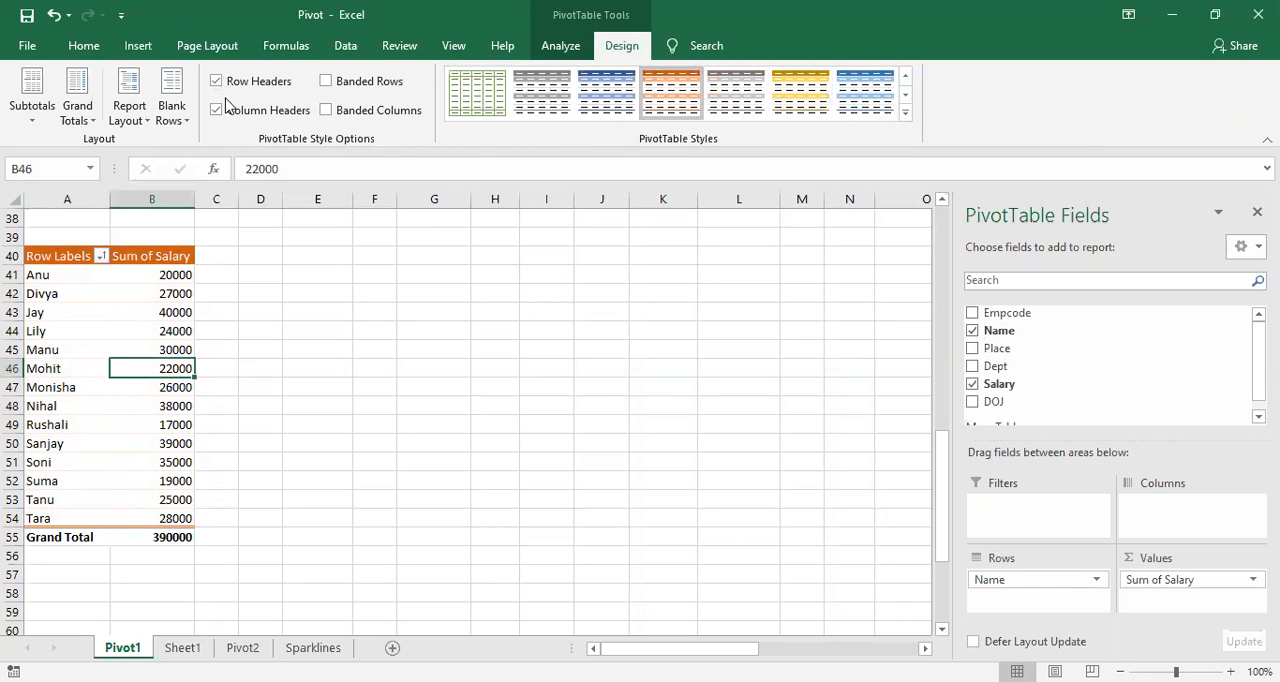
Step: Turn on banded rows and banded columns for the PivotTable, and toggle the column headers off and back on
click(327, 83)
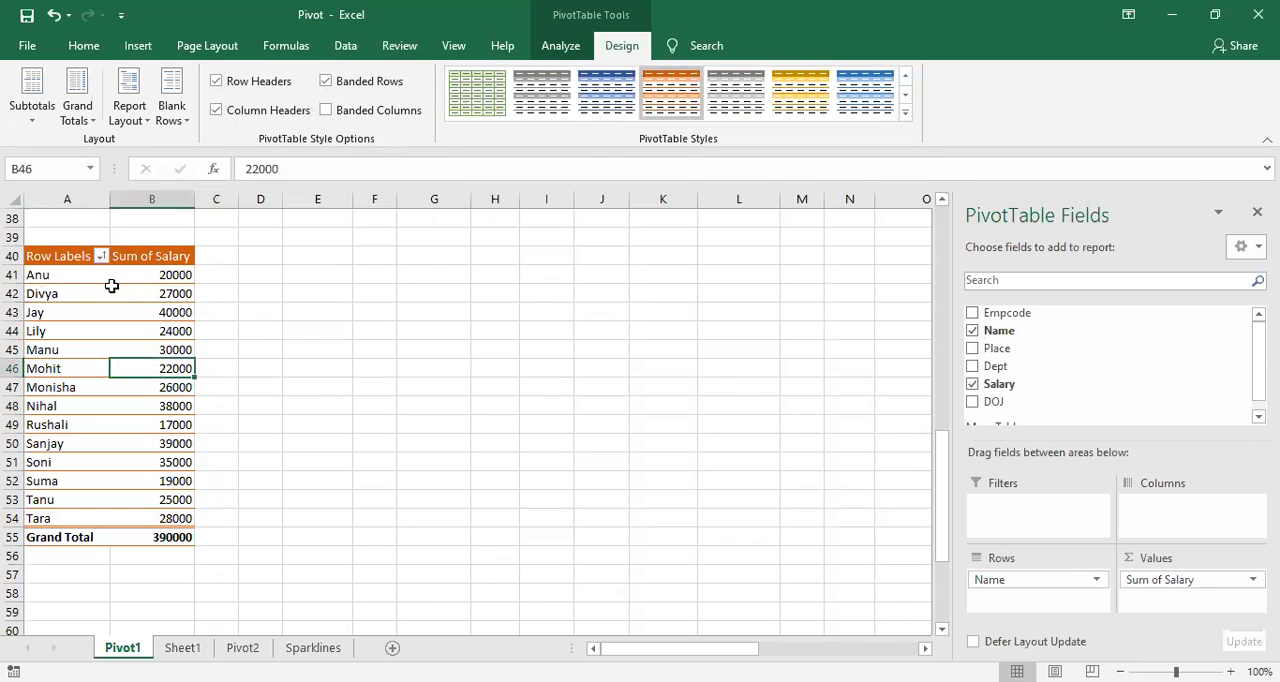
click(326, 83)
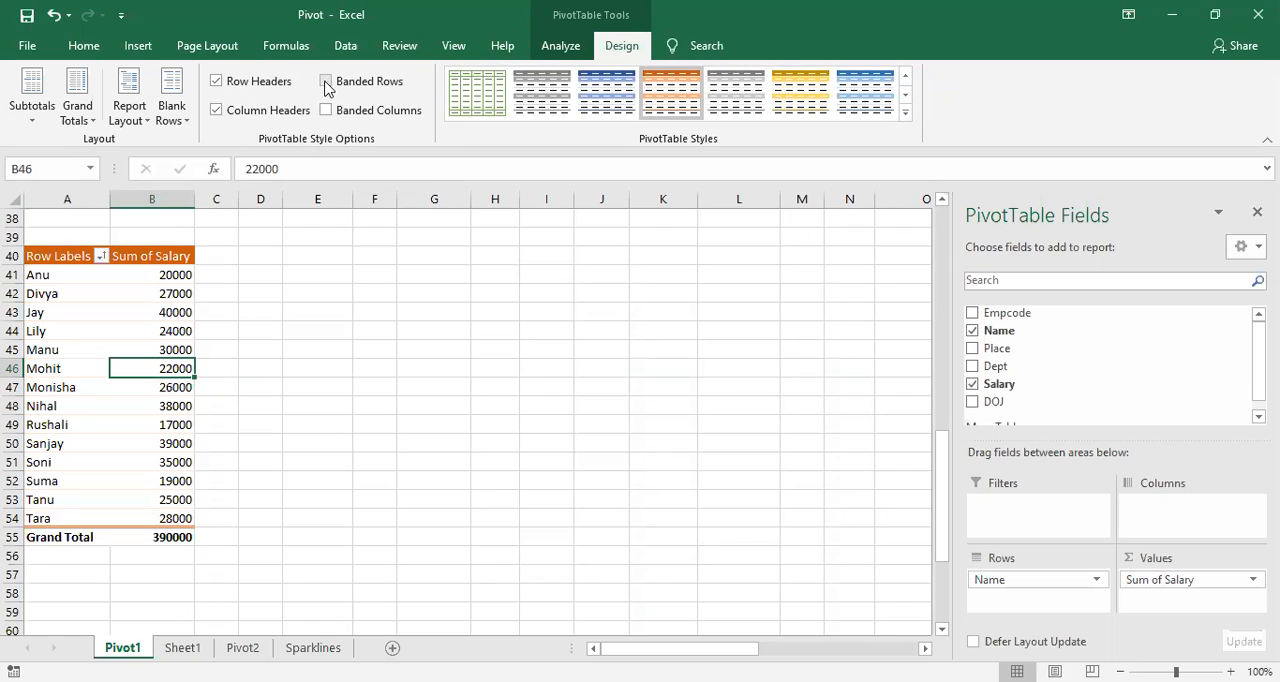
click(326, 82)
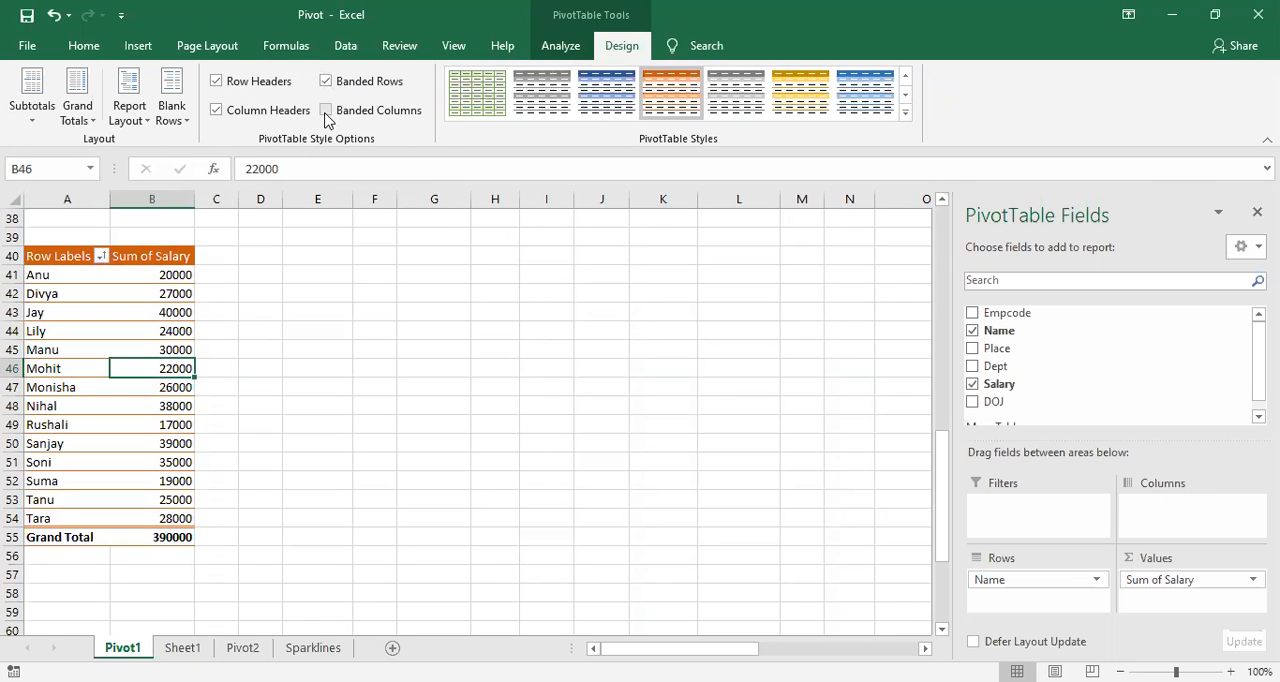
click(326, 111)
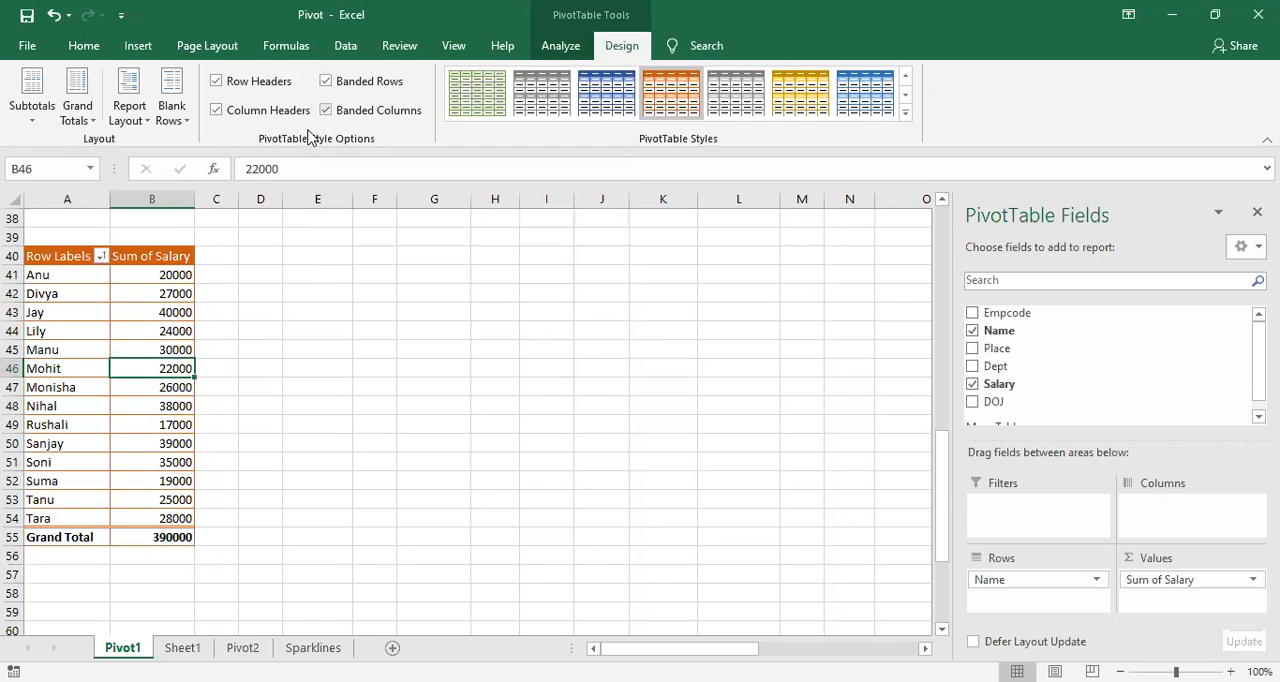
click(217, 111)
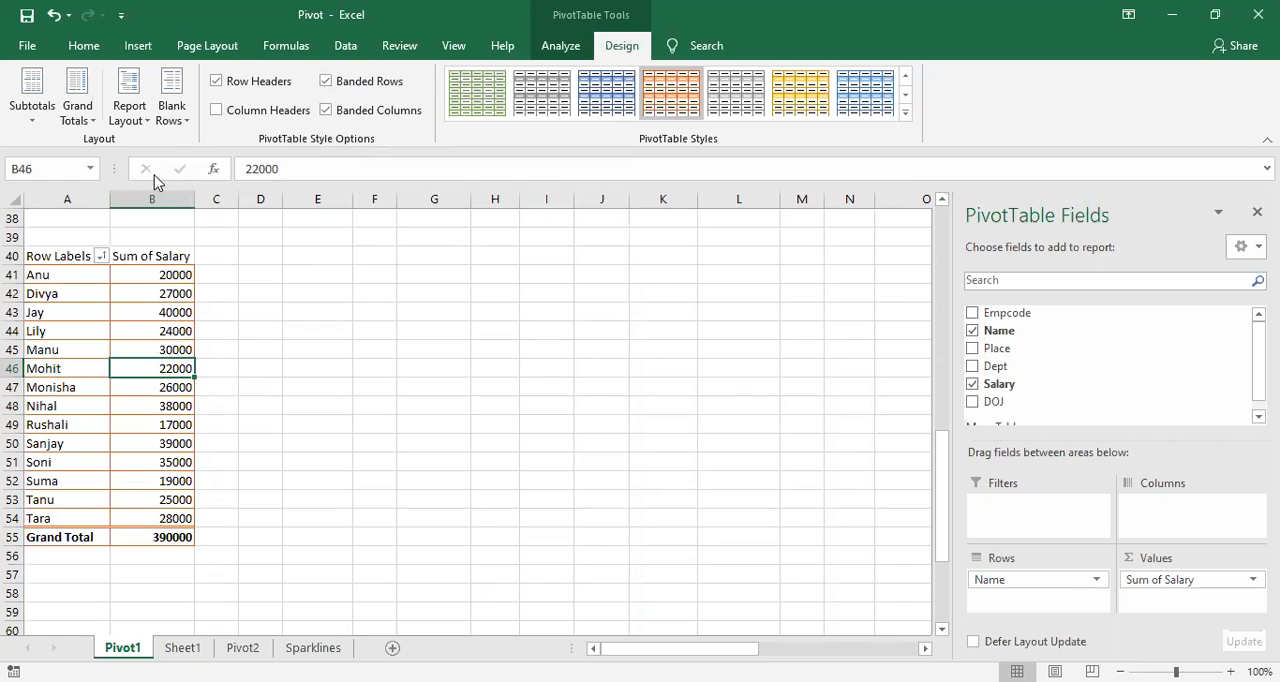
click(217, 110)
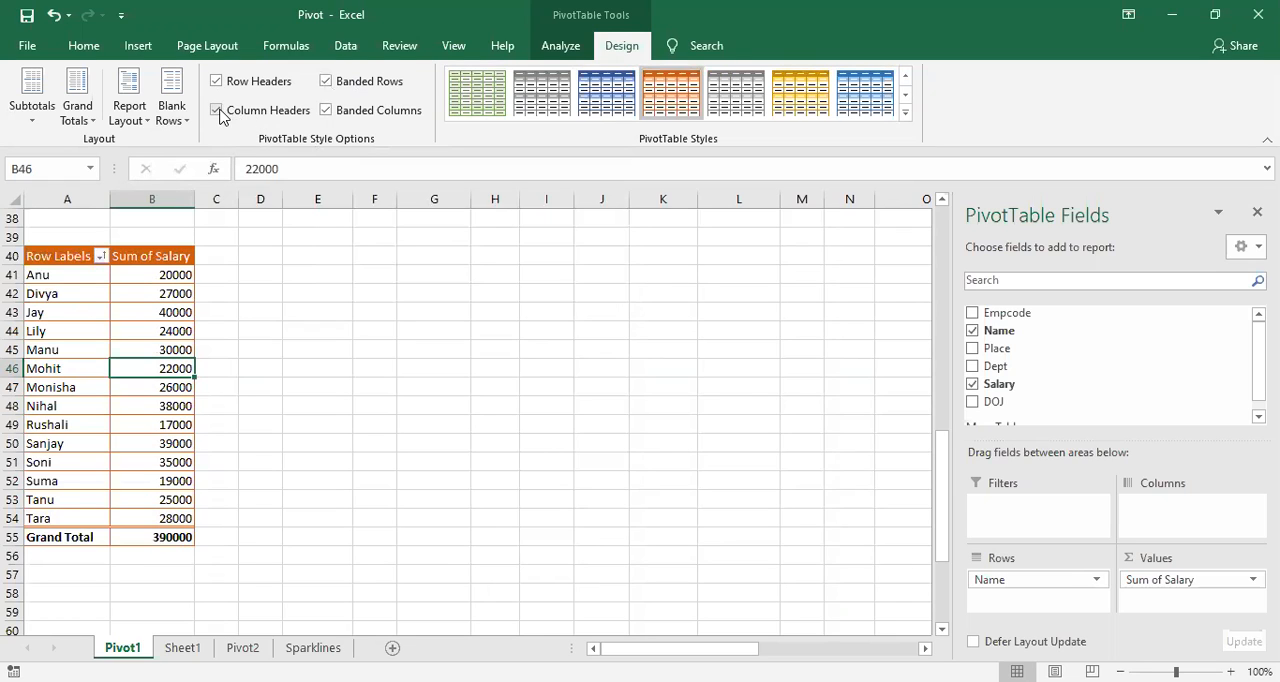
Step: Set the PivotTable's grand totals to On for Rows Only and select a salary value inside the table
click(159, 536)
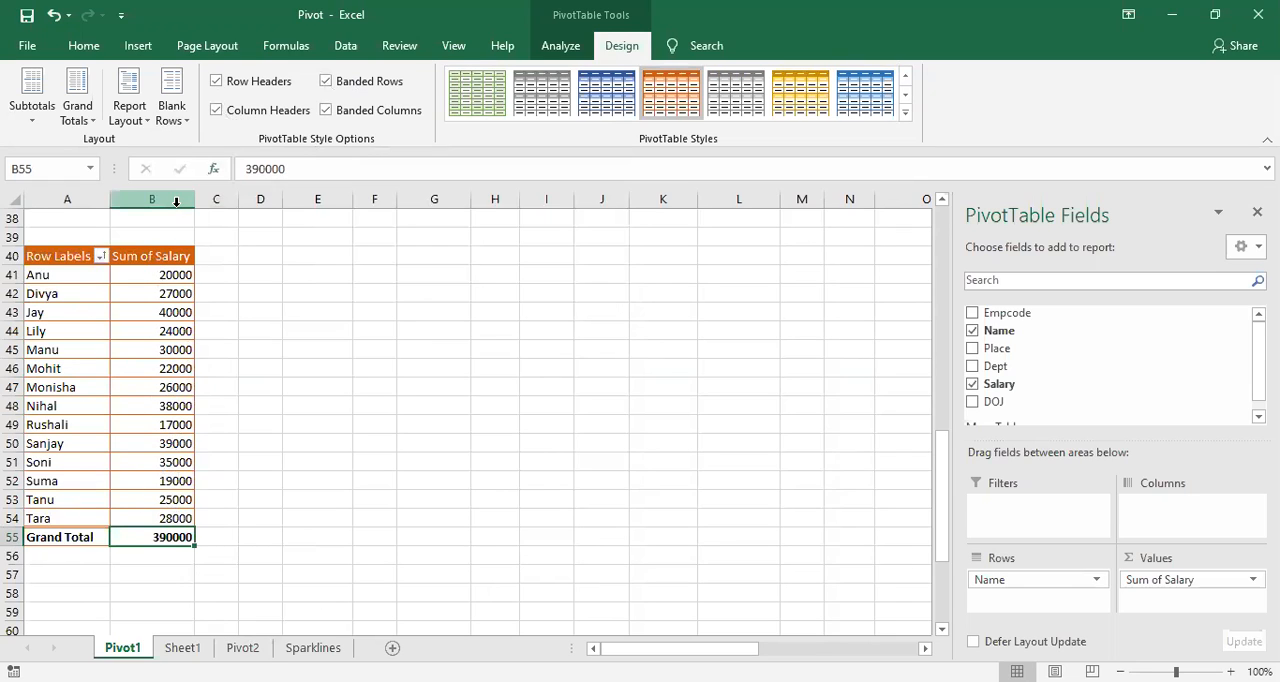
click(87, 119)
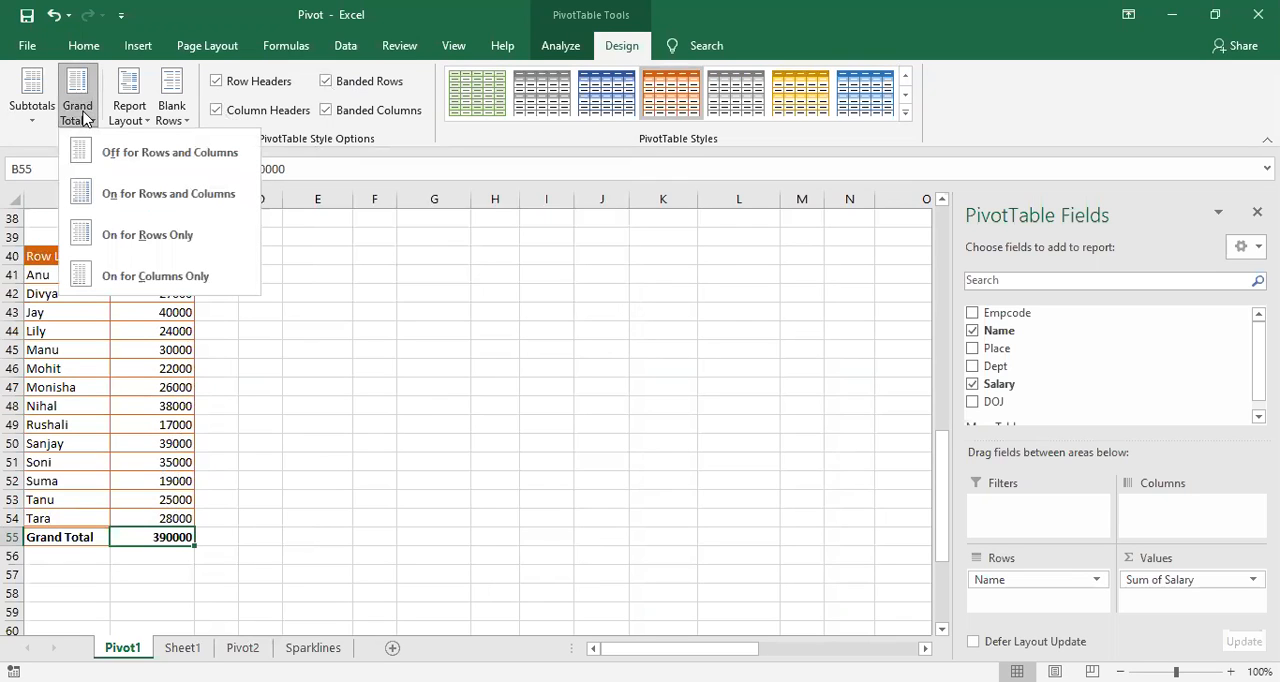
click(164, 247)
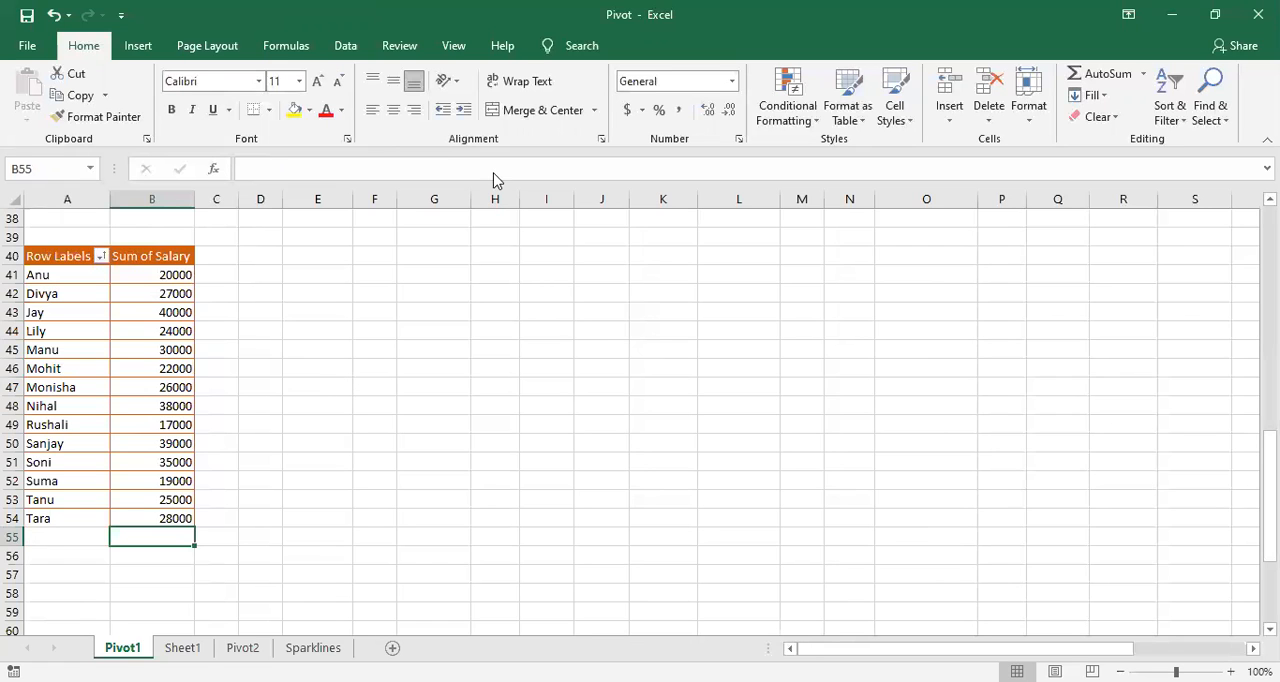
click(152, 387)
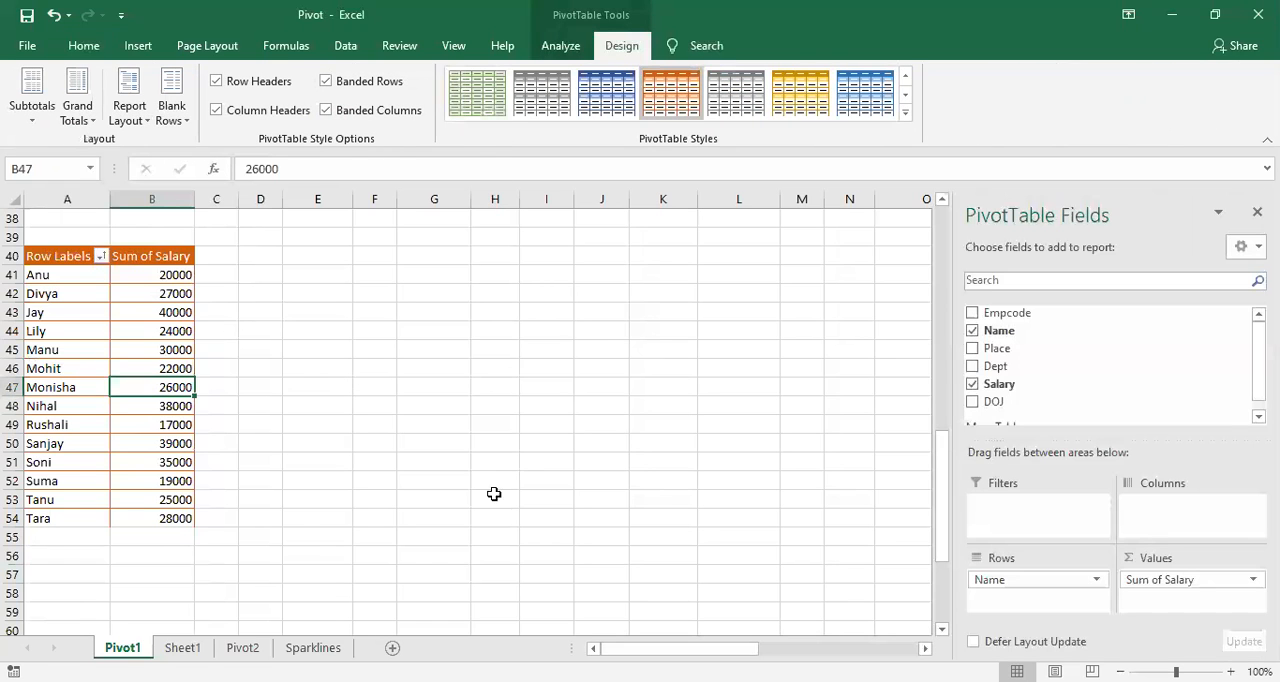
Step: AutoFit the widths of columns A, C, D, E and F of the source employee table to their contents
scroll(130, 484, up, 1)
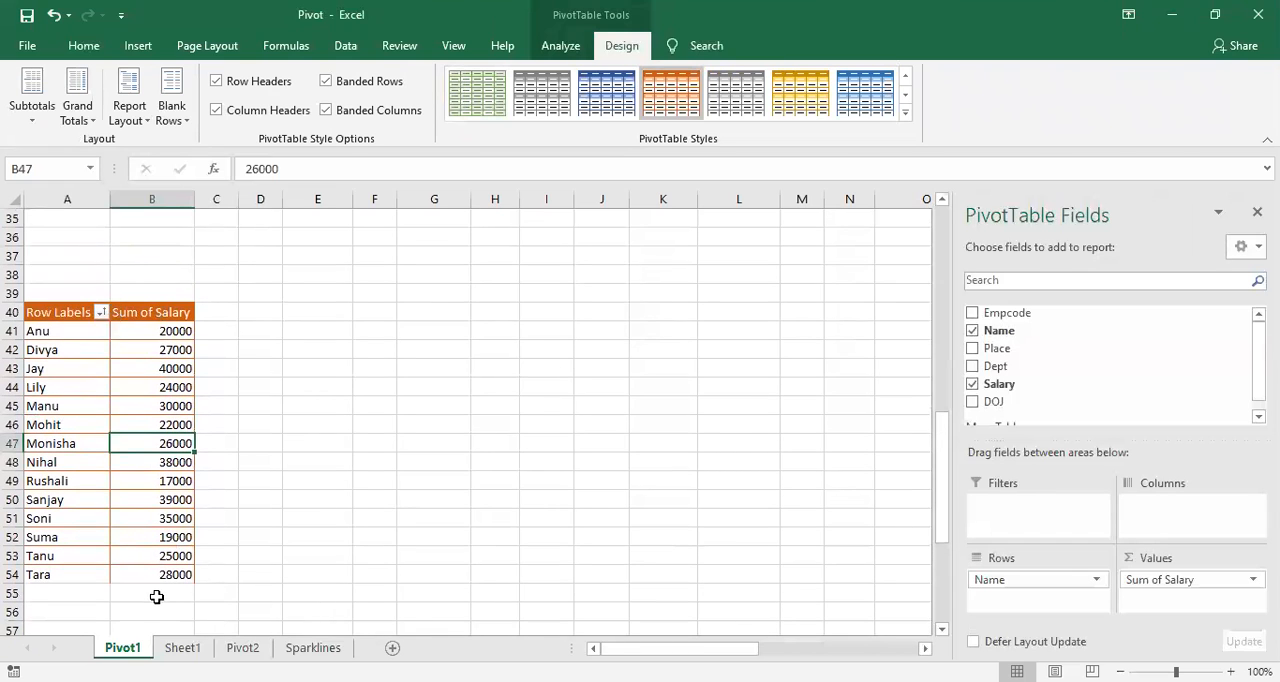
scroll(187, 541, up, 1)
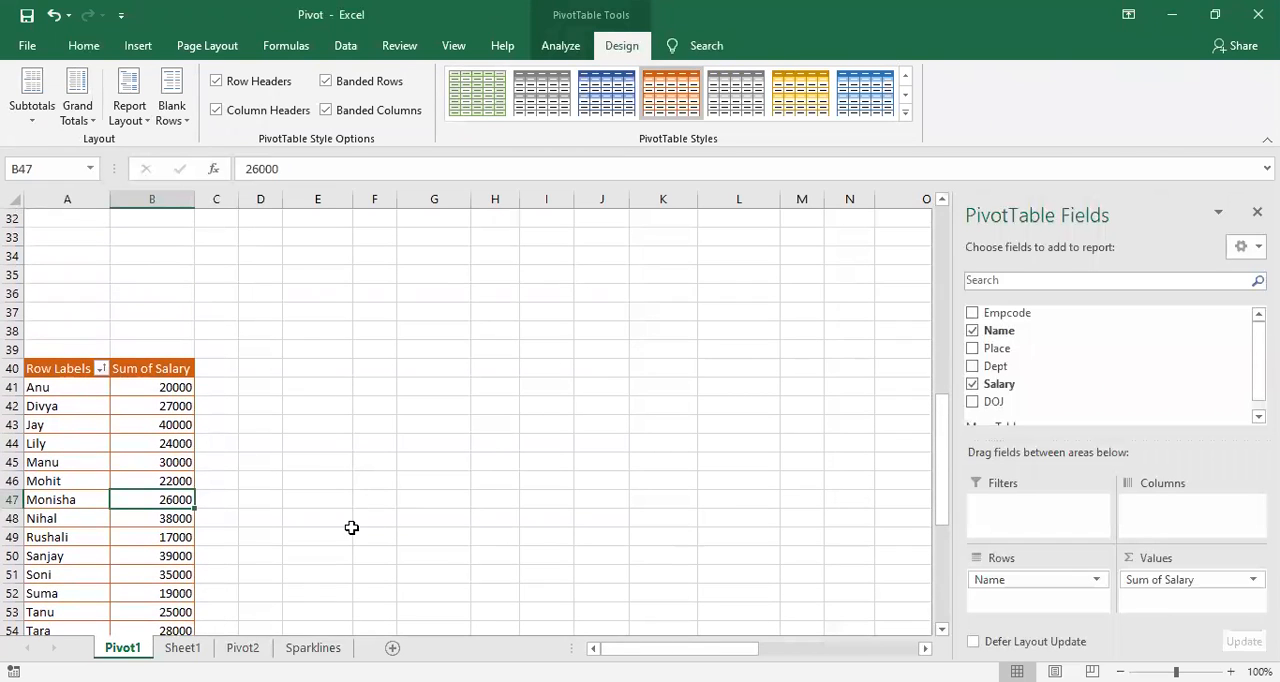
scroll(249, 511, up, 9)
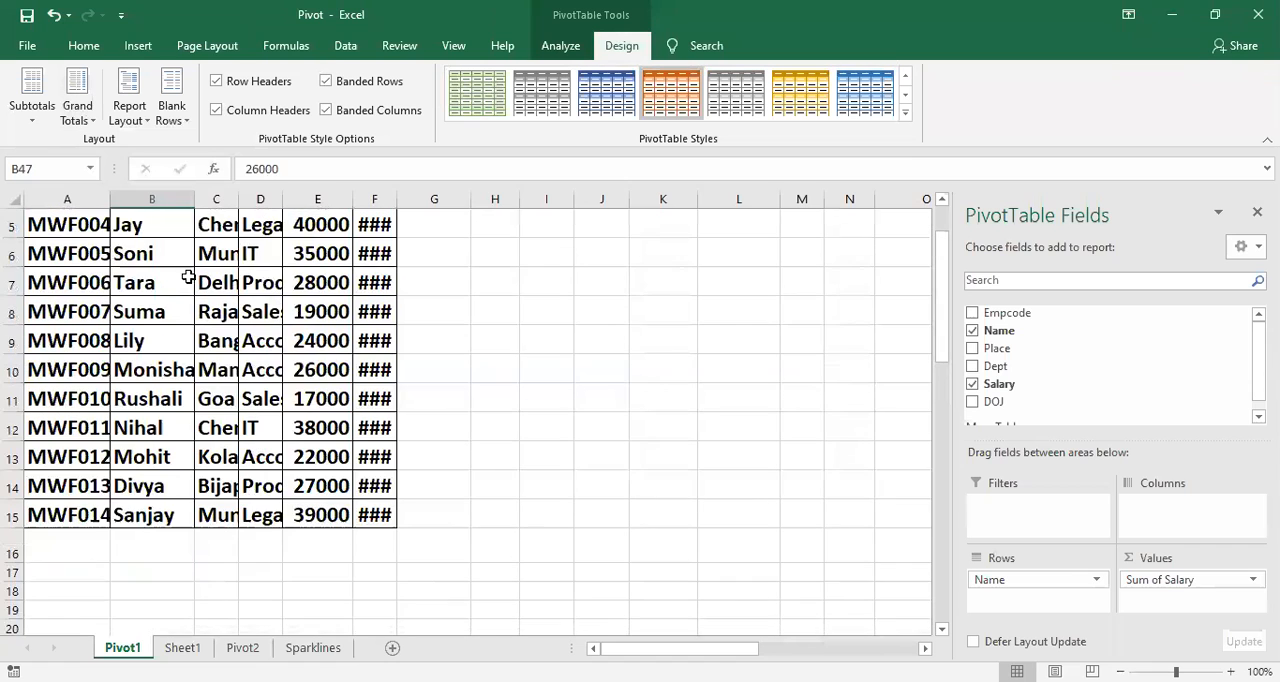
double_click(107, 201)
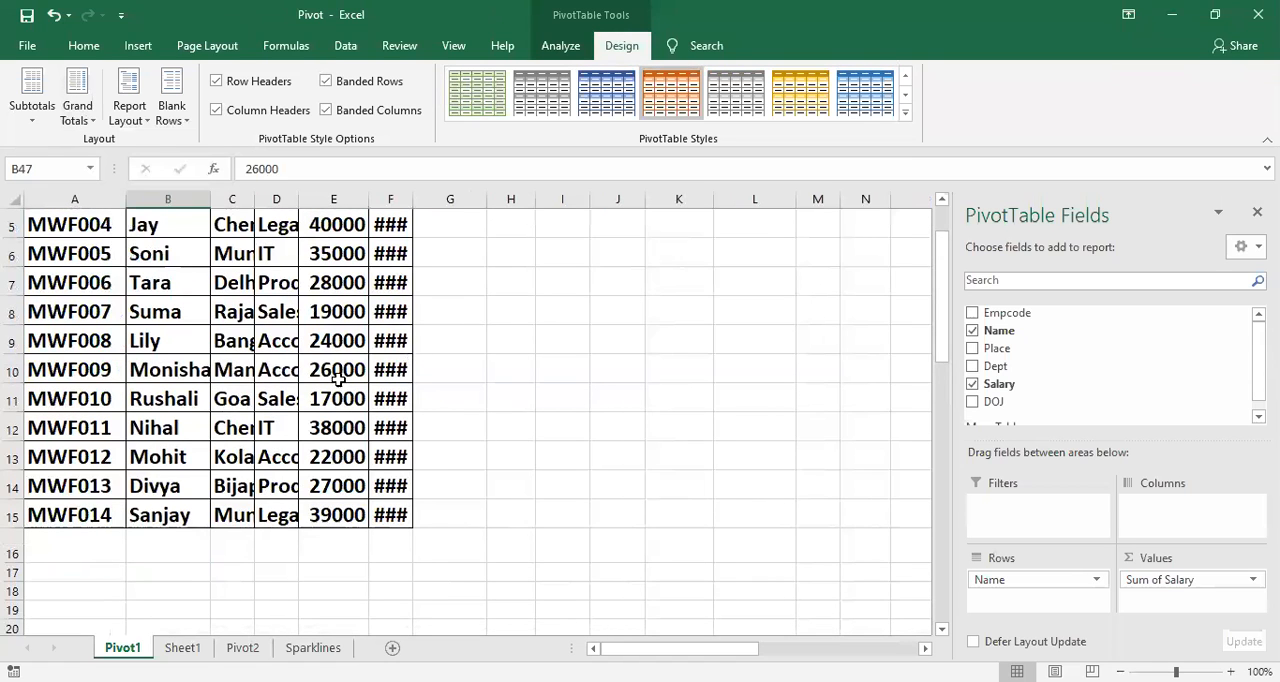
scroll(337, 380, up, 2)
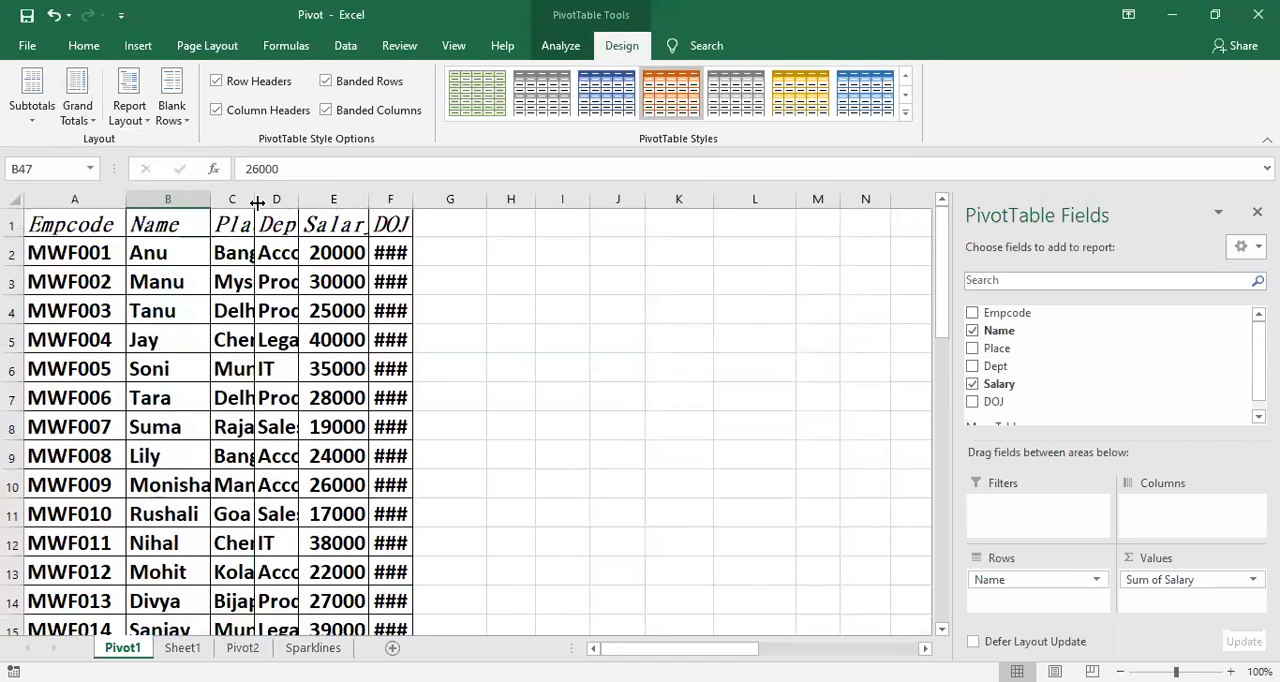
double_click(257, 201)
double_click(477, 199)
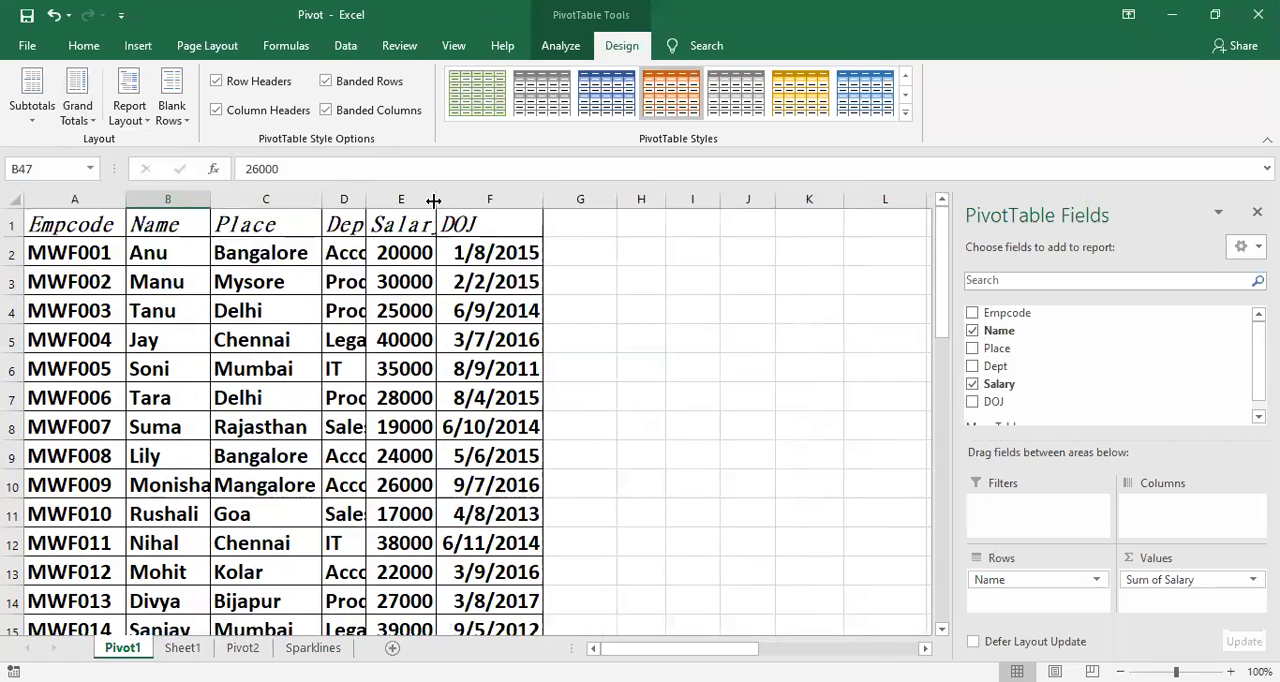
double_click(436, 199)
double_click(366, 204)
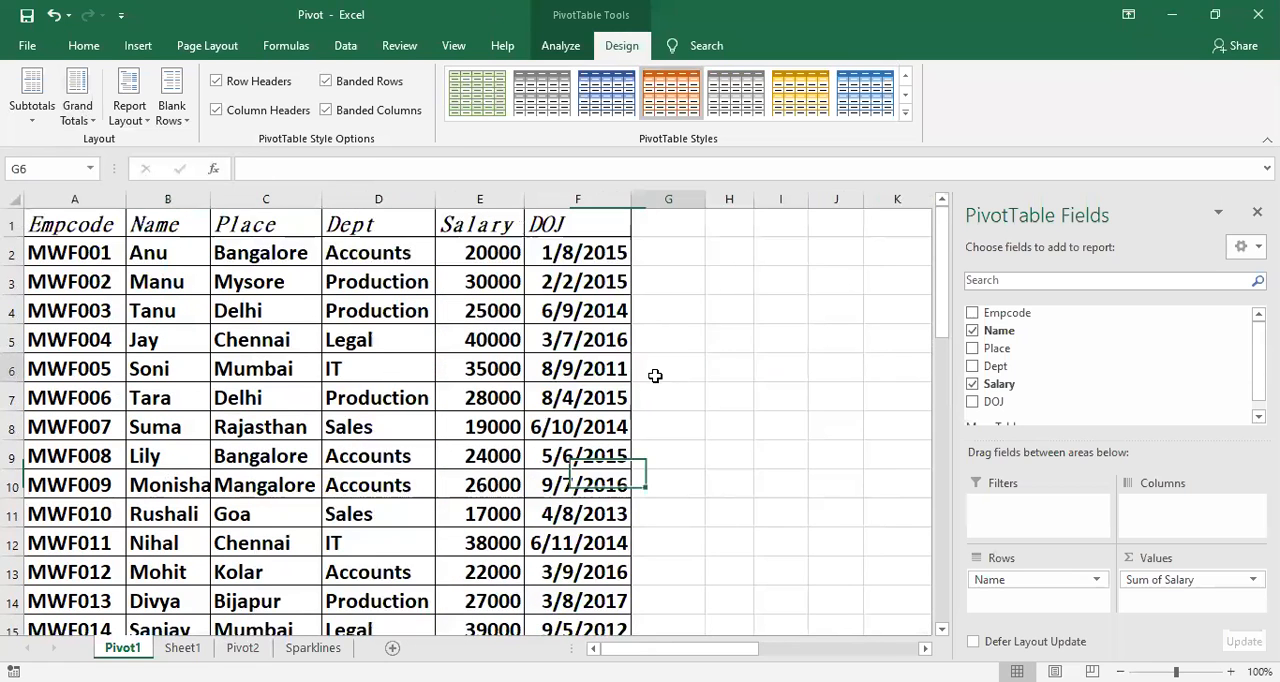
click(654, 370)
Step: Return to the salary PivotTable below the source data and select a salary value in it
scroll(552, 588, down, 5)
scroll(552, 588, down, 6)
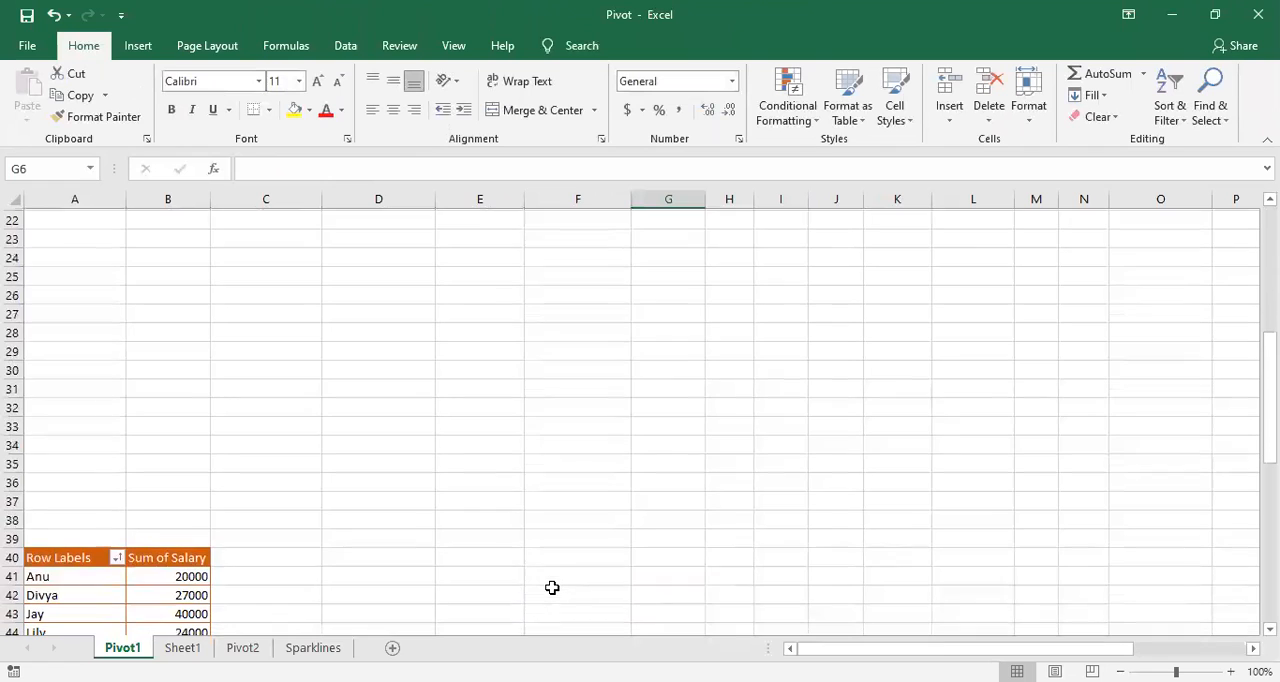
click(159, 457)
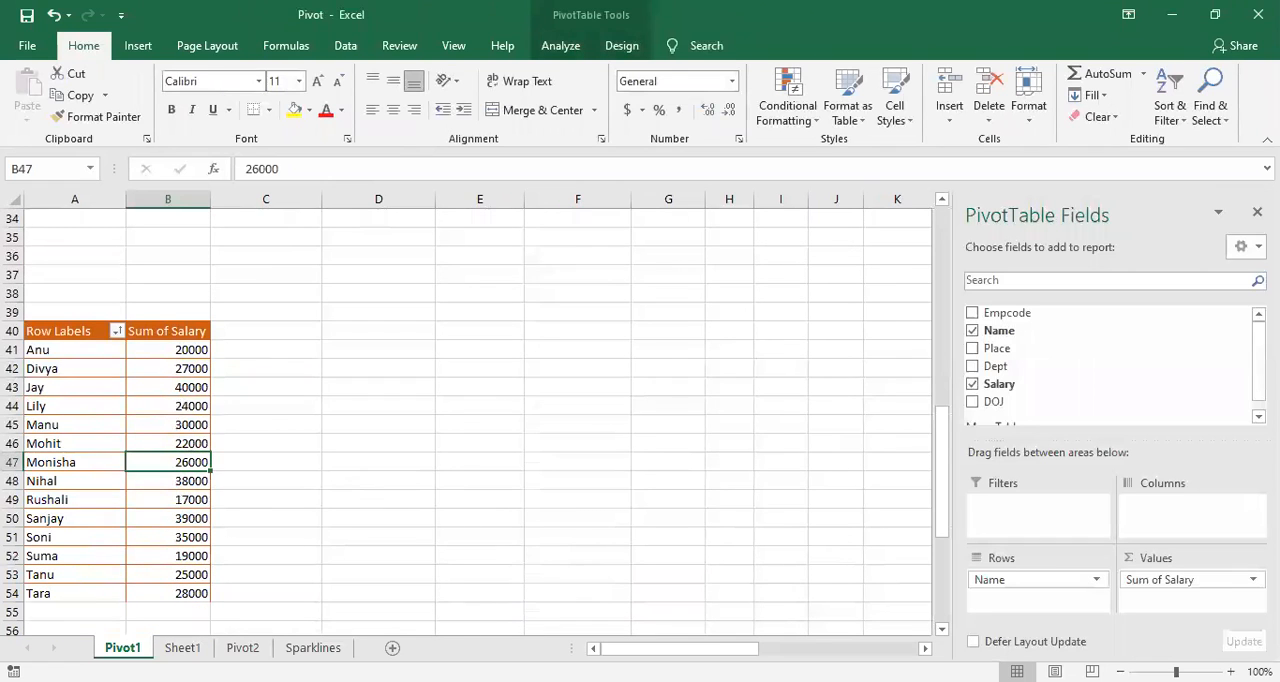
Step: Enter the next employee code in capital letters in A16, directly below the last source record
scroll(494, 486, up, 5)
scroll(494, 484, up, 2)
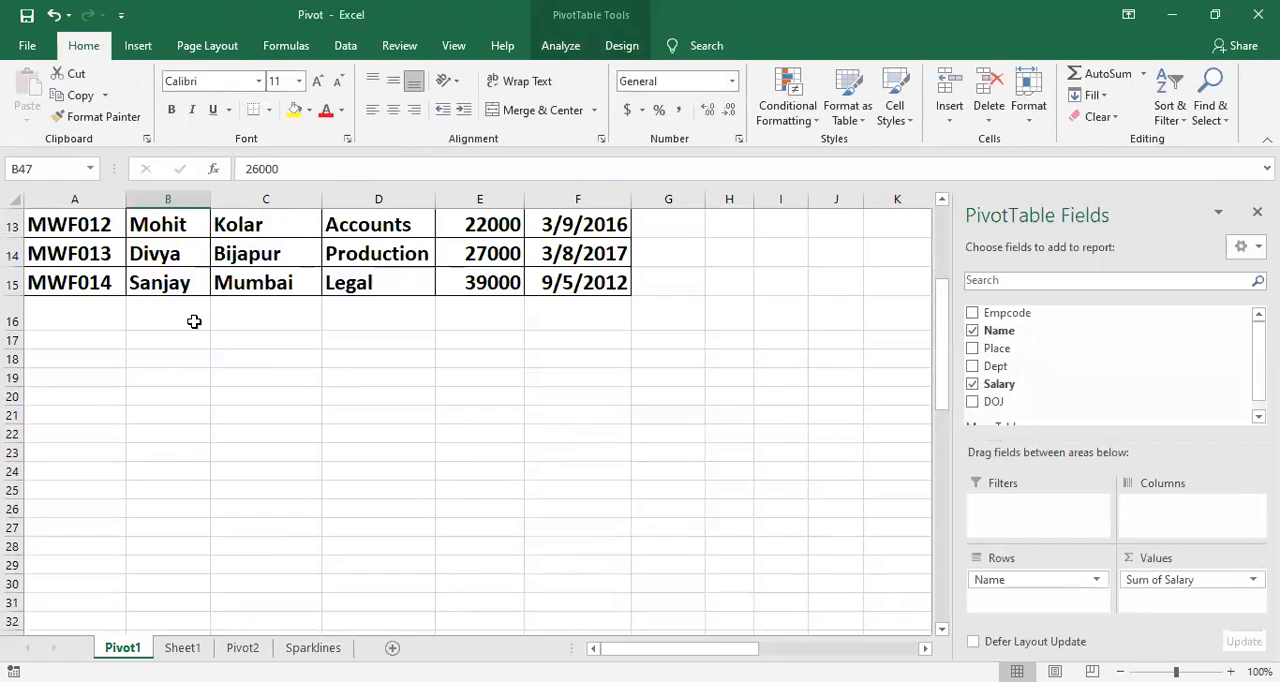
click(103, 312)
text(mwf)
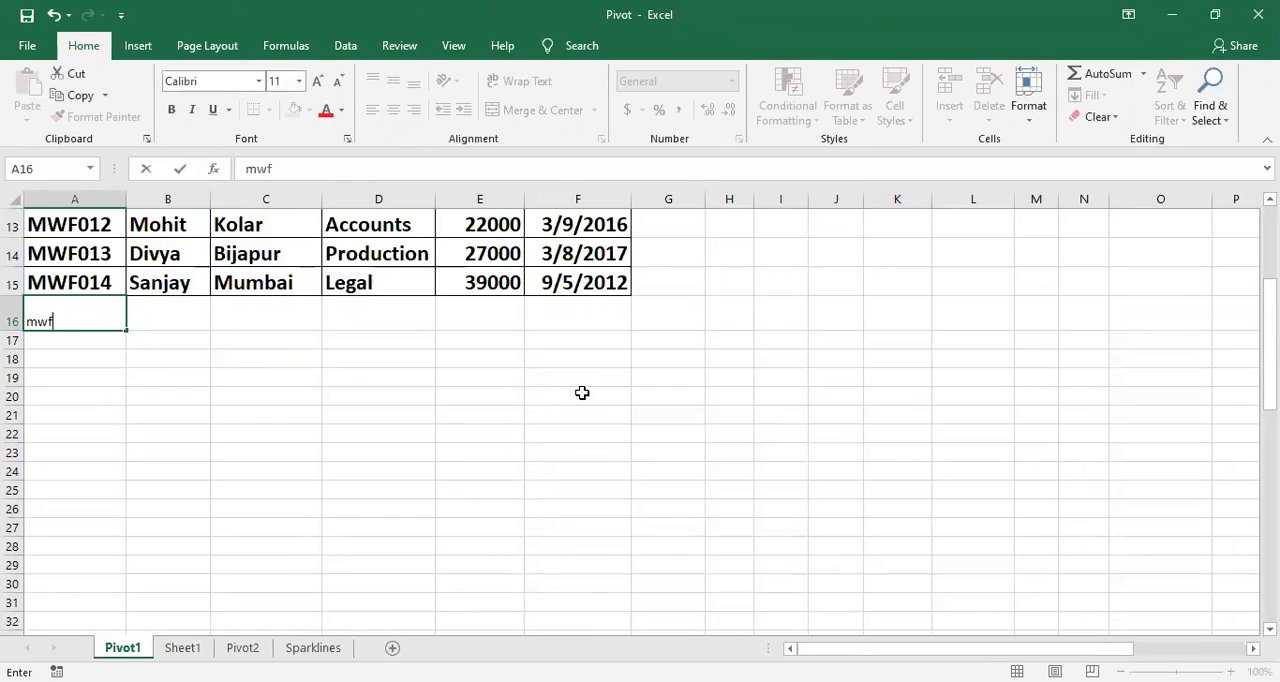
text(015)
key(Tab)
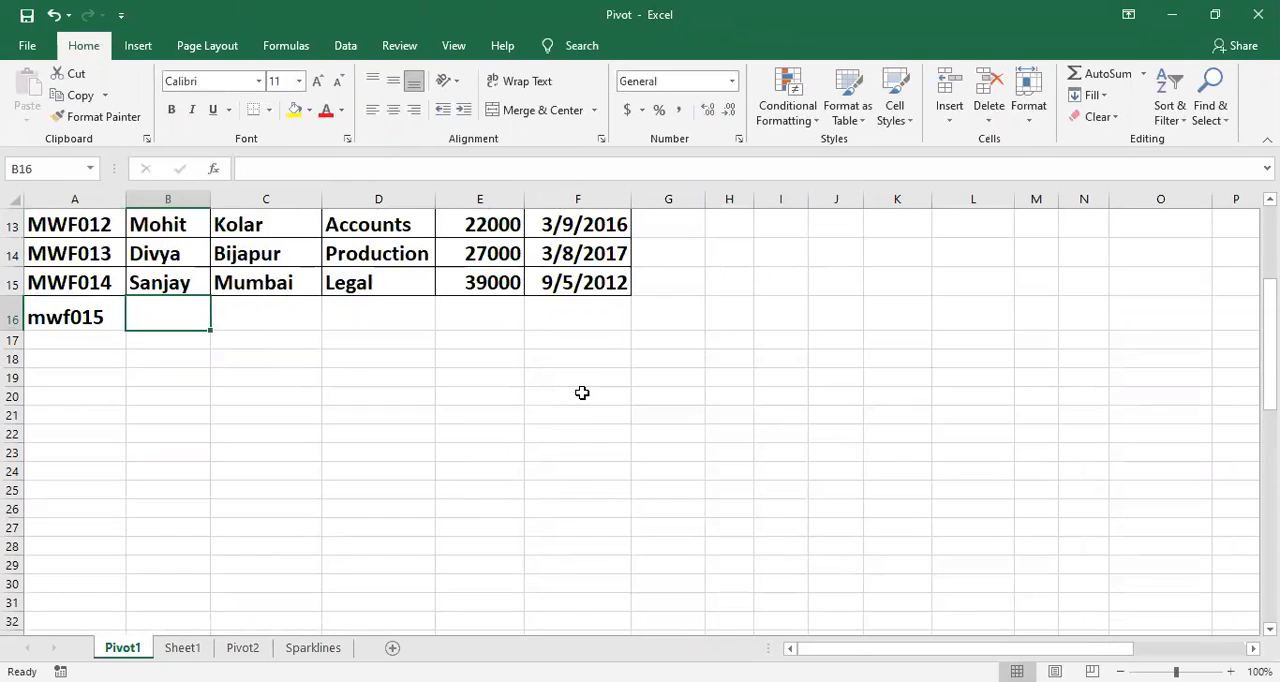
key(shift+Tab)
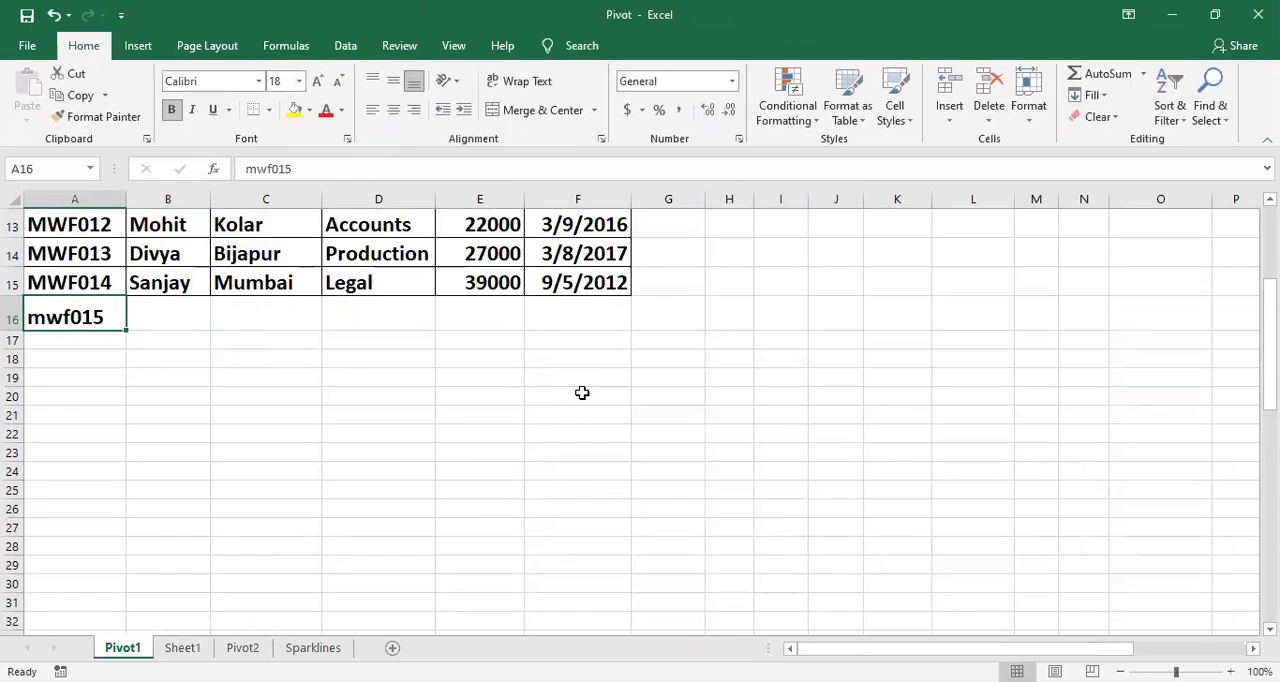
text(MWF)
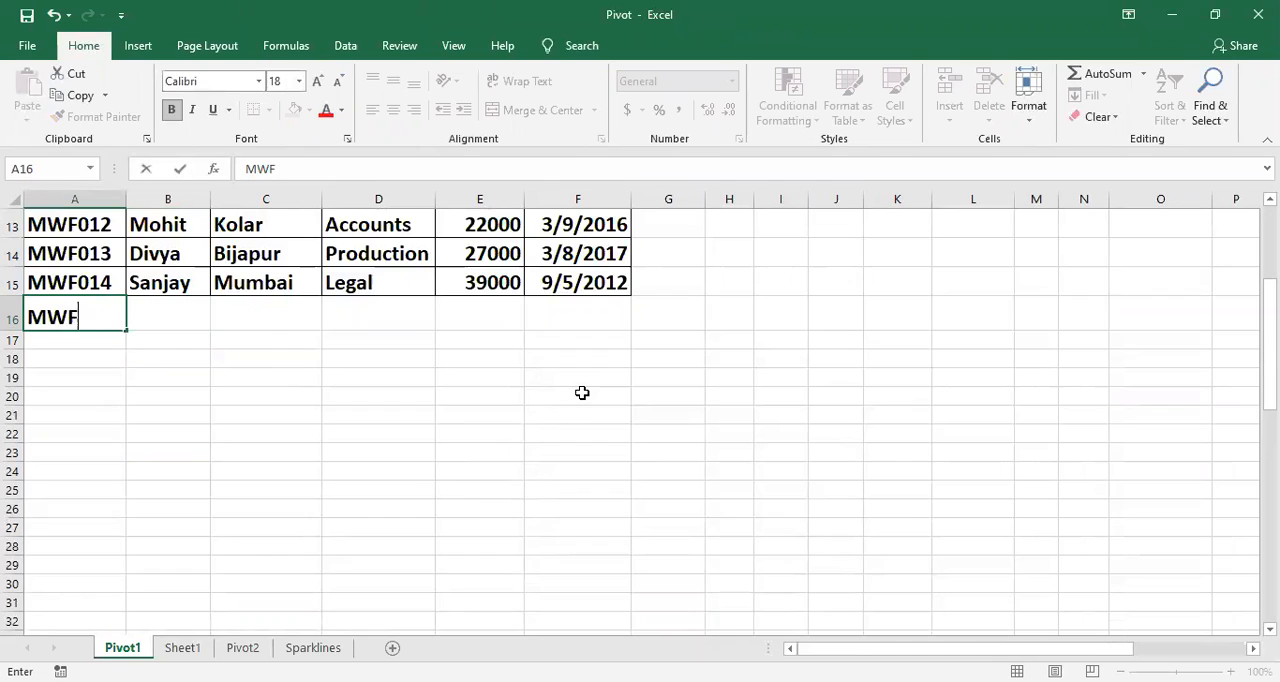
text(015)
key(Tab)
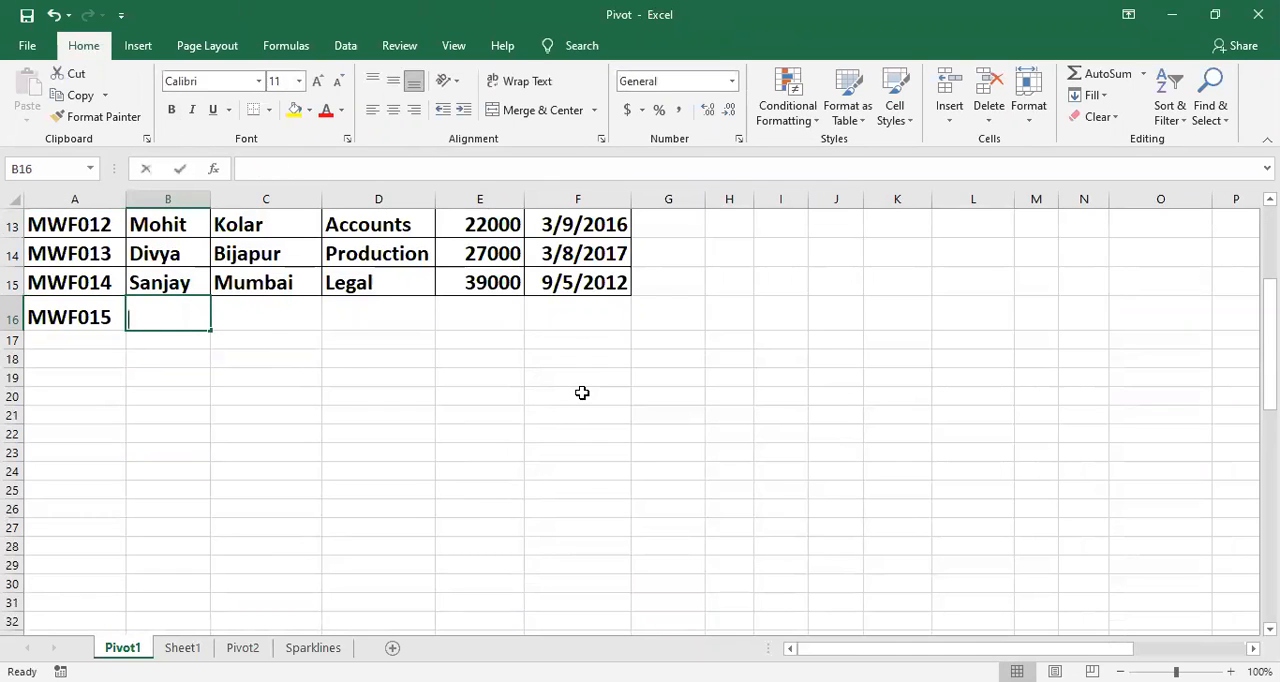
Step: Enter the new employee's first name in B16 with an initial capital
text(lily)
key(BackSpace)
key(BackSpace)
key(BackSpace)
key(BackSpace)
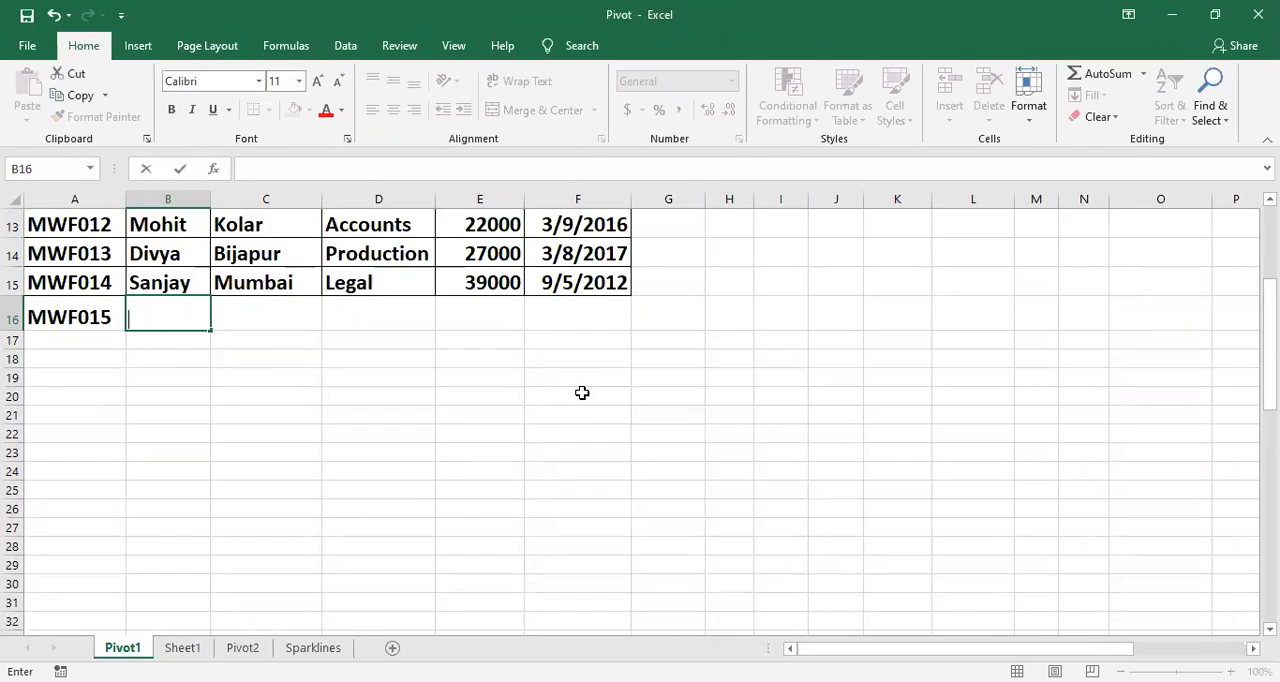
text(Archana)
key(Tab)
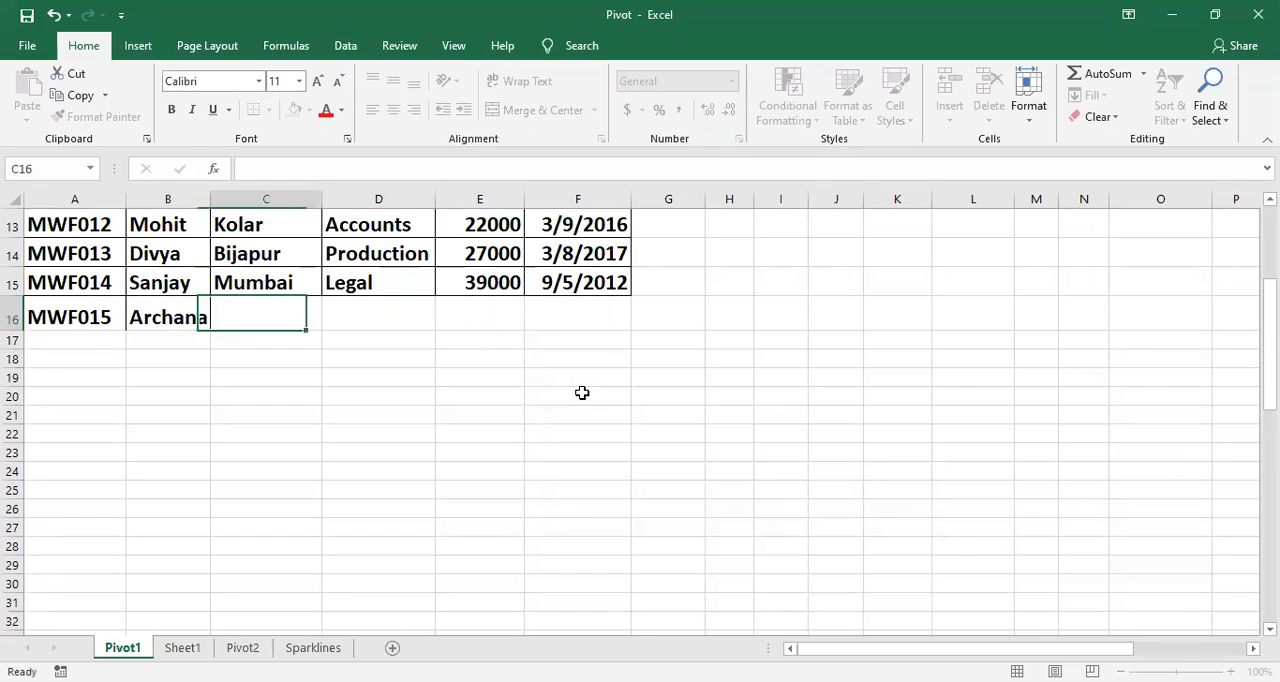
Step: Complete the new record's place as Bangalore, department as Accounts and salary as 25000 in C16:E16
text(b)
key(Tab)
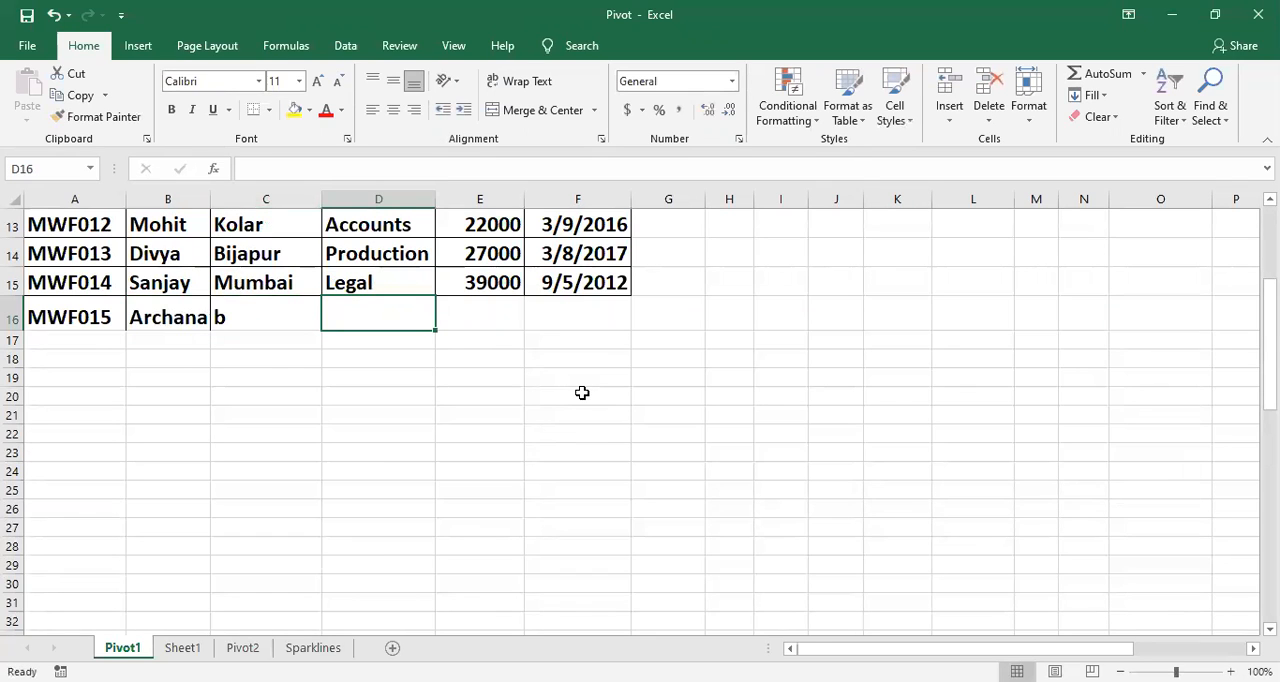
key(shift+Tab)
text(bangalore)
key(ctrl+Return)
key(Tab)
text(accounts)
key(Tab)
text(25000)
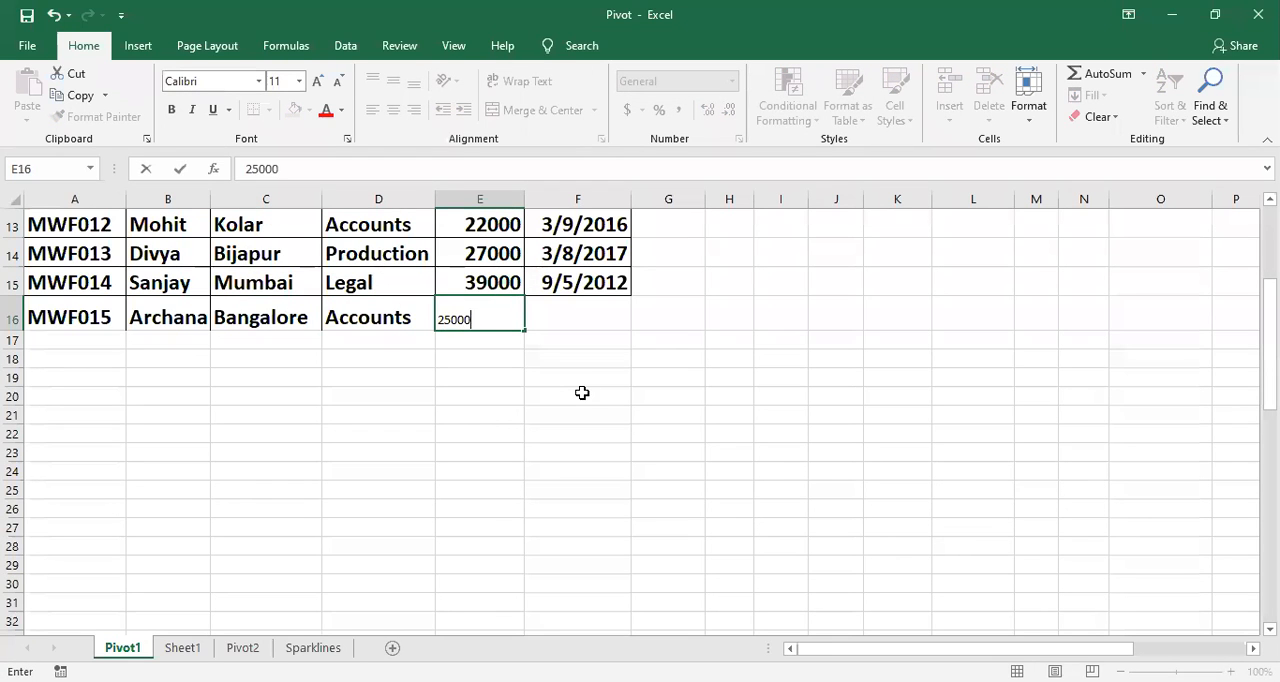
key(Tab)
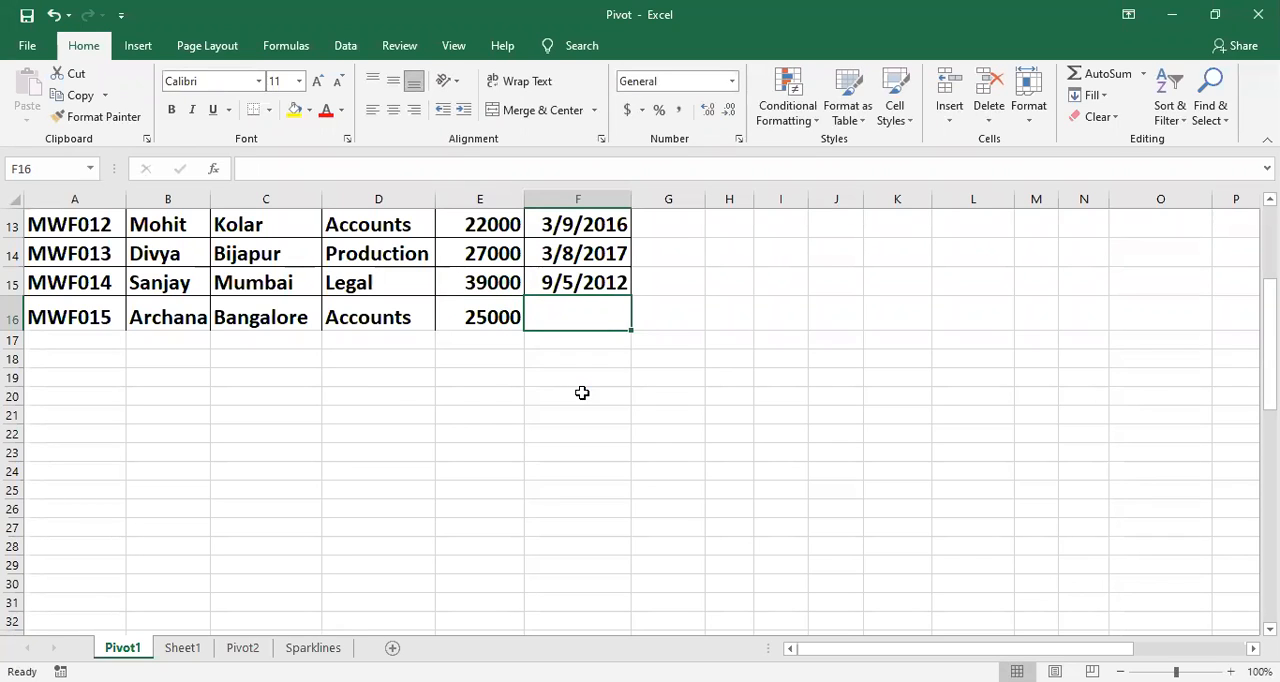
Step: Enter 2/22/2021 as the new employee's date of joining in F16 and reselect that cell
text(2/)
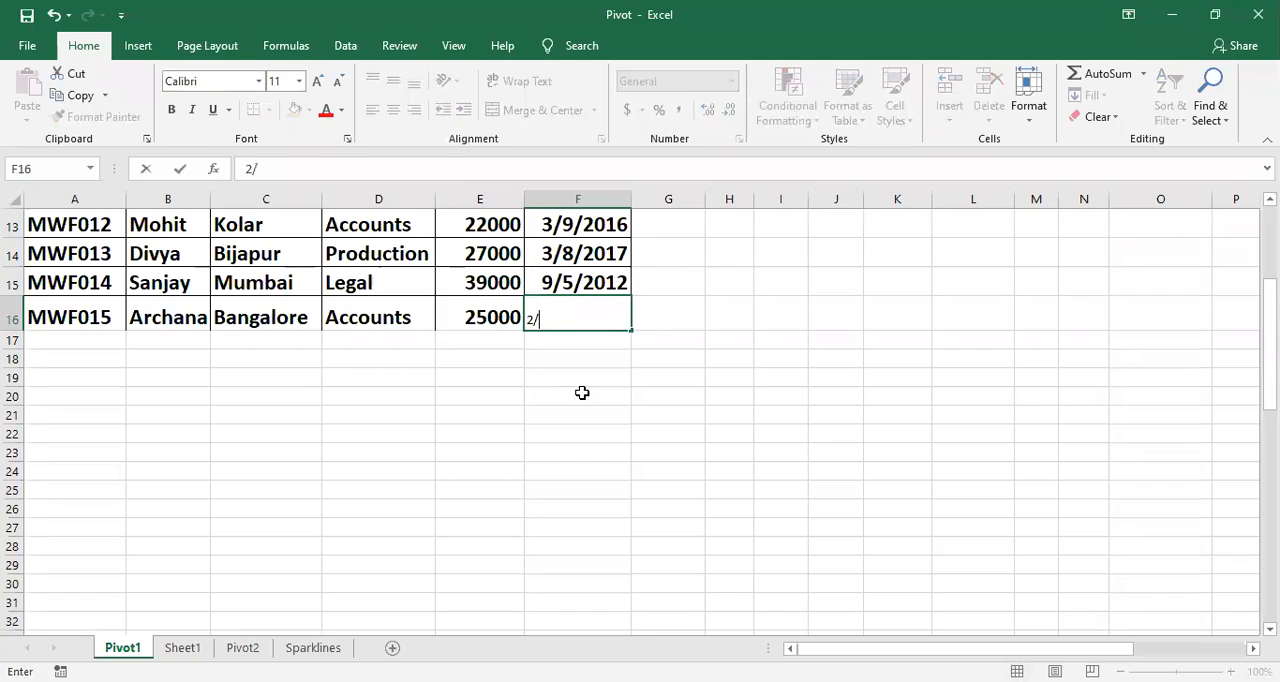
text(22/2021)
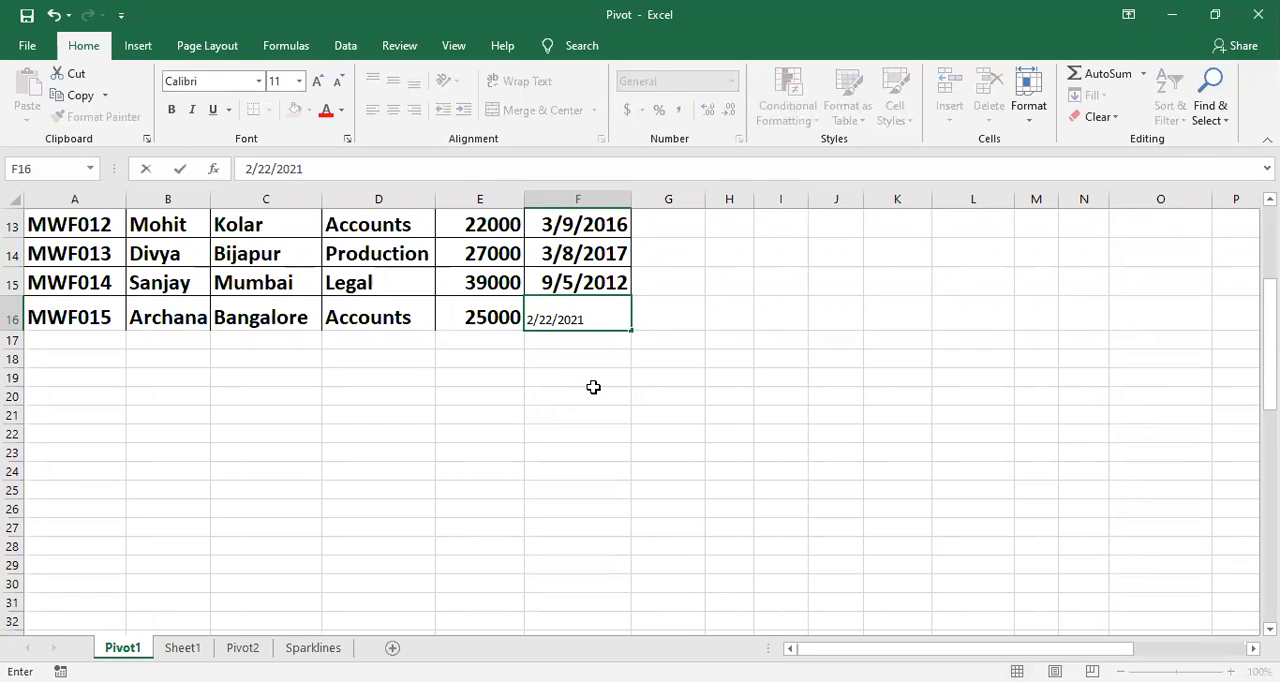
click(585, 392)
click(551, 302)
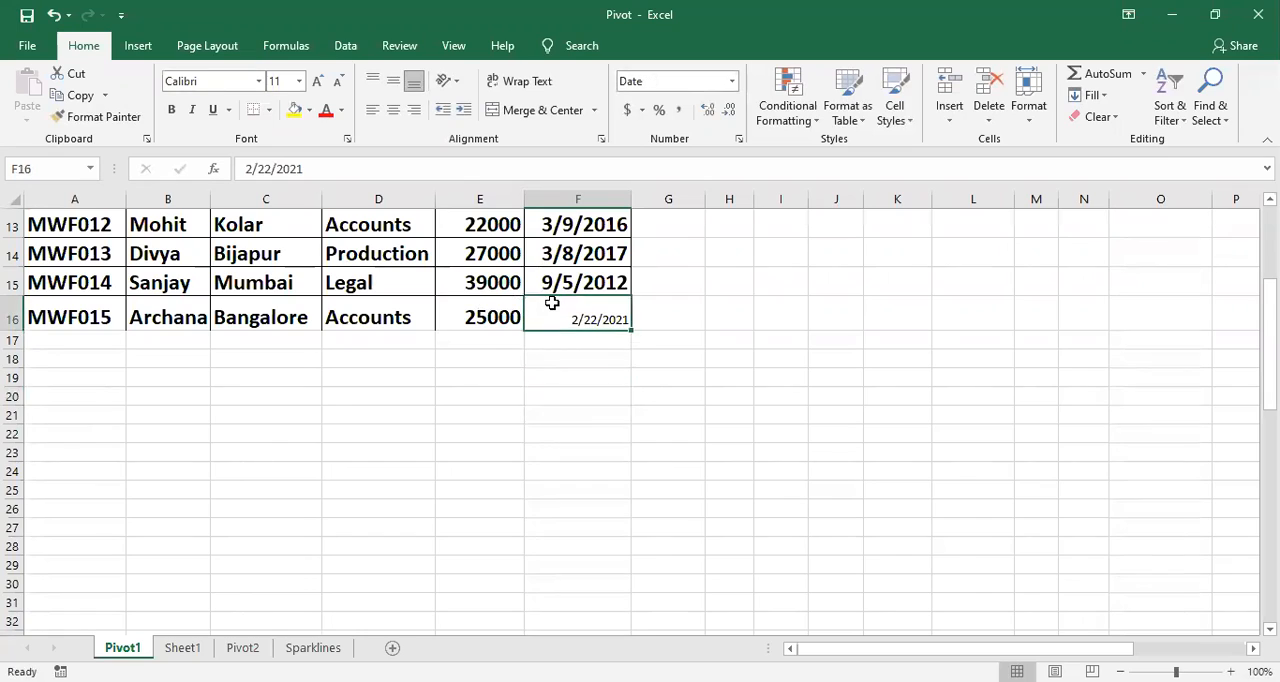
Step: Check the PivotTable's name list for the newly added employee and select a row label in it
scroll(494, 329, up, 4)
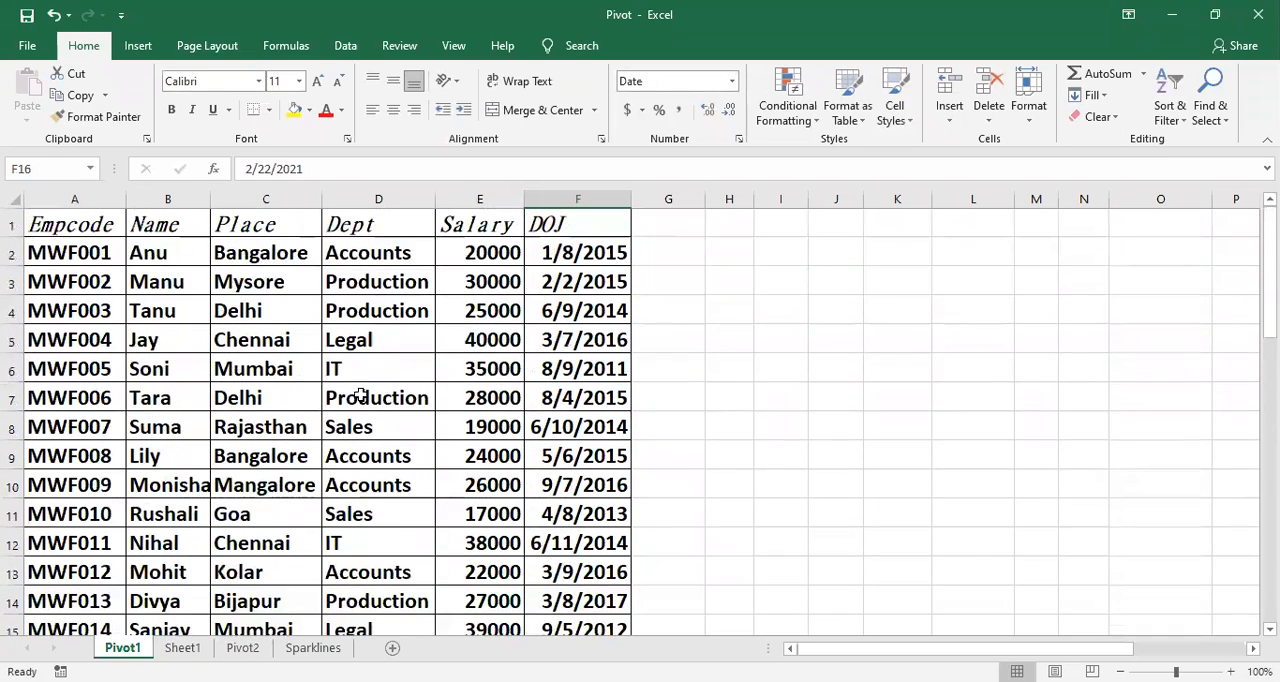
scroll(419, 490, down, 4)
scroll(419, 490, down, 8)
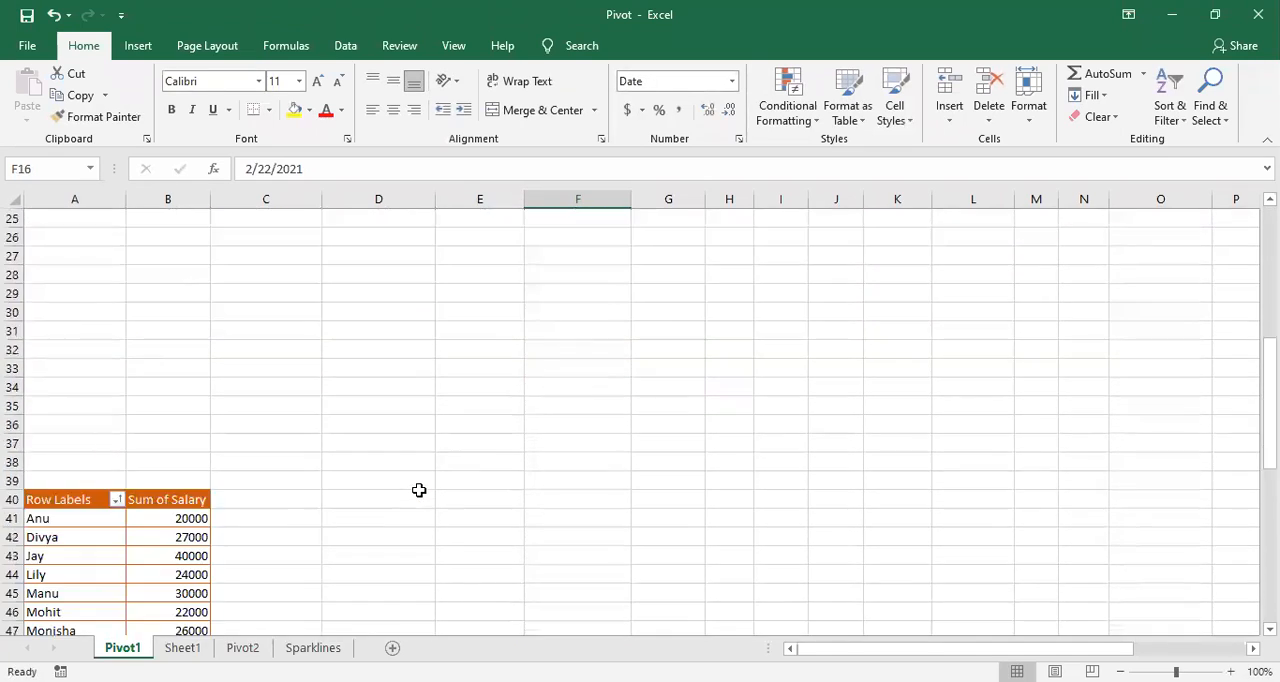
click(119, 423)
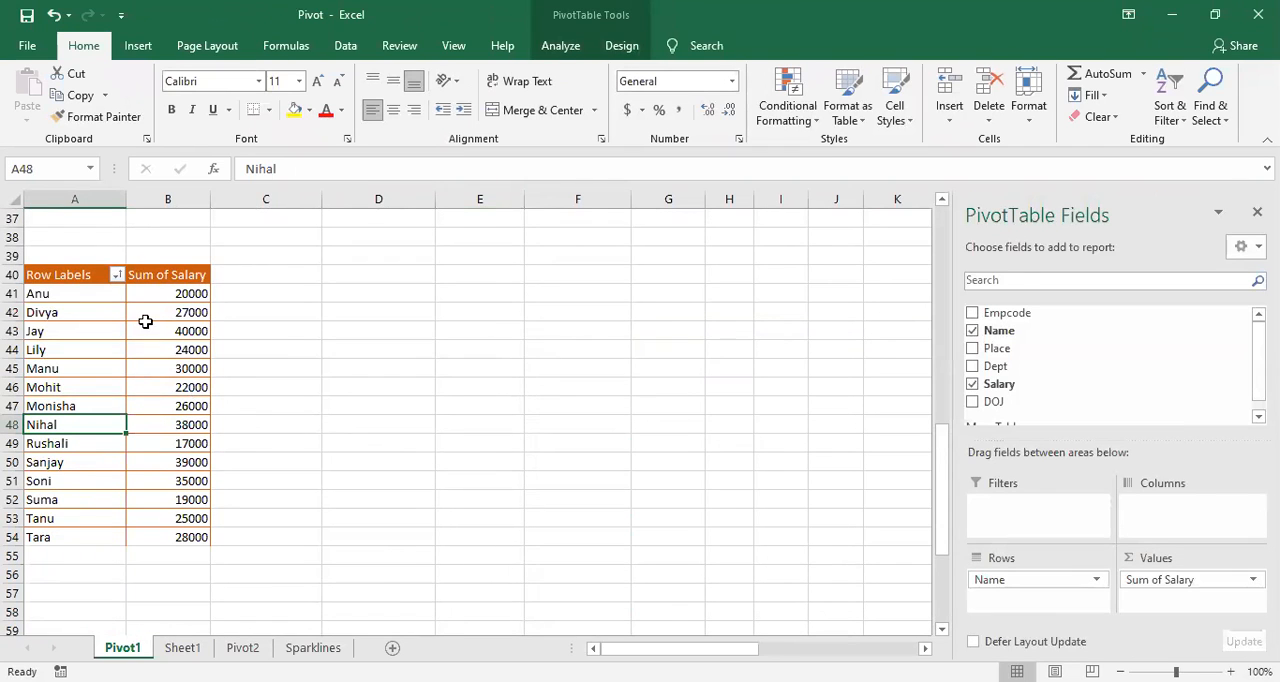
Step: Review the source employee records from the headers to the new row 16, and select the header cells A1:F1
scroll(271, 552, up, 6)
scroll(271, 542, up, 6)
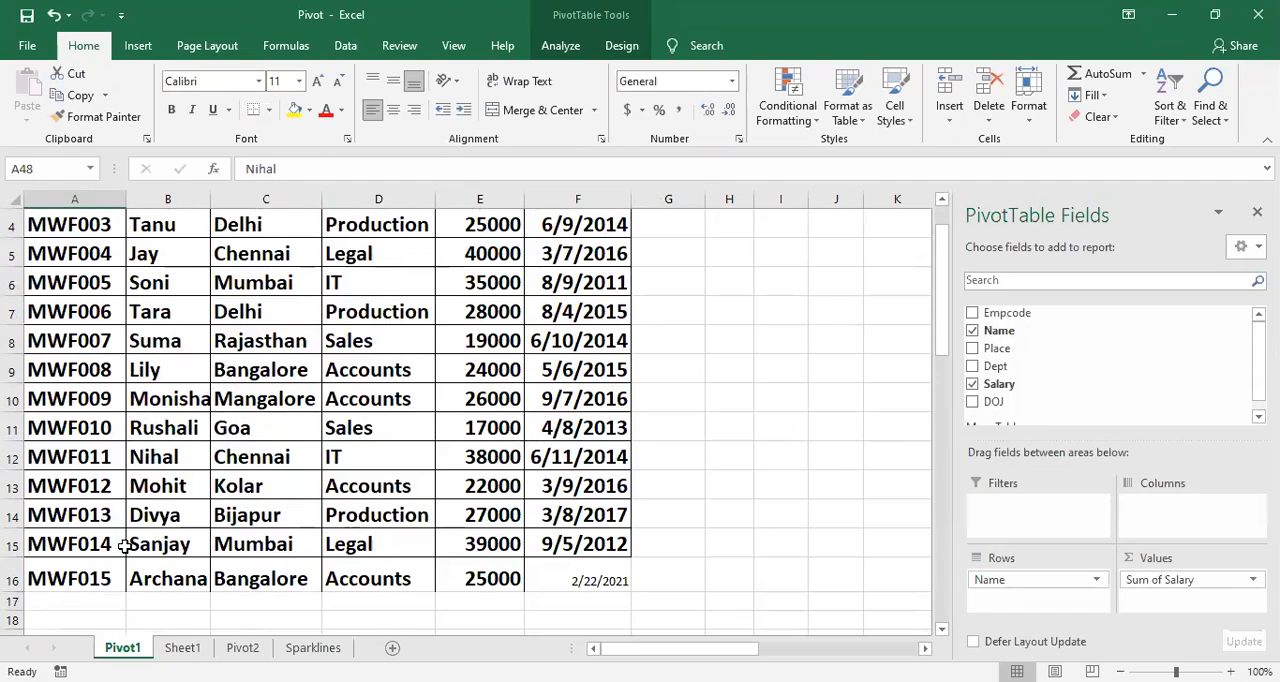
scroll(124, 545, up, 1)
scroll(128, 540, down, 1)
scroll(136, 533, up, 1)
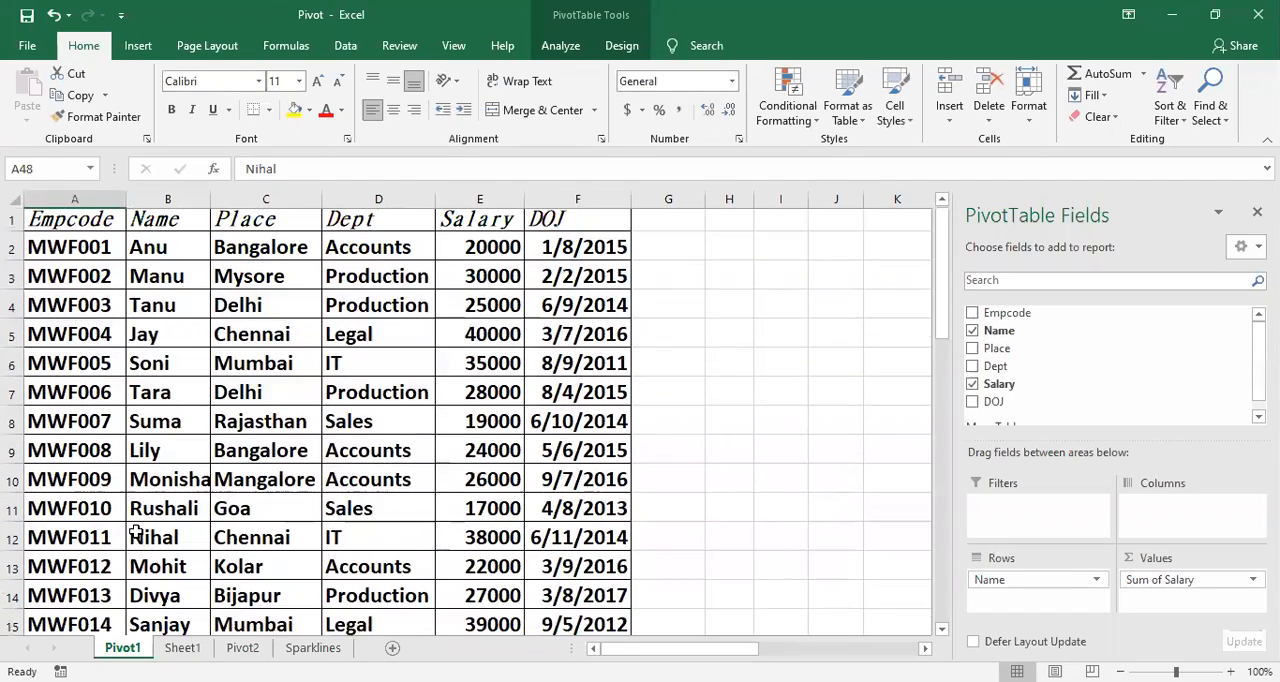
scroll(126, 519, down, 1)
scroll(190, 527, up, 1)
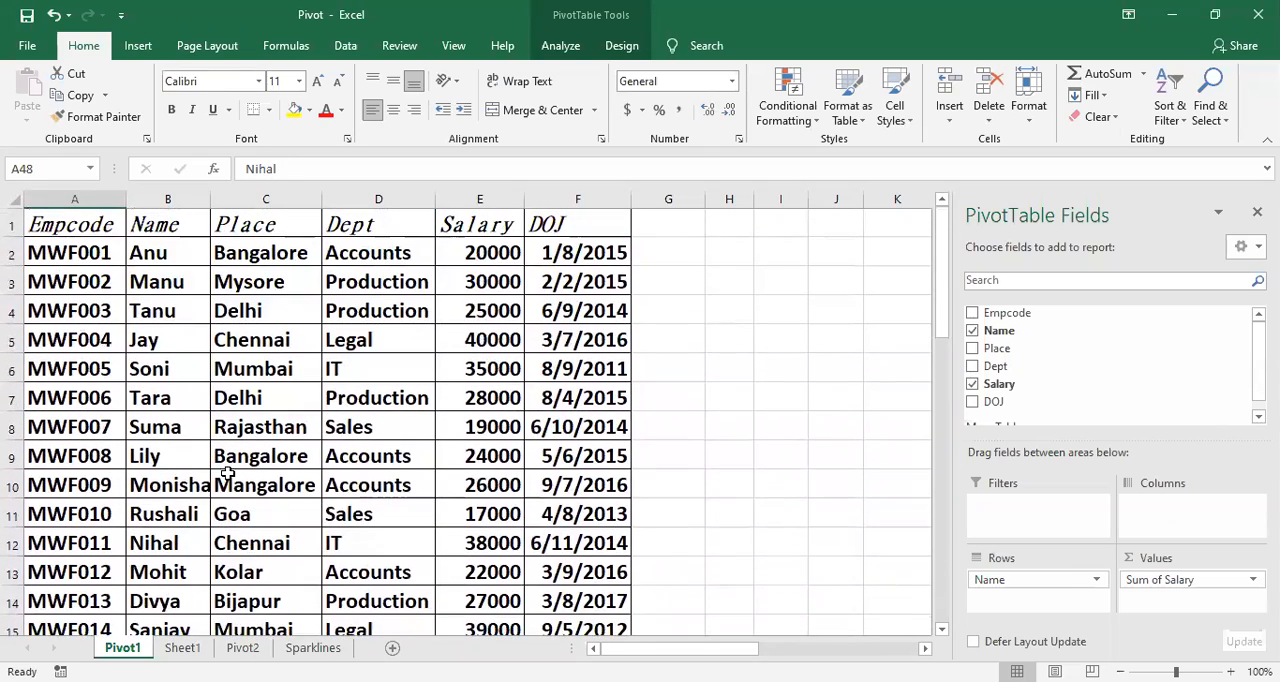
scroll(480, 540, down, 1)
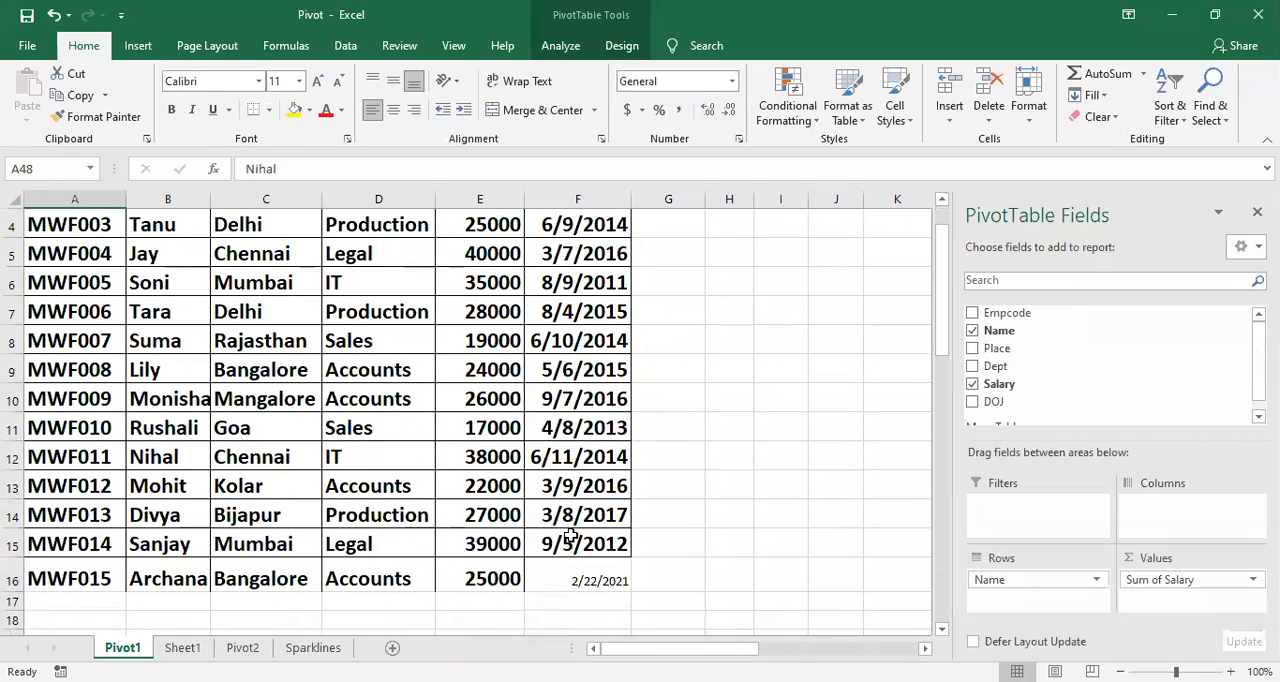
scroll(375, 538, up, 1)
drag(98, 215, 557, 214)
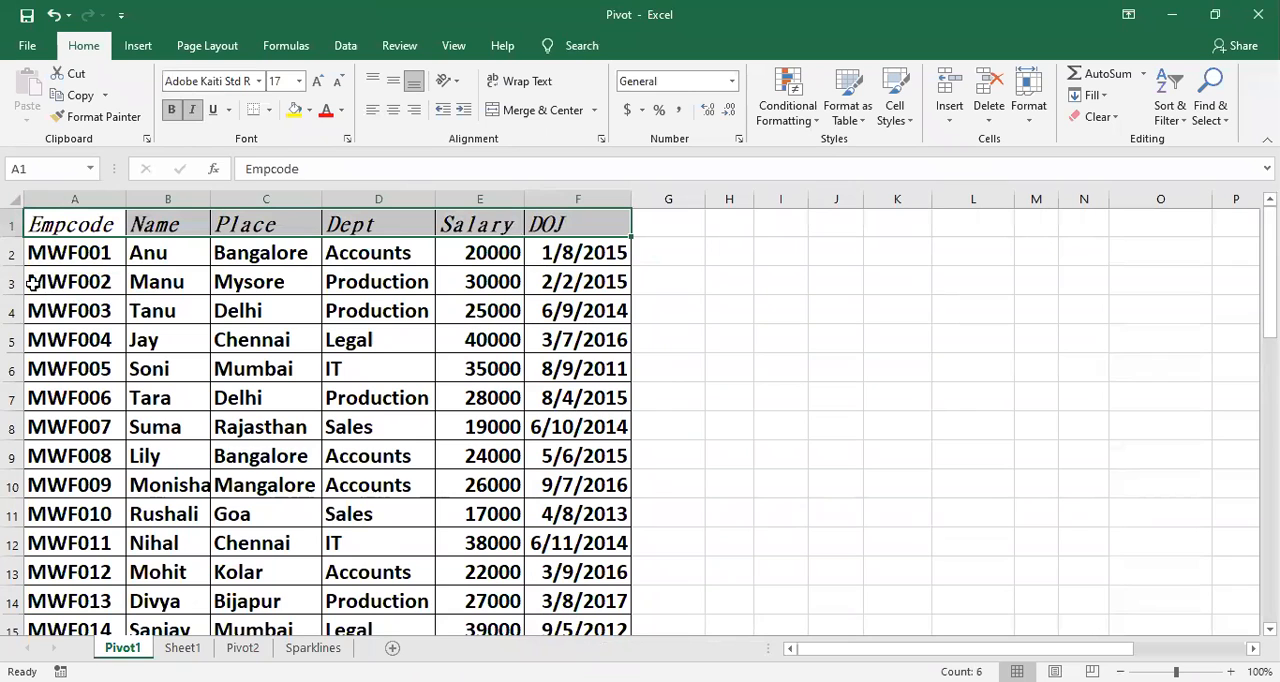
Step: Compare the source records from A2 down to the new row 16 with the names and salaries in the PivotTable
click(44, 254)
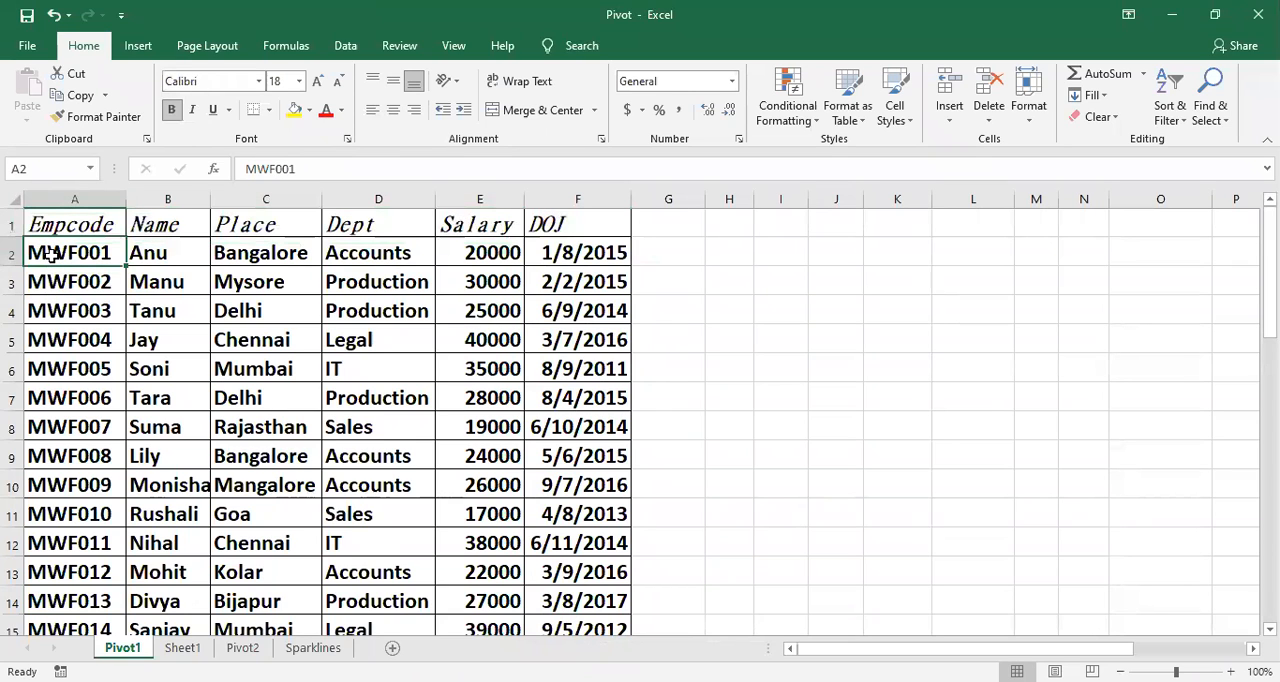
scroll(155, 270, down, 1)
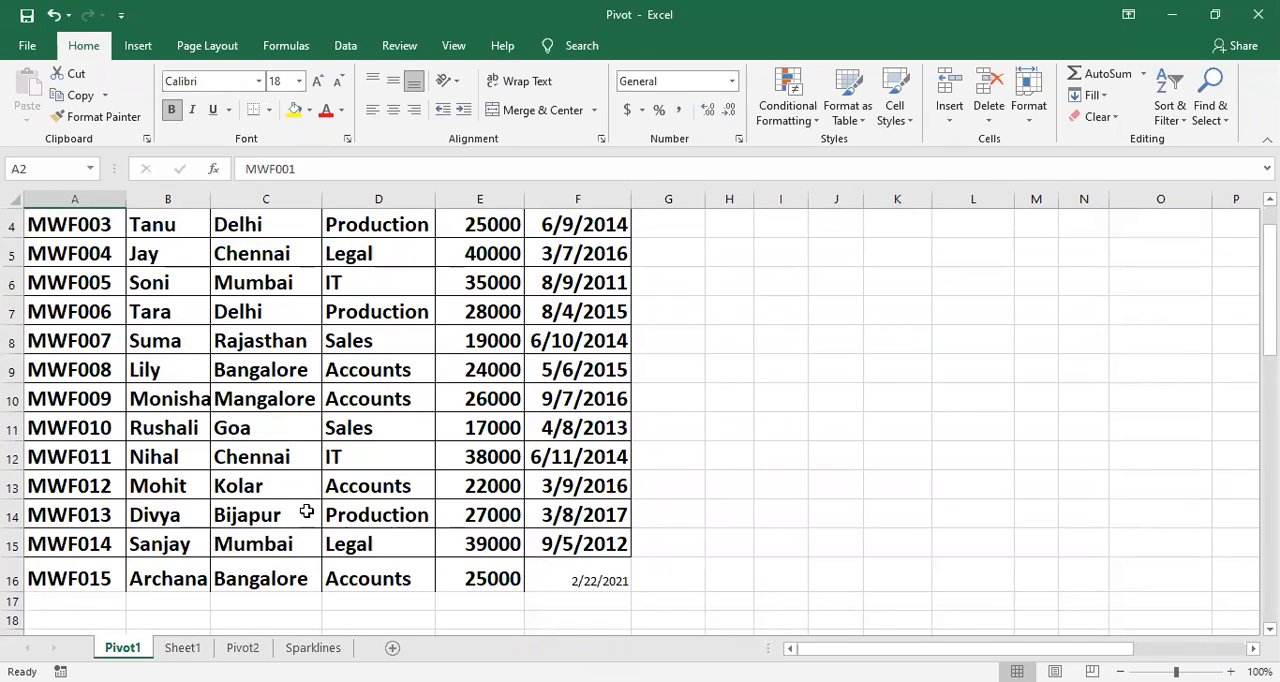
click(108, 577)
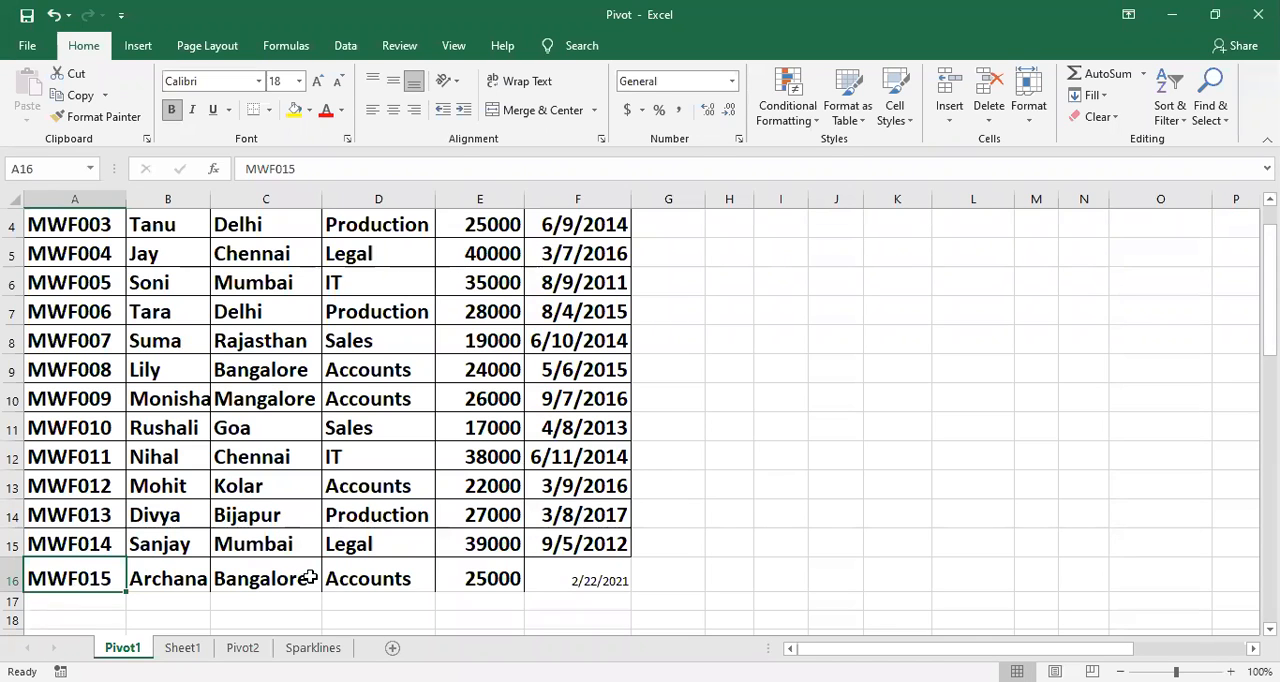
scroll(310, 576, down, 1)
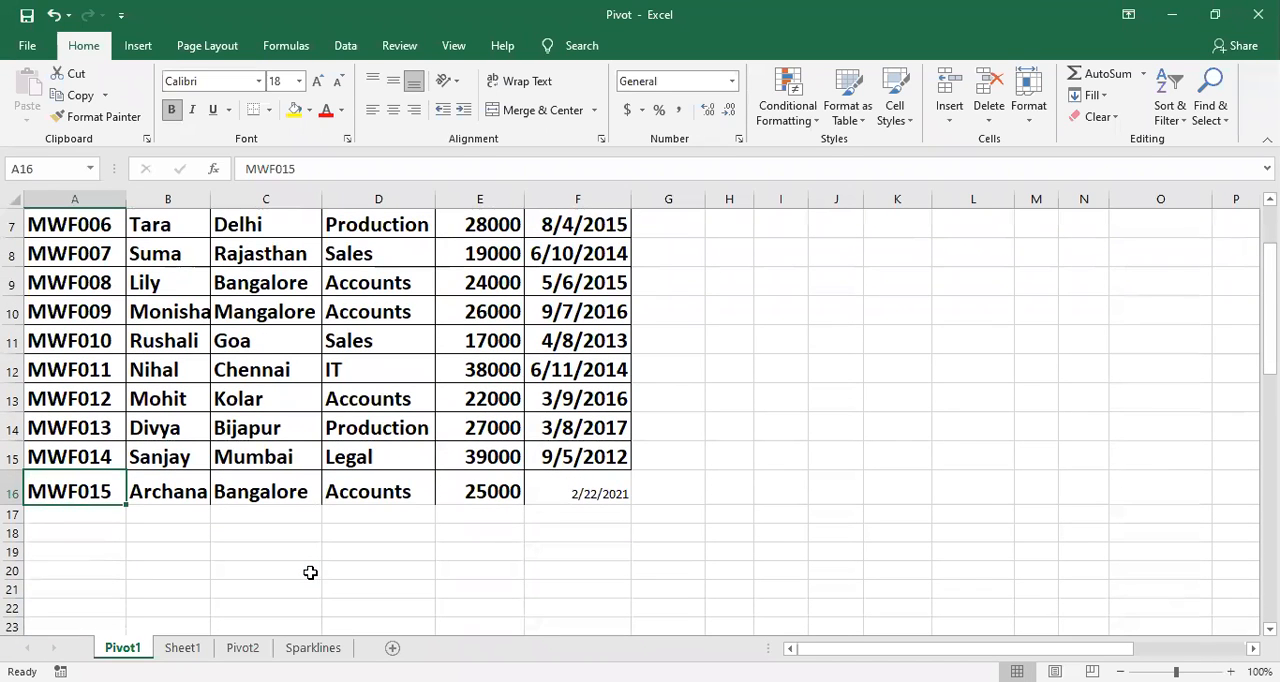
scroll(319, 569, down, 1)
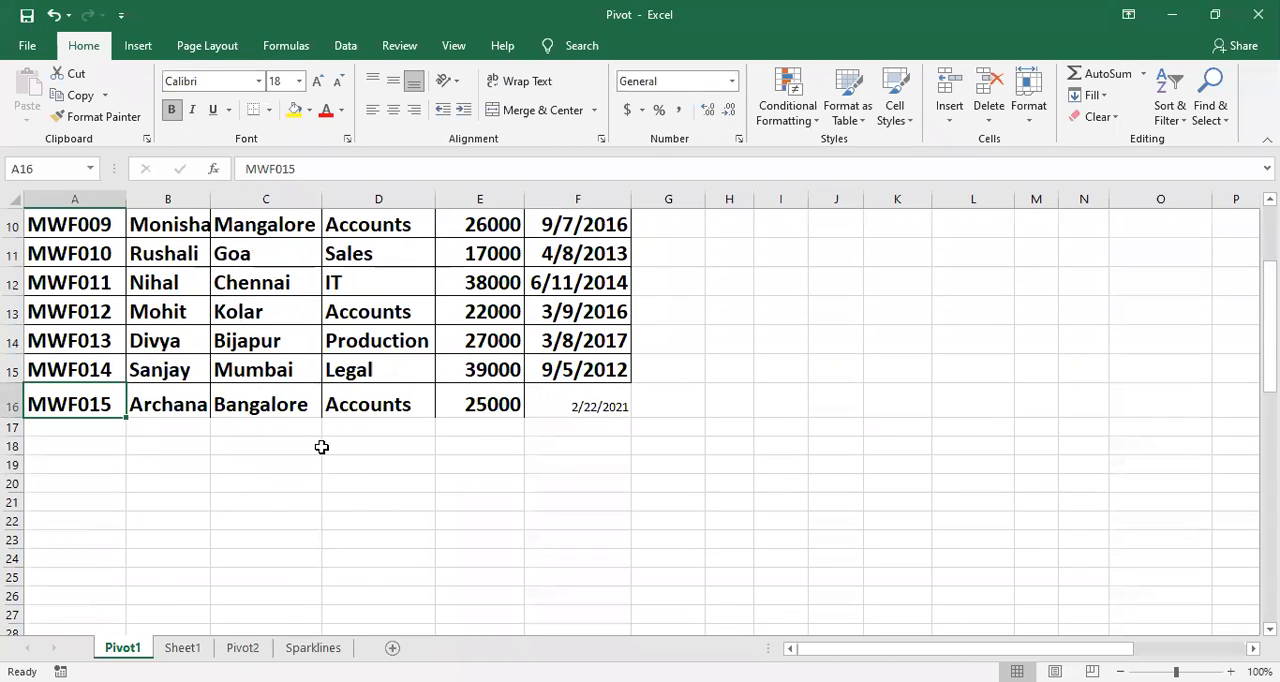
scroll(323, 477, down, 5)
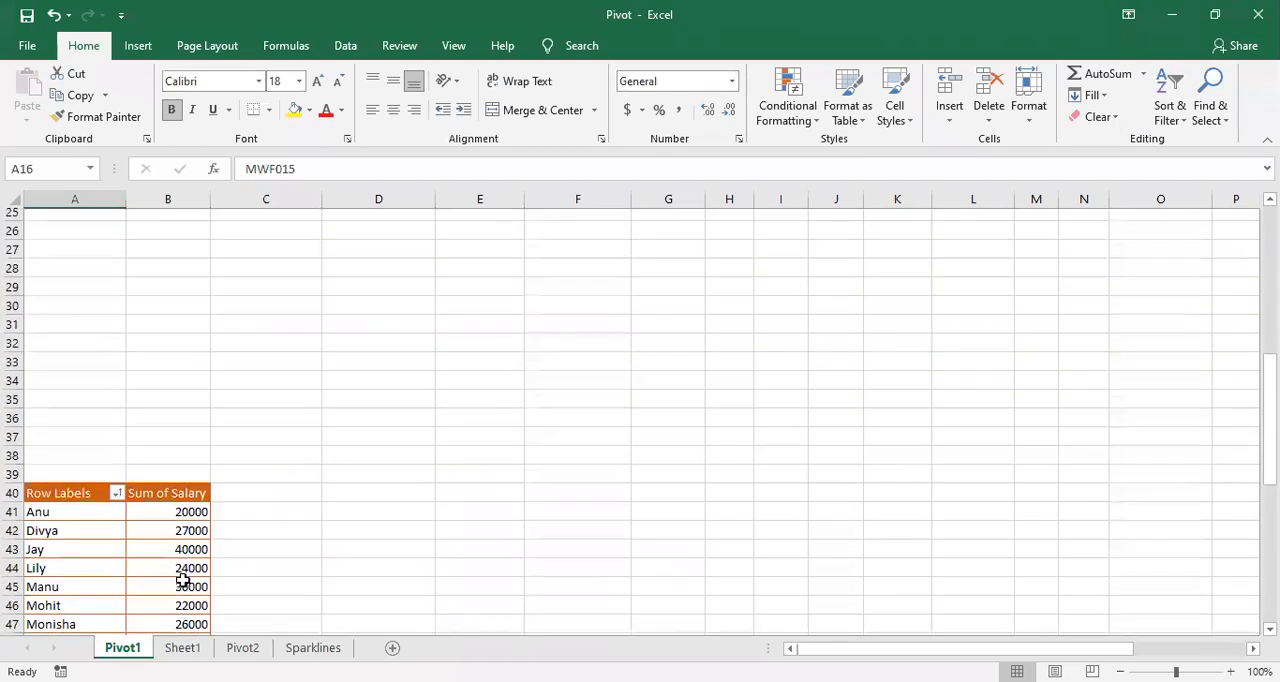
scroll(183, 580, down, 1)
click(168, 553)
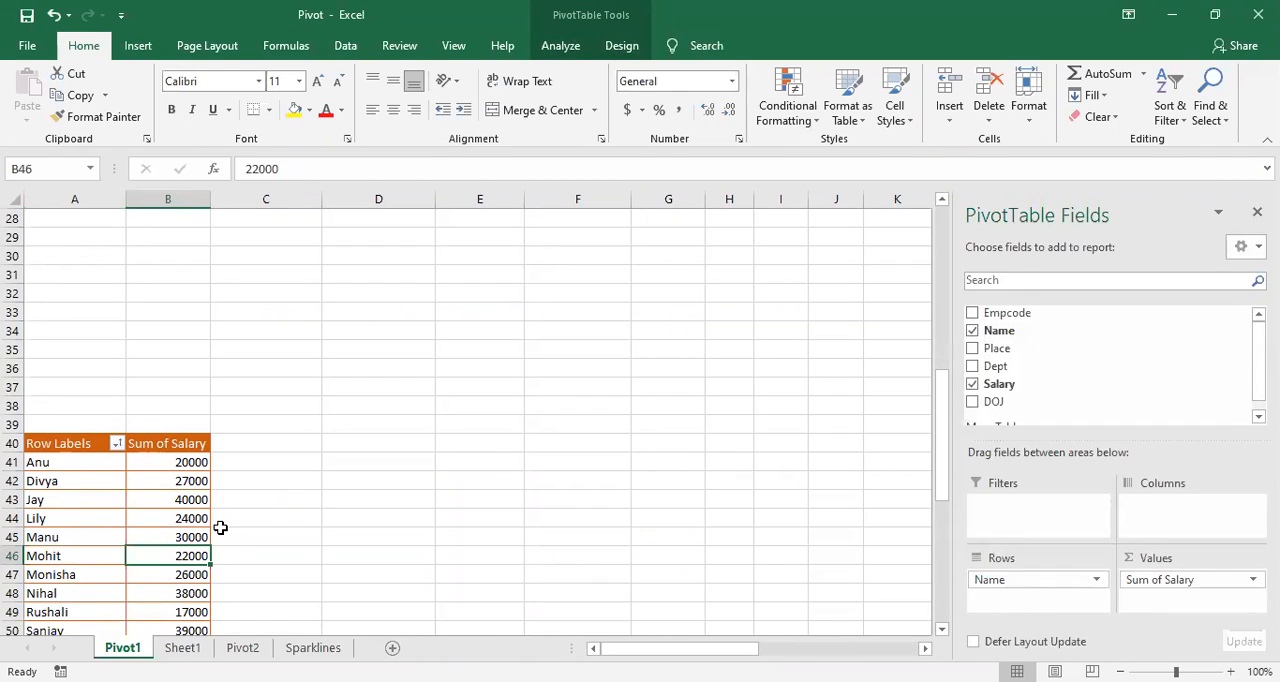
scroll(231, 524, down, 3)
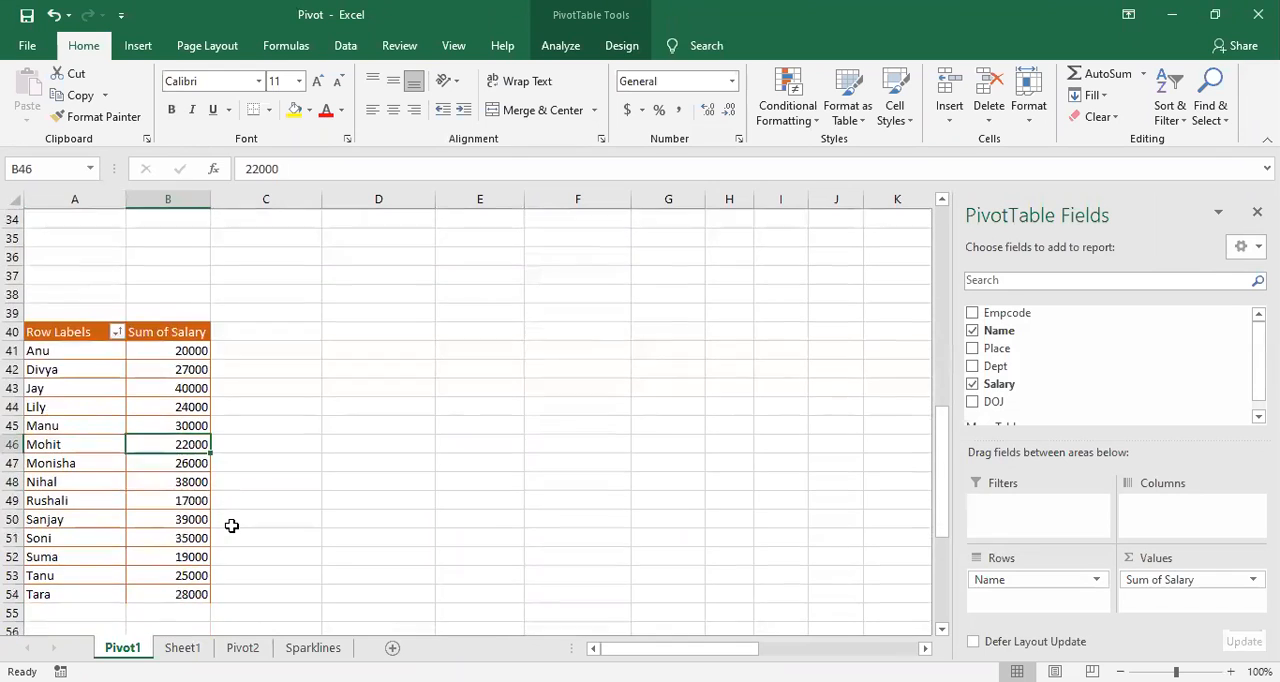
click(517, 465)
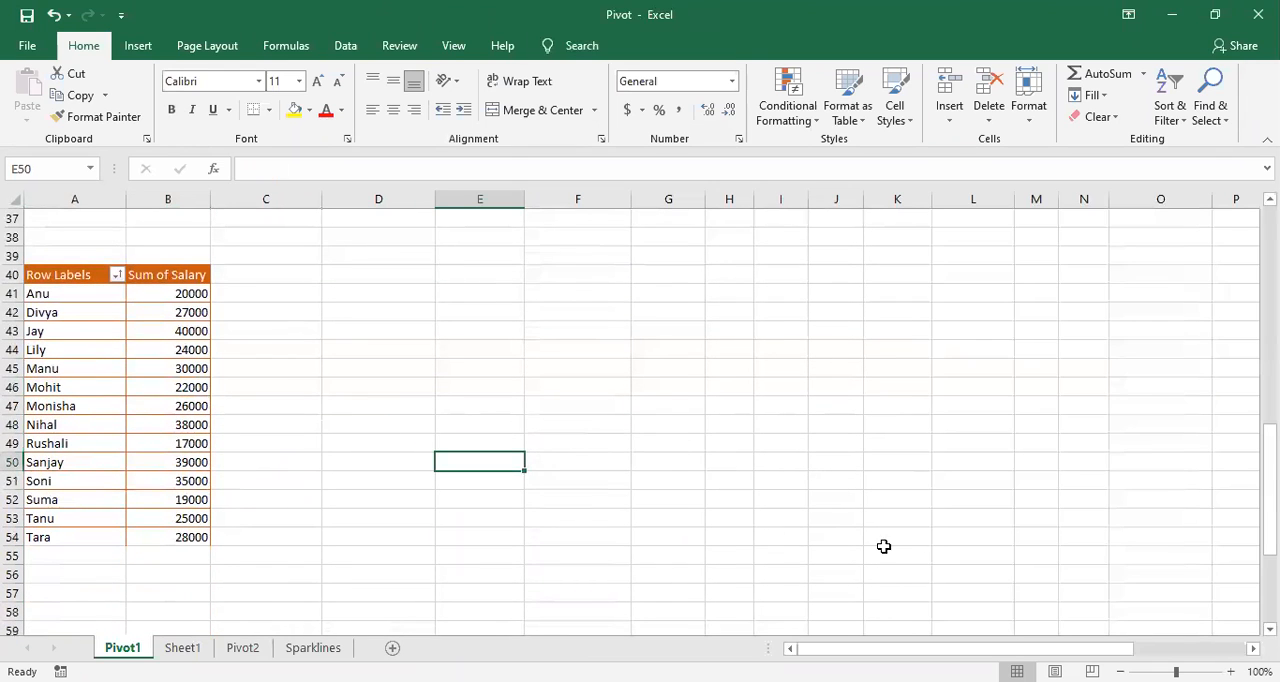
Step: Enlarge the sheet to 110% and recheck the source rows 1 to 16 against the PivotTable's row labels
click(1230, 671)
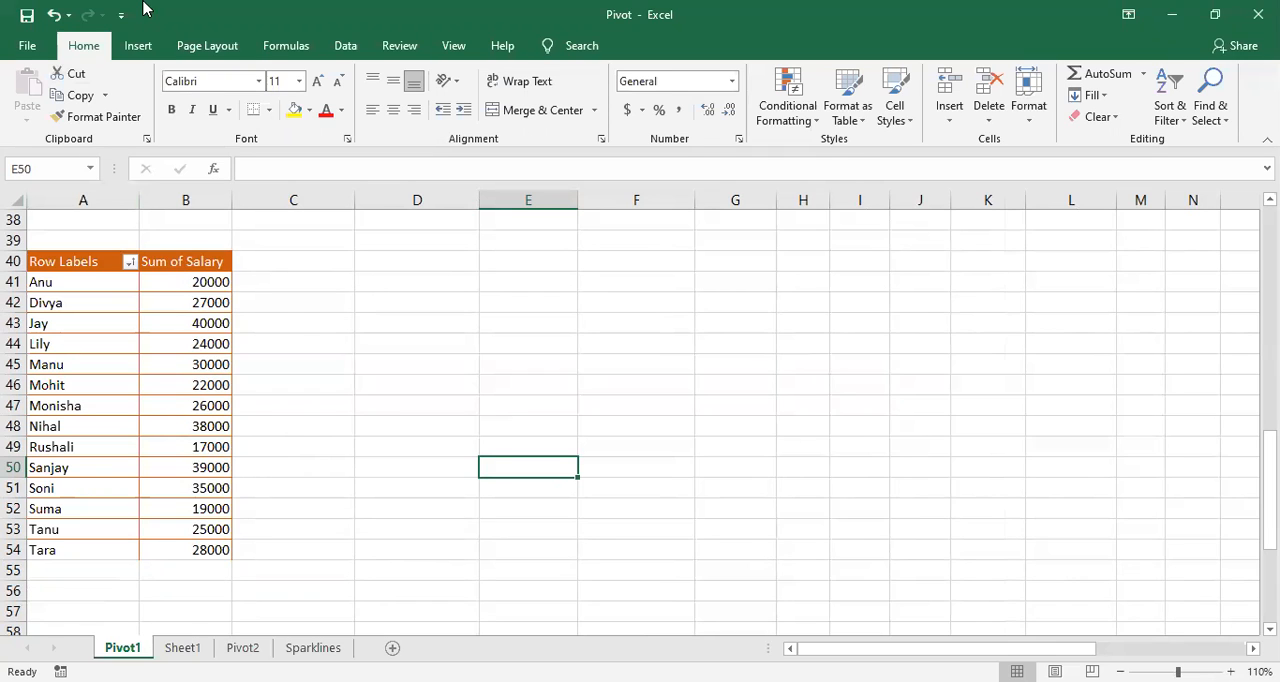
click(170, 470)
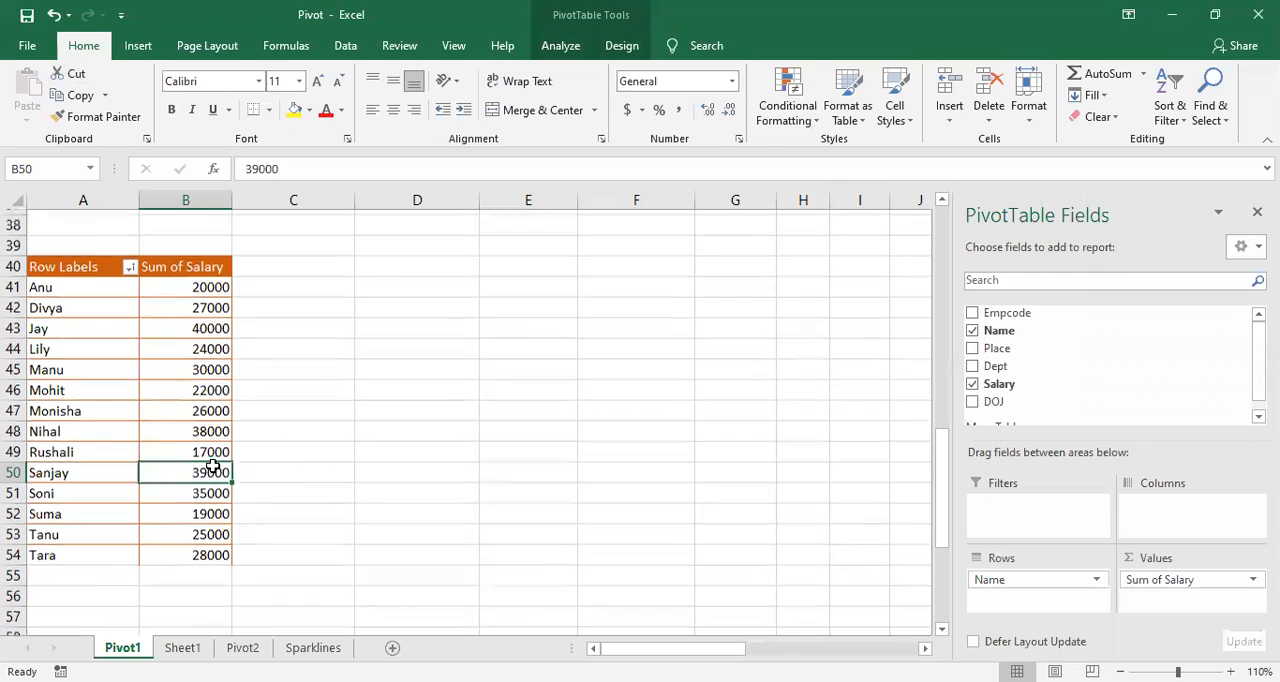
scroll(207, 460, up, 9)
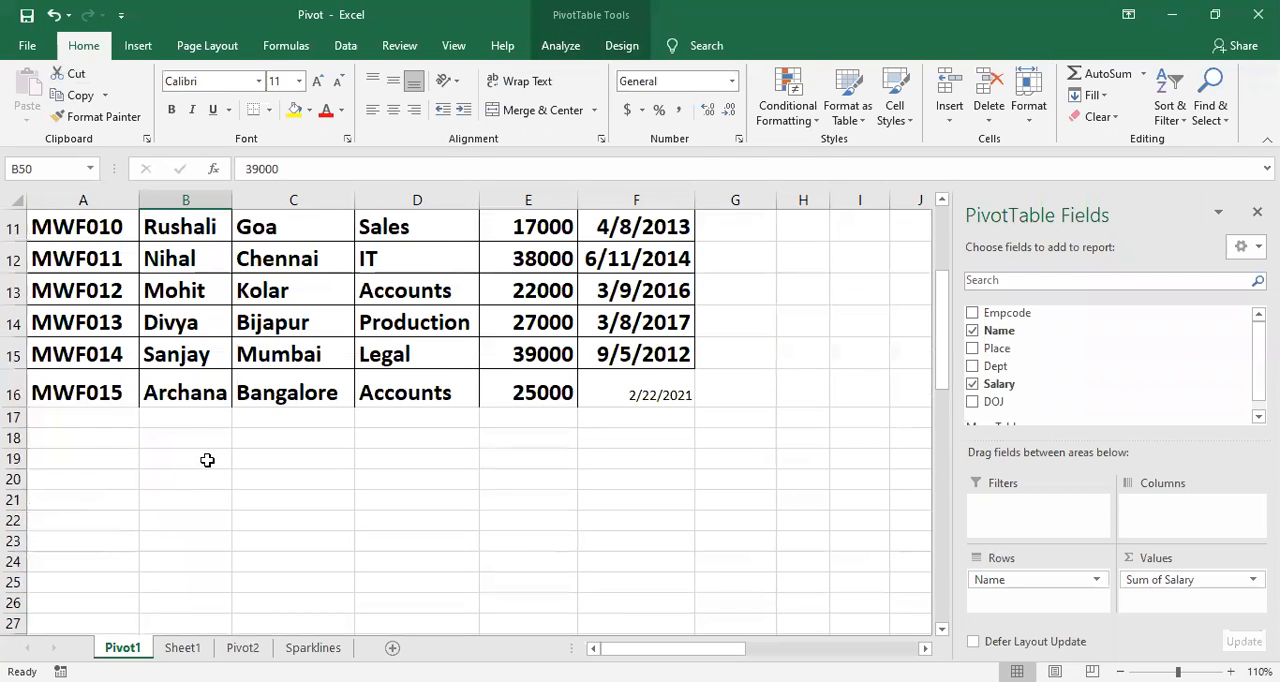
scroll(207, 460, up, 2)
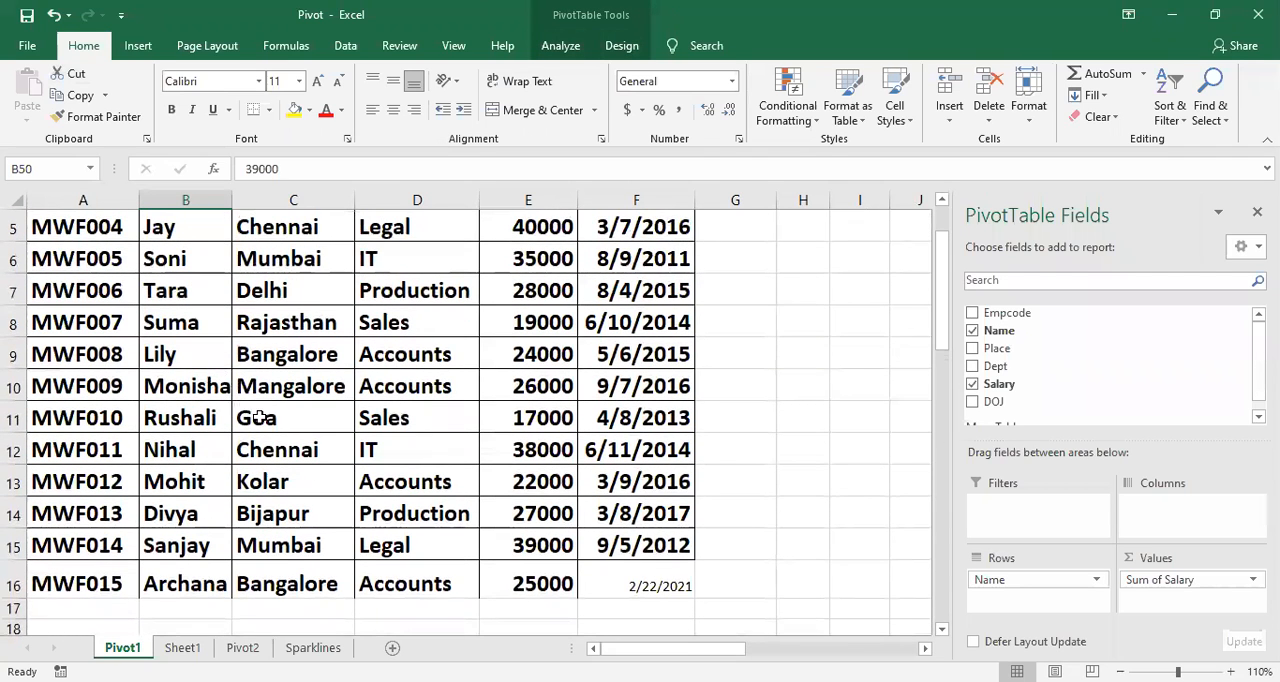
scroll(138, 344, up, 2)
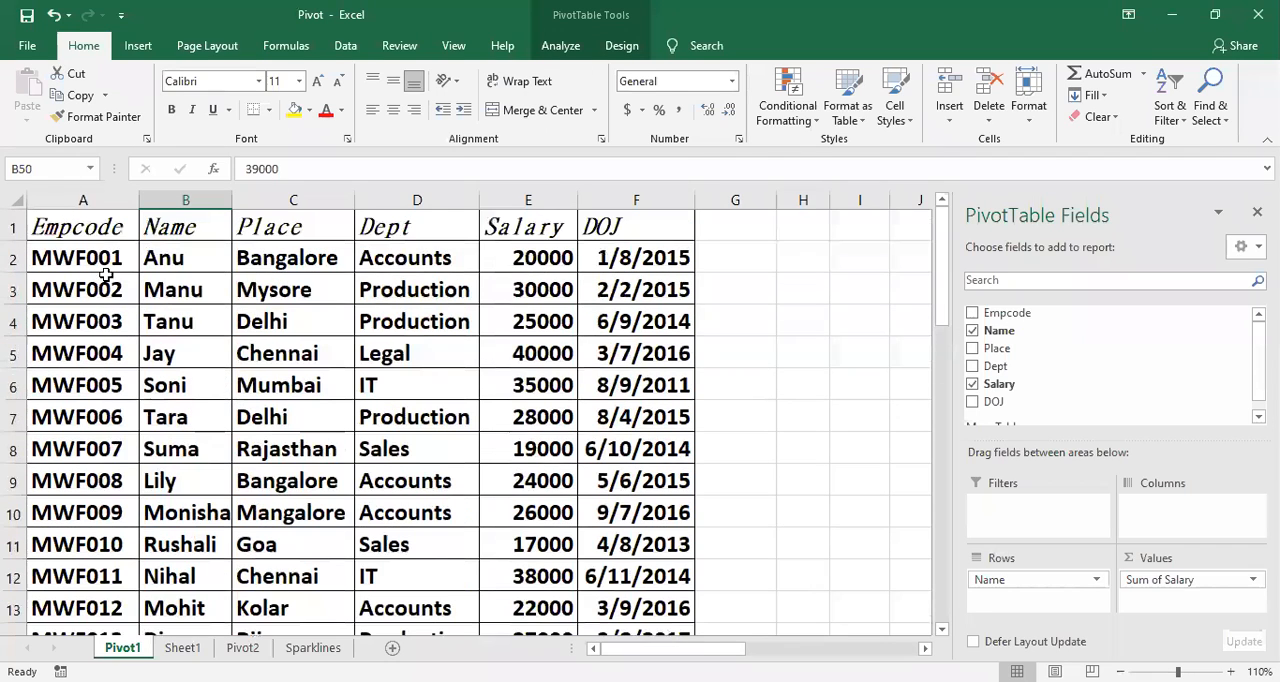
scroll(395, 595, down, 2)
scroll(395, 595, up, 1)
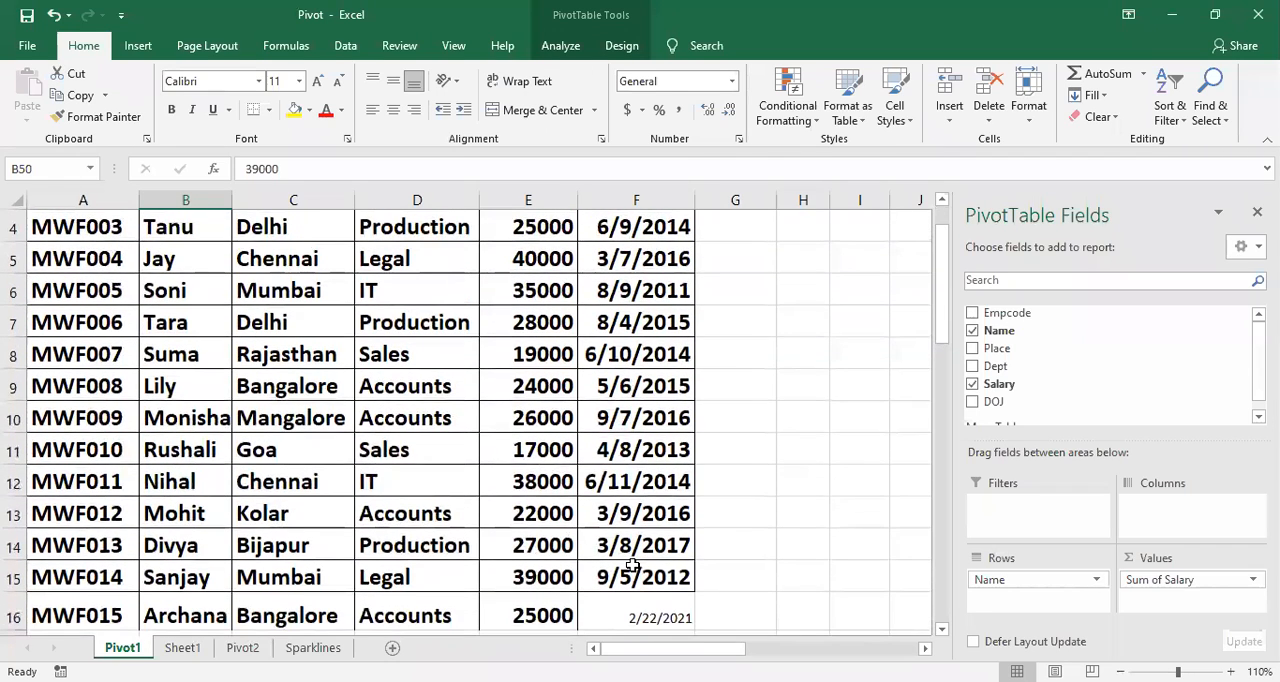
scroll(246, 588, down, 7)
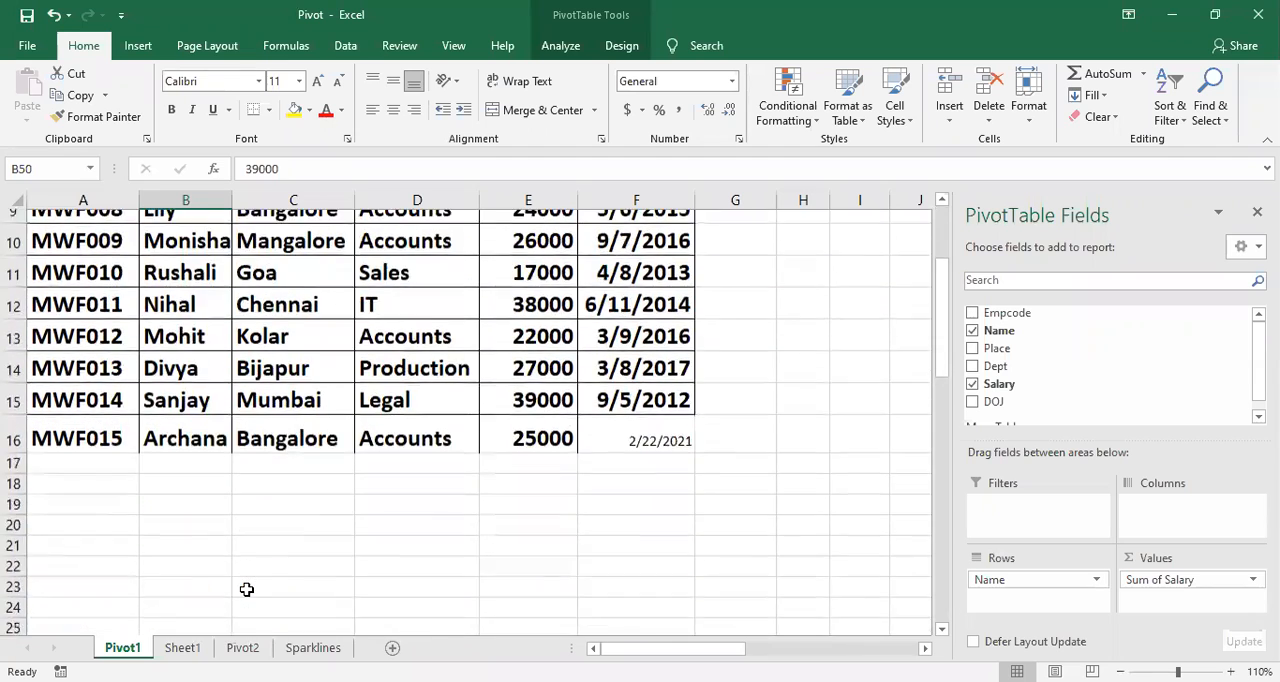
scroll(246, 590, down, 3)
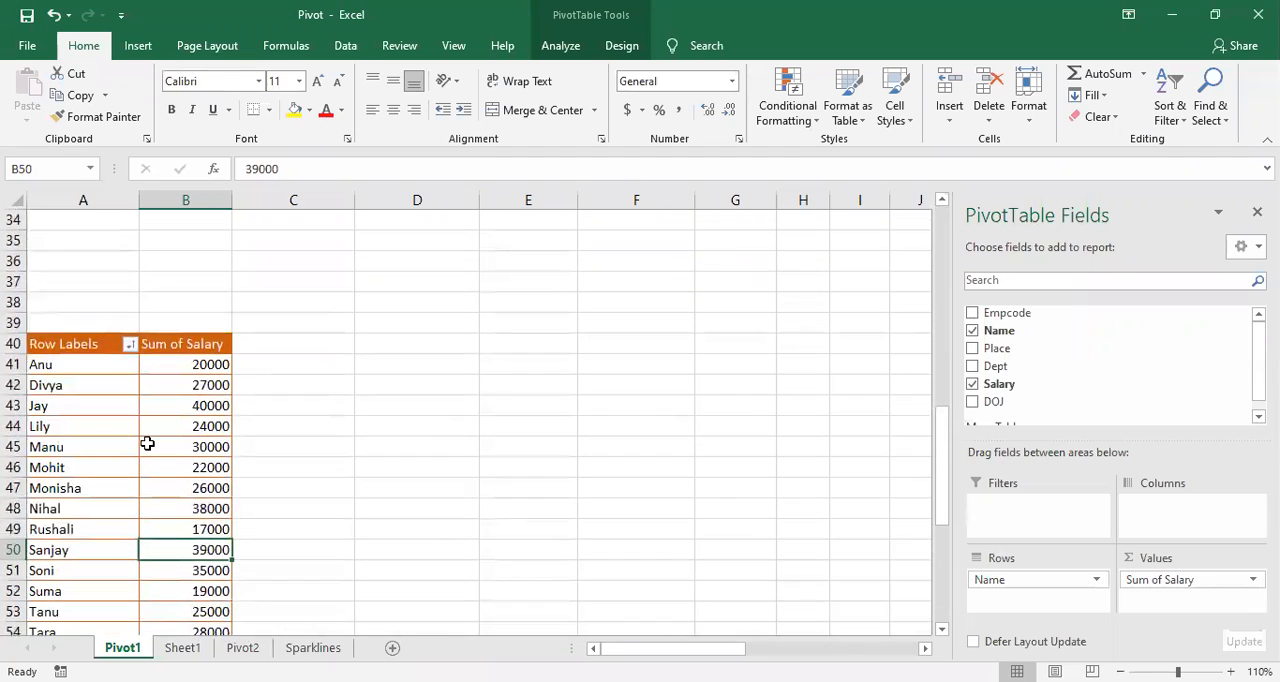
Step: Change the PivotTable's data source to the range Pivot1!$A$1:$F$16
click(147, 443)
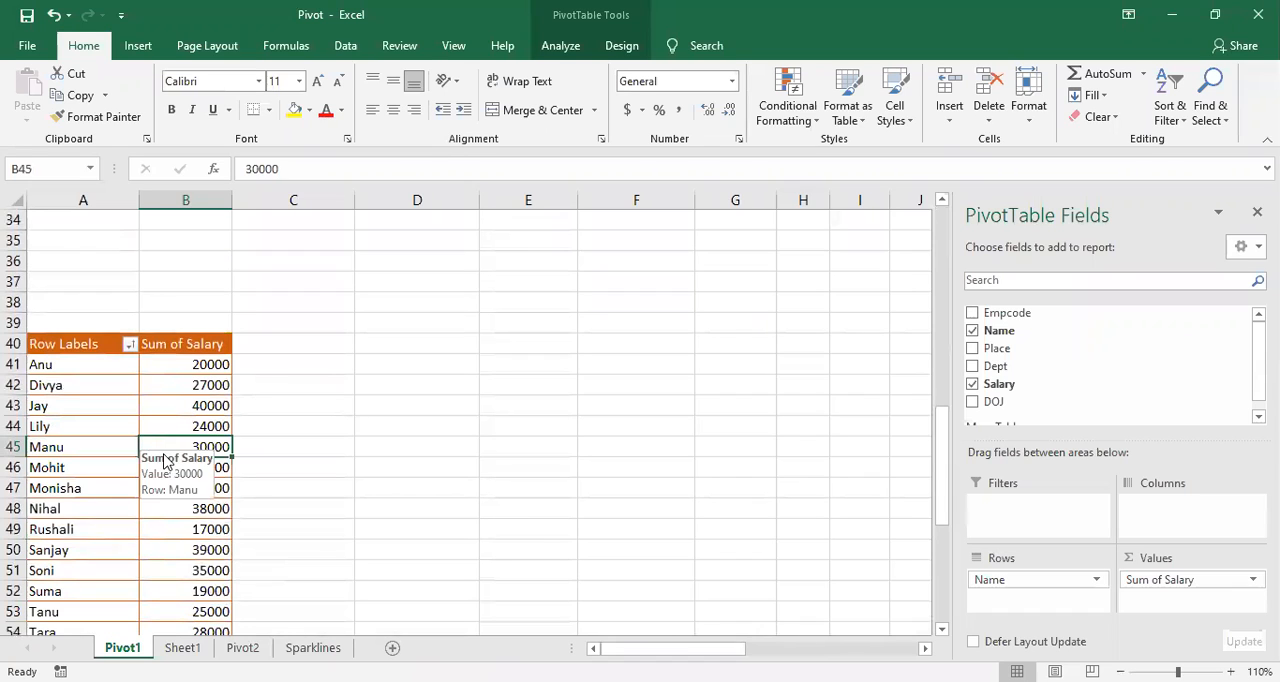
click(552, 48)
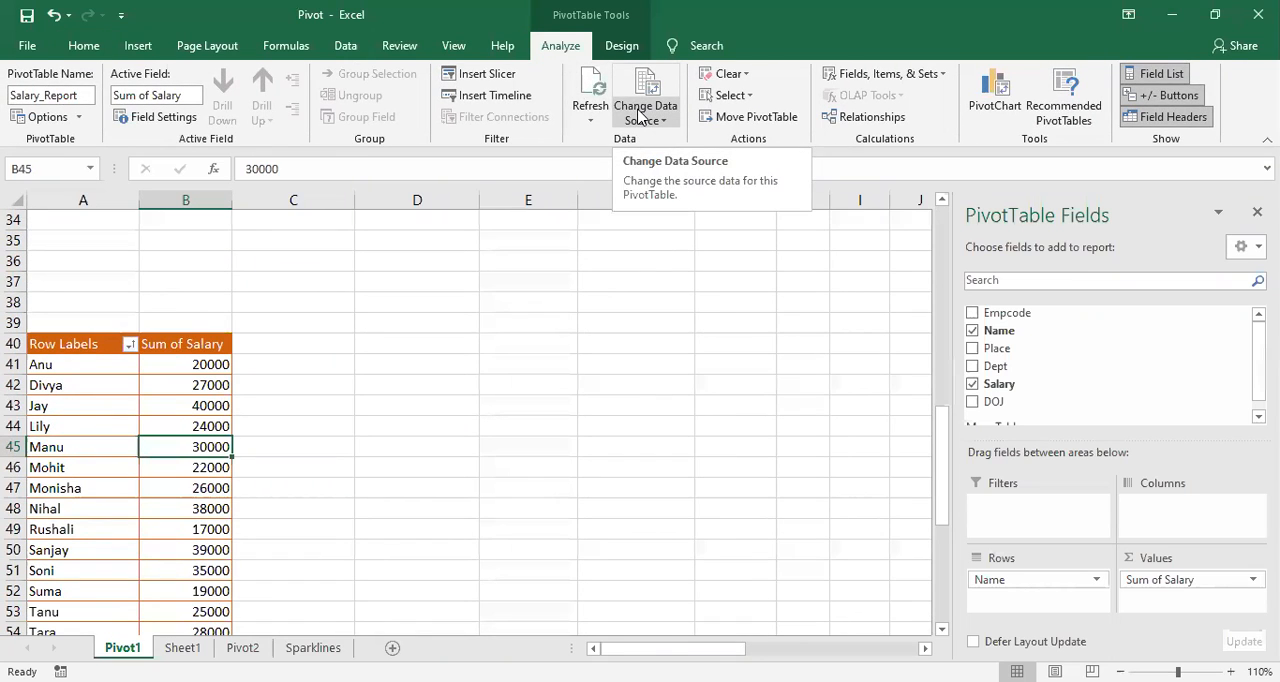
click(640, 116)
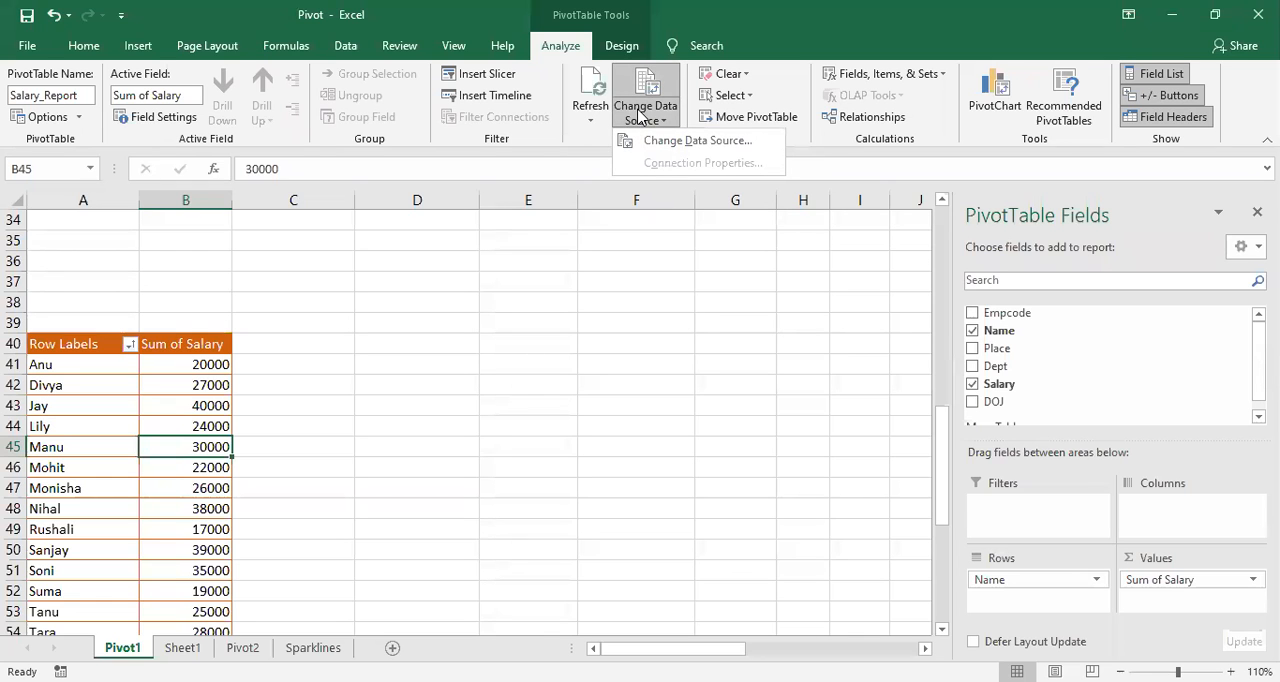
click(651, 141)
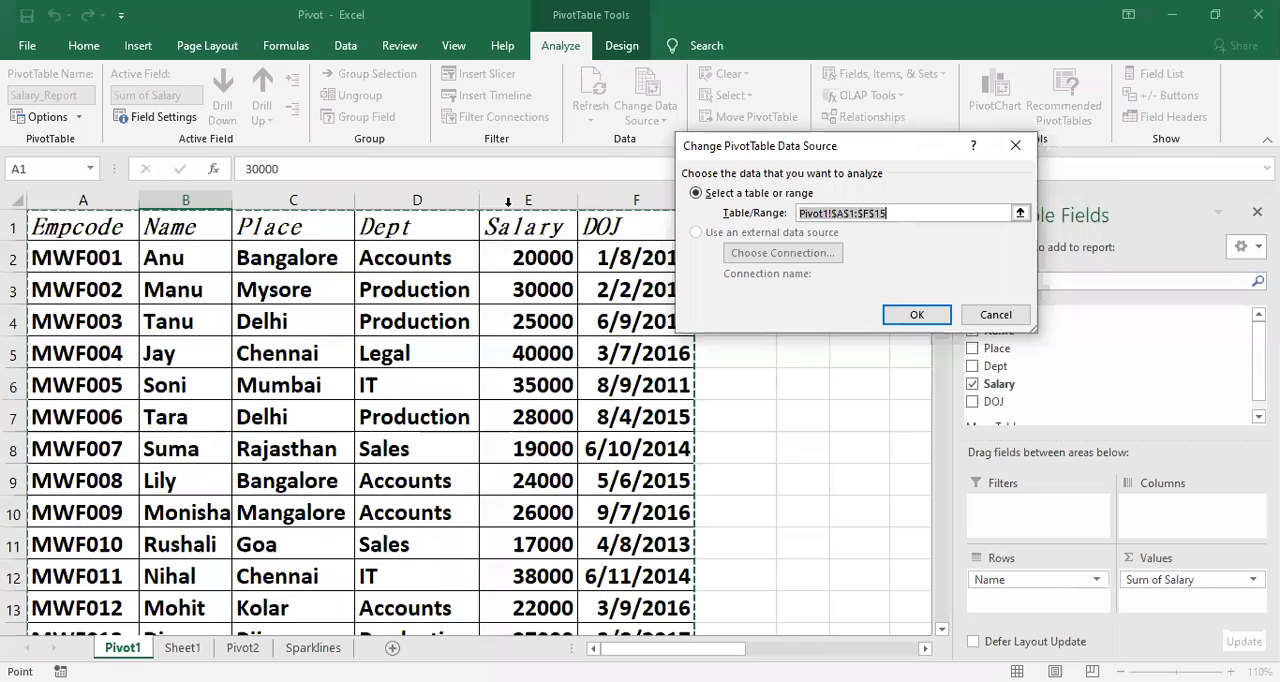
drag(74, 224, 464, 499)
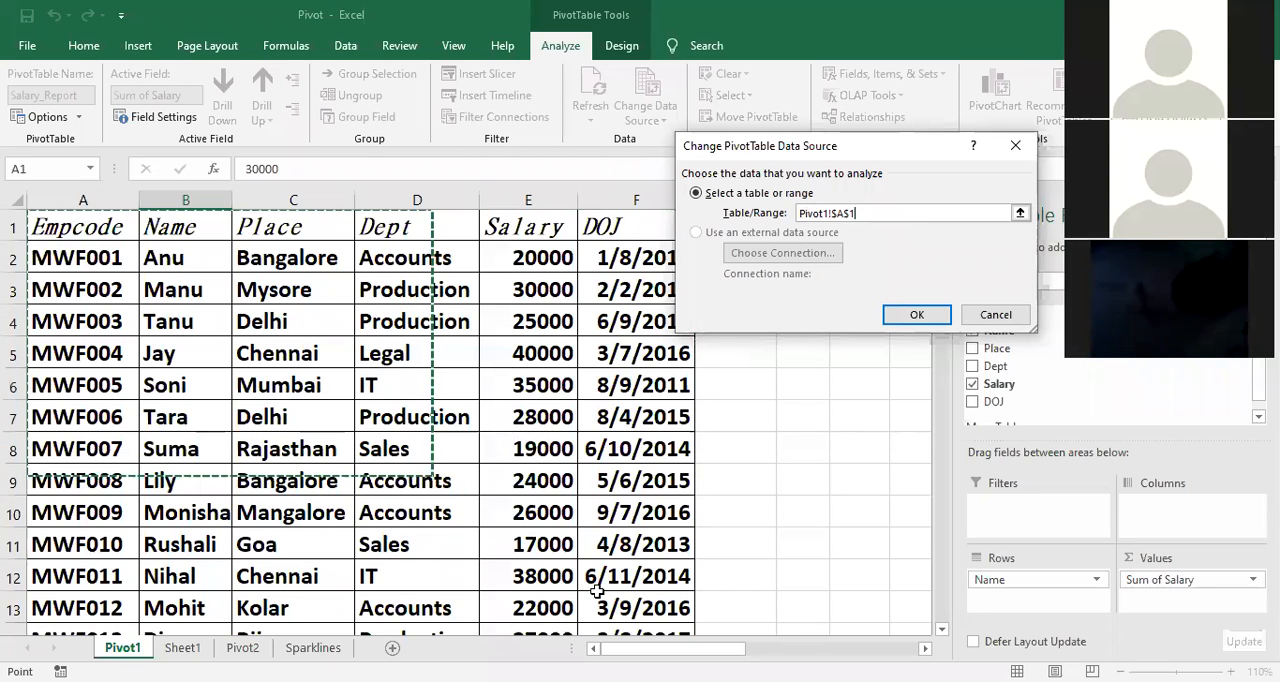
drag(602, 590, 640, 625)
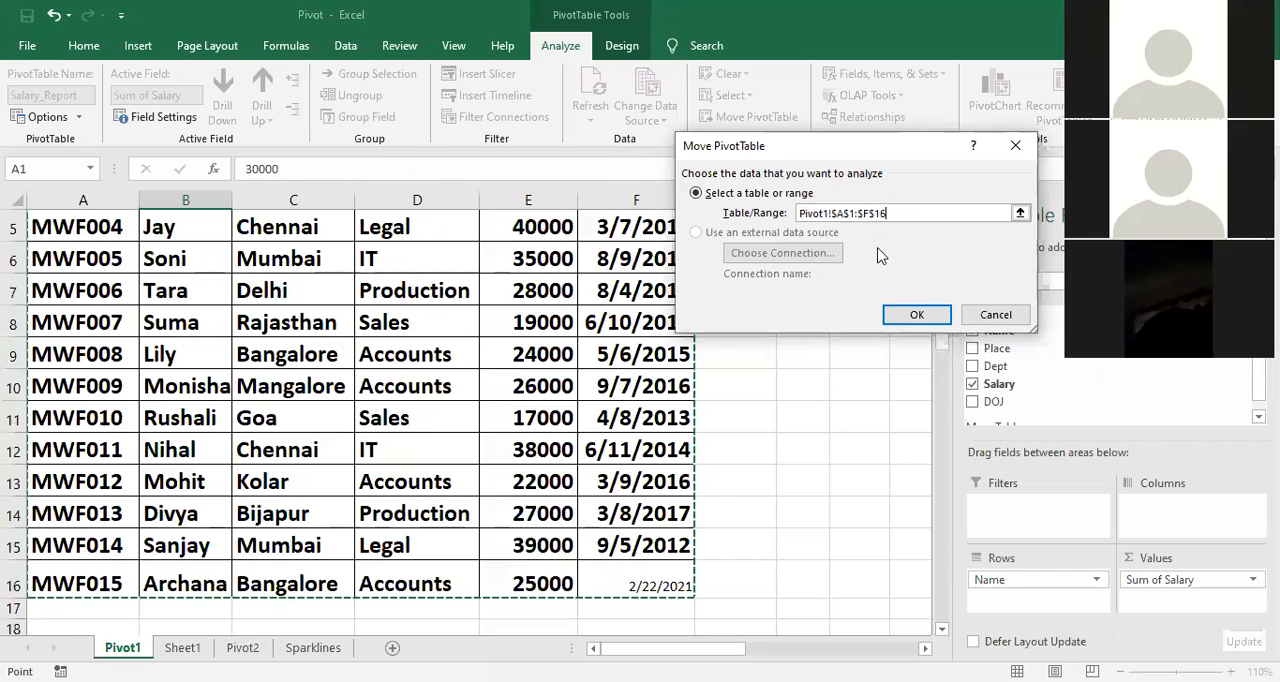
click(908, 315)
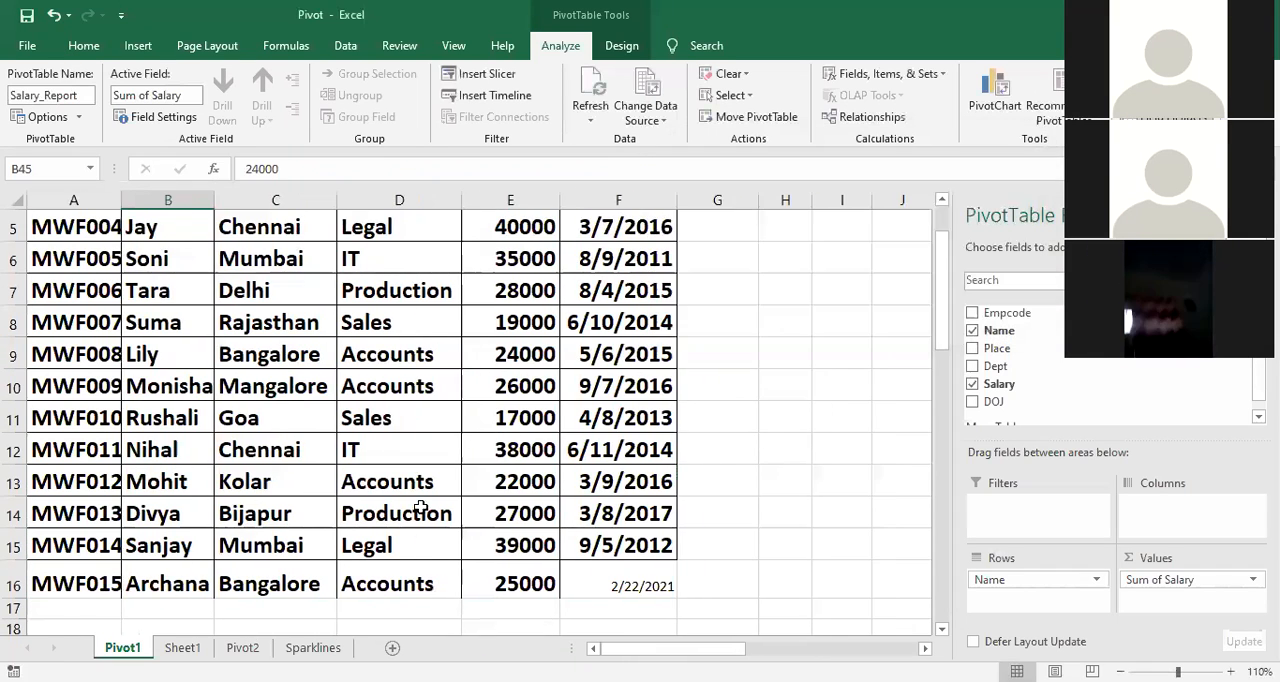
Step: Check the updated PivotTable for the newly added employee and select that row label in A42
scroll(408, 518, down, 3)
scroll(408, 518, down, 6)
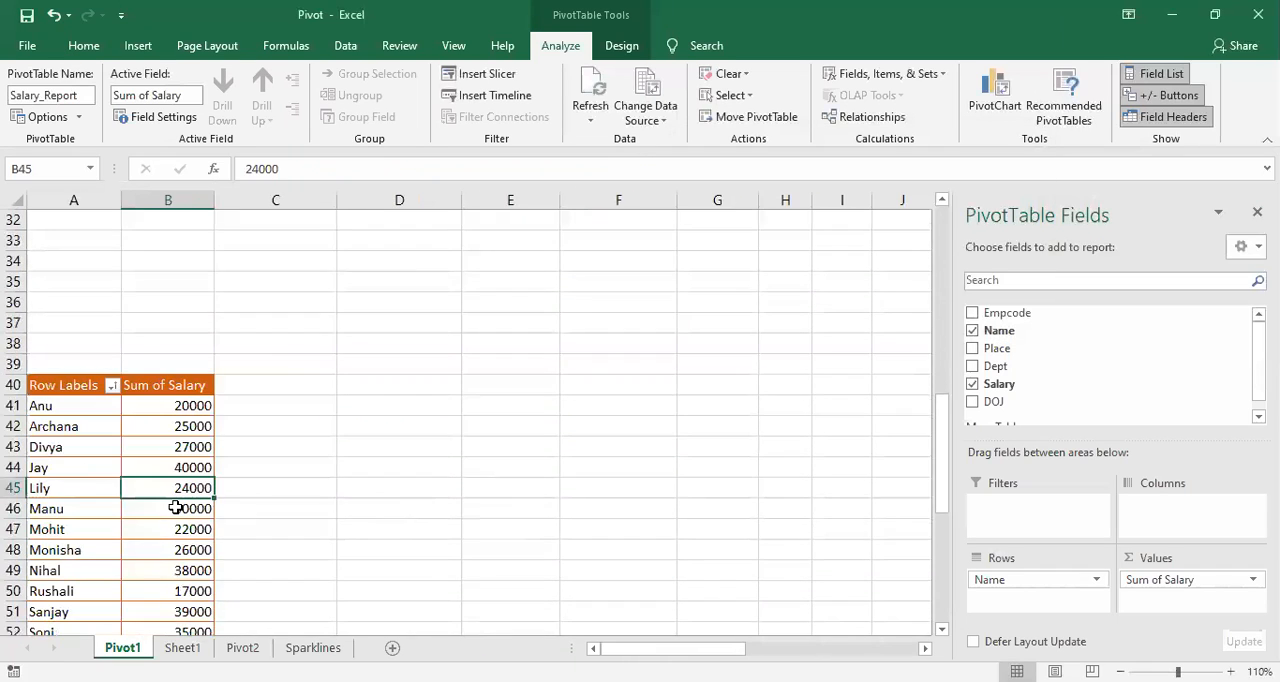
click(78, 432)
scroll(78, 432, down, 2)
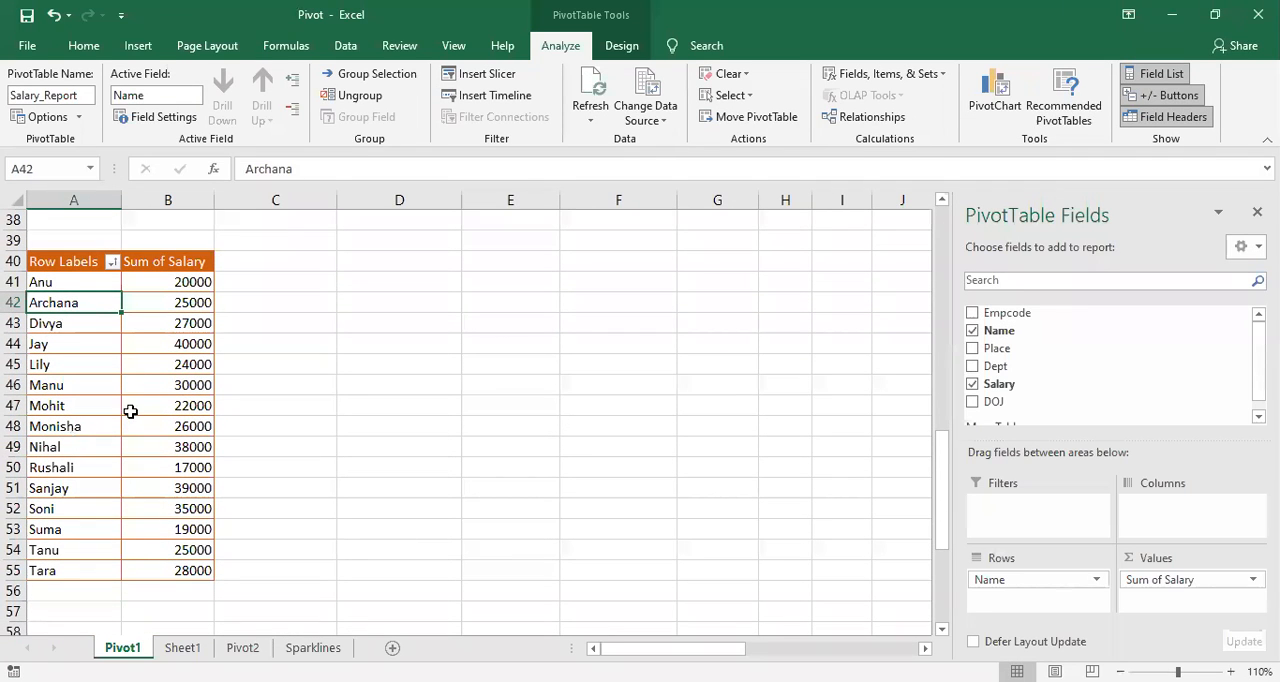
Step: Overwrite the PivotTable row label in A45 with the employee name listed in A43
click(67, 355)
click(67, 366)
text(dd)
key(BackSpace)
text(ivya)
key(Return)
Step: Try to overwrite the PivotTable's salary value in B45 and to delete the one in B44
click(166, 363)
text(2)
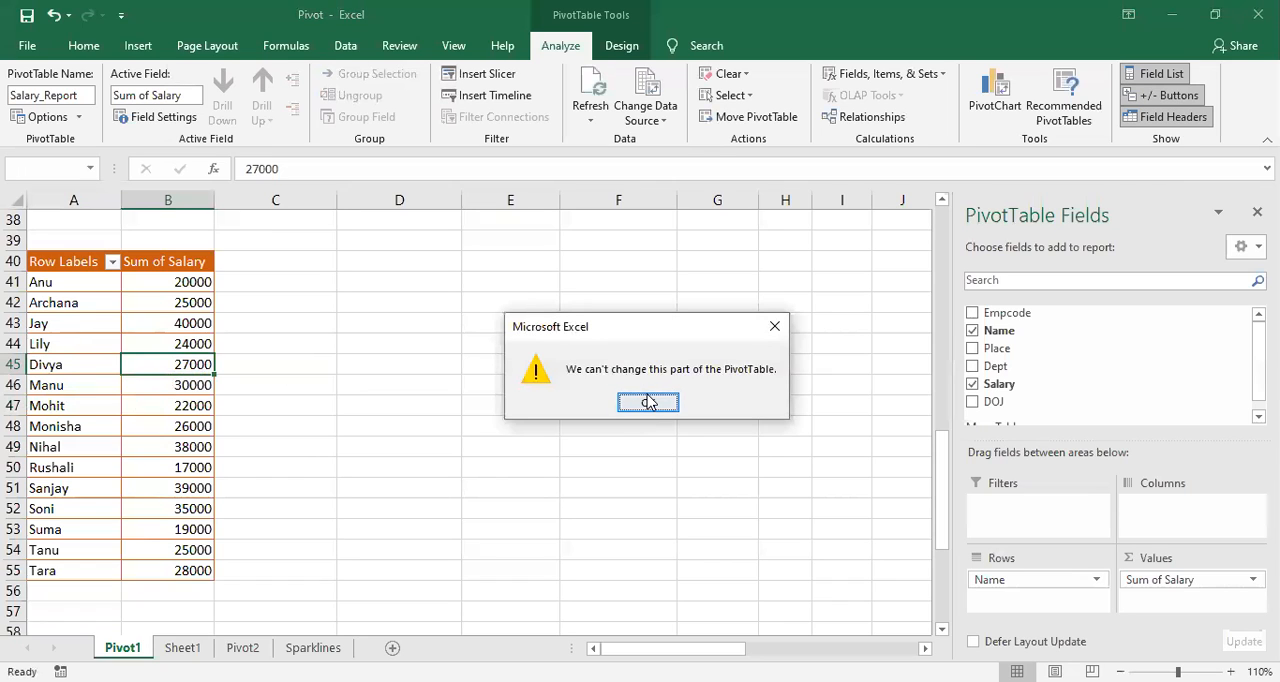
click(648, 402)
click(177, 348)
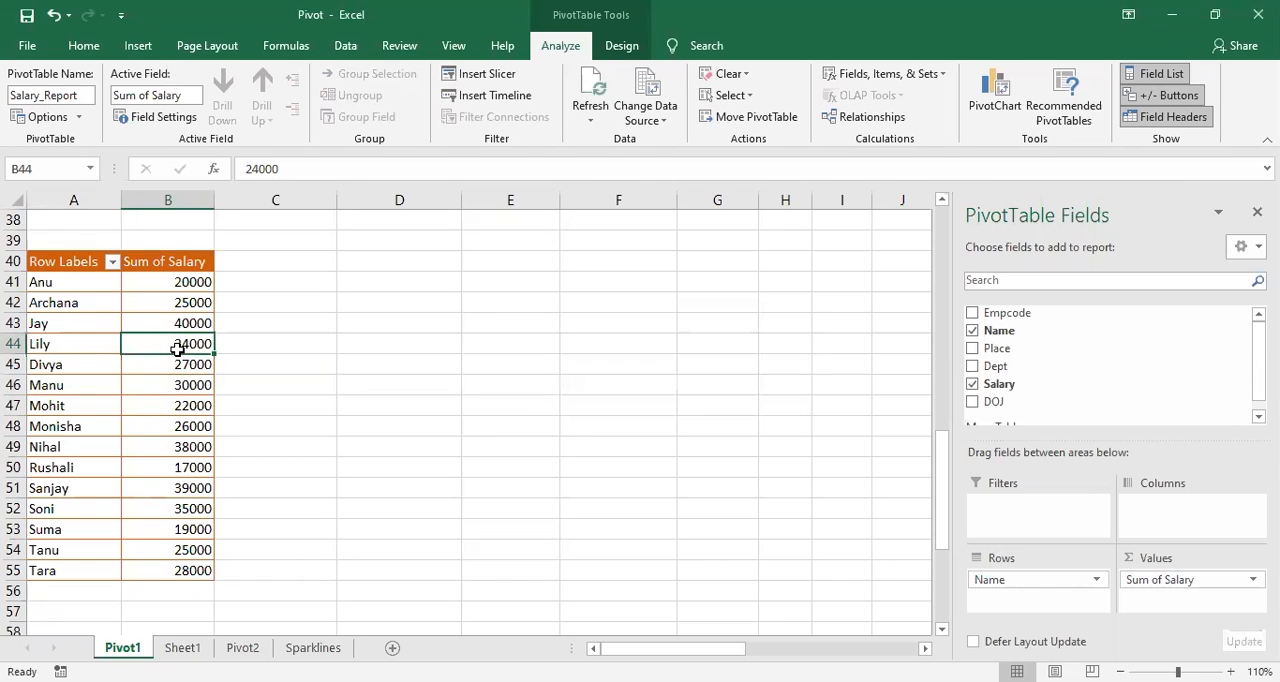
key(Delete)
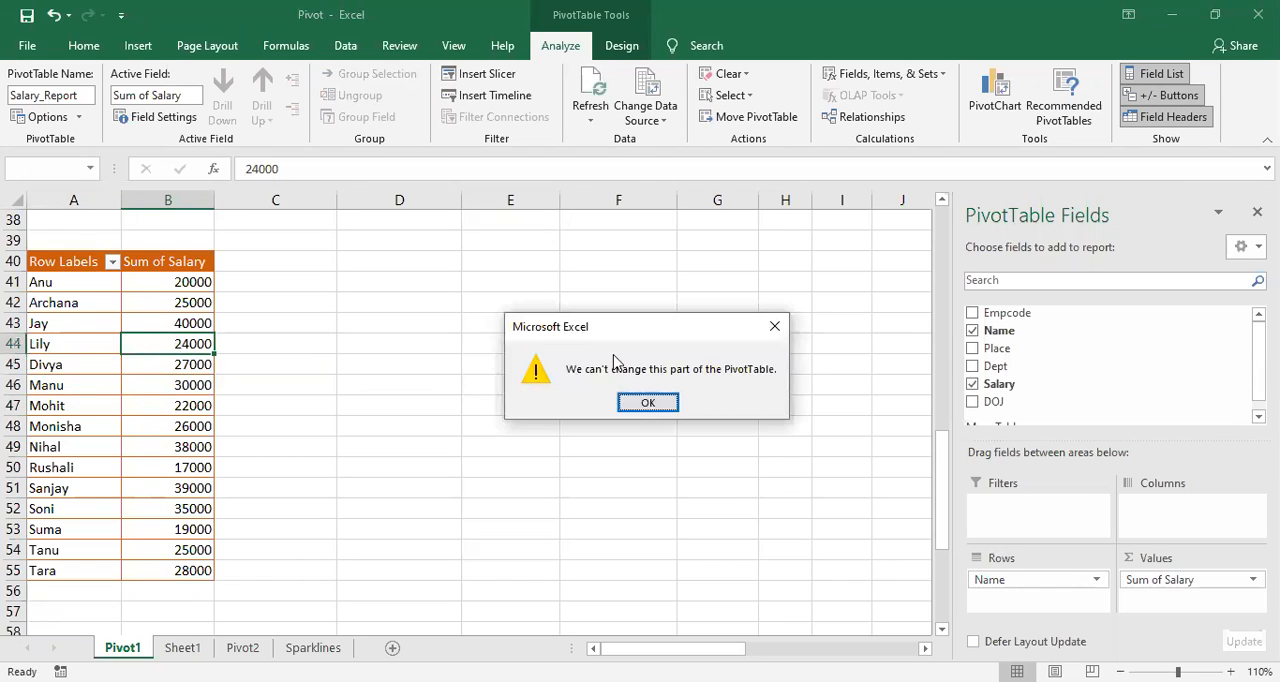
click(646, 403)
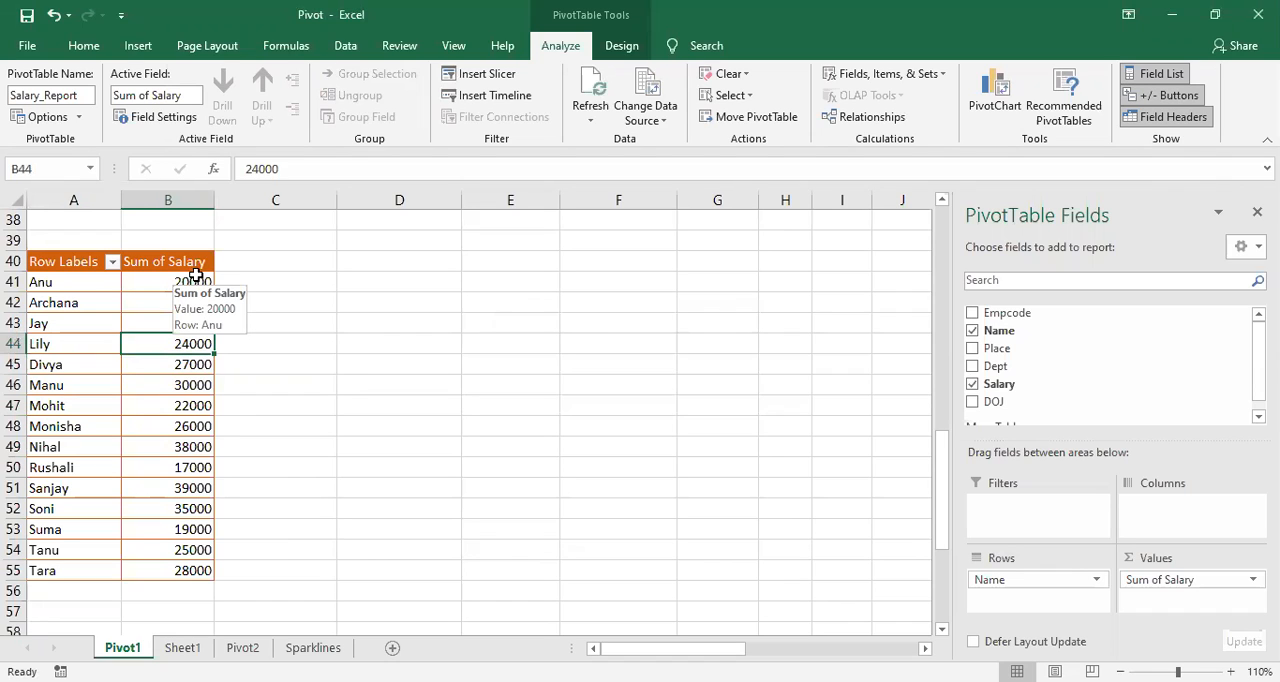
Step: Try to edit the PivotTable's first salary value in B41, select B46, and return to the source records
click(158, 284)
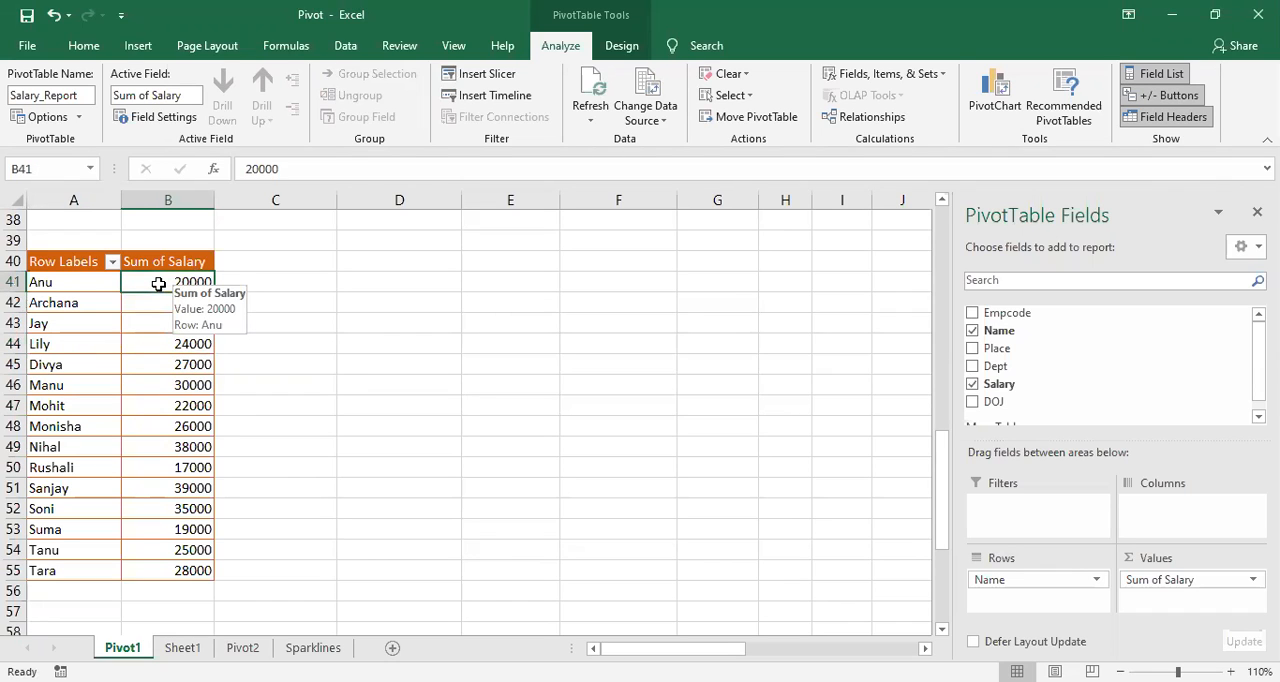
drag(158, 284, 158, 290)
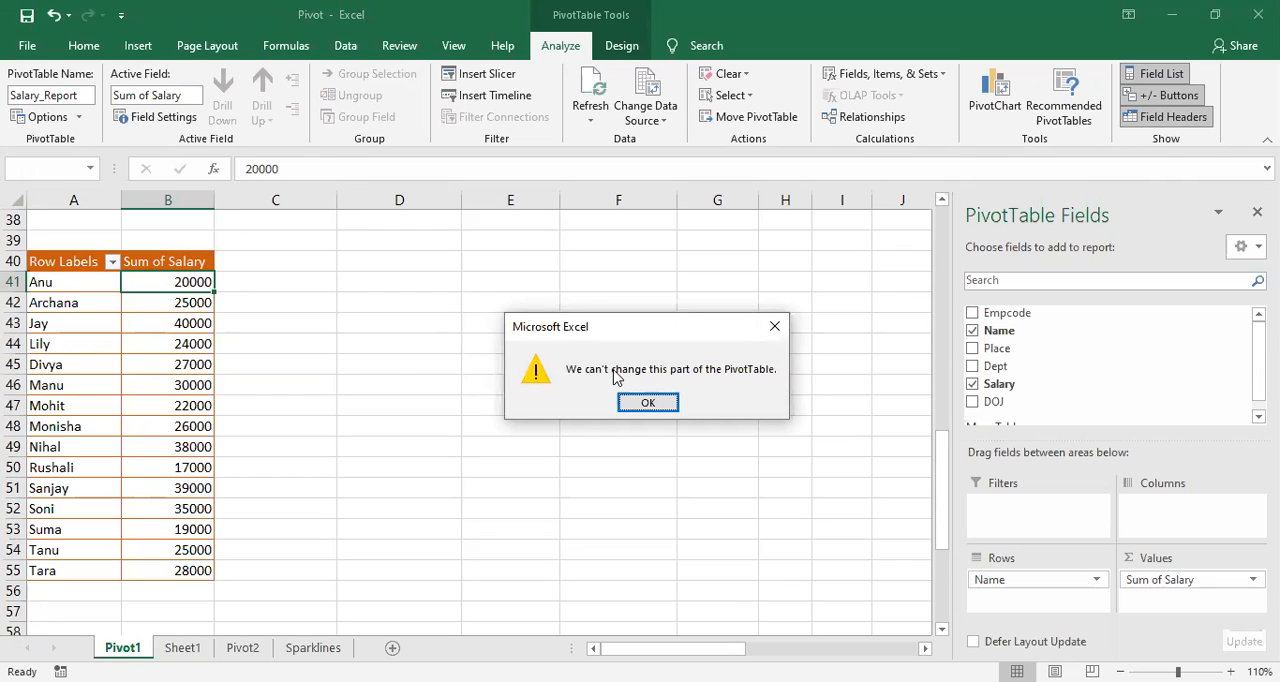
click(647, 402)
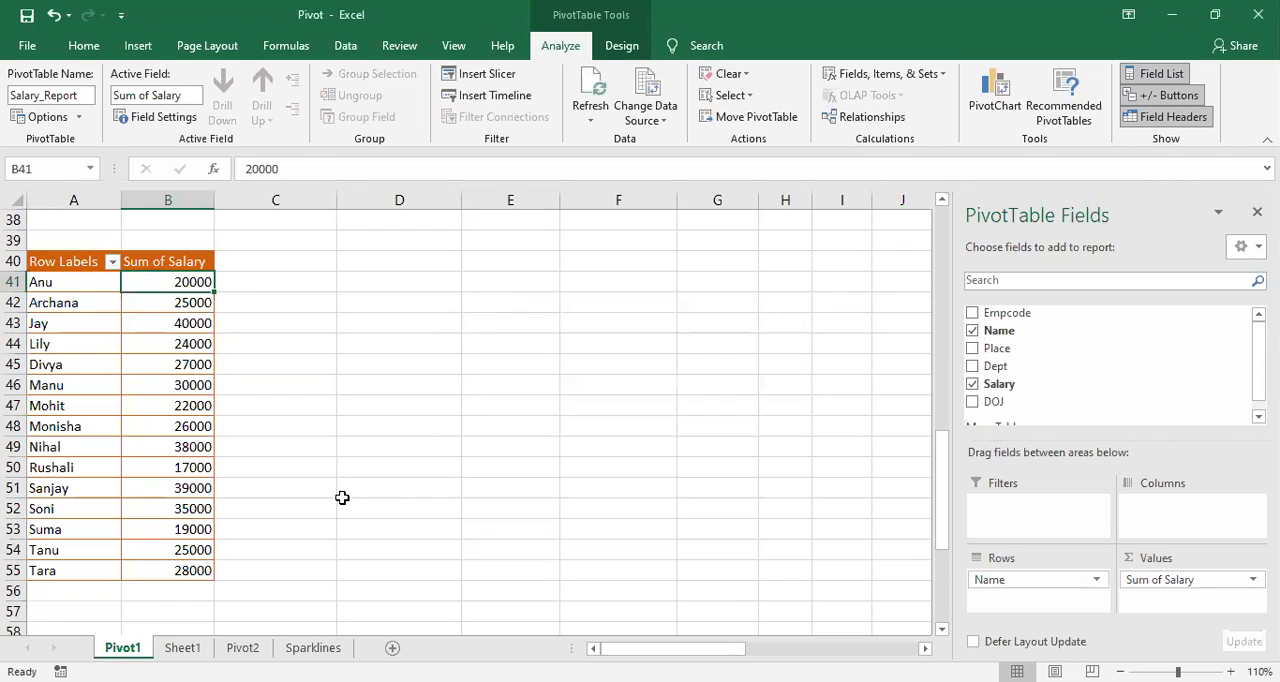
click(150, 386)
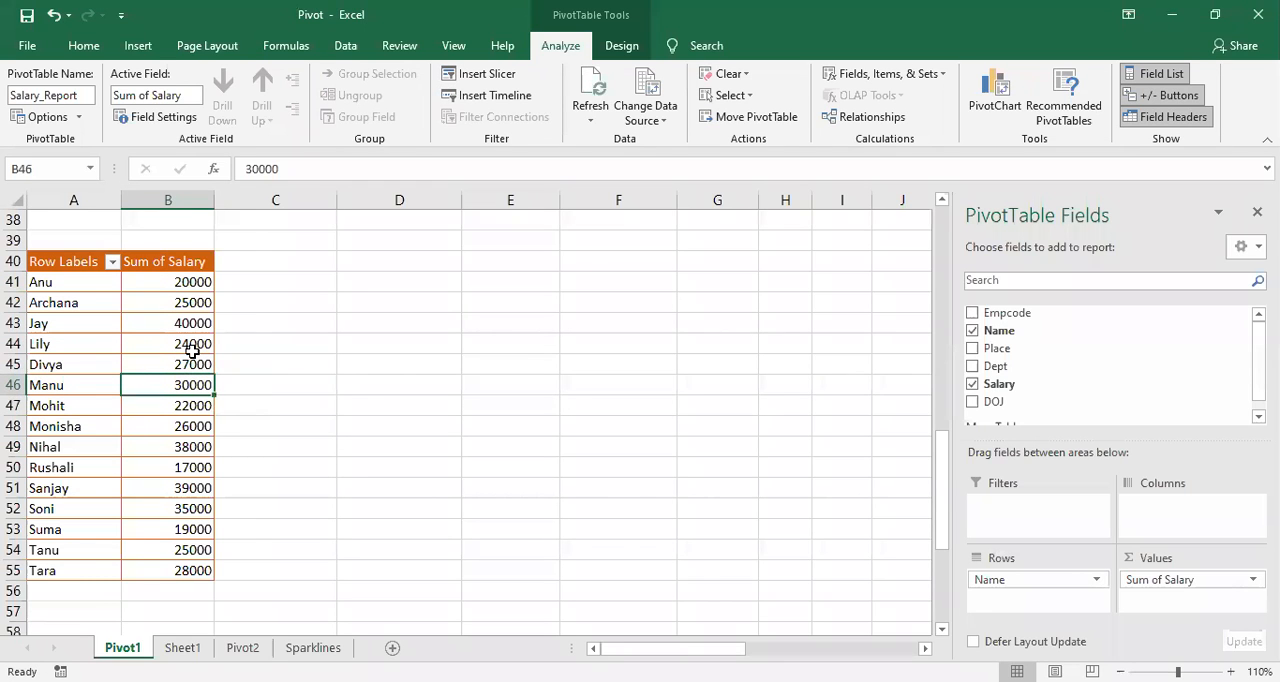
scroll(192, 352, up, 12)
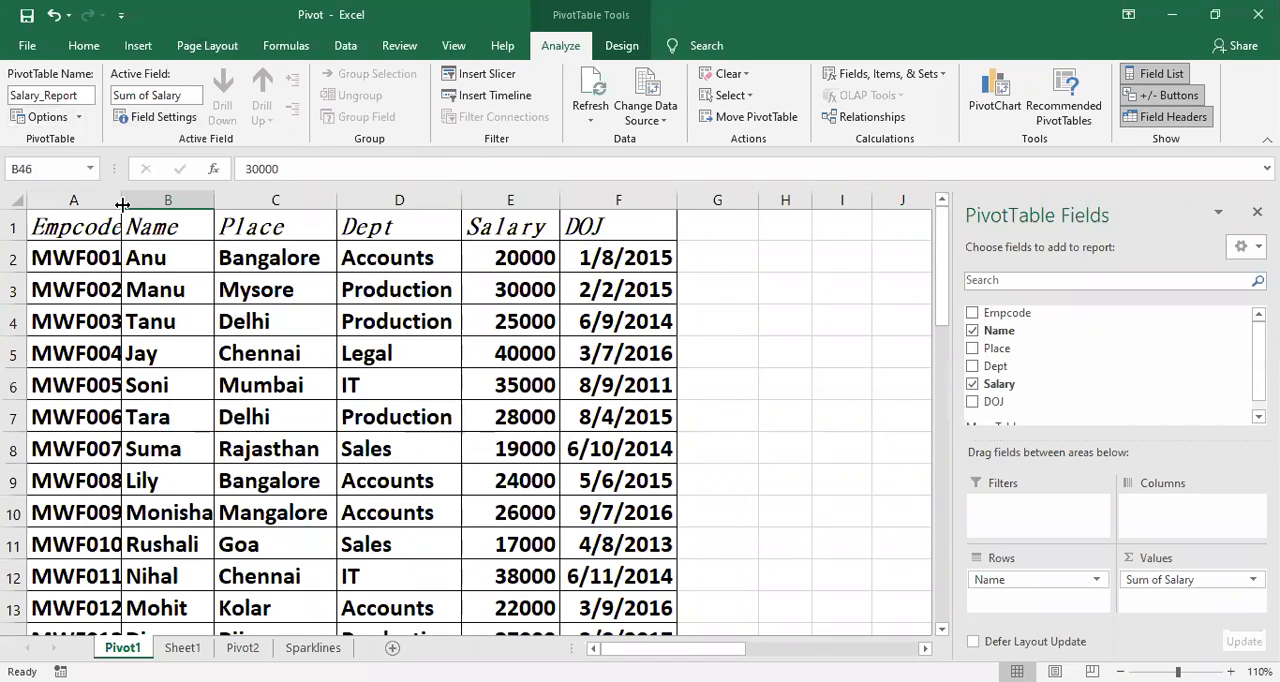
Step: Widen the Empcode column of the source records and set the first employee's salary in E2 to 23000
drag(121, 204, 146, 204)
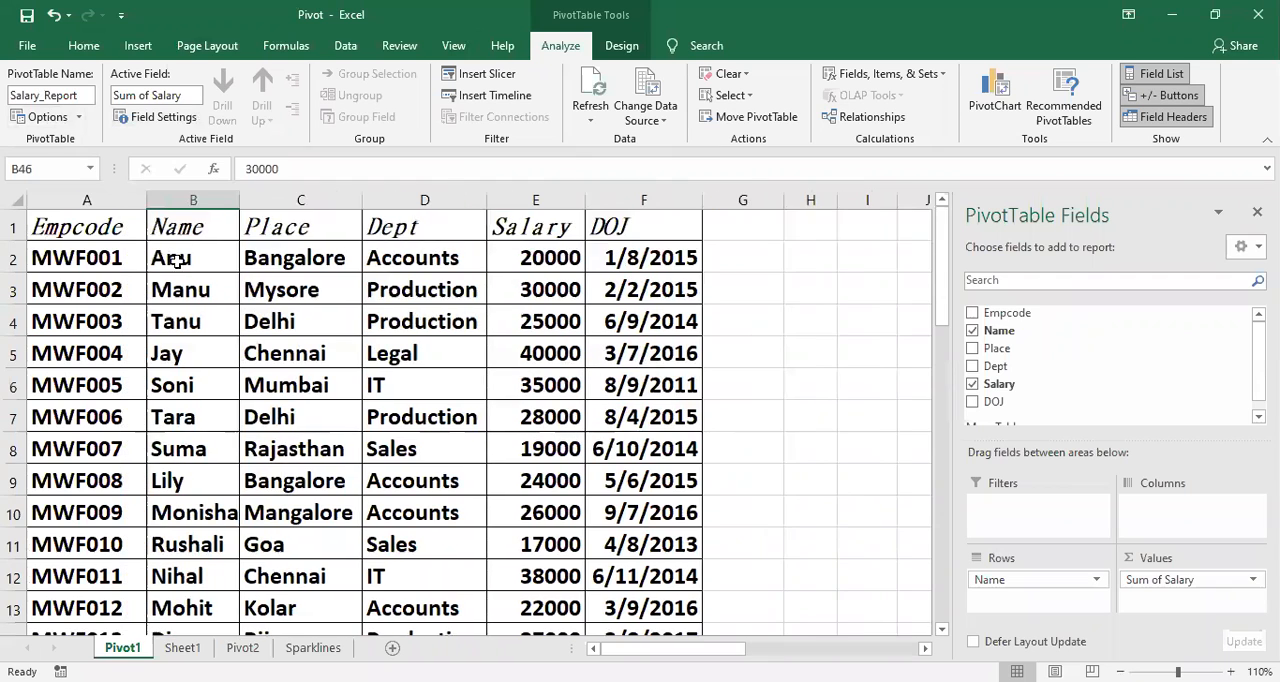
click(522, 258)
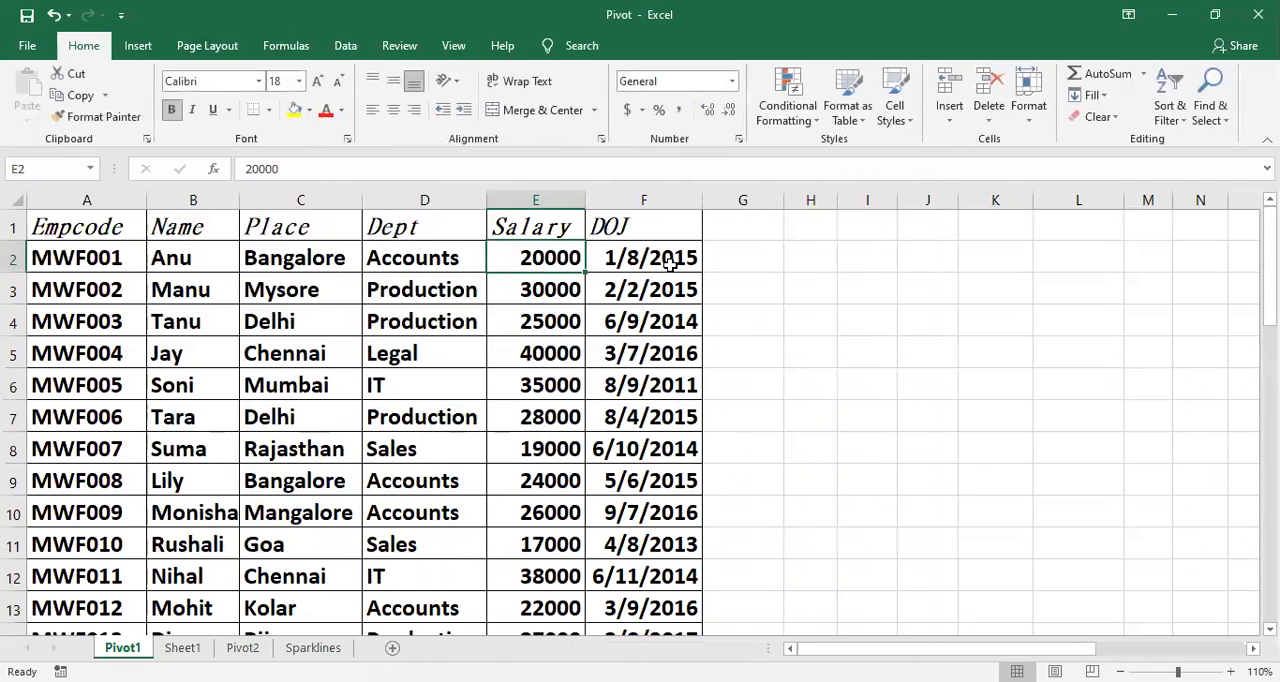
text(2)
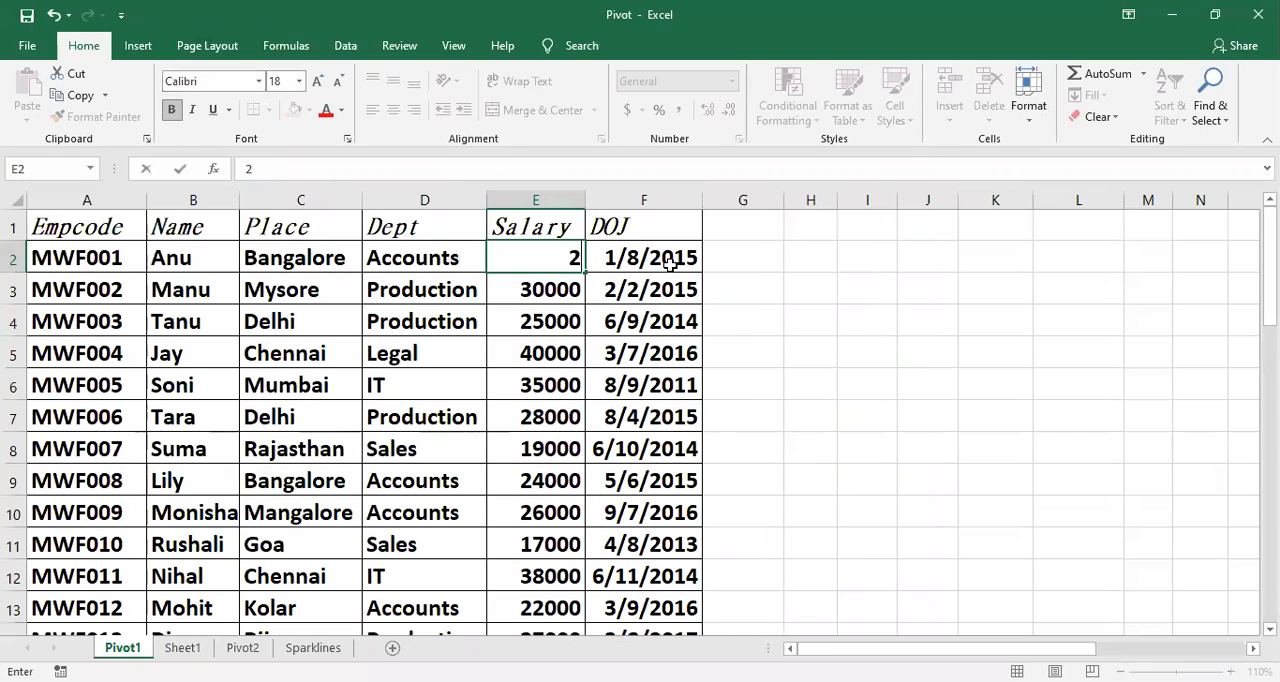
text(3000)
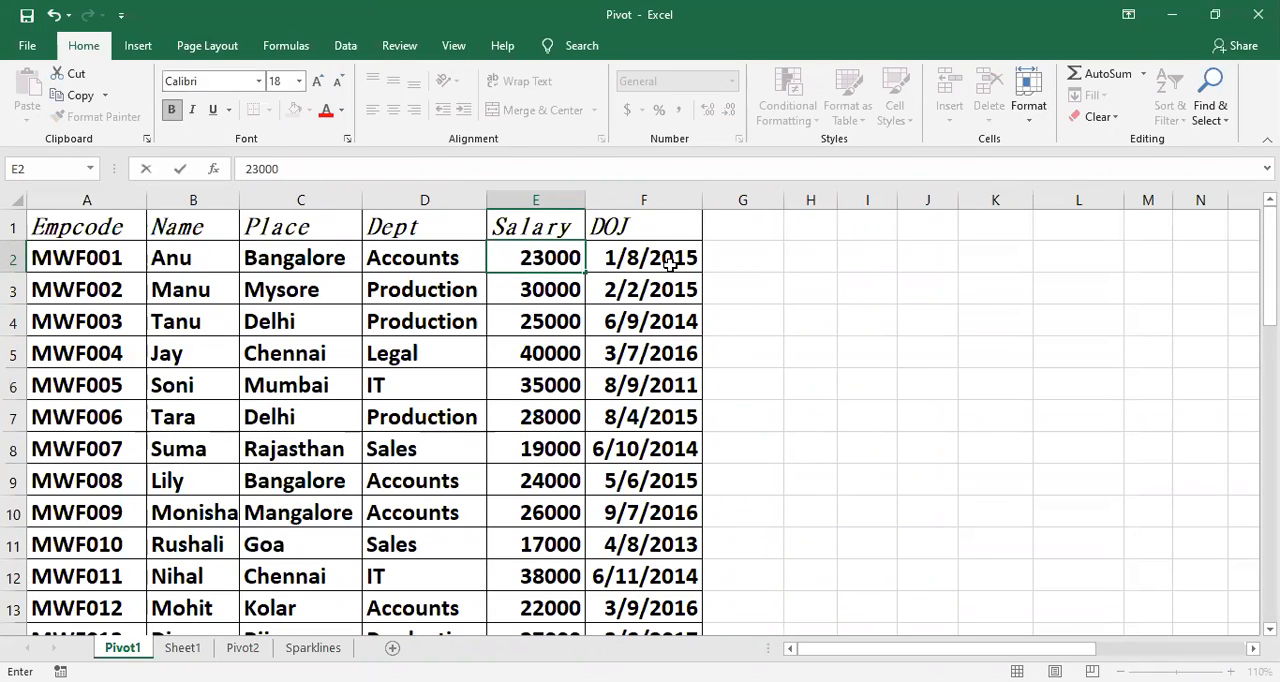
key(Return)
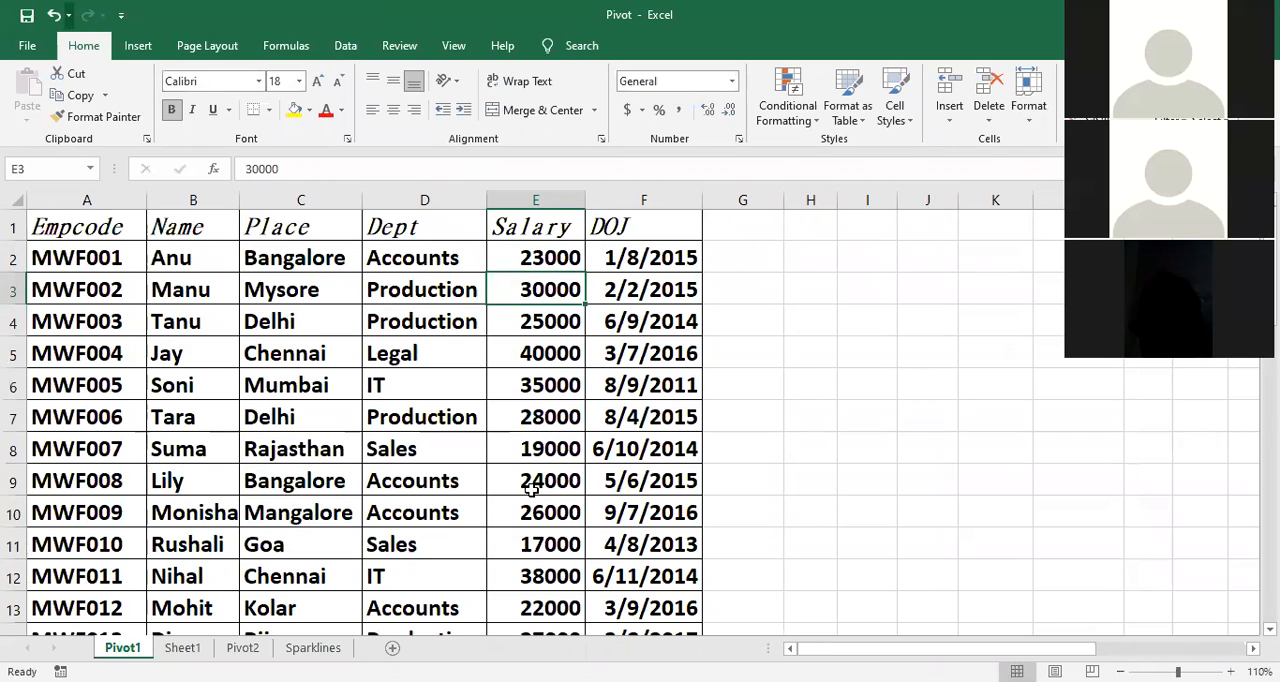
Step: Select the first employee's salary in B41 of the PivotTable and refresh the PivotTable from its source data
scroll(531, 487, down, 6)
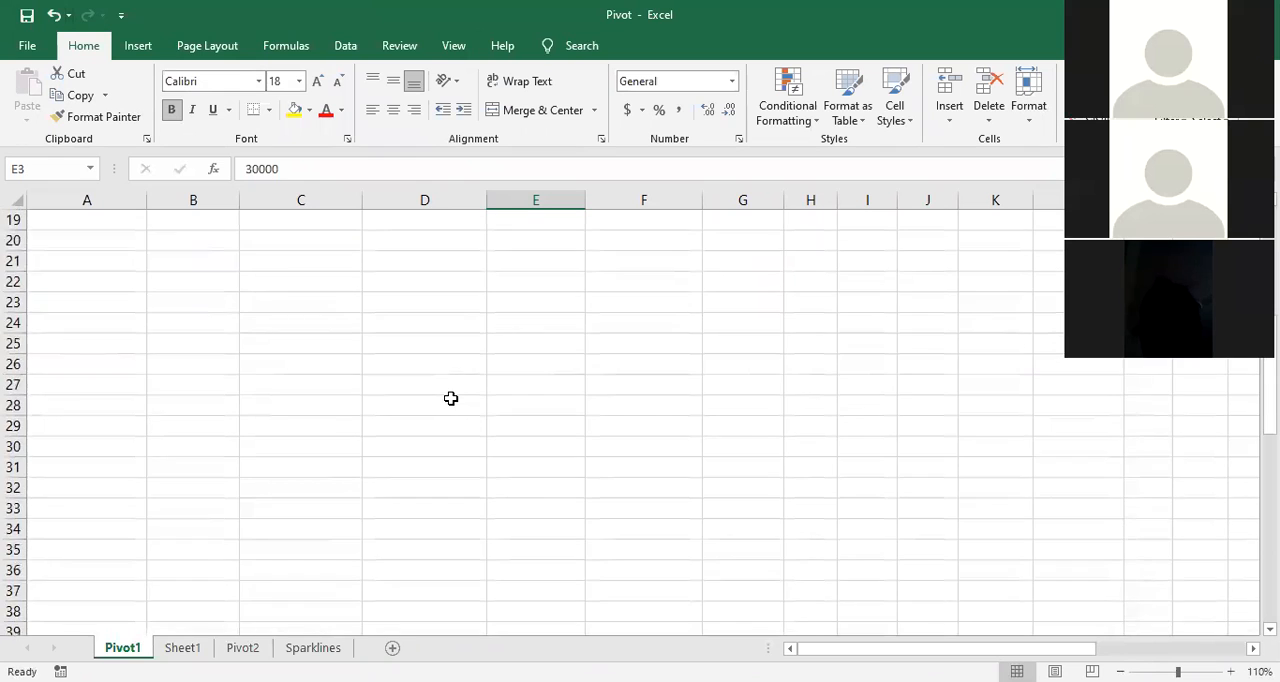
scroll(451, 398, up, 4)
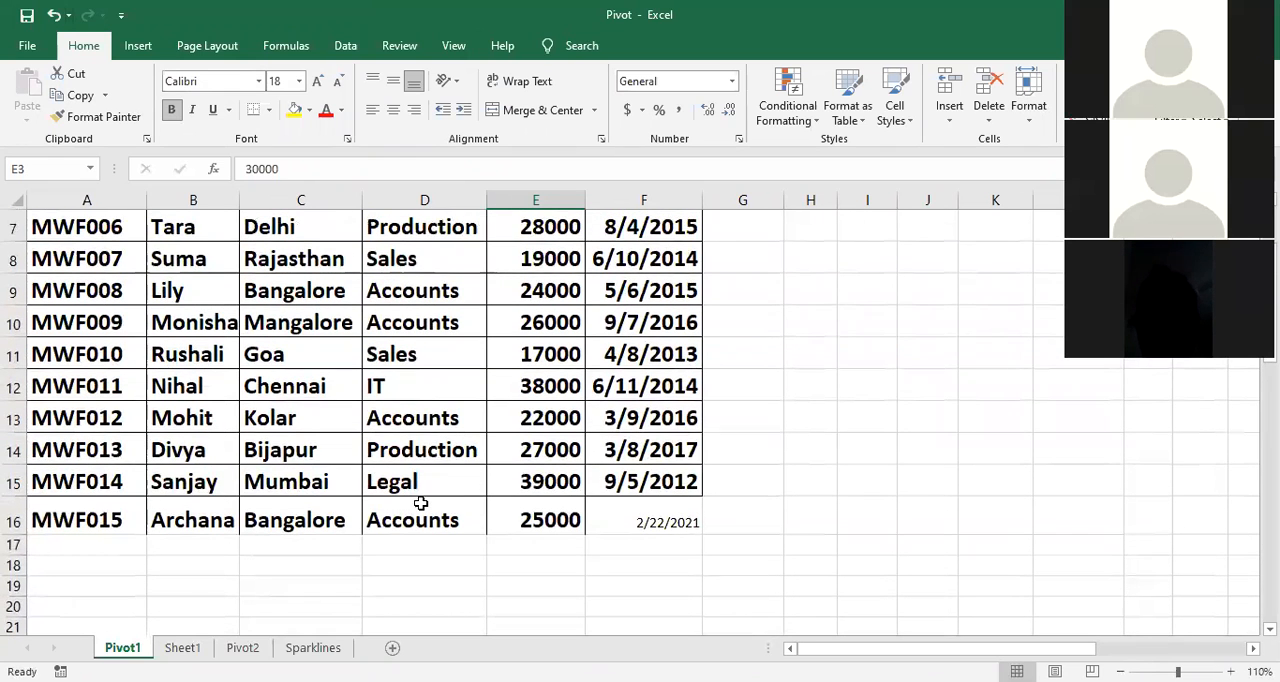
scroll(420, 503, down, 3)
scroll(220, 452, down, 7)
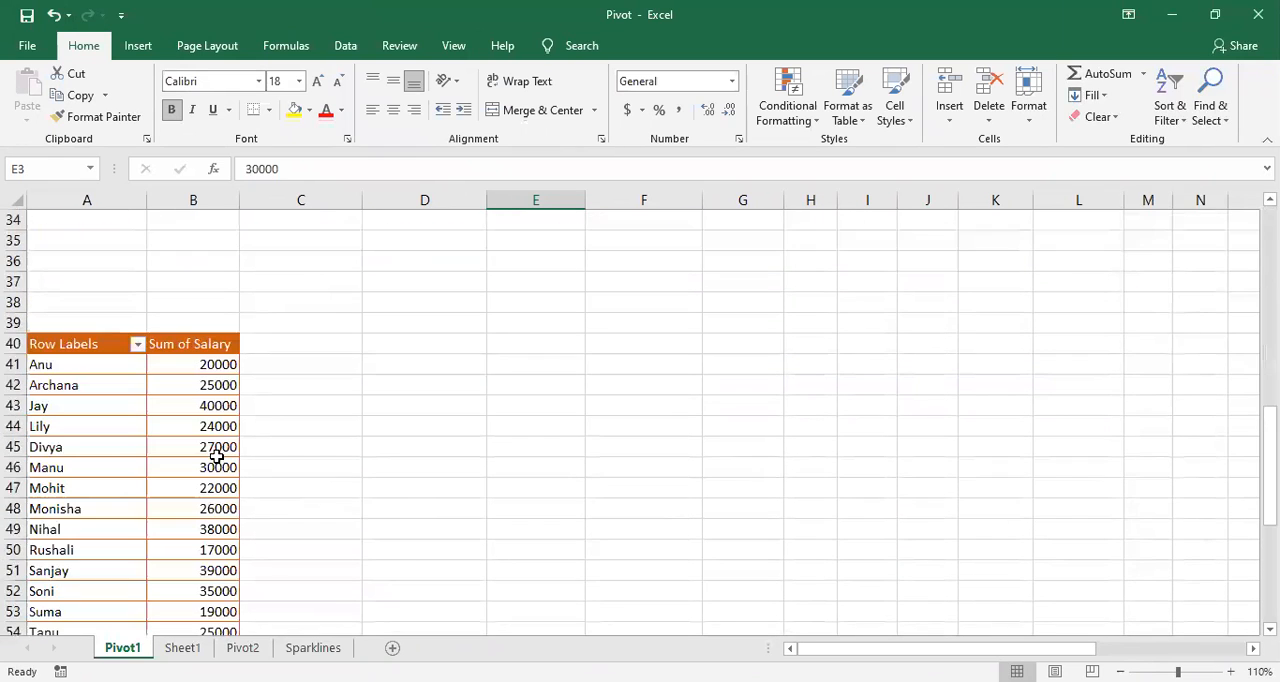
scroll(221, 453, down, 1)
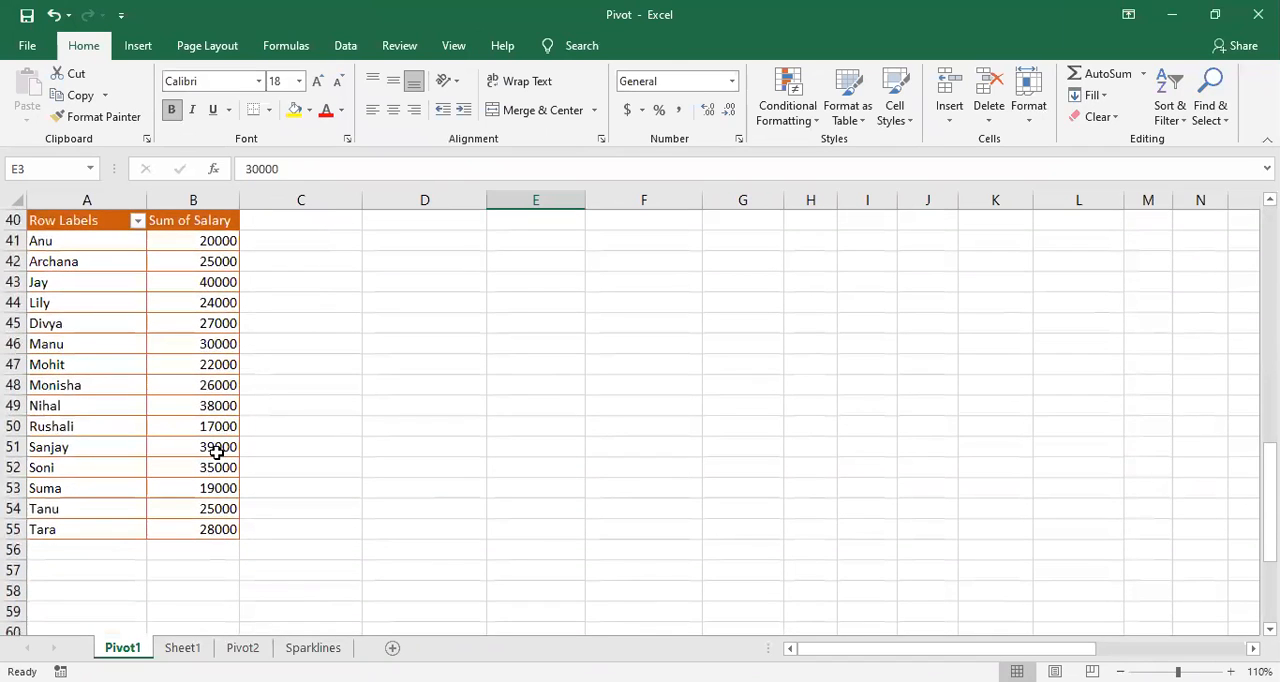
click(82, 363)
click(174, 244)
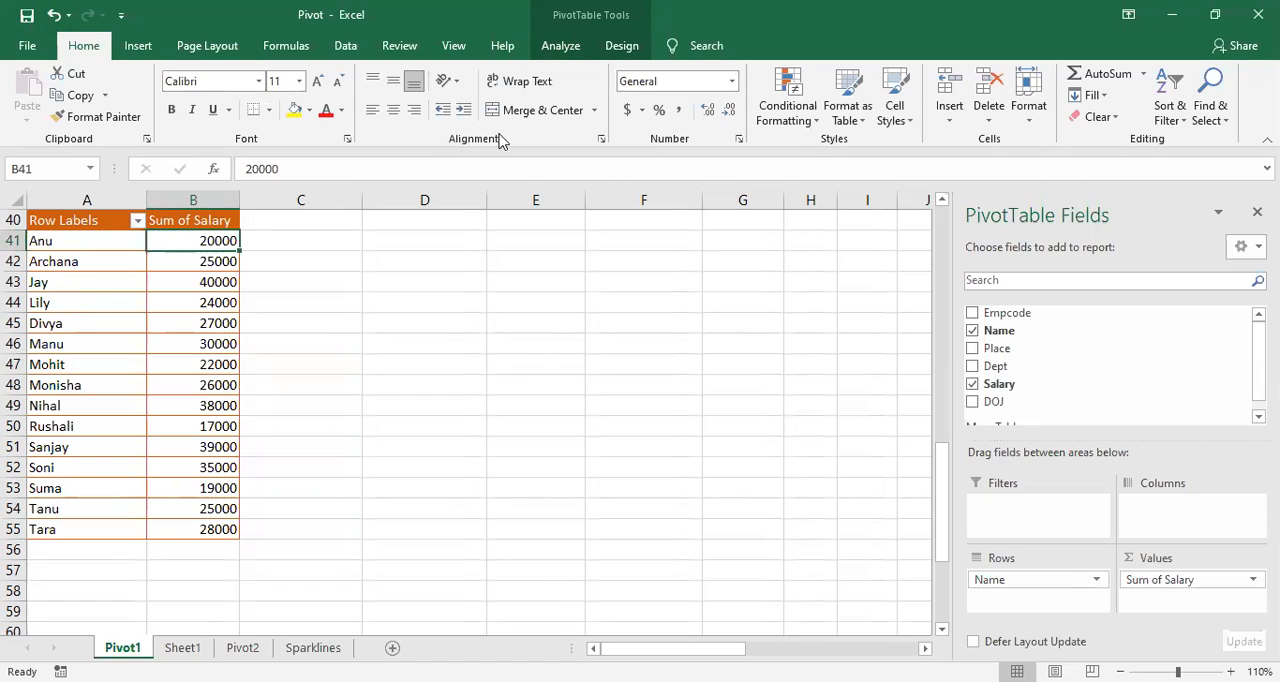
click(560, 50)
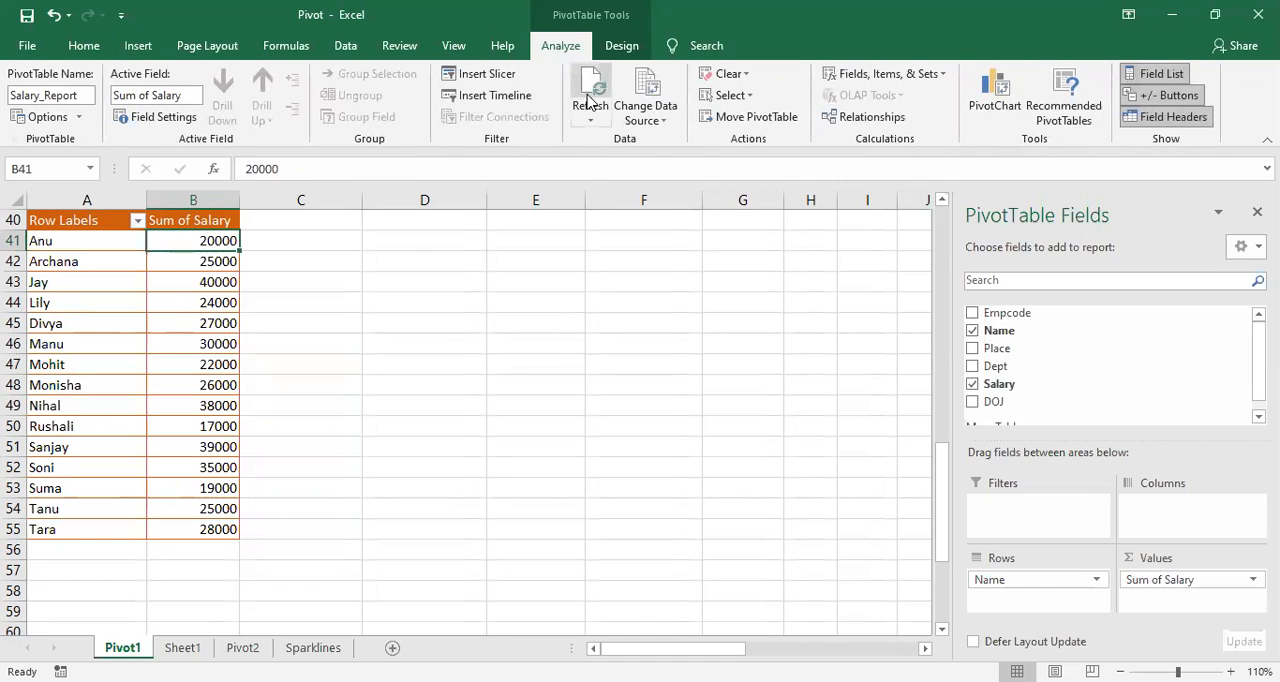
click(590, 90)
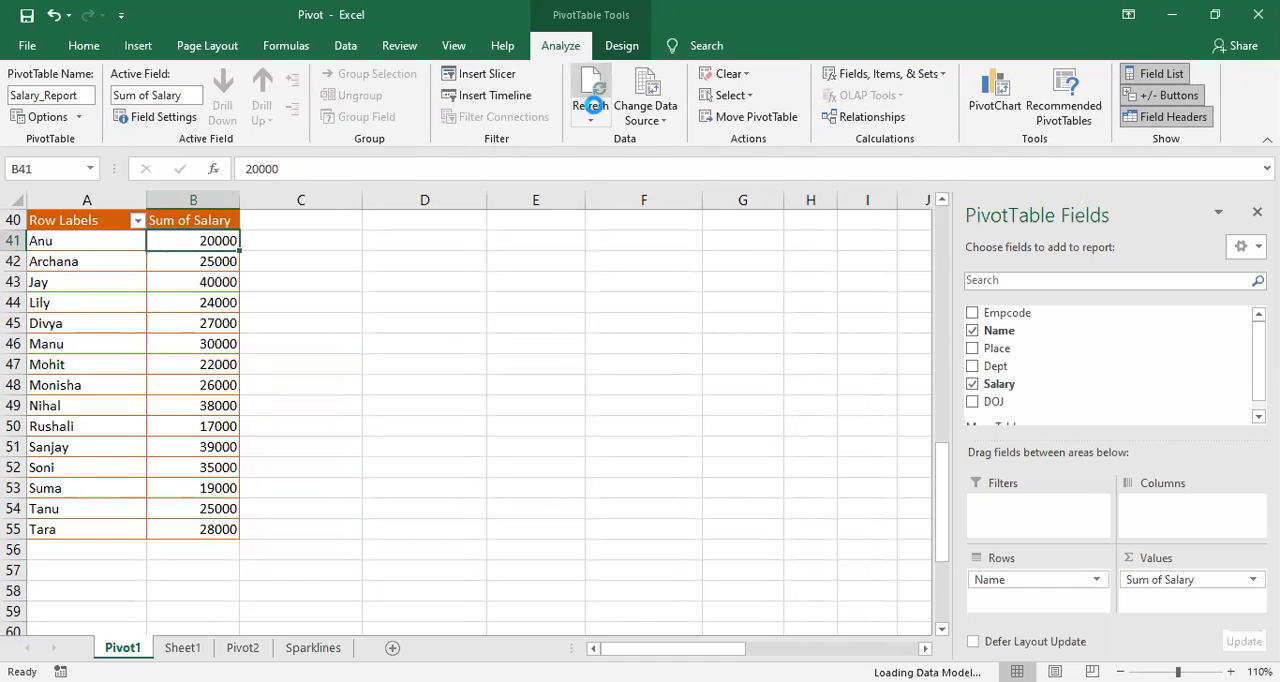
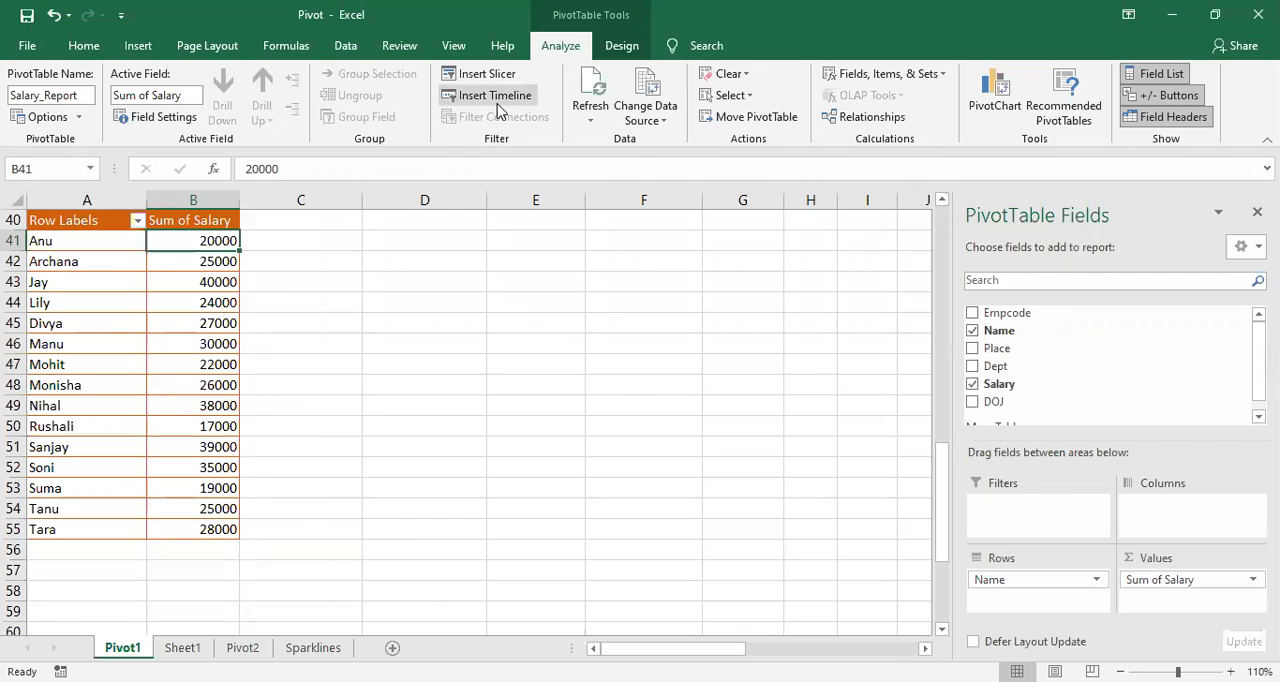
Step: Refresh the PivotTable data from B44, accept refreshing the remaining connections, and select the first employee's salary in B41
click(437, 403)
click(201, 294)
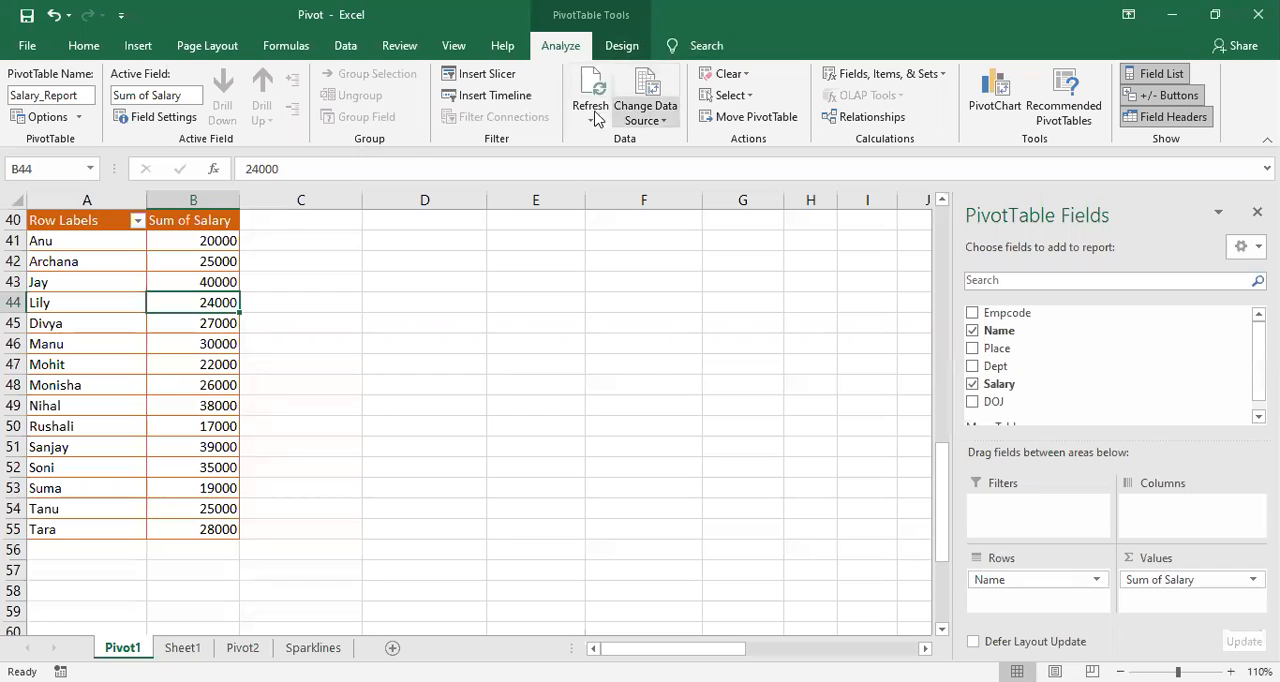
click(591, 100)
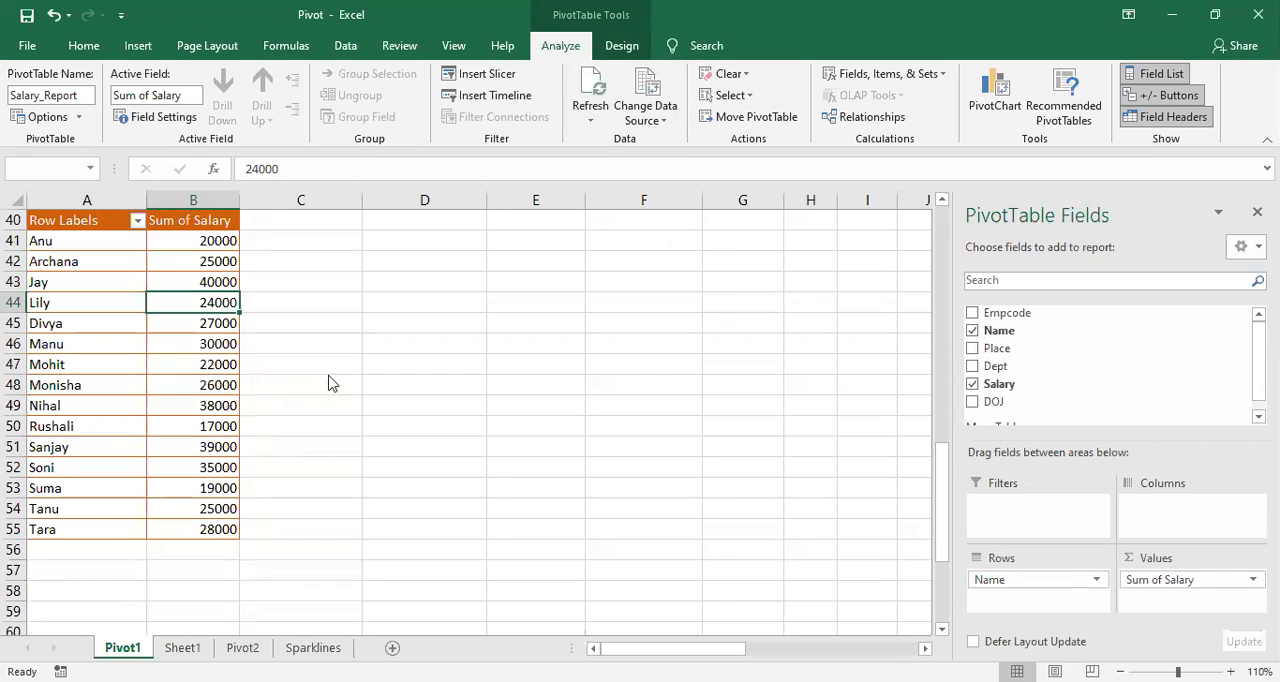
click(645, 408)
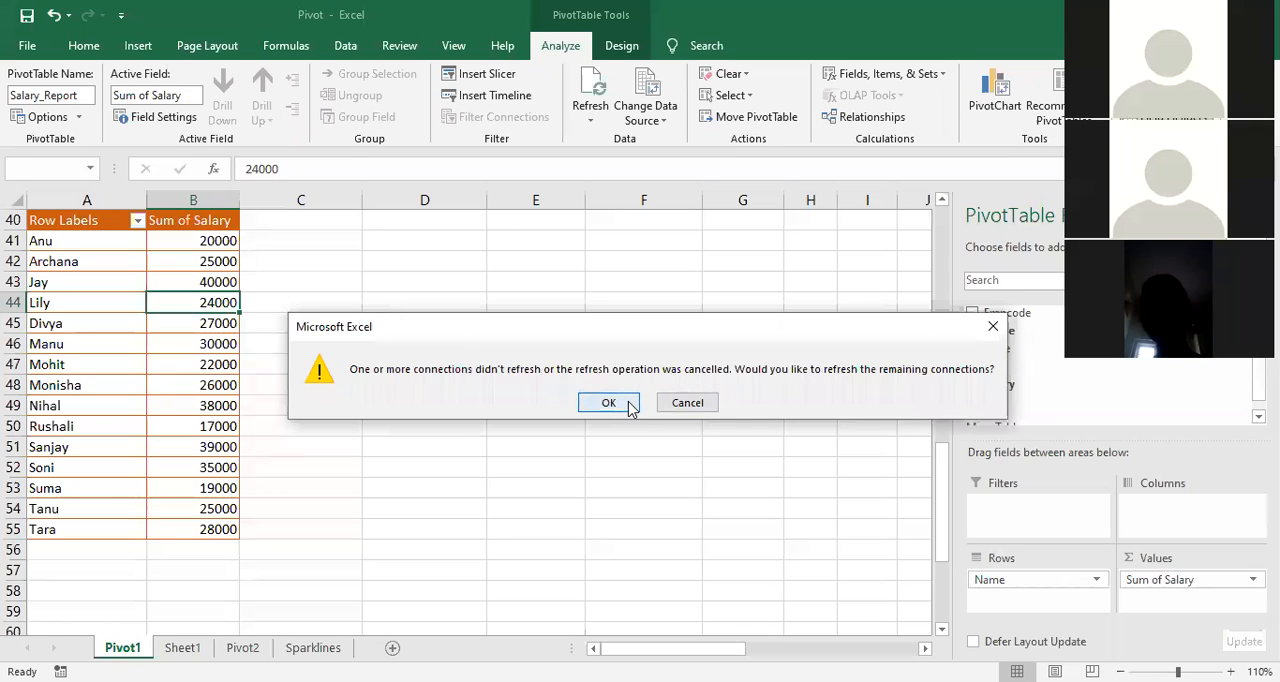
click(607, 403)
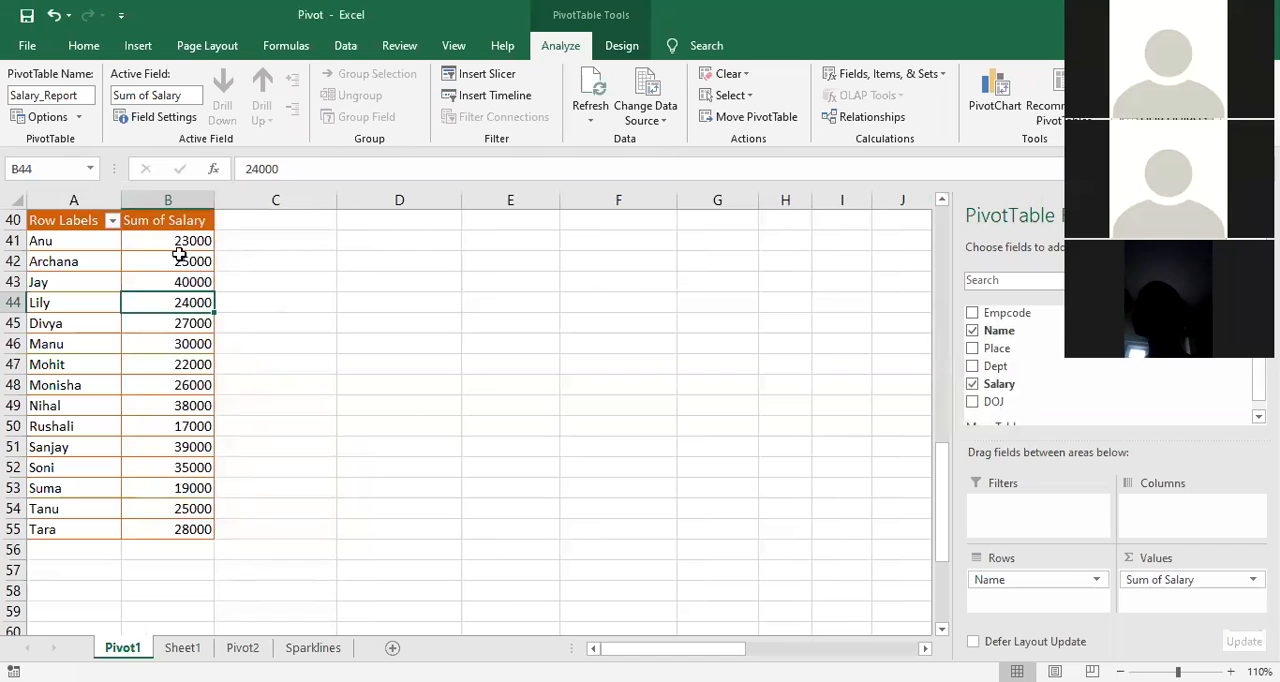
click(182, 241)
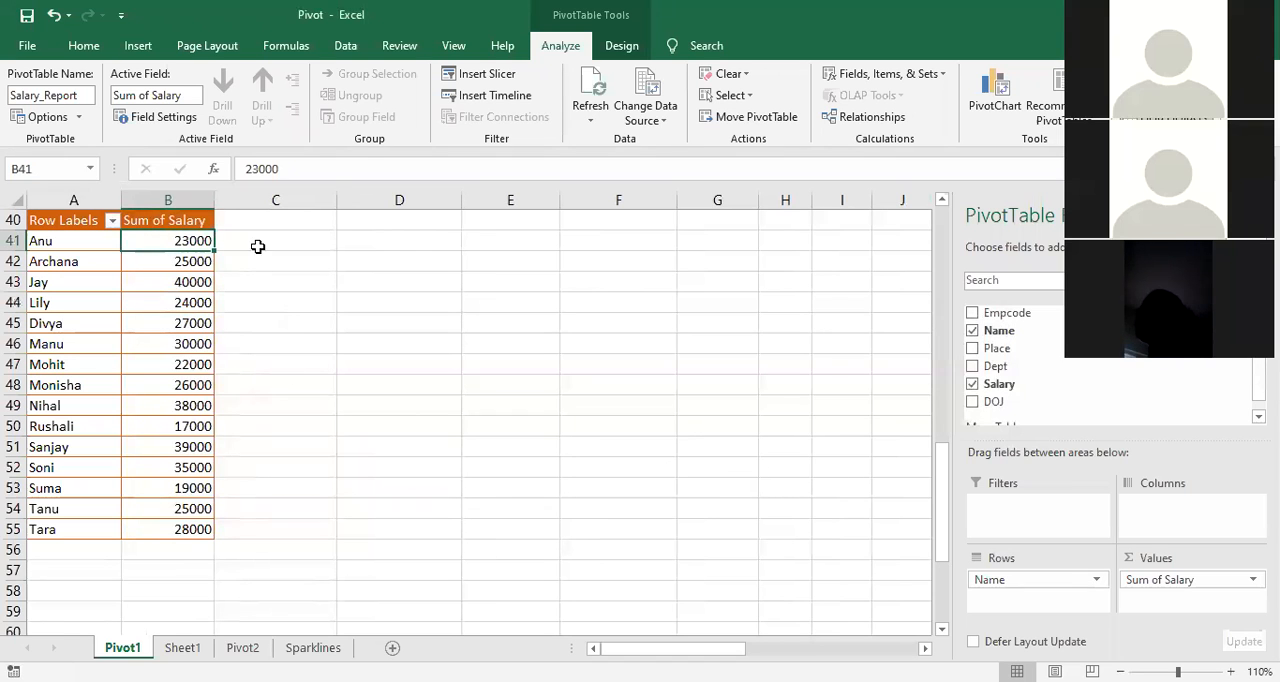
Step: Compare the first employee's salary in E2 of the source records with the value in the PivotTable
scroll(214, 363, up, 1)
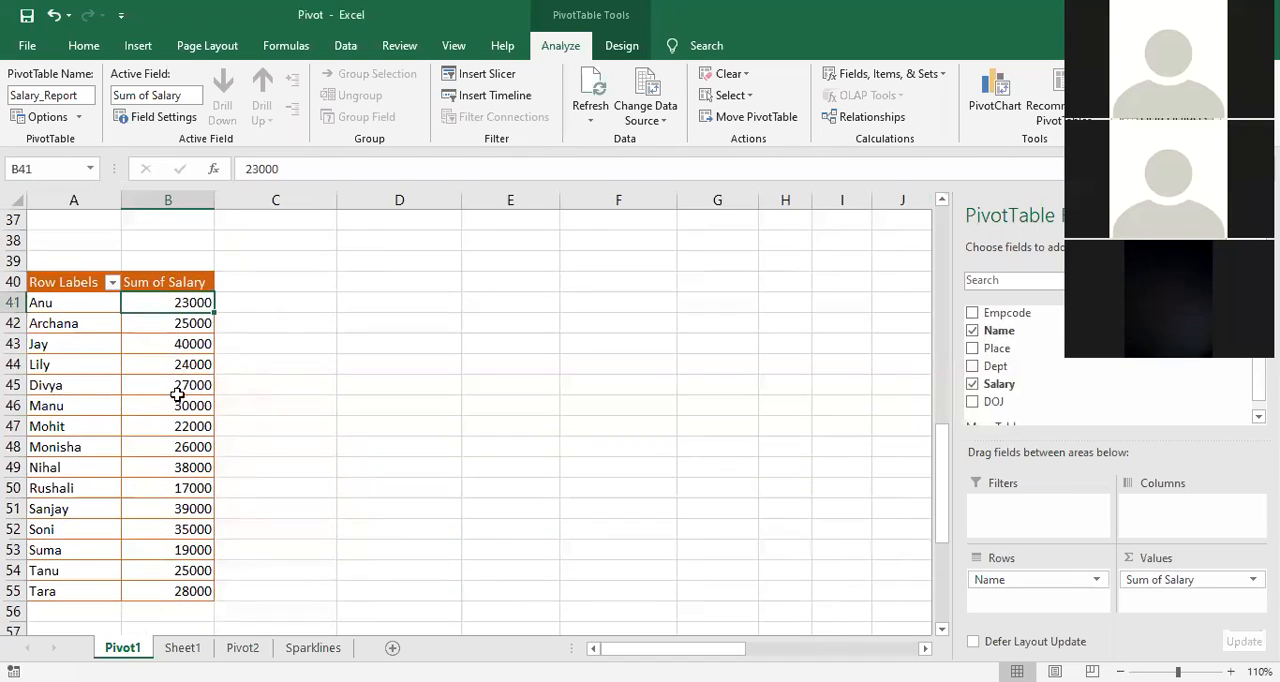
scroll(177, 395, up, 10)
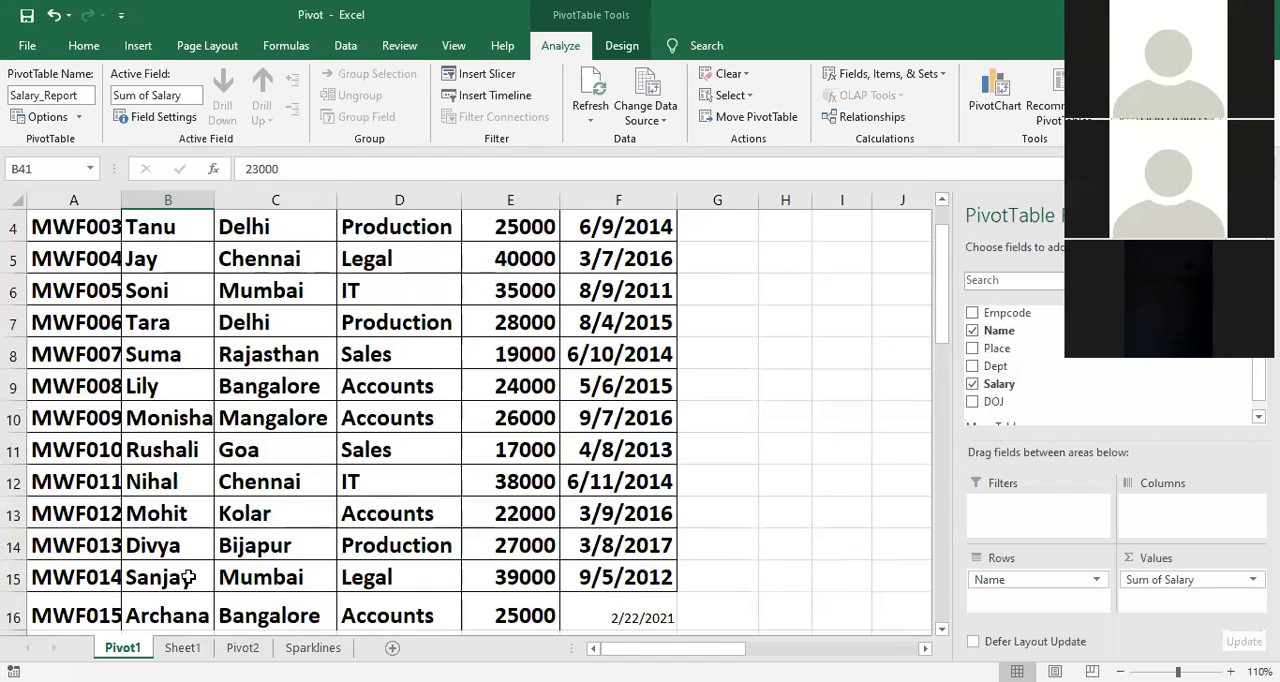
scroll(187, 577, down, 2)
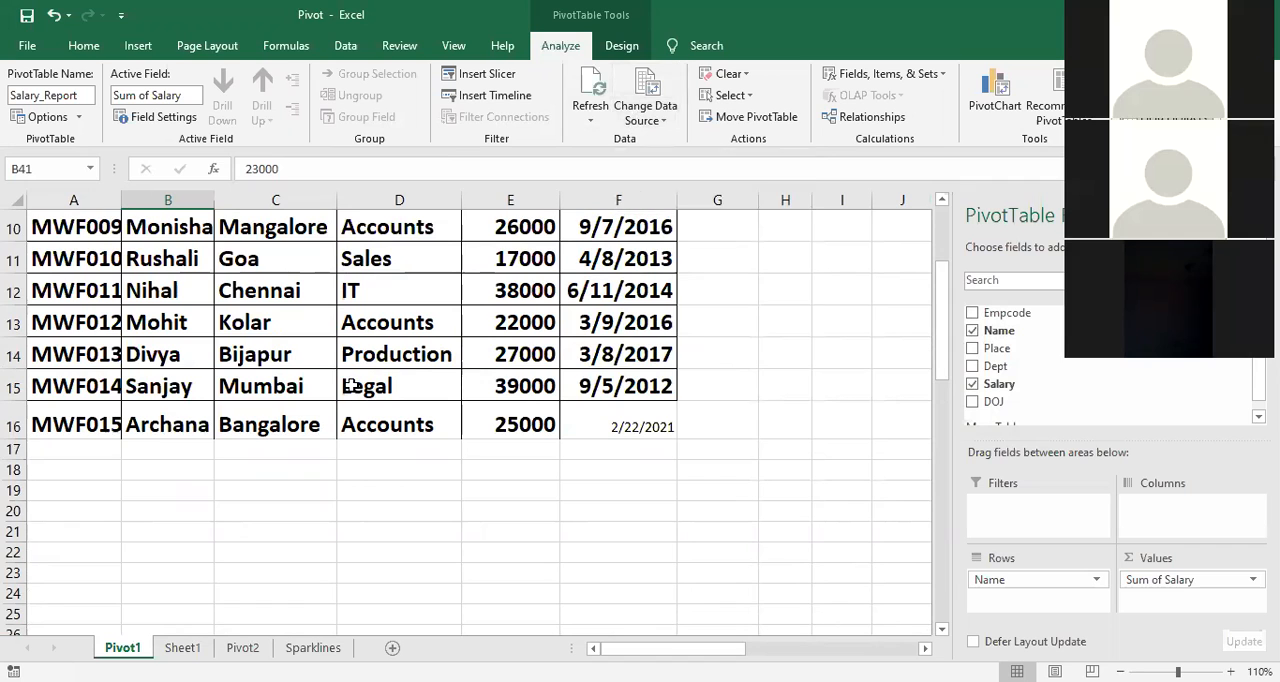
scroll(340, 362, up, 3)
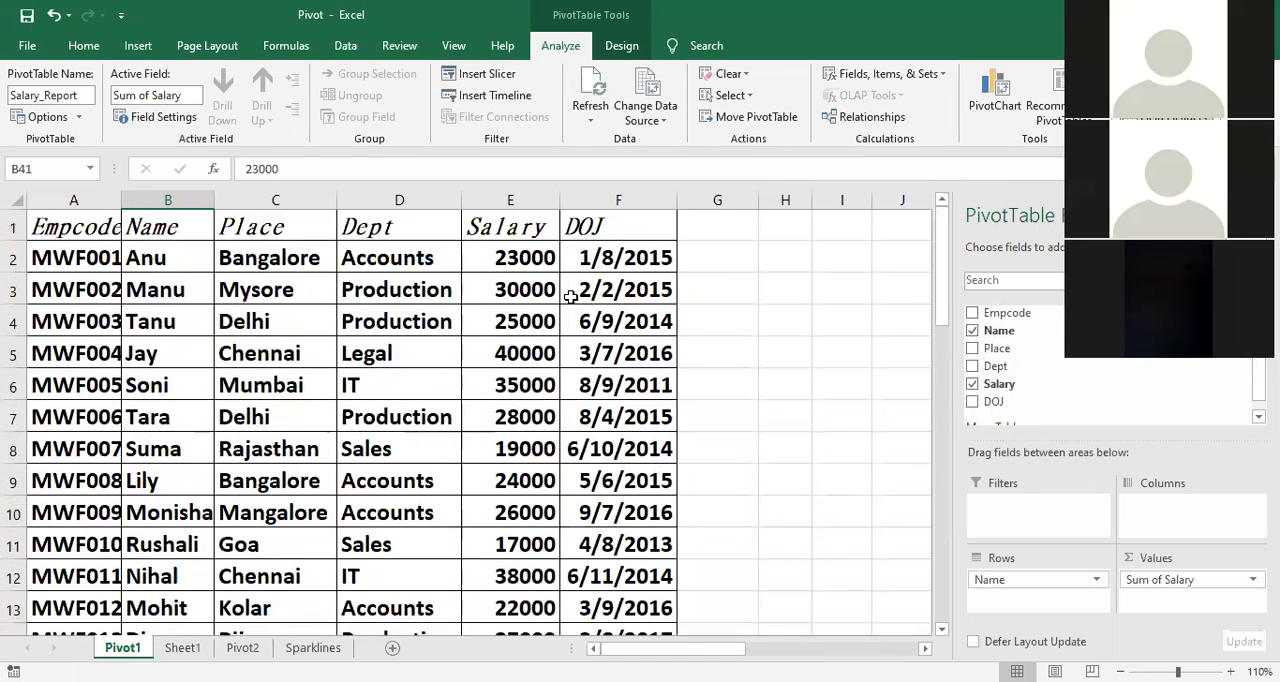
click(524, 261)
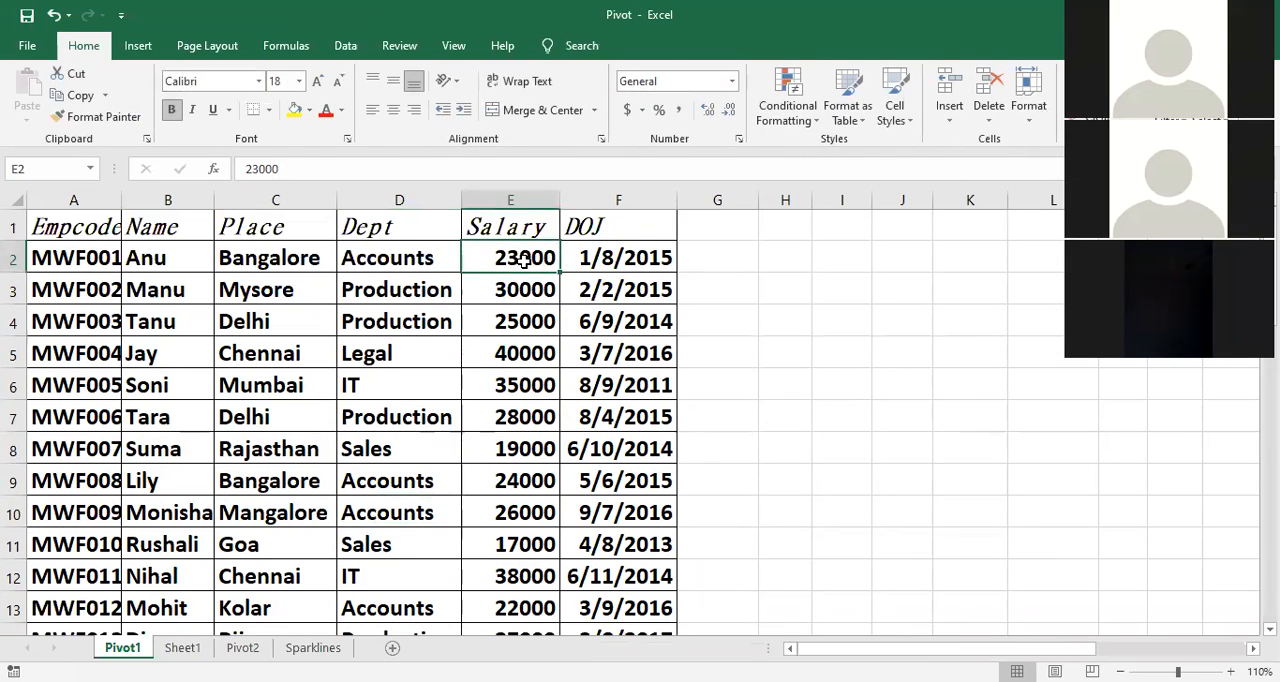
scroll(323, 542, down, 12)
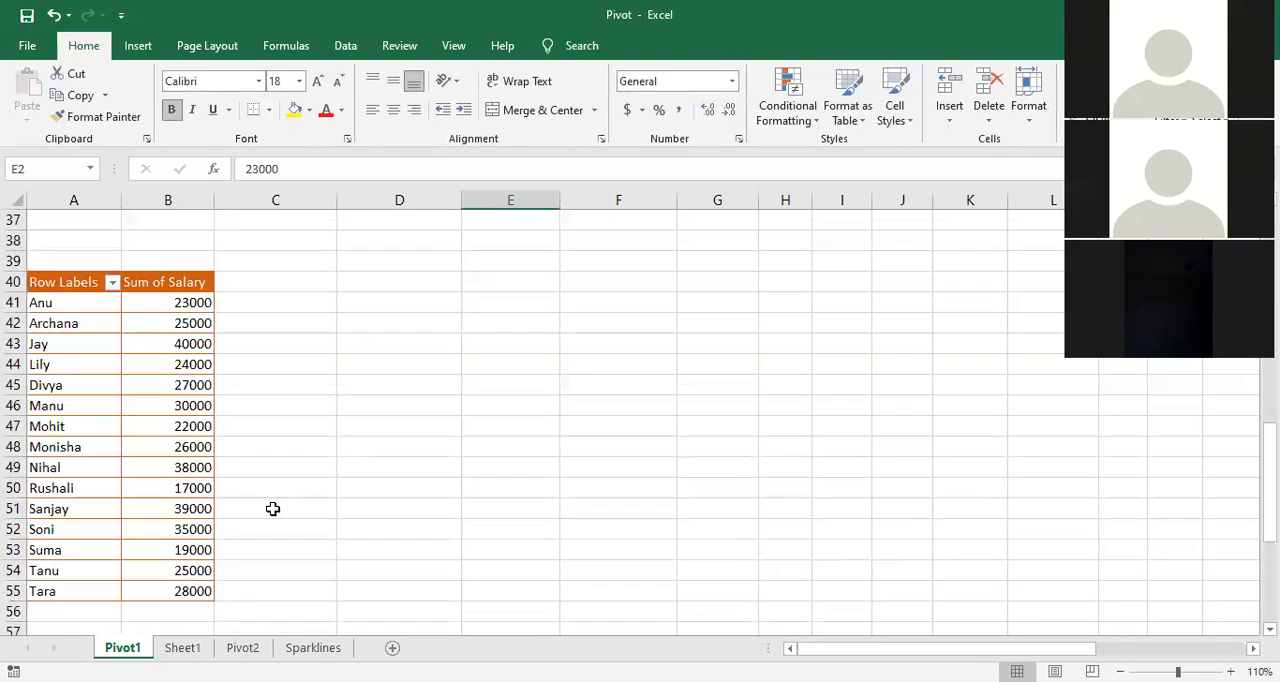
Step: Select B49 in the PivotTable and review the available refresh options
click(184, 464)
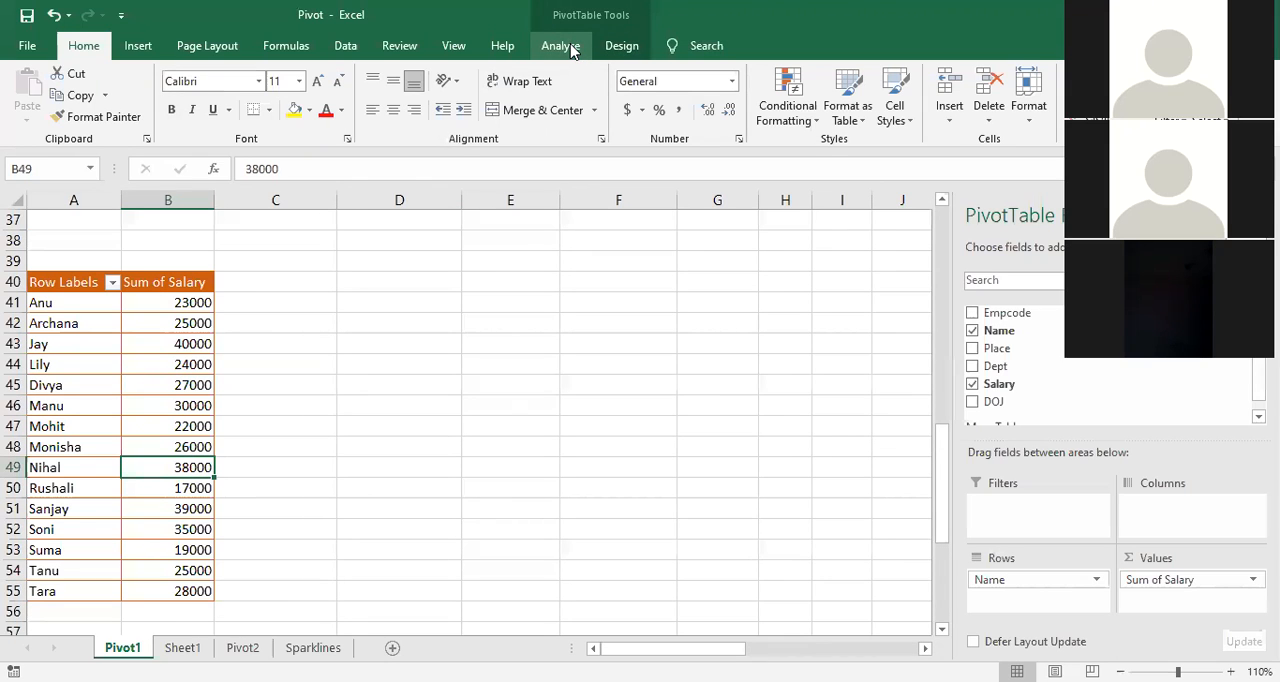
click(571, 47)
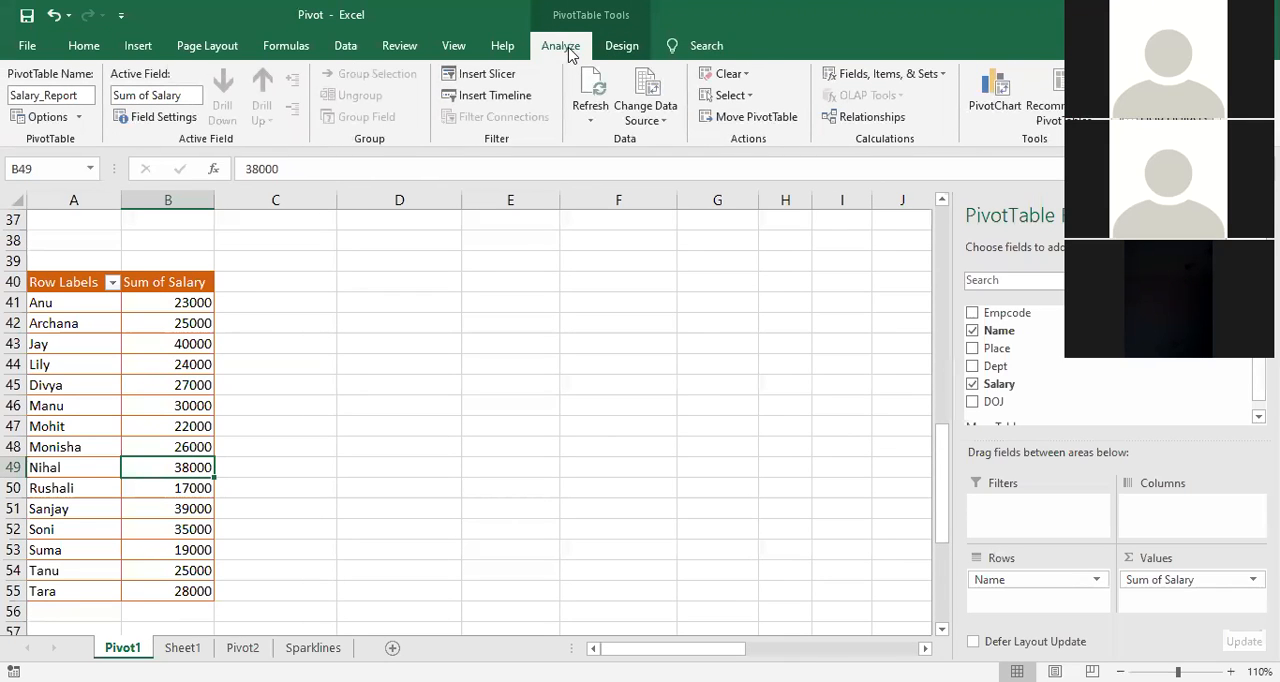
click(590, 121)
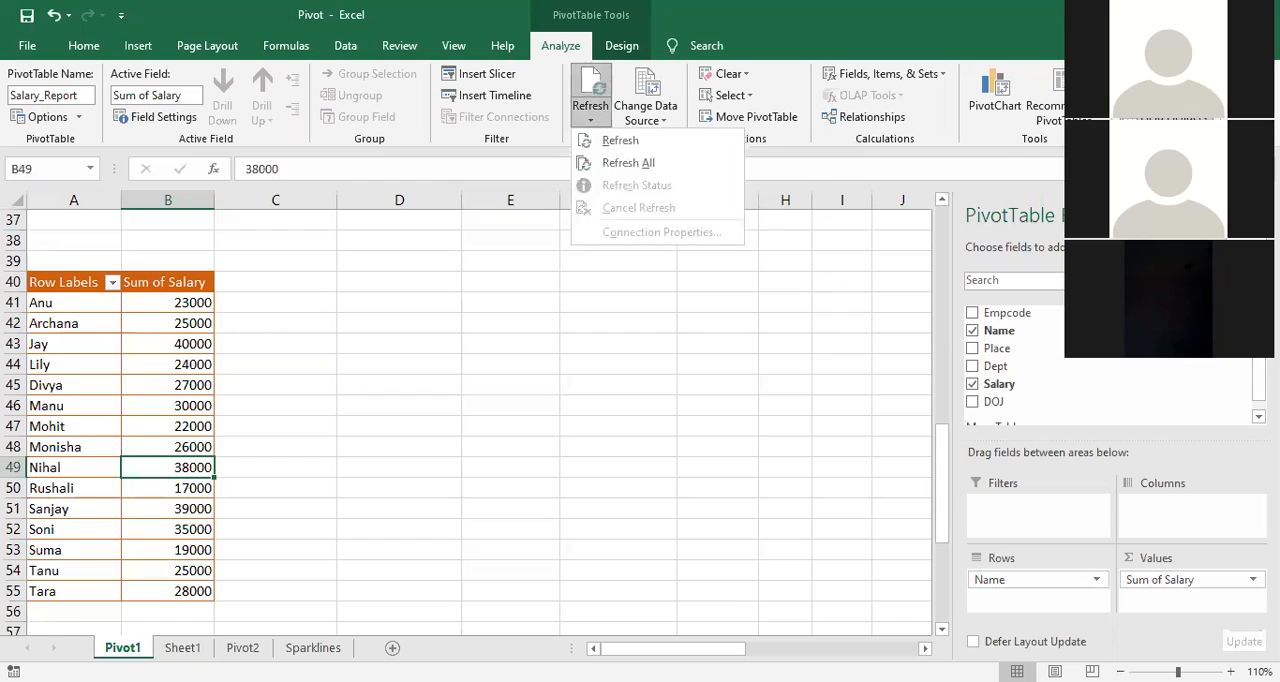
click(625, 466)
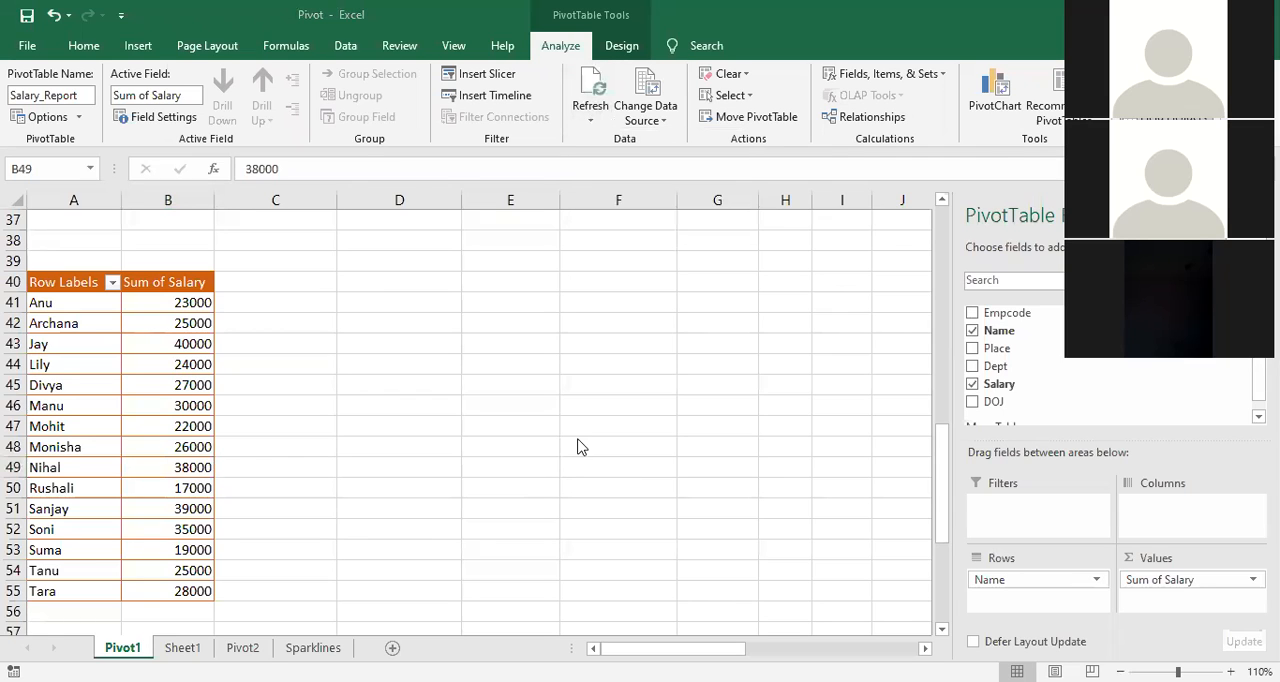
Step: Add the Place field as a report filter to the salary PivotTable and select the empty cell F42
scroll(460, 320, up, 3)
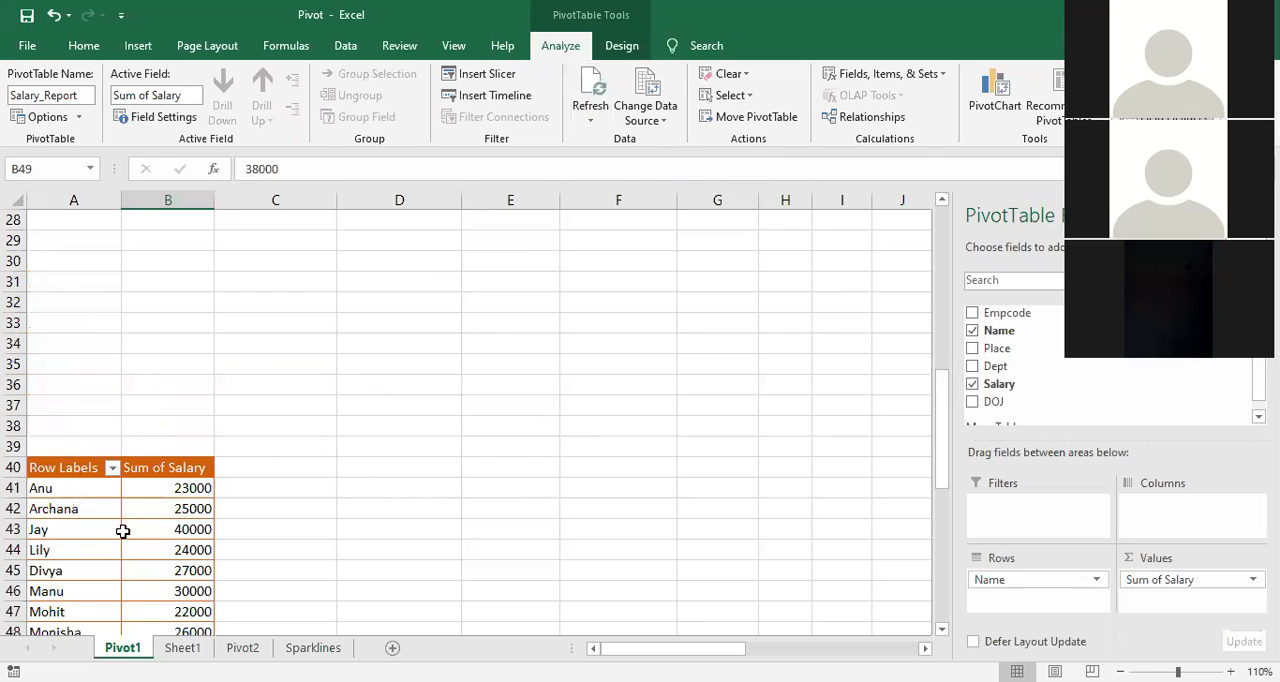
scroll(131, 446, down, 2)
scroll(134, 526, down, 2)
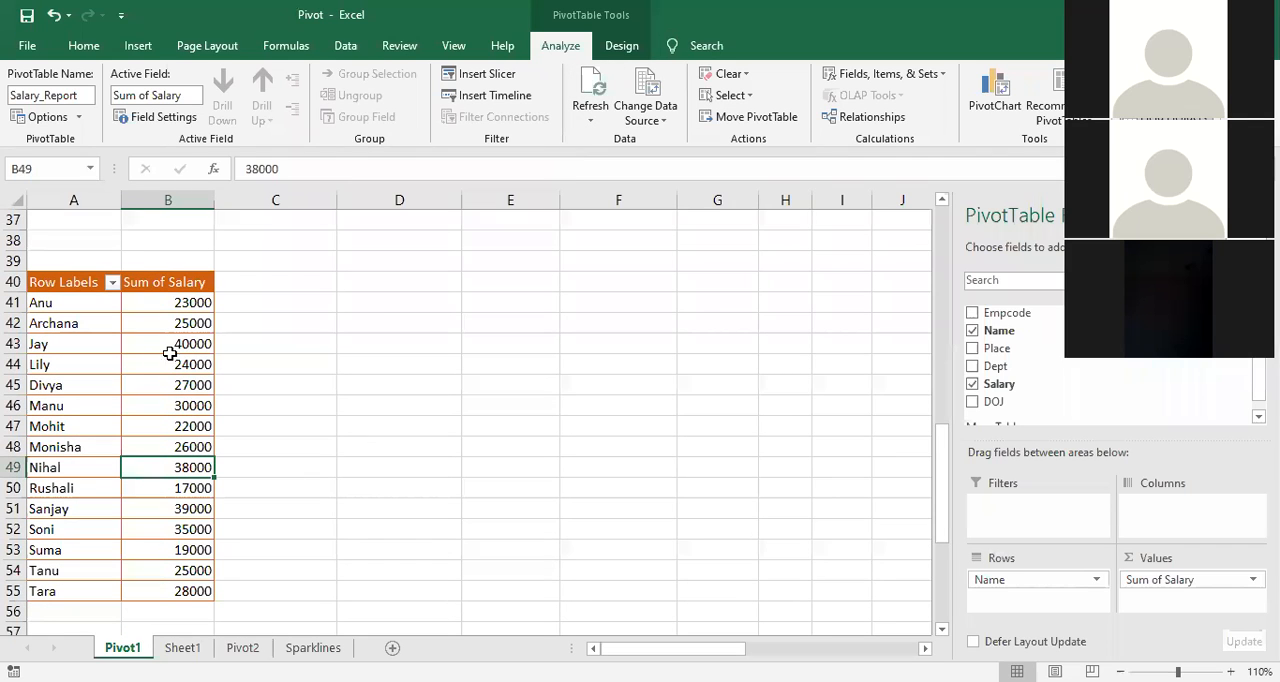
key(Up)
key(Up)
key(Up)
key(Up)
key(Up)
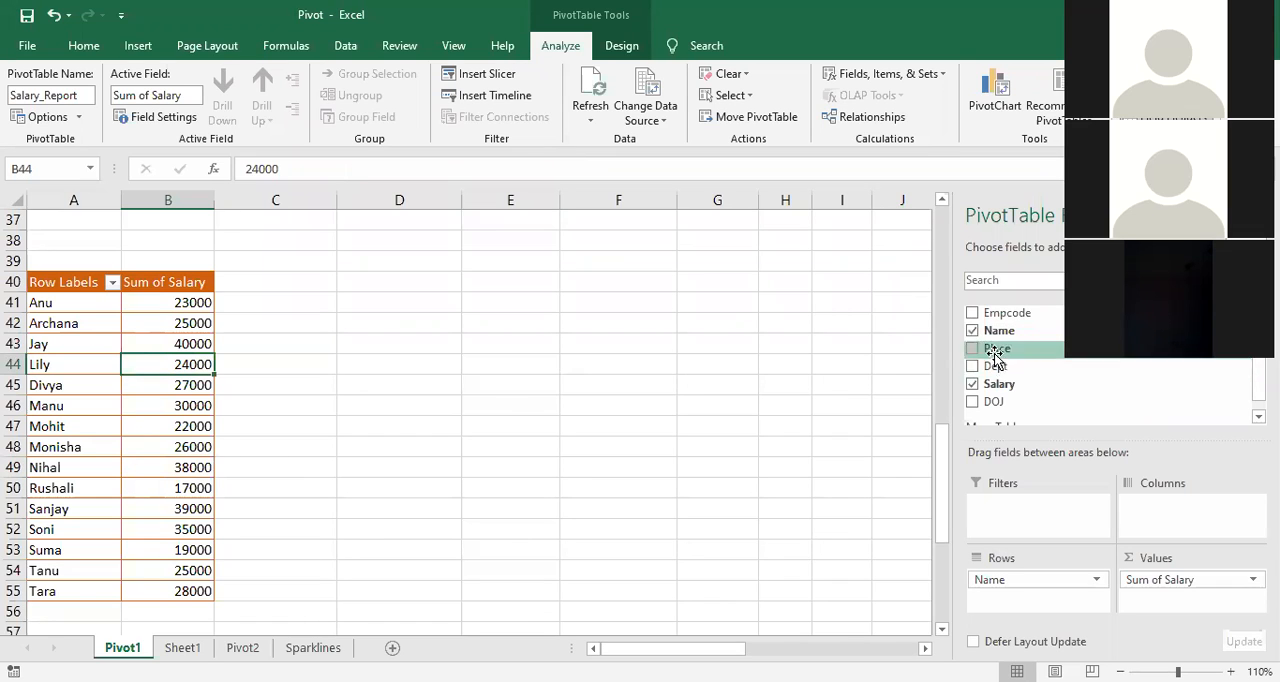
drag(993, 347, 985, 523)
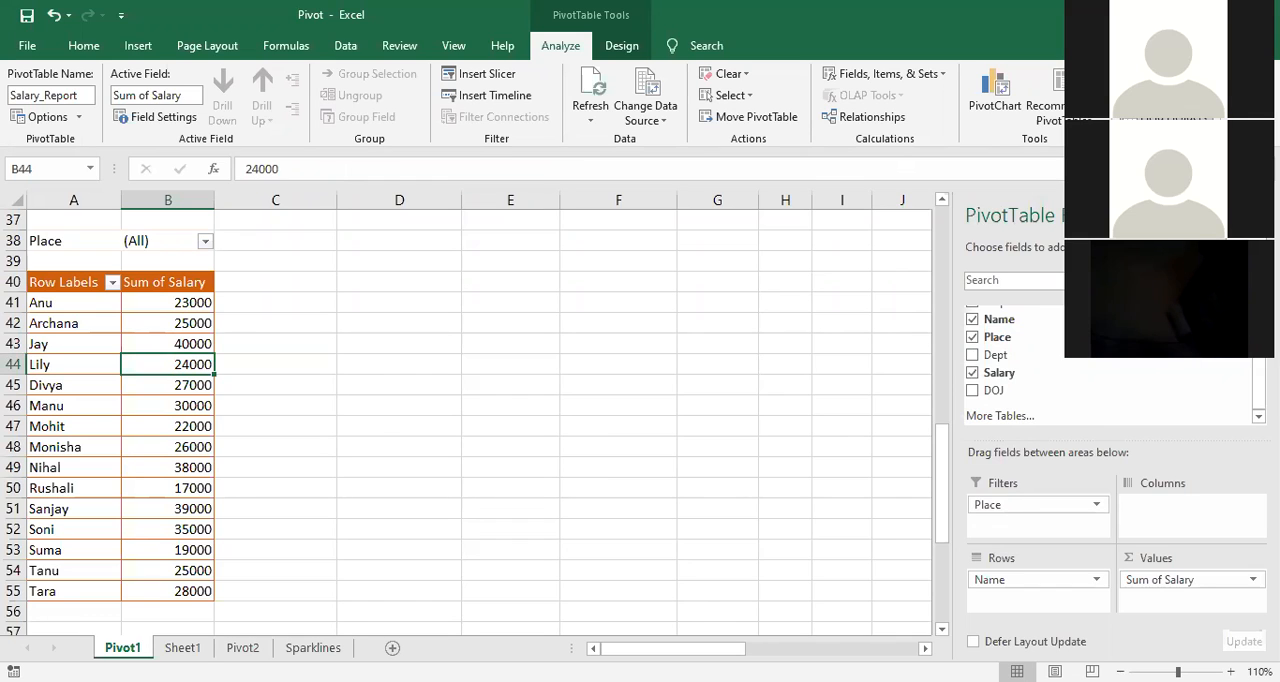
click(592, 405)
click(605, 322)
Step: Enable selecting multiple items in the PivotTable's Place filter, keeping all places included
click(204, 242)
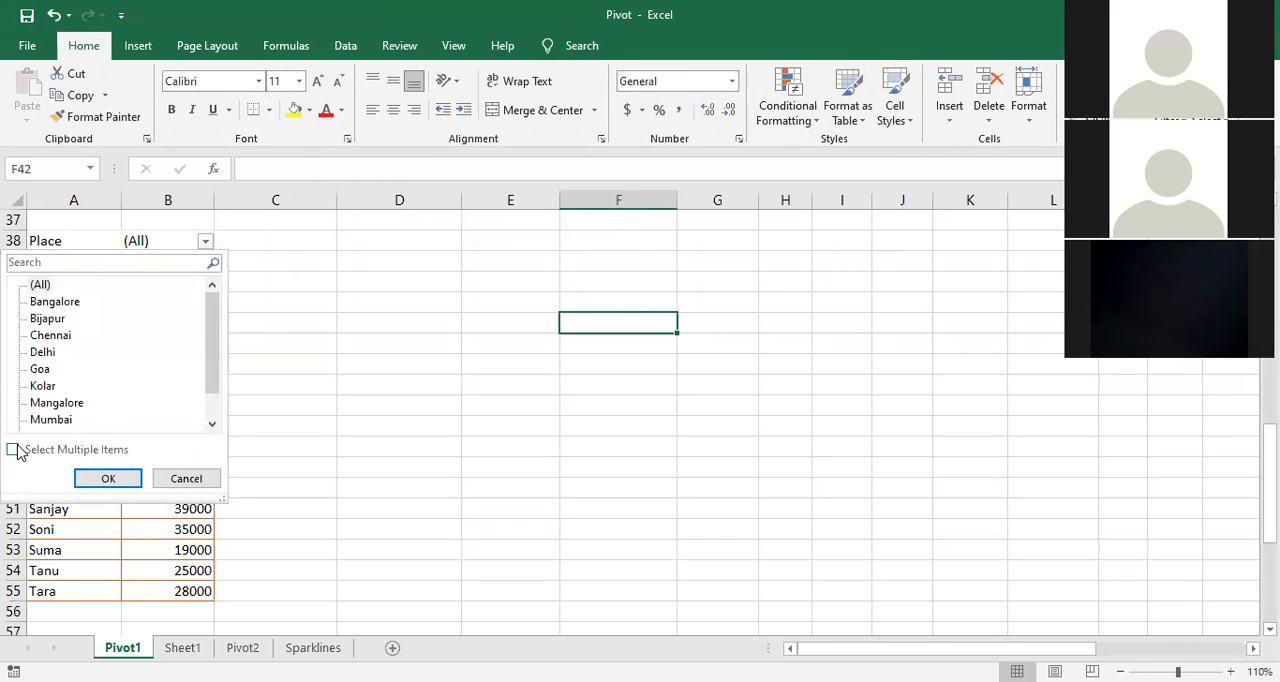
click(13, 451)
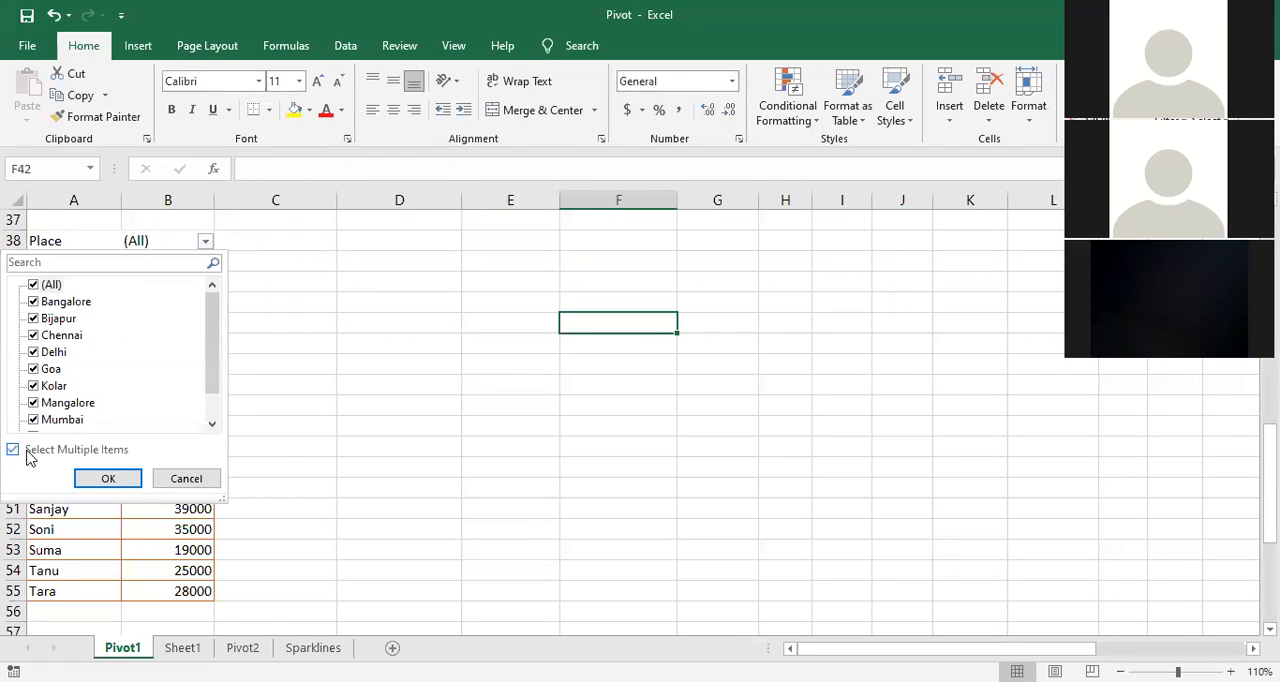
click(109, 479)
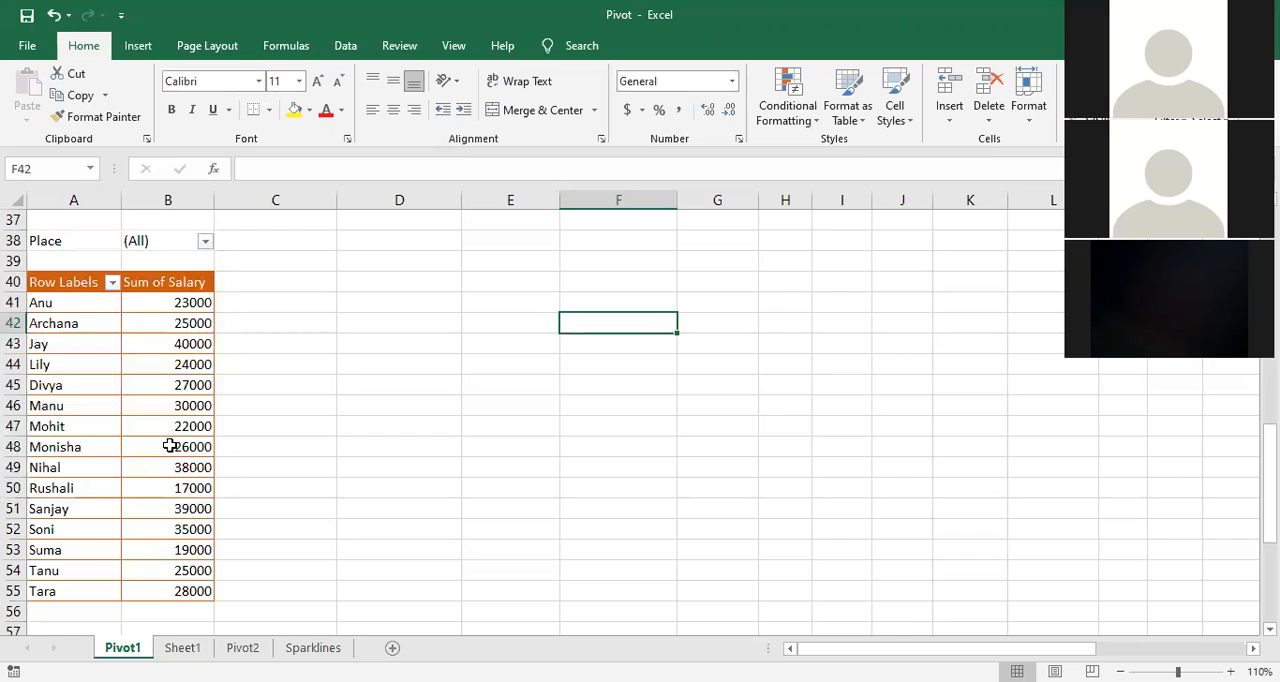
Step: Filter the PivotTable by Place to include only Bangalore
click(205, 245)
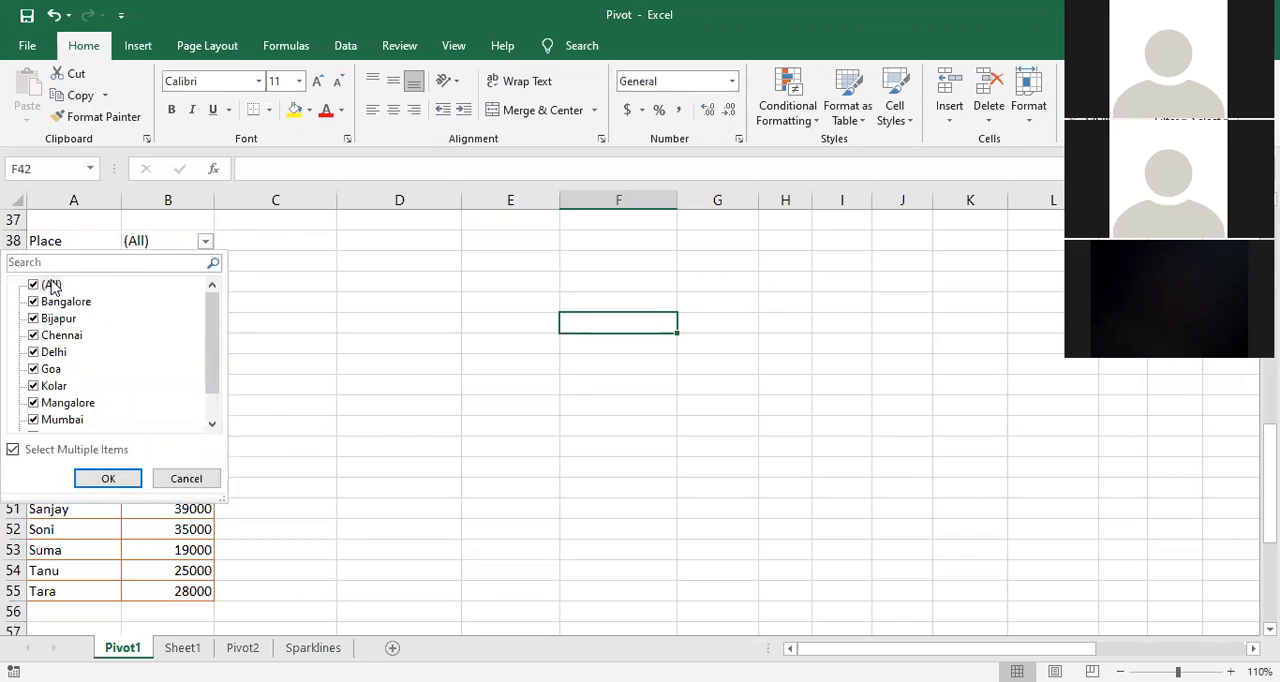
click(34, 285)
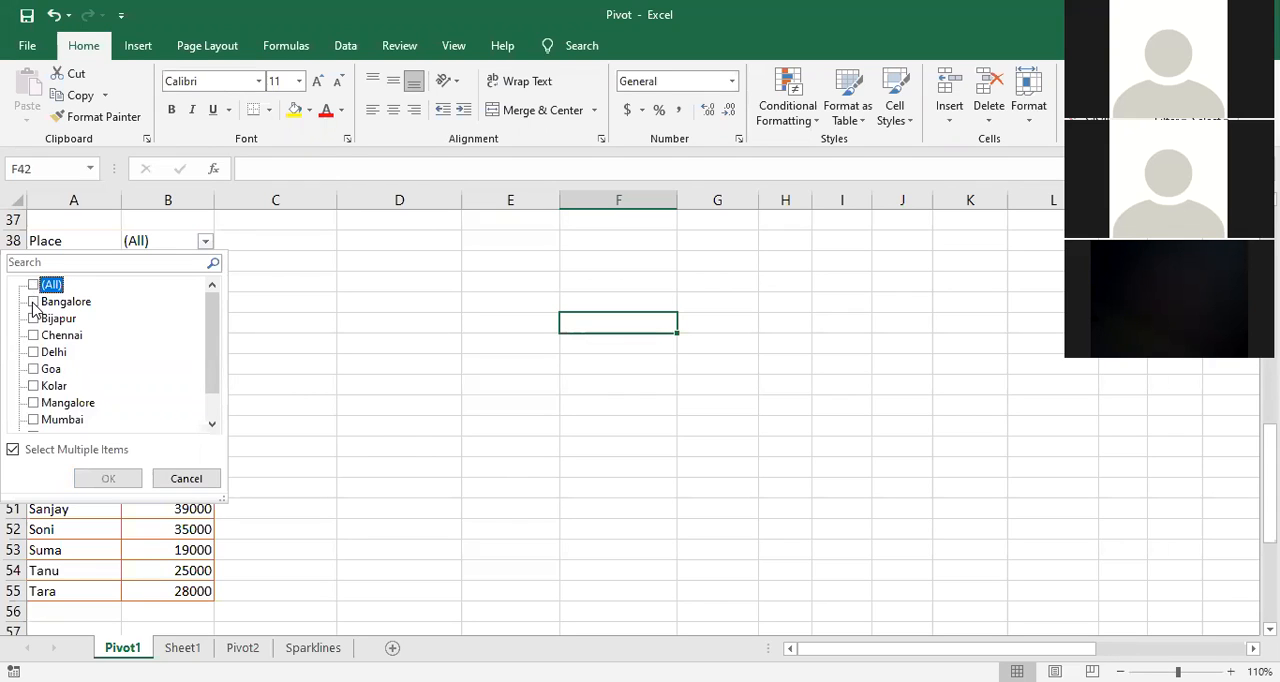
click(34, 302)
click(108, 479)
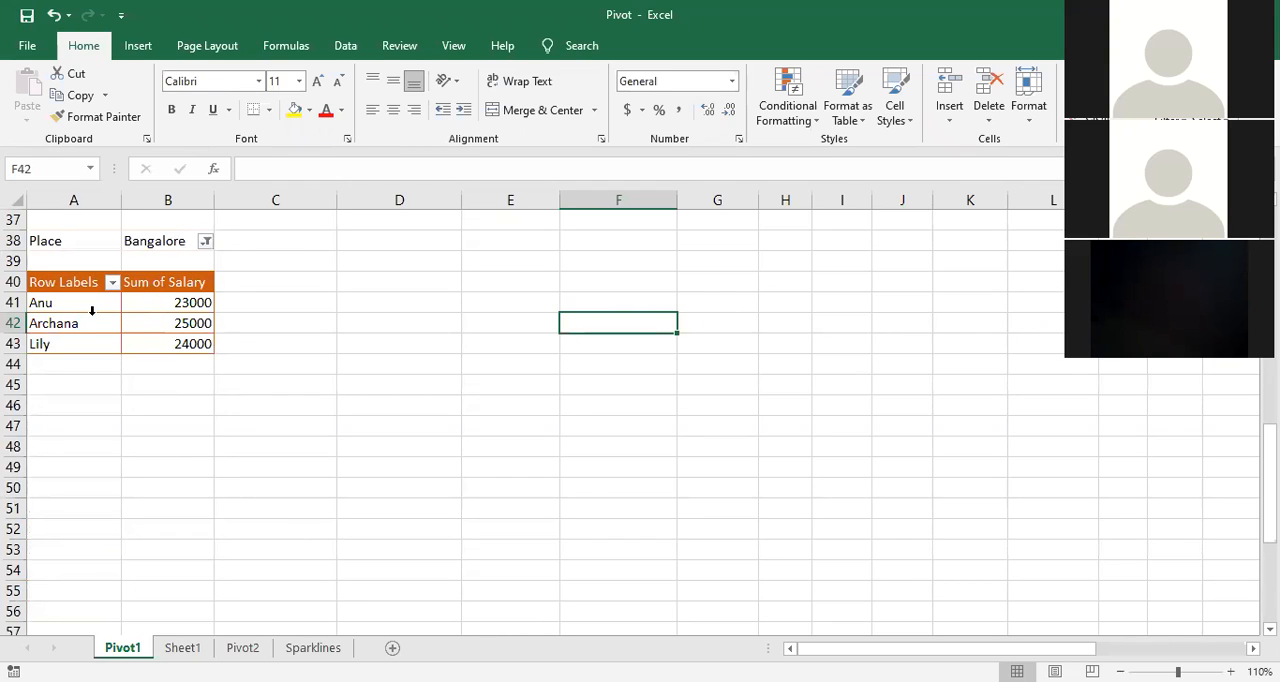
Step: Reset the Place filter to include all places
click(204, 244)
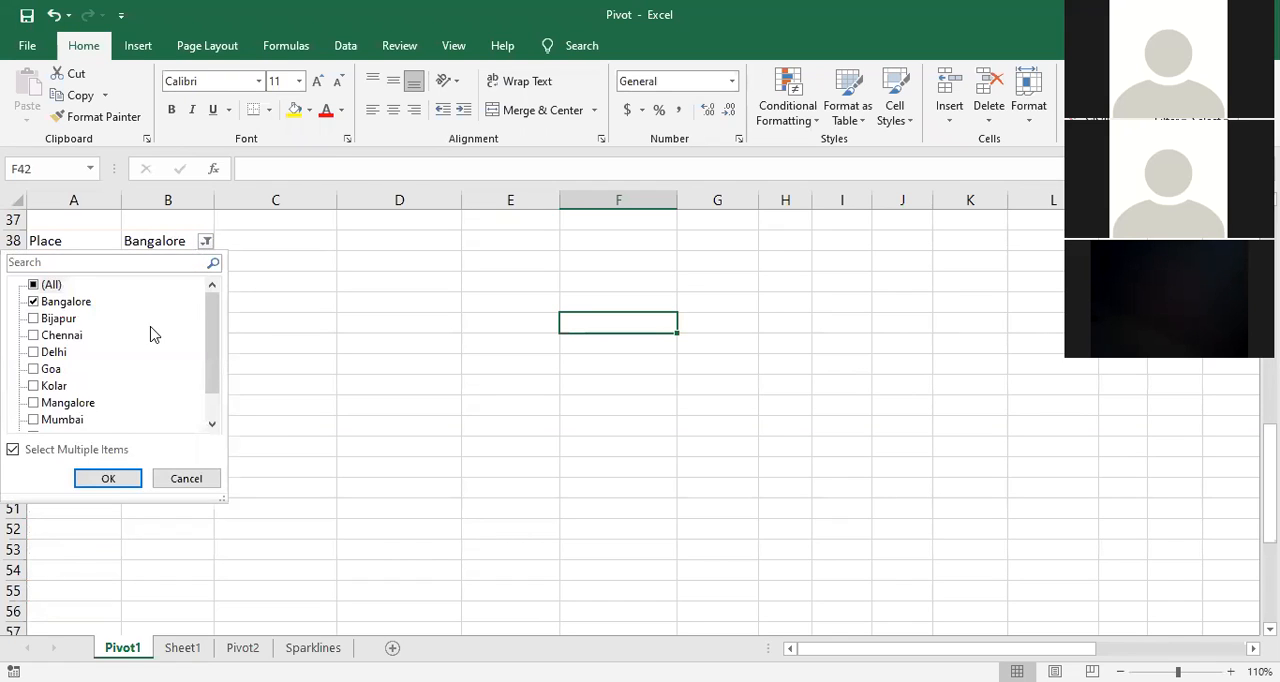
click(38, 286)
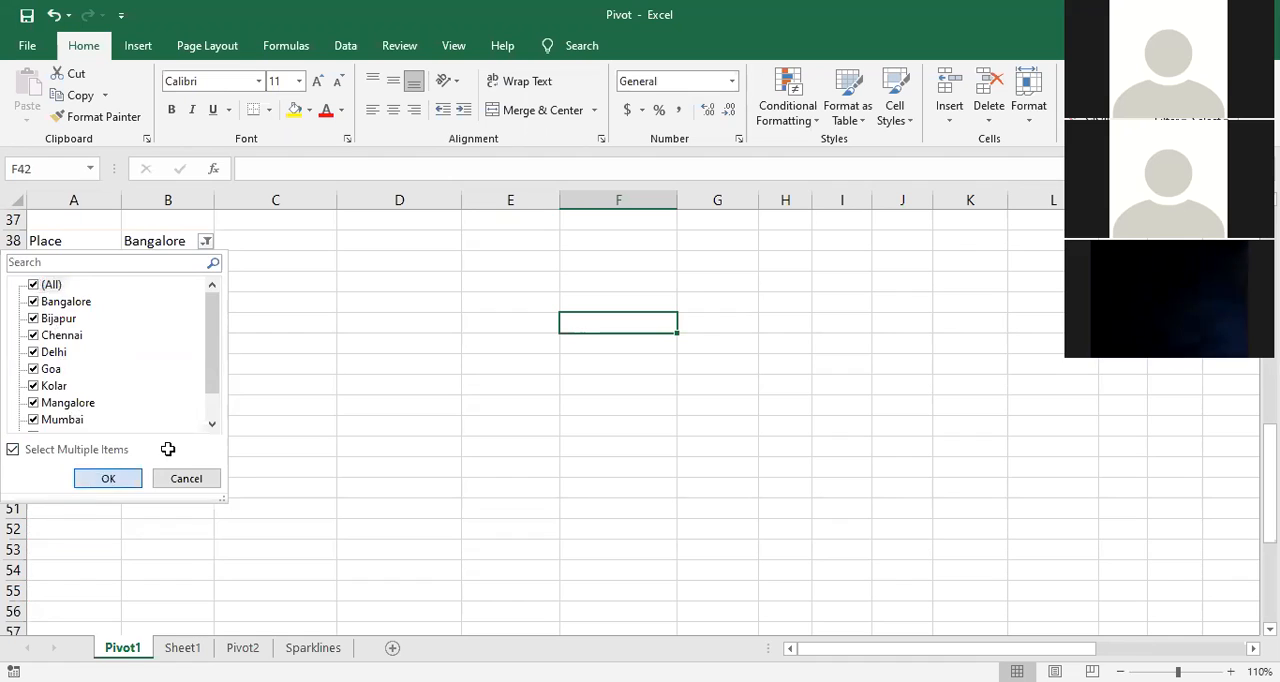
key(Return)
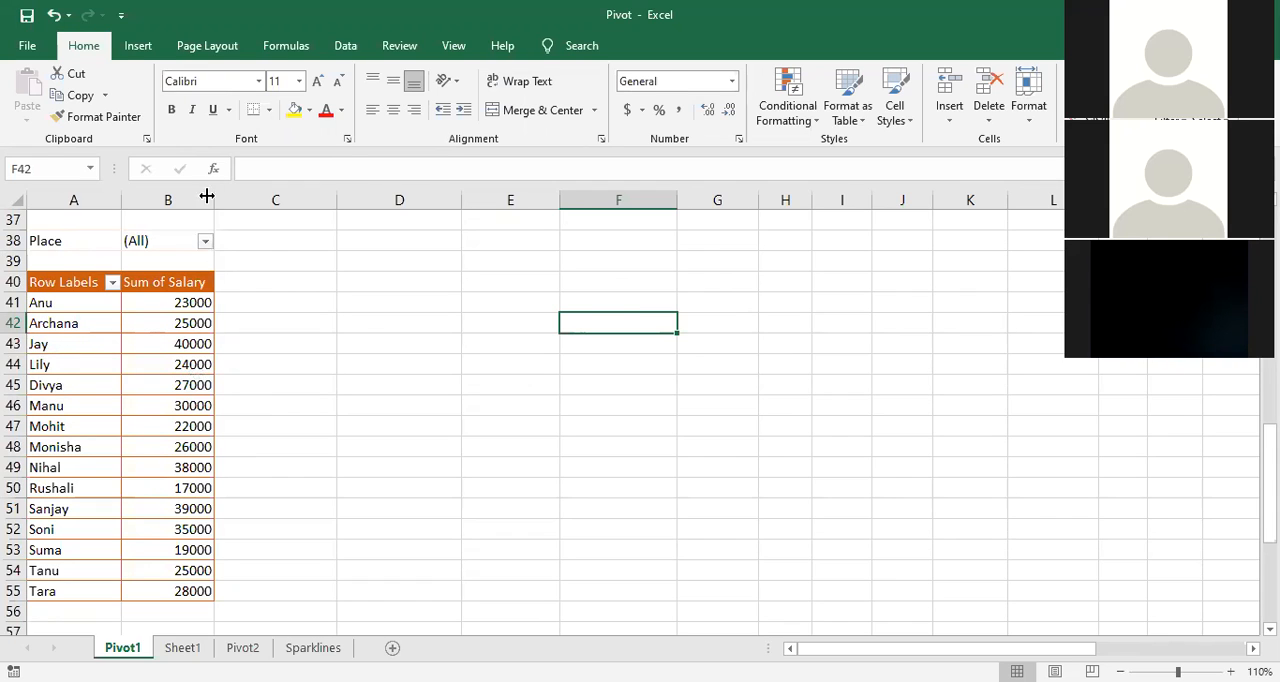
Step: Filter the PivotTable by Place to include only Mangalore and Mumbai
click(205, 243)
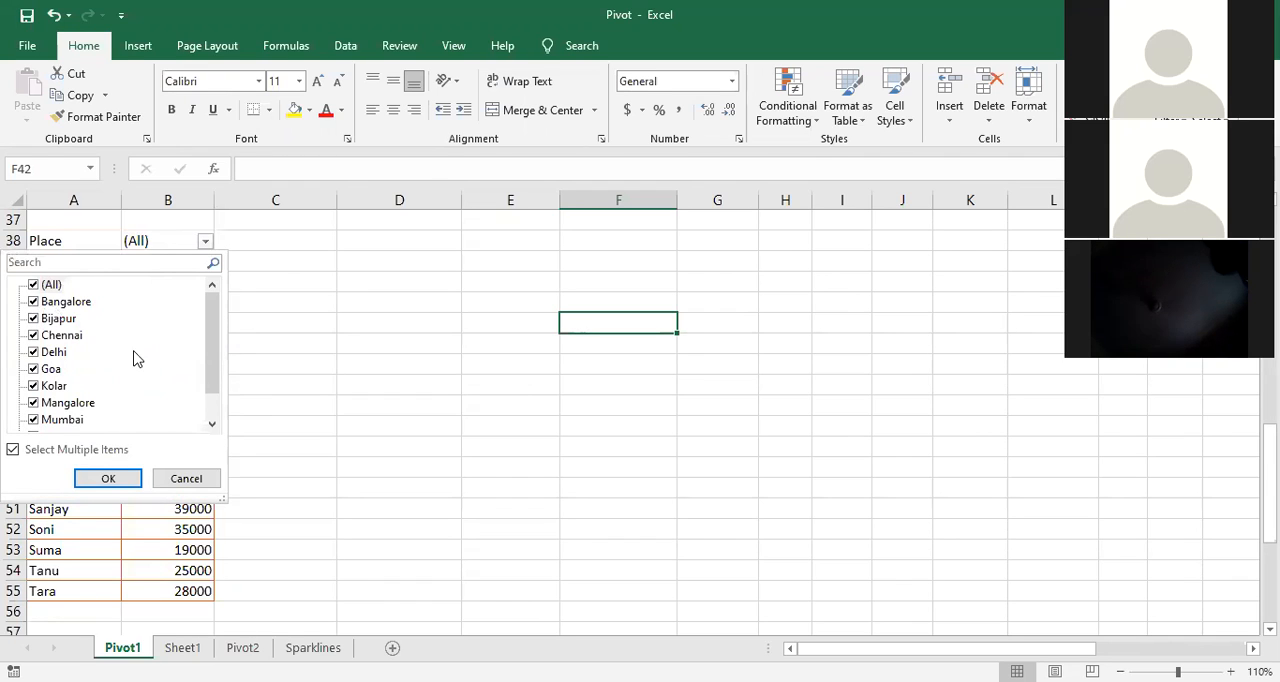
click(35, 285)
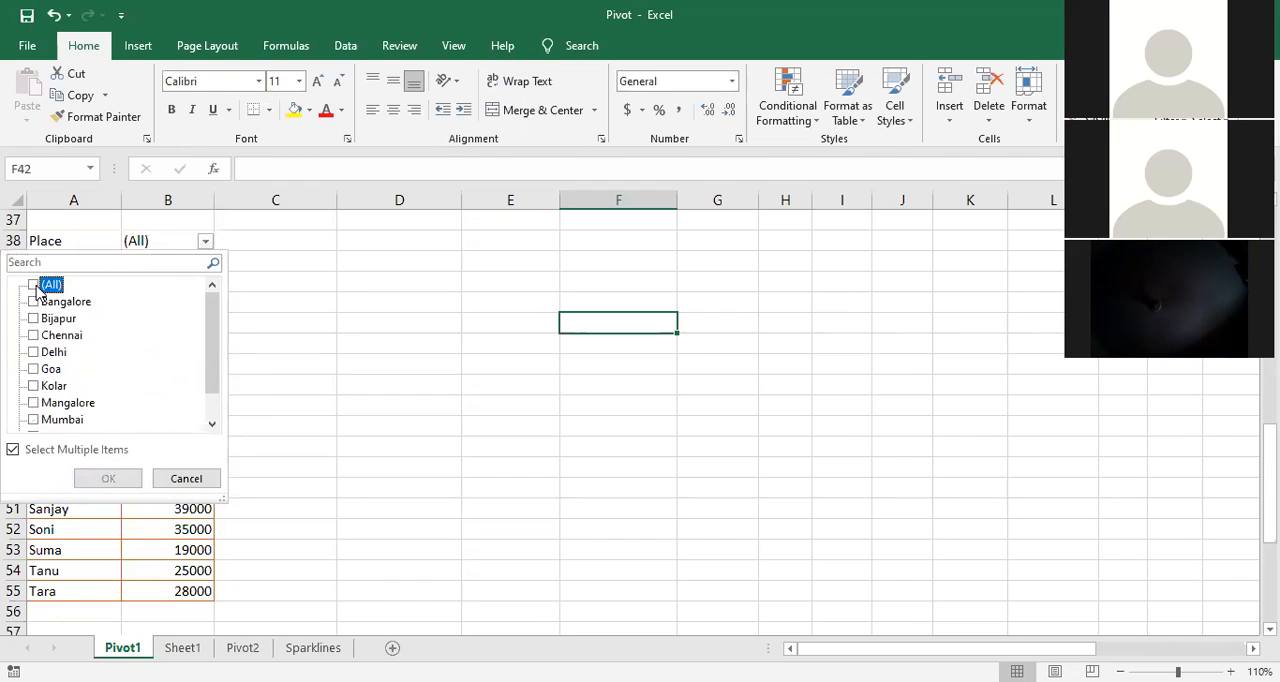
scroll(43, 316, down, 1)
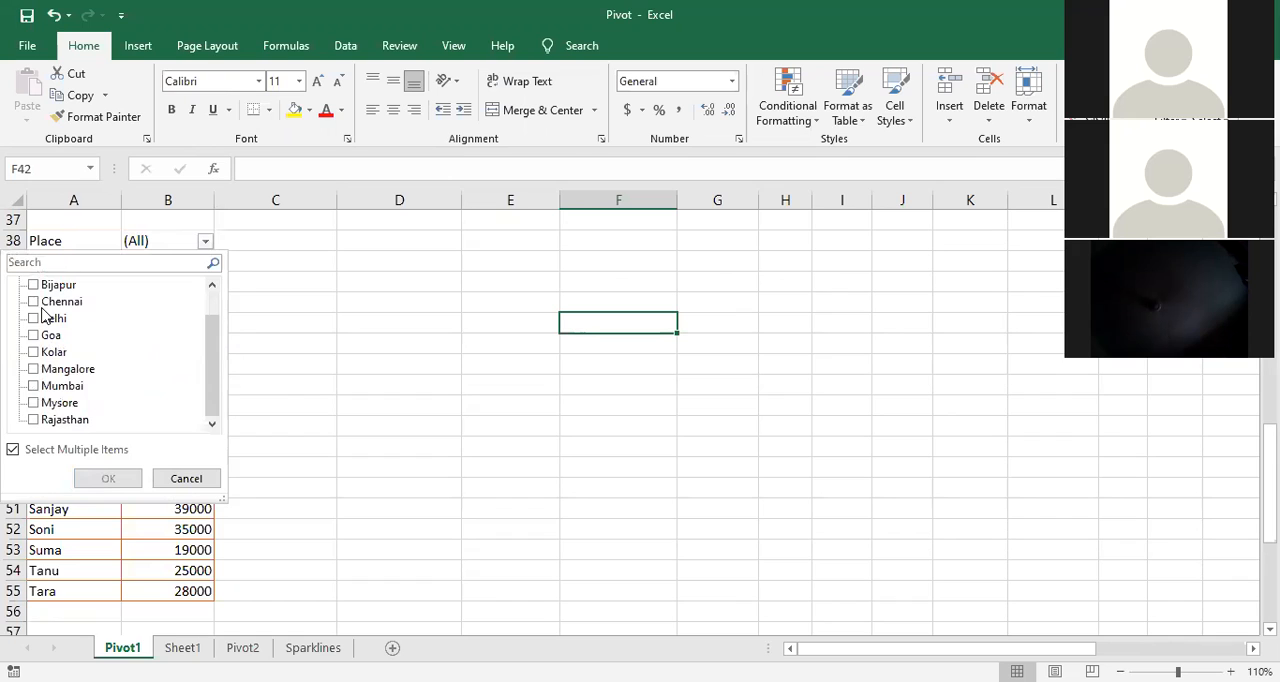
click(33, 369)
click(34, 386)
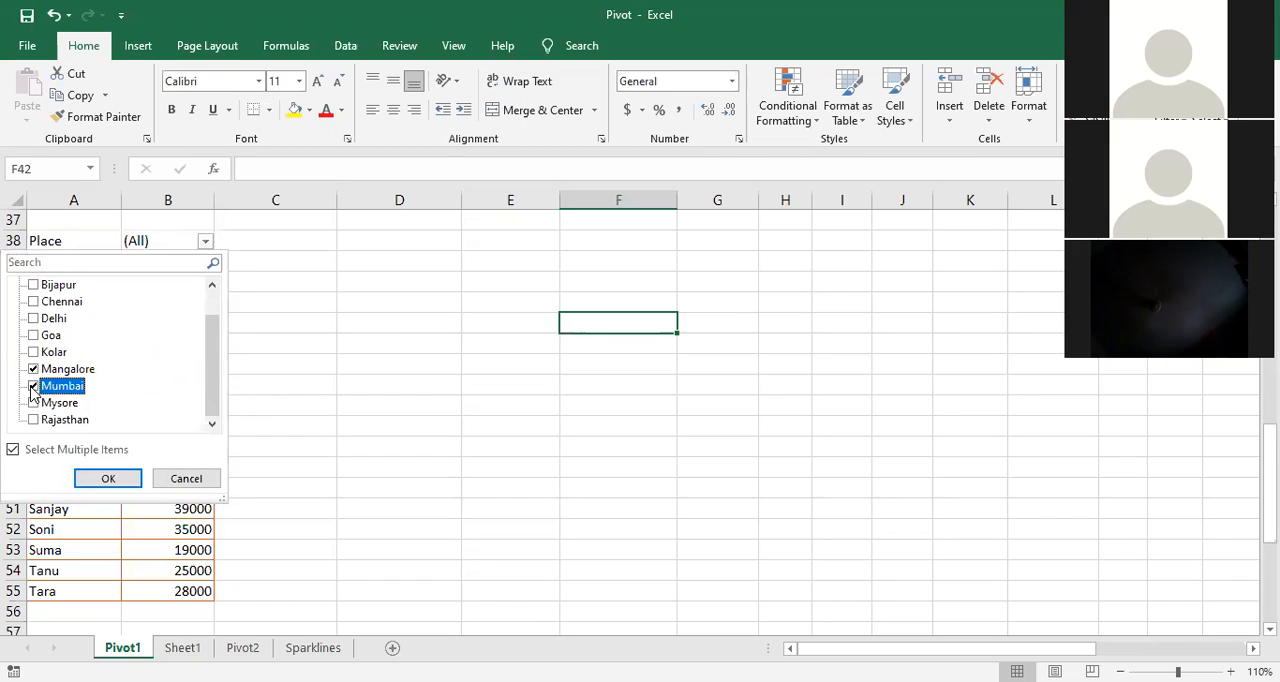
click(100, 478)
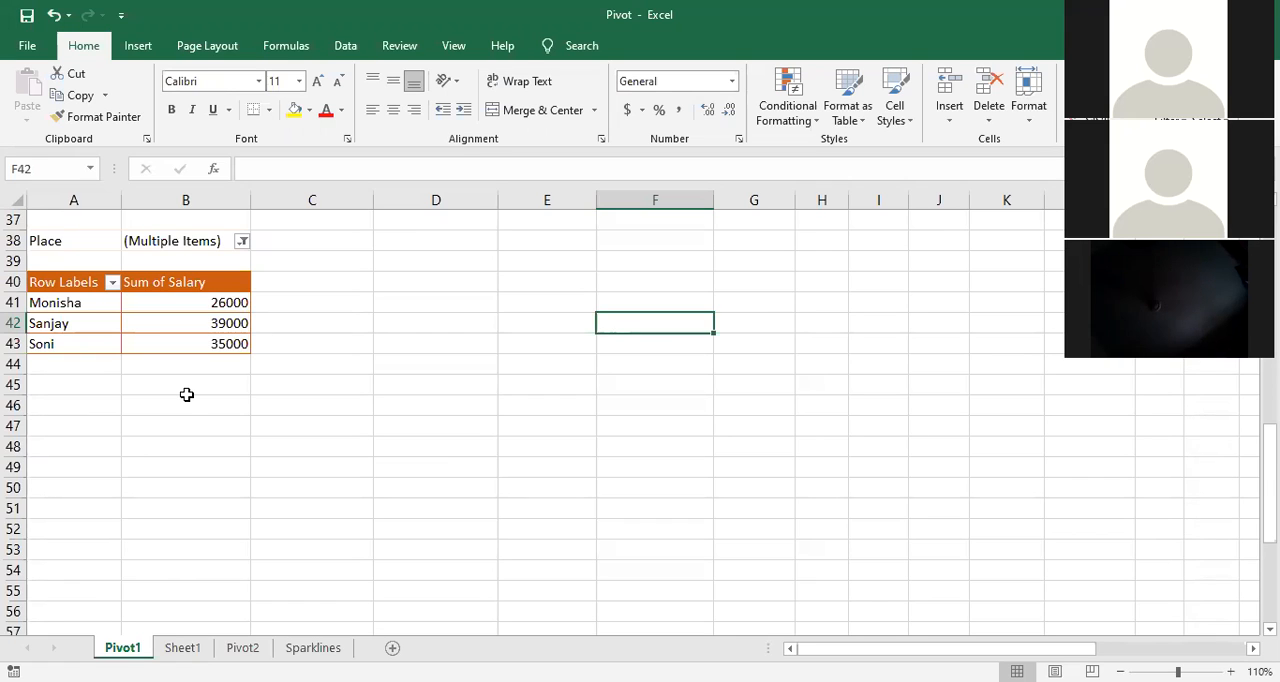
Step: Reset the PivotTable's Place filter to include all places
scroll(195, 405, up, 2)
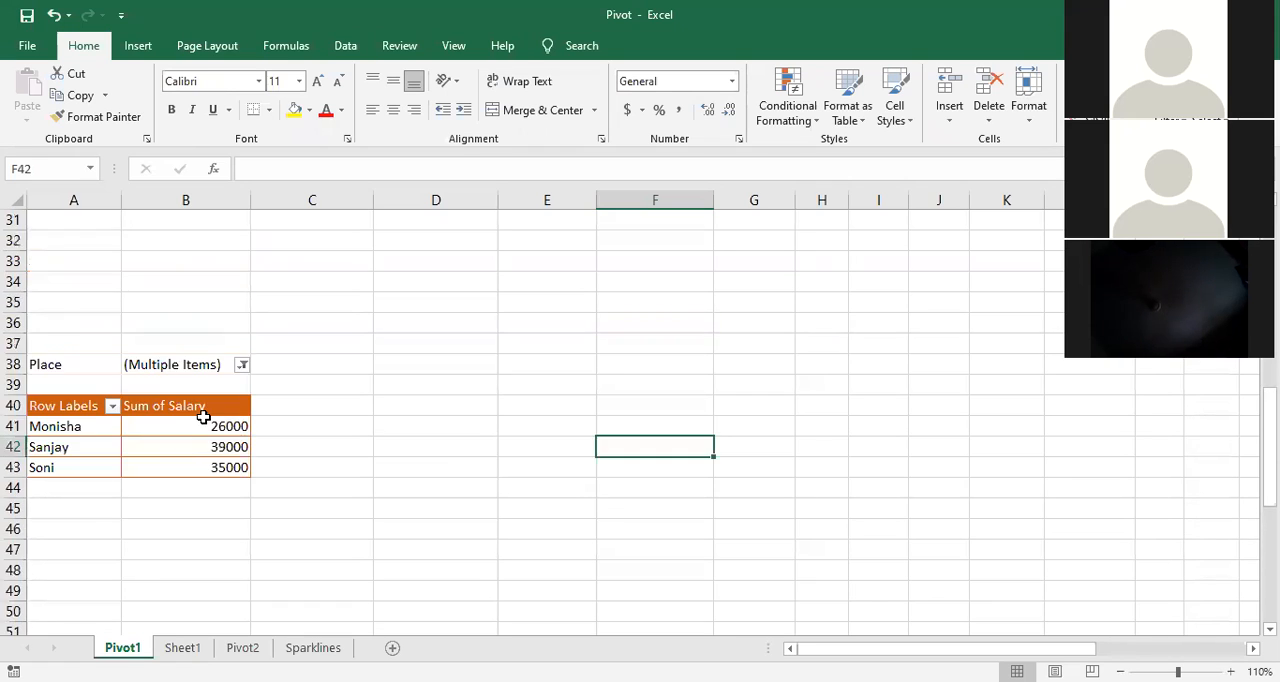
click(241, 366)
click(55, 409)
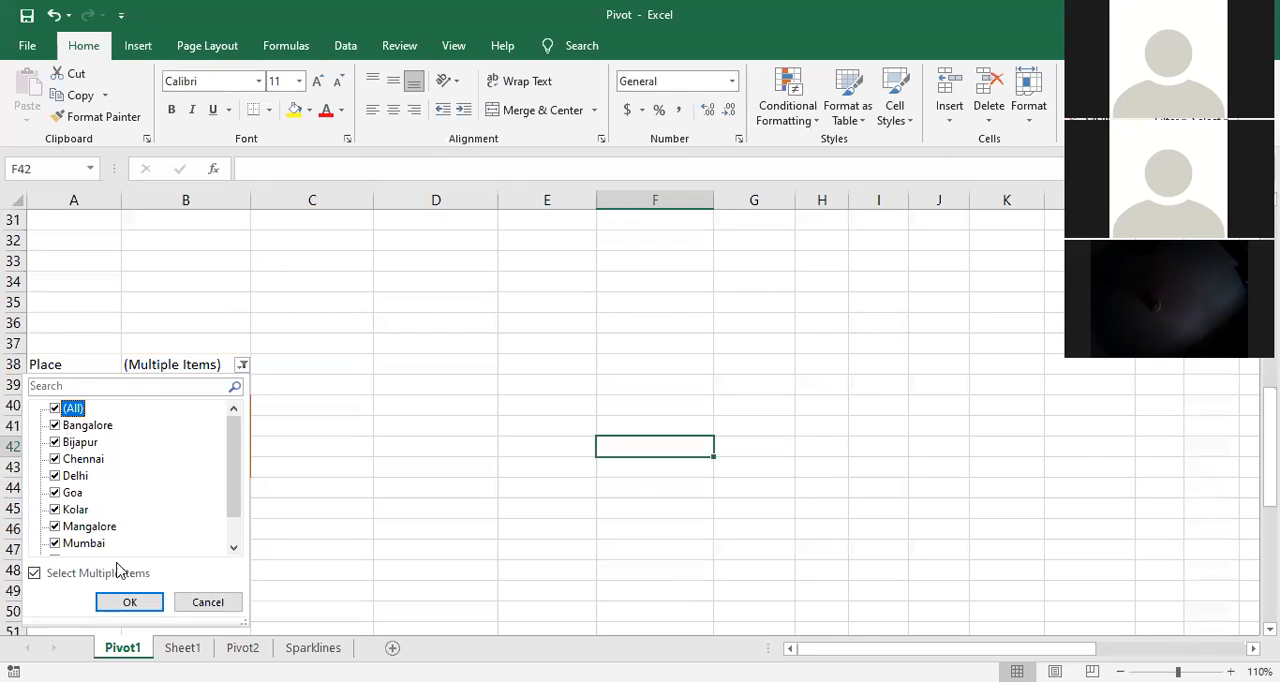
click(130, 603)
scroll(323, 462, down, 3)
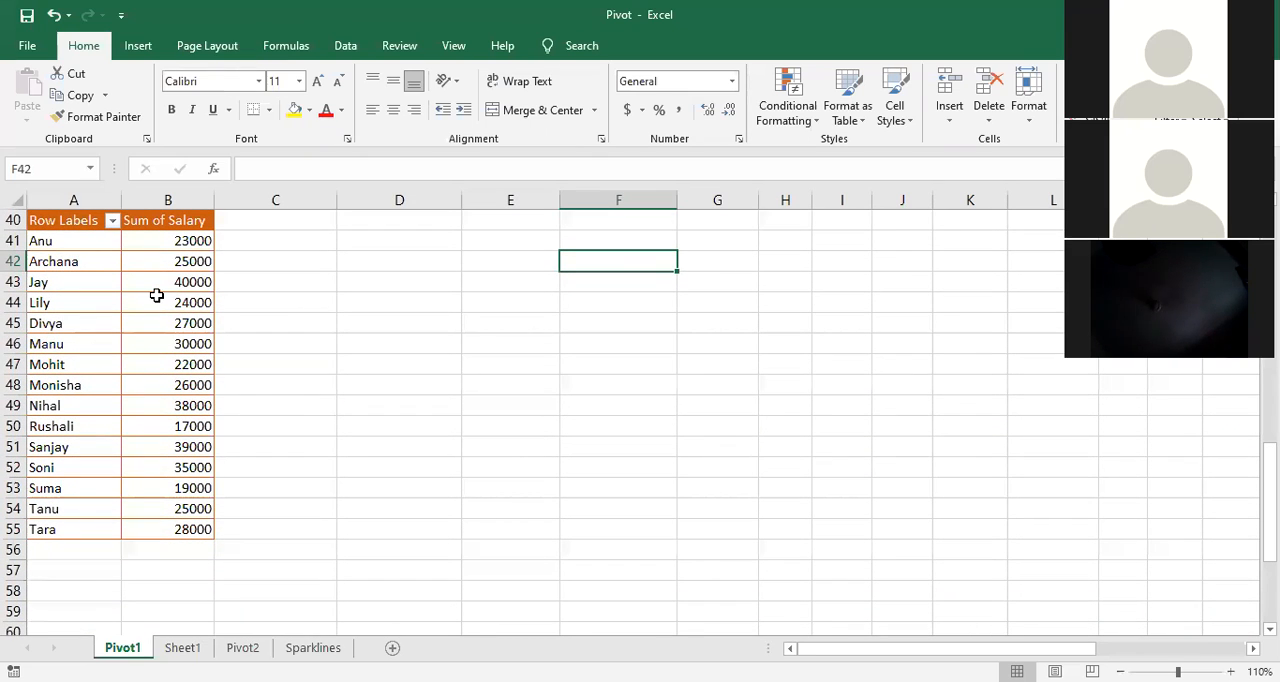
scroll(206, 322, up, 2)
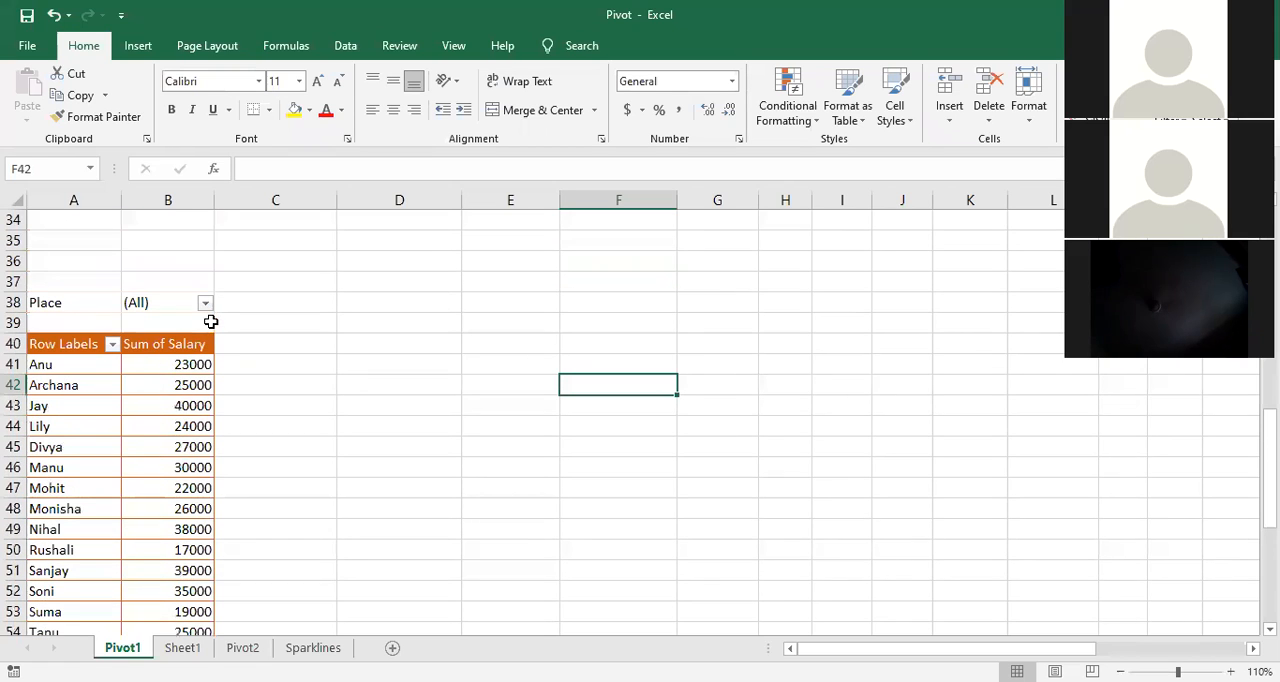
Step: Add the Dept field to the PivotTable's columns so salaries are split by department
click(166, 436)
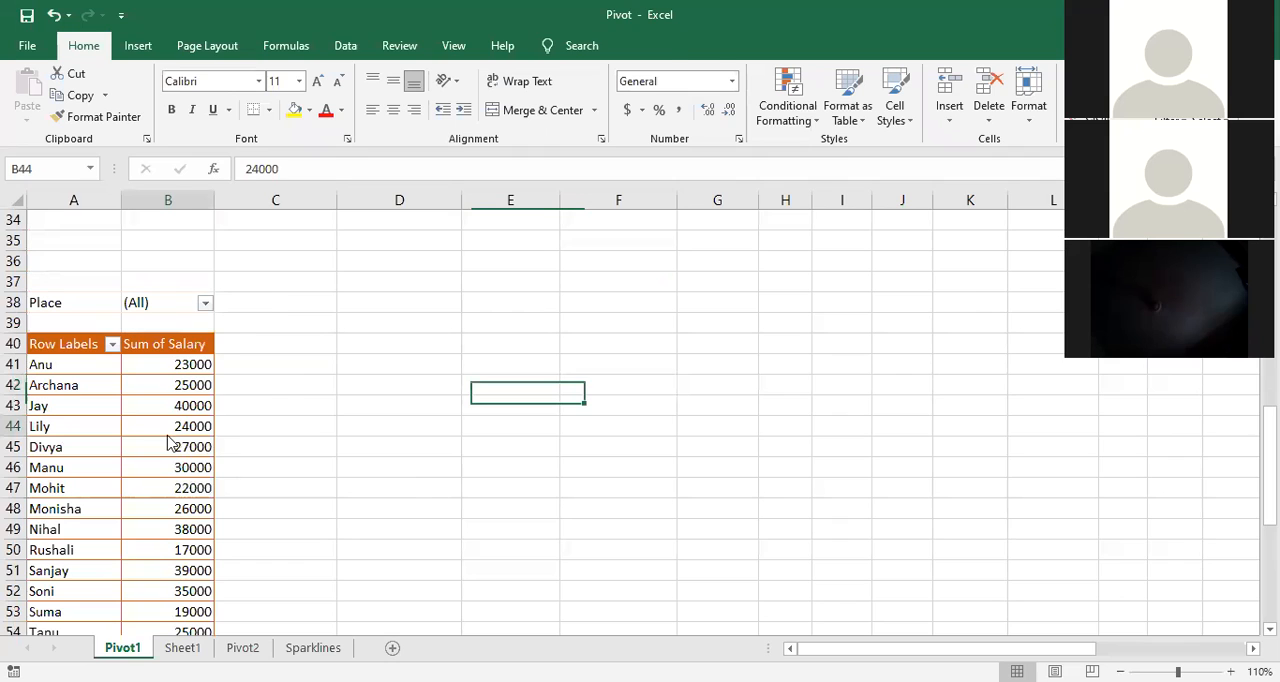
right_click(168, 445)
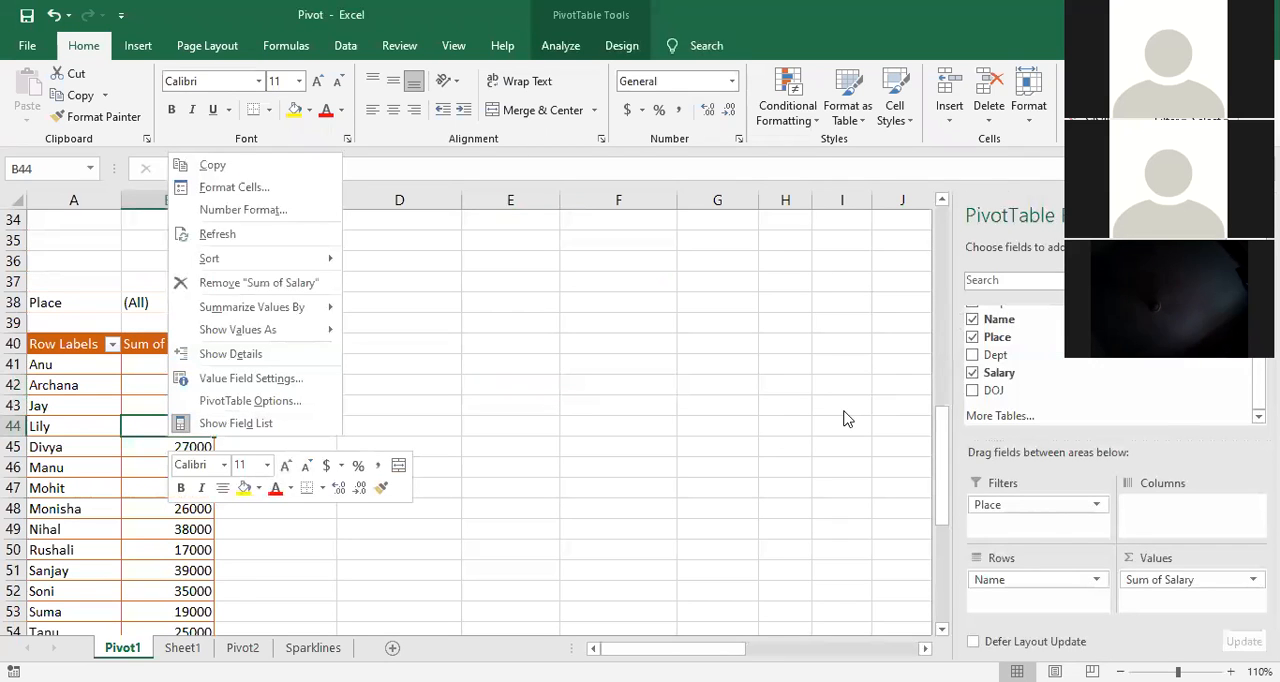
click(586, 352)
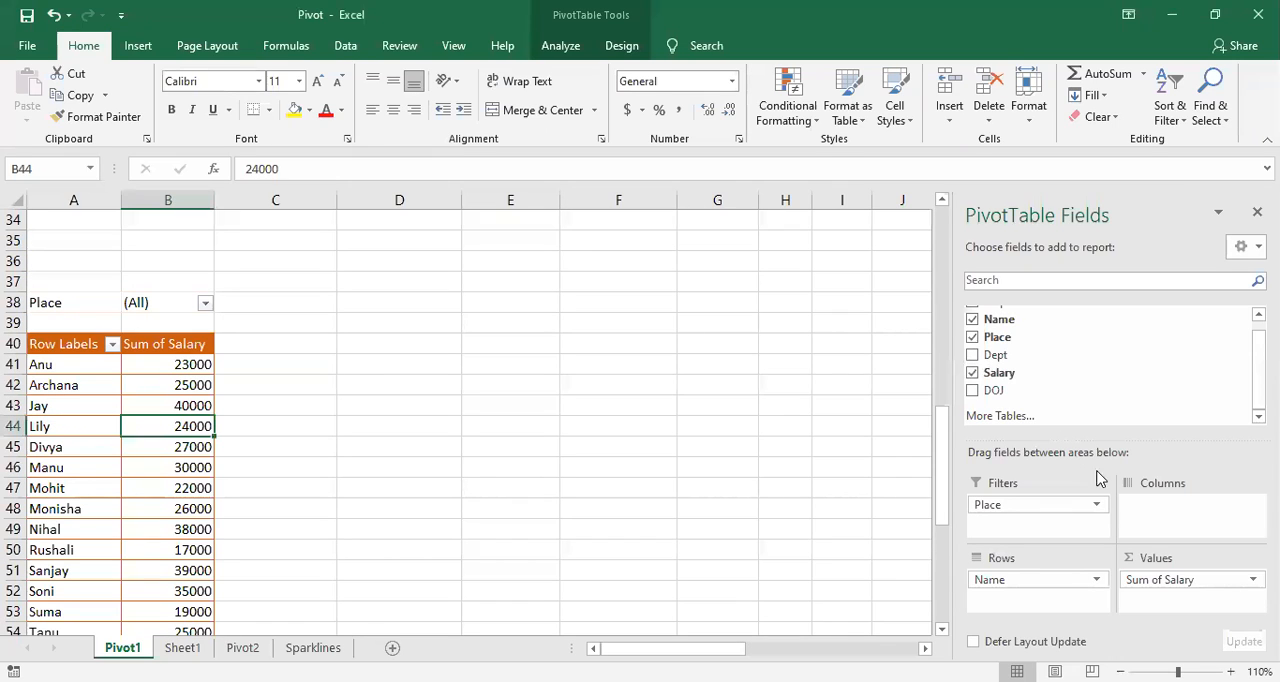
drag(1015, 355, 1171, 512)
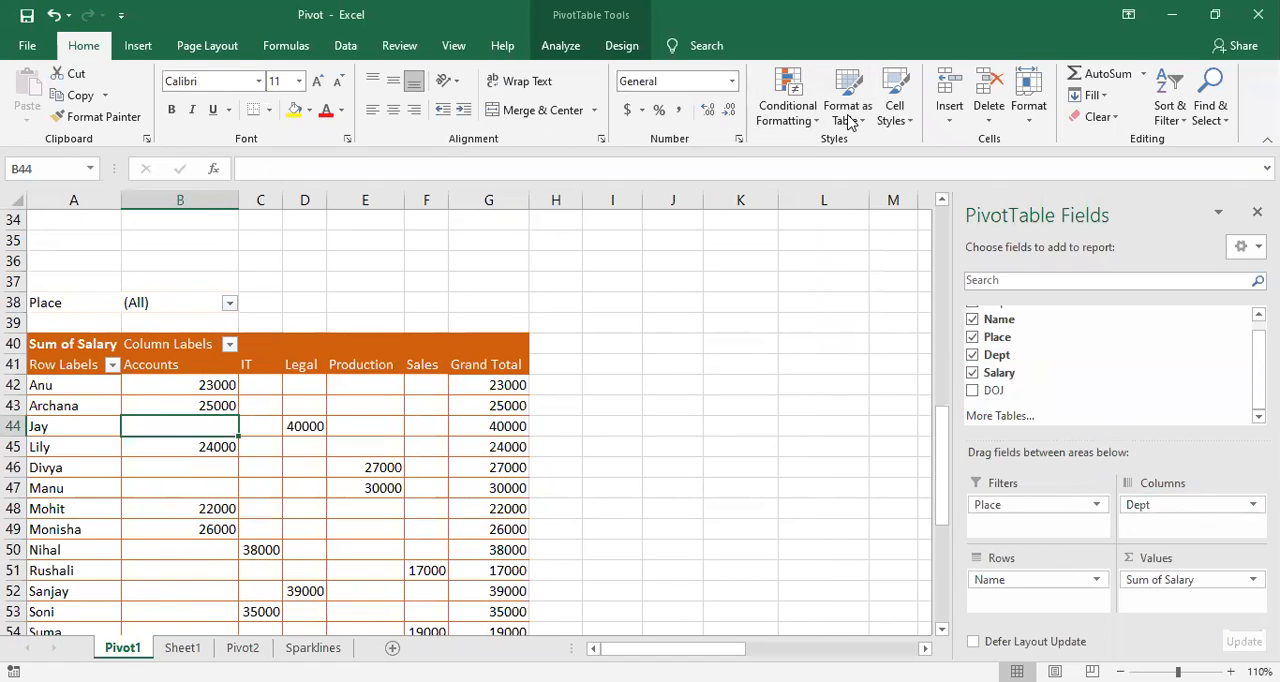
scroll(368, 462, down, 1)
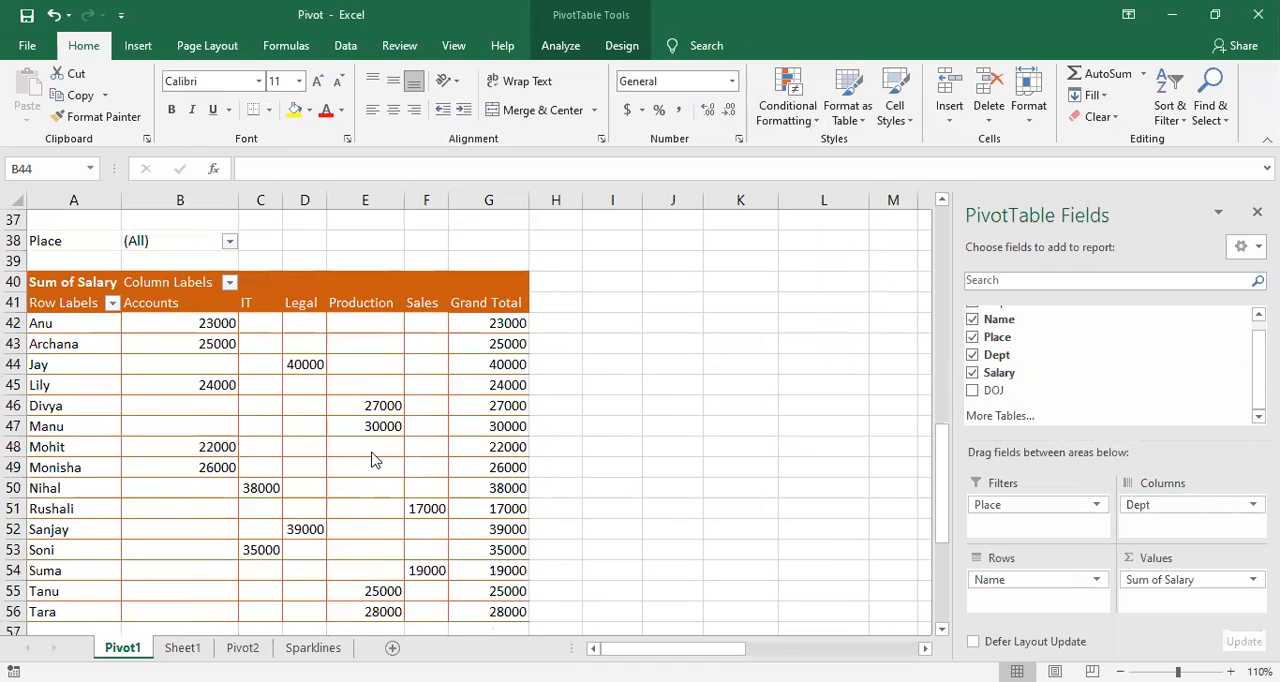
scroll(371, 452, down, 1)
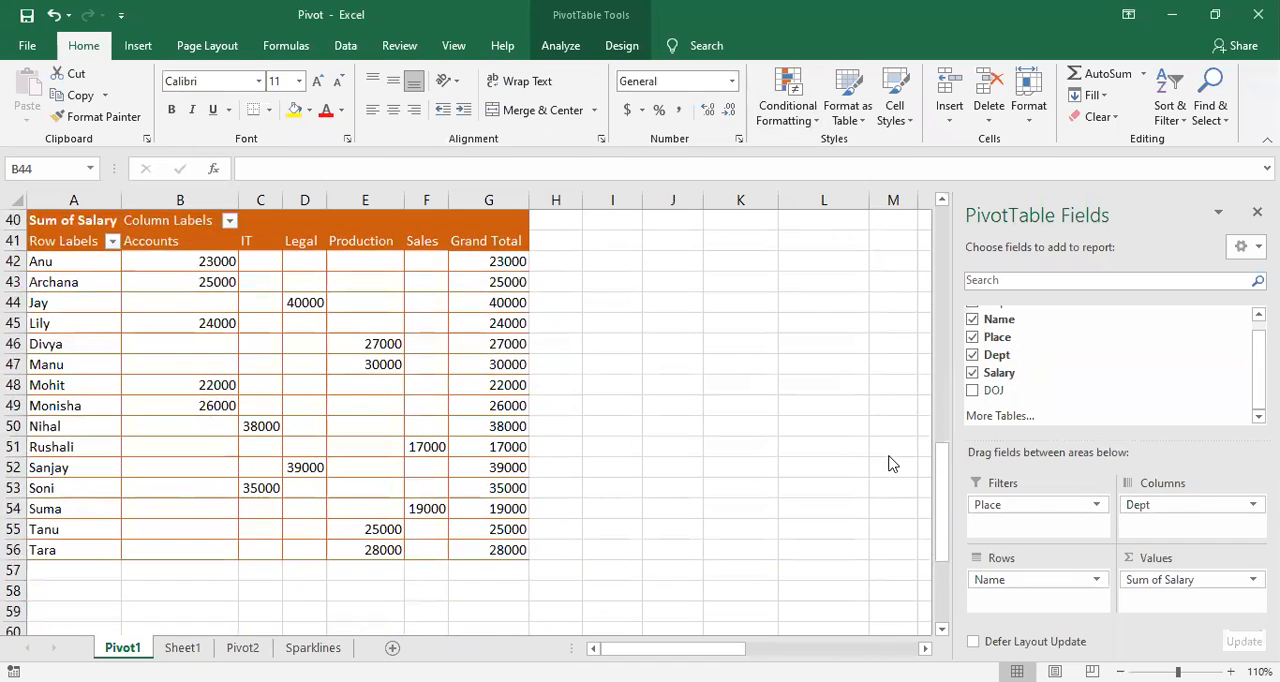
scroll(876, 501, up, 1)
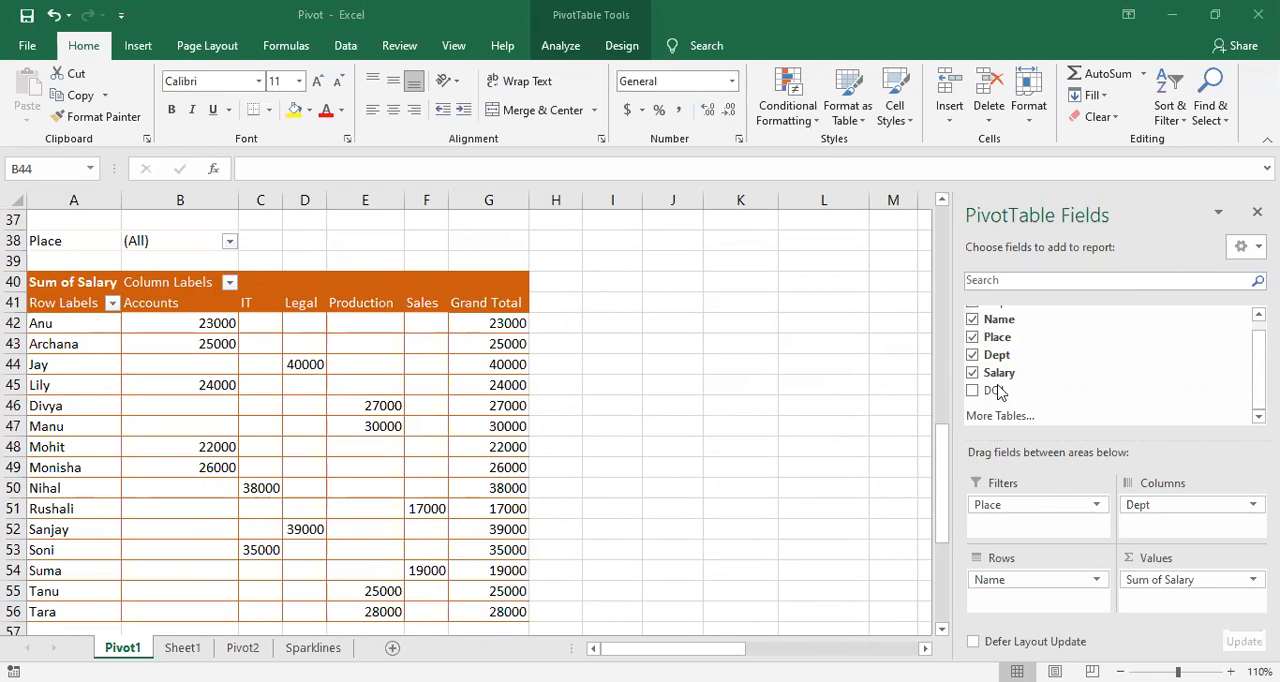
Step: Remove the Place field from the PivotTable's report filter
click(972, 338)
click(783, 394)
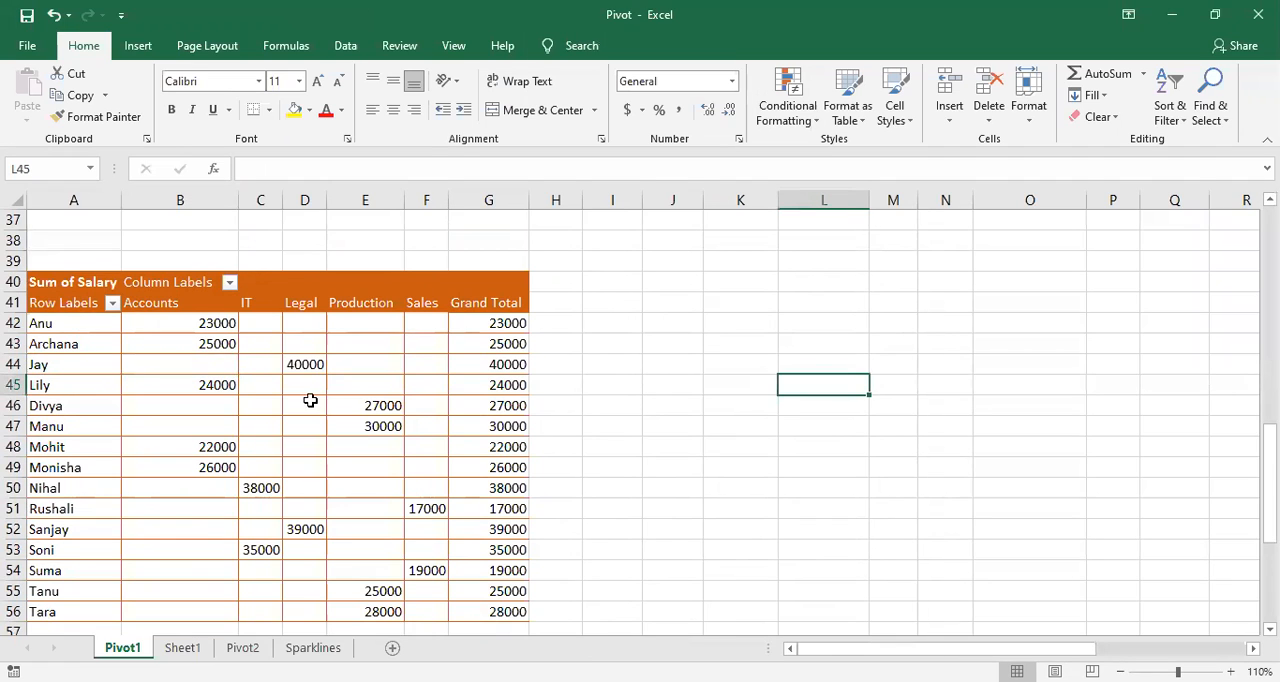
scroll(315, 390, down, 1)
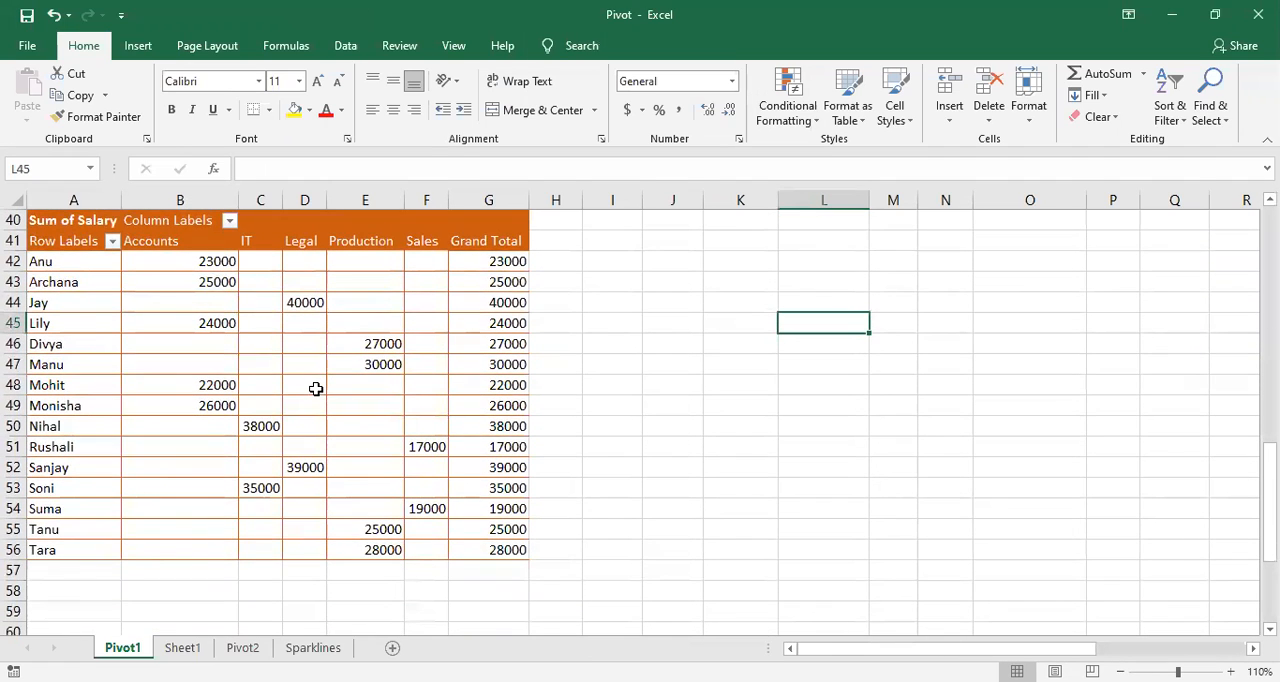
Step: Insert a slicer for the PivotTable's Name field and place it in the empty cells beside the table, around columns J to L
click(224, 381)
right_click(229, 382)
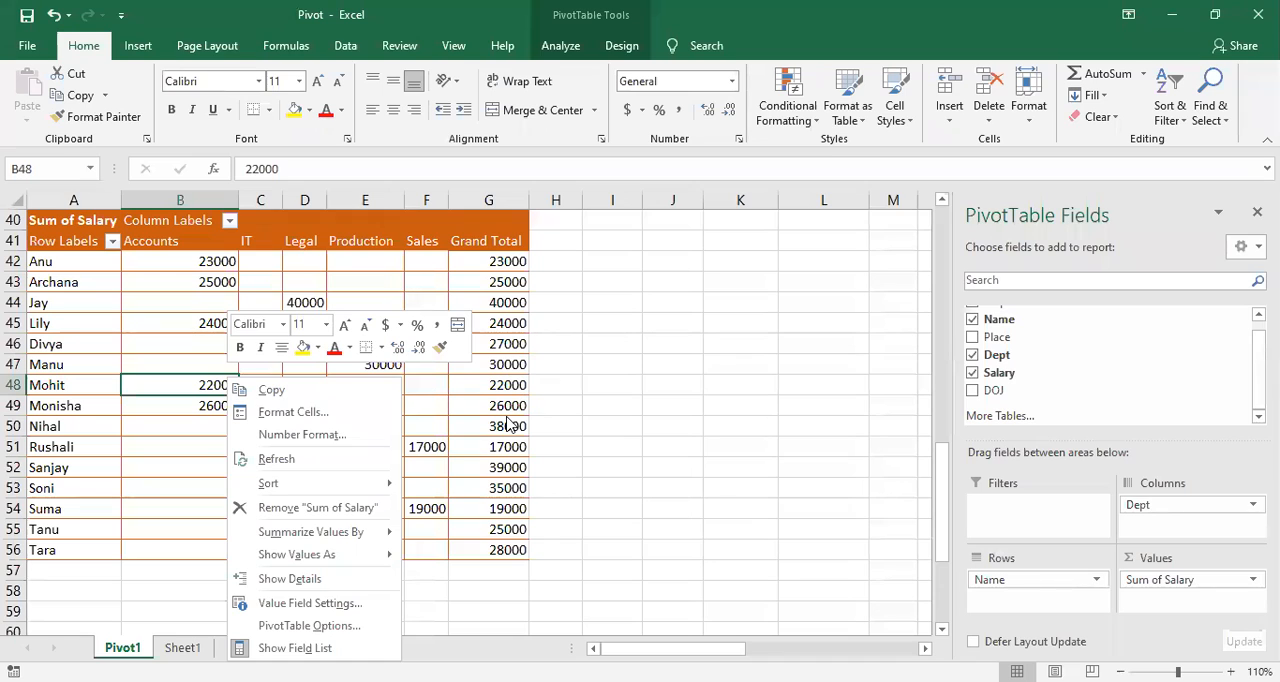
key(Escape)
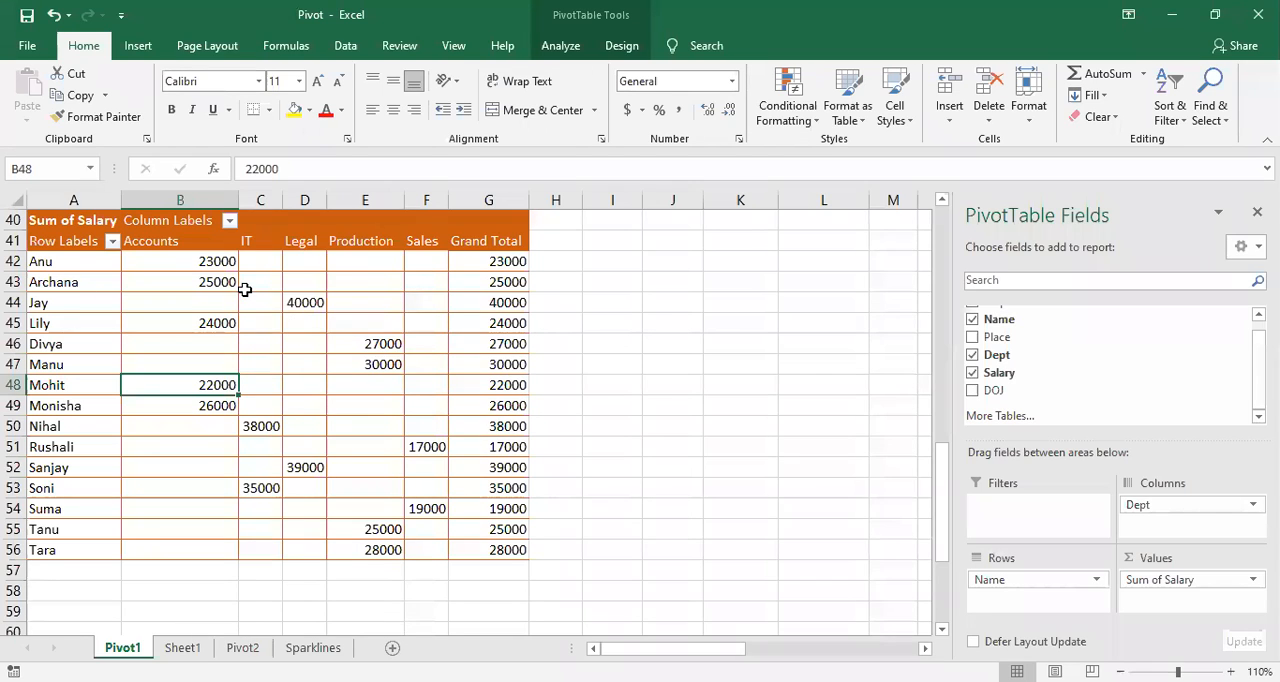
mouse_move(245, 289)
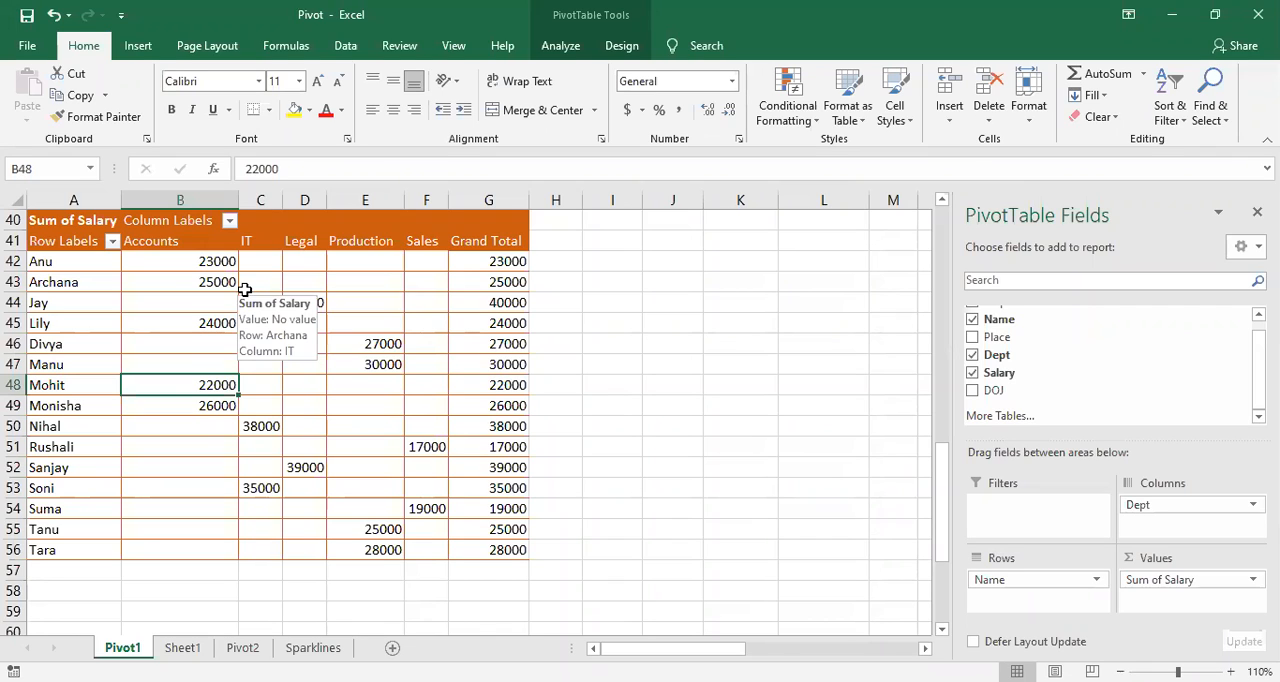
click(573, 55)
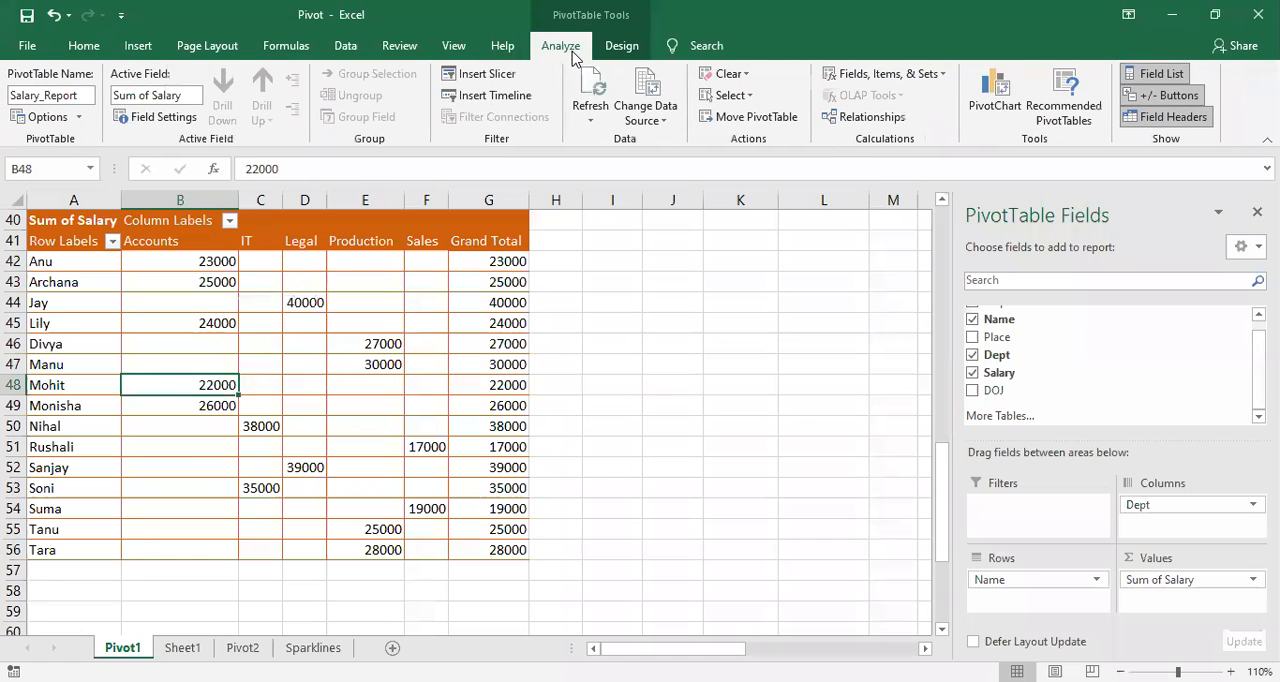
click(401, 302)
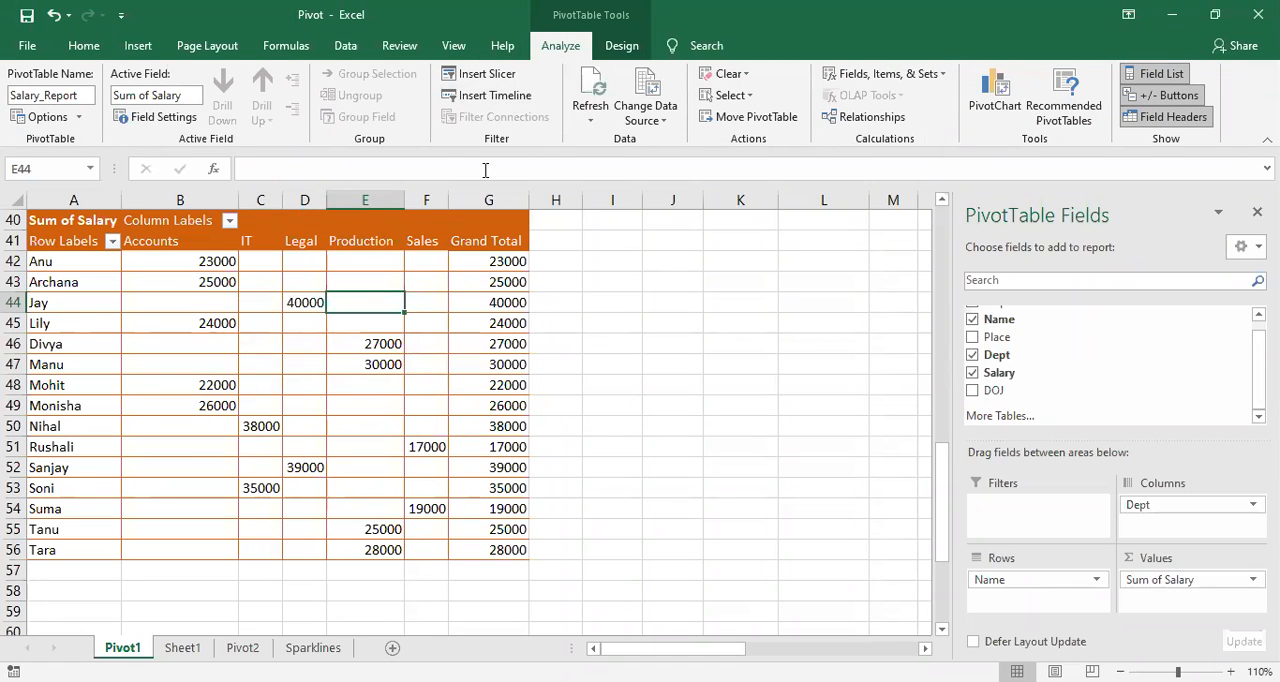
click(487, 75)
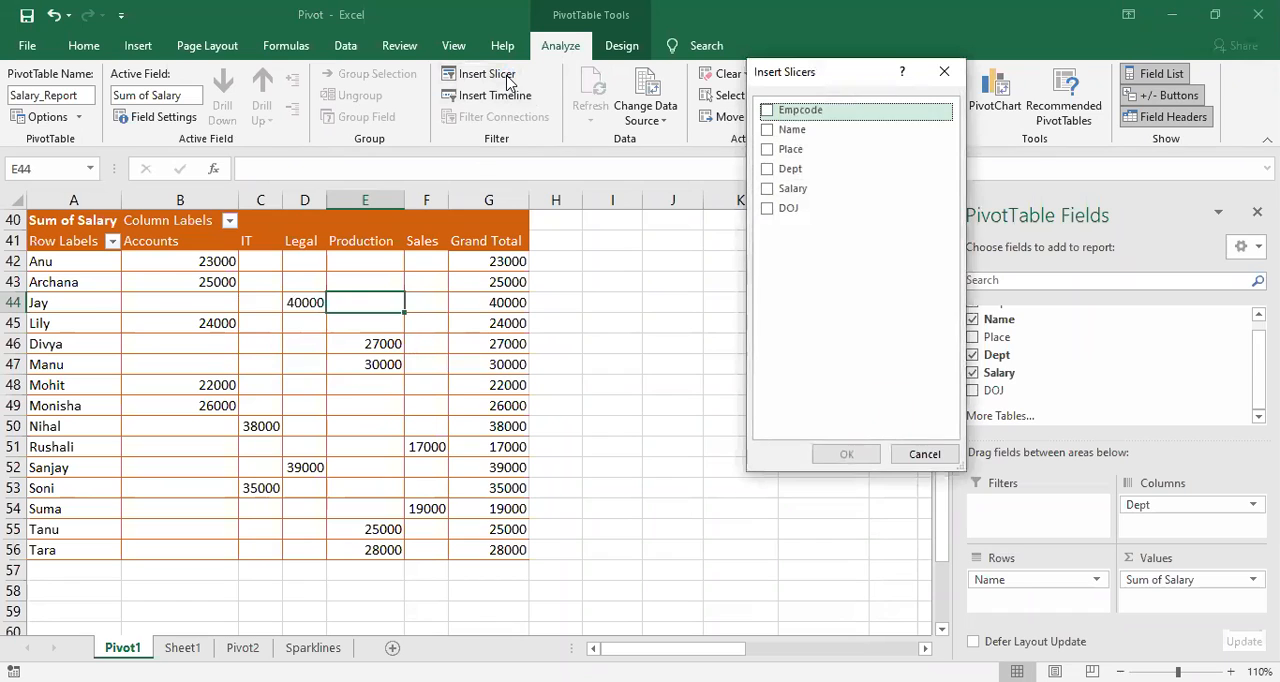
click(767, 131)
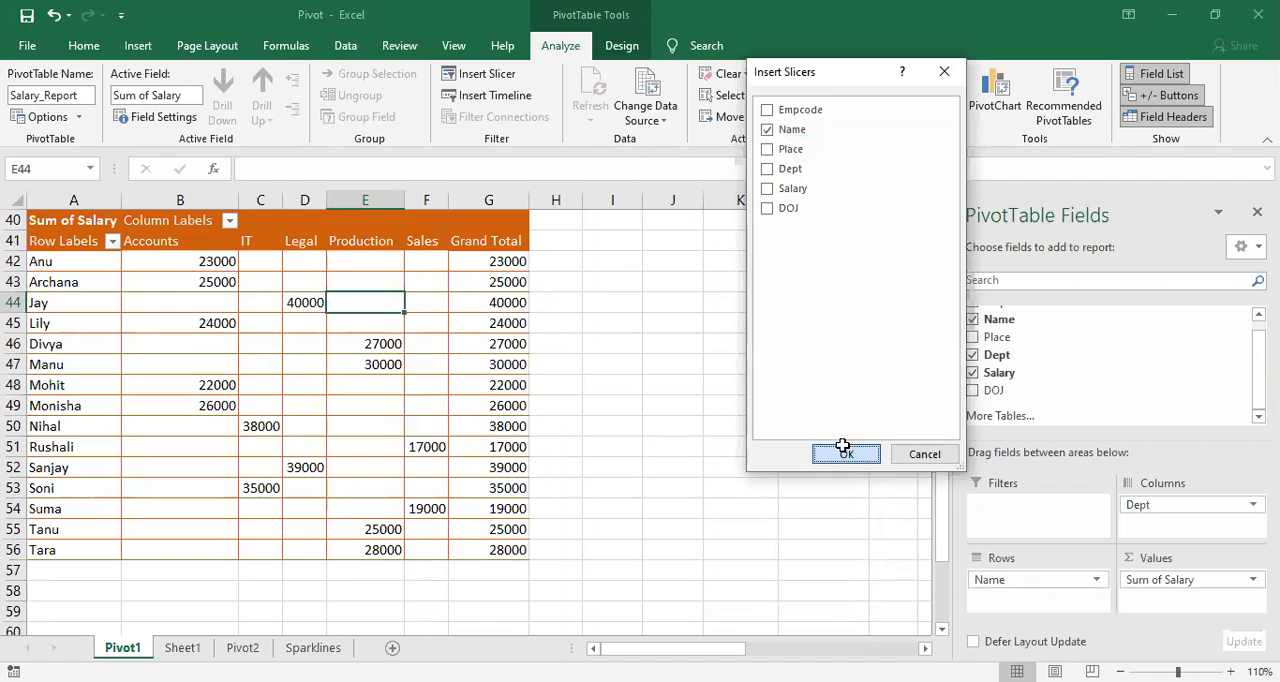
click(845, 452)
drag(468, 300, 717, 238)
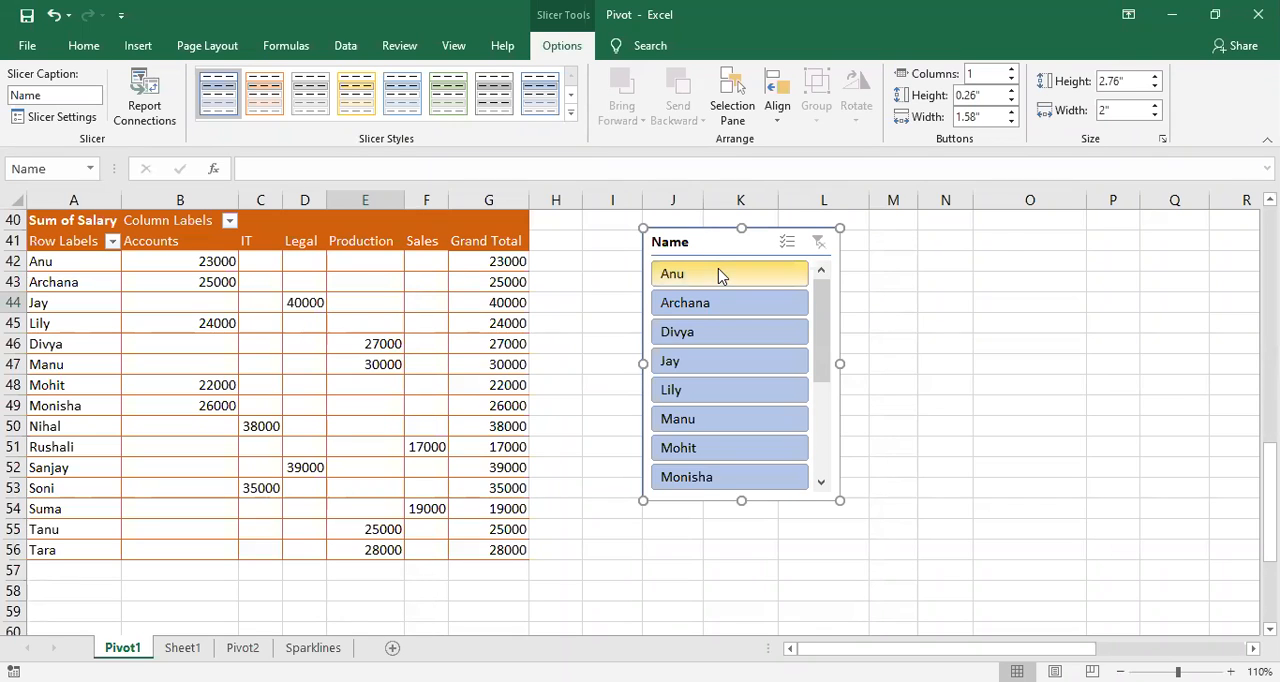
Step: Filter the PivotTable with the Name slicer to its first and third entries in turn, and clear the slicer filter
click(718, 272)
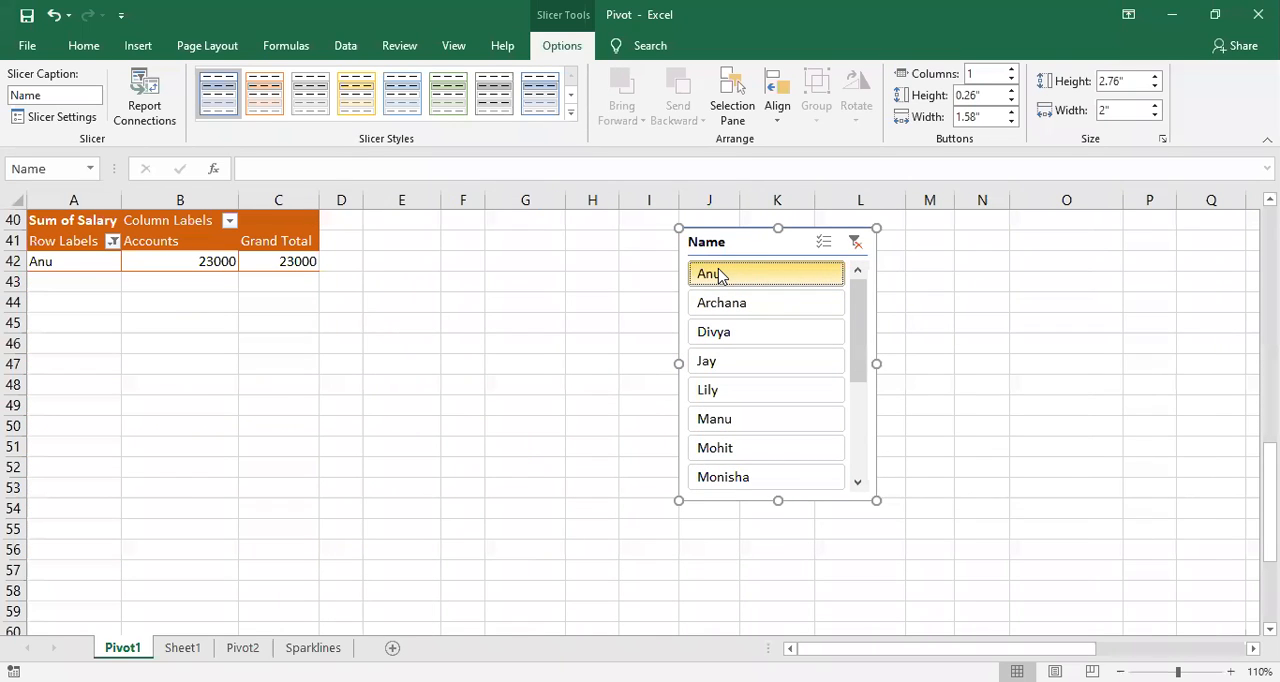
click(770, 334)
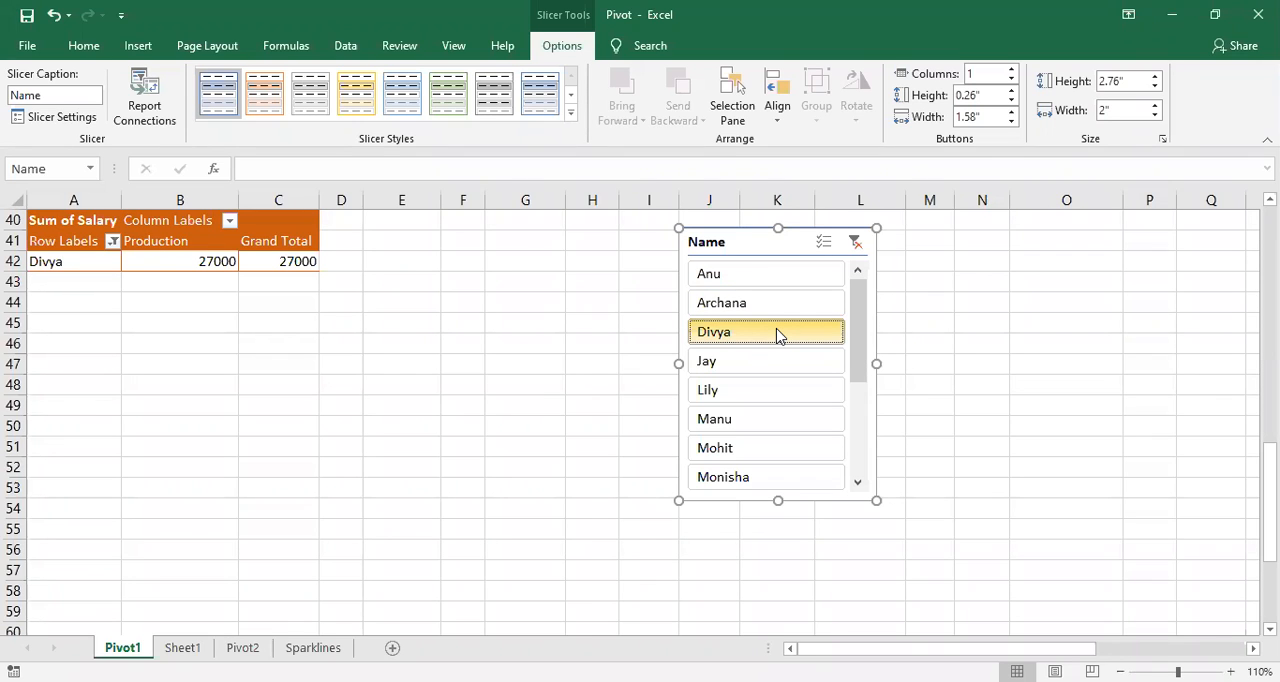
click(854, 243)
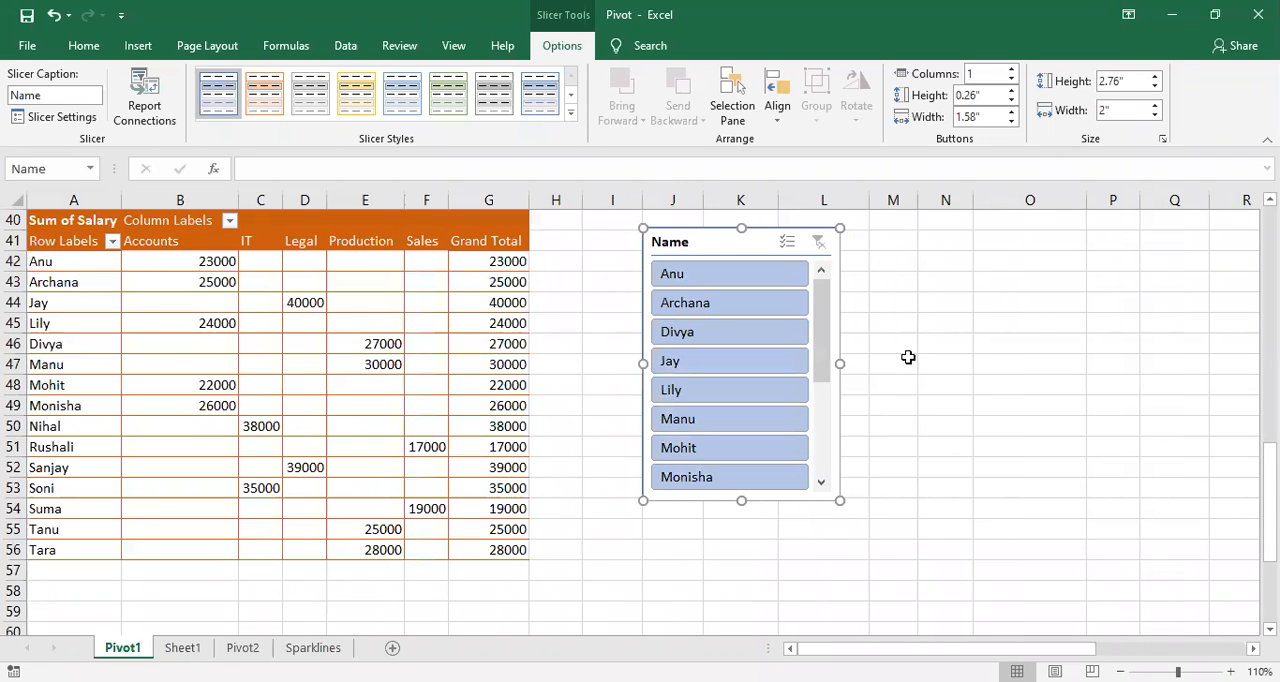
Step: Insert a second slicer for the PivotTable's Empcode field
click(287, 329)
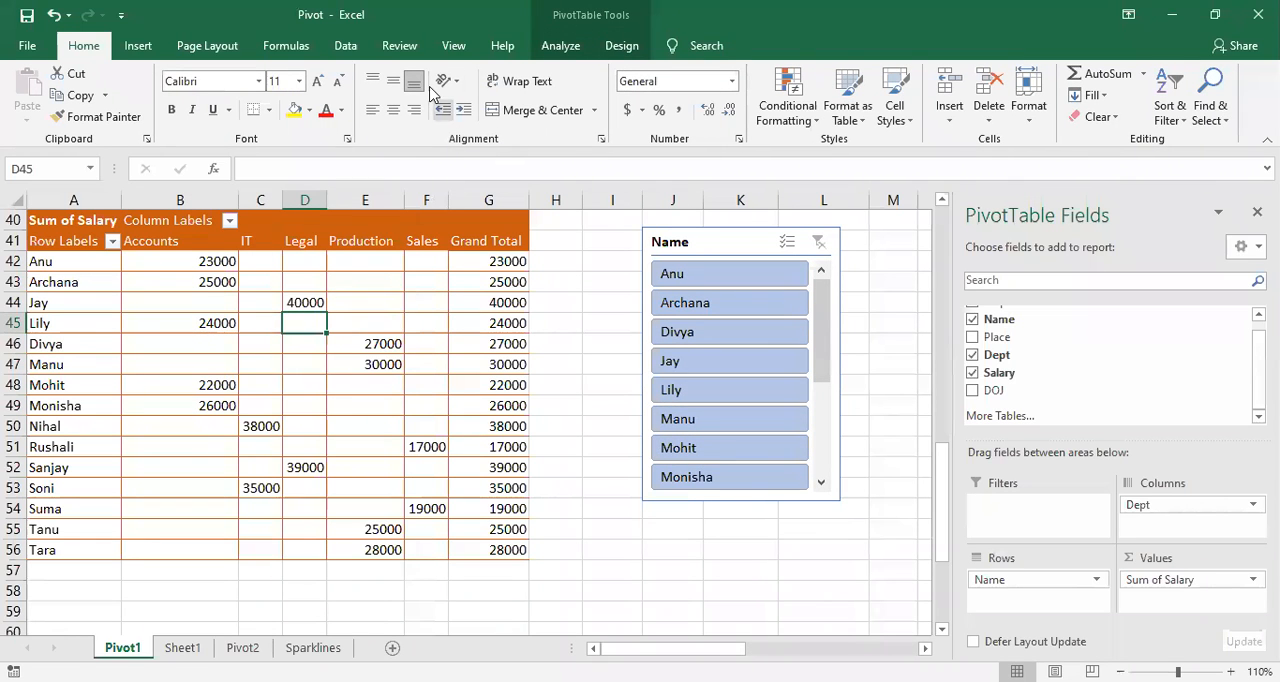
click(563, 47)
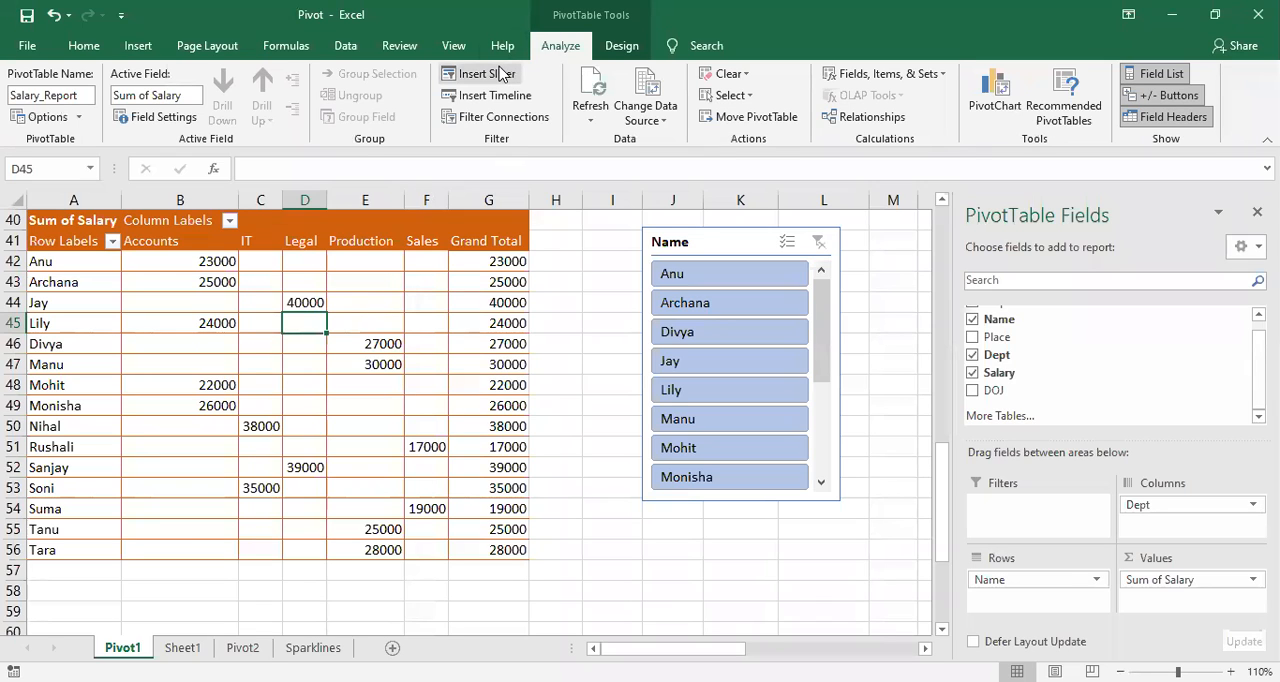
click(486, 74)
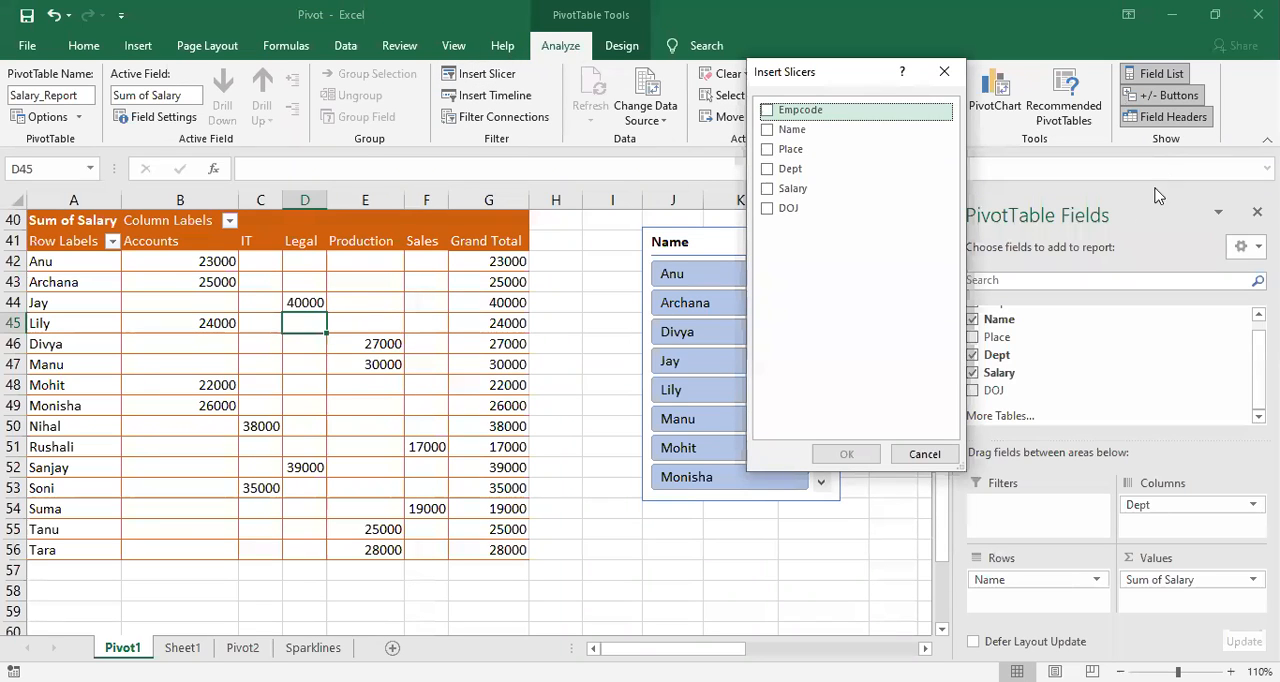
click(772, 114)
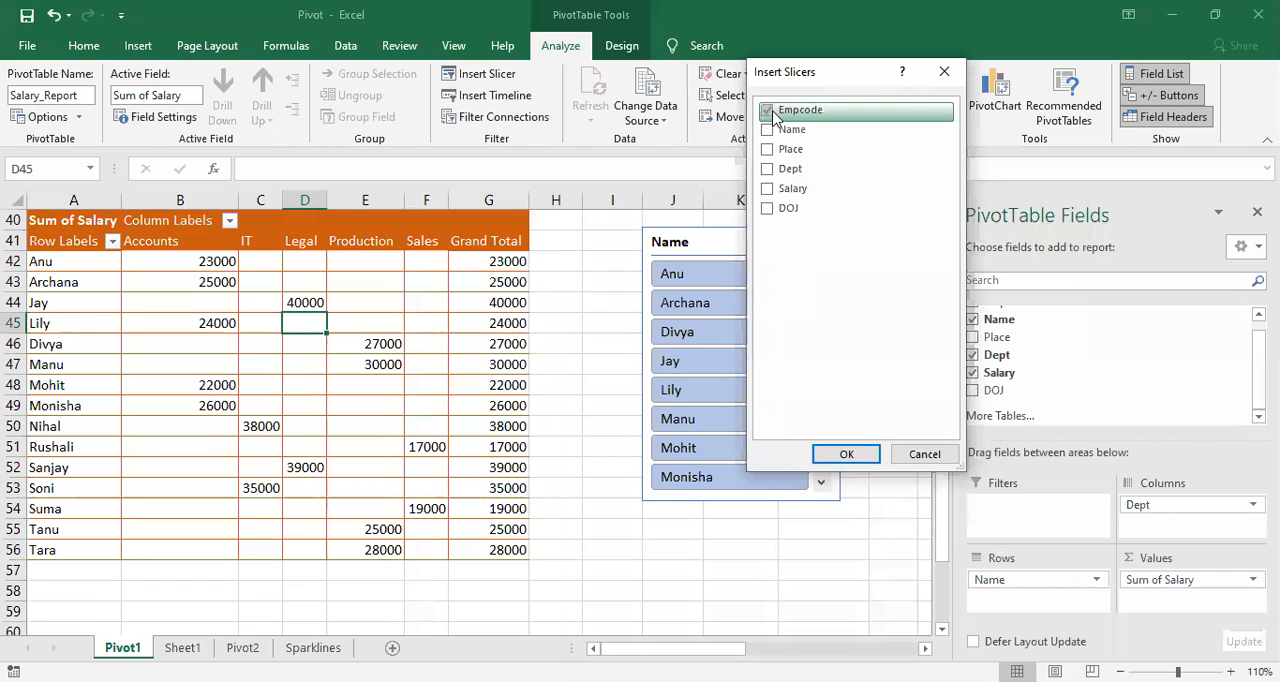
click(846, 454)
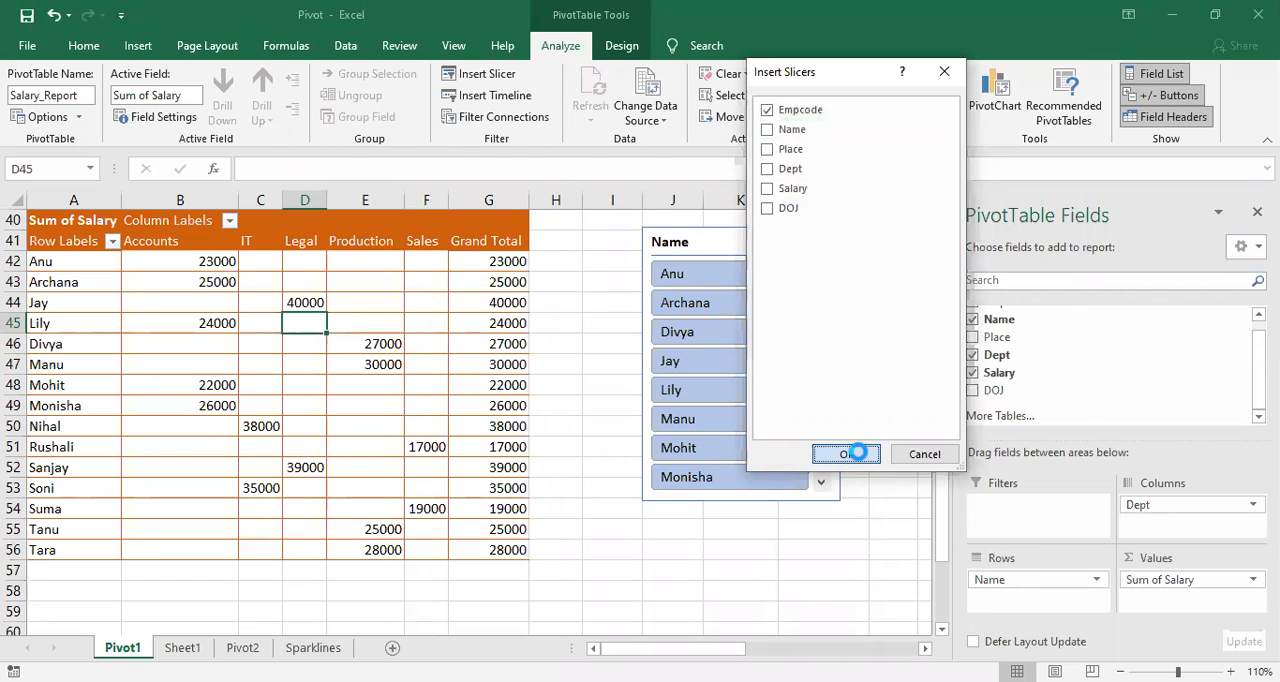
Step: Arrange the Empcode and Name slicers next to each other beside the PivotTable so they no longer overlap it
drag(777, 243, 972, 273)
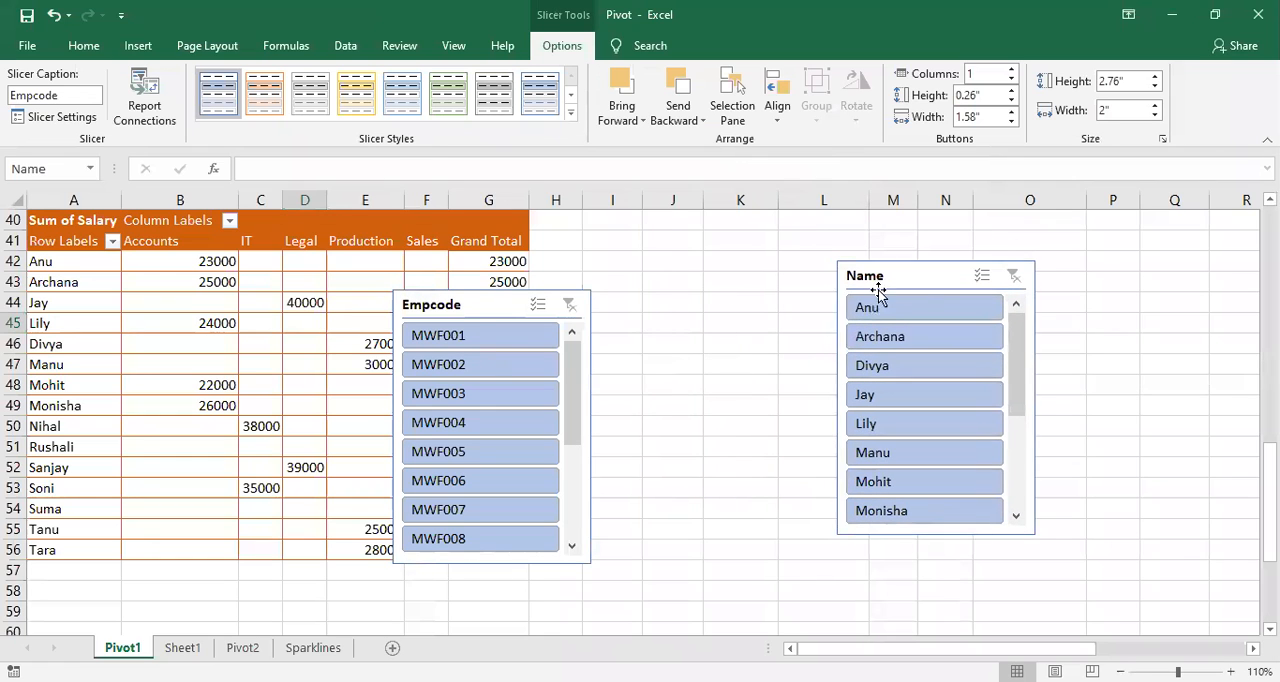
drag(464, 306, 648, 279)
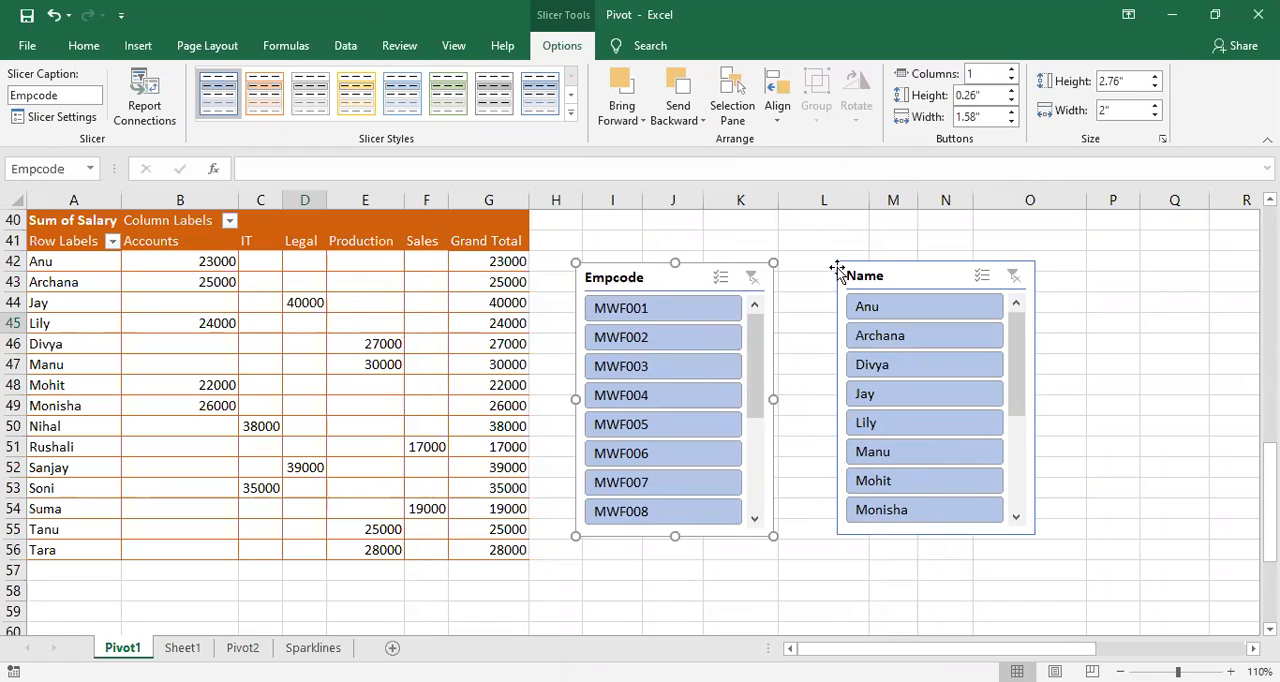
drag(866, 289, 850, 288)
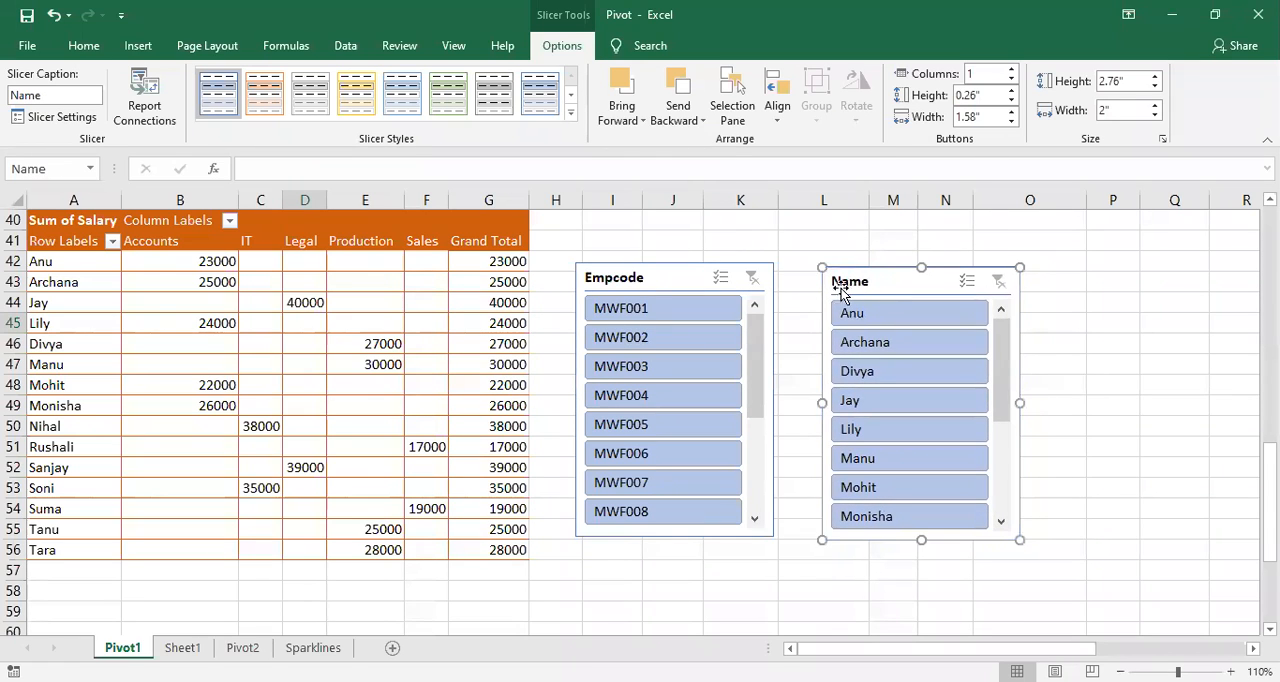
Step: Apply the yellow slicer style from the Dark group to the Empcode slicer
click(660, 283)
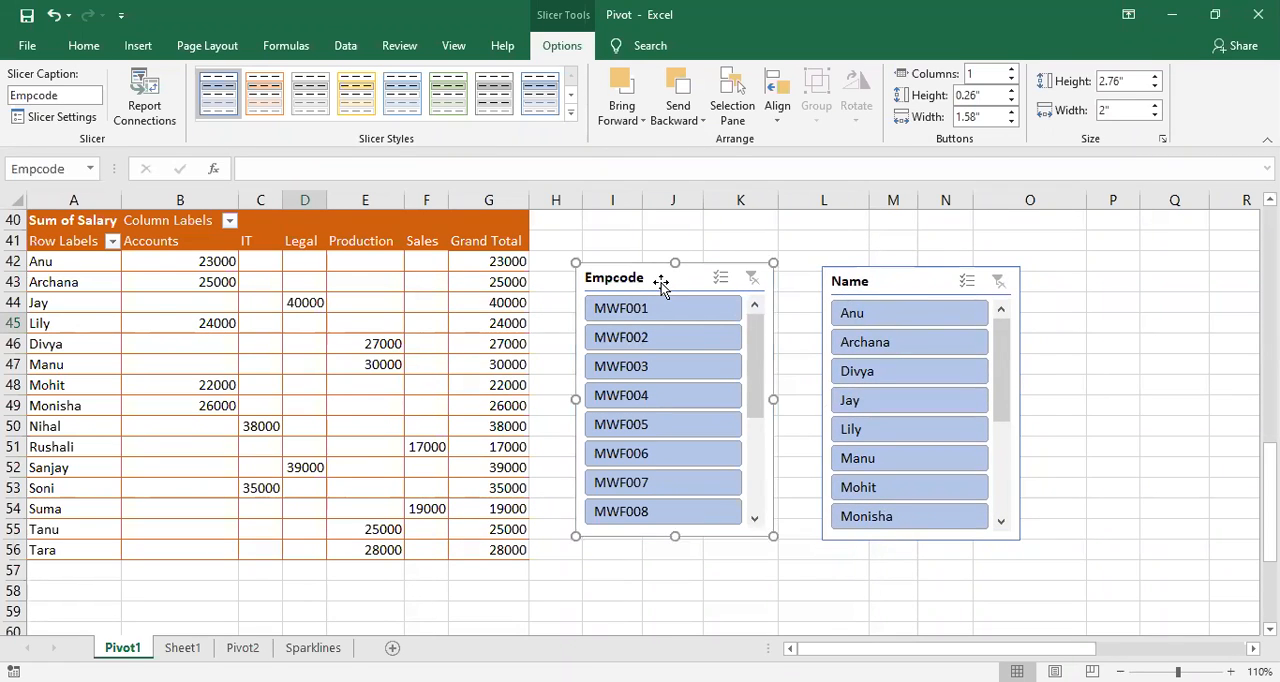
click(573, 116)
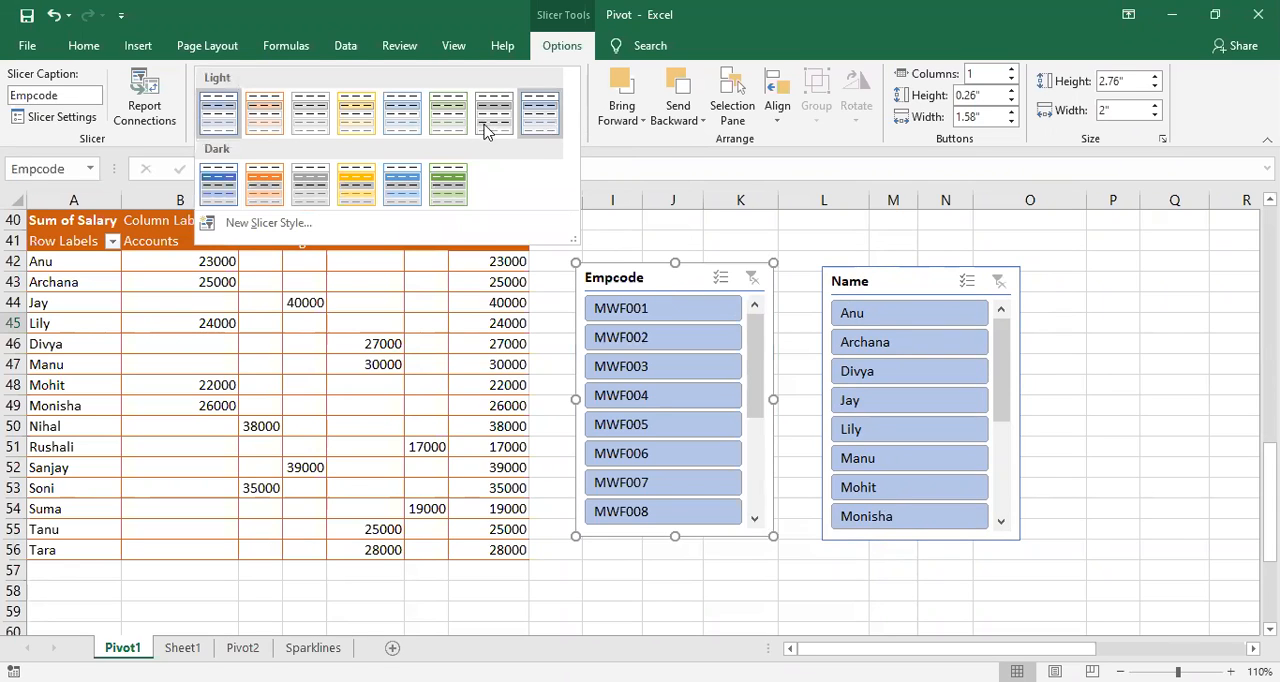
click(360, 192)
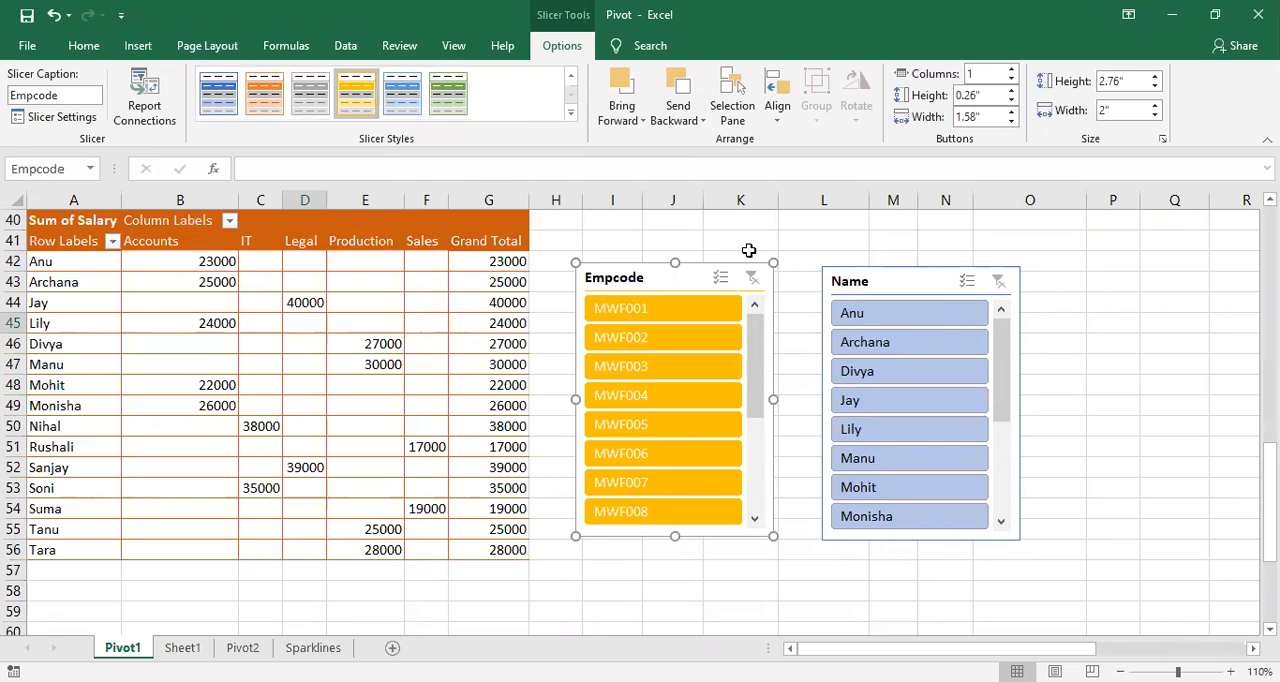
Step: Apply the White, Slicer Style Light 3 style to the Name slicer
click(865, 281)
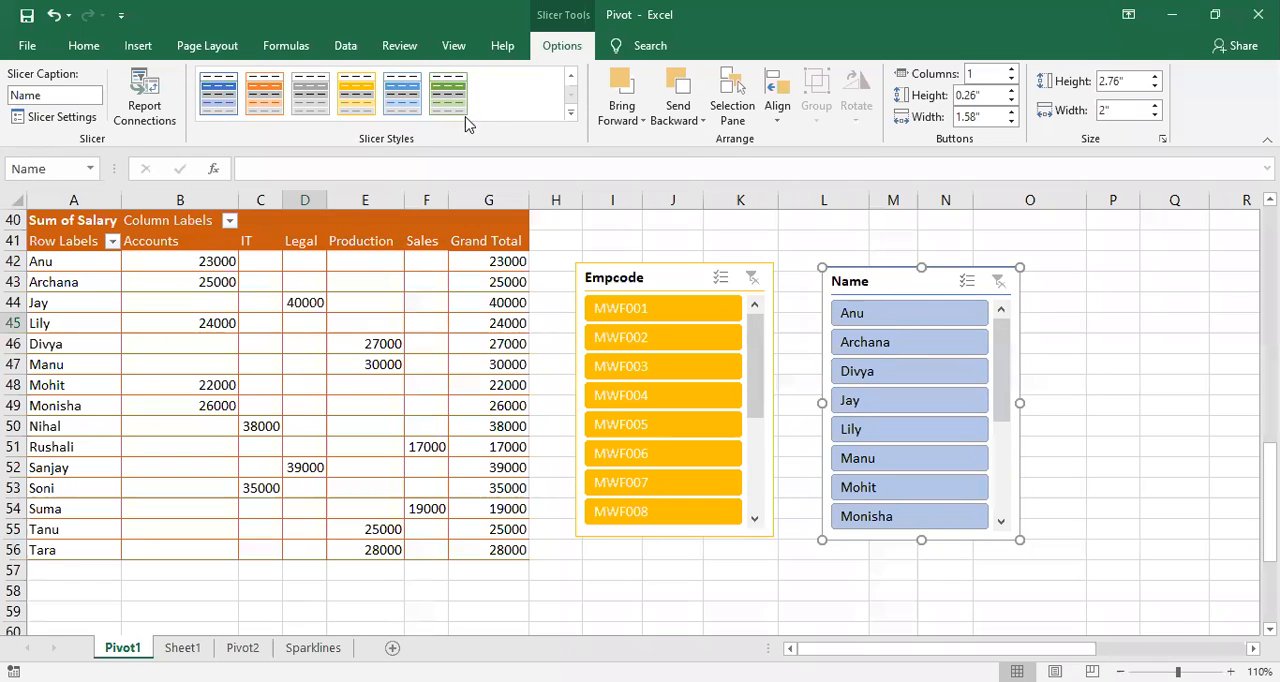
click(571, 114)
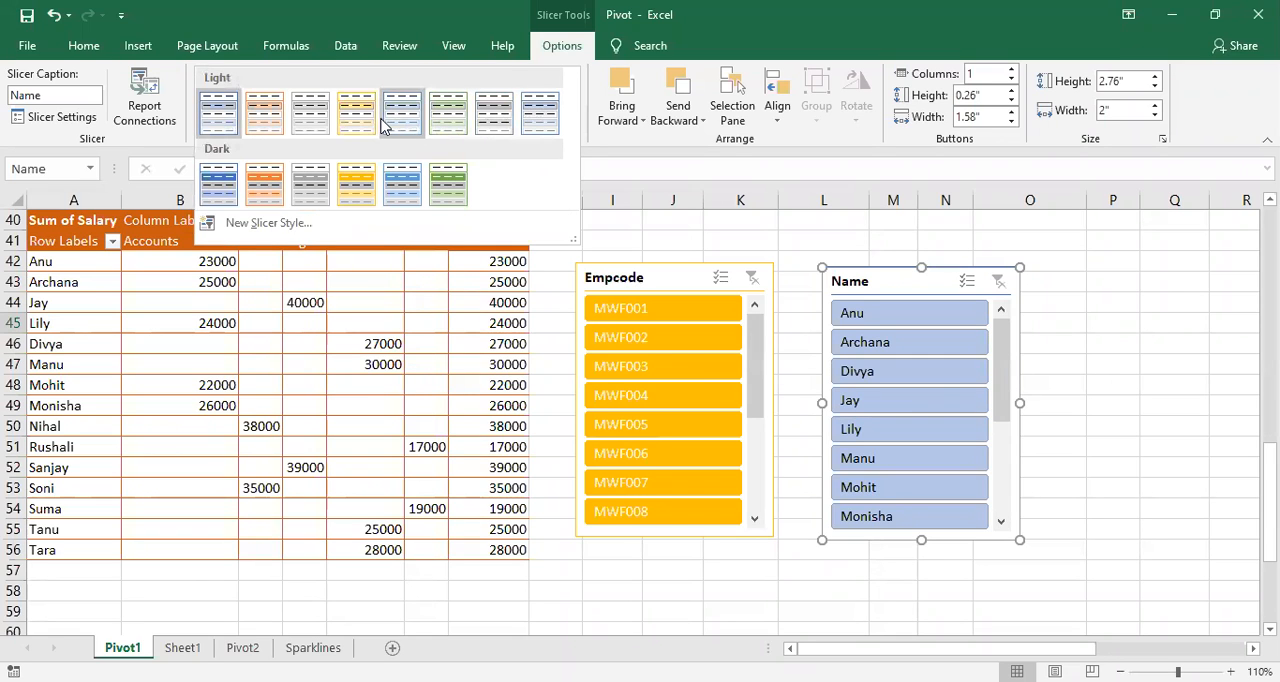
click(315, 122)
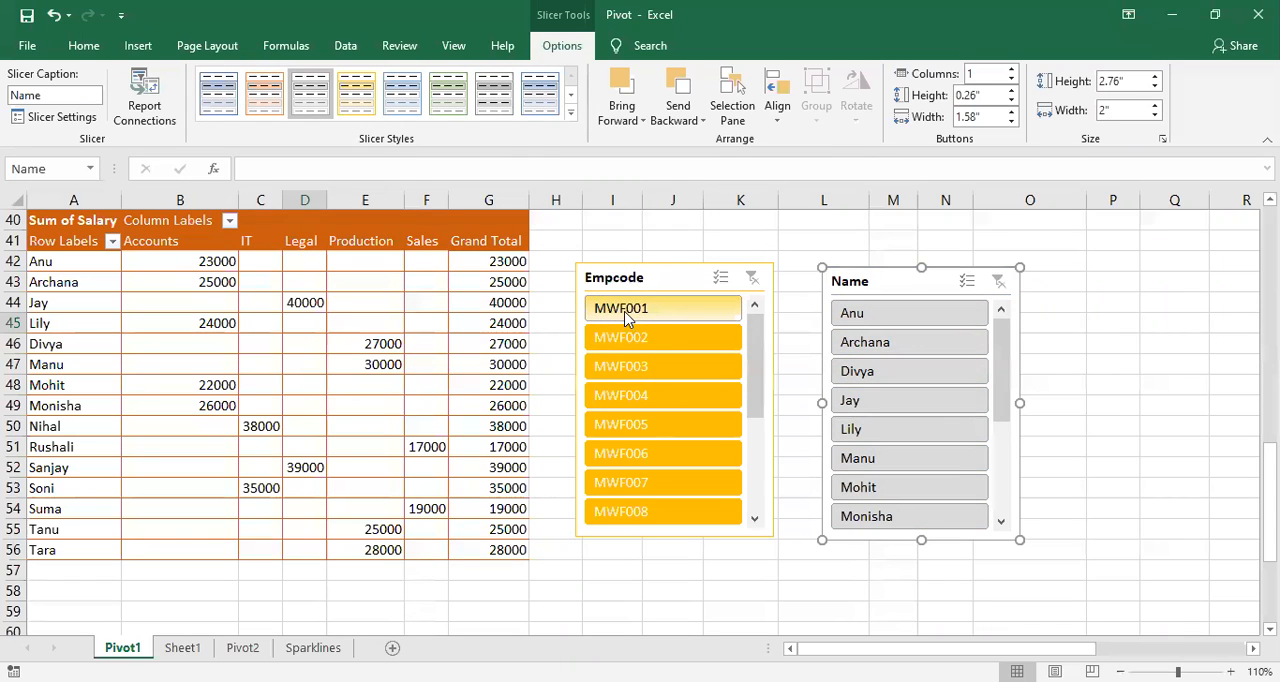
Step: Filter the PivotTable with the Empcode slicer to MWF005 and then MWF010, and clear the slicer filter
click(651, 427)
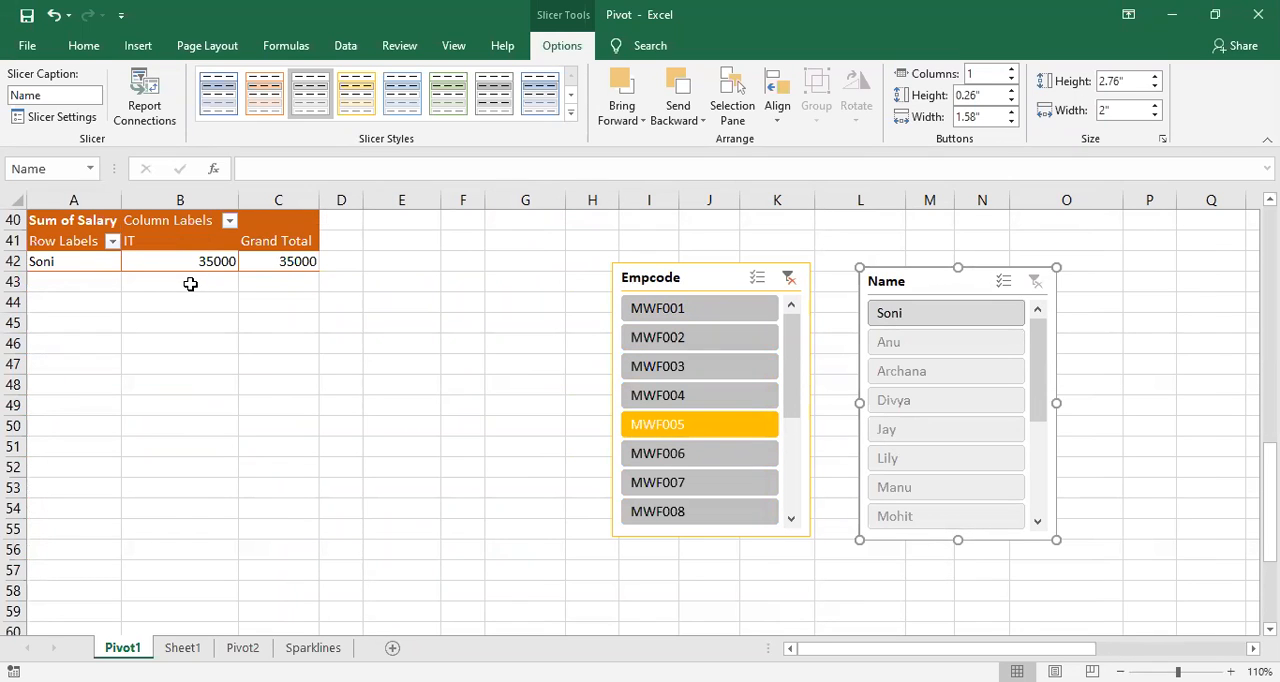
drag(796, 398, 771, 428)
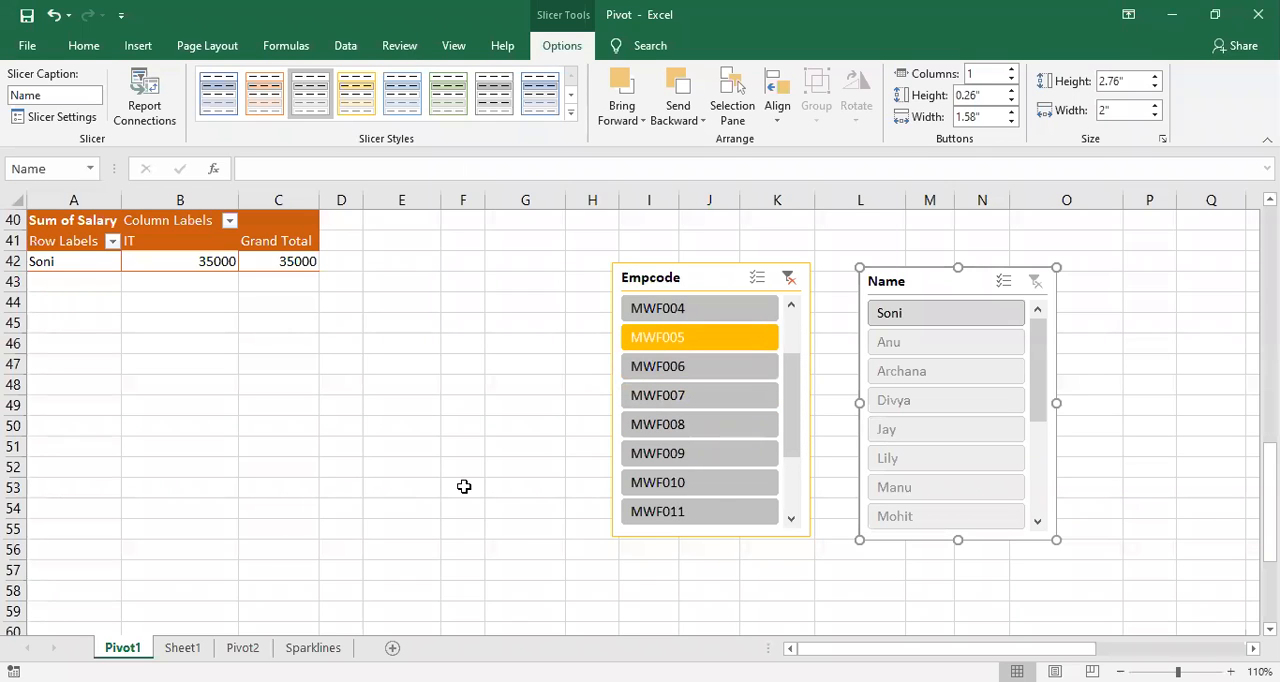
click(686, 487)
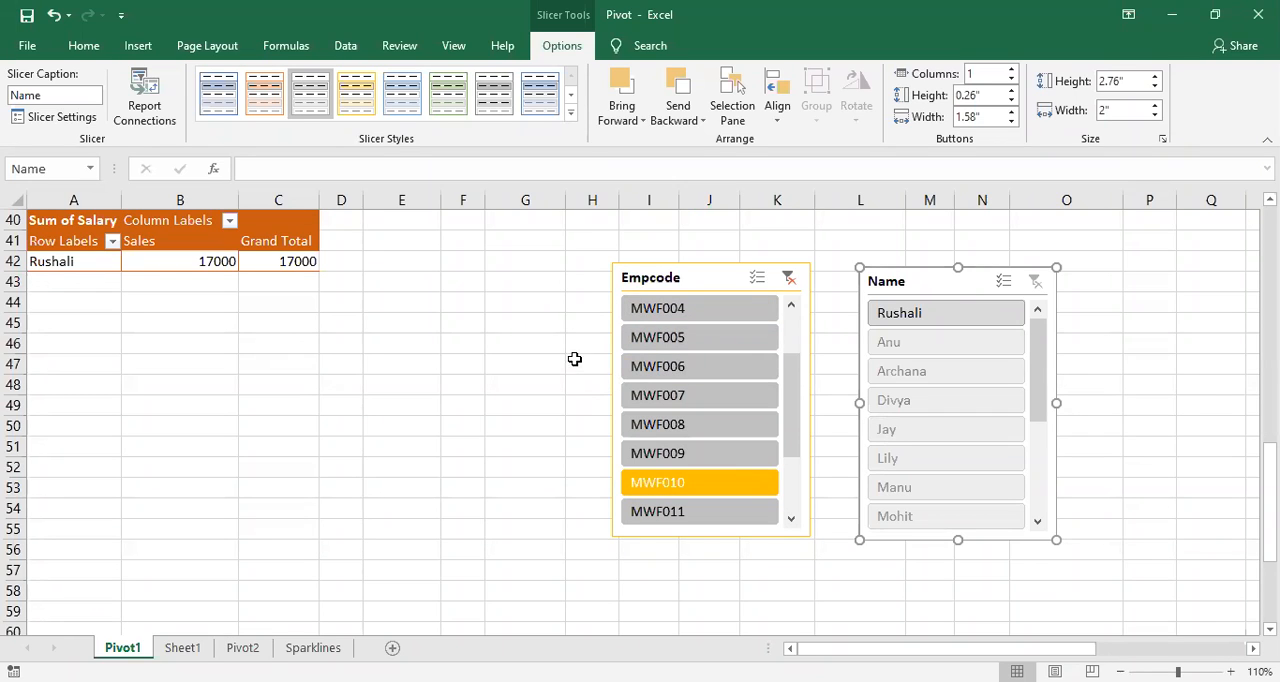
click(789, 279)
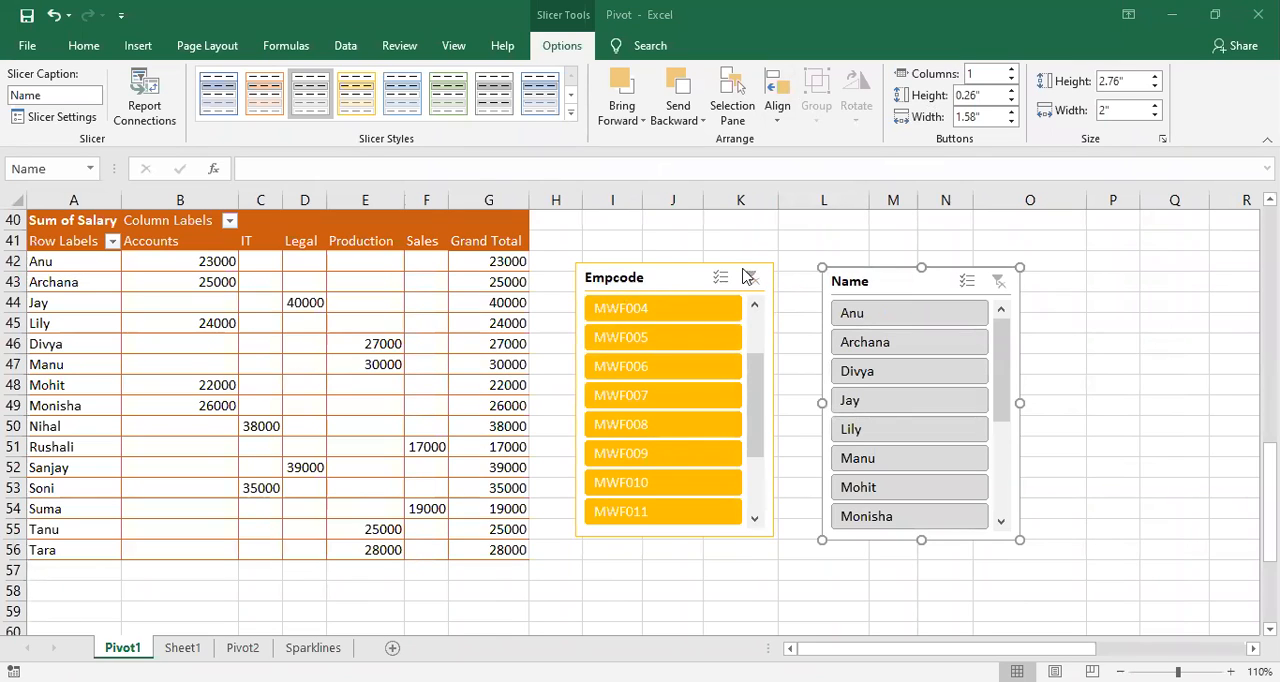
Step: Overlap the Empcode slicer on the Name slicer, send it backward and bring it forward, and move the Name slicer clear of it
drag(684, 280, 826, 287)
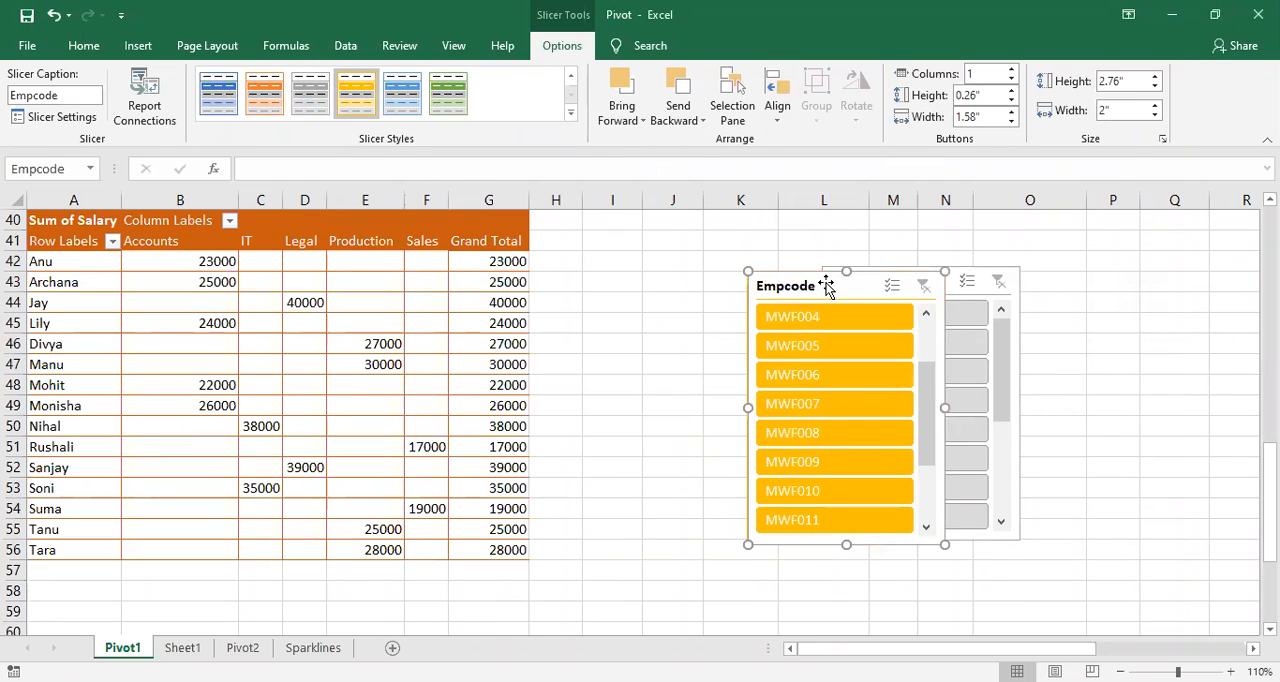
drag(826, 287, 764, 278)
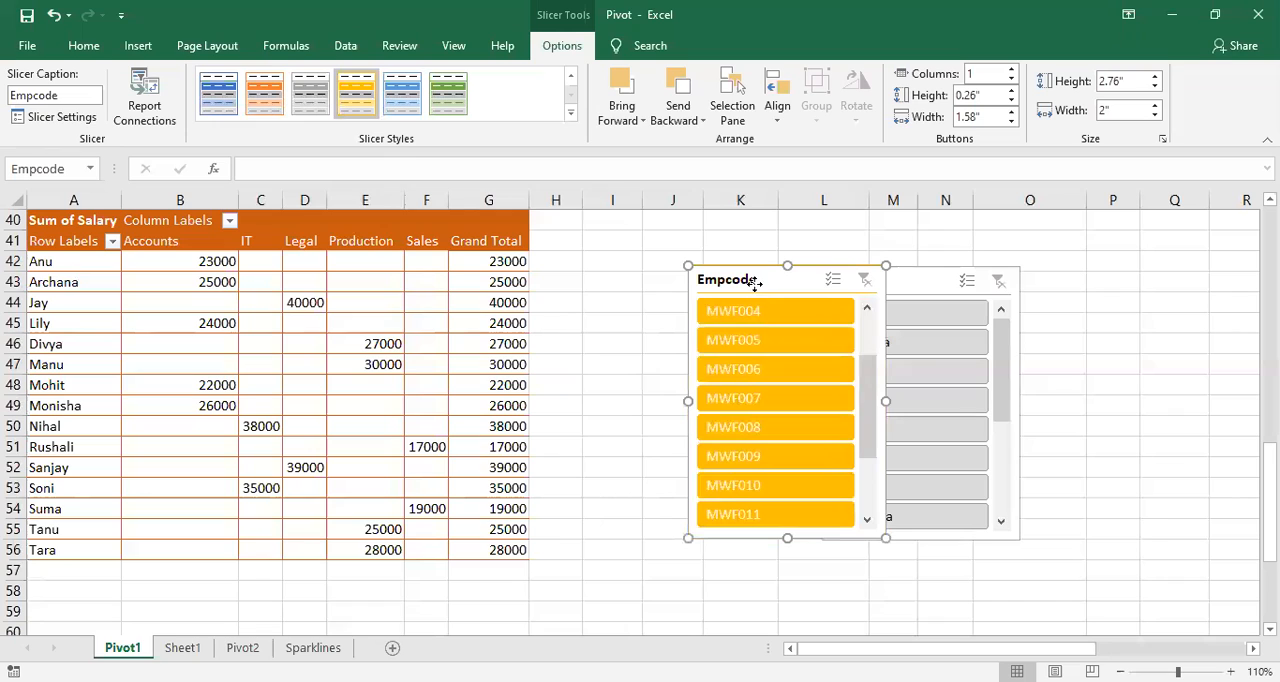
click(677, 90)
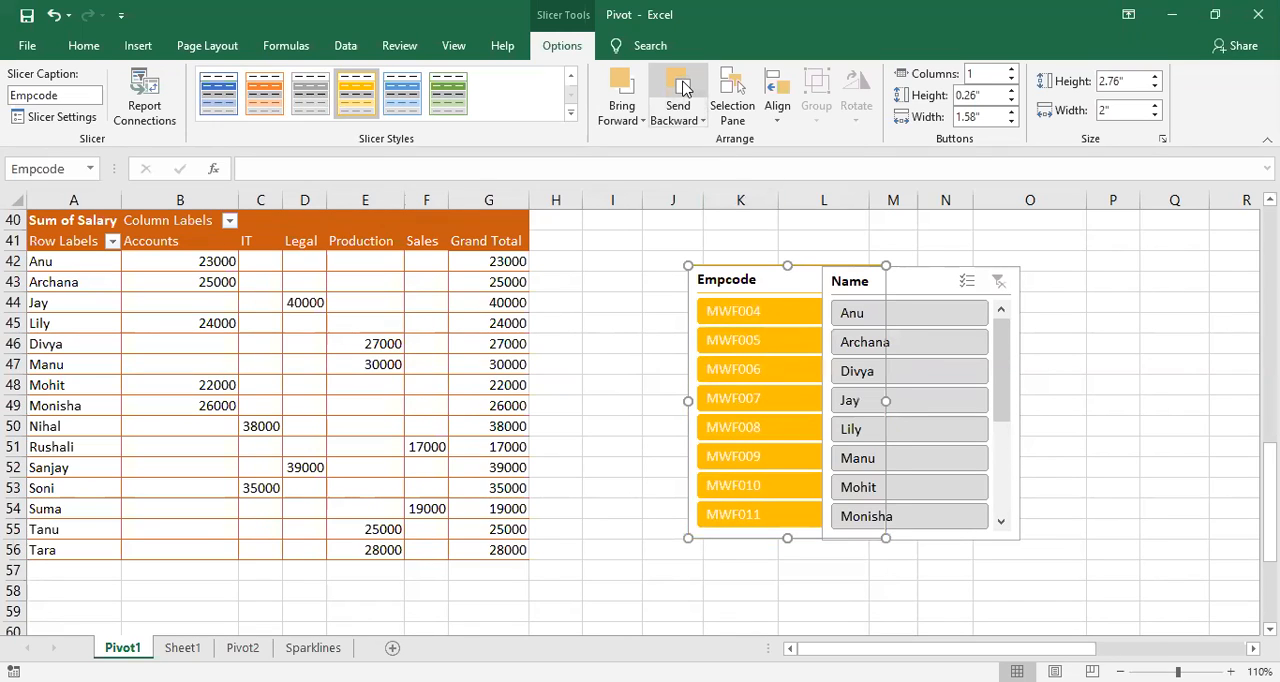
click(908, 285)
click(757, 287)
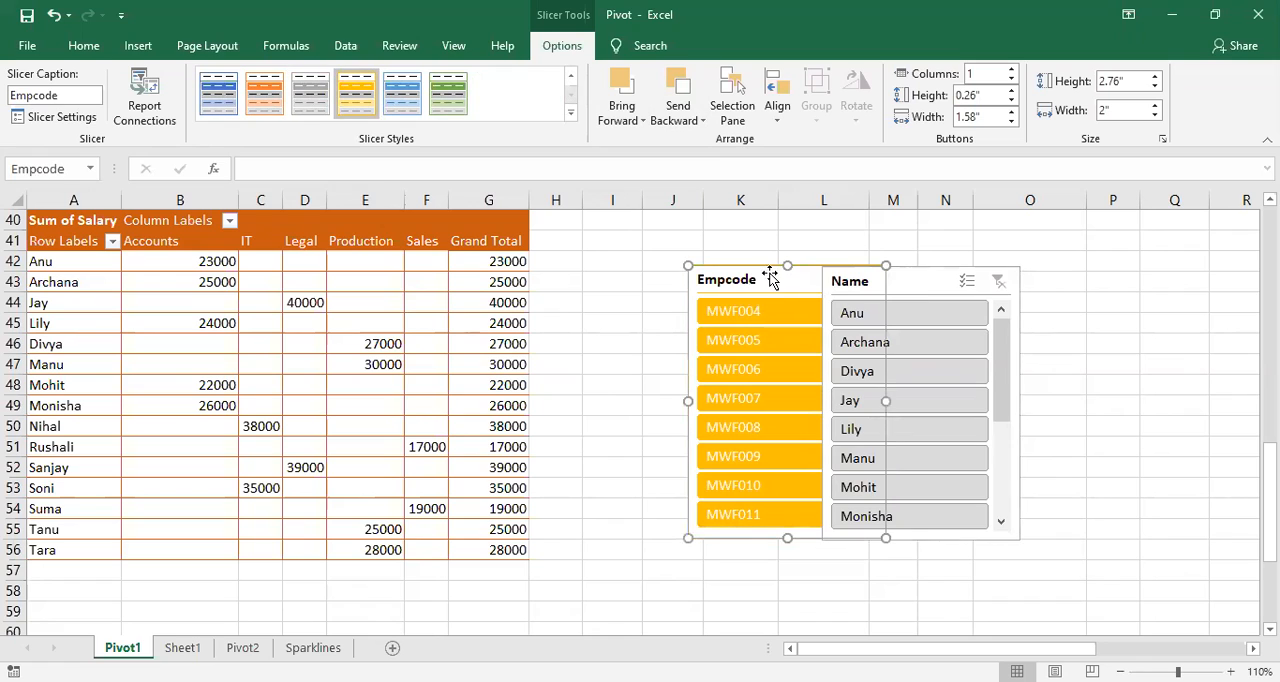
click(621, 92)
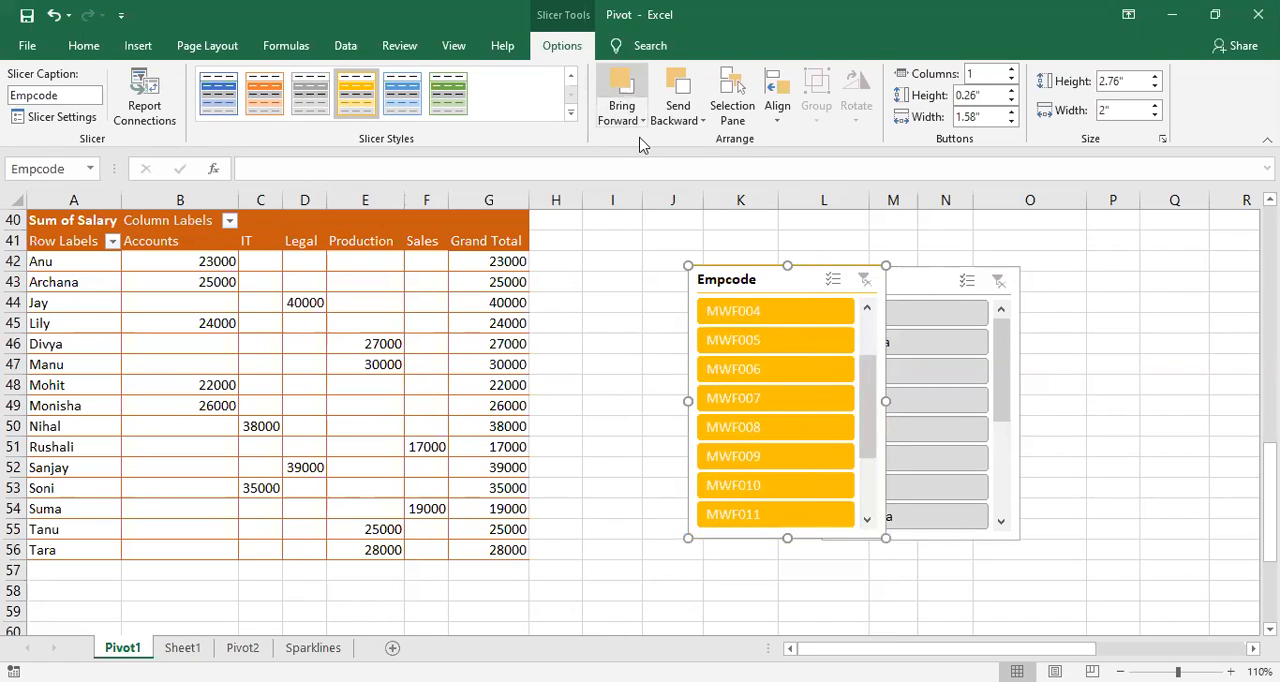
drag(913, 290, 1023, 280)
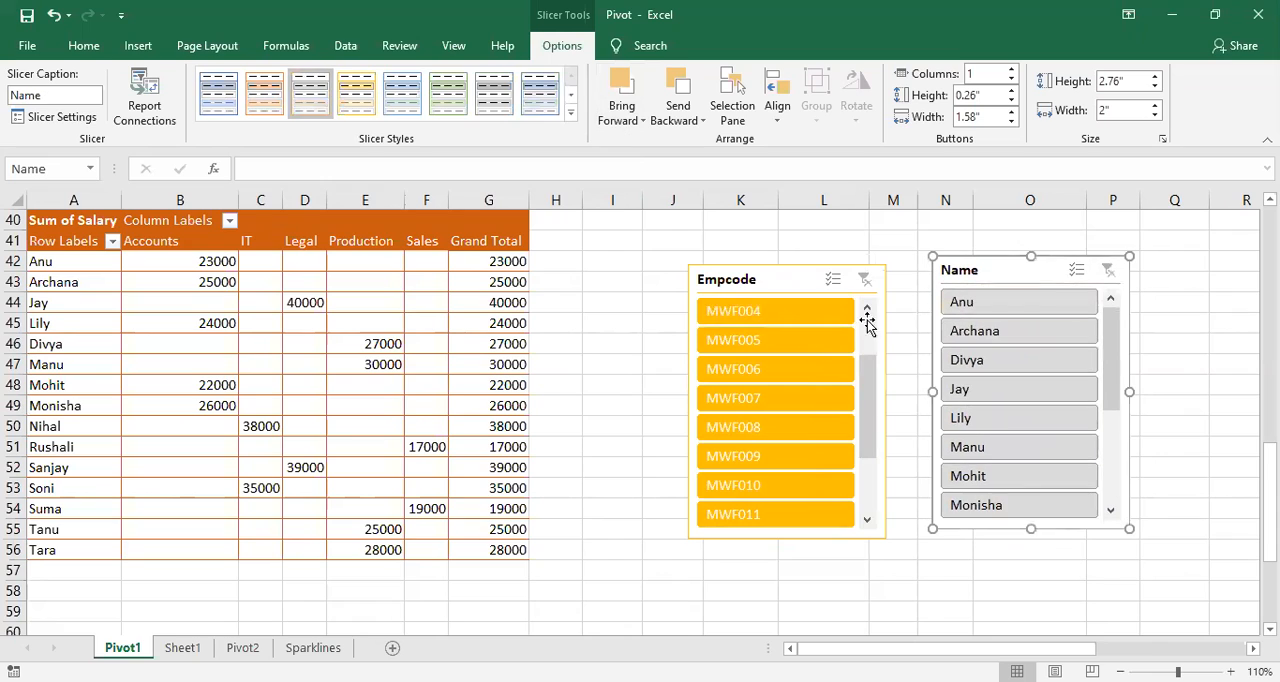
Step: Remove both the Empcode and Name slicers from the Pivot1 sheet
click(736, 285)
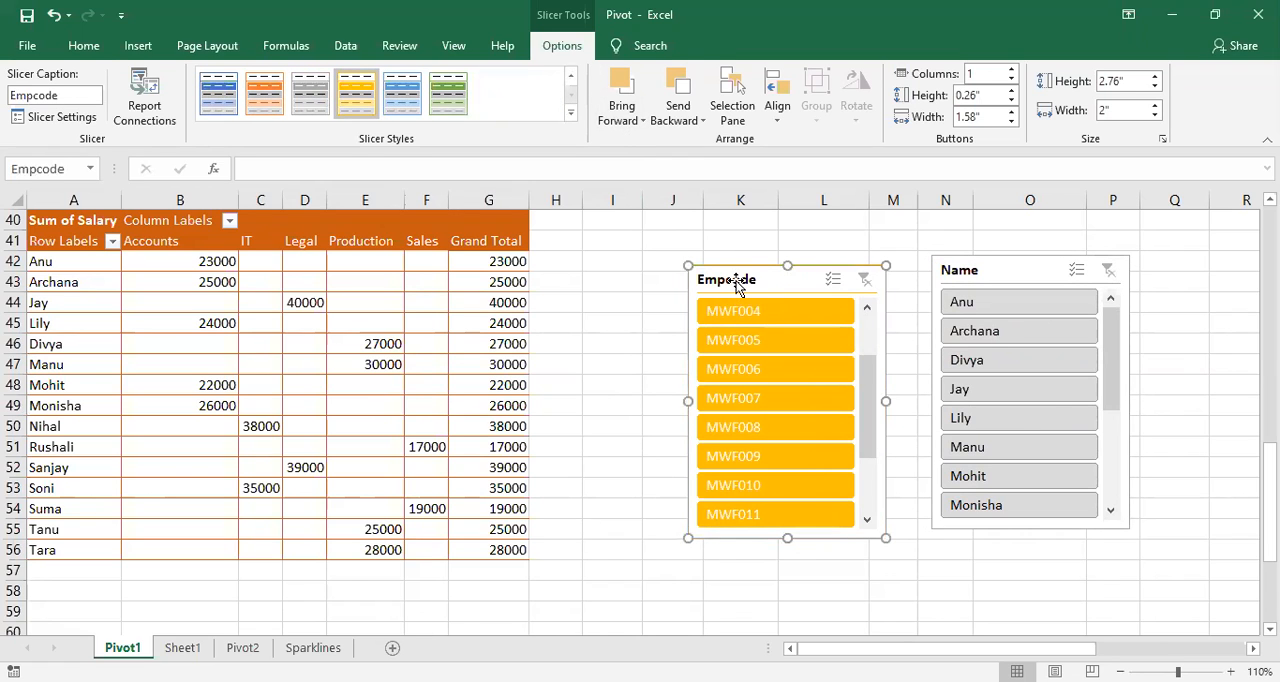
key(Delete)
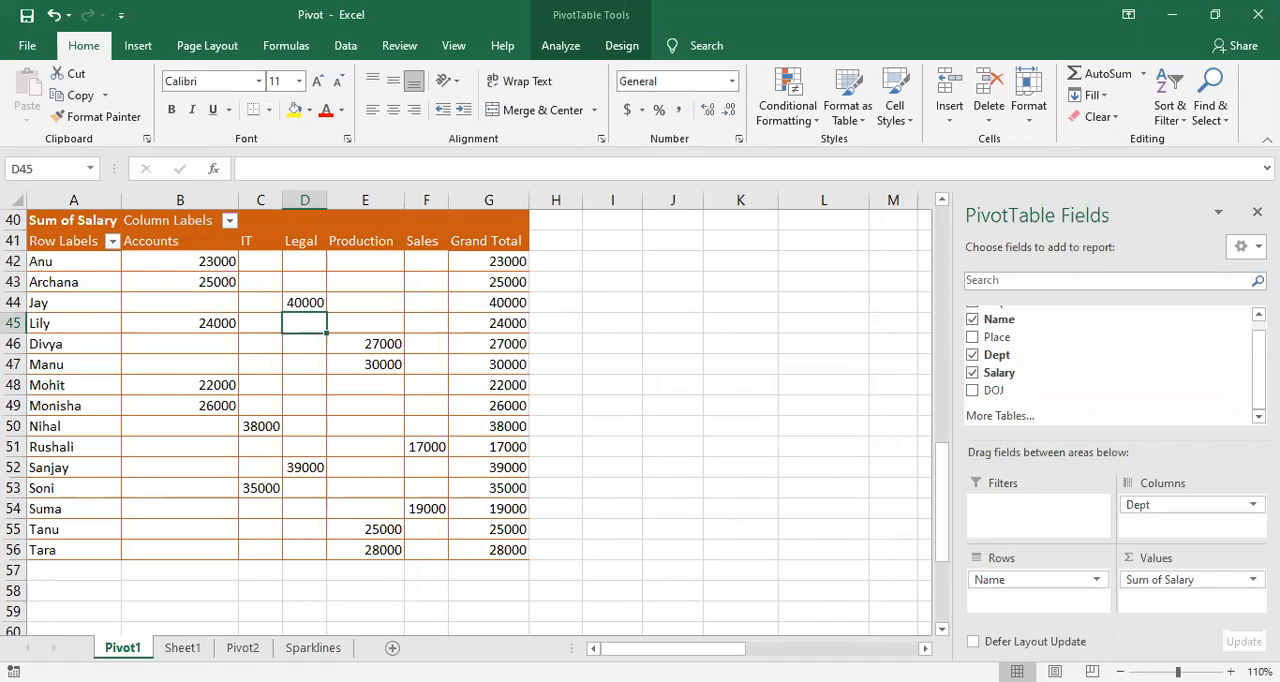
scroll(617, 409, right, 4)
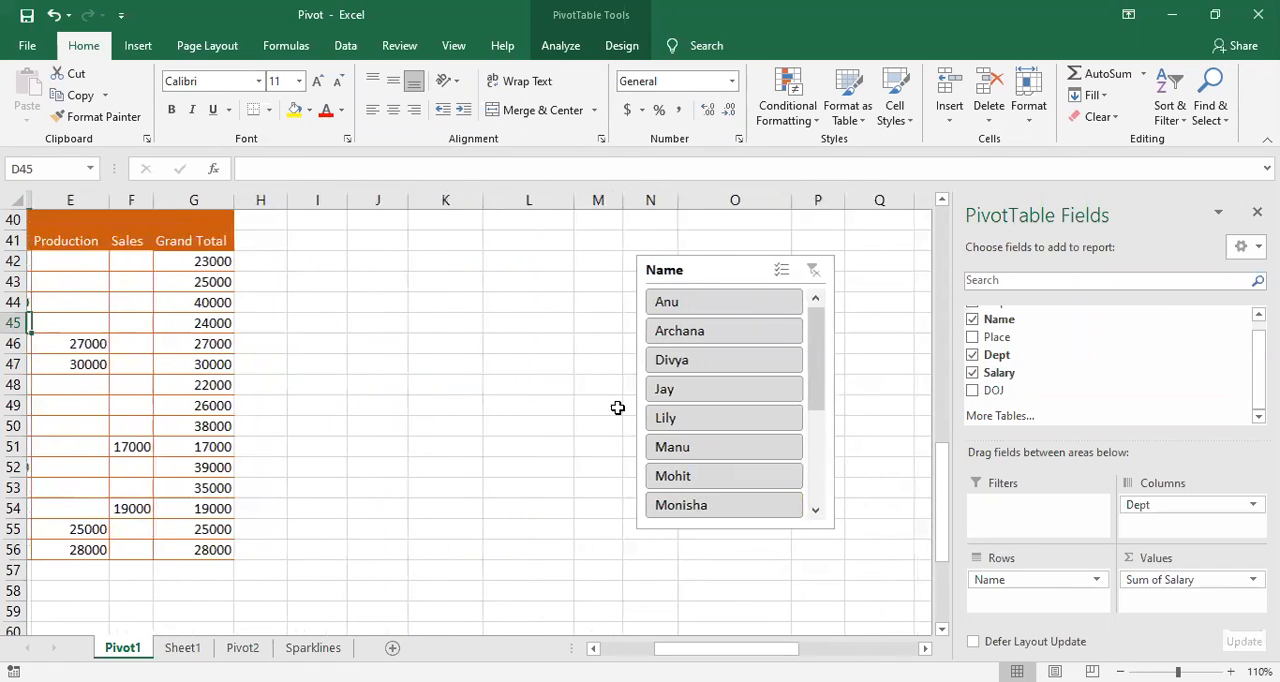
click(684, 277)
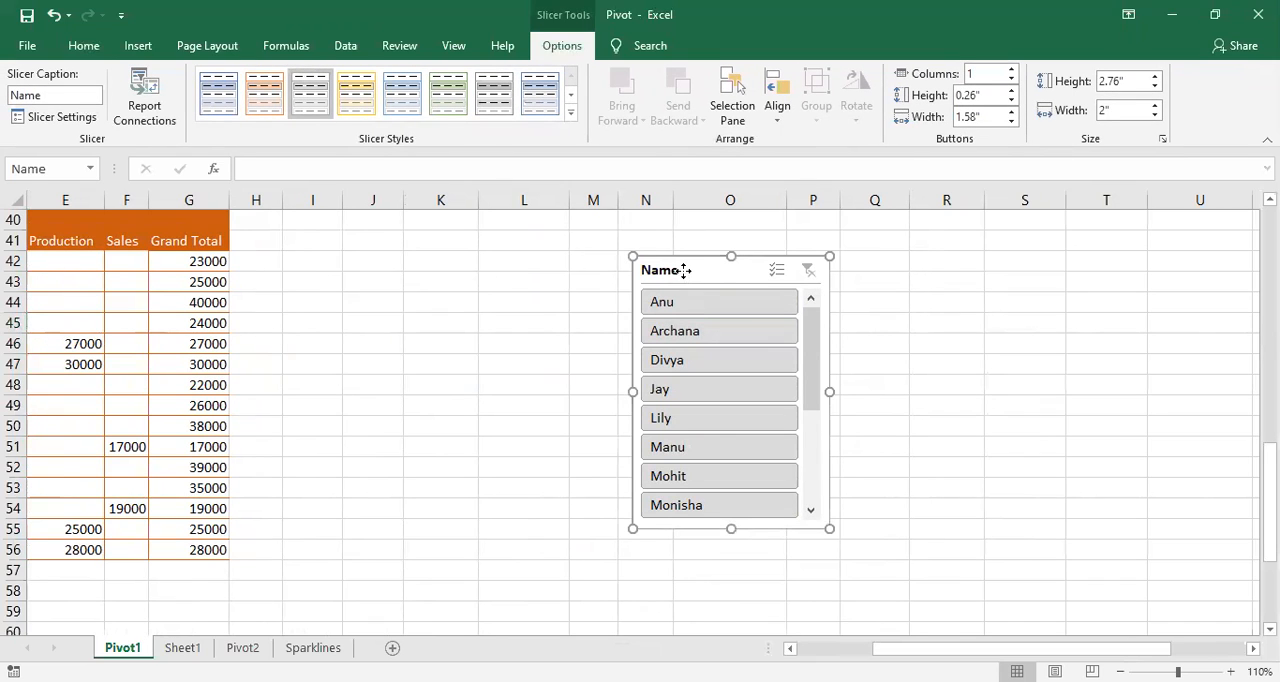
right_click(685, 271)
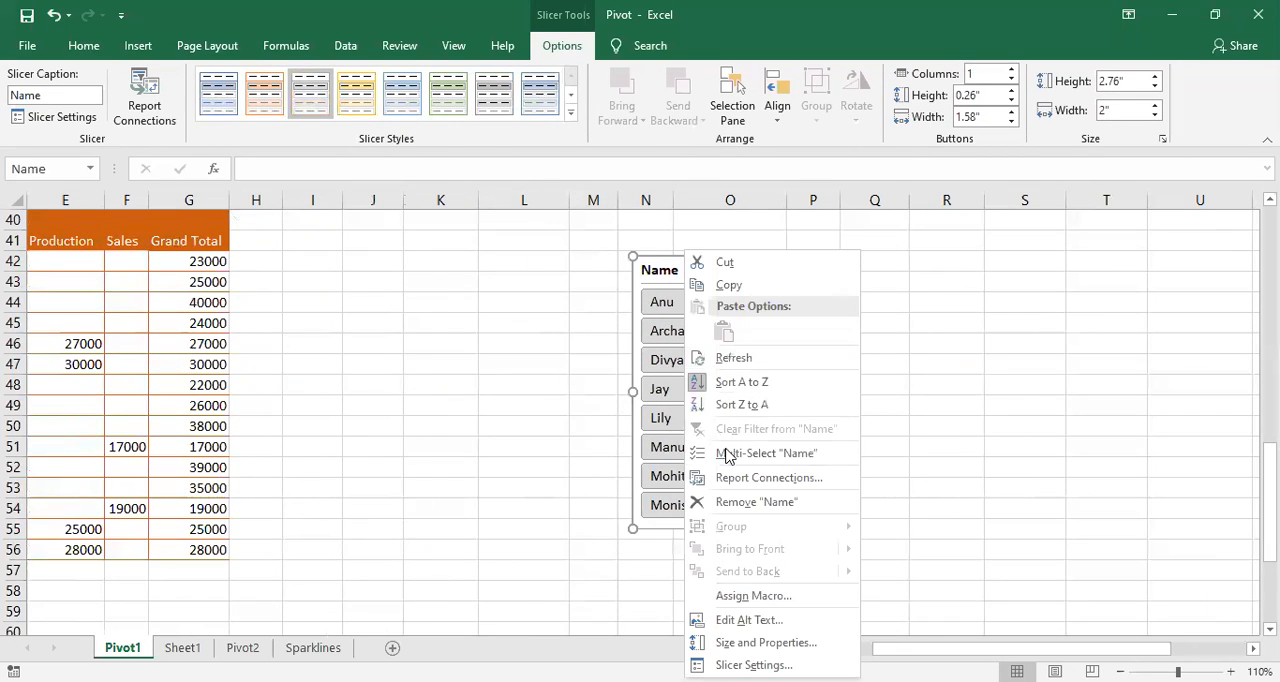
click(742, 502)
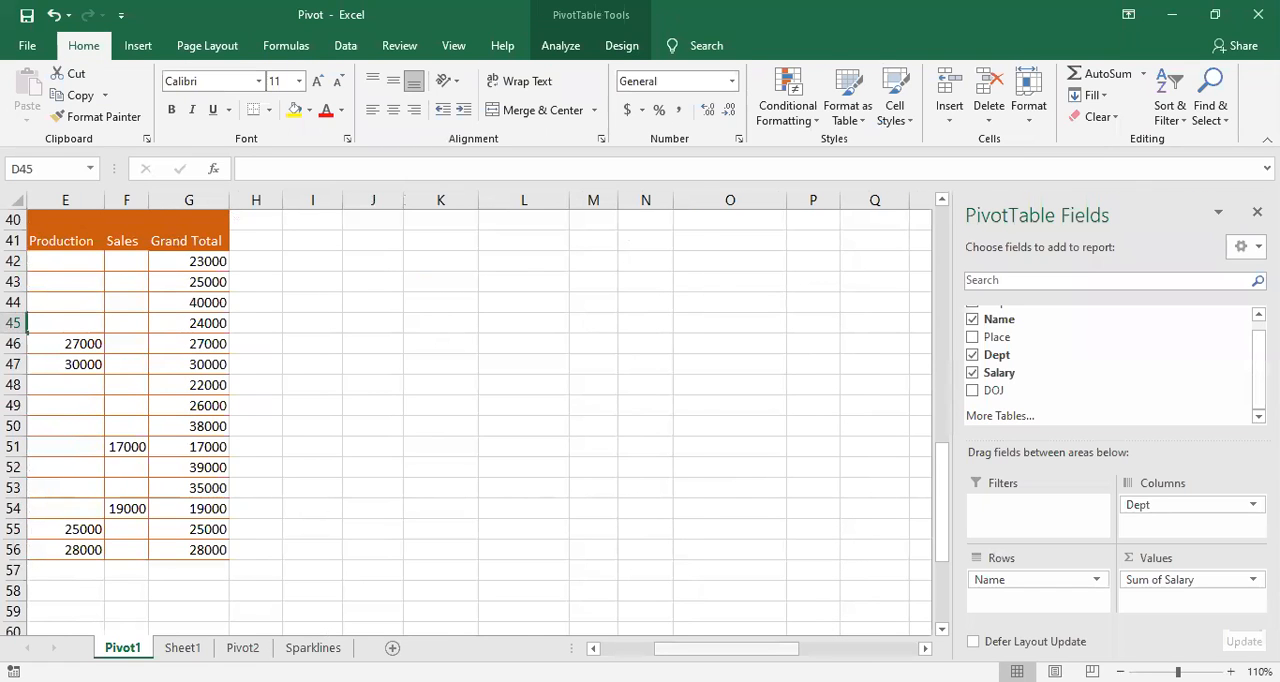
click(422, 426)
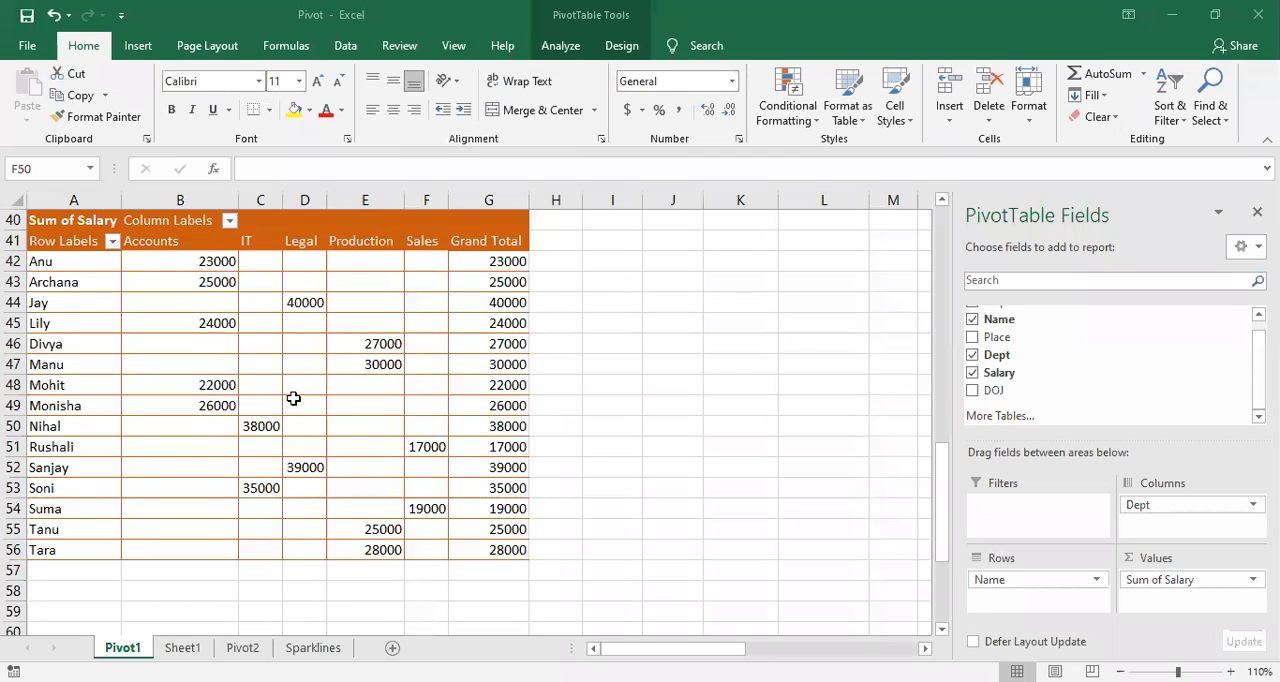
mouse_move(316, 406)
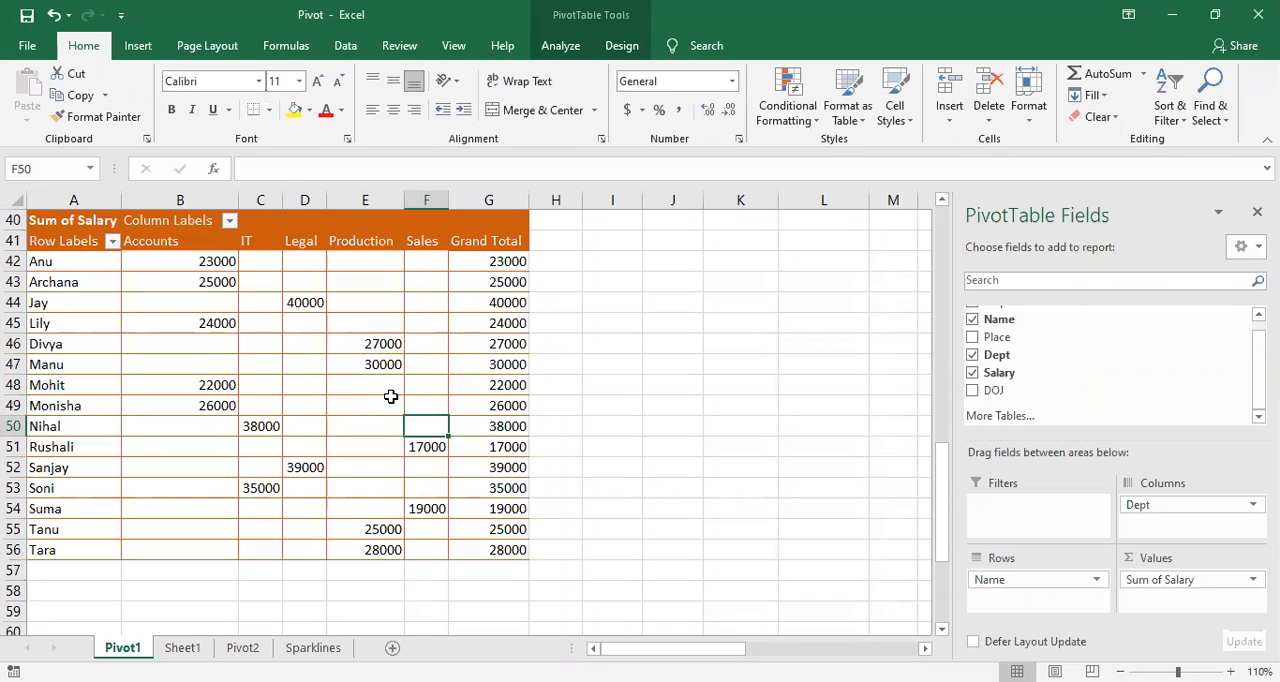
mouse_move(391, 397)
click(322, 364)
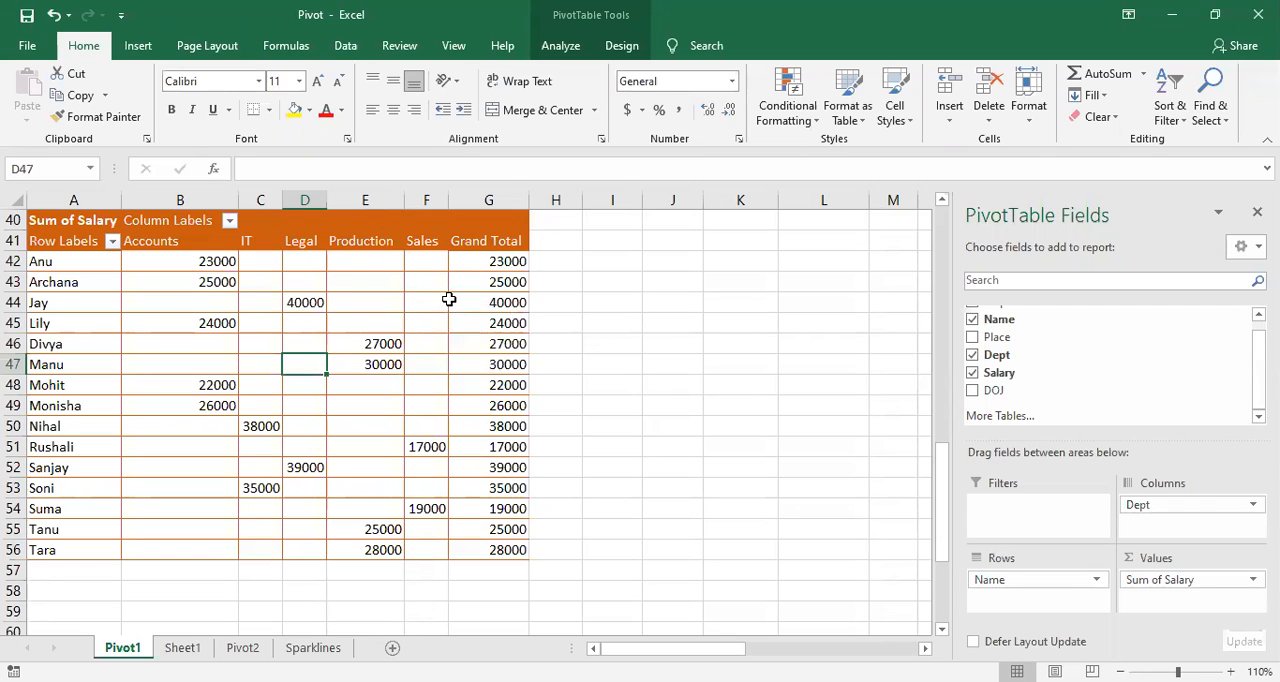
mouse_move(382, 343)
click(462, 404)
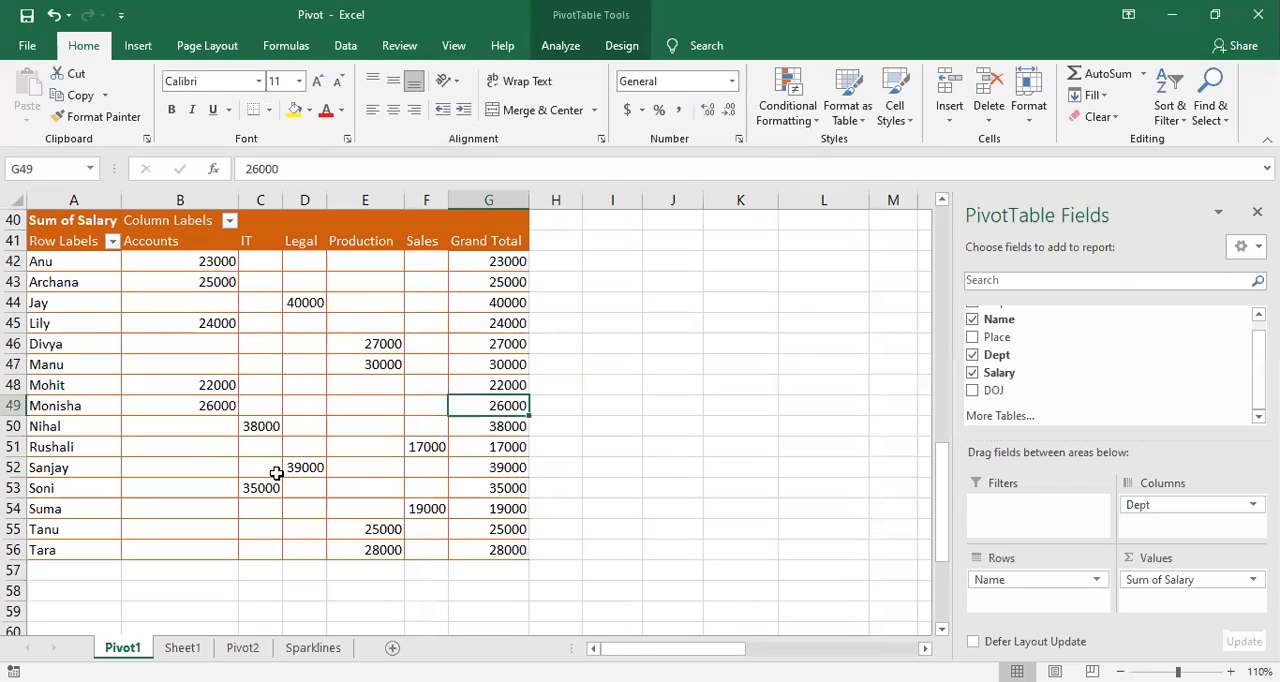
Step: Autofit the DOJ, Salary, Dept and Place columns of the source data so their entries can be read in full
mouse_move(276, 471)
scroll(330, 467, up, 13)
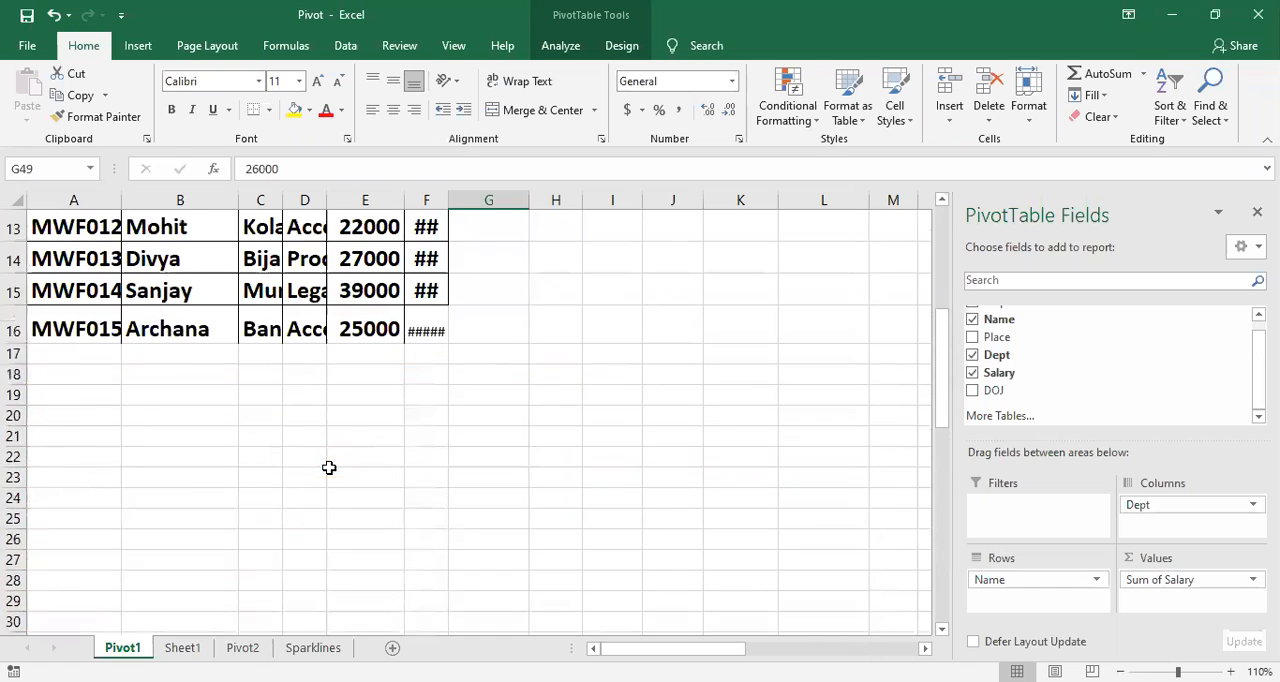
double_click(449, 200)
double_click(405, 200)
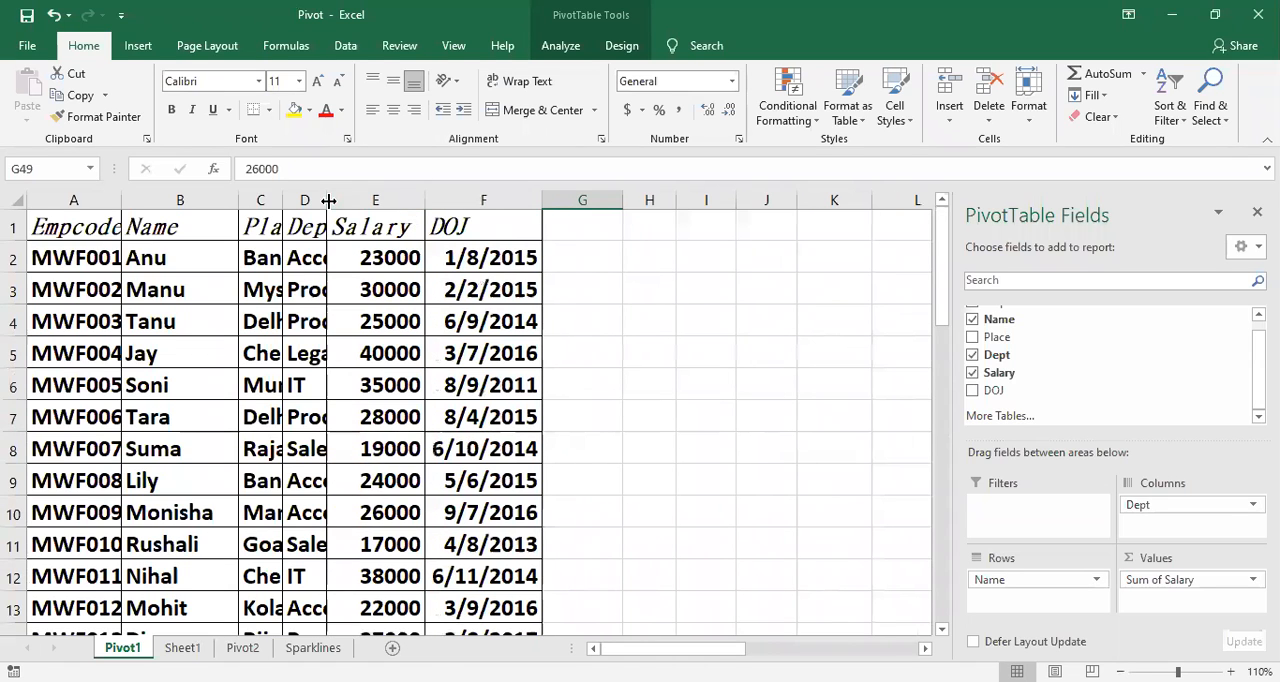
double_click(328, 200)
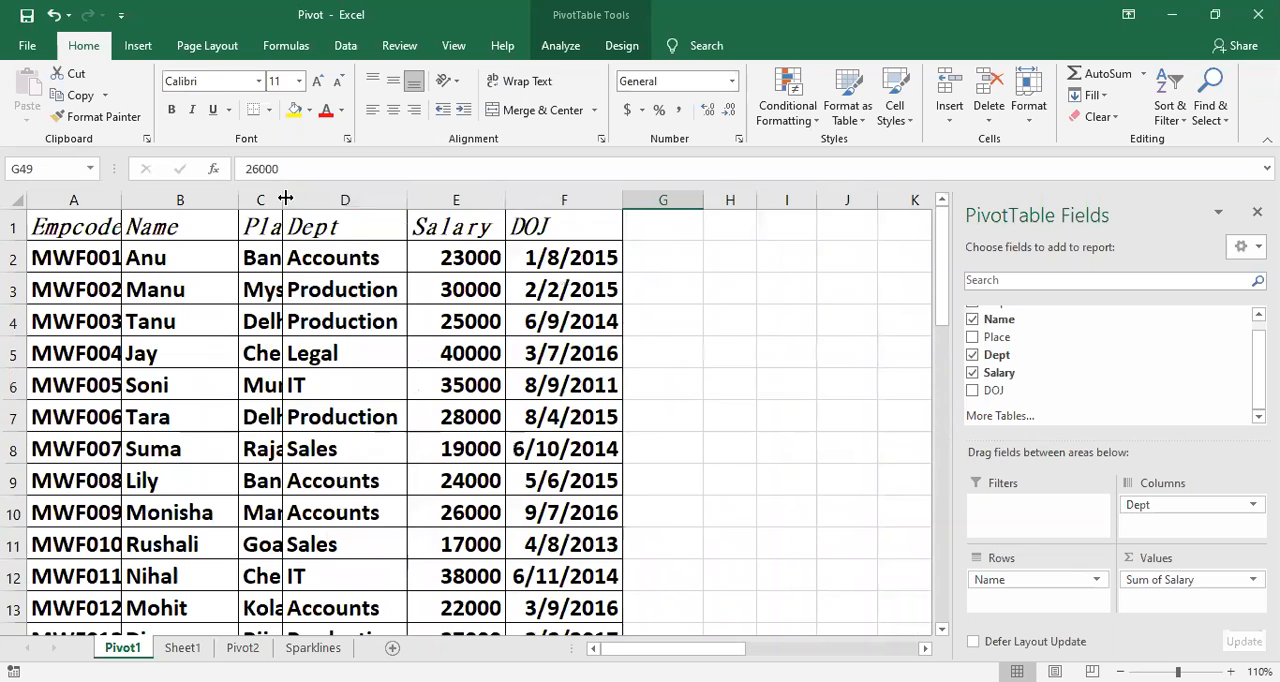
double_click(285, 200)
scroll(507, 325, down, 1)
scroll(507, 325, down, 3)
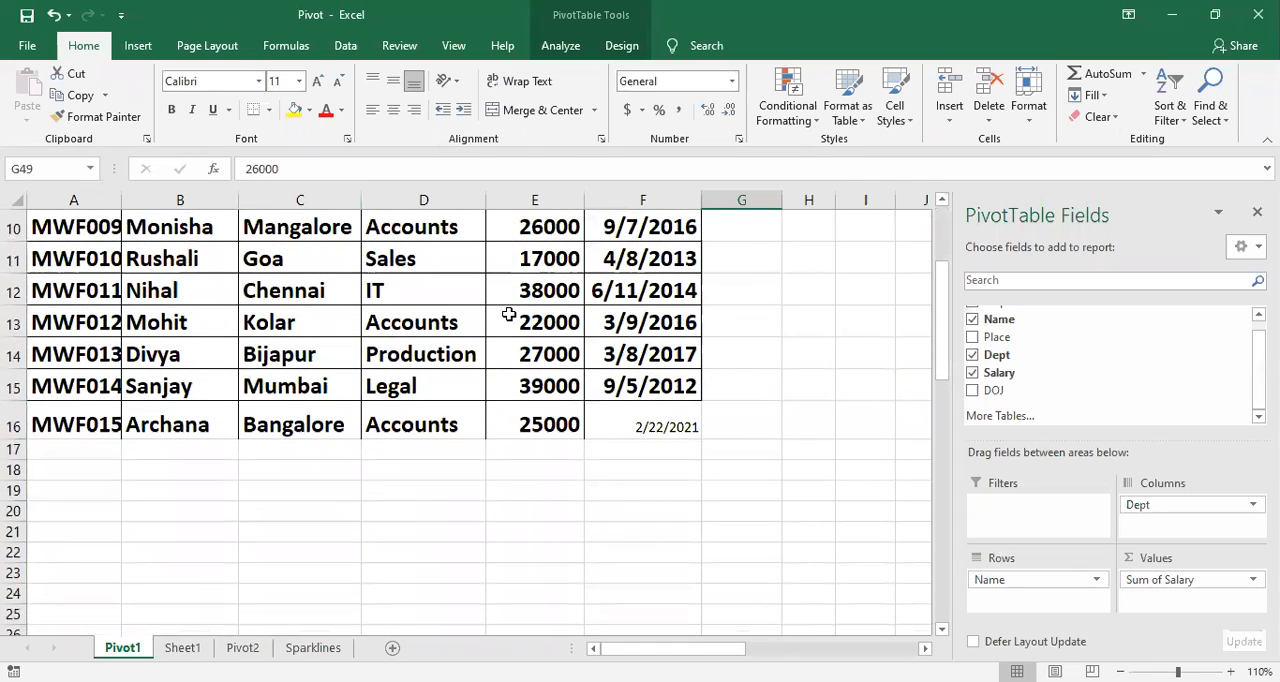
scroll(505, 330, up, 3)
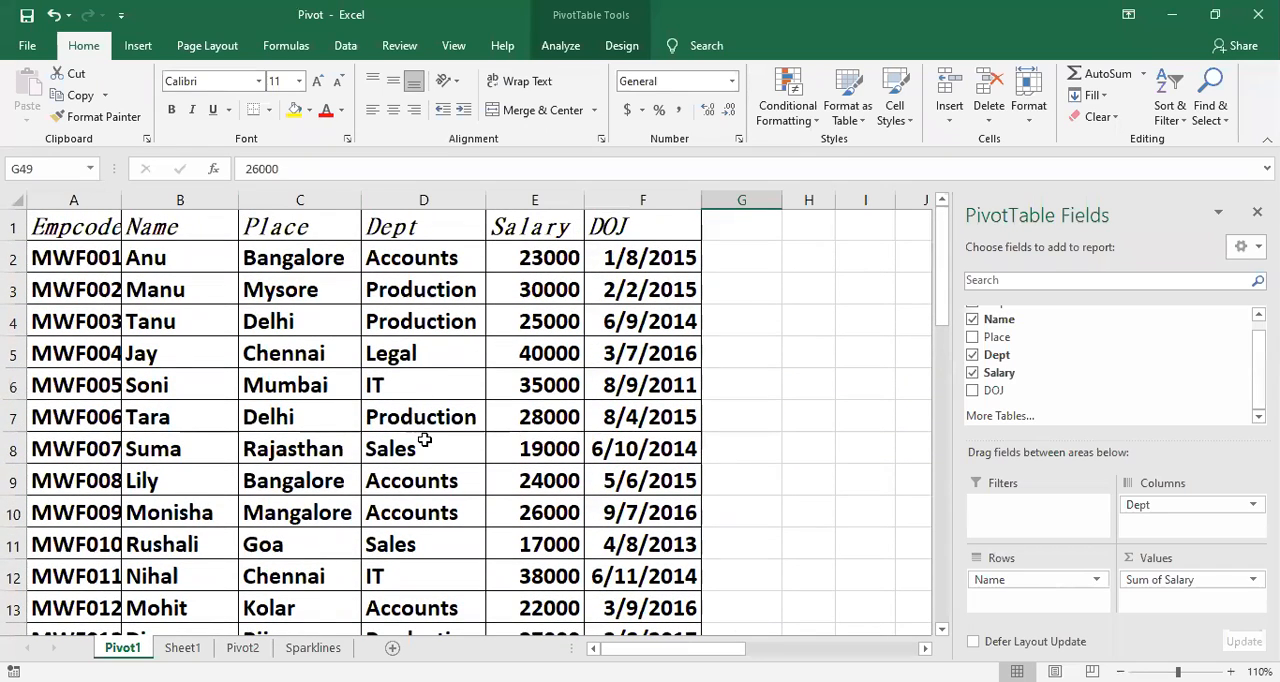
Step: Insert a timeline for the PivotTable's DOJ field and place it beside the table, starting around column K
scroll(424, 440, down, 8)
scroll(424, 440, down, 4)
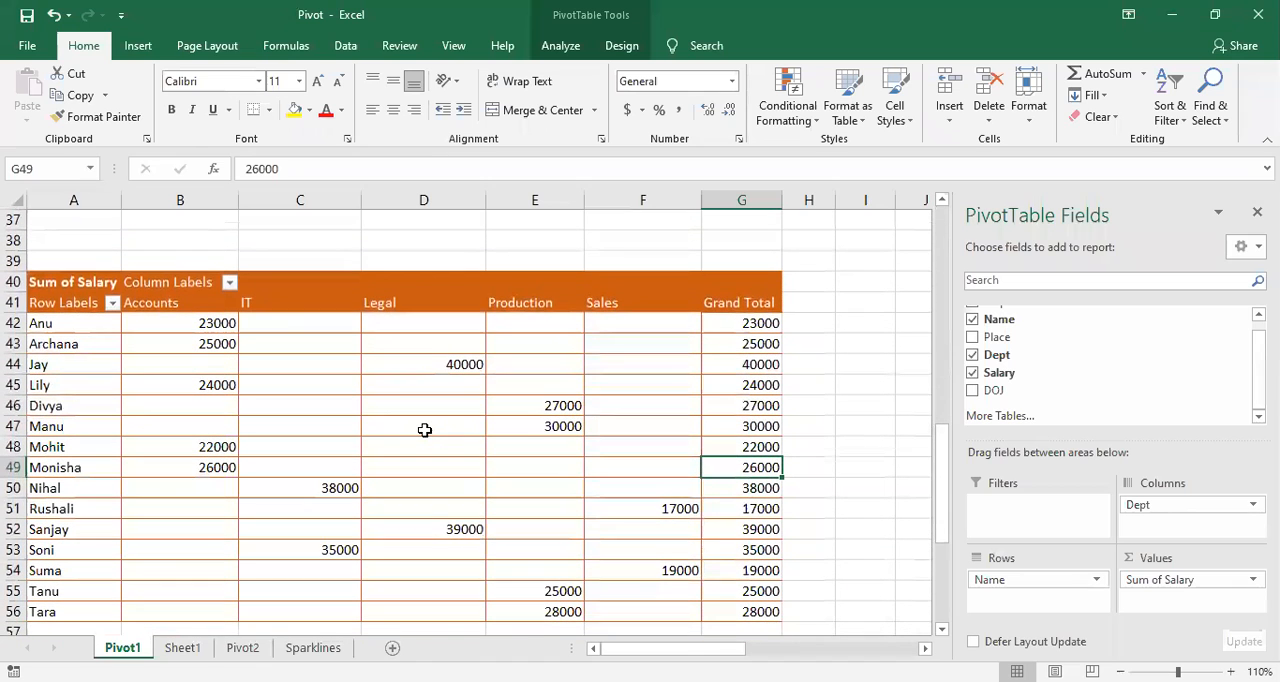
click(424, 430)
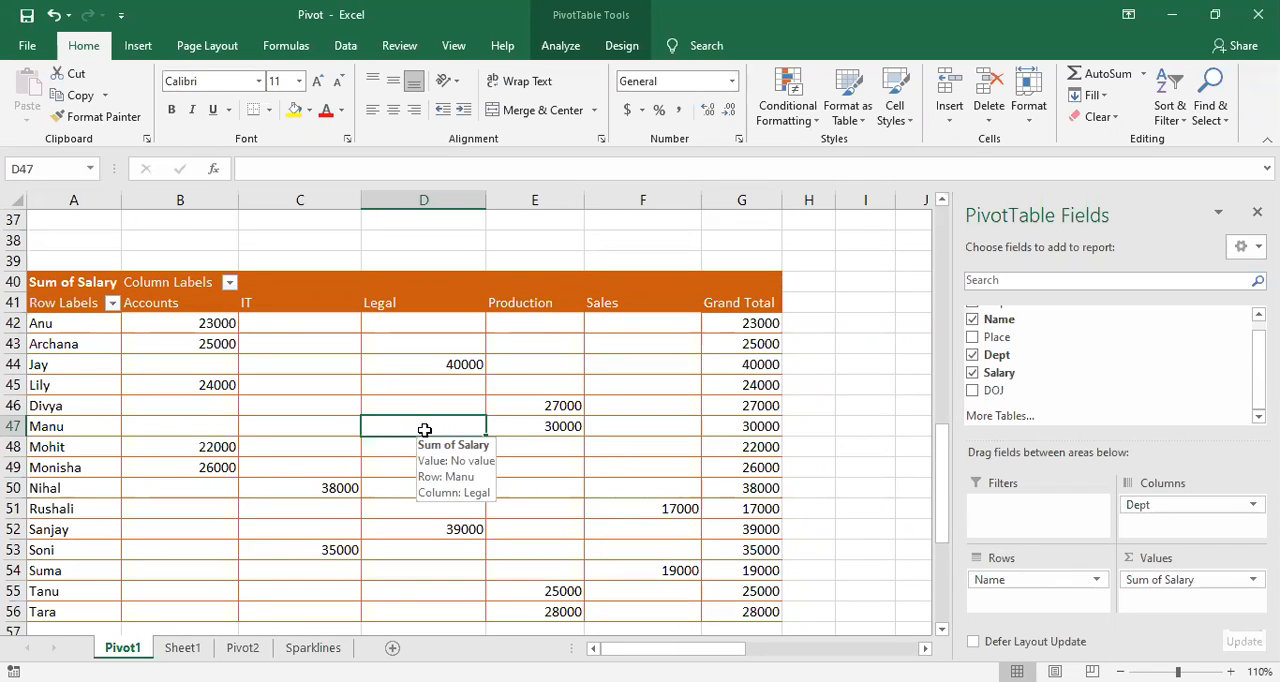
click(558, 47)
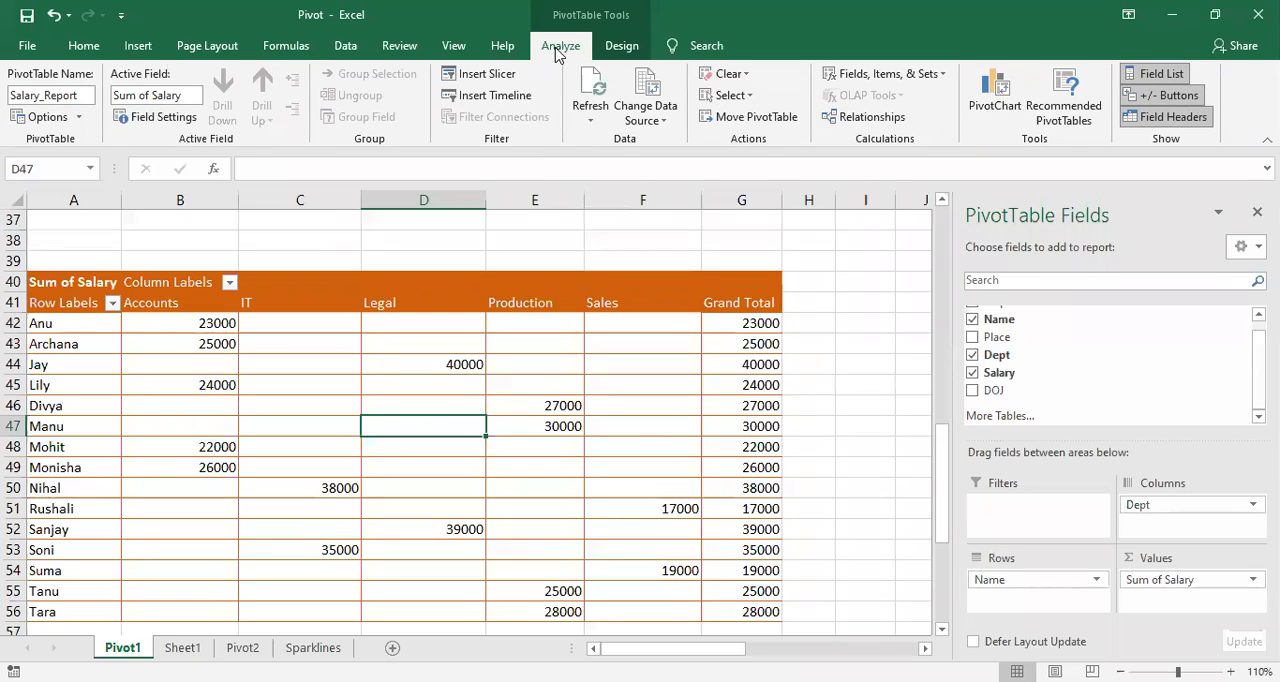
click(509, 97)
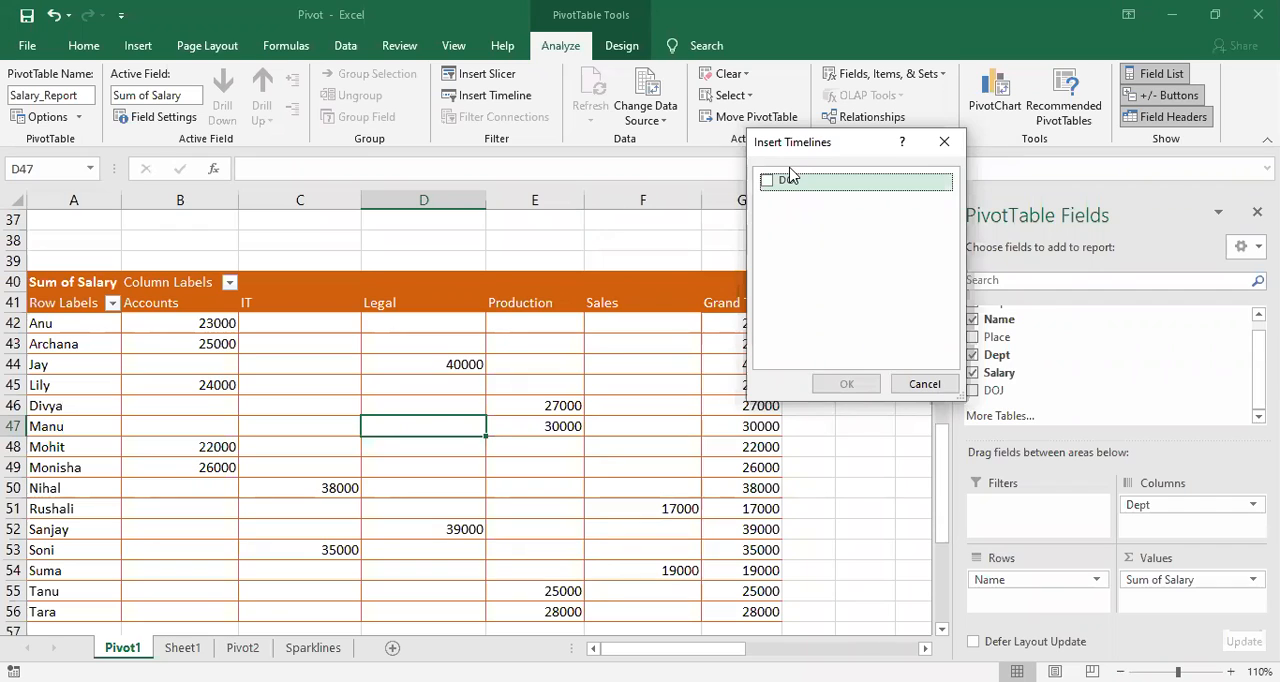
click(768, 186)
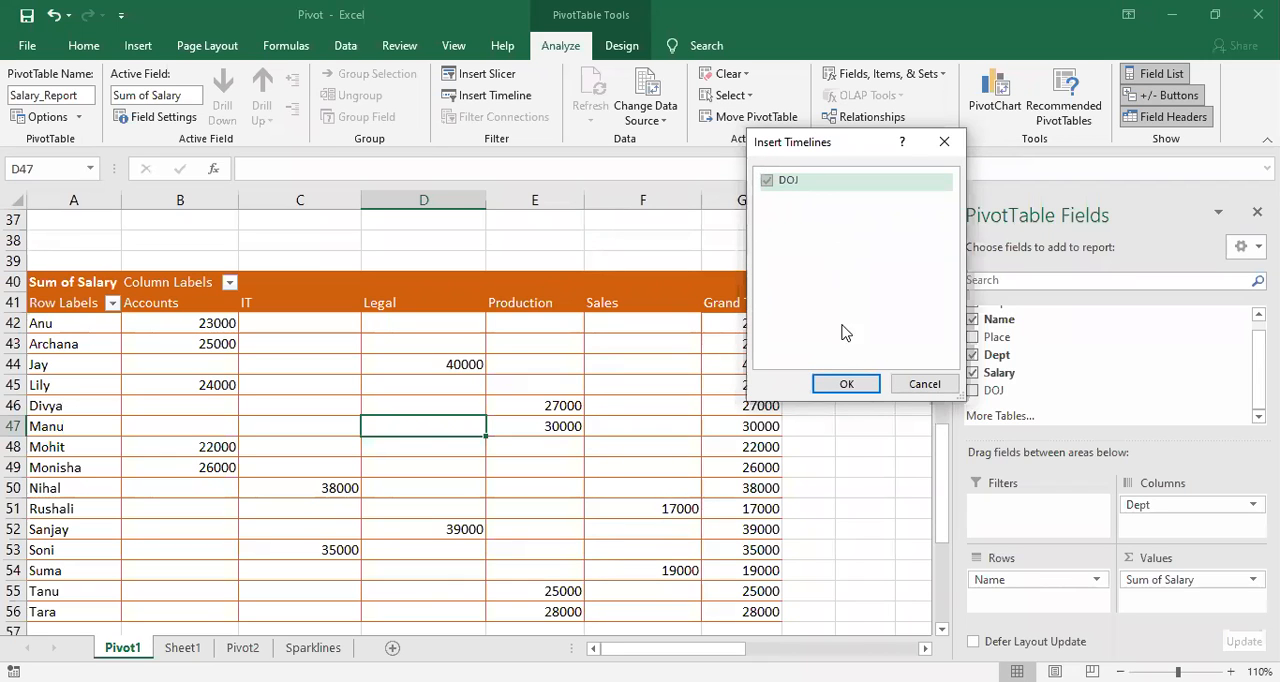
click(840, 385)
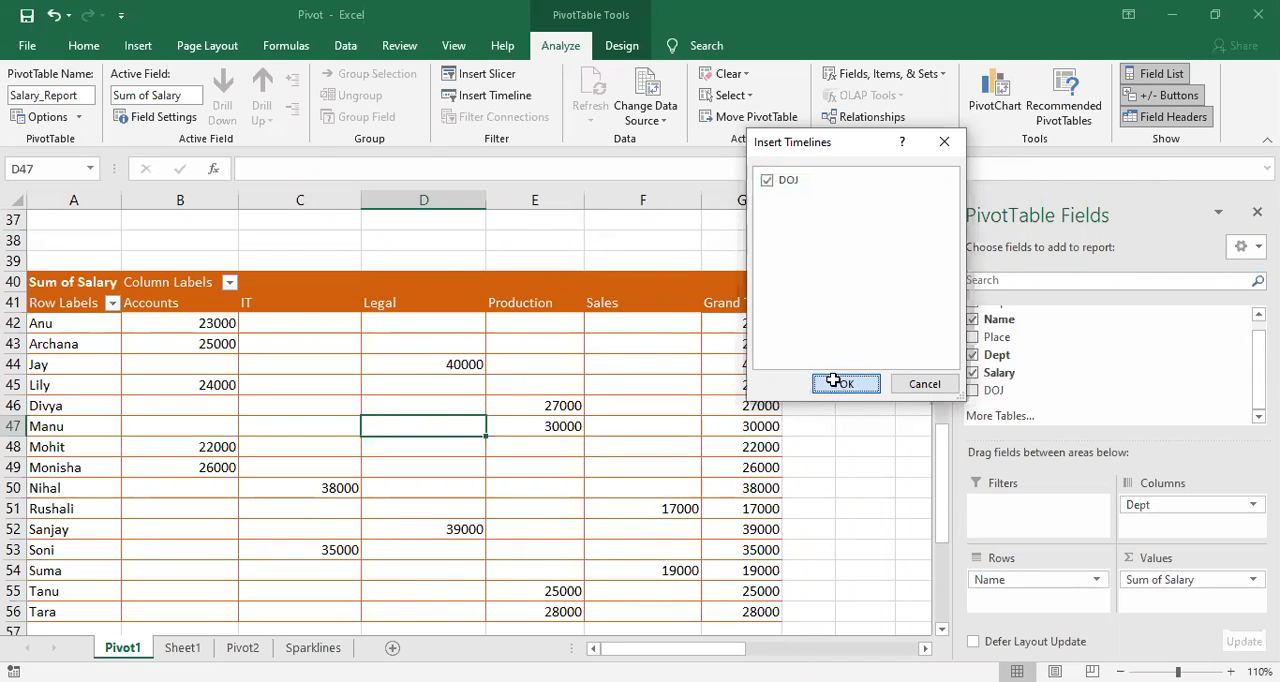
drag(486, 368, 750, 272)
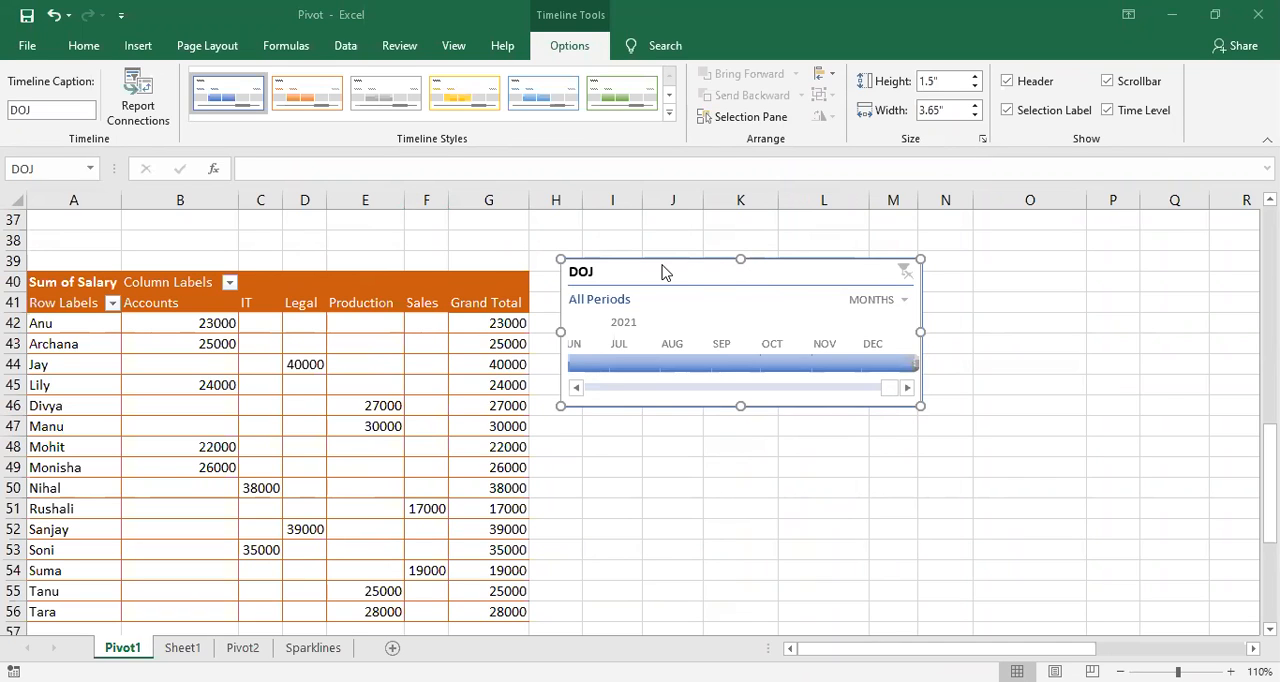
drag(680, 263, 851, 234)
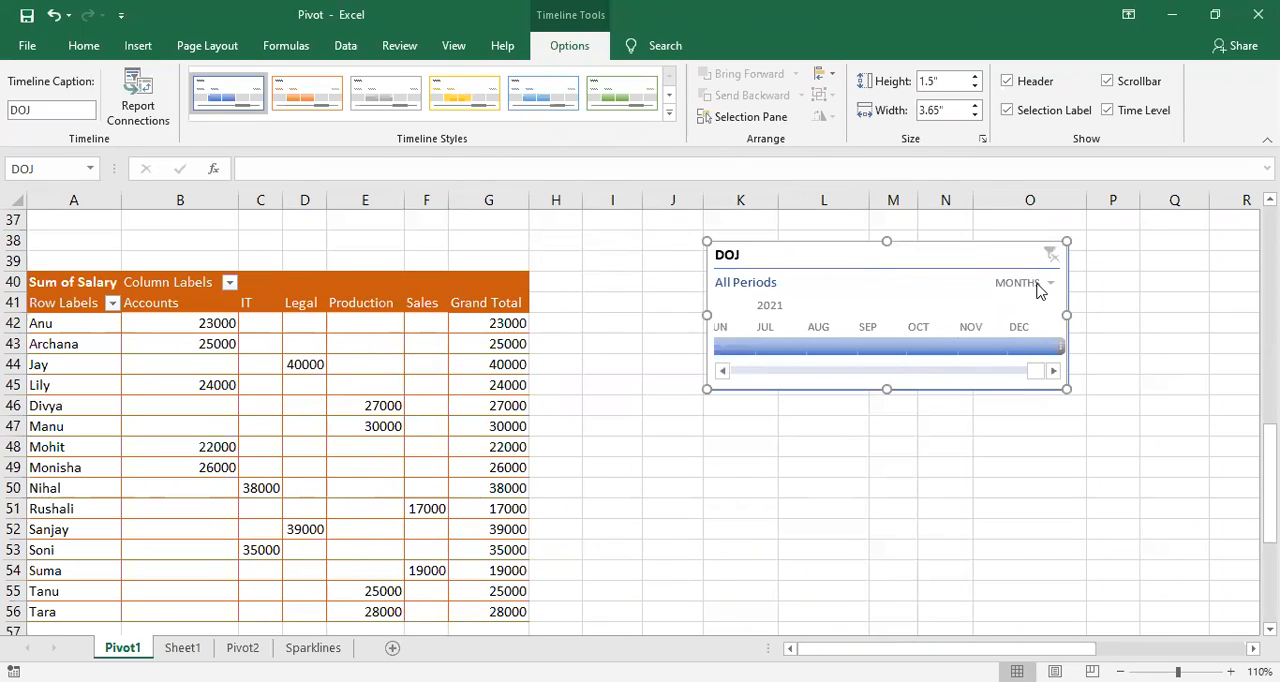
Step: Apply the orange timeline style to the DOJ timeline, leaving its caption as DOJ
click(928, 458)
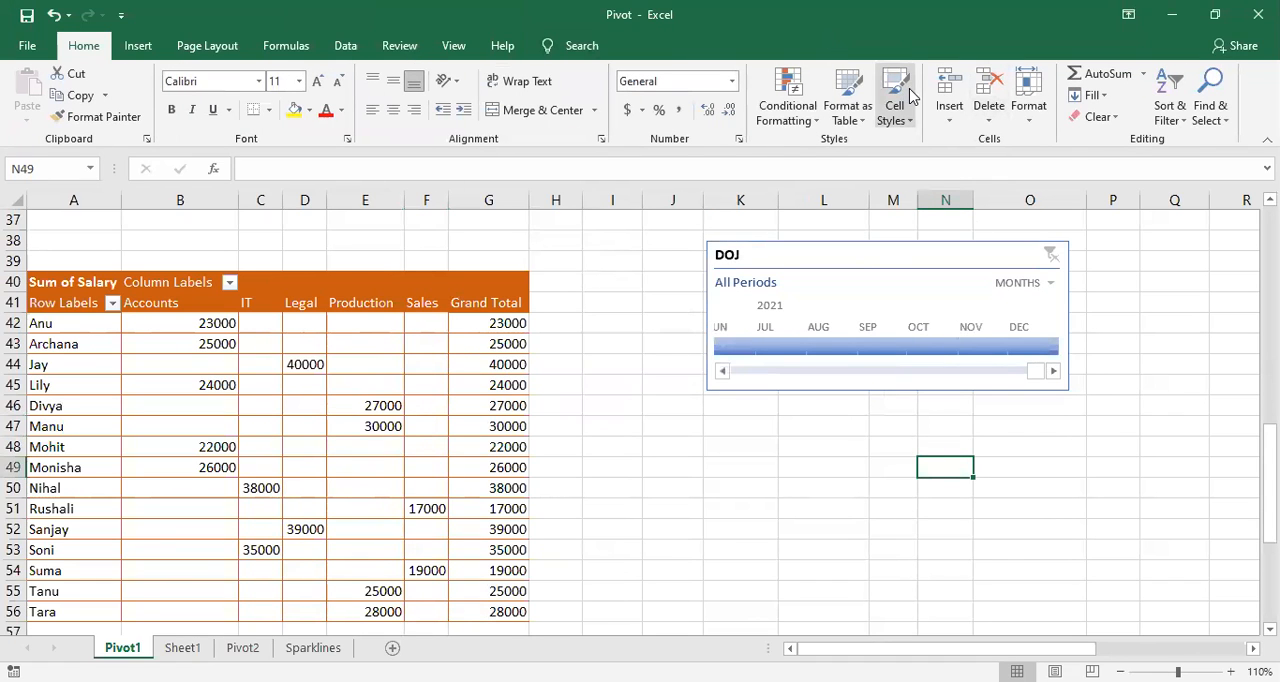
click(836, 262)
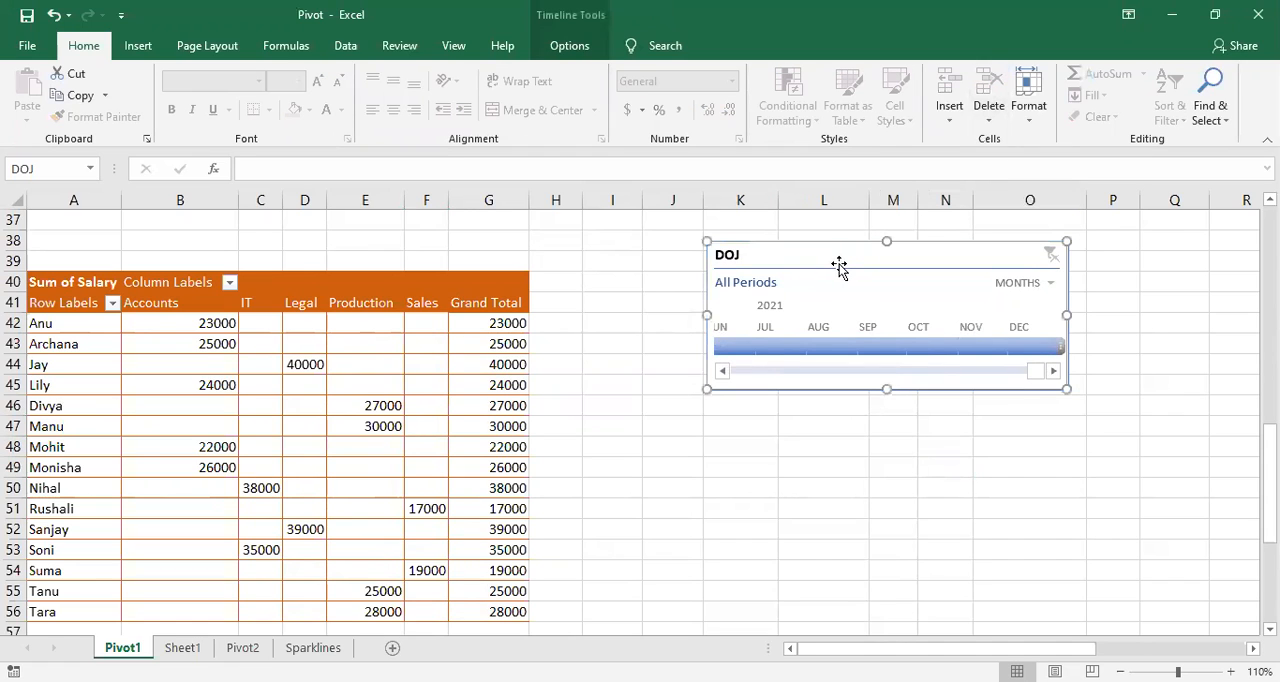
click(578, 48)
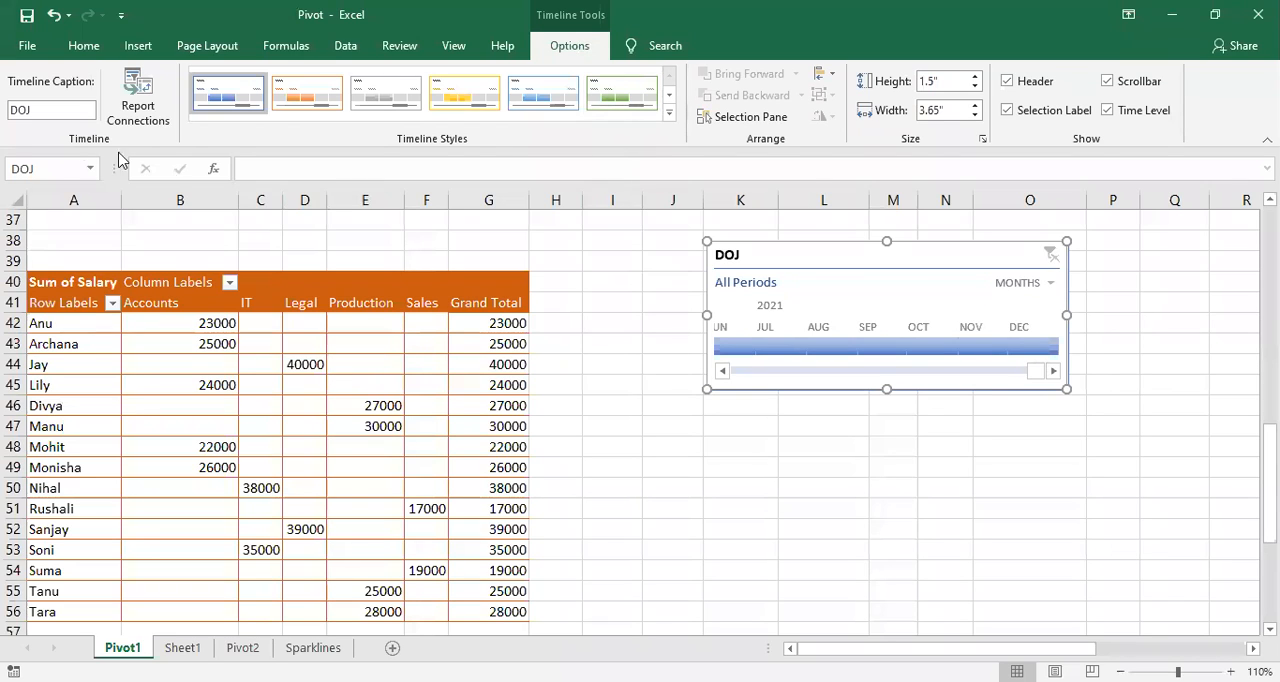
click(54, 113)
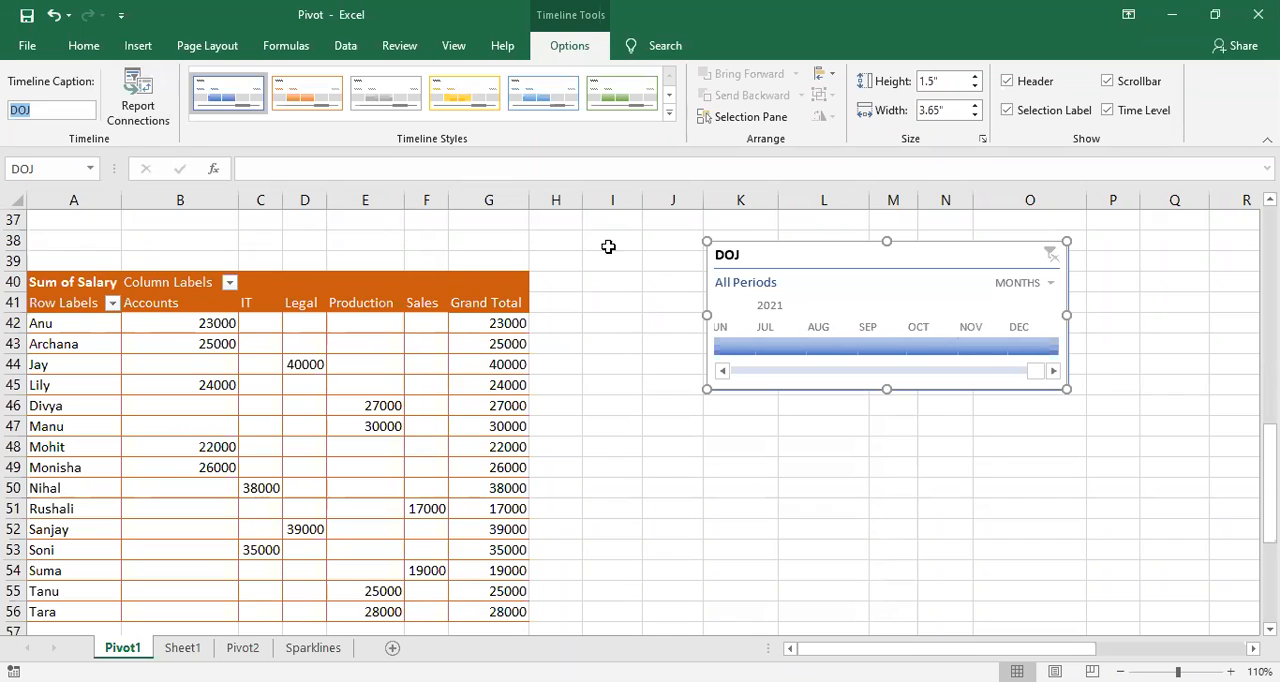
click(762, 256)
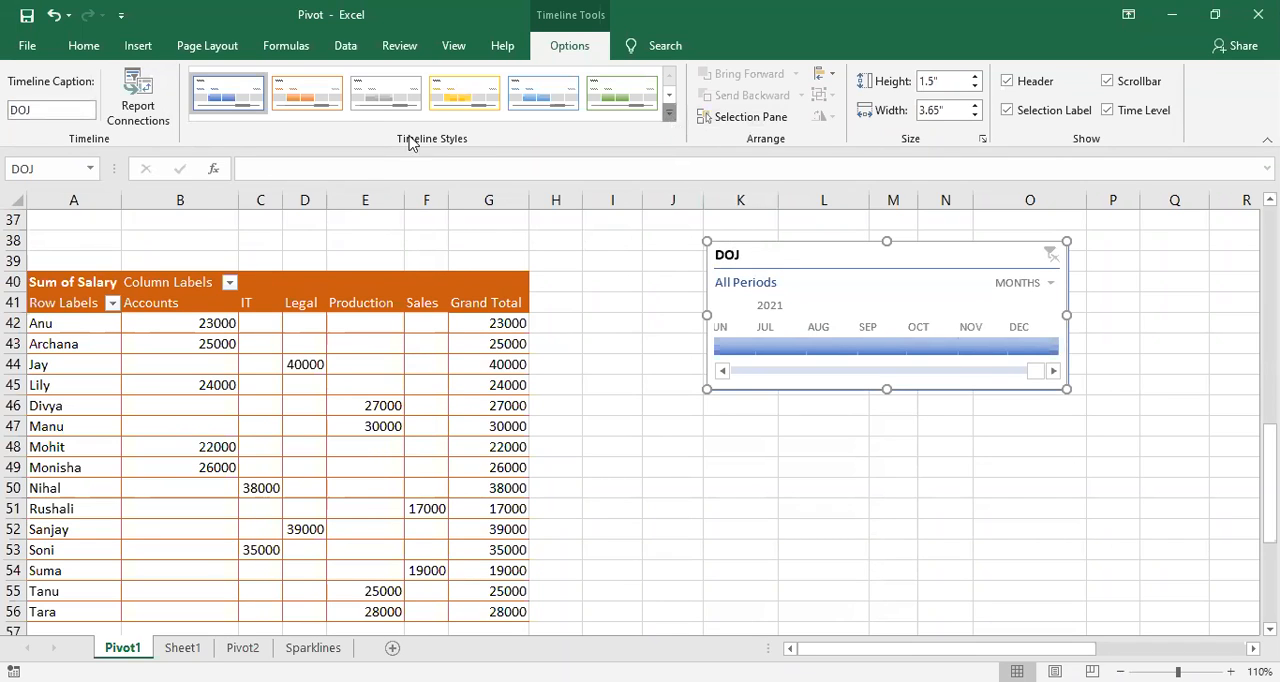
click(317, 118)
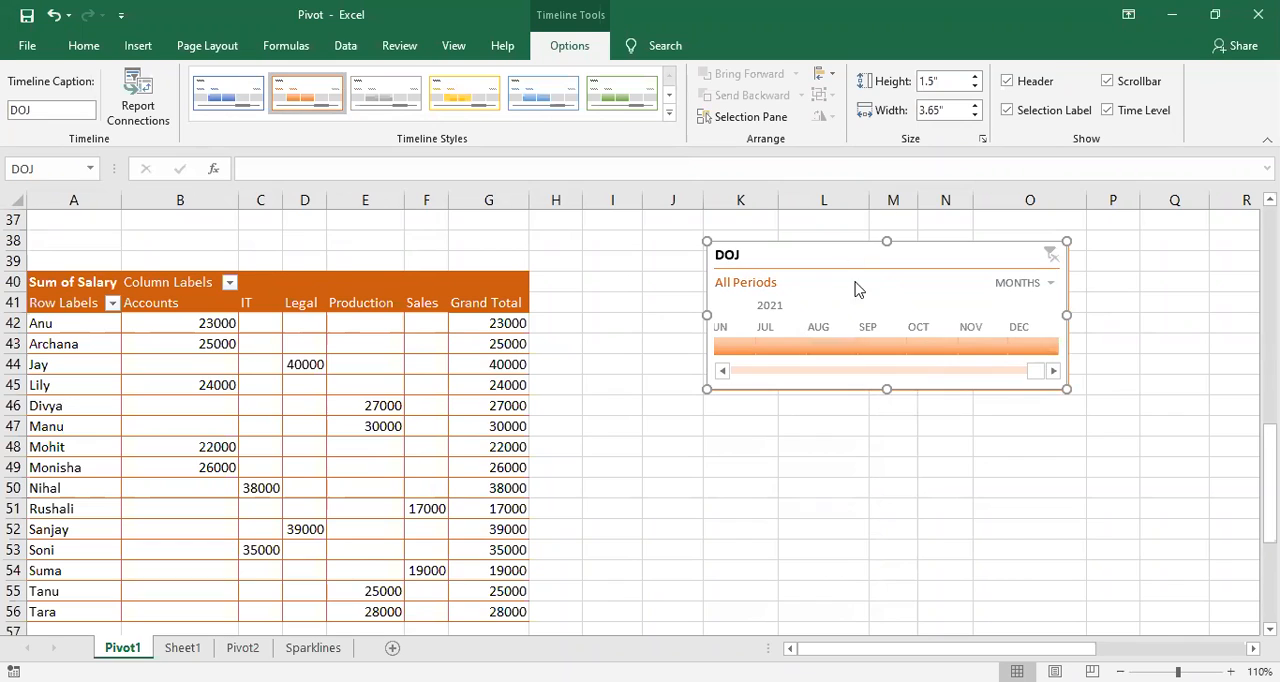
Step: Enlarge the DOJ timeline to a height of 1.9" and a width of 4.1"
click(975, 77)
click(975, 77)
click(975, 77)
click(975, 77)
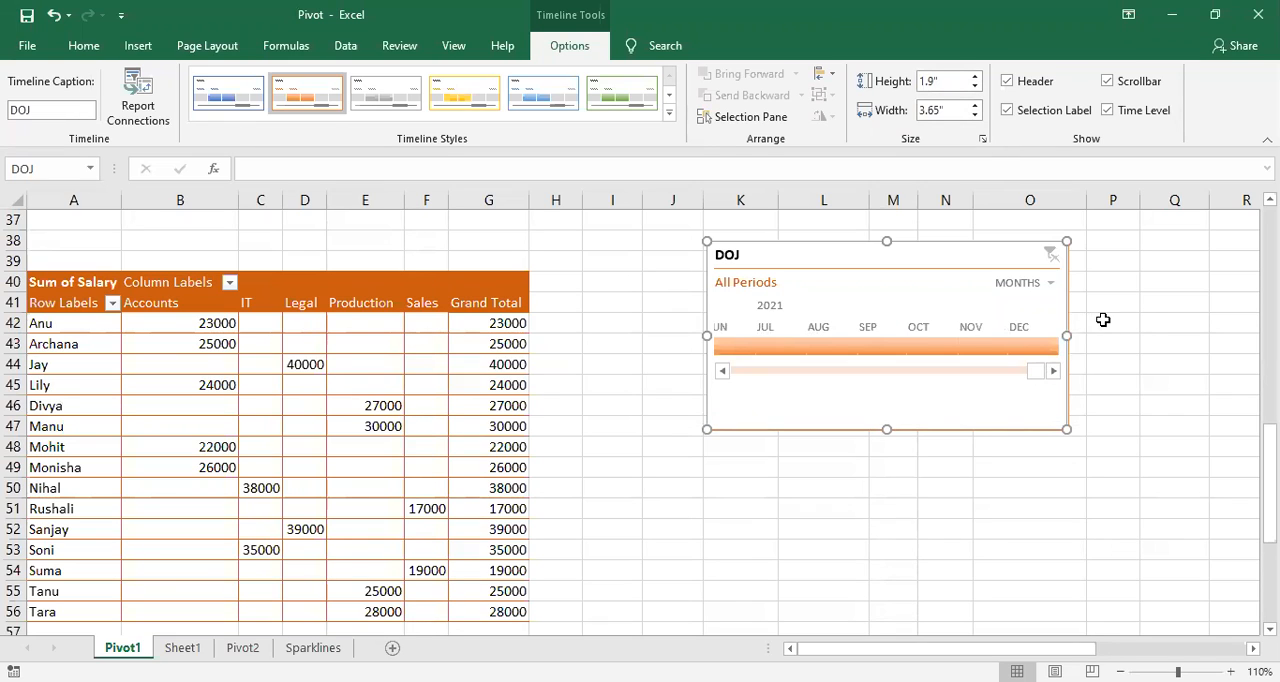
click(975, 105)
click(975, 105)
click(975, 105)
click(975, 105)
click(975, 105)
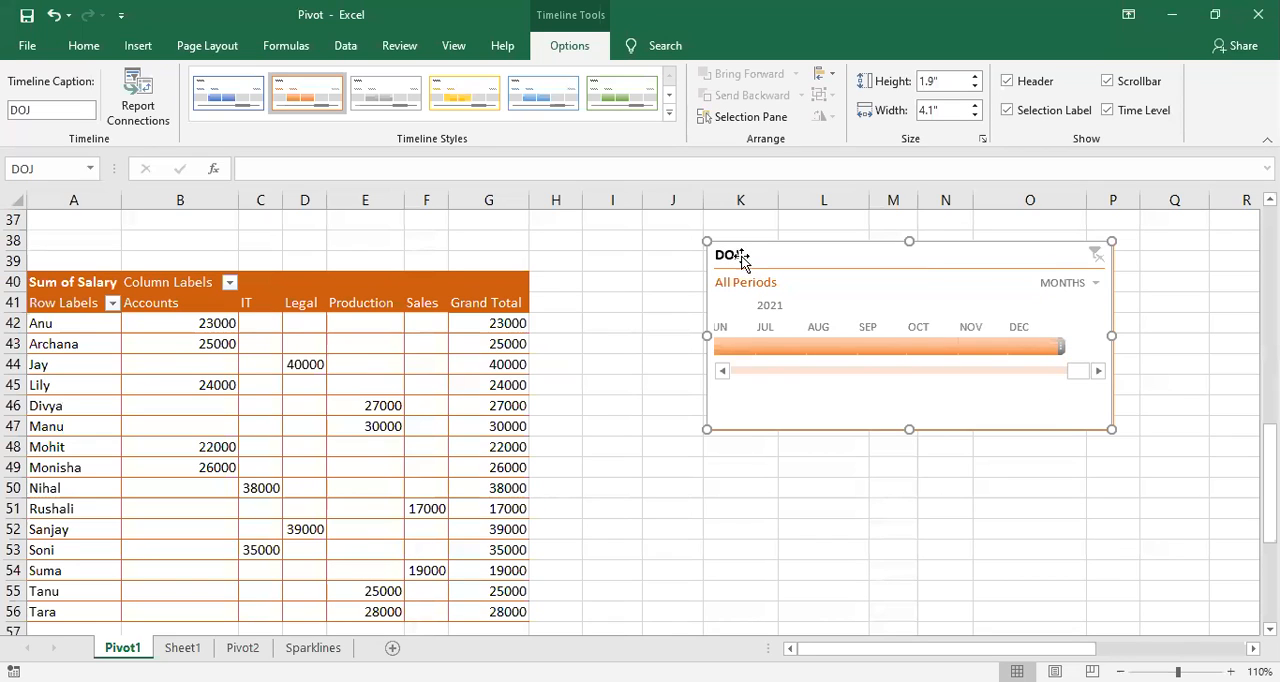
Step: Hide the DOJ timeline's header and show it again
click(1007, 81)
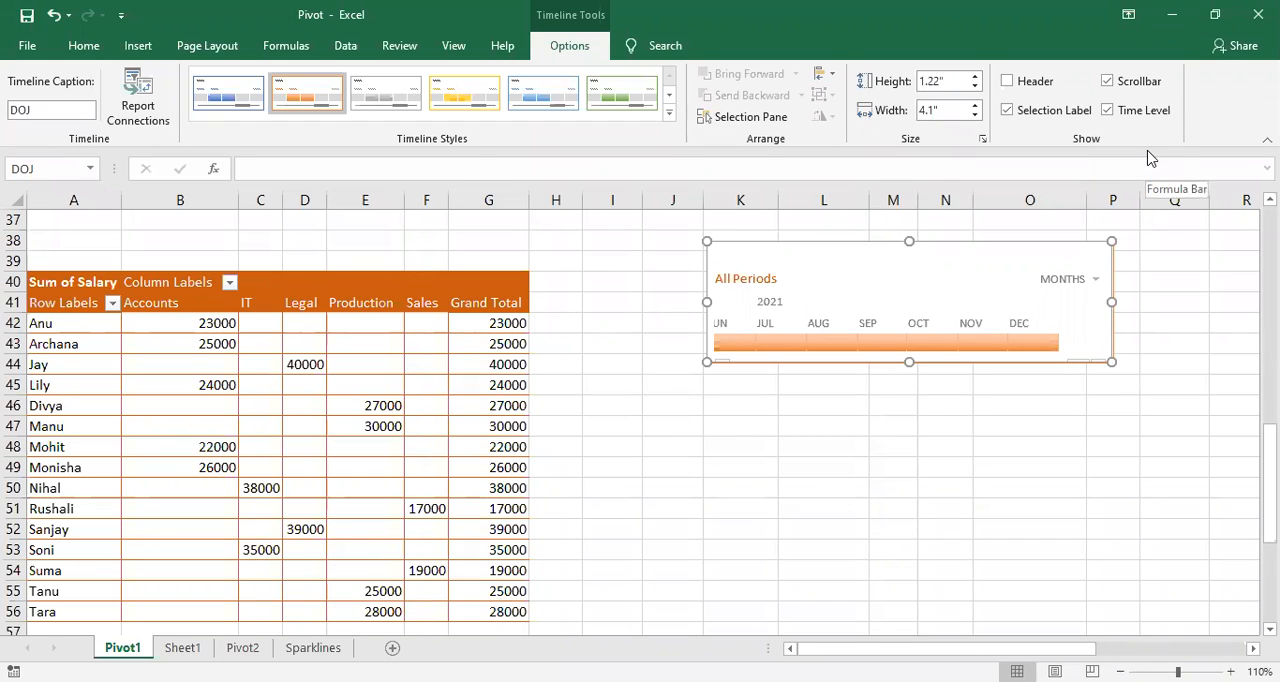
click(1005, 86)
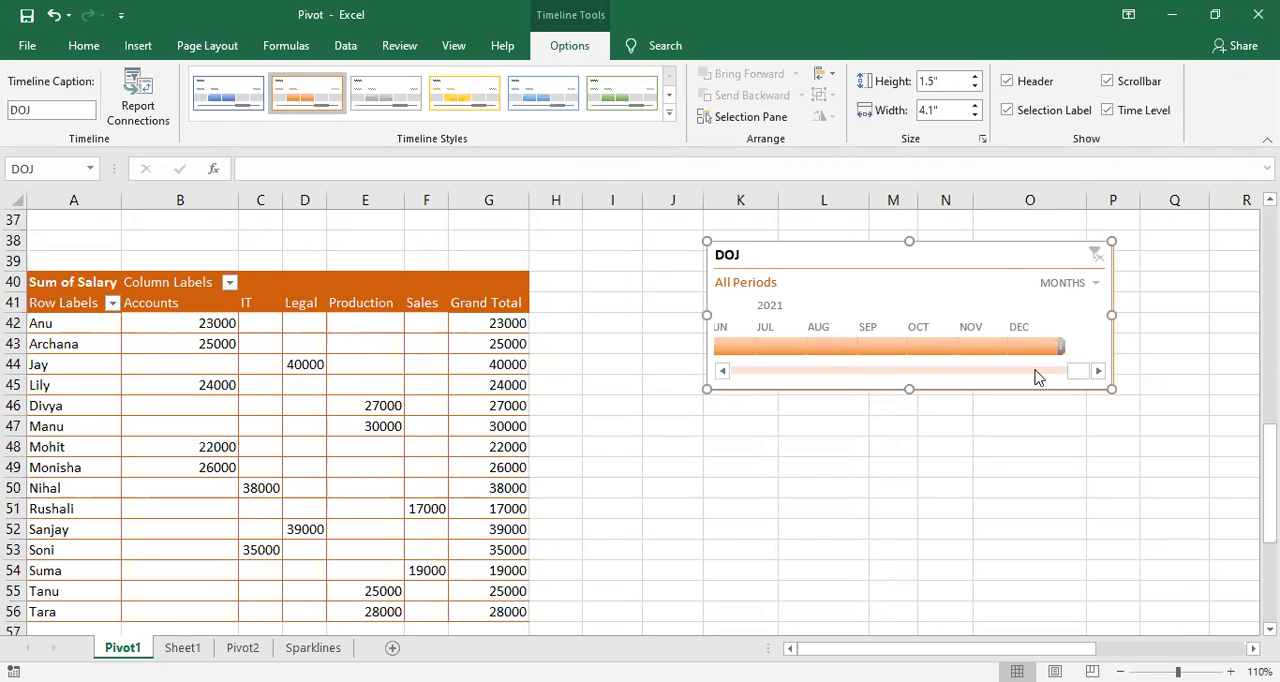
Step: Hide the DOJ timeline's scrollbar, advance its months from January to August 2011, and show the scrollbar again
drag(1071, 374, 727, 371)
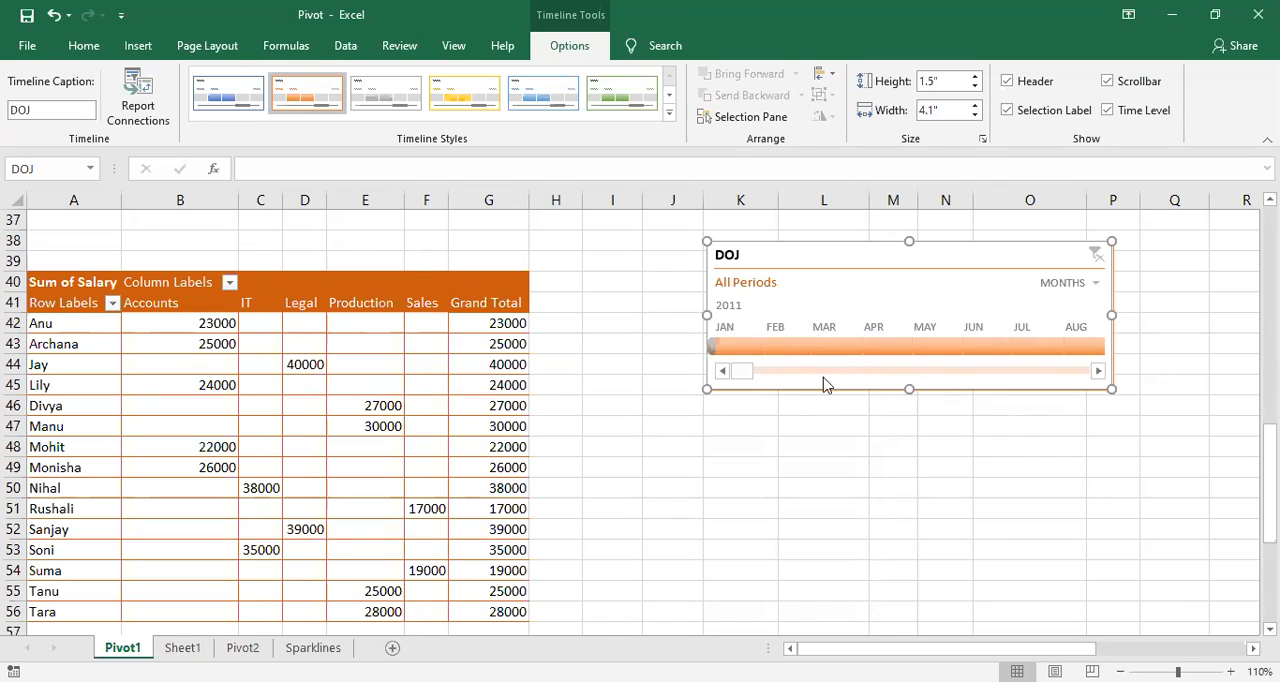
drag(737, 371, 711, 382)
click(1107, 82)
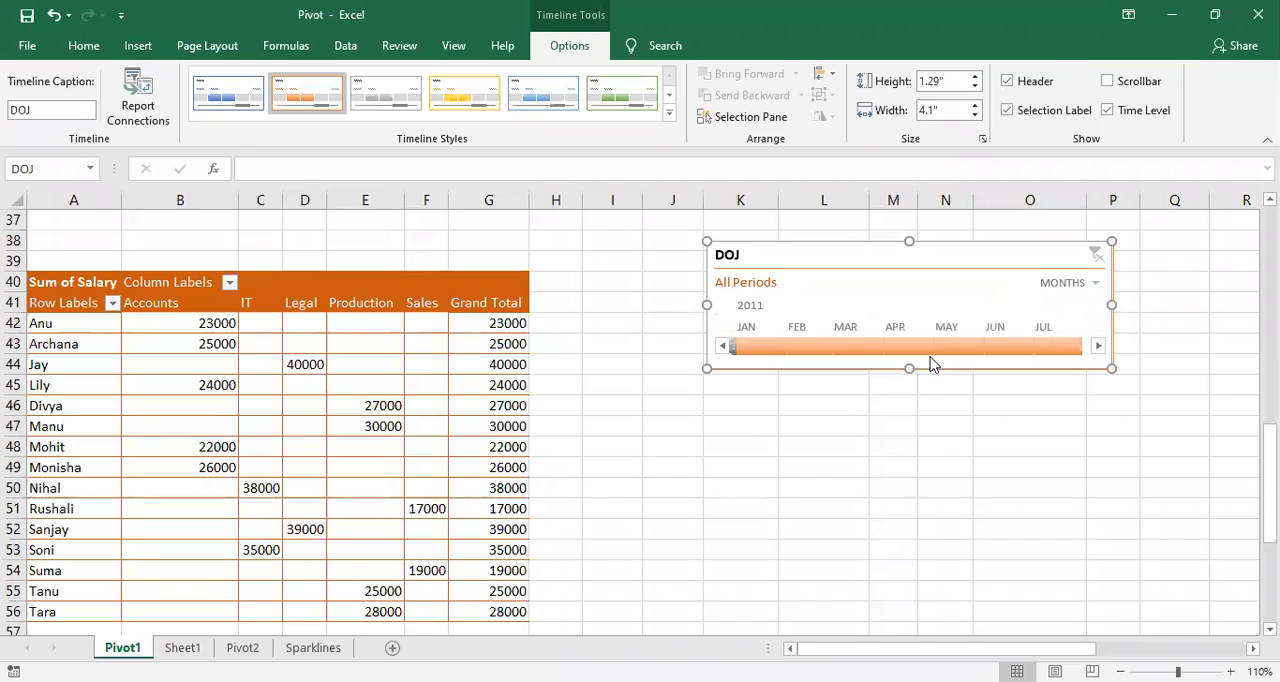
click(1098, 346)
click(1098, 346)
click(1098, 346)
click(1098, 346)
click(1098, 346)
click(1098, 346)
click(1098, 346)
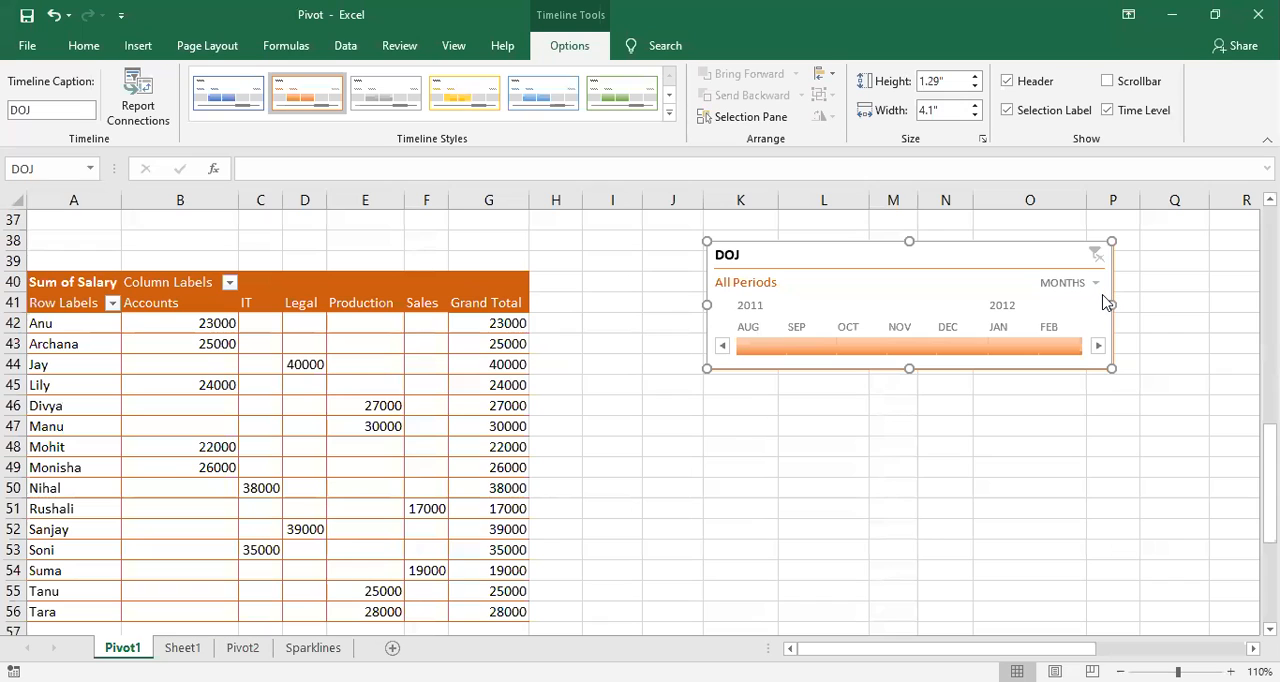
click(1107, 81)
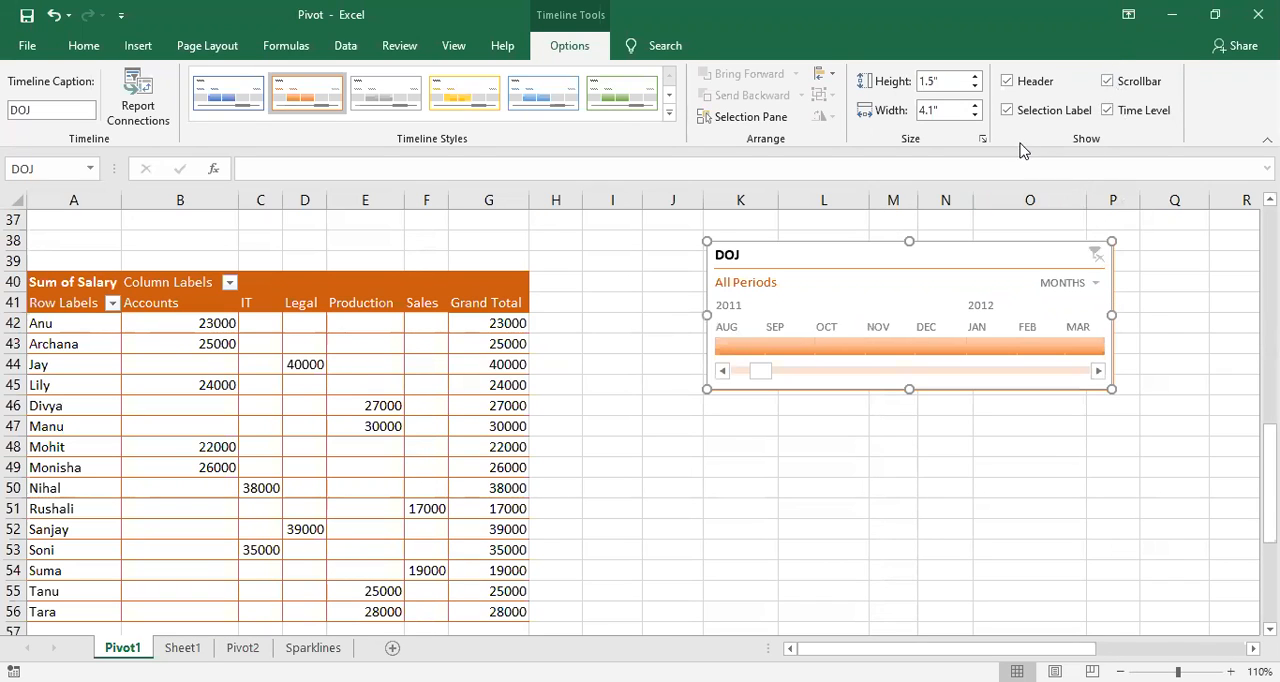
Step: Turn the DOJ timeline's selection label and time level off and back on, one after the other
click(1007, 112)
click(1007, 110)
scroll(177, 411, down, 1)
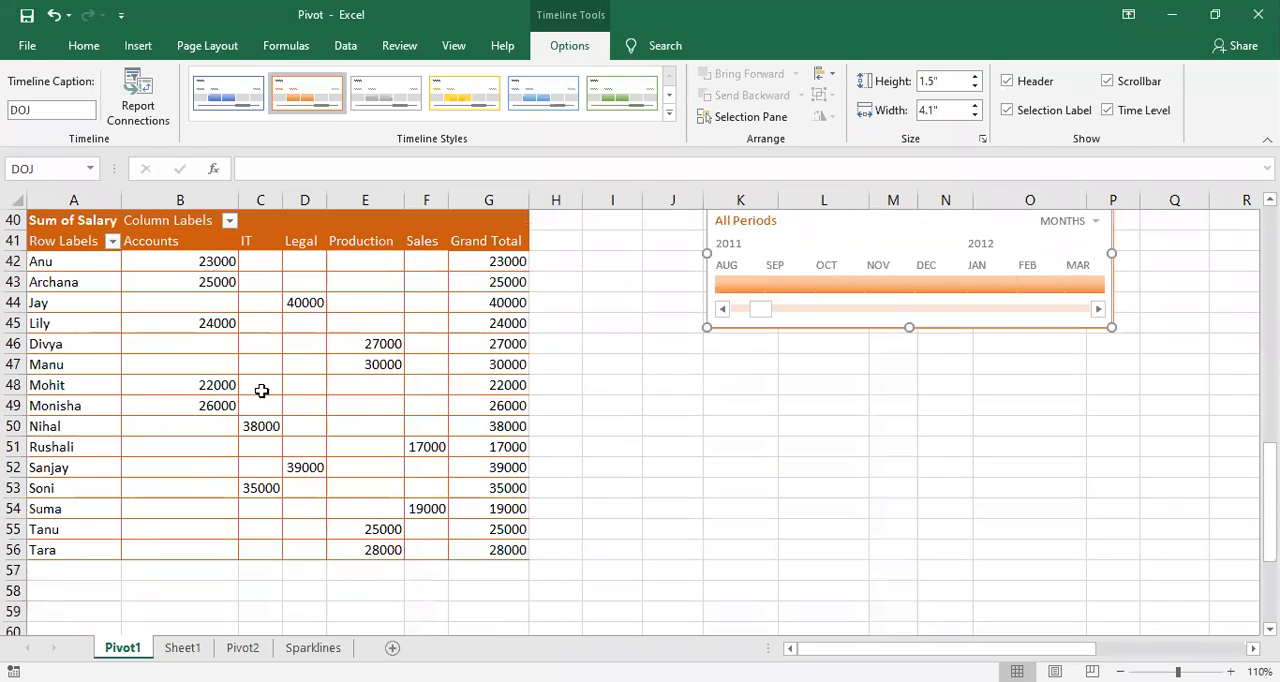
scroll(263, 399, up, 1)
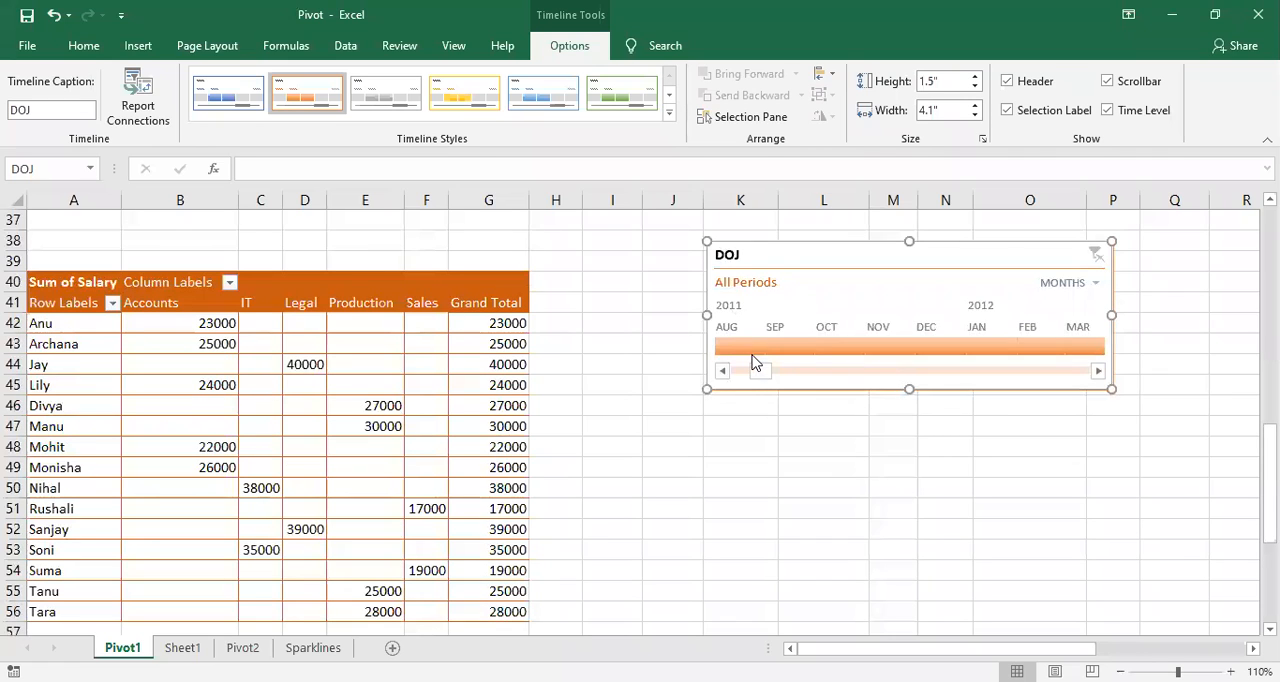
drag(754, 382, 1085, 370)
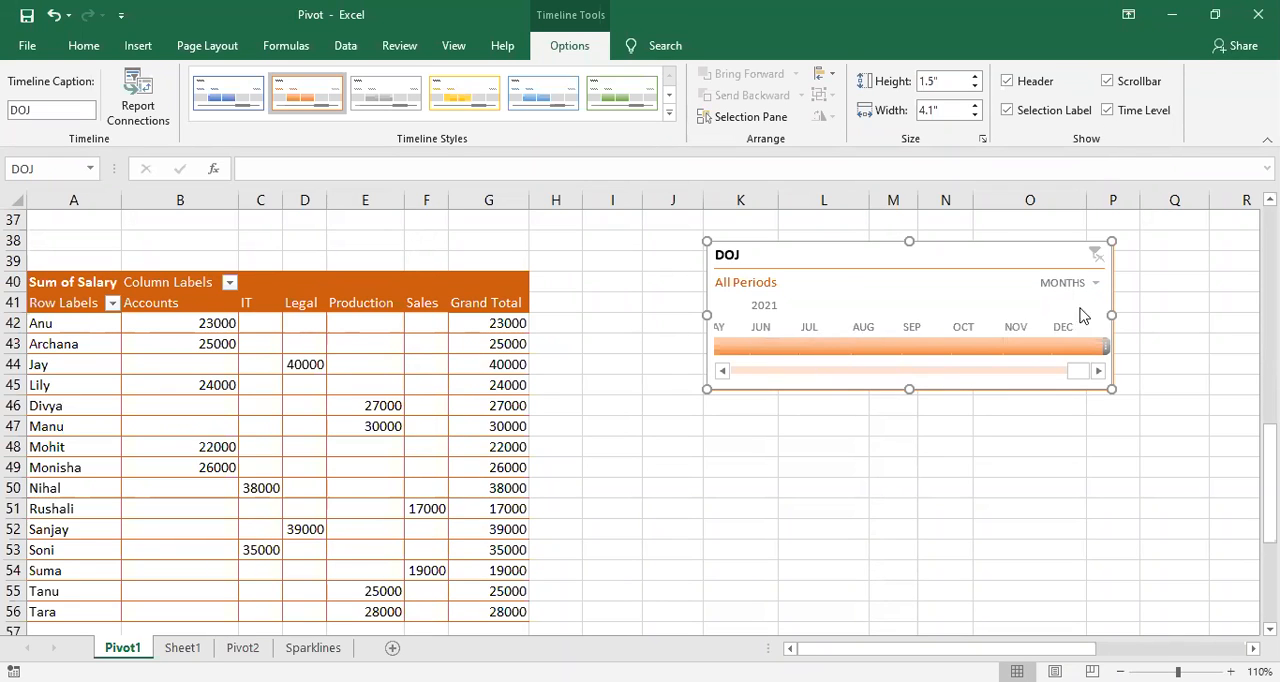
click(1107, 112)
click(1108, 112)
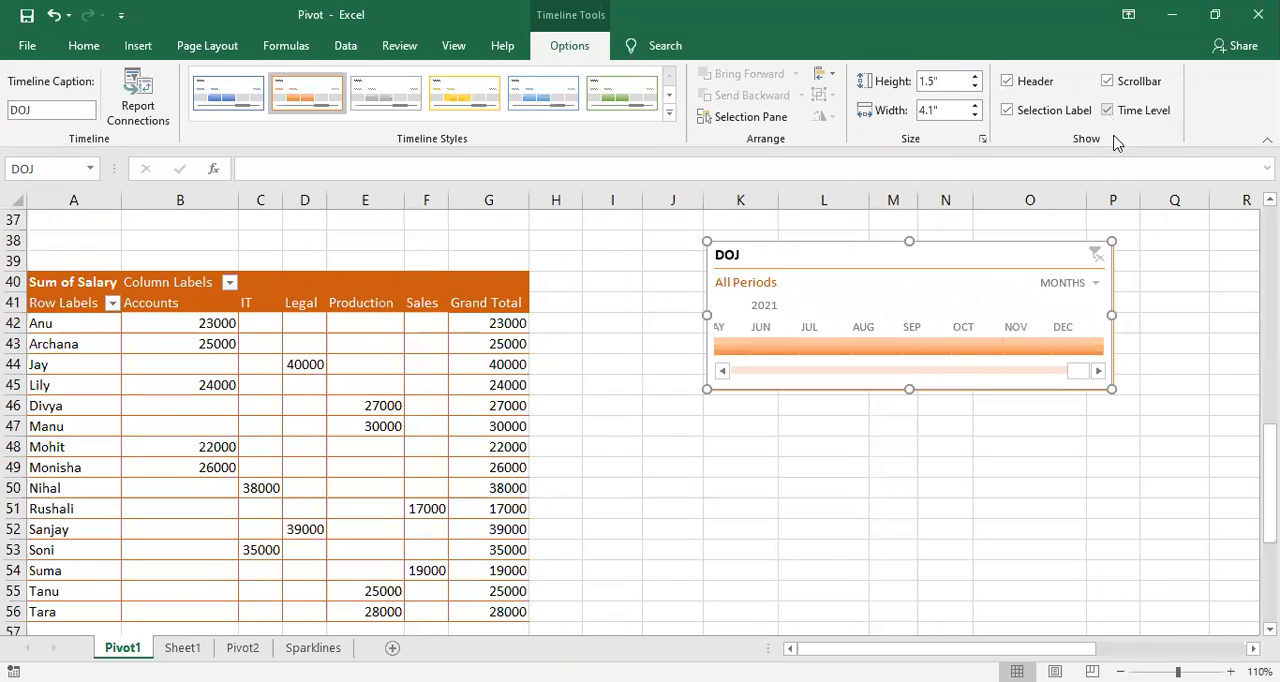
Step: Set the DOJ timeline to years and filter the PivotTable first to 2015 and after that to 2014
click(1097, 287)
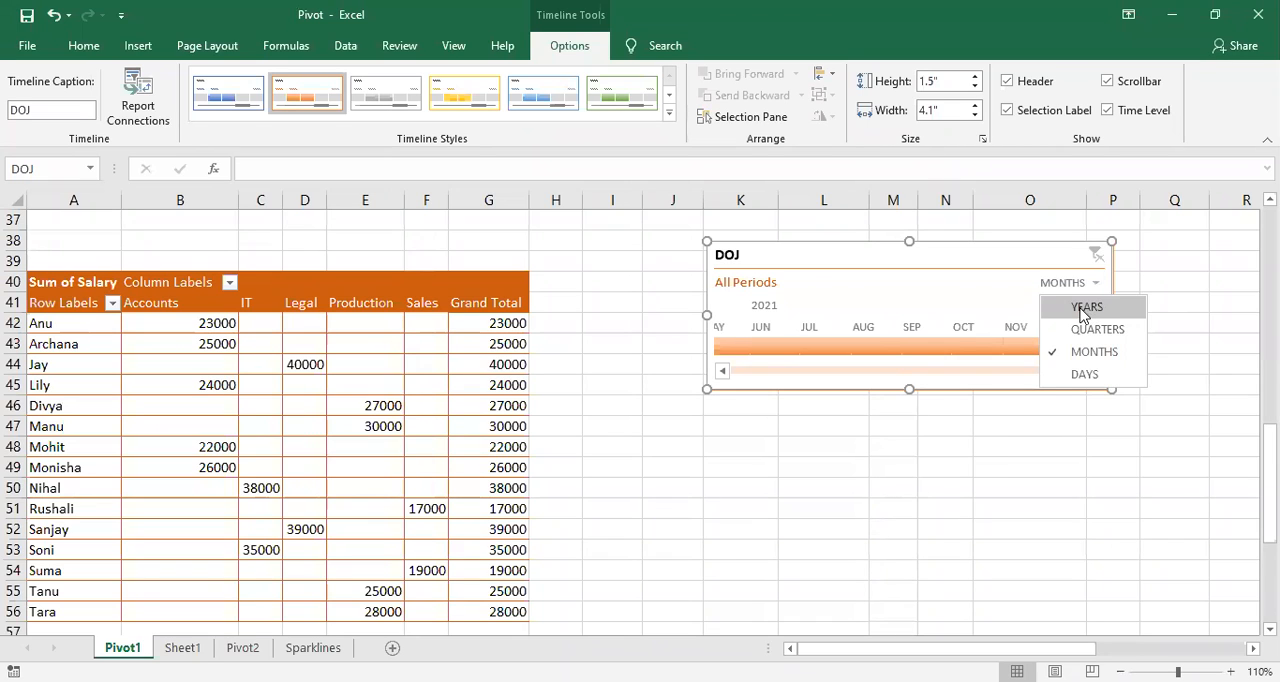
click(1085, 307)
scroll(875, 372, up, 4)
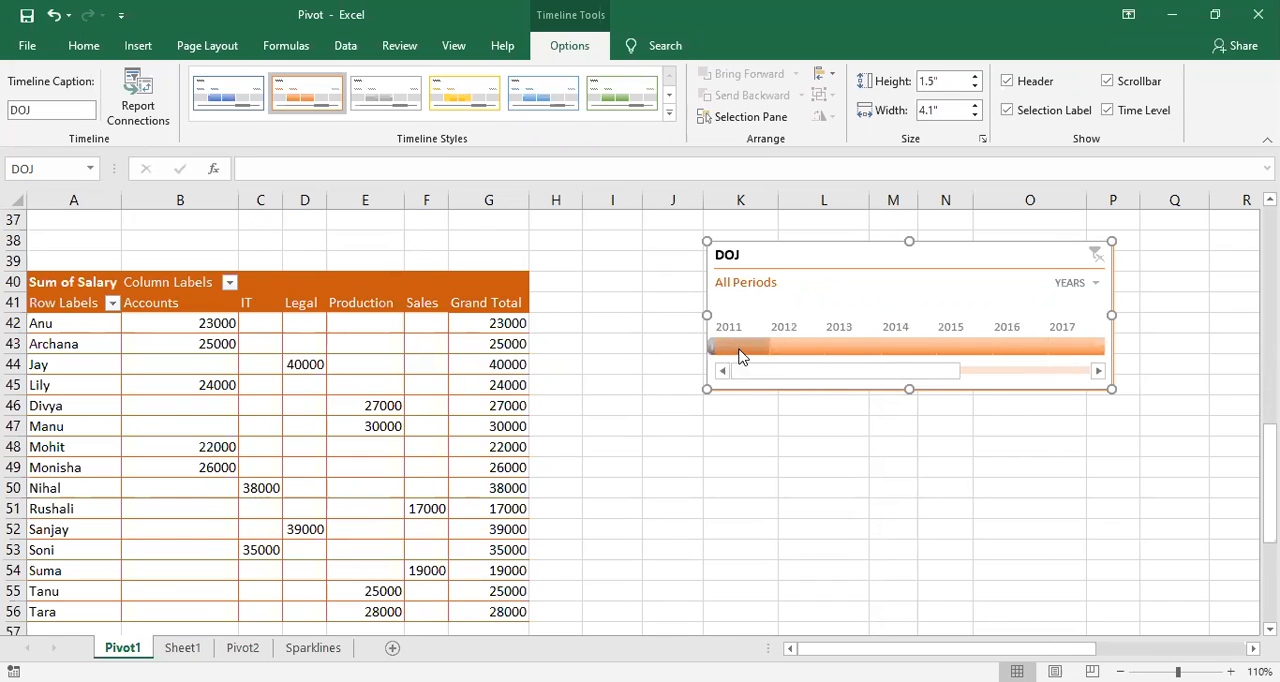
mouse_move(768, 370)
mouse_down()
mouse_move(1006, 381)
mouse_move(789, 377)
mouse_up()
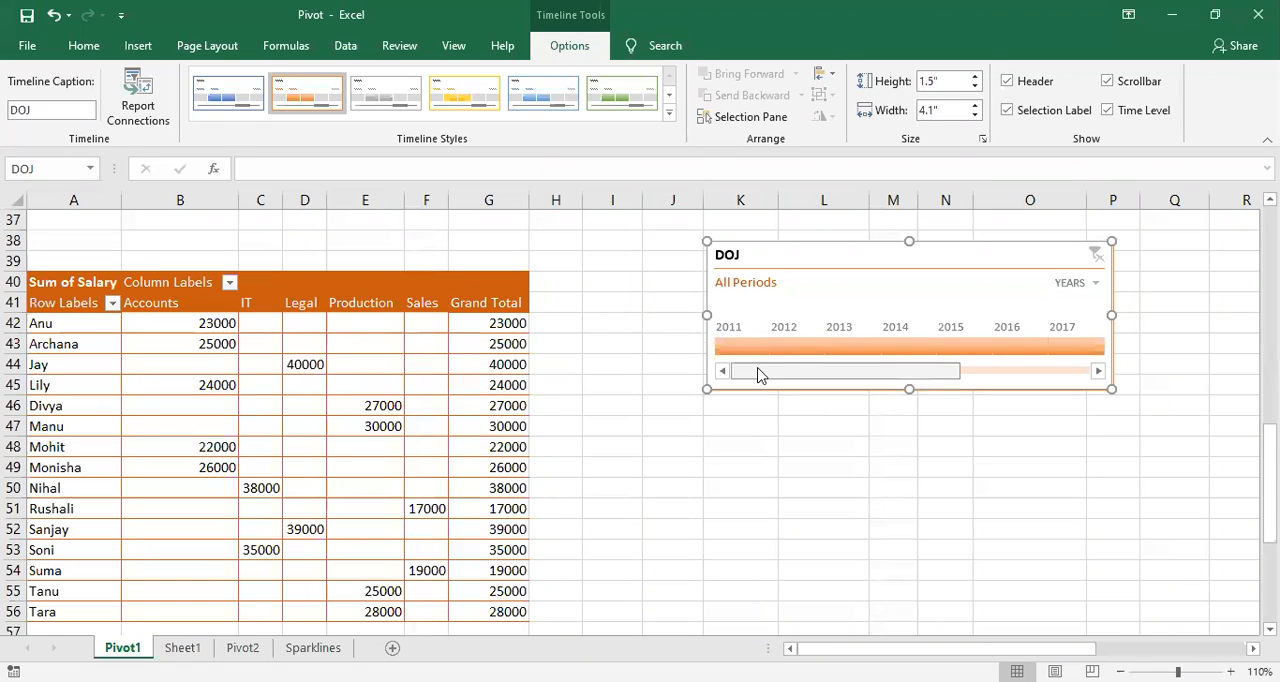
mouse_move(840, 380)
mouse_down()
mouse_move(970, 382)
mouse_move(886, 394)
mouse_move(817, 385)
mouse_up()
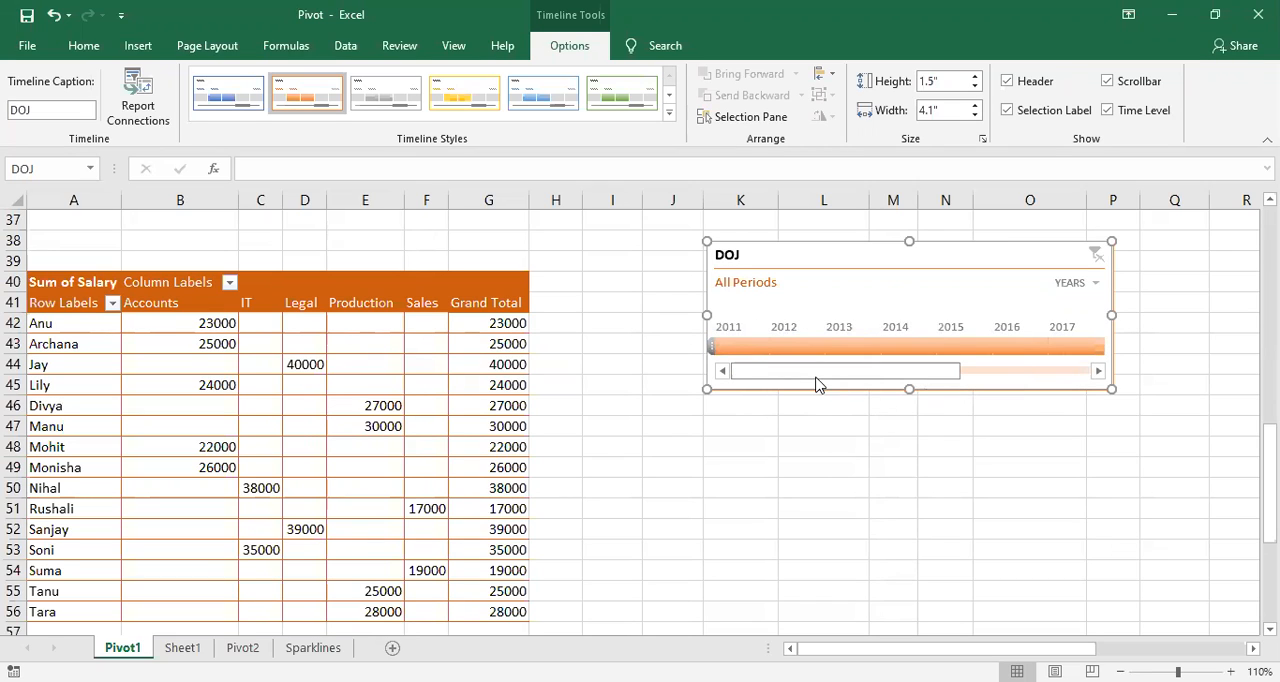
click(955, 347)
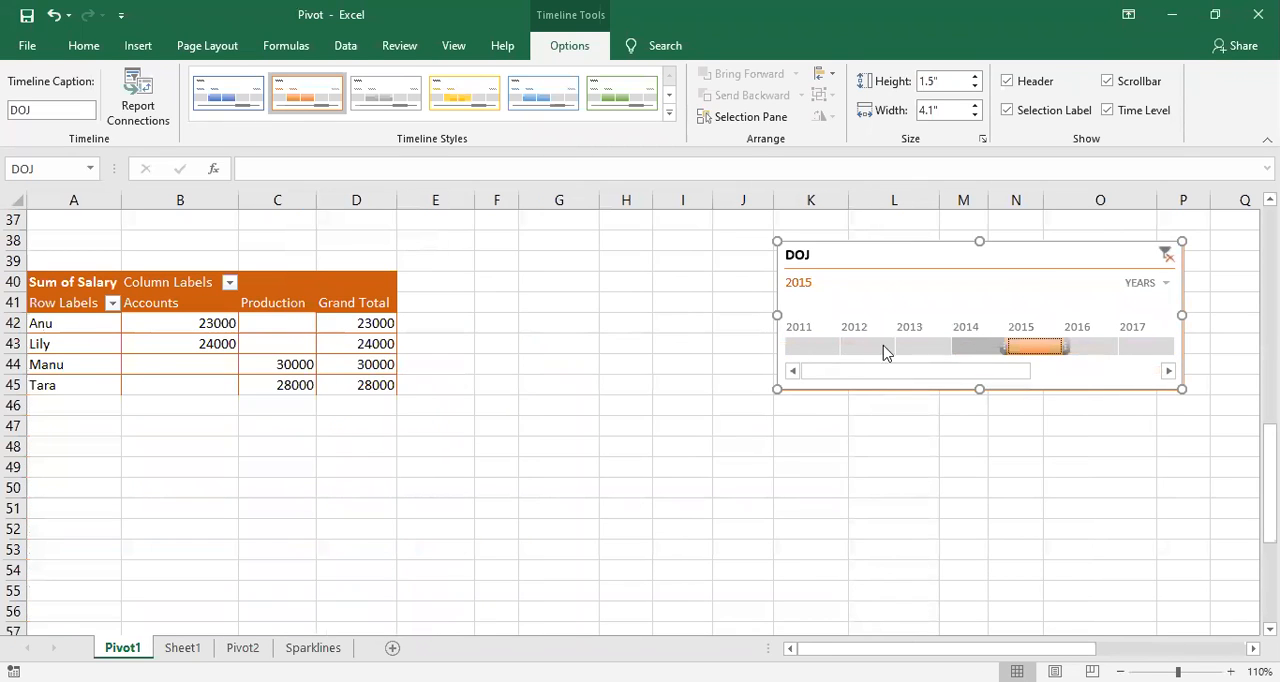
mouse_move(220, 343)
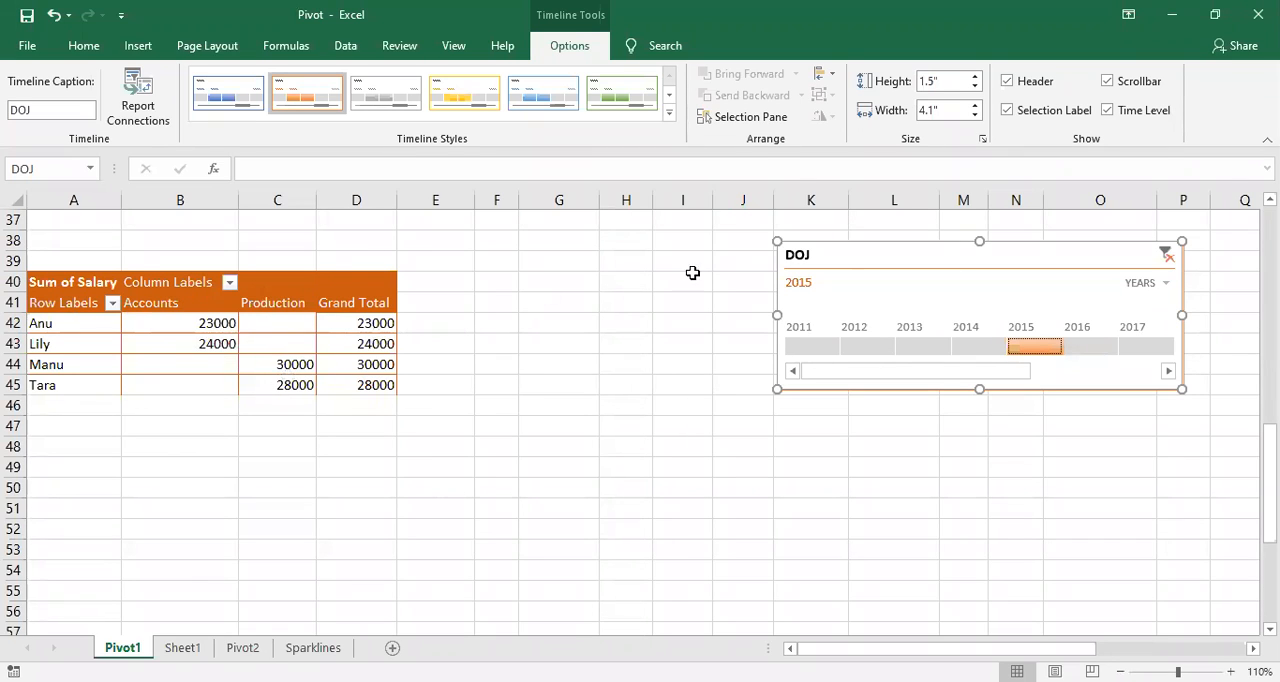
click(960, 356)
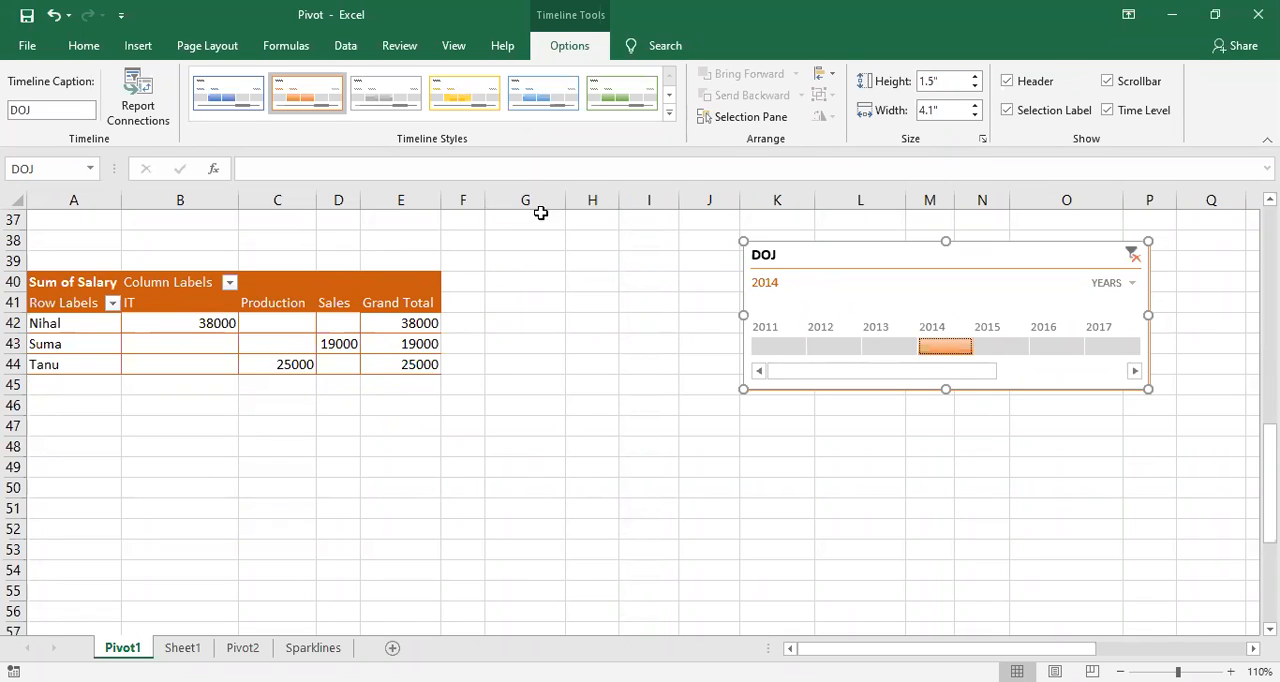
Step: Set the DOJ timeline to months and filter the PivotTable month by month from January to August 2011
click(1112, 284)
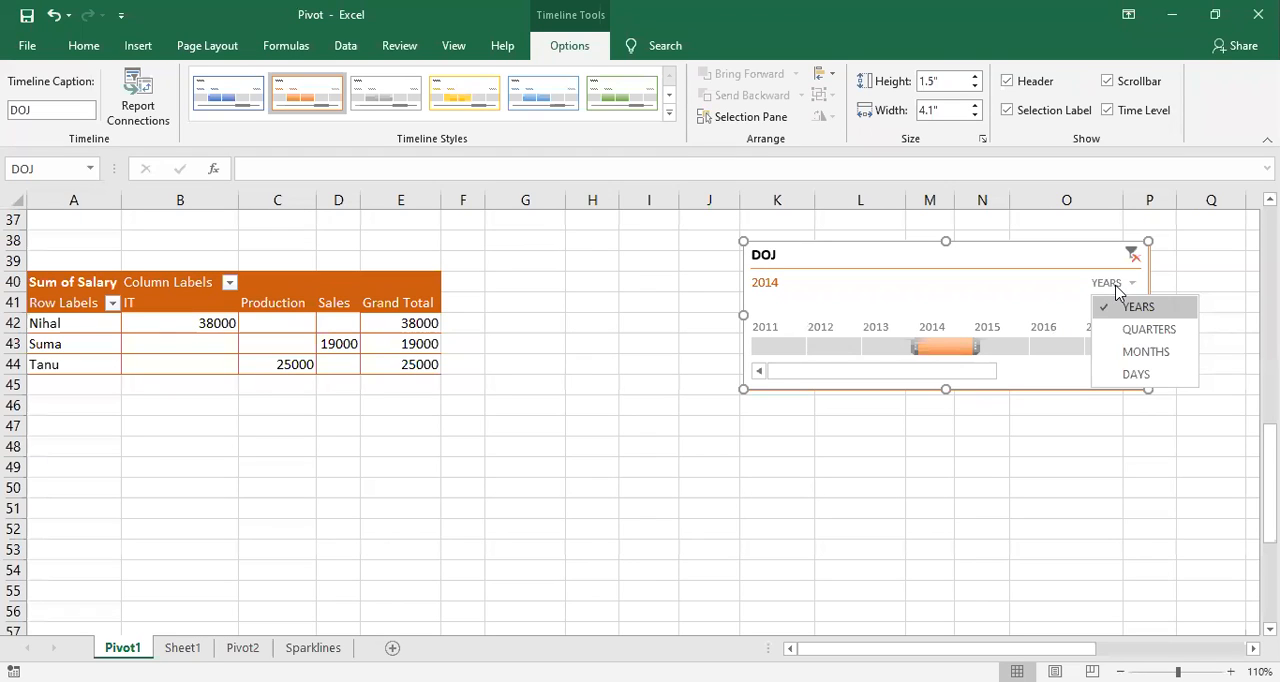
click(1129, 357)
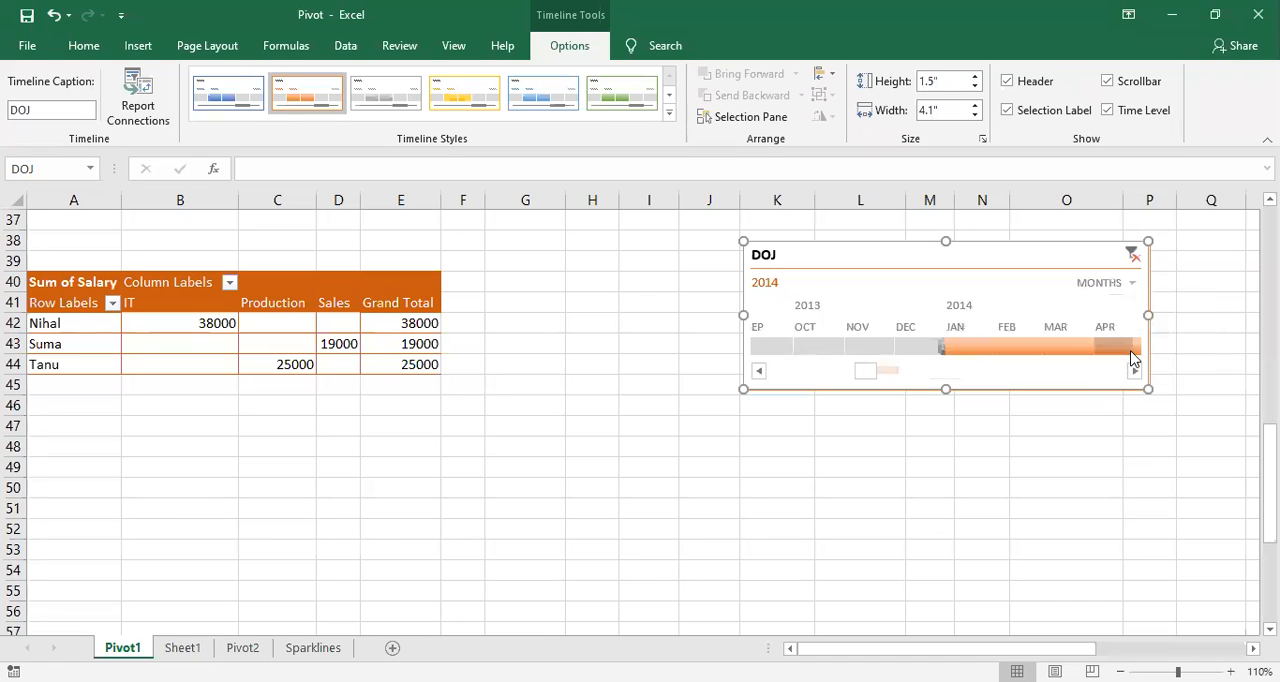
drag(866, 371, 749, 380)
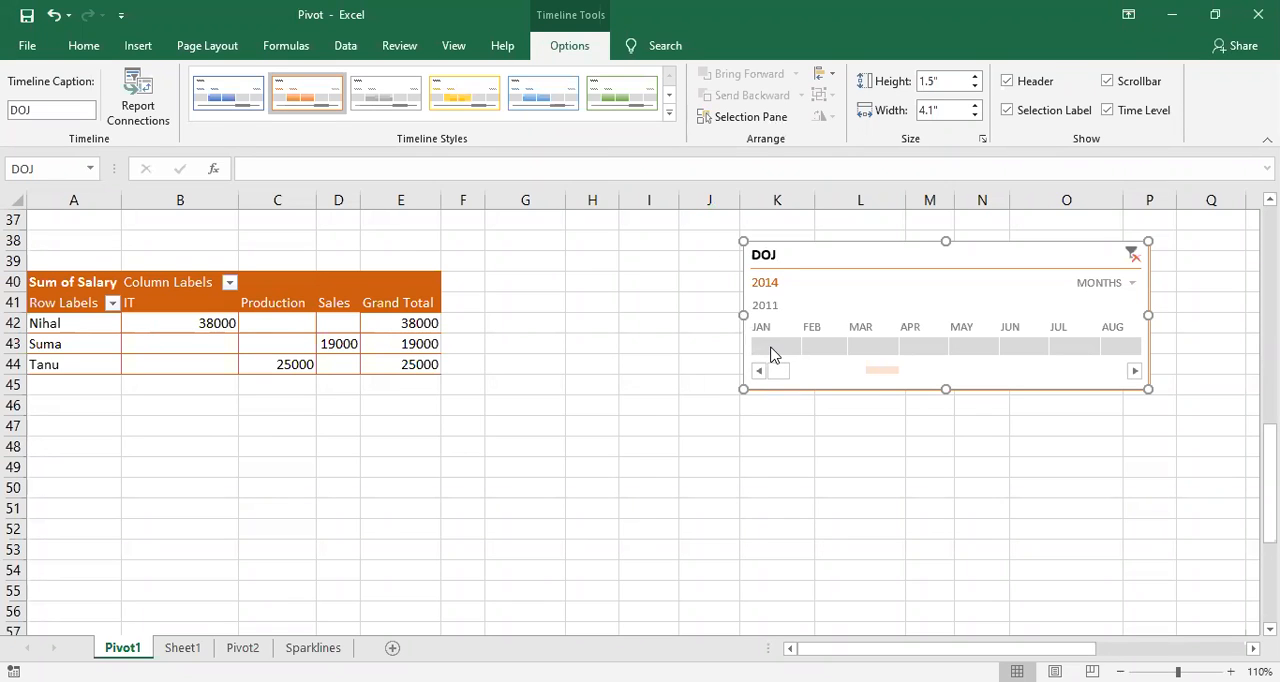
click(770, 348)
click(835, 348)
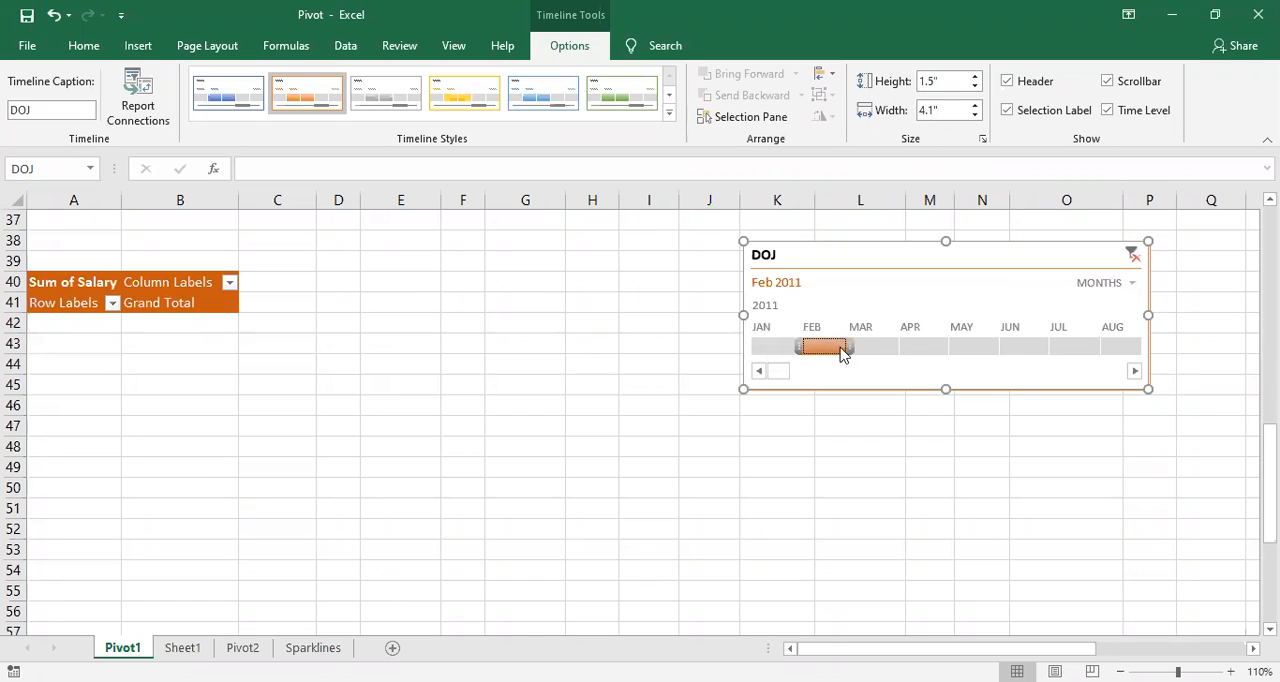
click(870, 349)
click(918, 349)
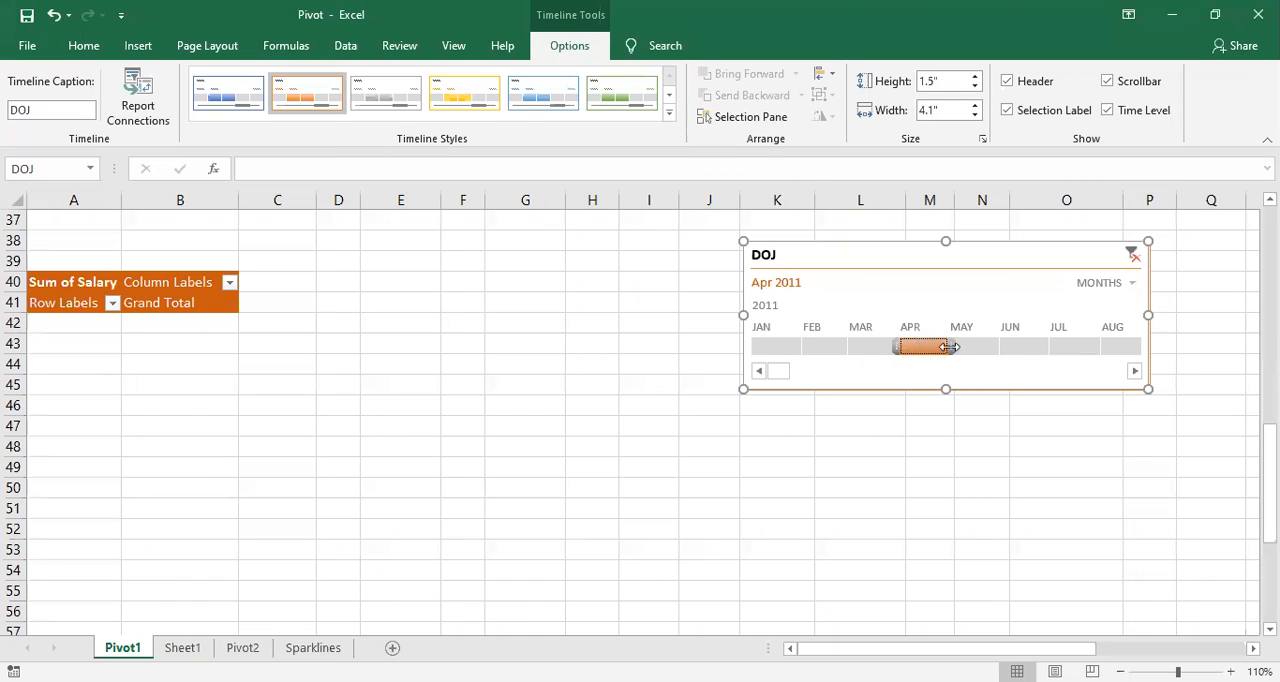
click(974, 348)
click(1022, 350)
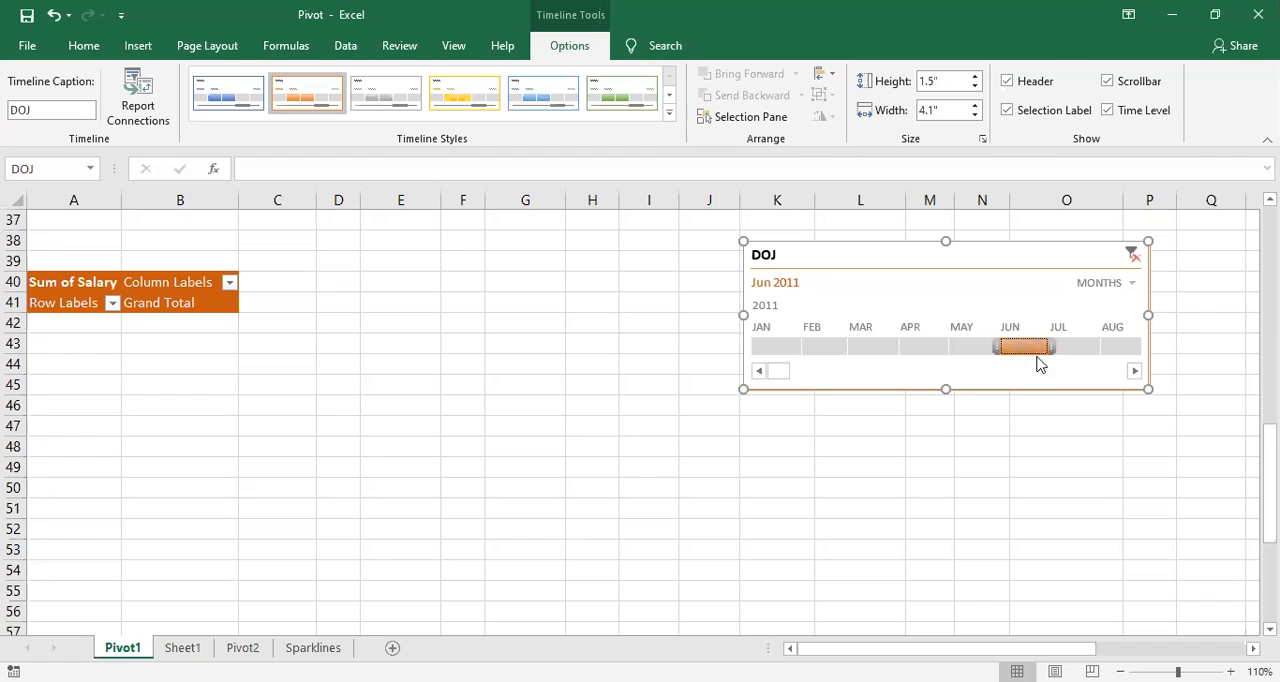
click(1082, 350)
click(1113, 346)
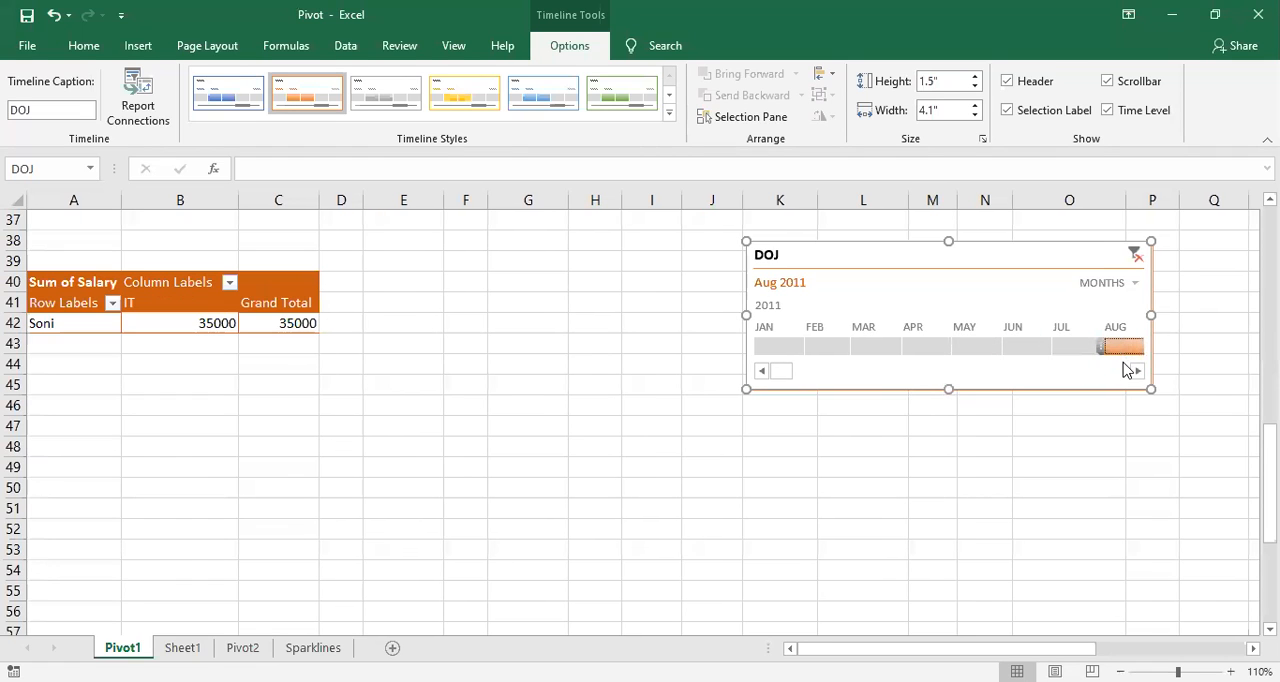
Step: Filter the PivotTable with the DOJ timeline to September 2011 and on to October 2011
click(1137, 372)
click(1137, 372)
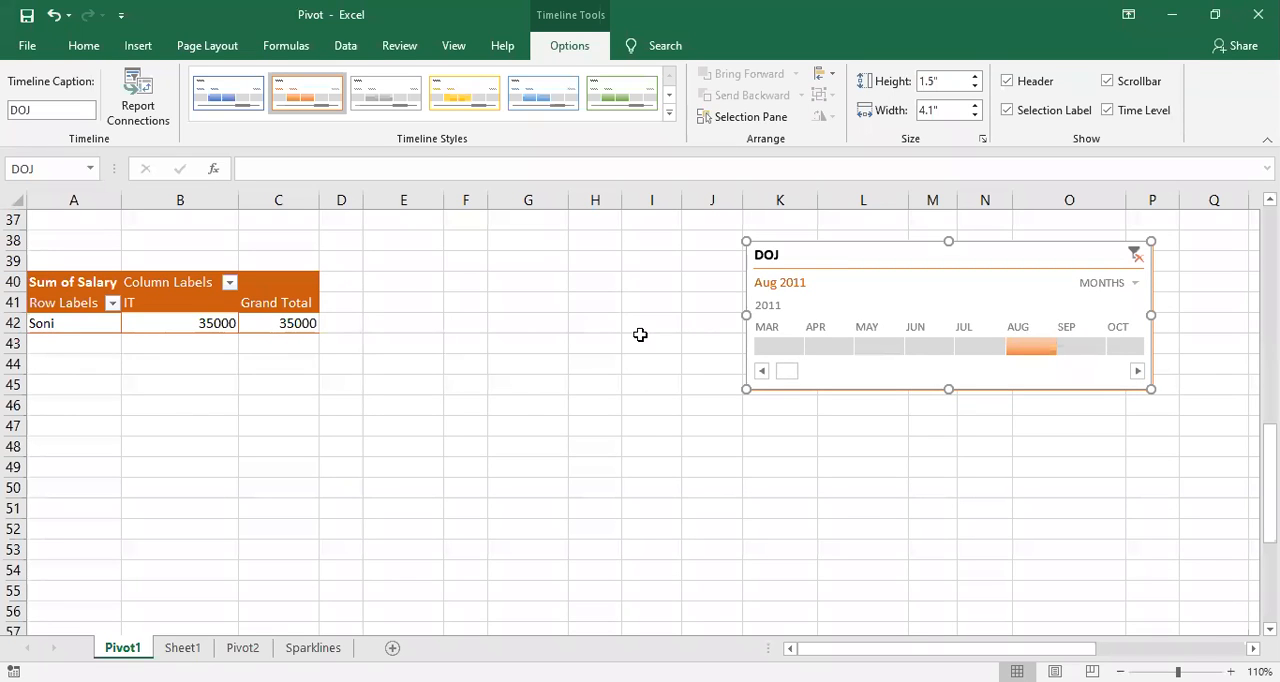
click(1075, 345)
click(1122, 346)
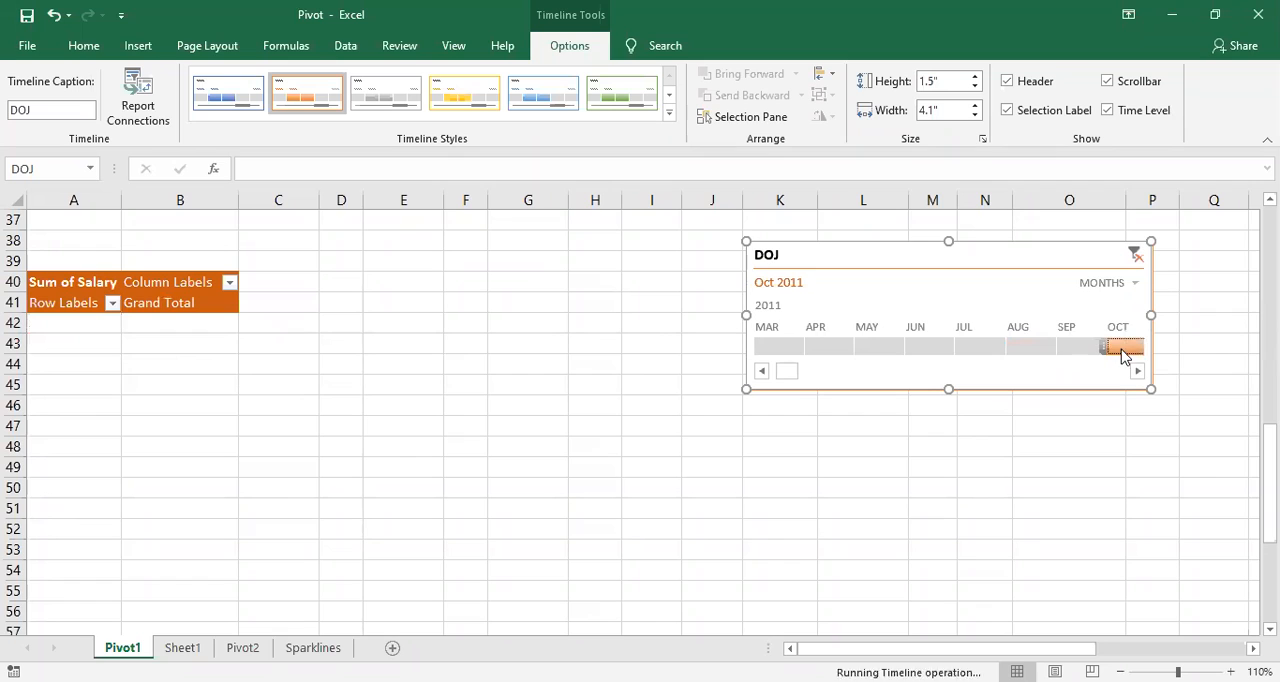
Step: Filter the PivotTable with the DOJ timeline month by month from November 2011 to January 2012
click(1137, 372)
click(1137, 372)
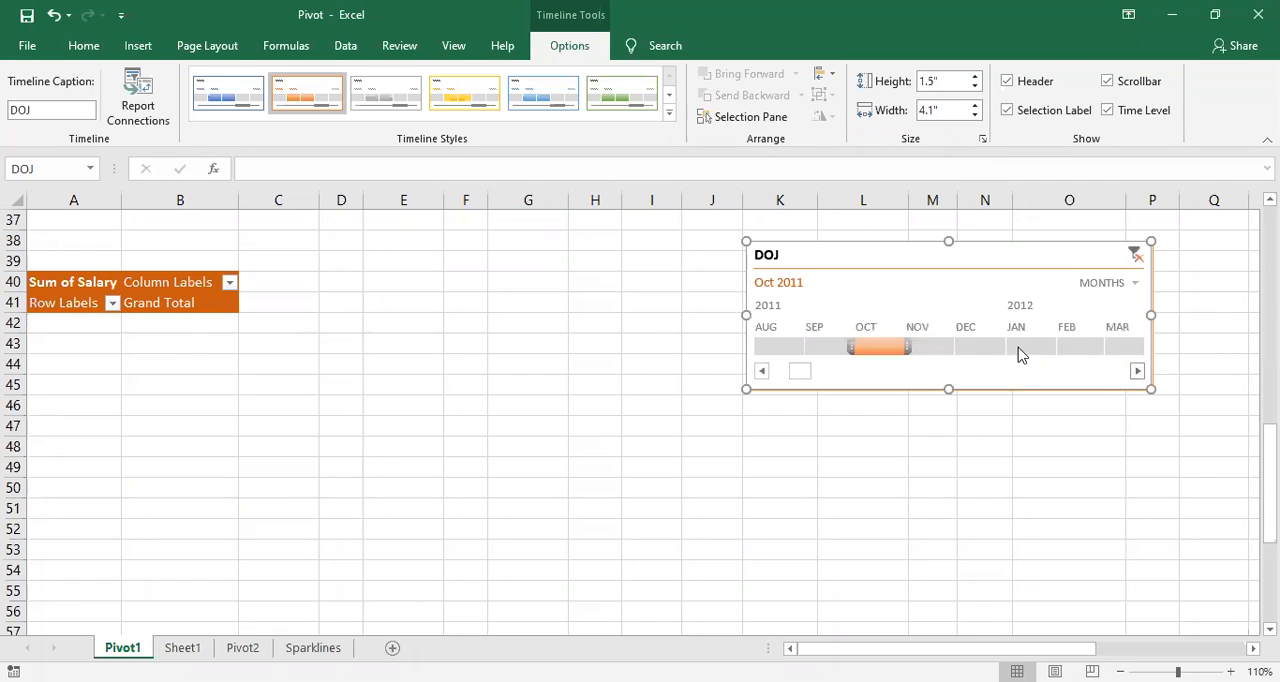
click(940, 347)
click(985, 350)
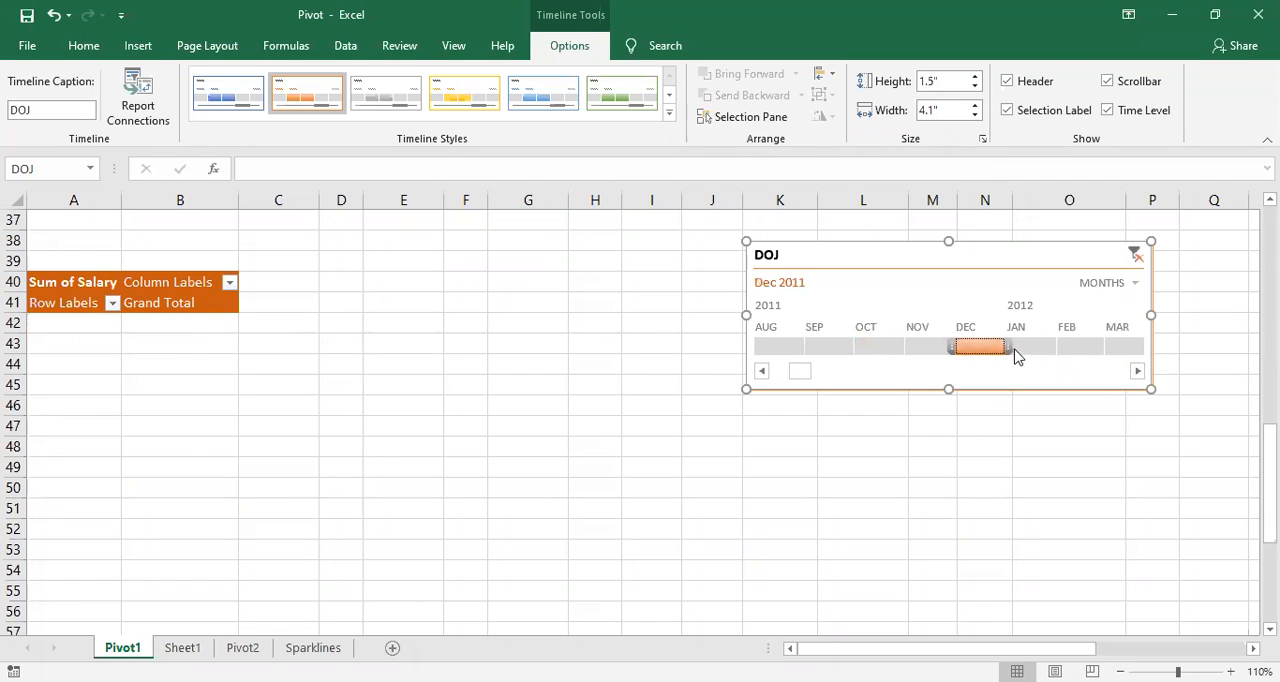
click(1014, 348)
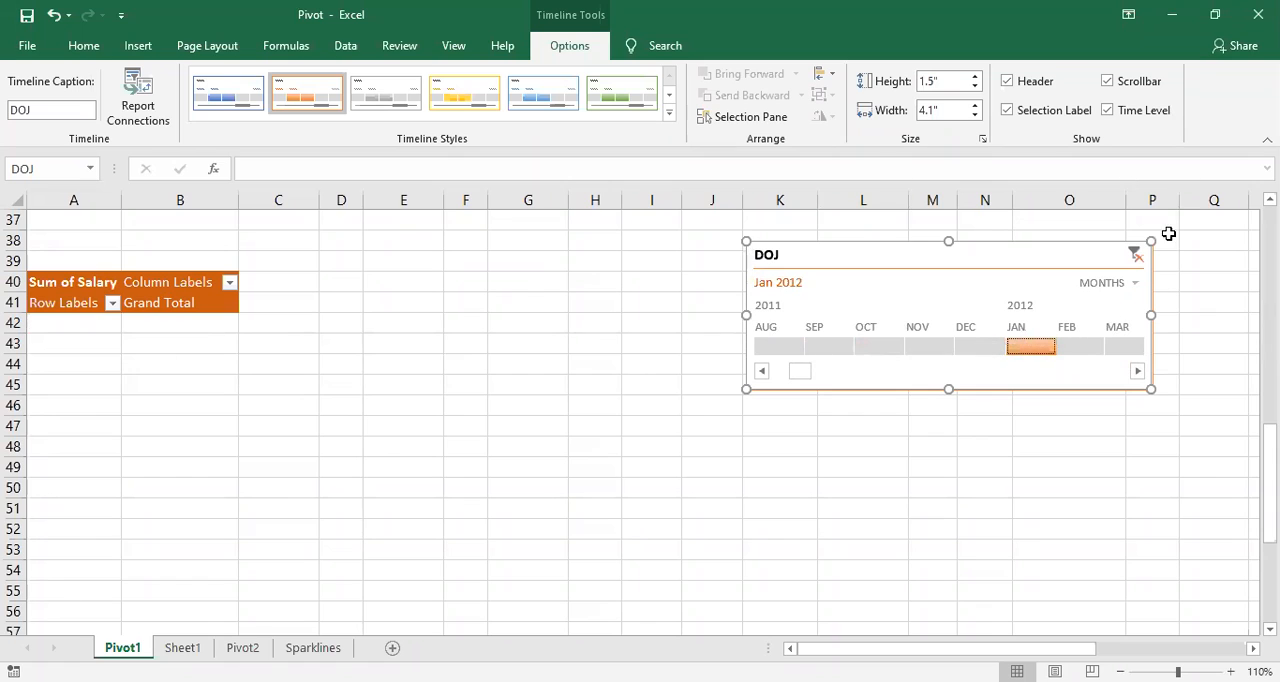
Step: Set the DOJ timeline to quarters and filter the PivotTable to Q3 2012
click(1128, 286)
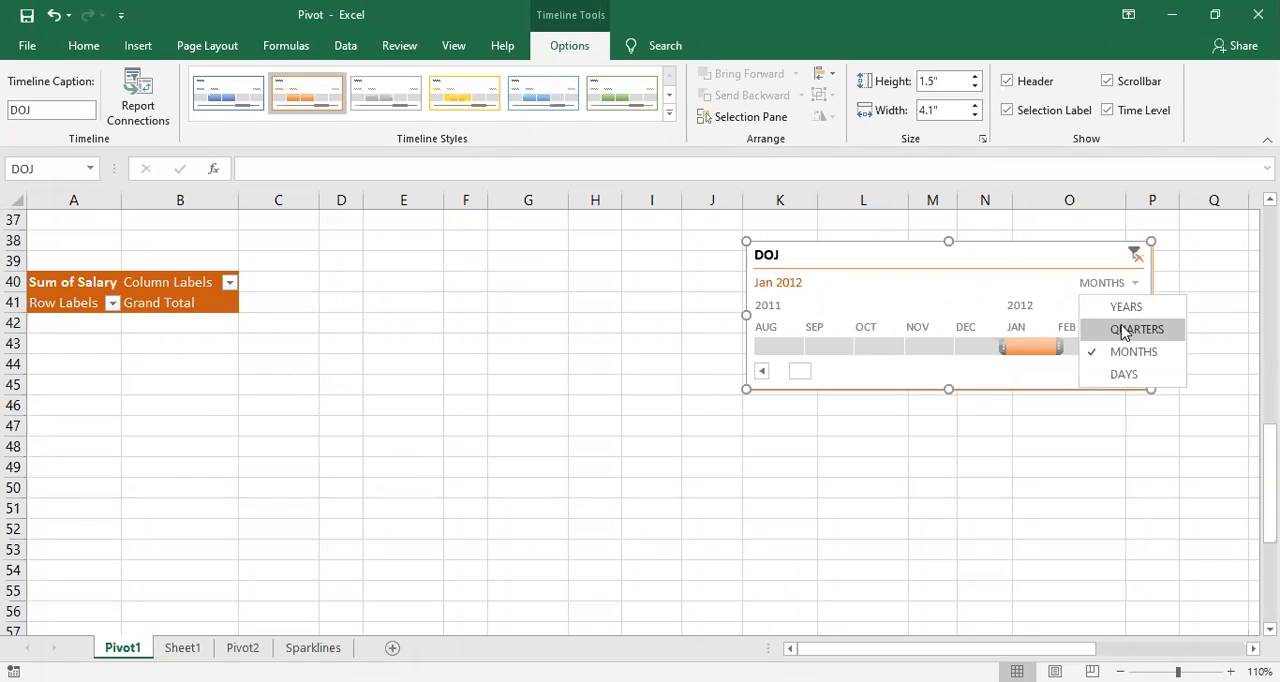
click(1125, 331)
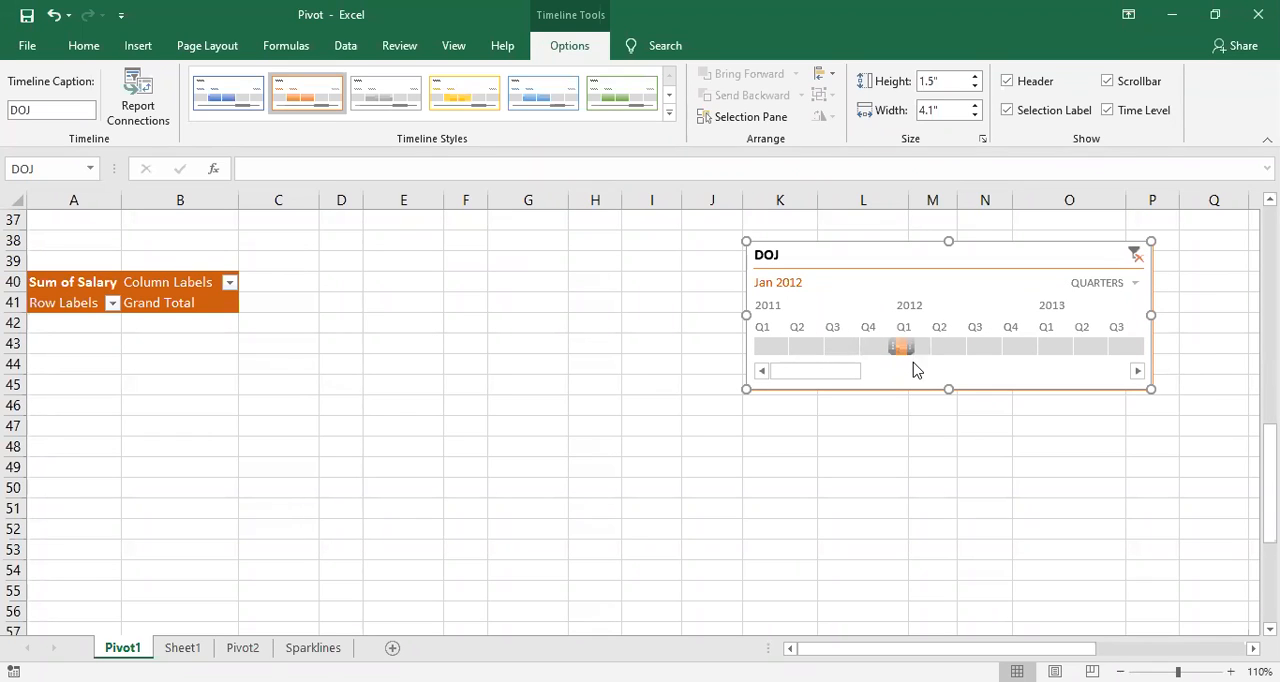
click(983, 347)
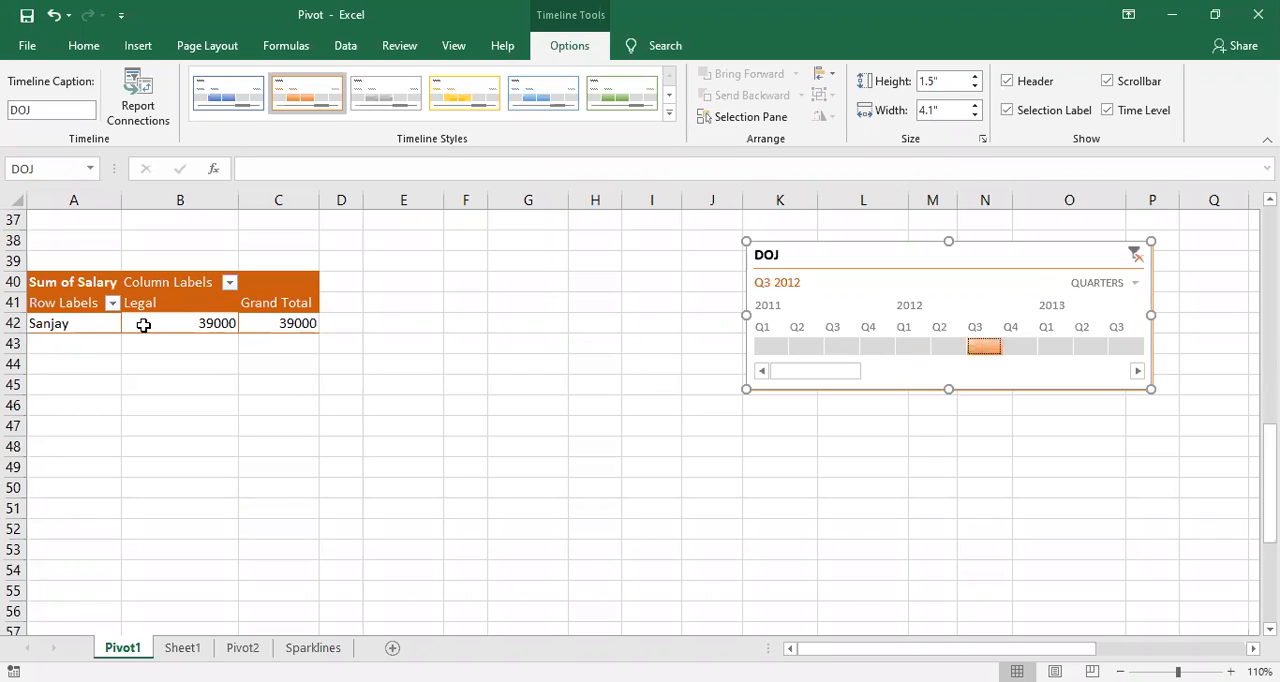
mouse_move(143, 325)
Step: Clear the DOJ timeline's filter and switch its time level first to days, followed by years
click(1137, 259)
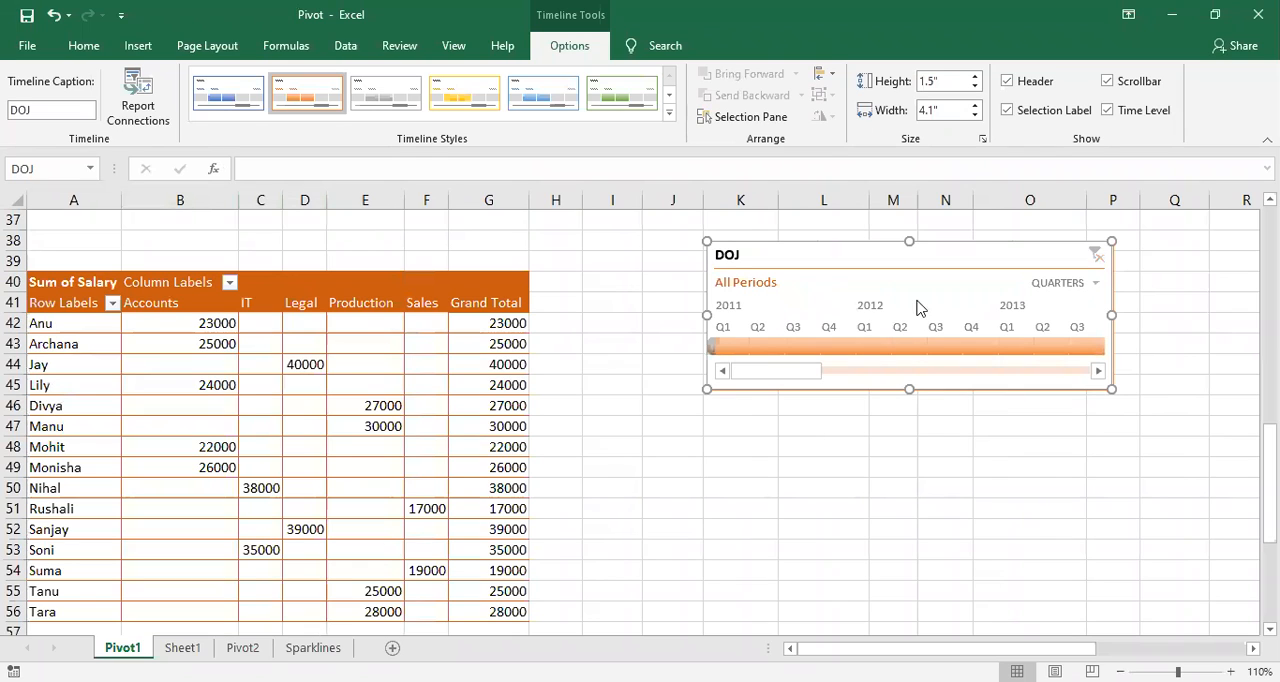
click(1070, 287)
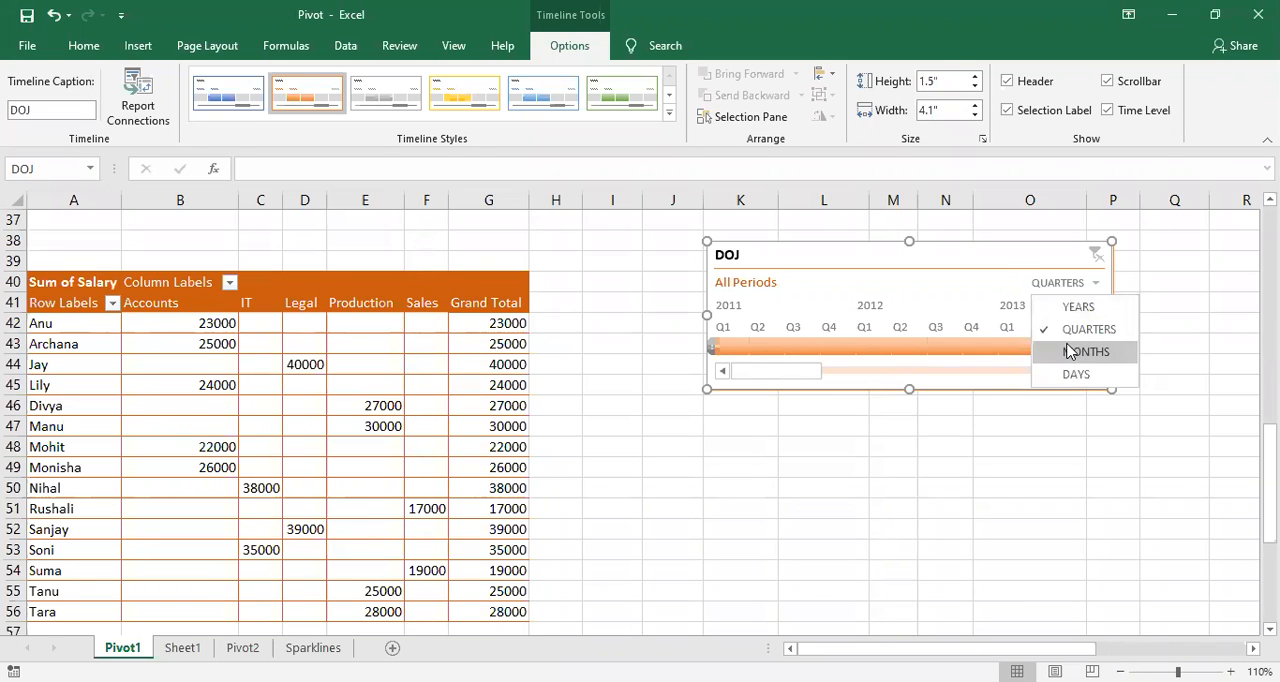
click(1072, 375)
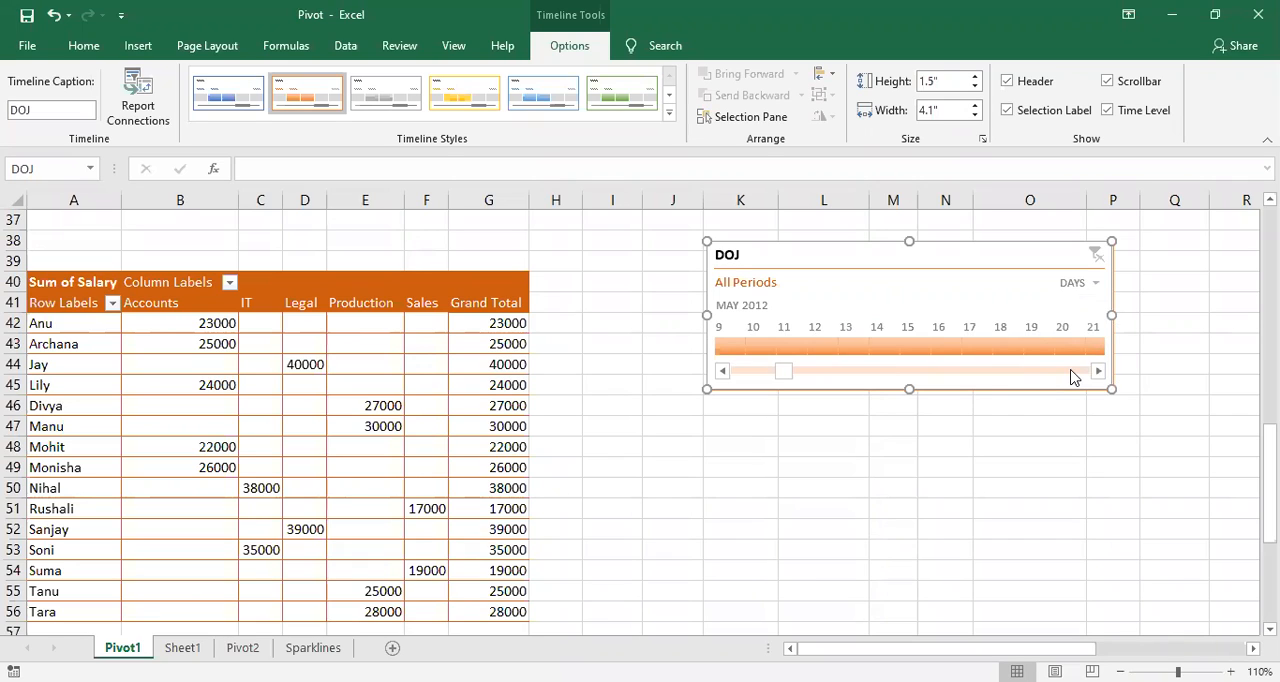
click(1090, 284)
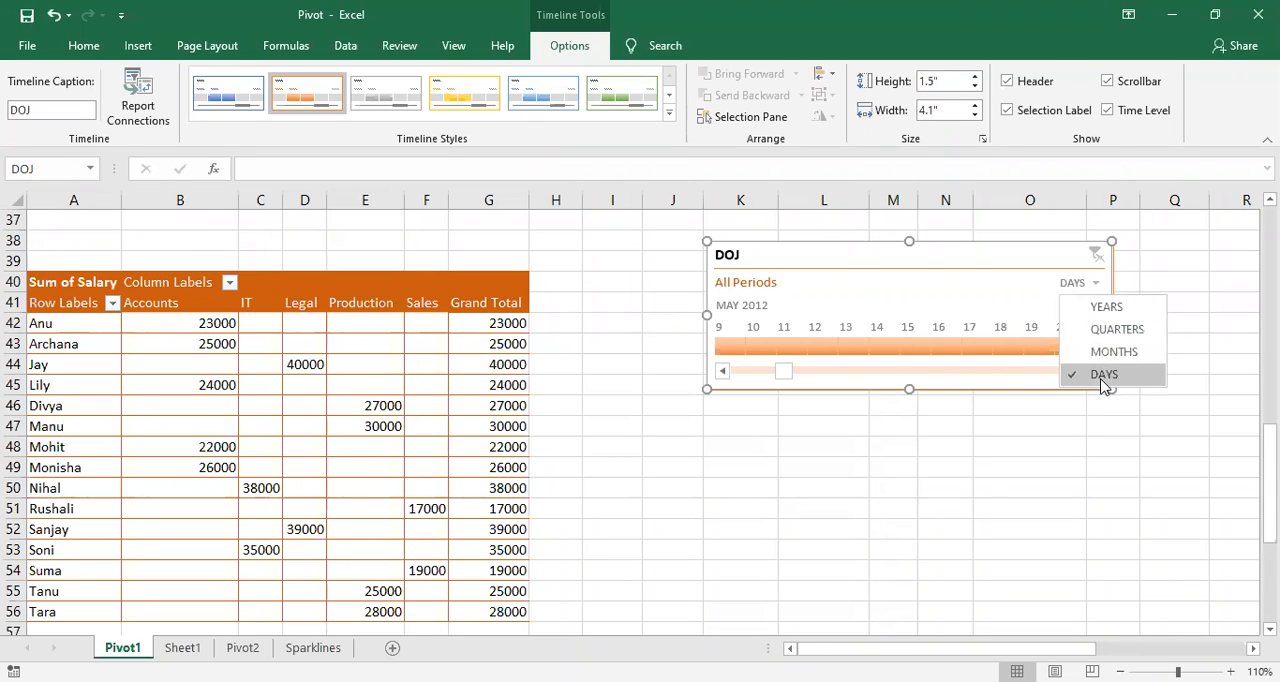
click(935, 258)
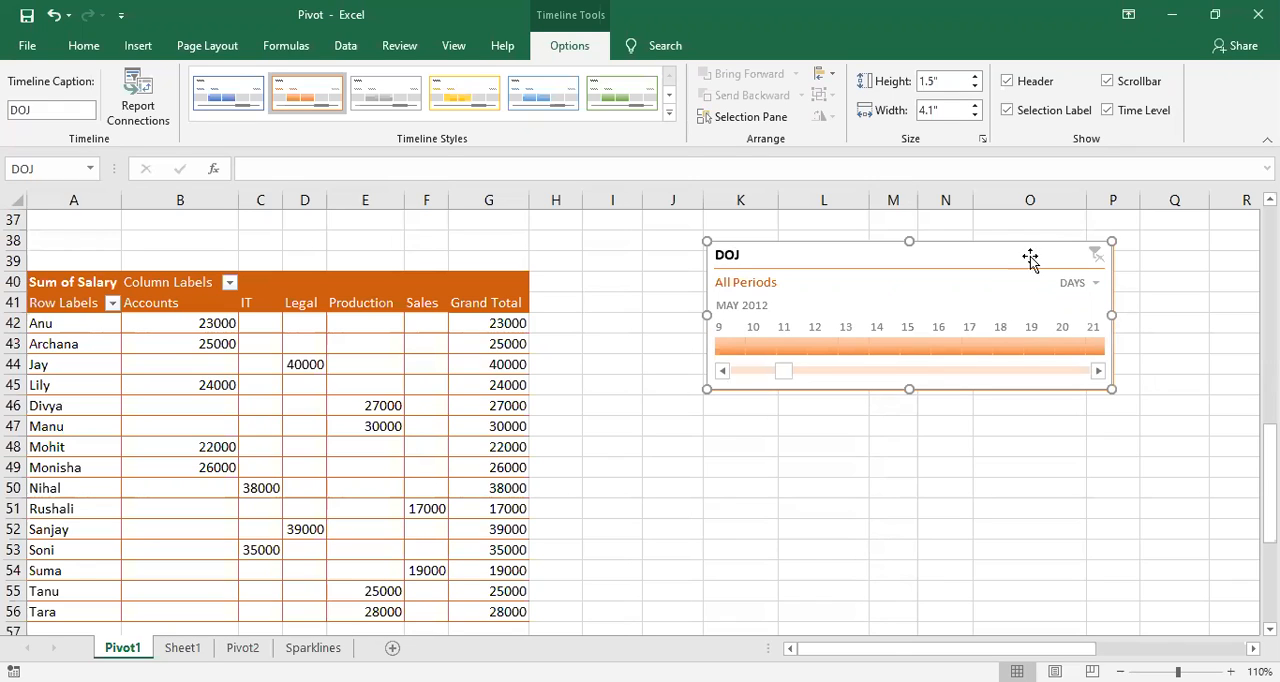
click(1077, 285)
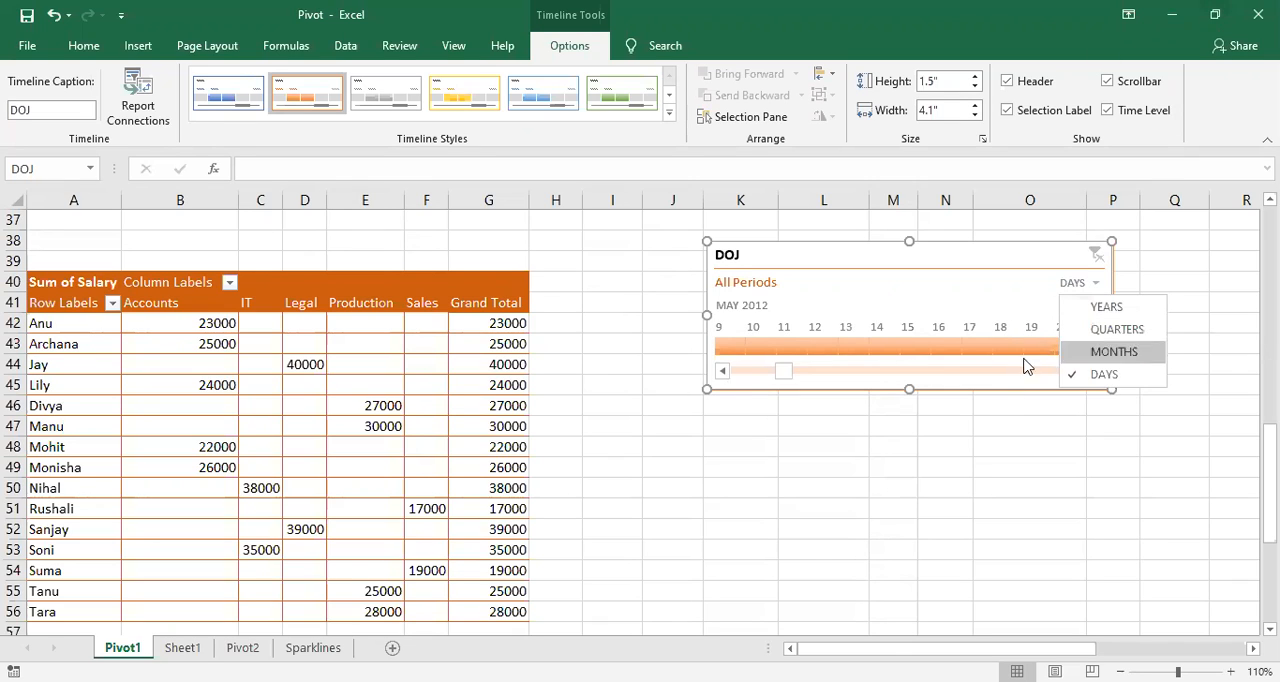
click(1098, 310)
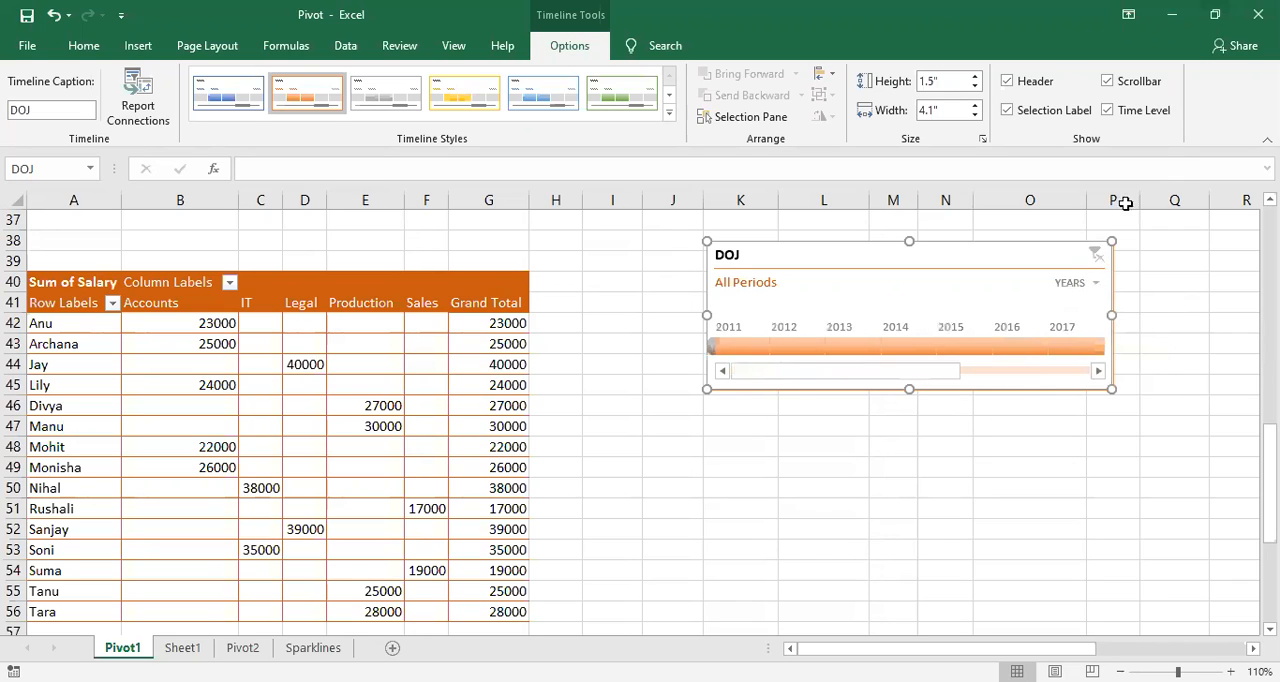
Step: Turn off the DOJ timeline's time level display and delete the timeline from the sheet
click(1107, 110)
click(930, 285)
Step: Insert a new DOJ timeline for the salary PivotTable, place it beside the table and turn on its time level
click(365, 335)
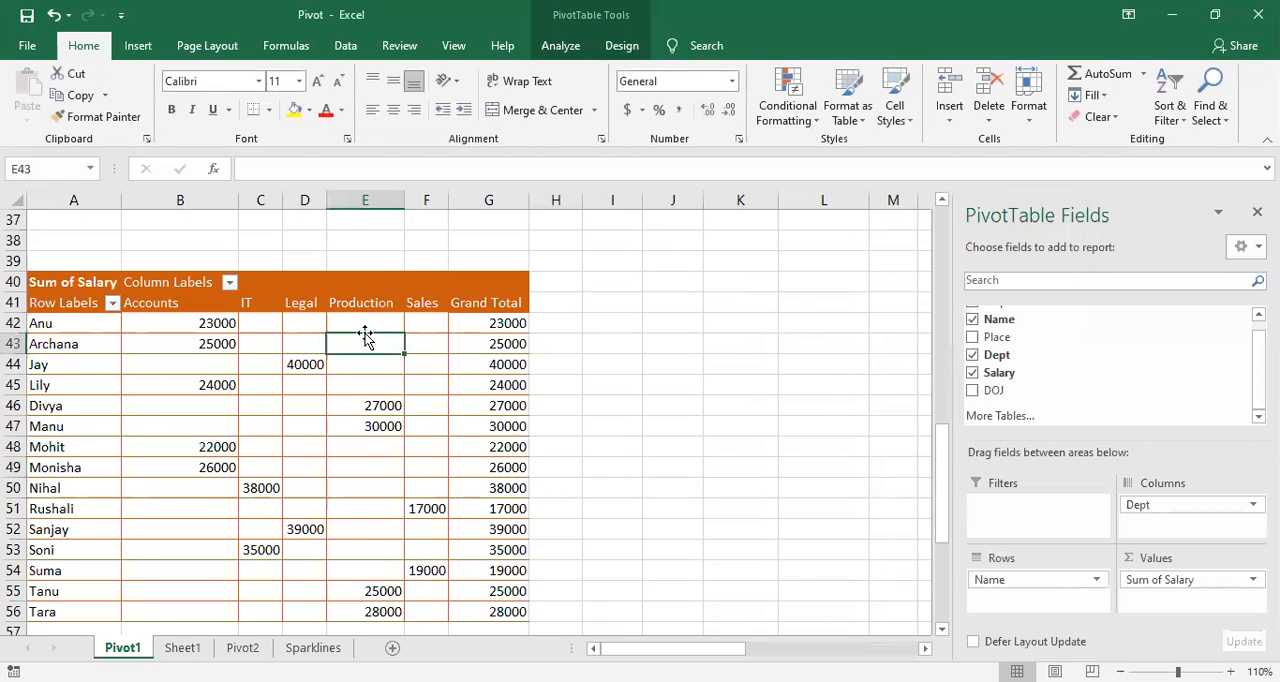
click(562, 46)
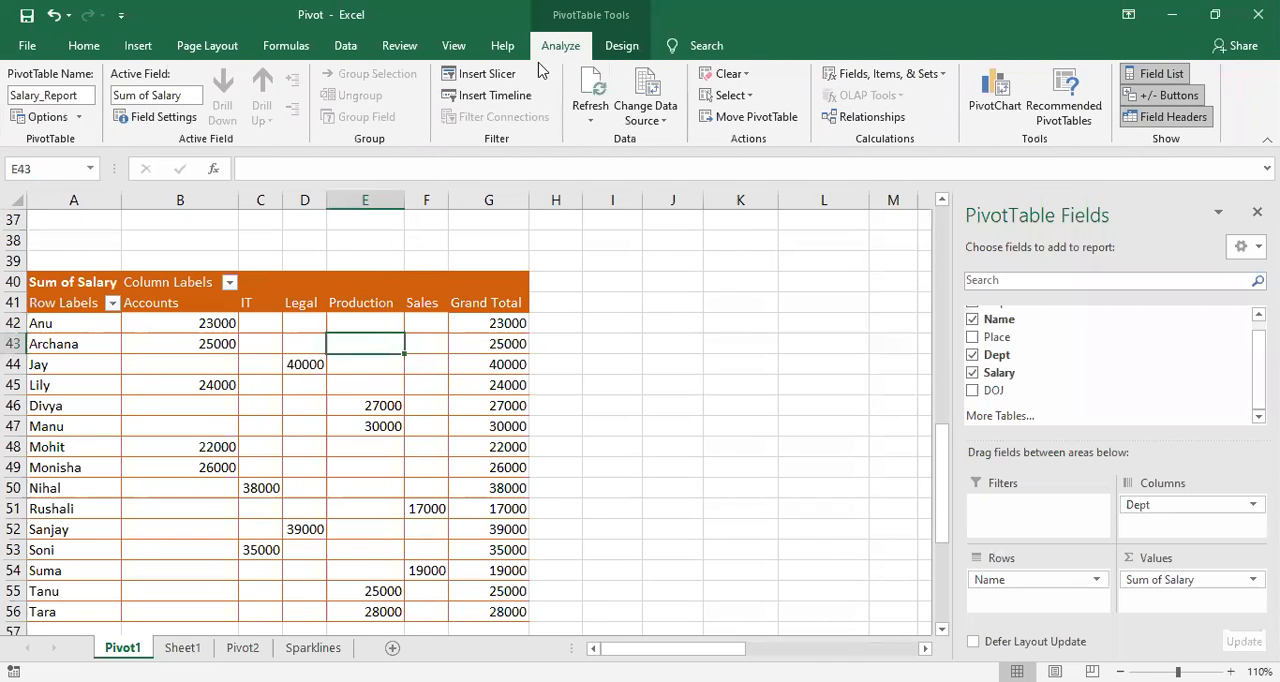
click(500, 95)
click(766, 181)
click(847, 385)
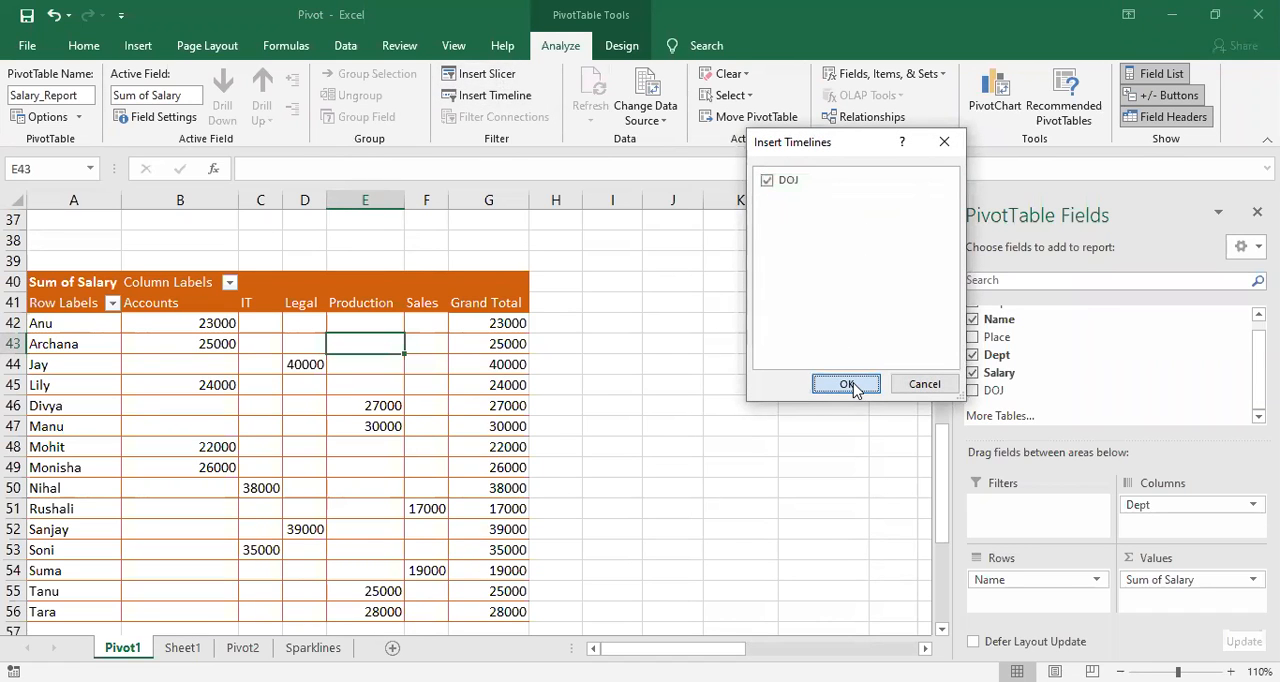
drag(580, 365, 910, 339)
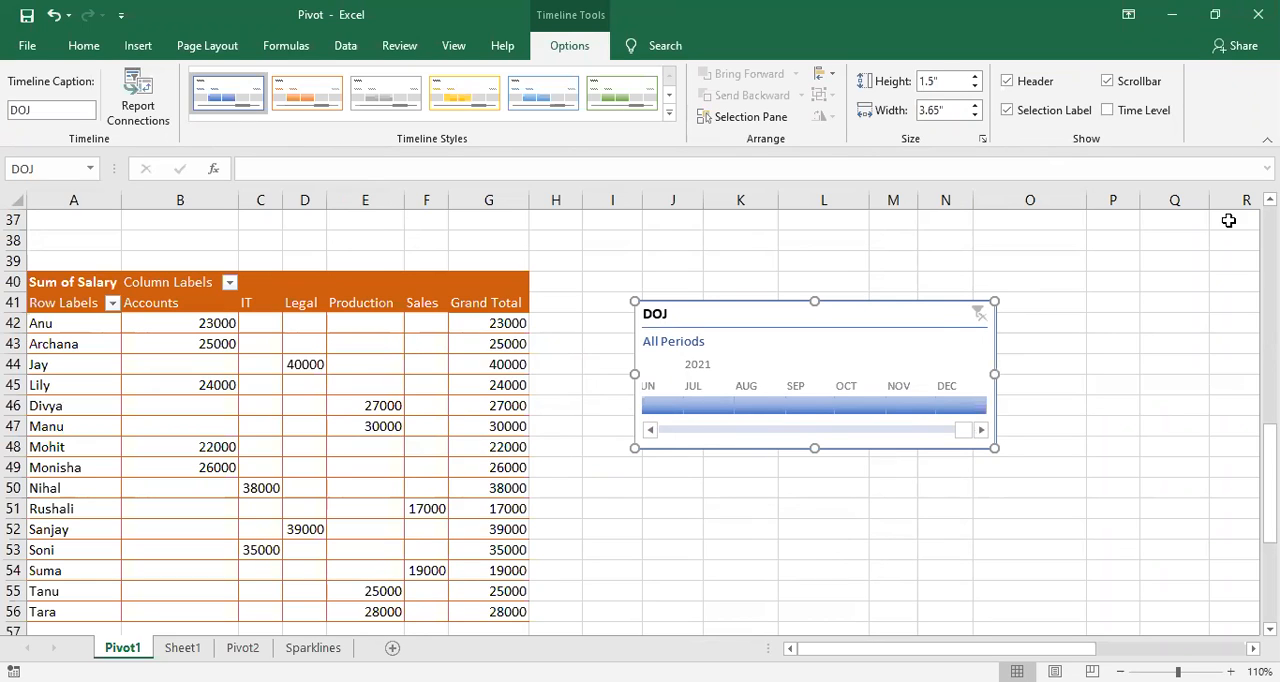
click(1108, 115)
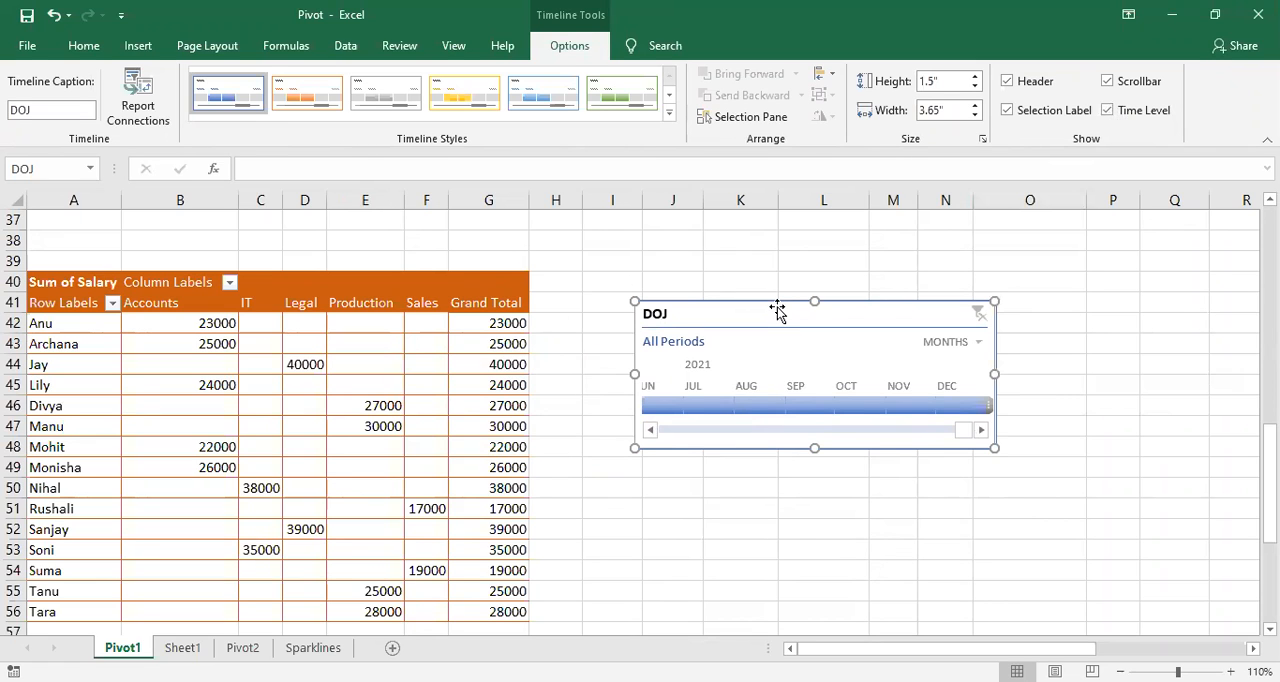
Step: Delete the new DOJ timeline and close the PivotTable field list
key(Delete)
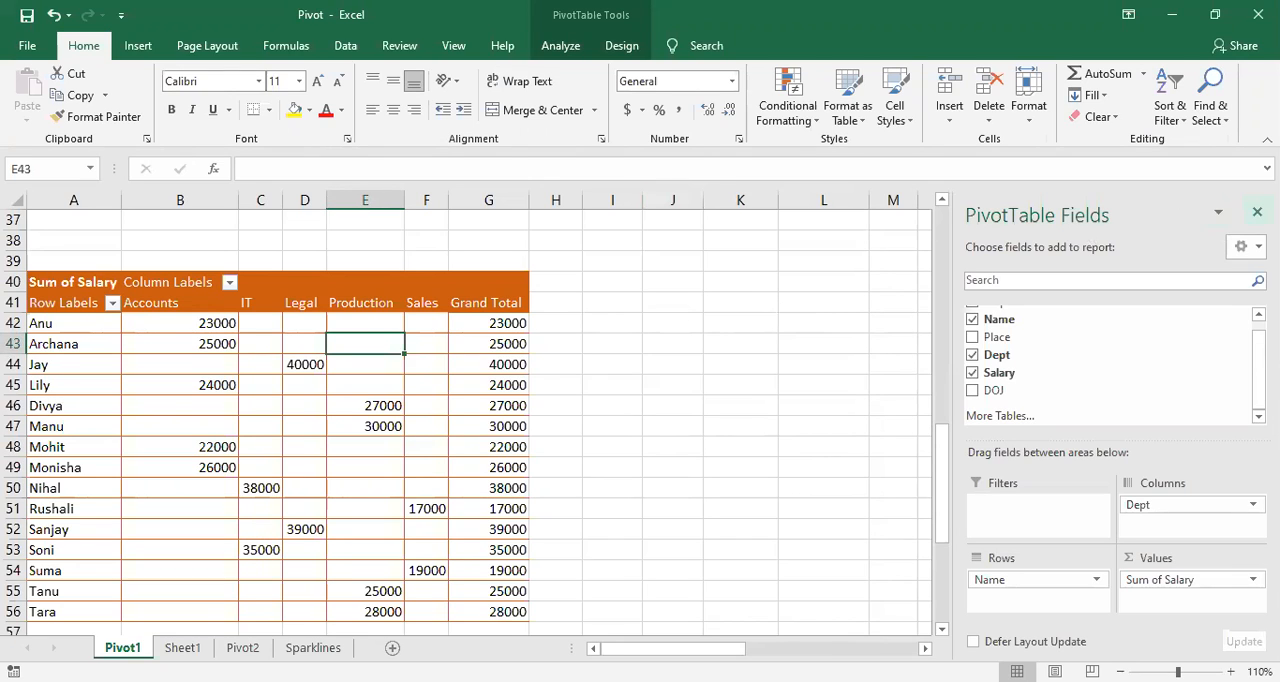
click(1257, 211)
click(608, 446)
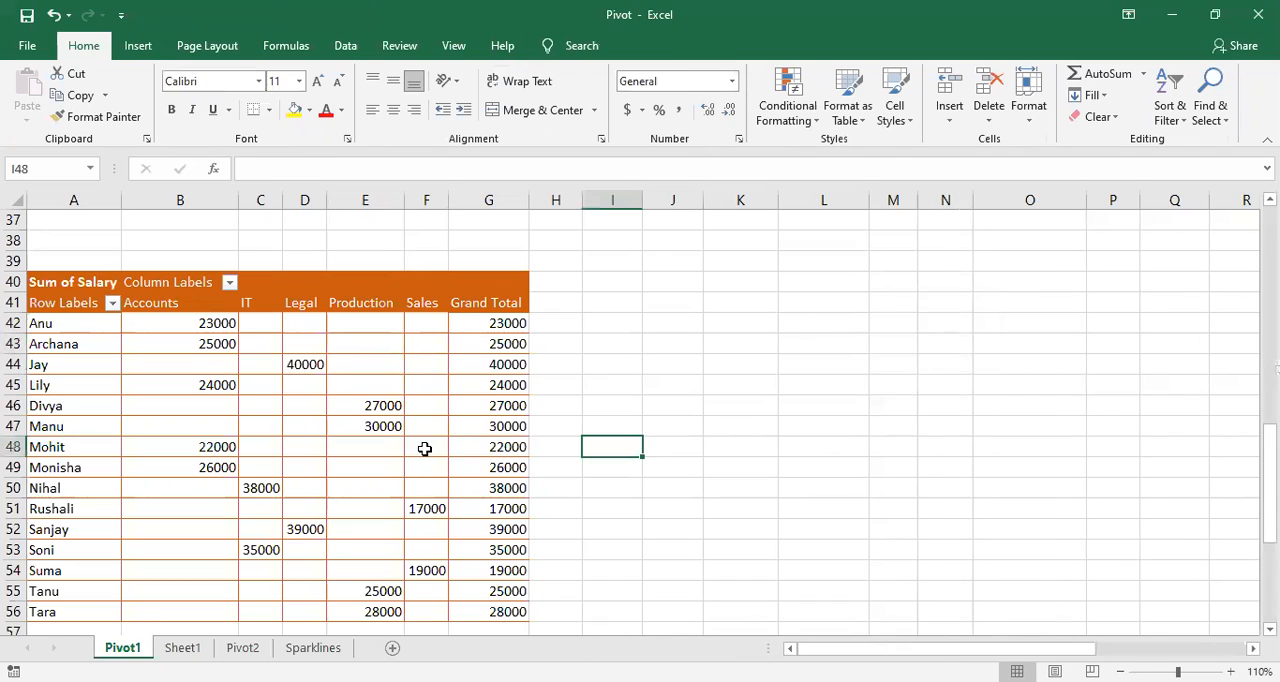
click(419, 450)
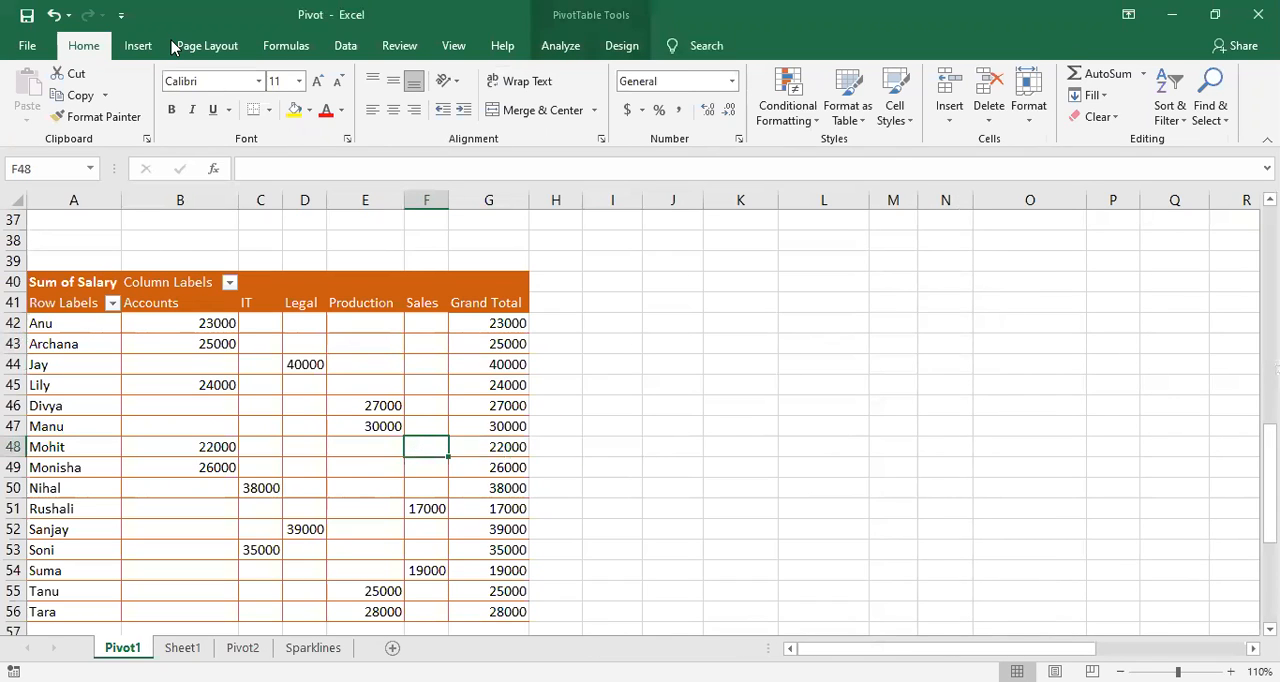
click(254, 472)
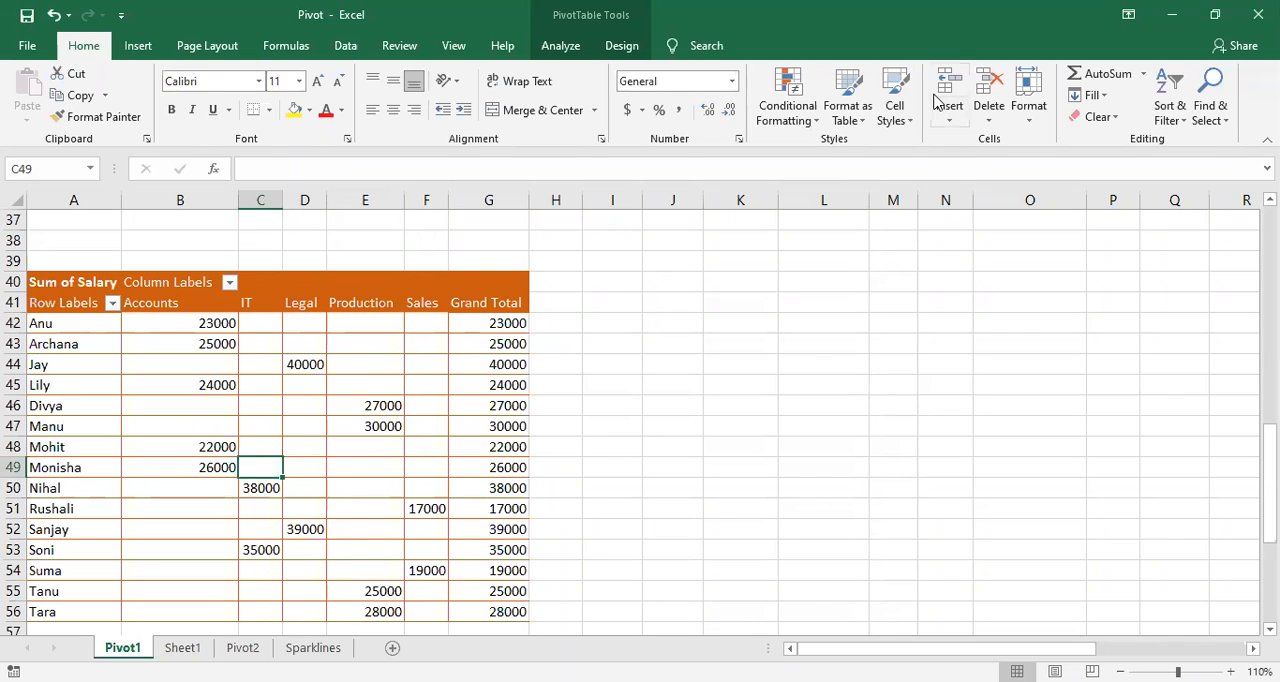
click(229, 378)
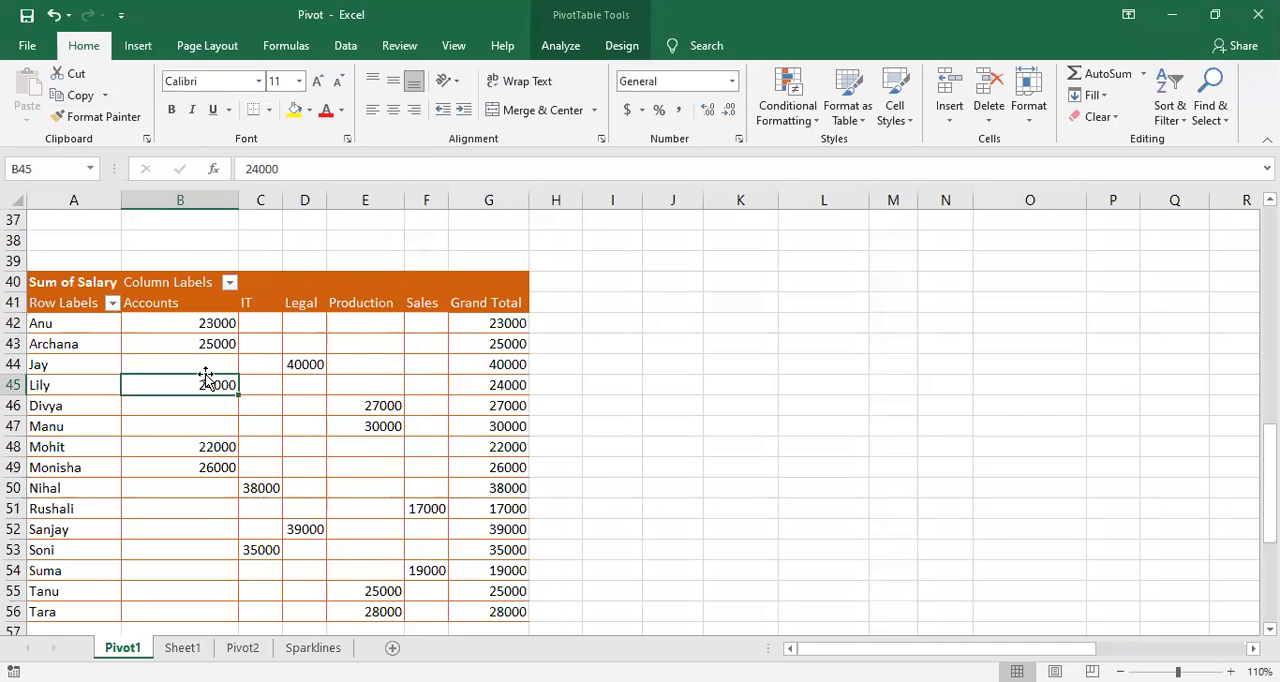
click(387, 501)
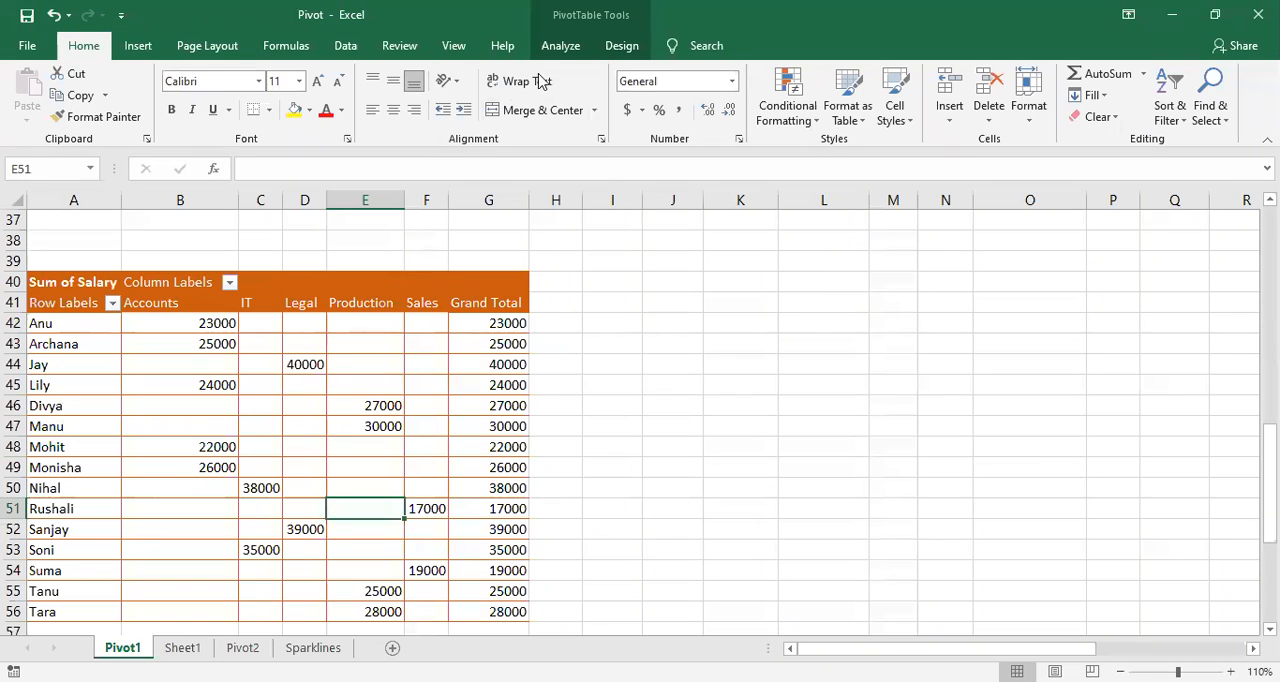
click(818, 398)
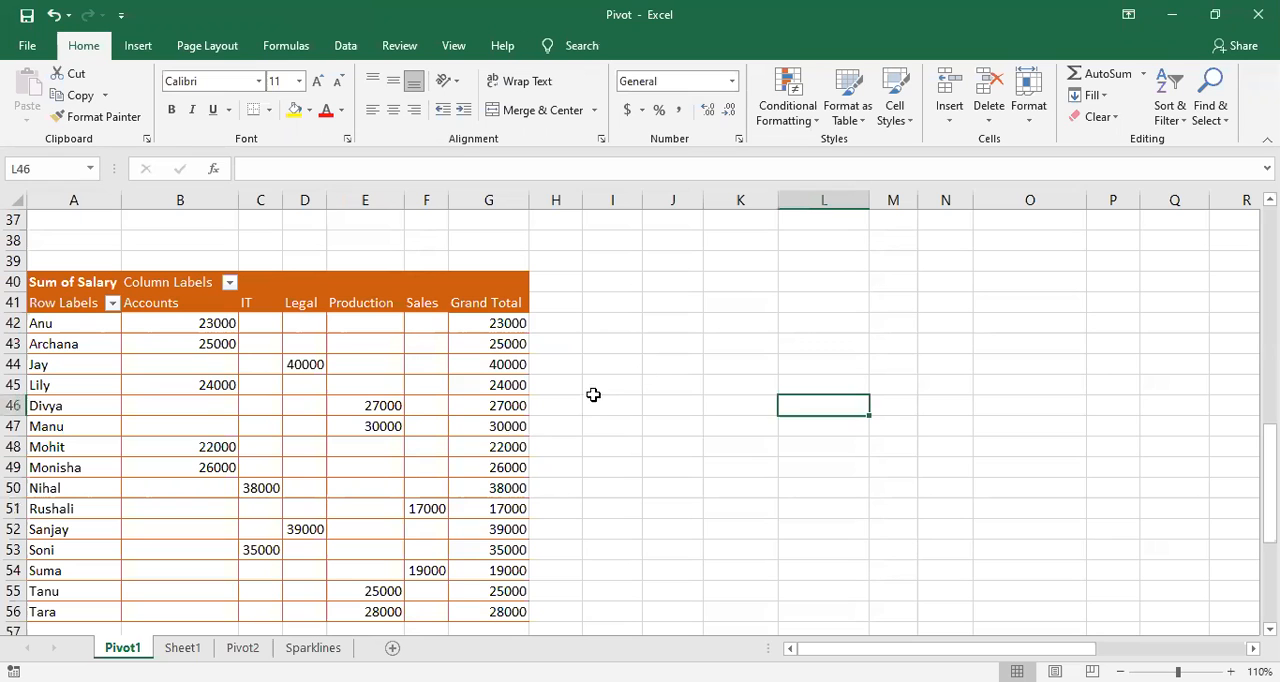
click(316, 398)
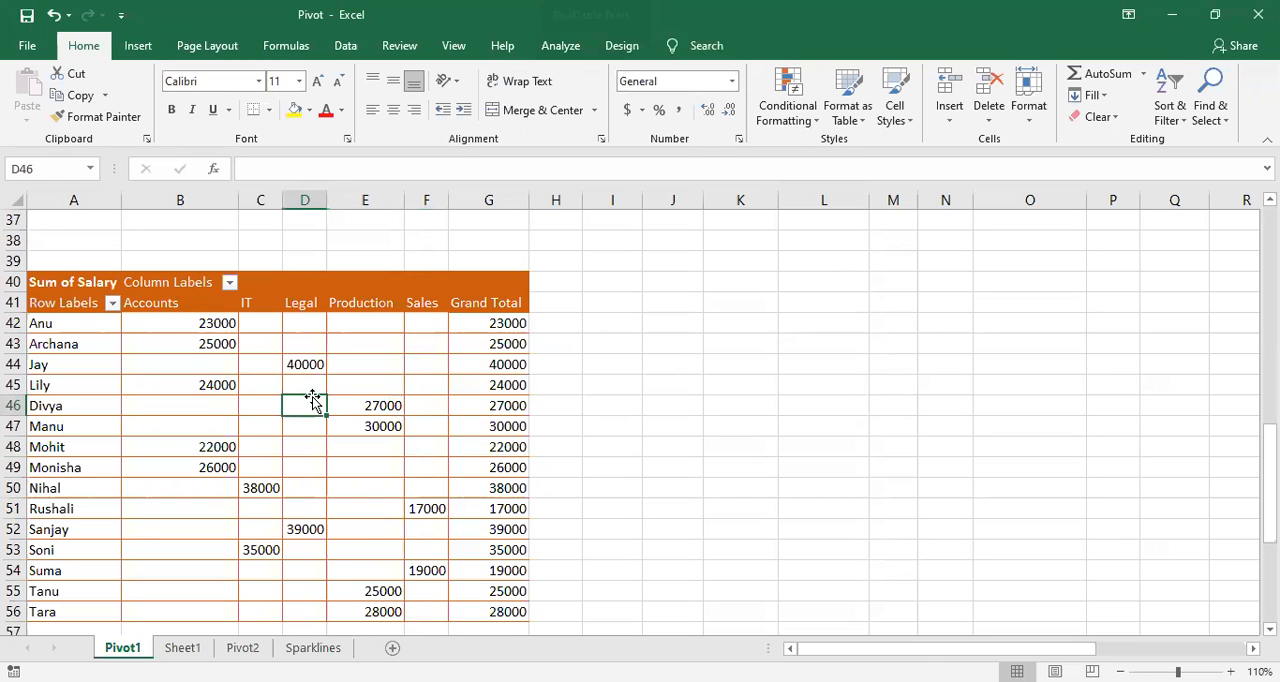
scroll(317, 400, down, 1)
scroll(317, 400, up, 1)
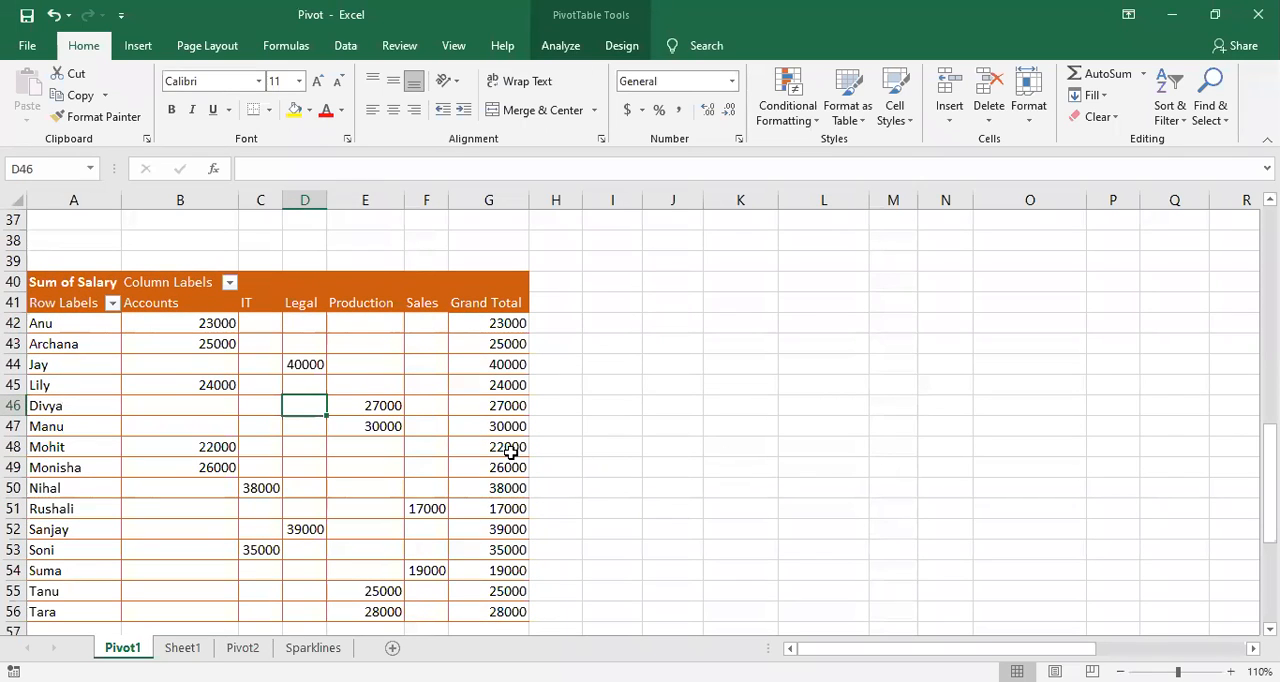
mouse_move(510, 452)
click(432, 425)
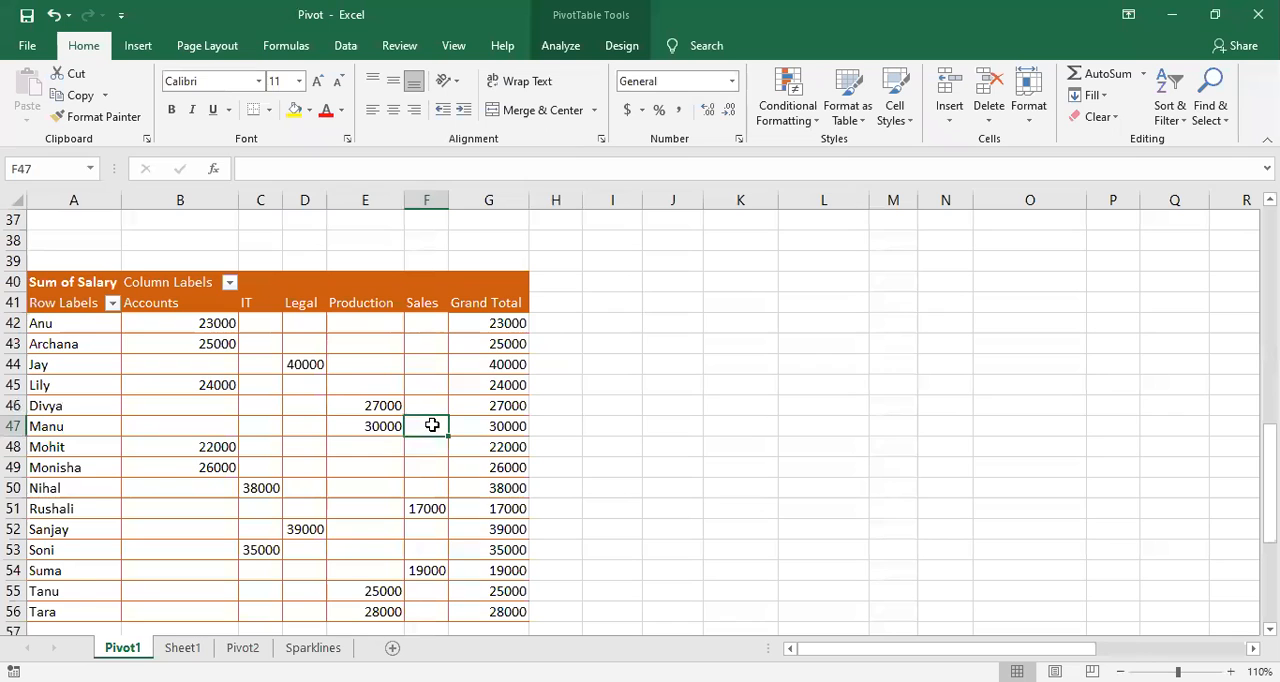
scroll(432, 425, up, 2)
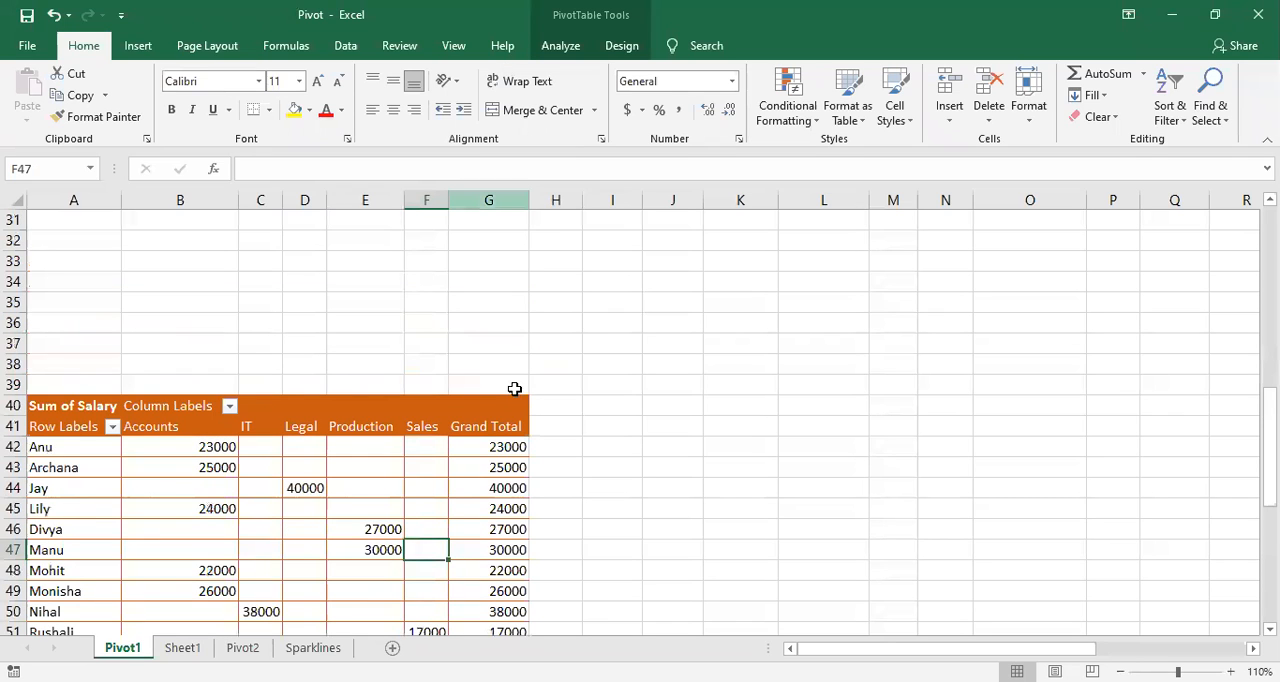
scroll(498, 453, down, 2)
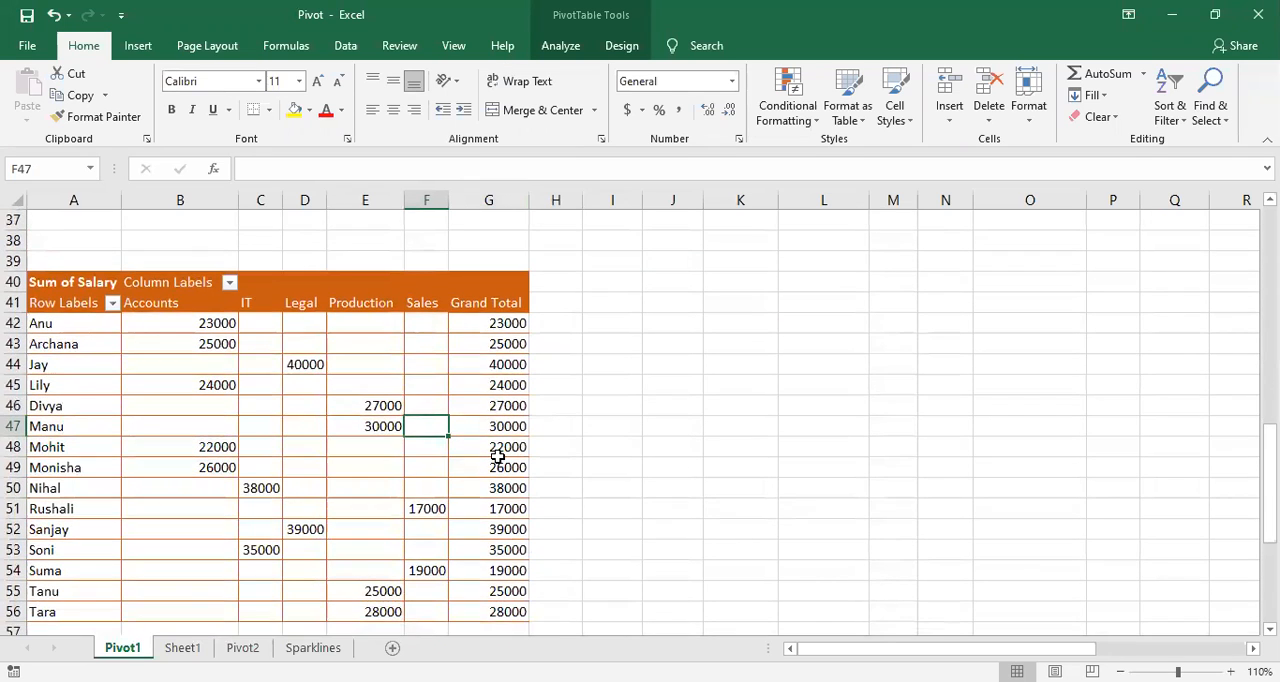
mouse_move(498, 456)
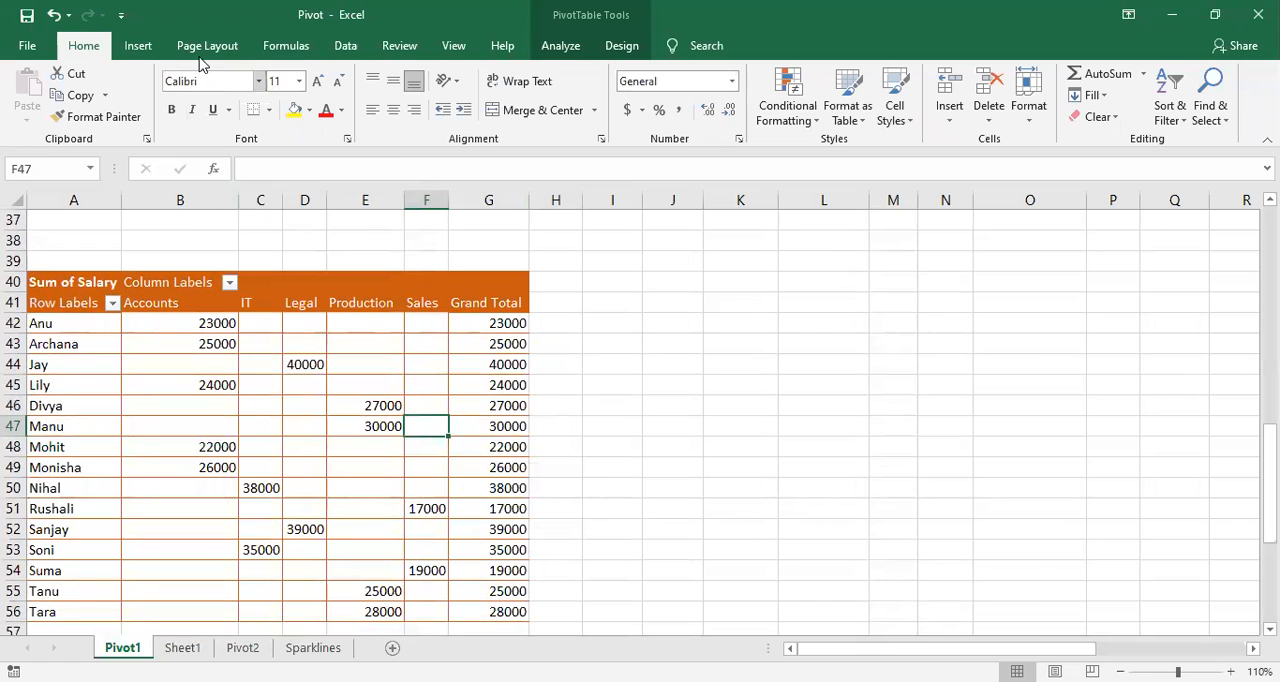
click(142, 46)
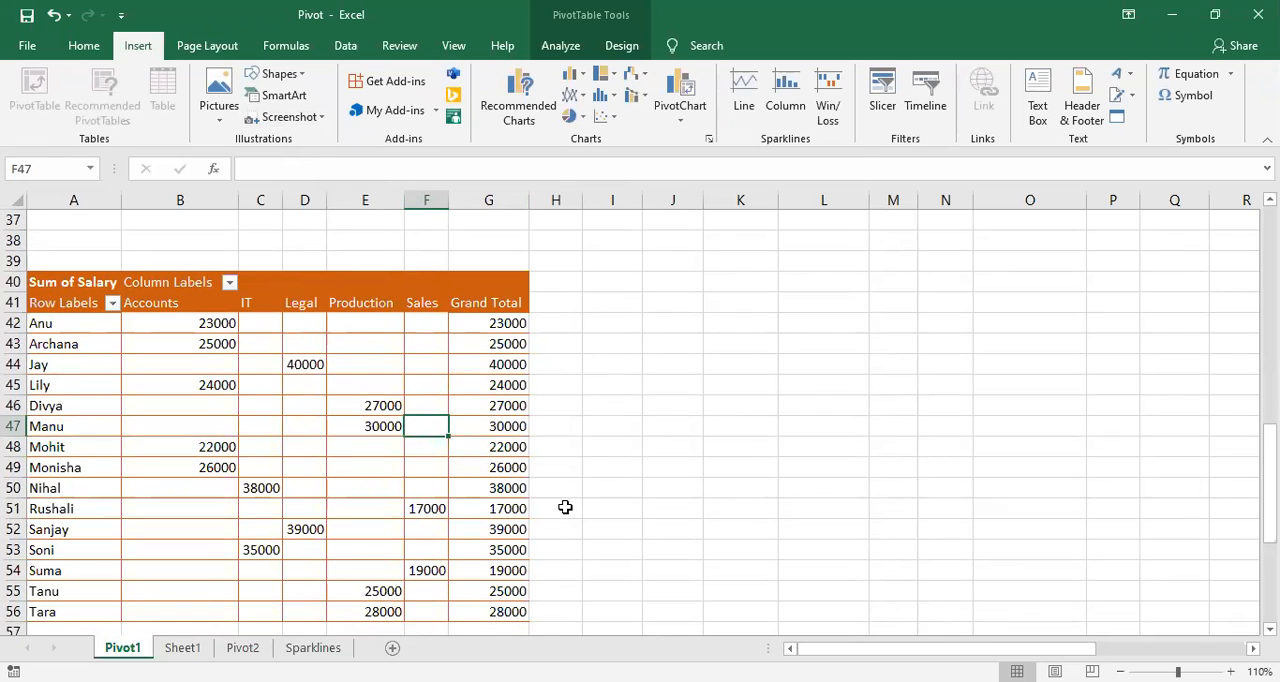
scroll(565, 507, down, 4)
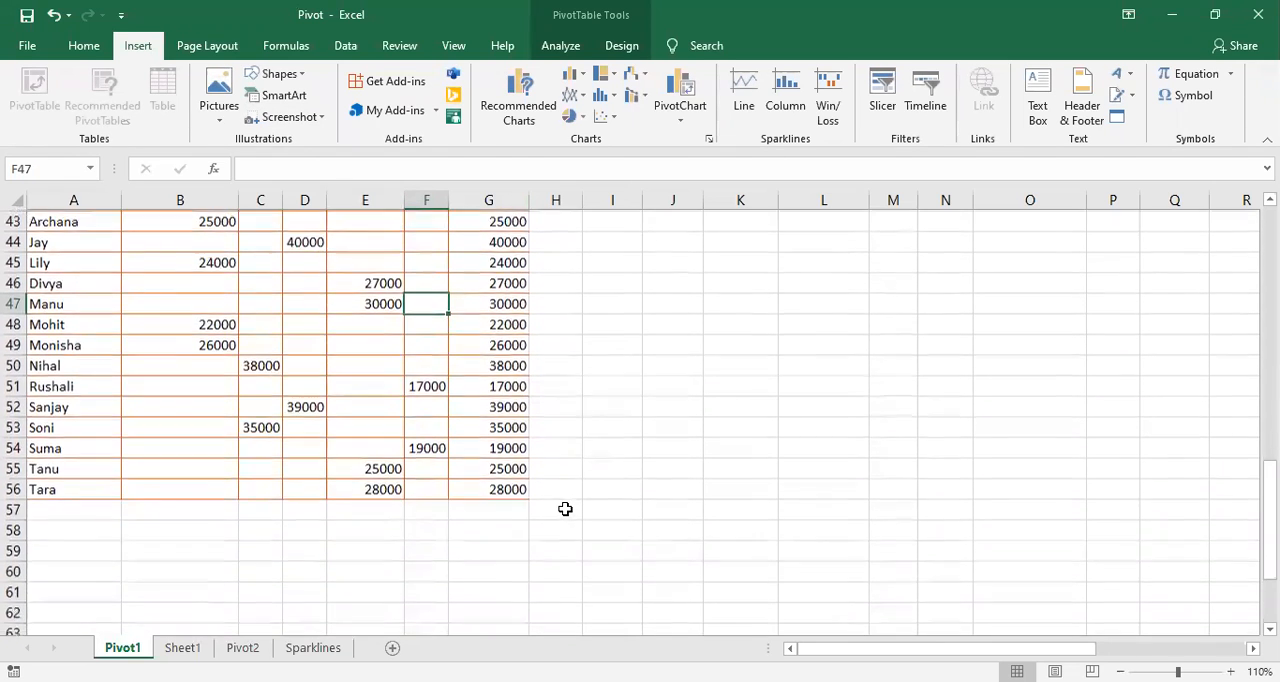
scroll(542, 479, up, 3)
click(166, 444)
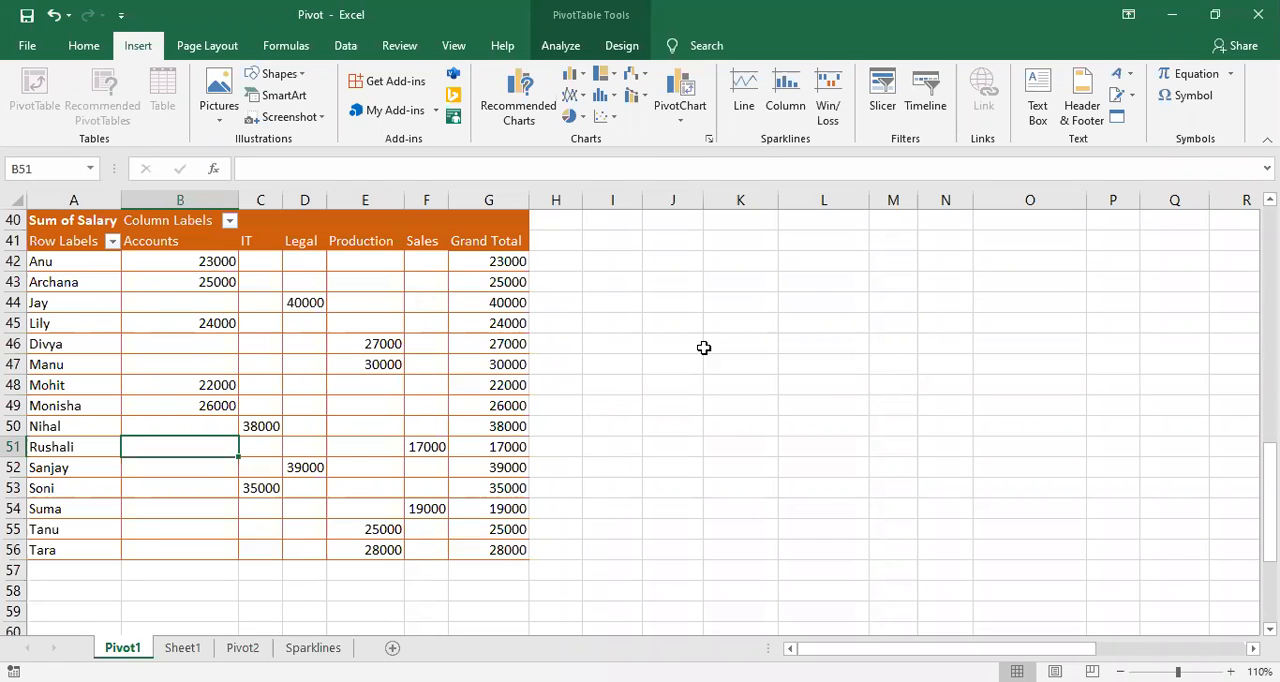
click(350, 449)
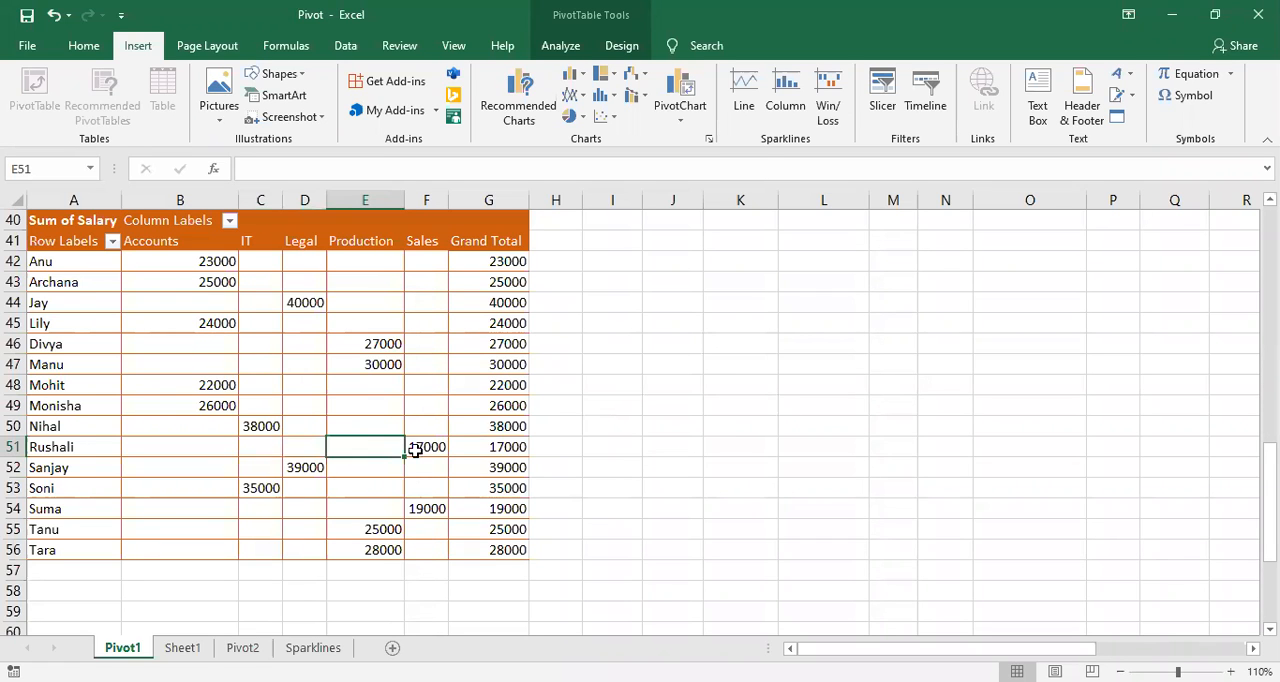
scroll(415, 451, up, 1)
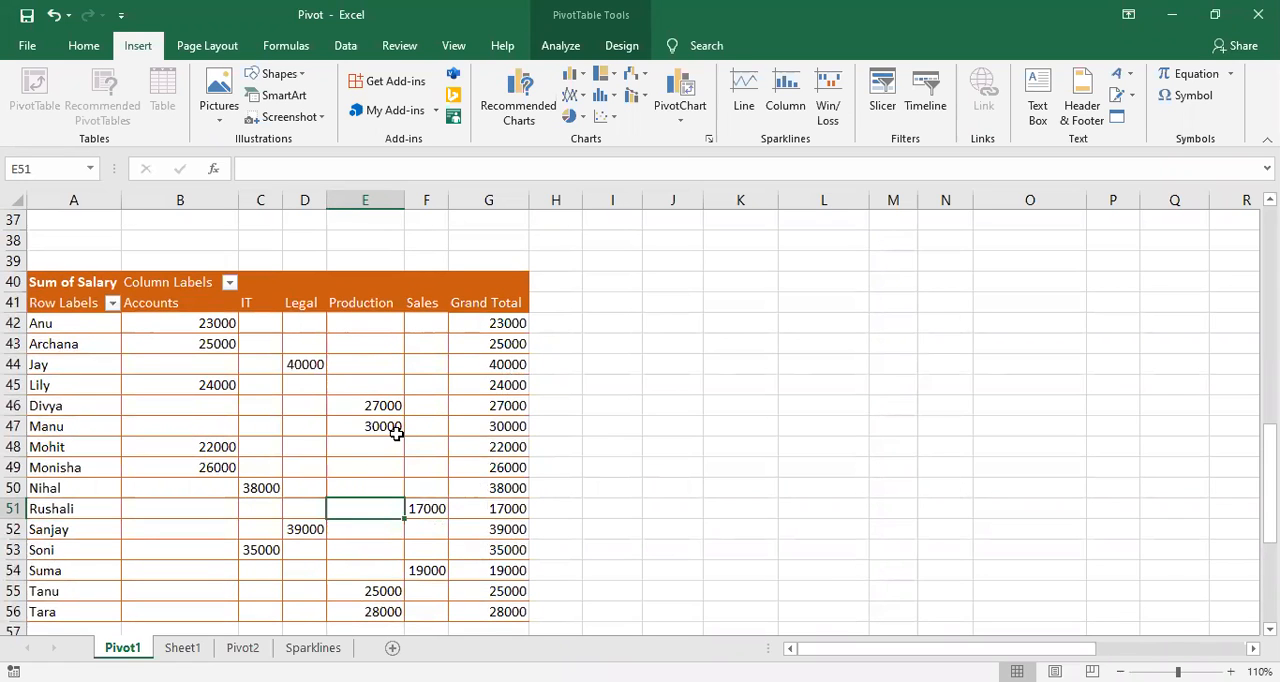
scroll(408, 432, down, 1)
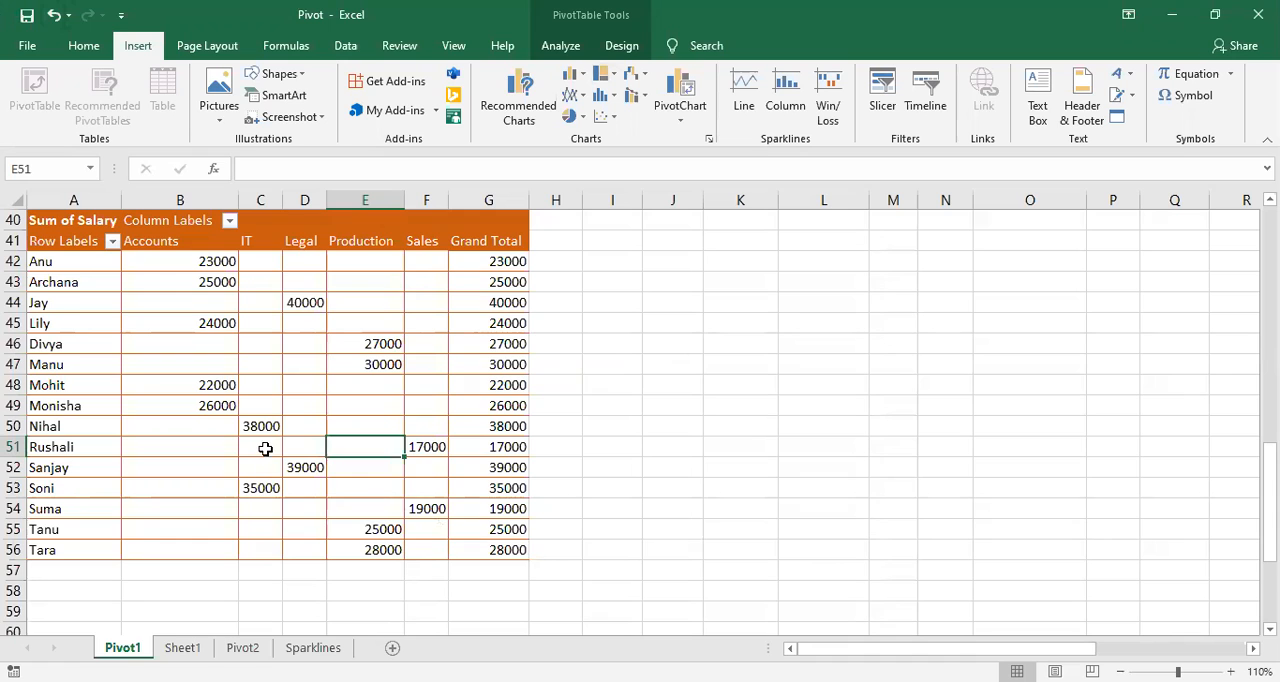
scroll(265, 449, down, 2)
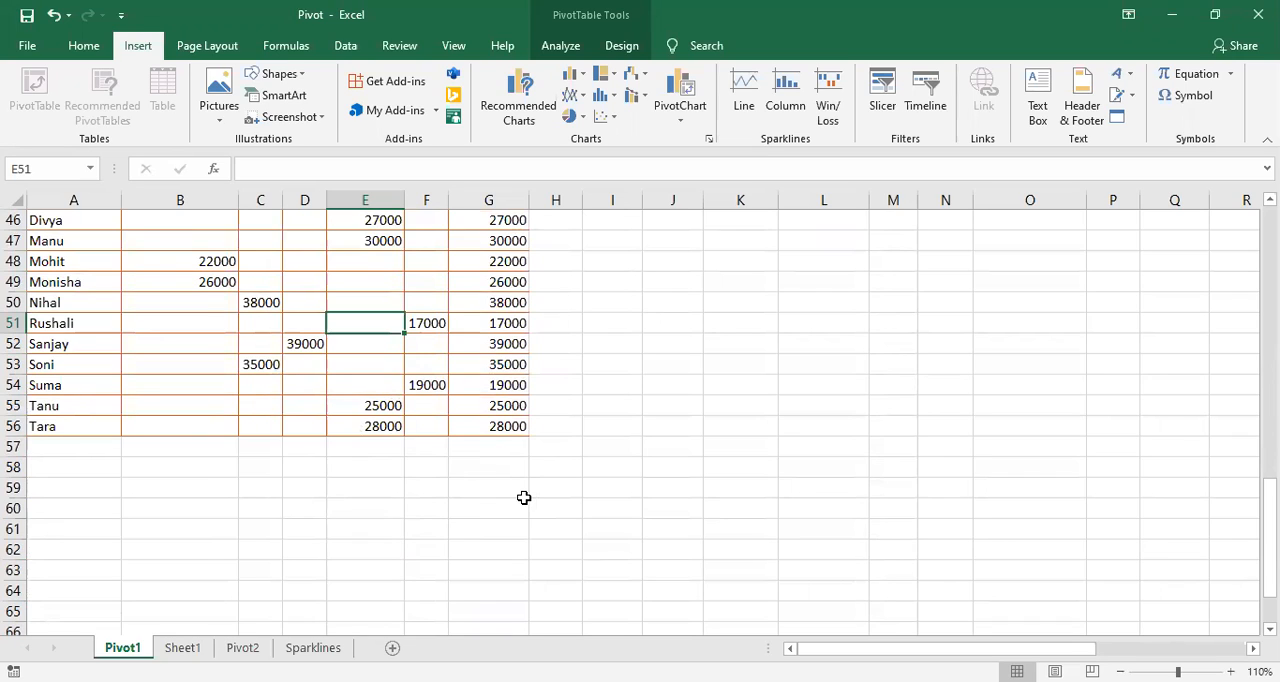
click(503, 530)
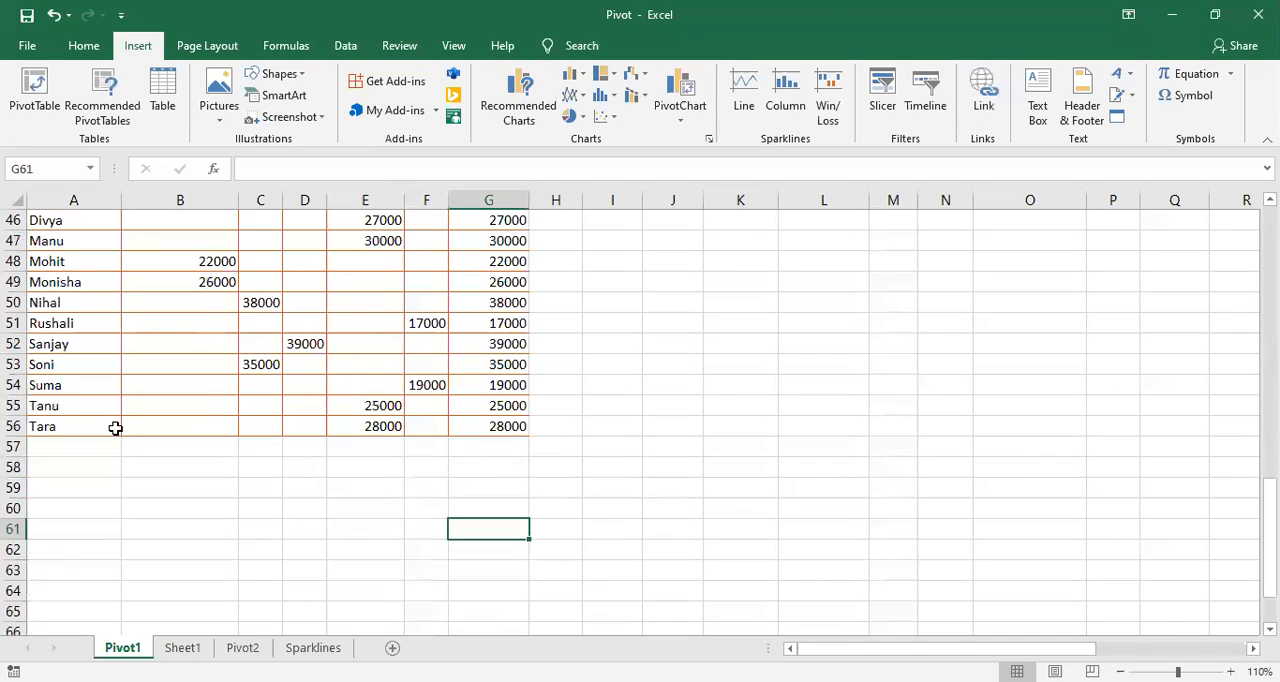
scroll(118, 432, down, 1)
scroll(122, 425, up, 2)
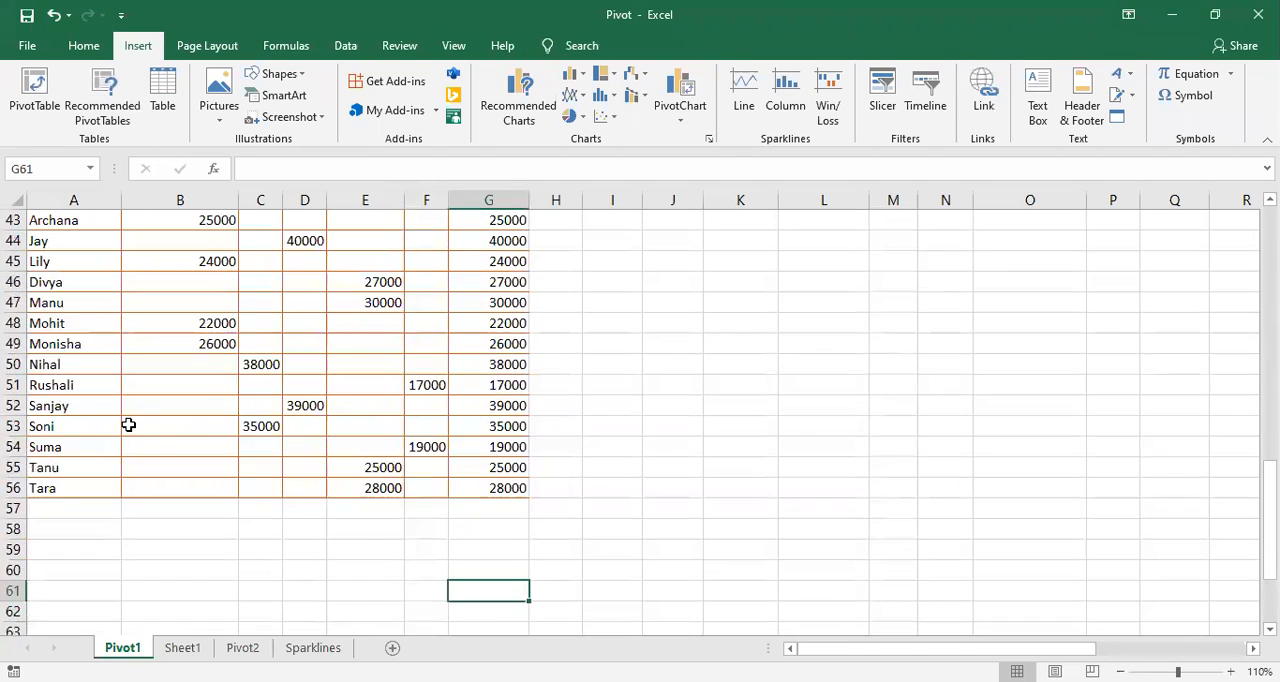
scroll(129, 425, up, 1)
scroll(94, 510, down, 1)
click(95, 530)
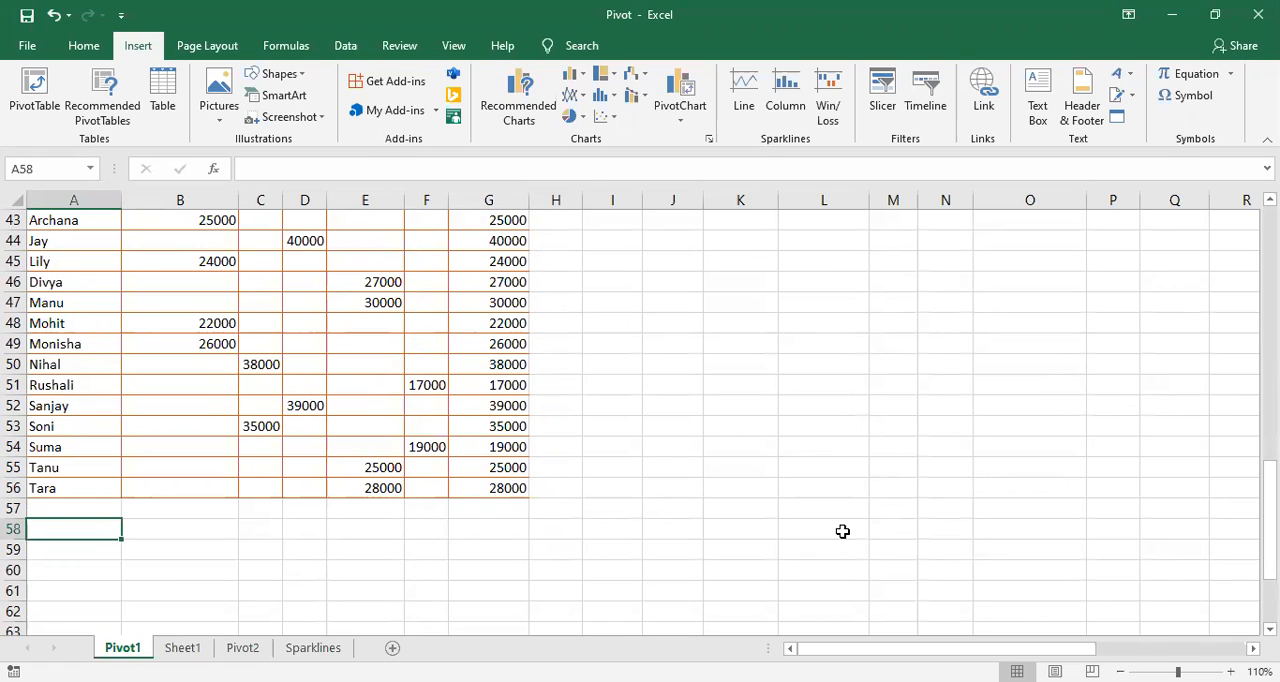
scroll(637, 534, up, 3)
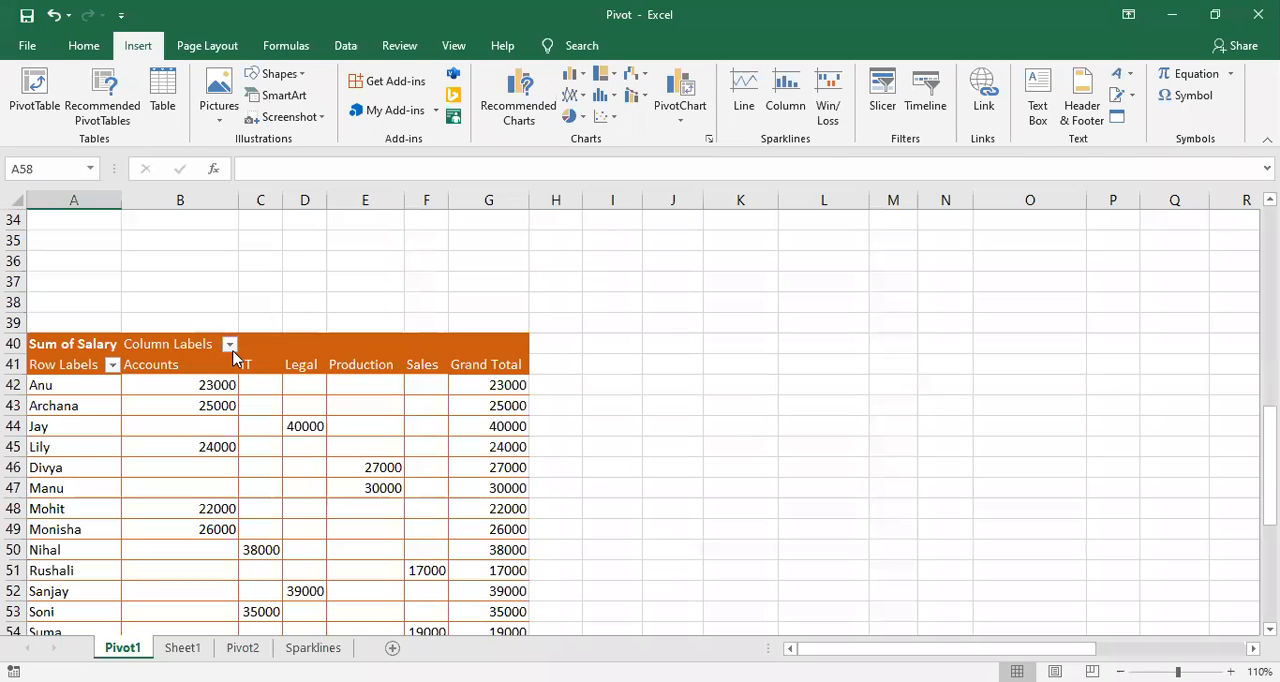
scroll(338, 489, down, 2)
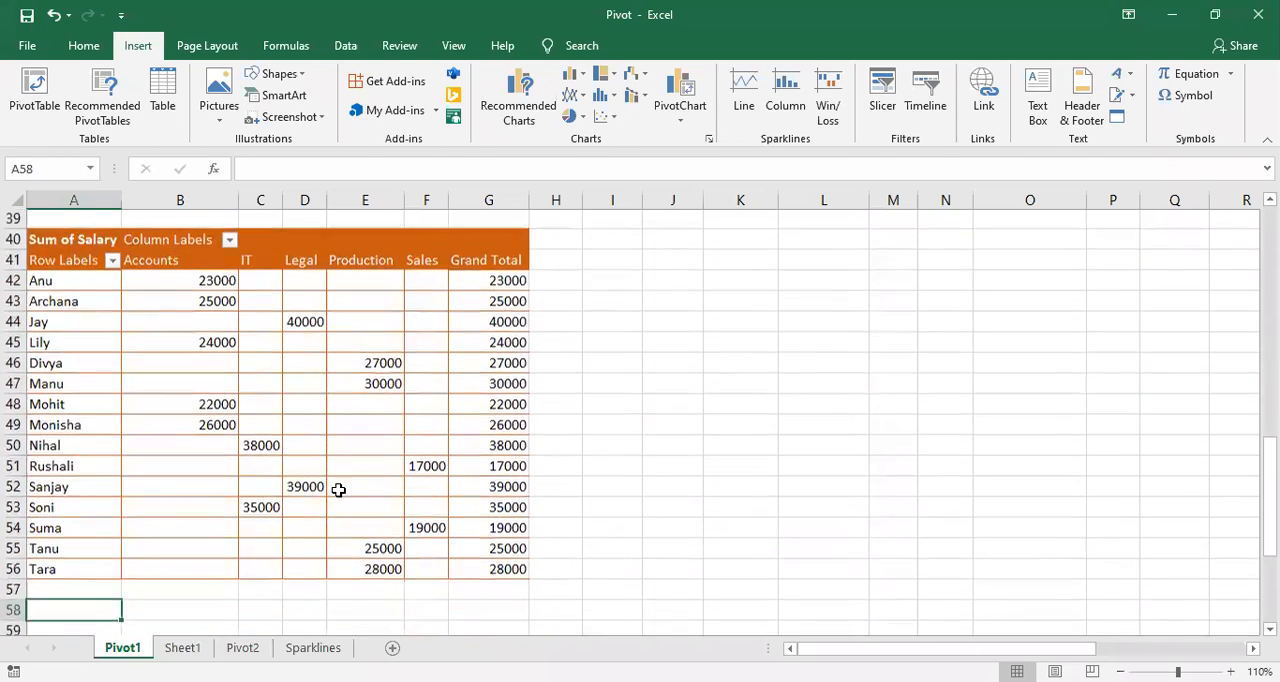
scroll(338, 489, down, 1)
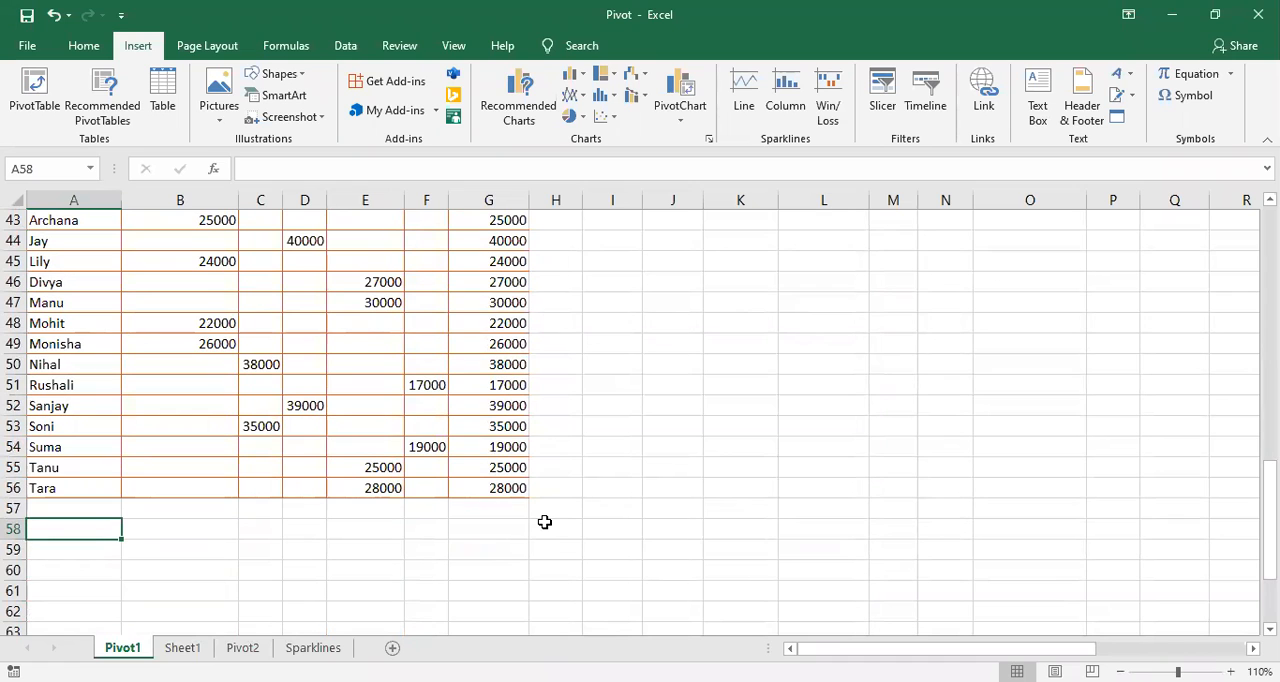
click(132, 529)
scroll(132, 529, up, 2)
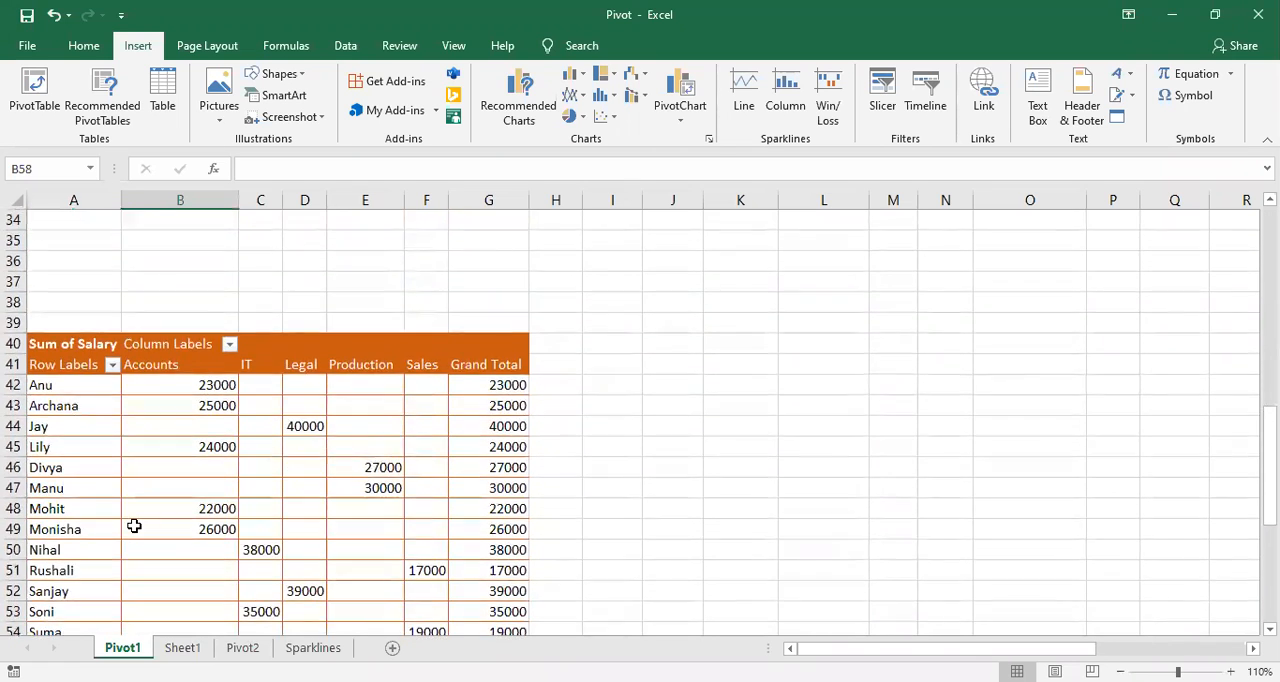
scroll(132, 527, down, 3)
scroll(134, 525, down, 1)
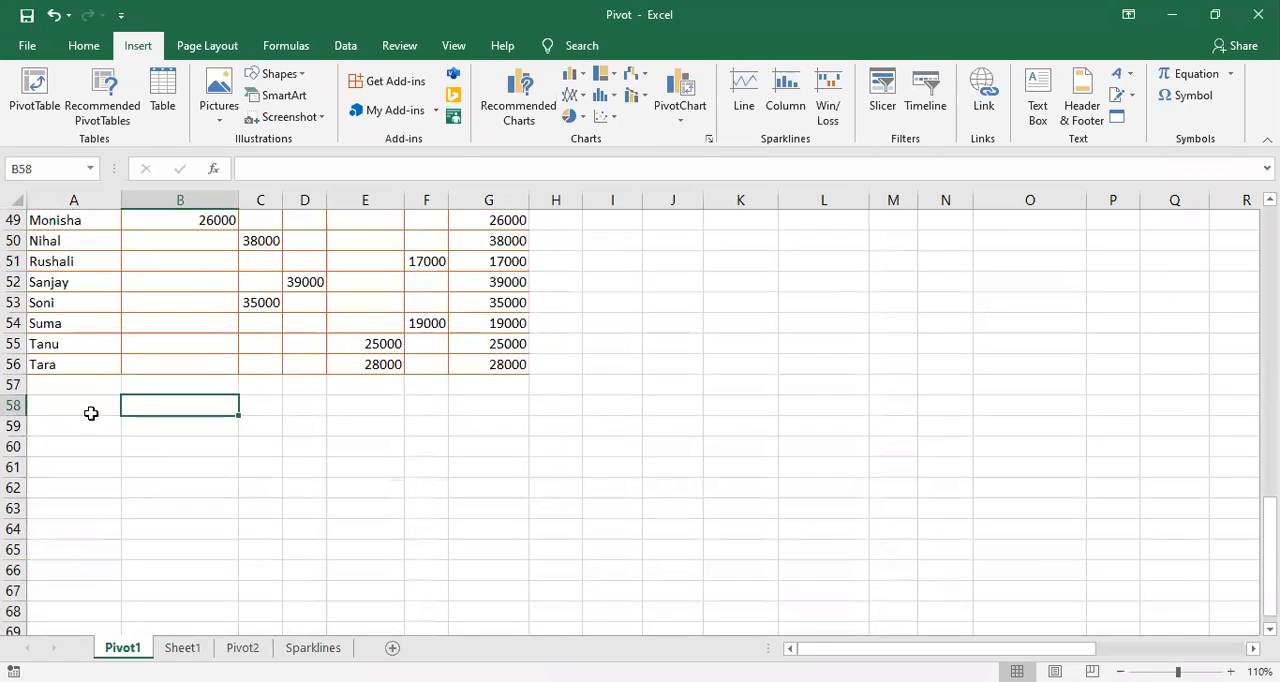
click(91, 412)
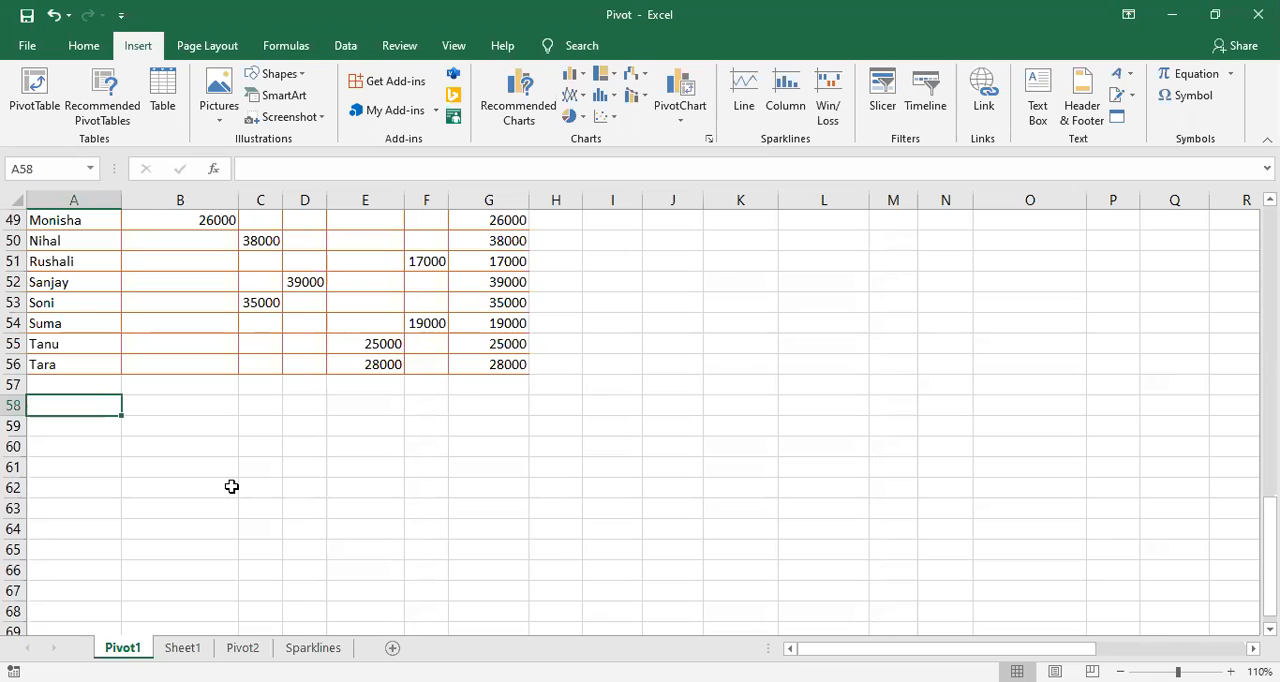
scroll(298, 556, down, 1)
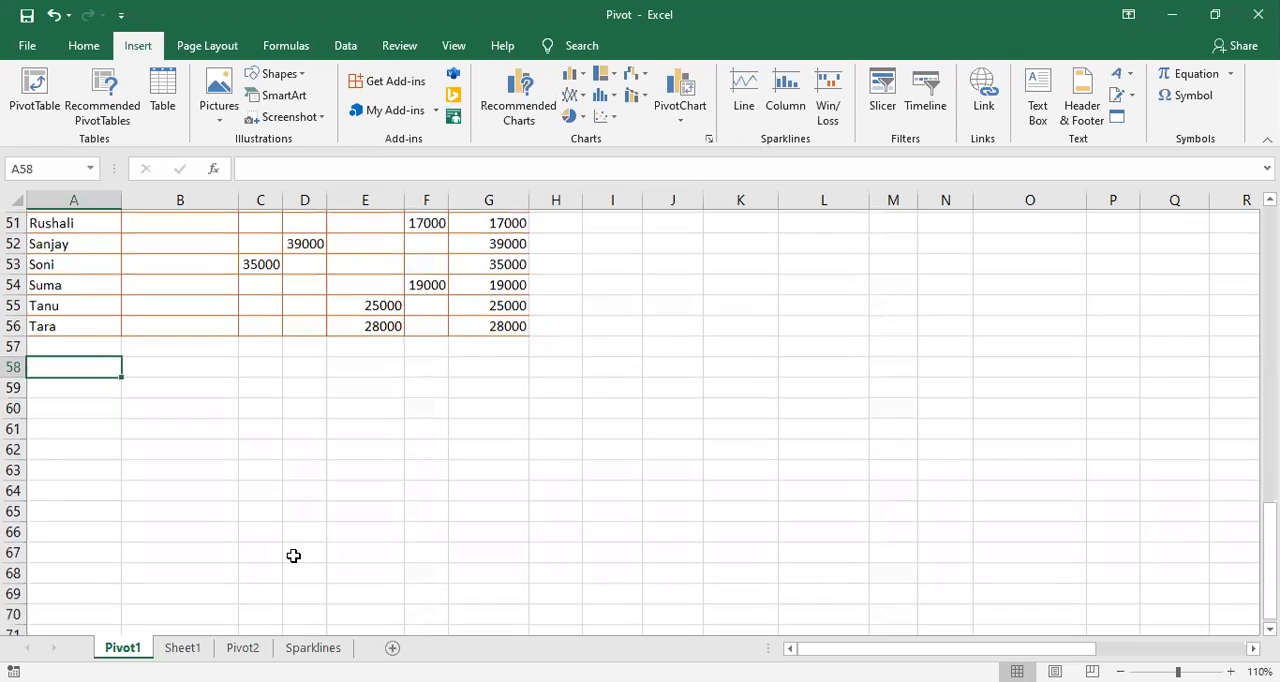
scroll(323, 551, down, 1)
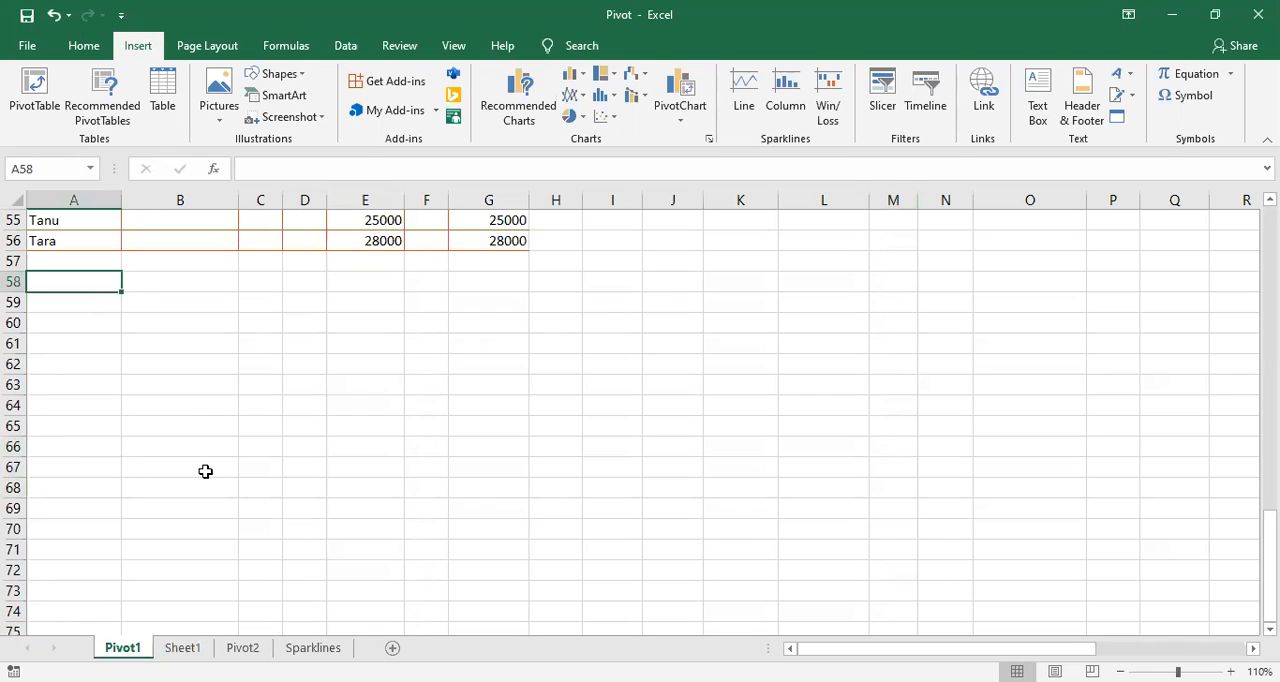
click(183, 648)
click(118, 648)
Step: Autofit the widths of the Empcode, Place, Dept, Salary and DOJ columns in the employee data on Pivot1
scroll(409, 533, up, 15)
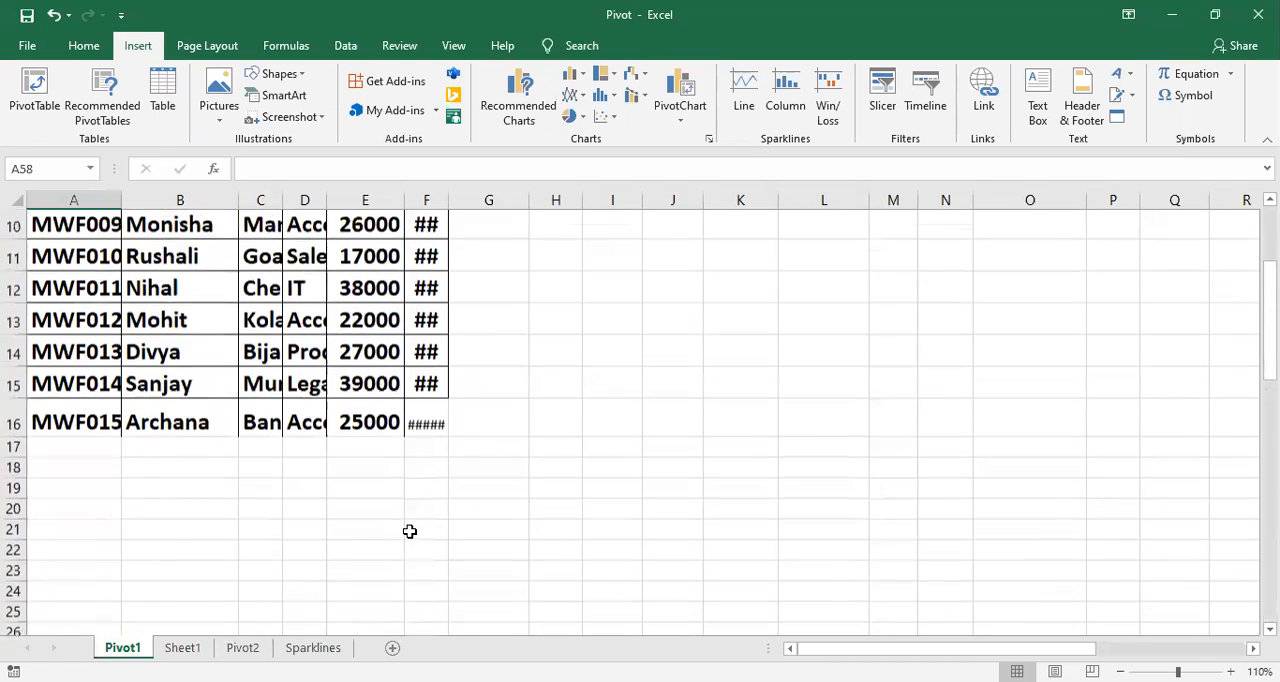
scroll(409, 533, up, 3)
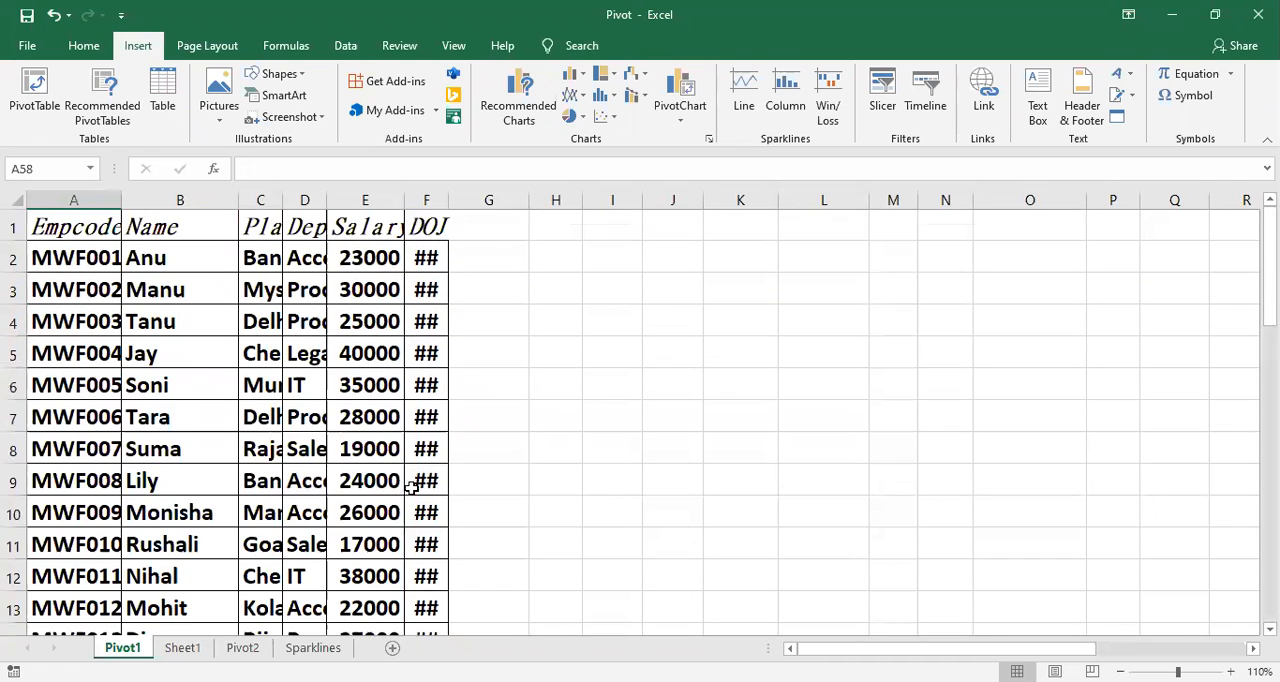
double_click(449, 199)
double_click(404, 205)
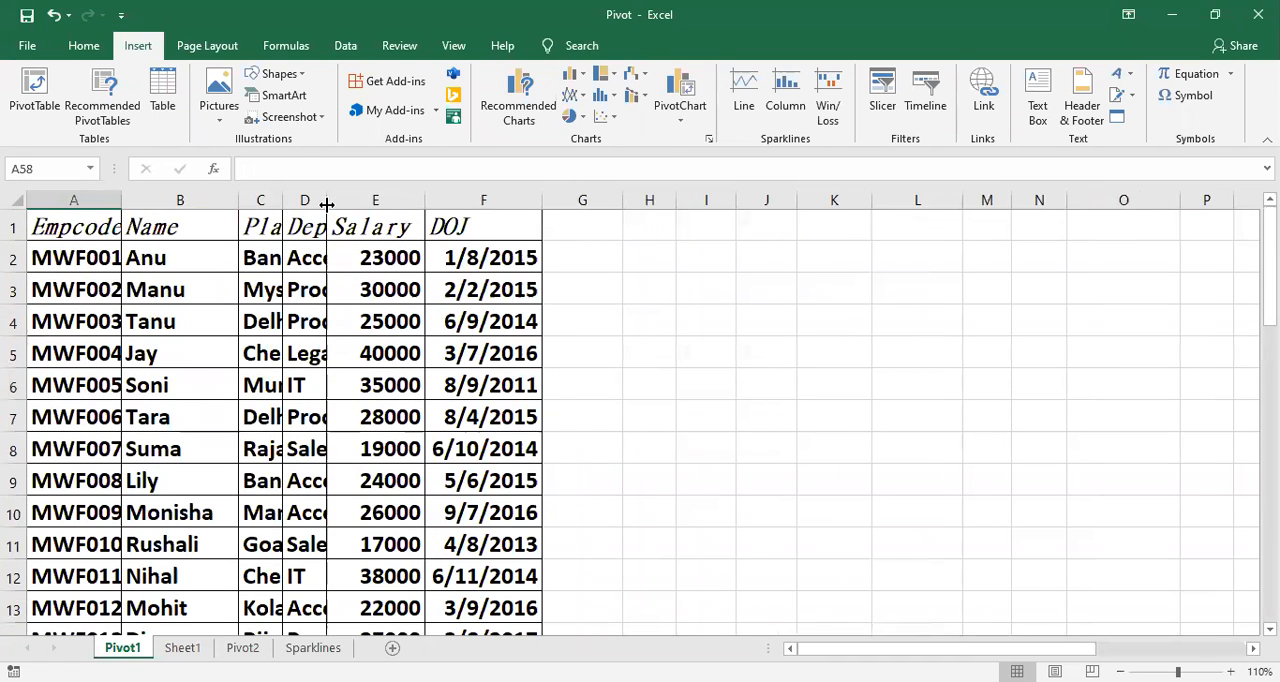
double_click(326, 204)
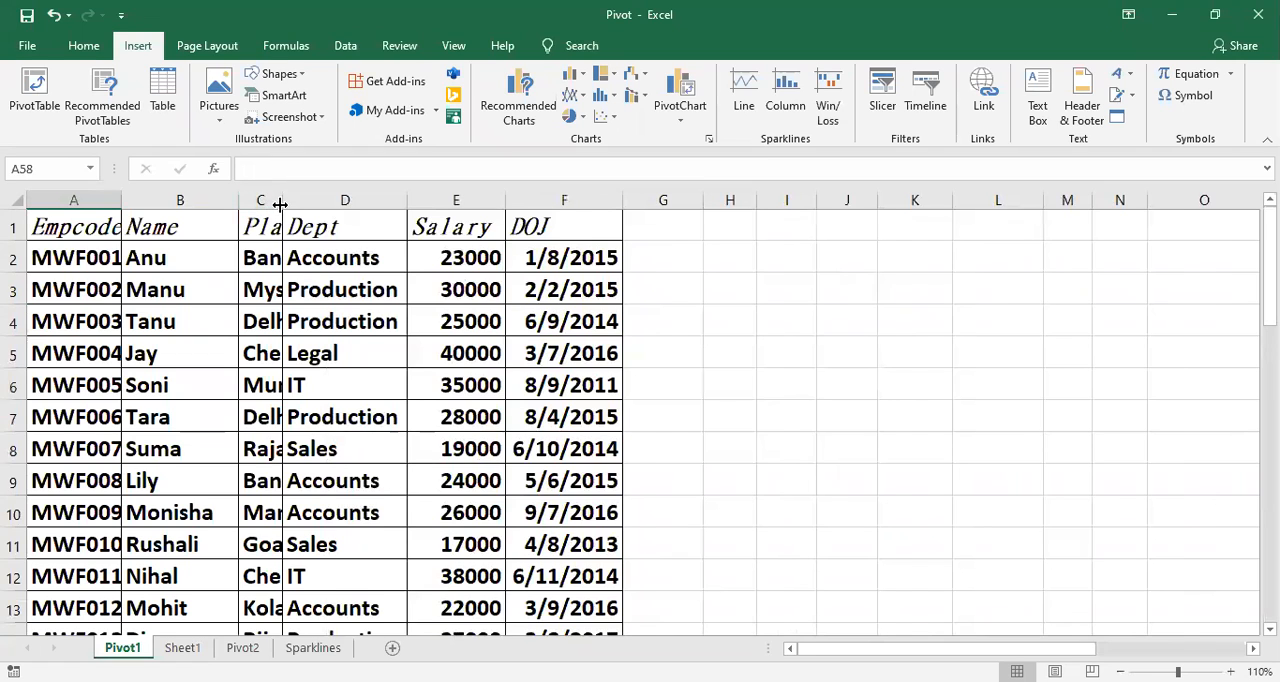
double_click(281, 204)
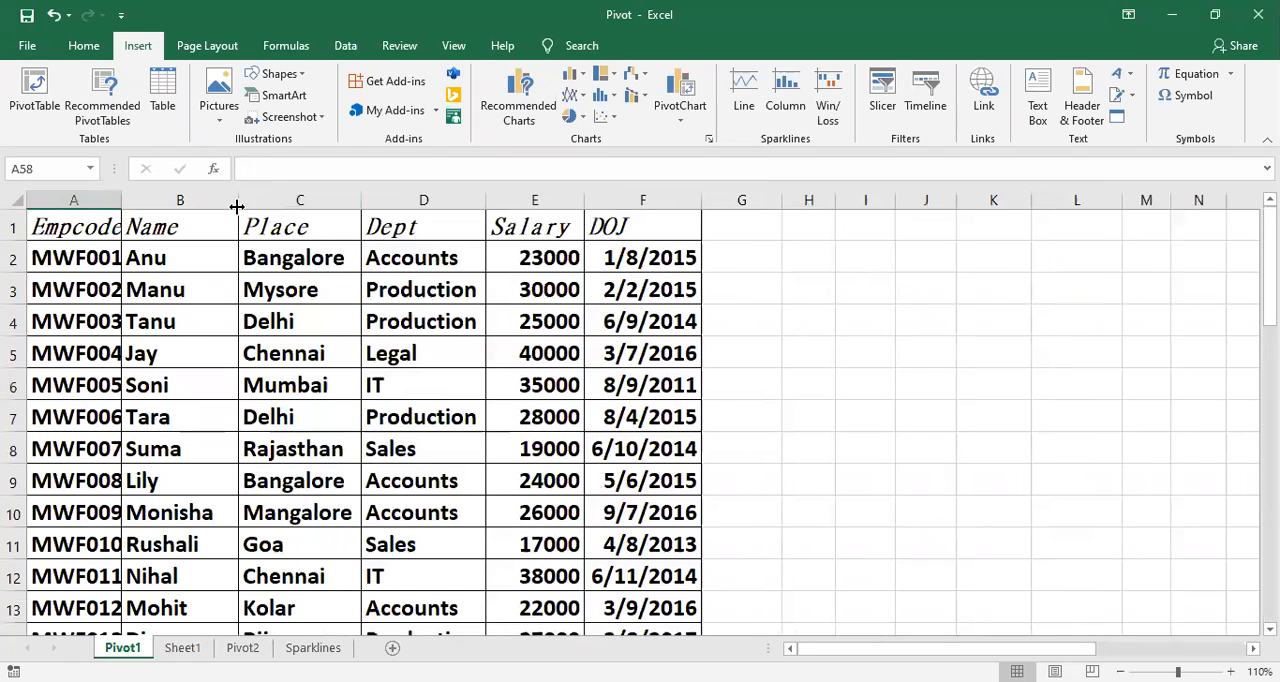
double_click(121, 200)
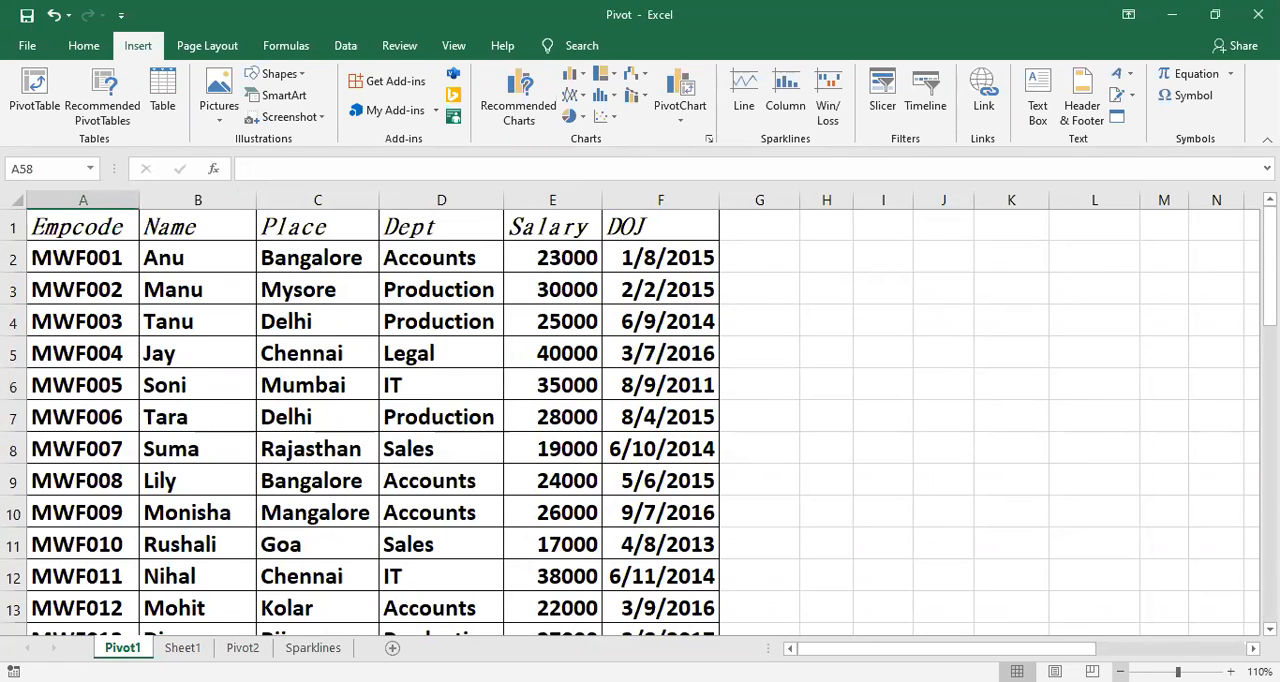
Step: Copy the employee data in A1:F9 of Pivot1 into a new worksheet starting at A1
click(1120, 671)
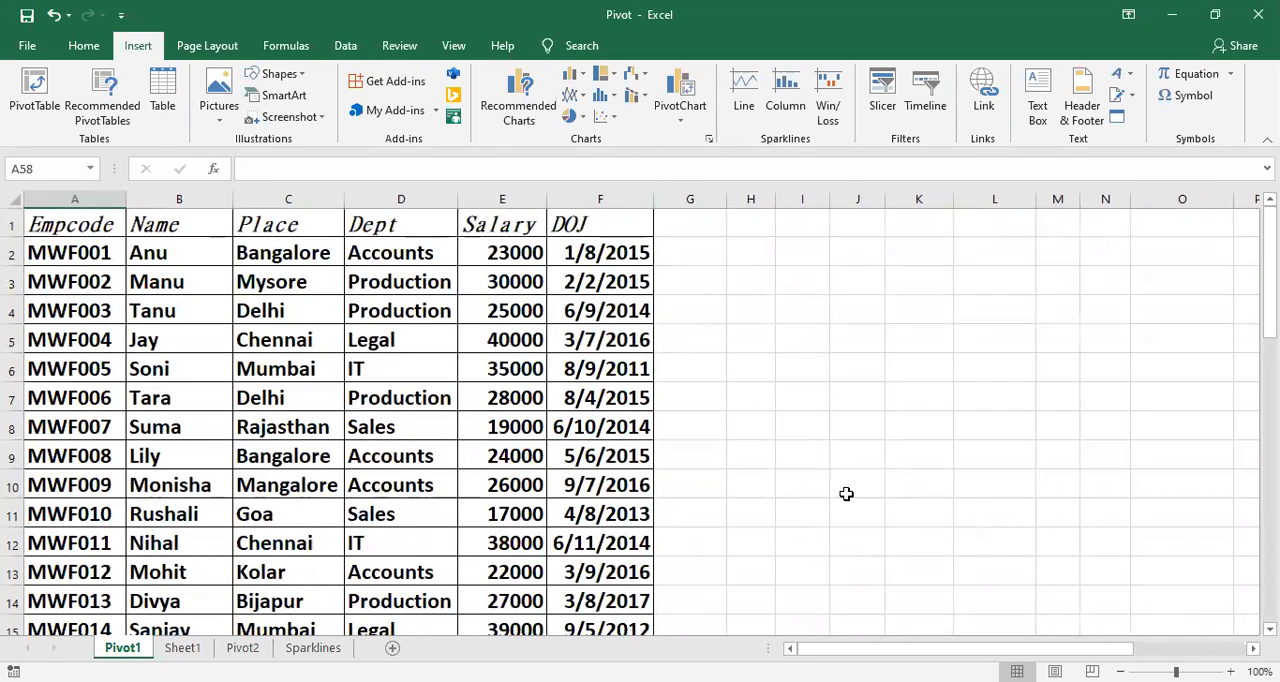
click(1120, 671)
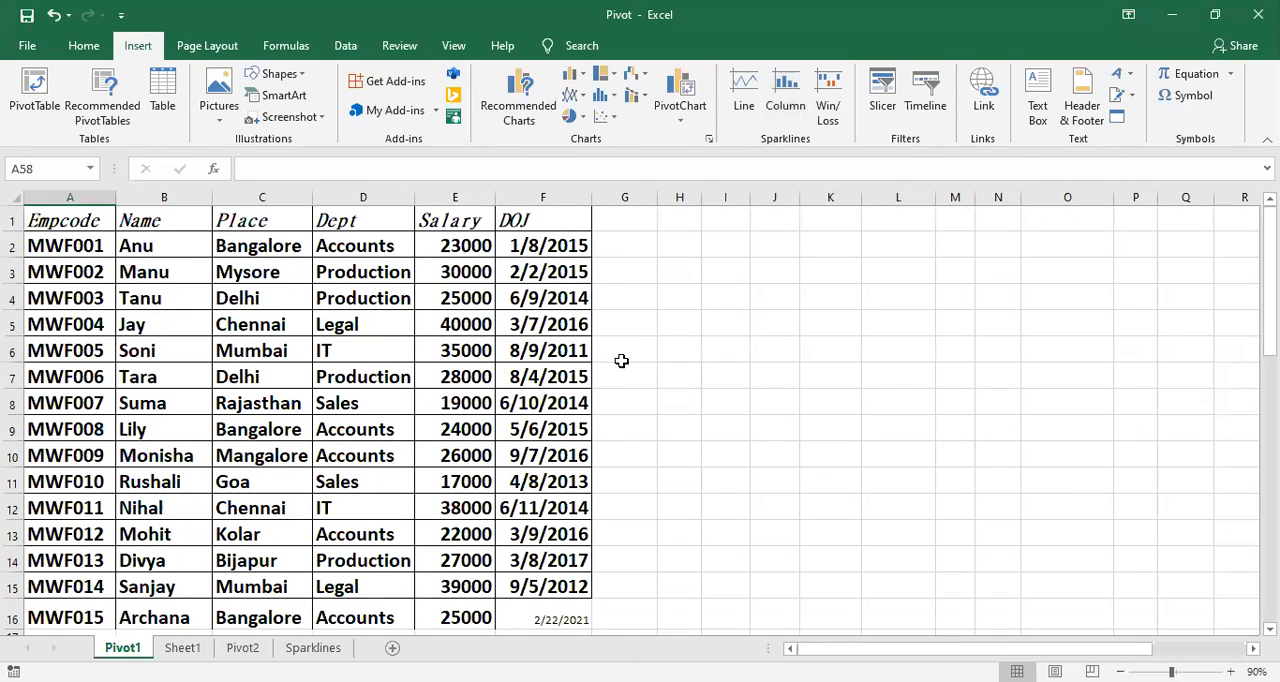
drag(80, 222, 567, 430)
key(ctrl+c)
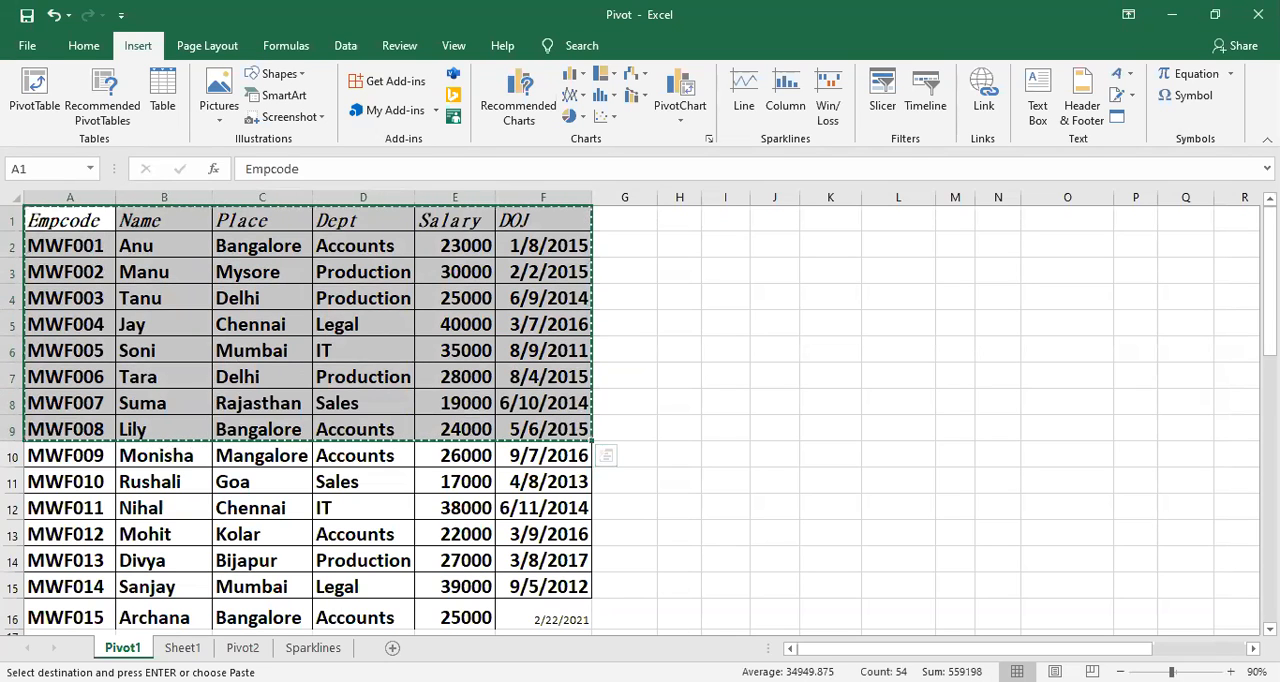
click(392, 647)
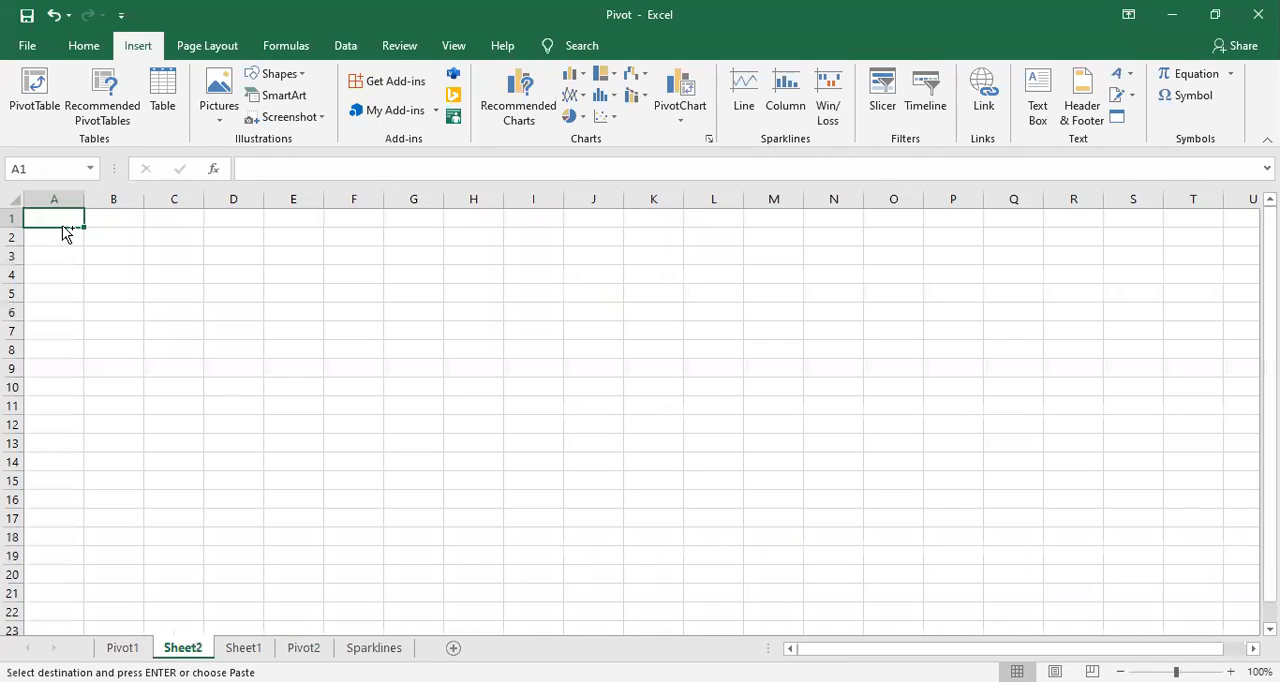
key(ctrl+v)
key(ctrl)
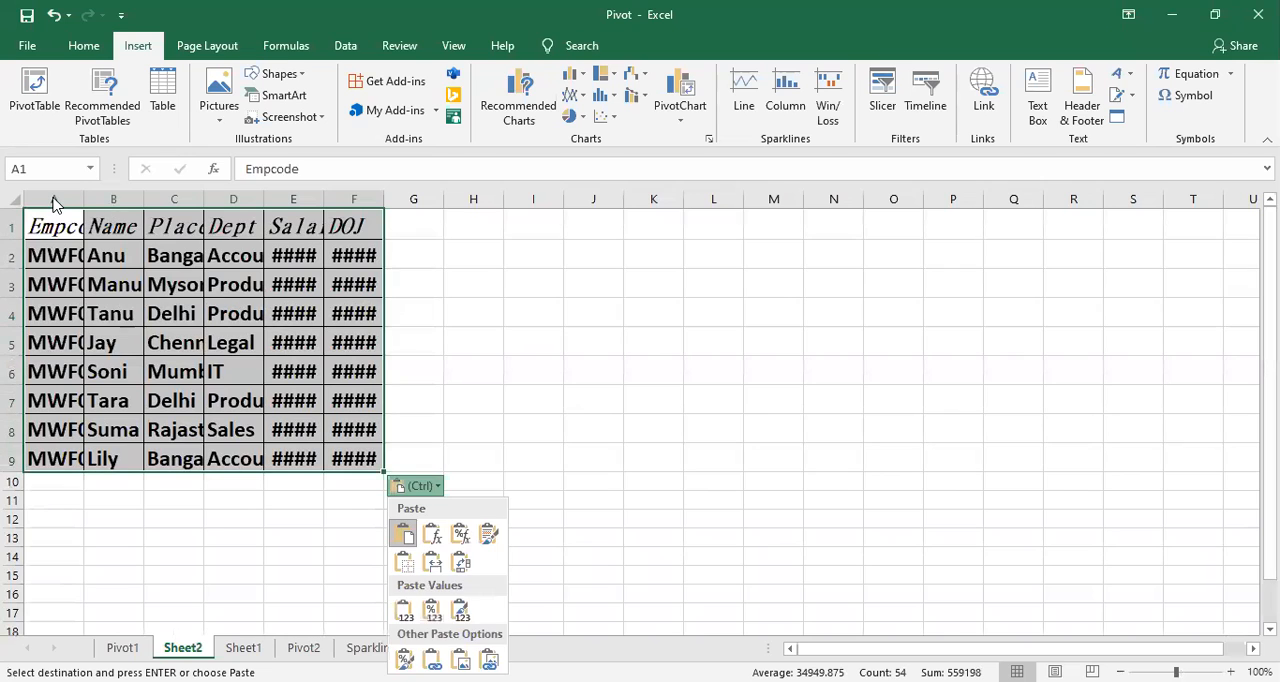
Step: Autofit the widths of columns A to F so the pasted employee data fits
click(55, 203)
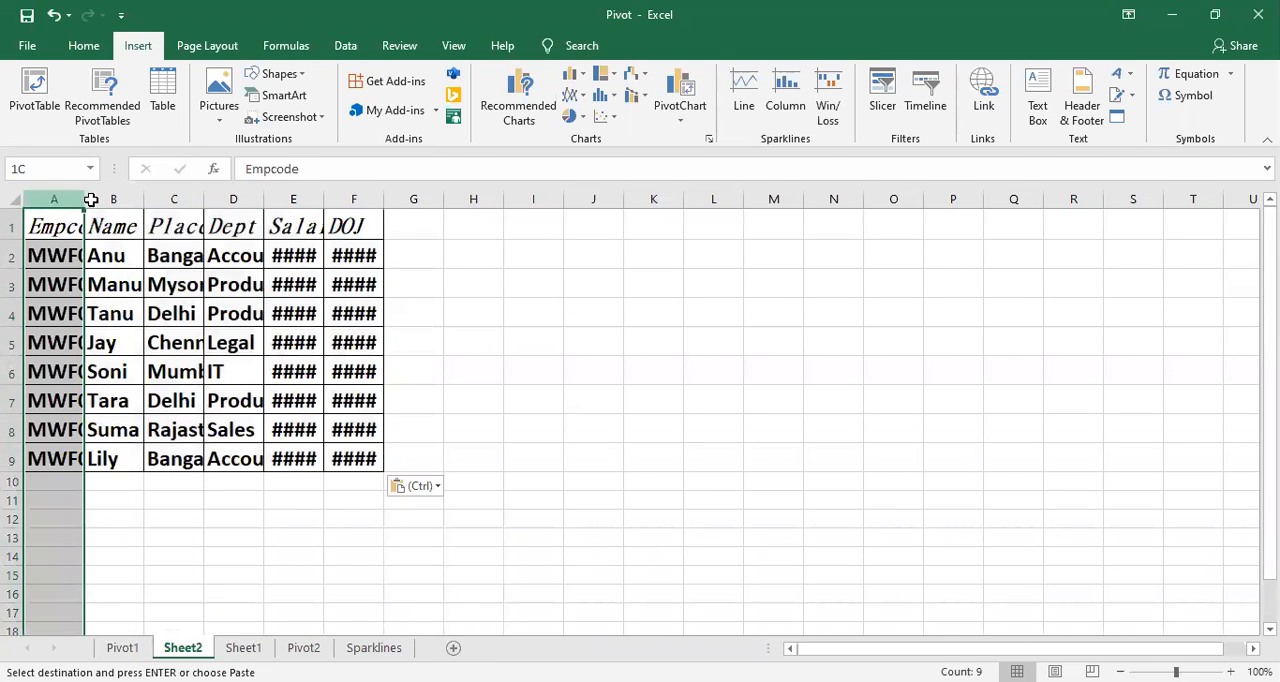
drag(345, 227, 342, 216)
double_click(321, 203)
click(286, 371)
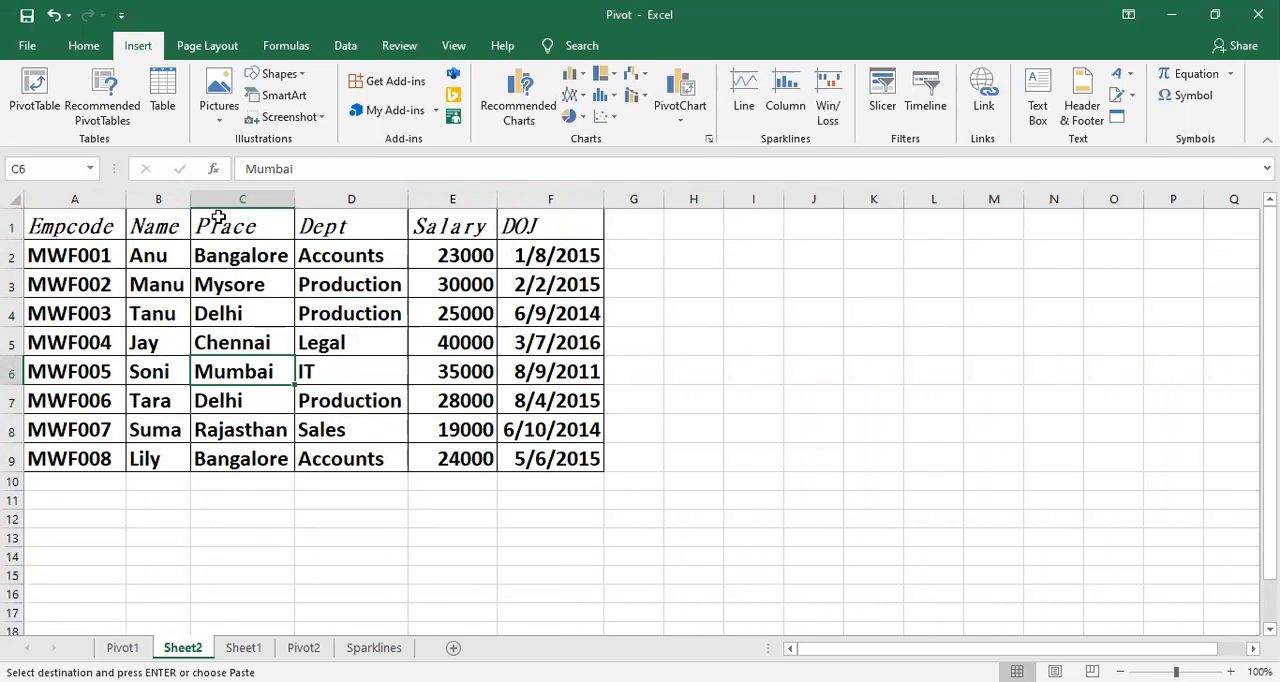
click(398, 399)
Step: Create a PivotChart from Sheet2 range A1:F9 and place it on a new worksheet
drag(105, 227, 566, 439)
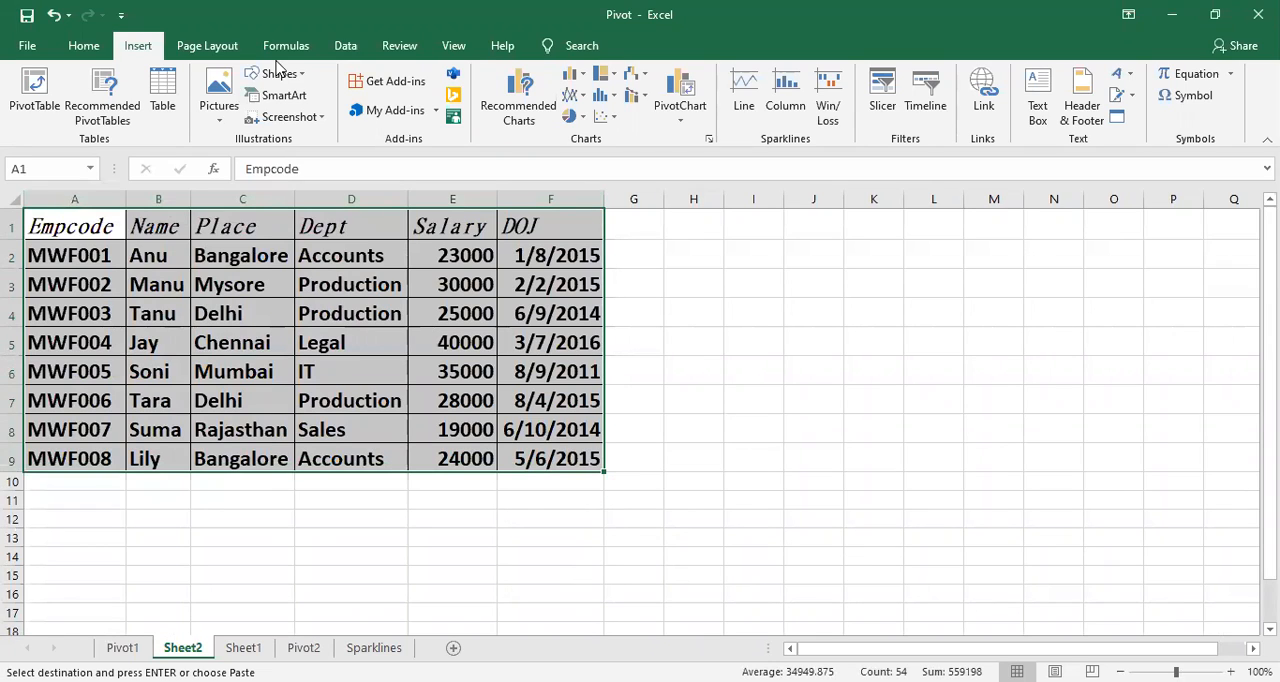
click(685, 87)
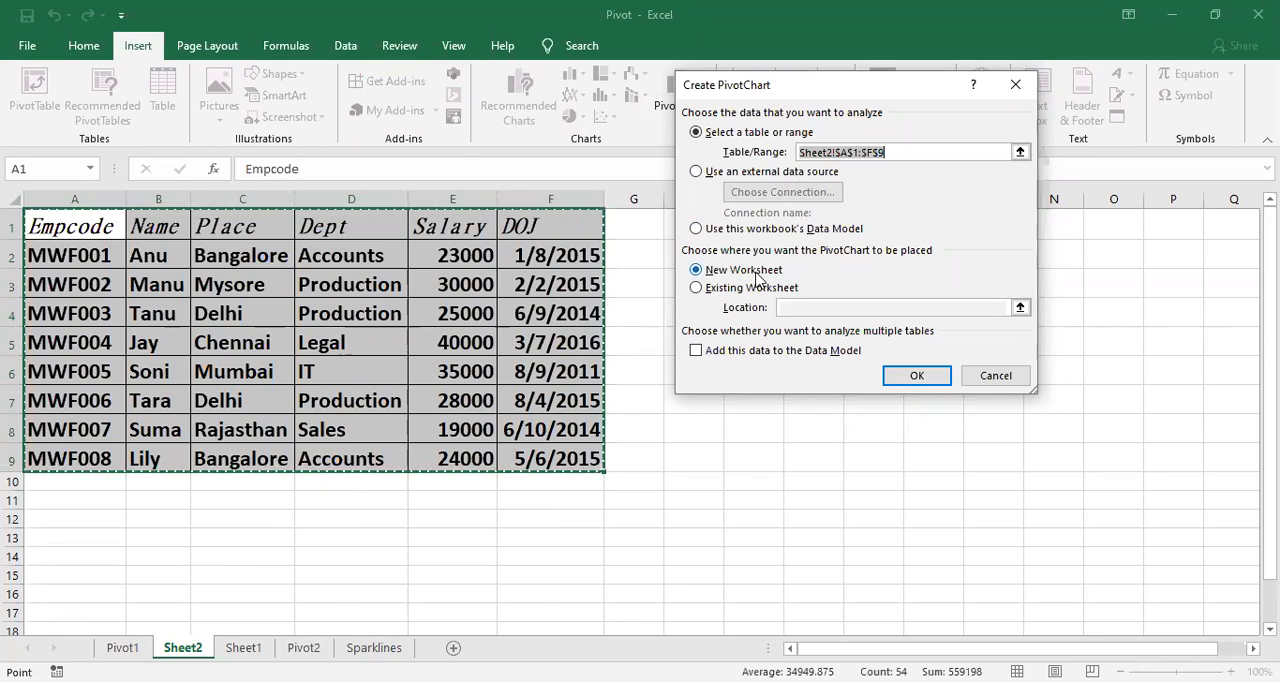
click(700, 289)
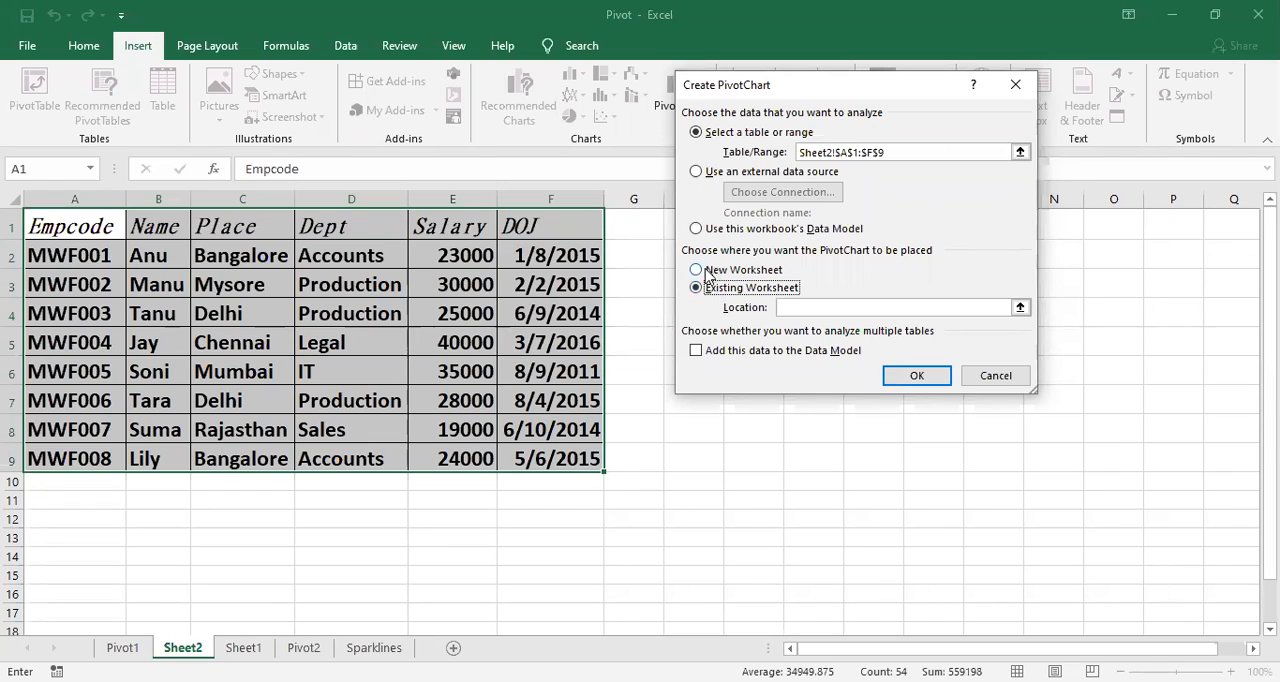
click(698, 271)
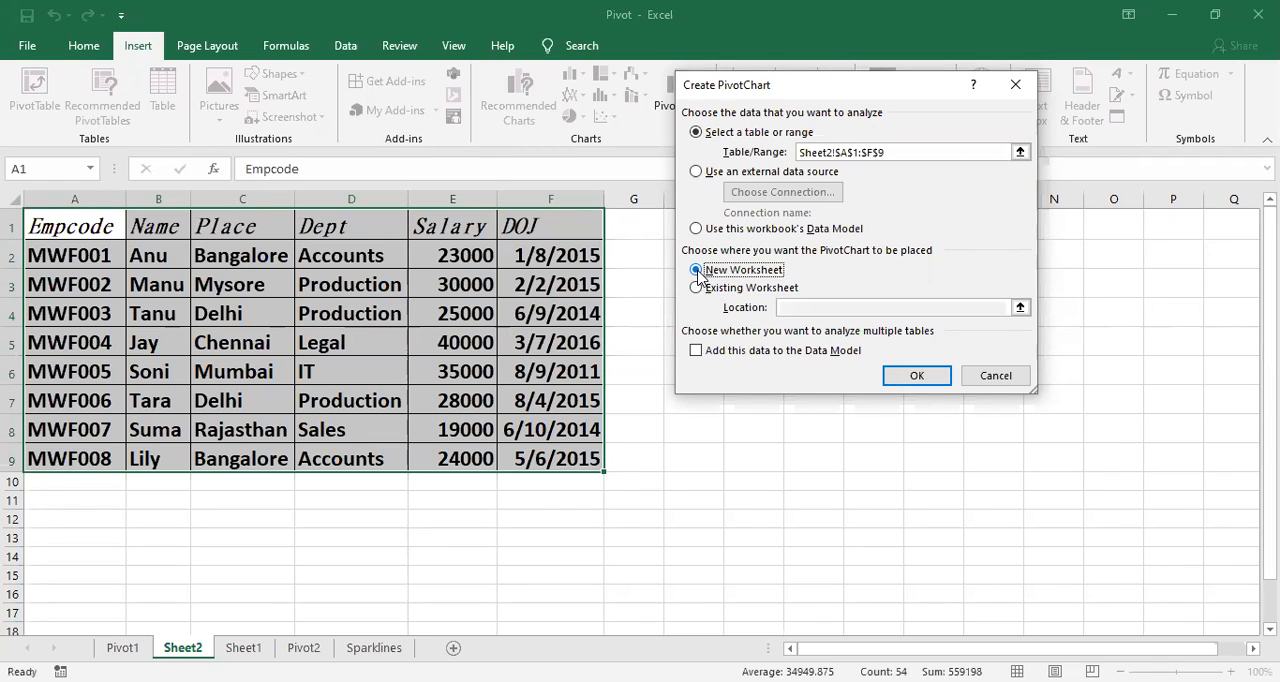
click(917, 377)
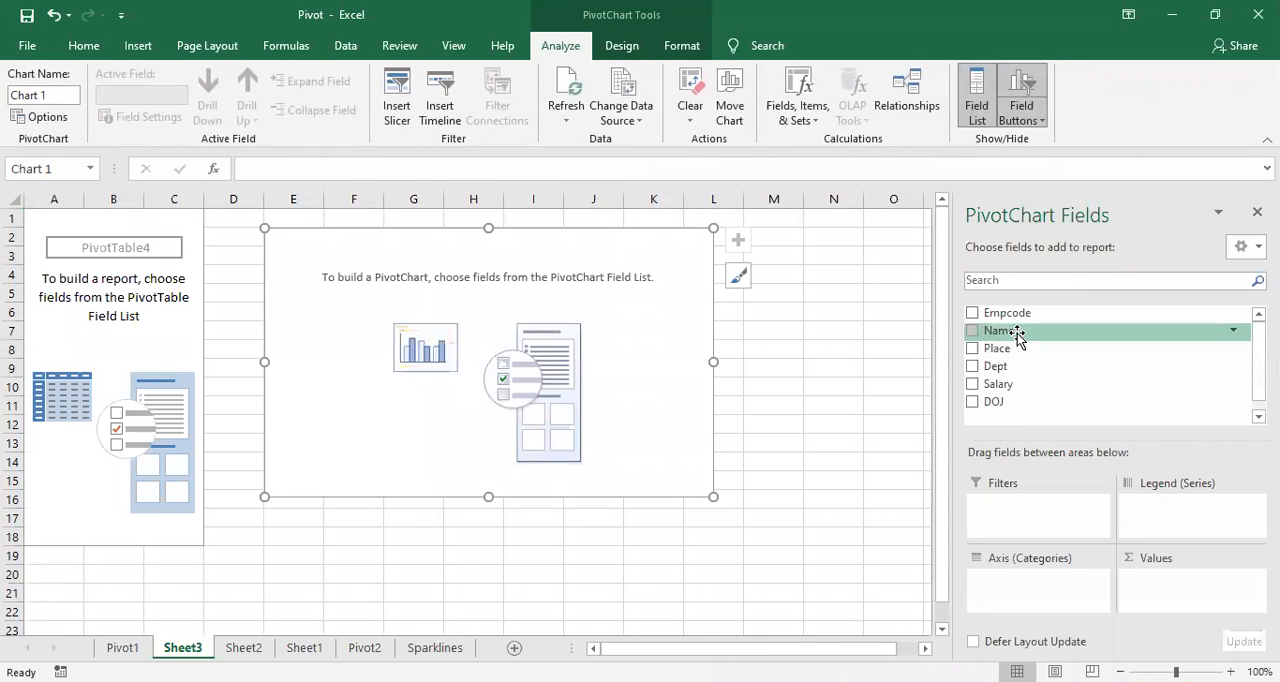
Step: Set Name as the PivotChart's axis field and Salary as its value field, and add a data table to the chart
drag(1018, 336, 1047, 585)
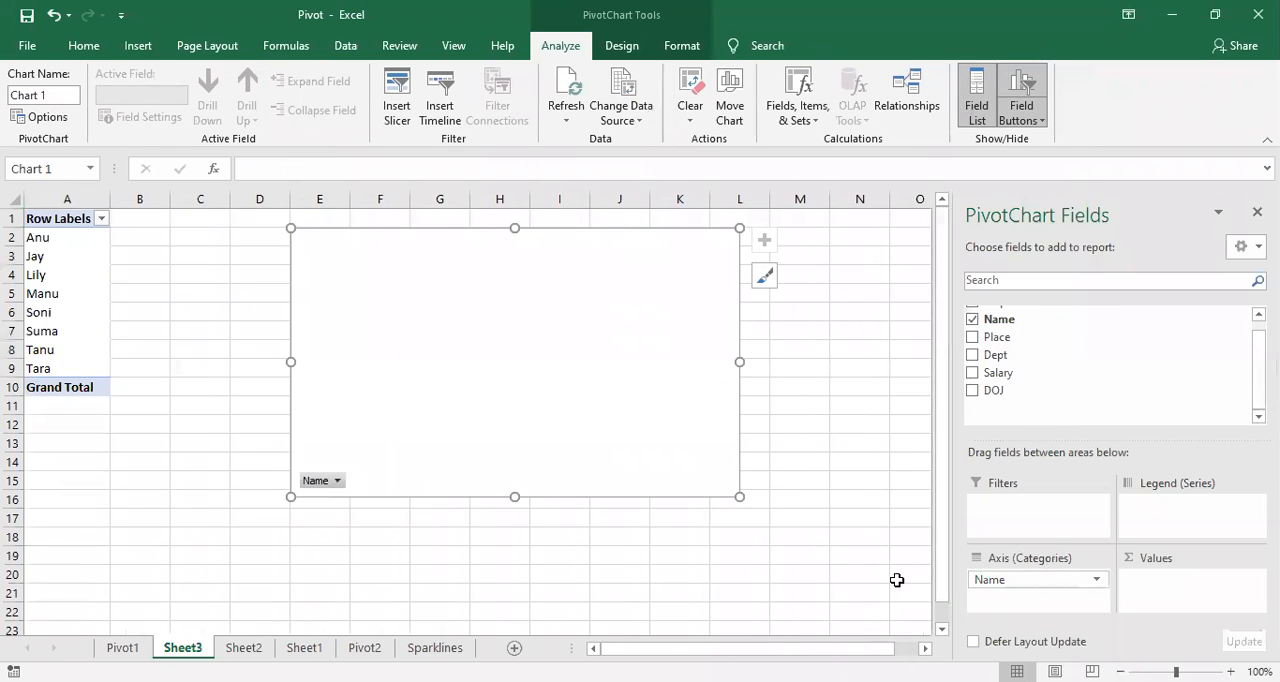
mouse_move(1034, 373)
mouse_down()
mouse_move(1050, 430)
mouse_move(1166, 586)
mouse_up()
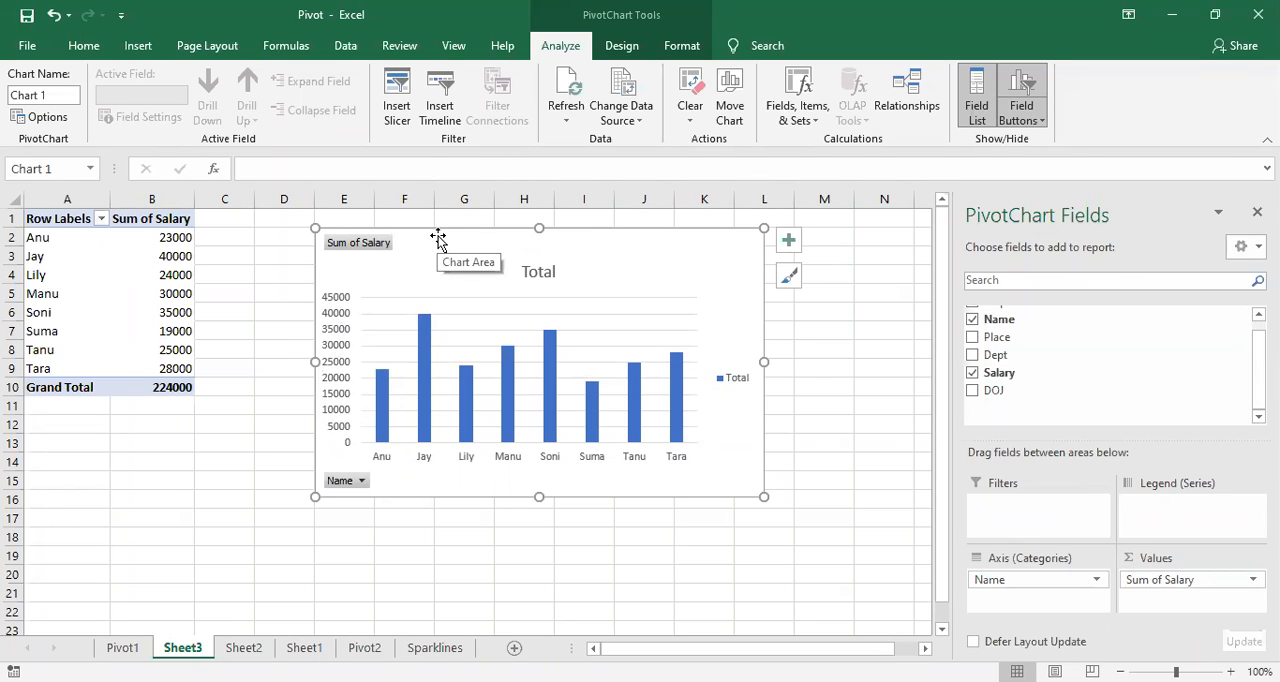
click(789, 241)
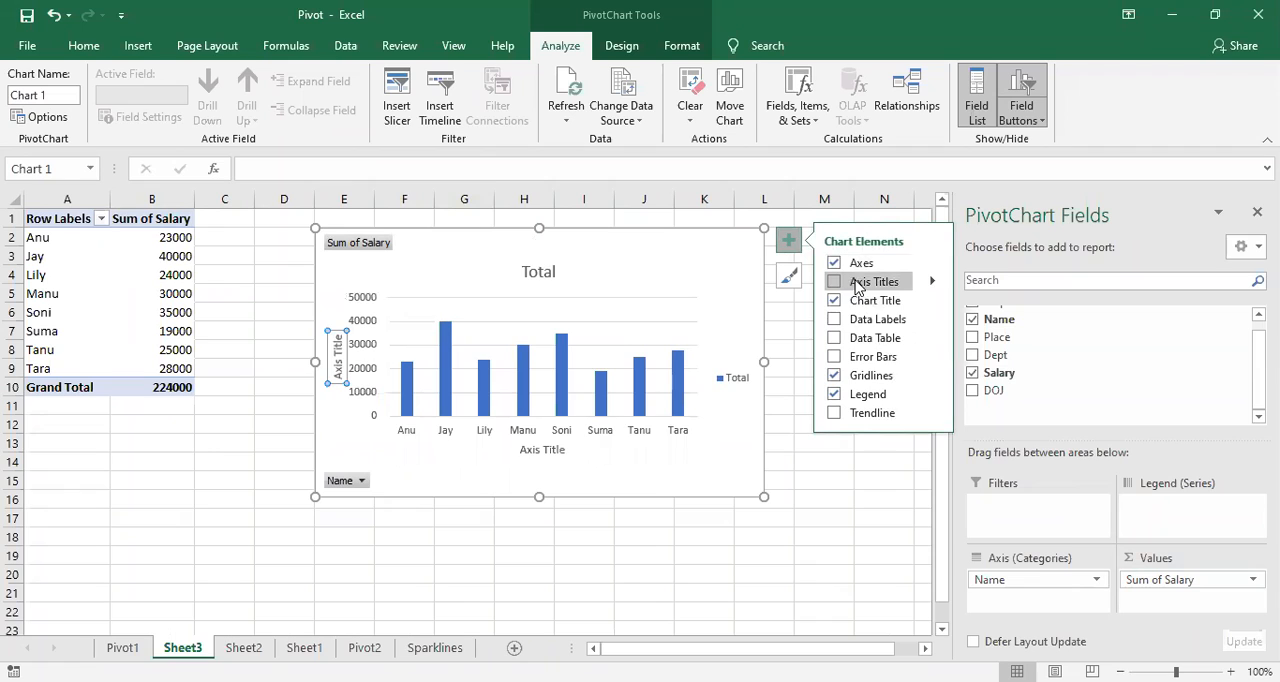
click(834, 340)
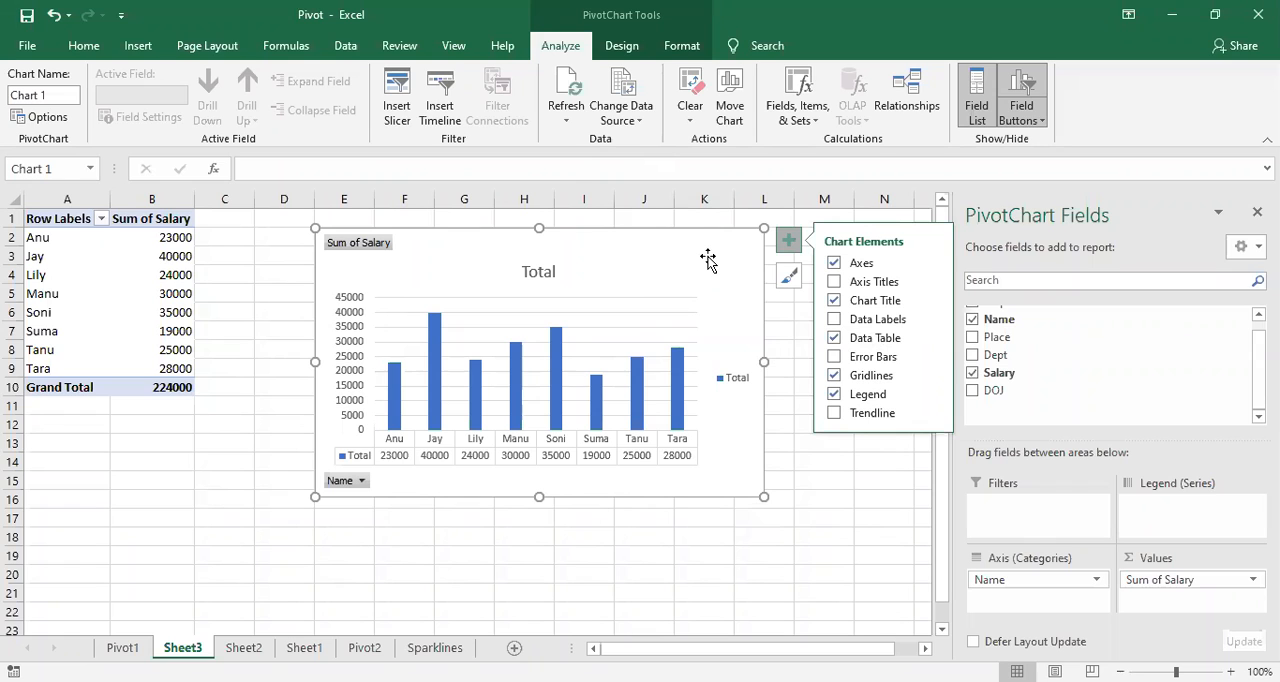
click(619, 46)
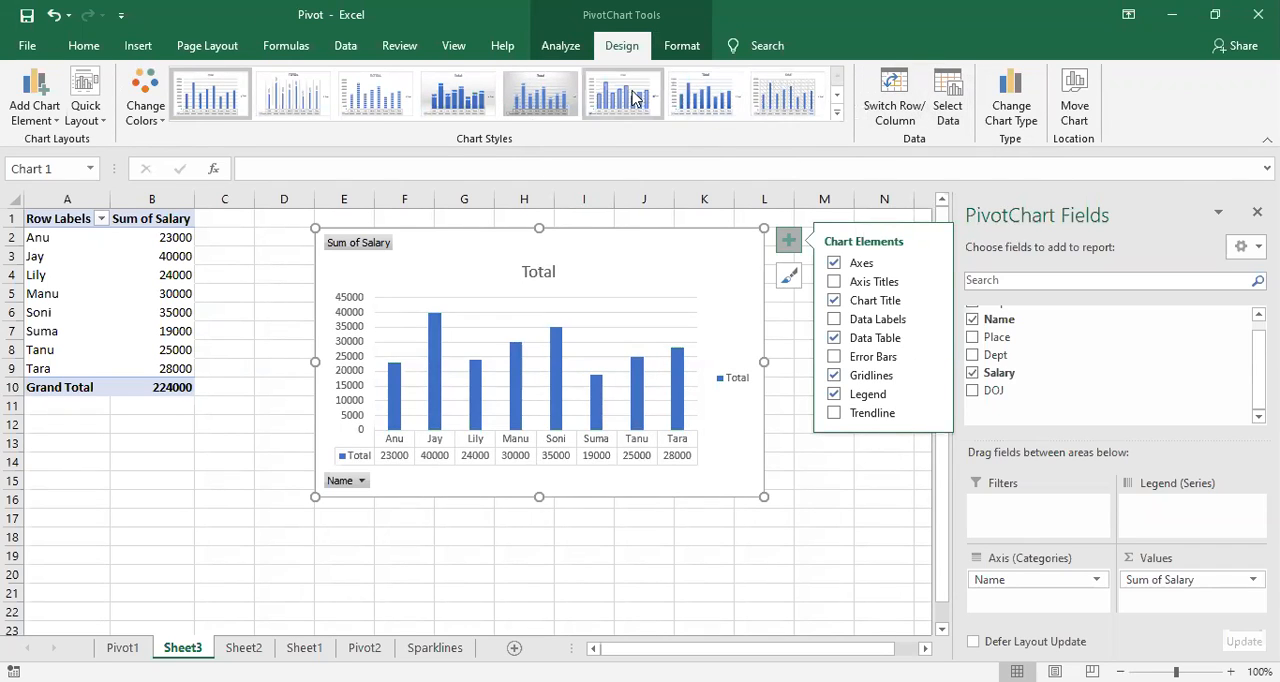
click(736, 555)
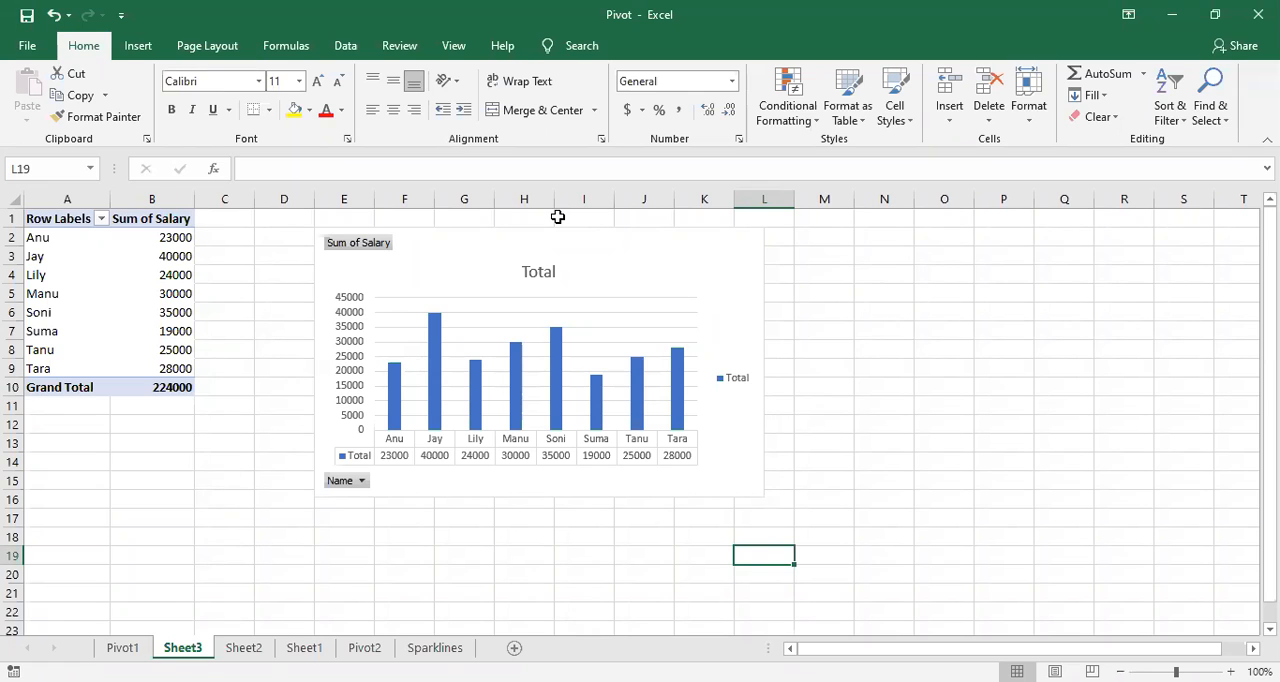
click(175, 288)
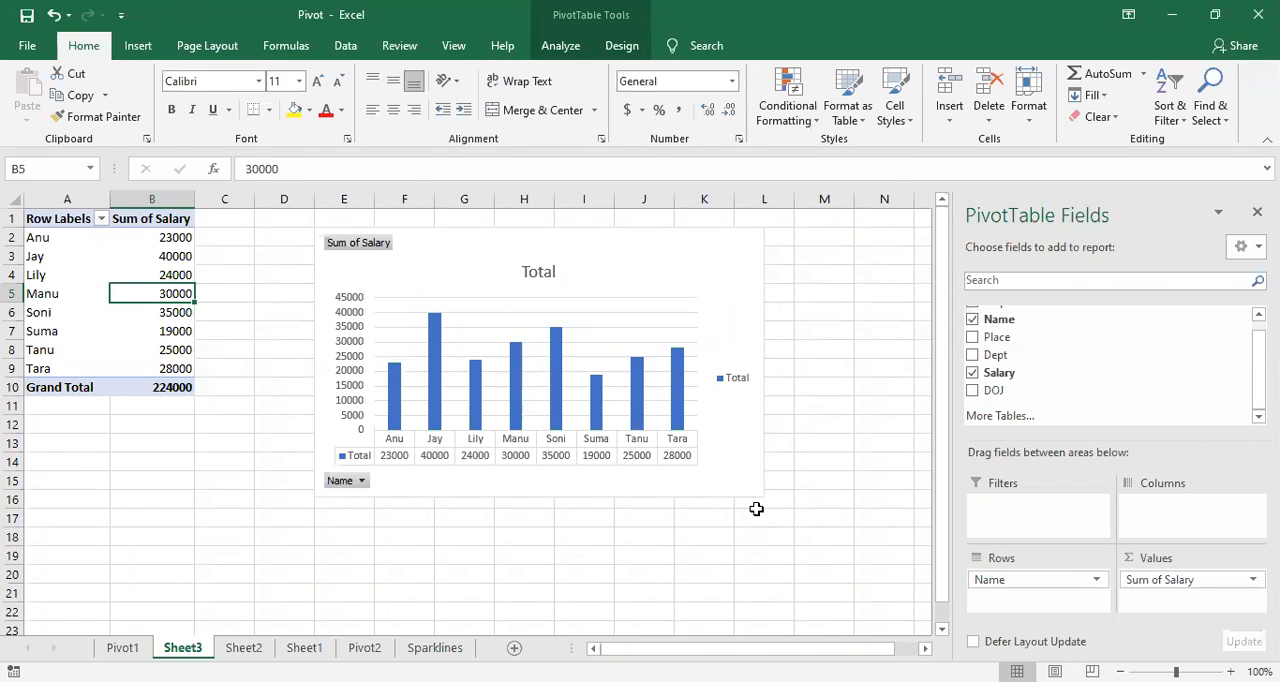
click(844, 467)
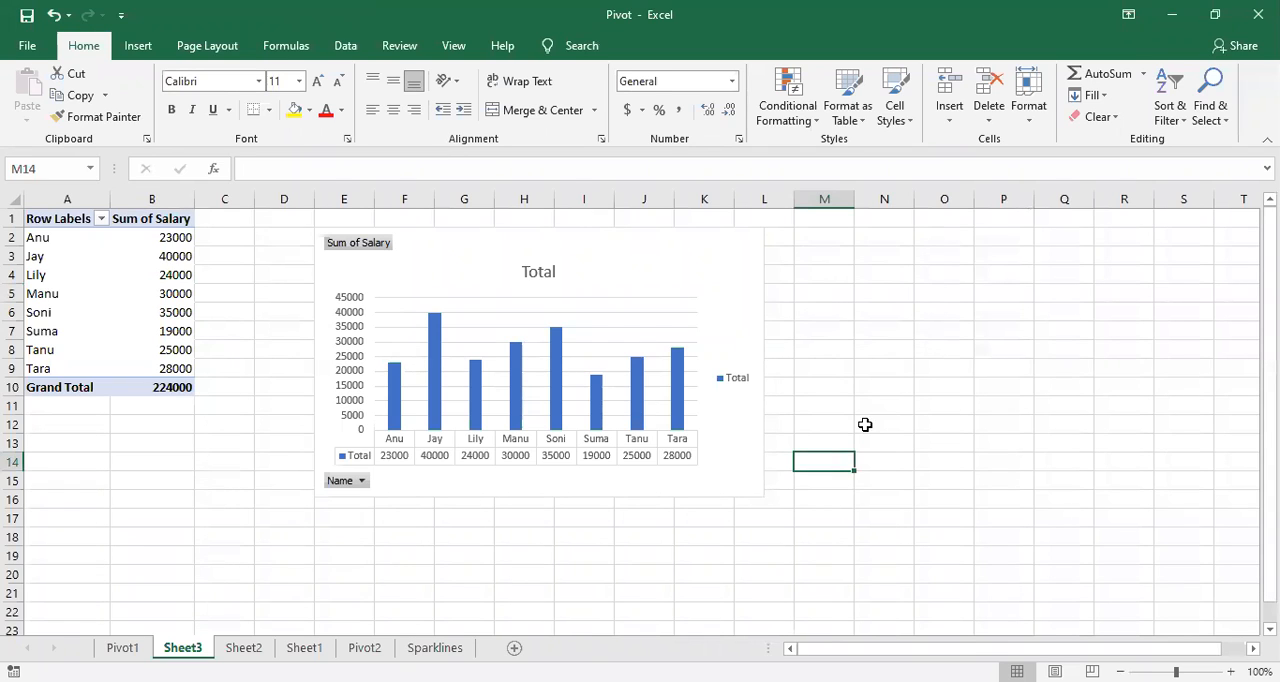
click(905, 462)
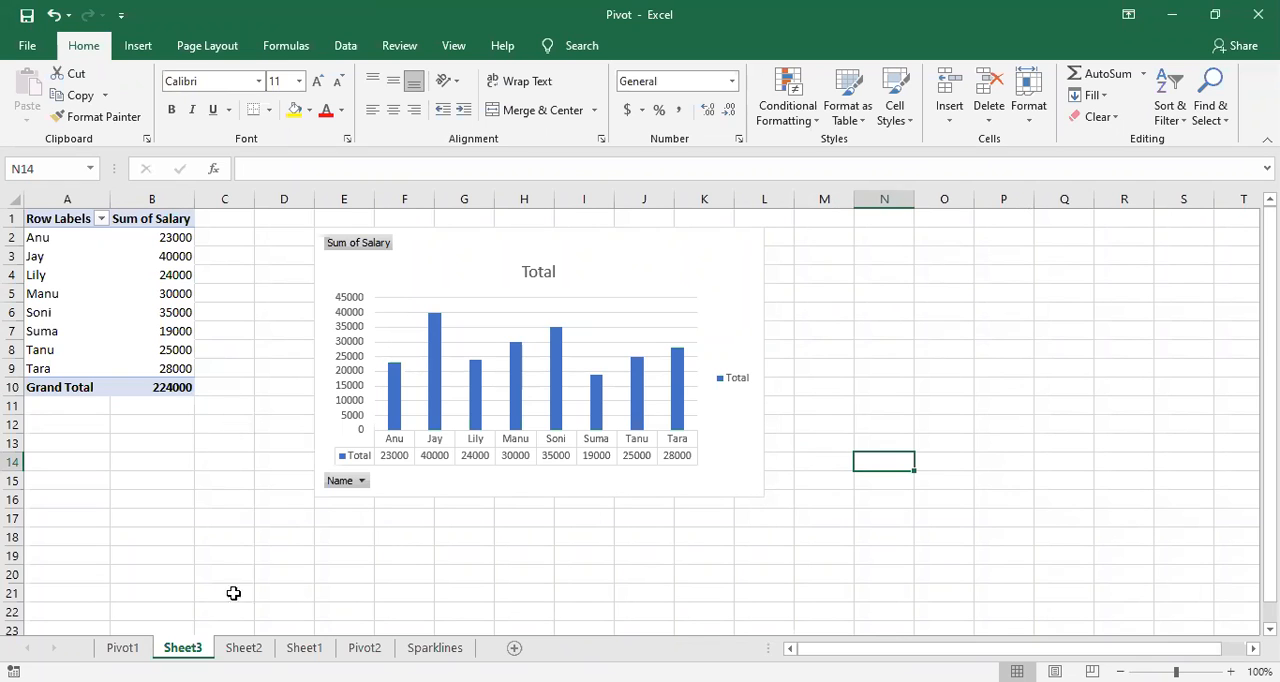
Step: Copy the employee data in A1:F9 of Pivot1 to A25 on the Sparklines sheet and autofit the DOJ column
click(125, 647)
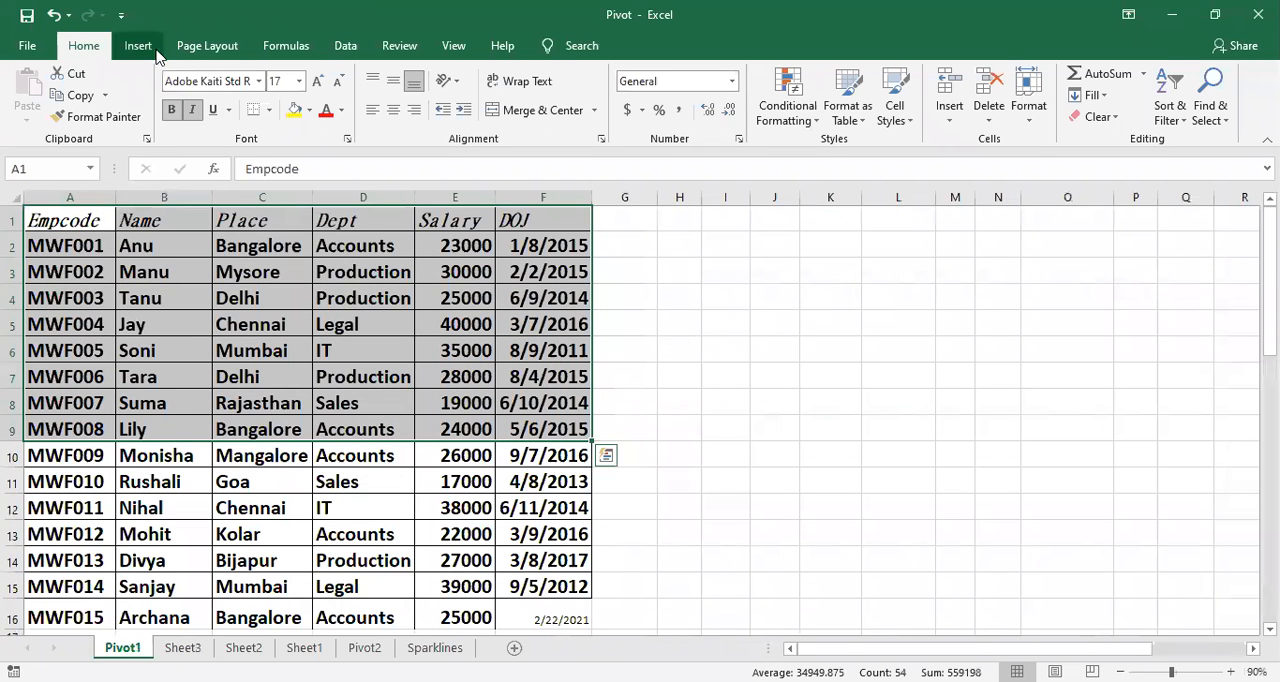
key(ctrl+c)
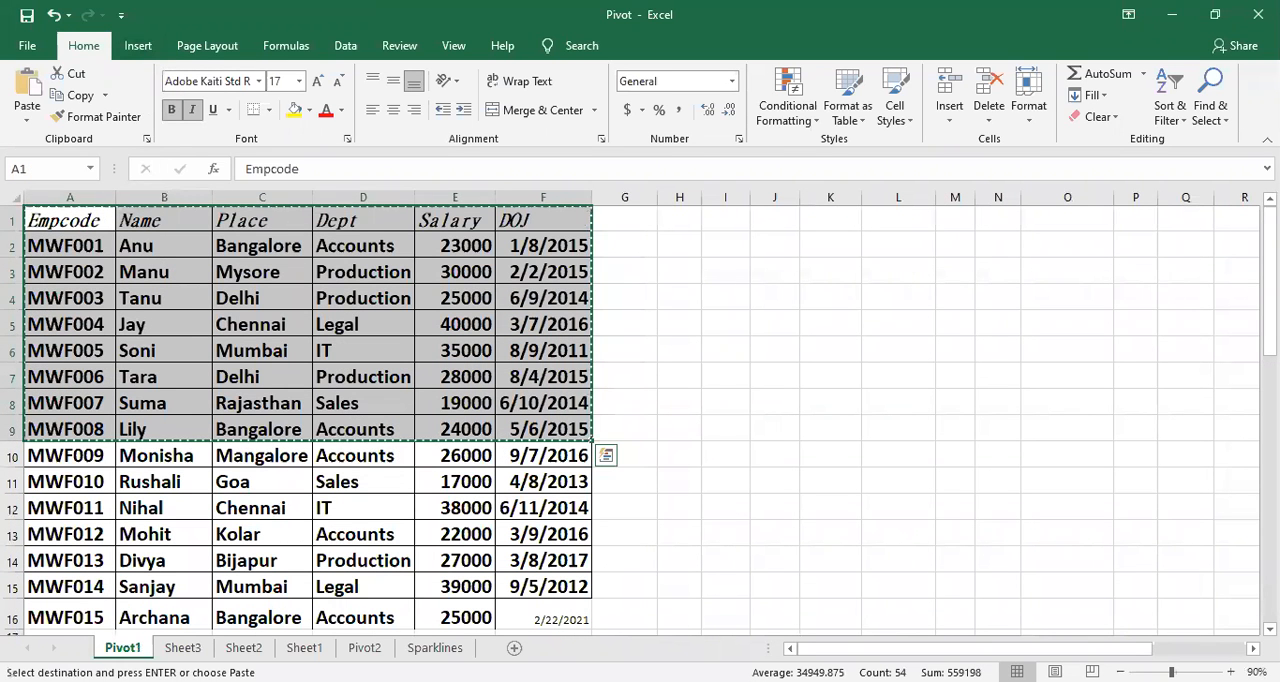
click(435, 647)
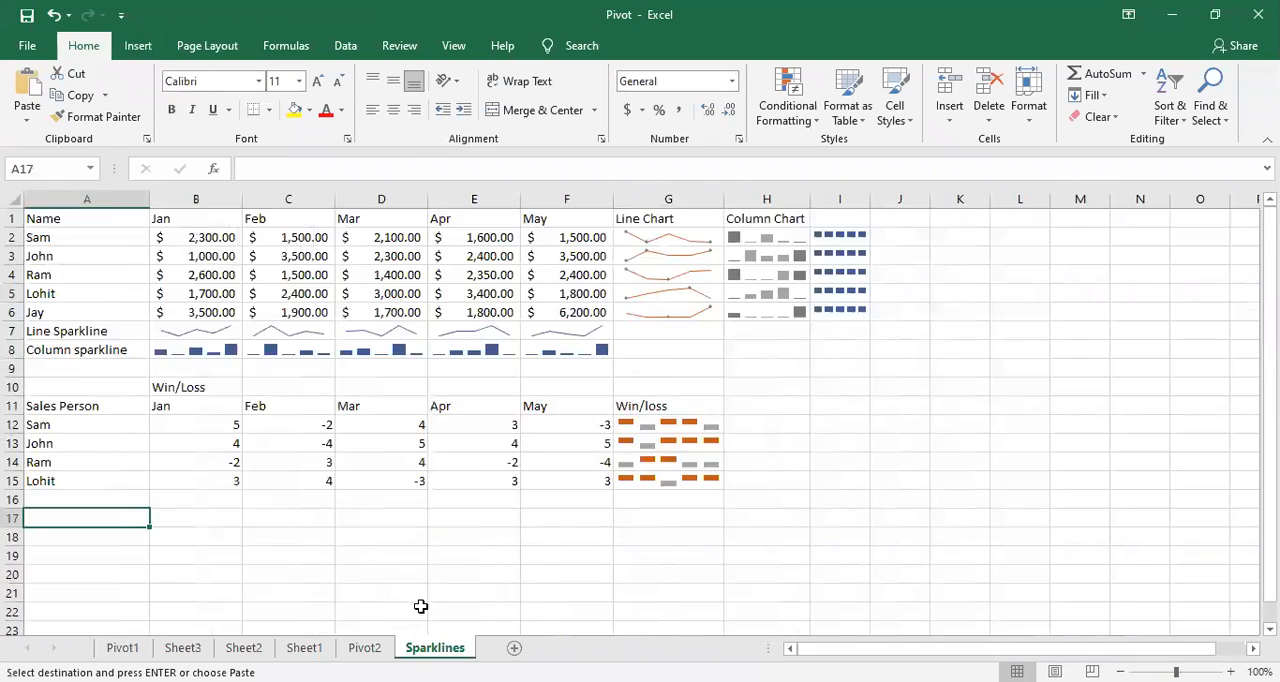
scroll(83, 342, down, 7)
click(78, 278)
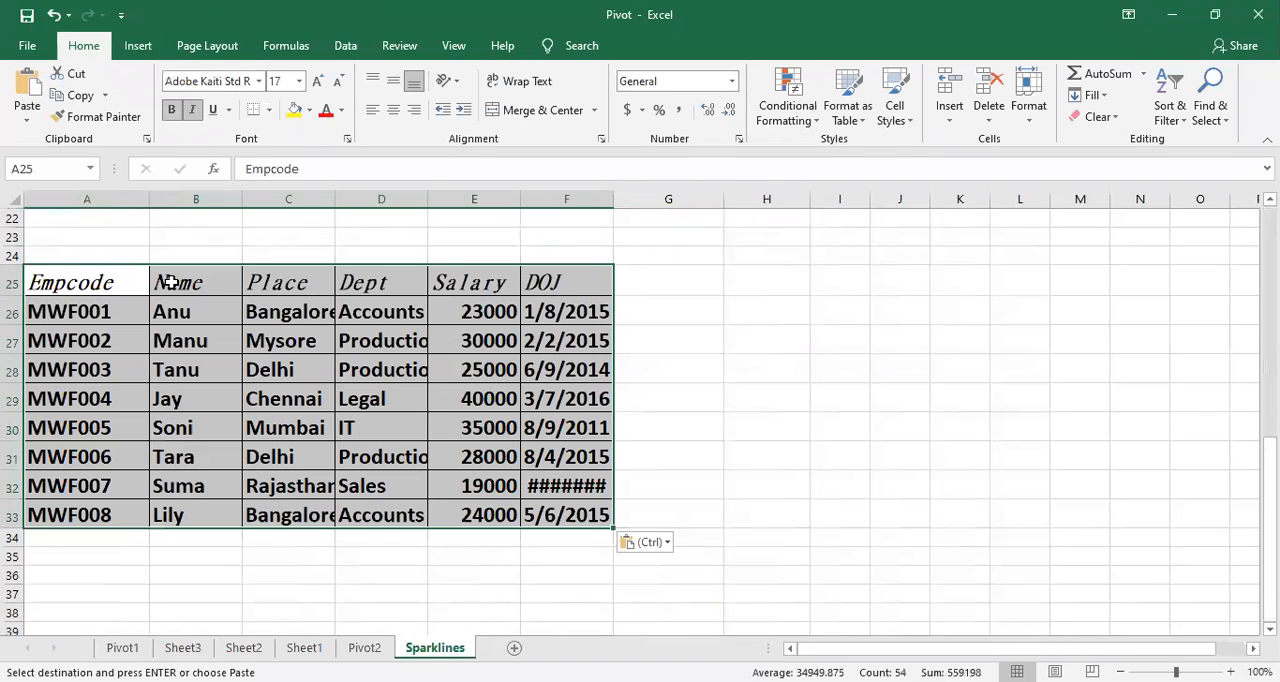
click(600, 217)
drag(95, 283, 565, 515)
double_click(614, 199)
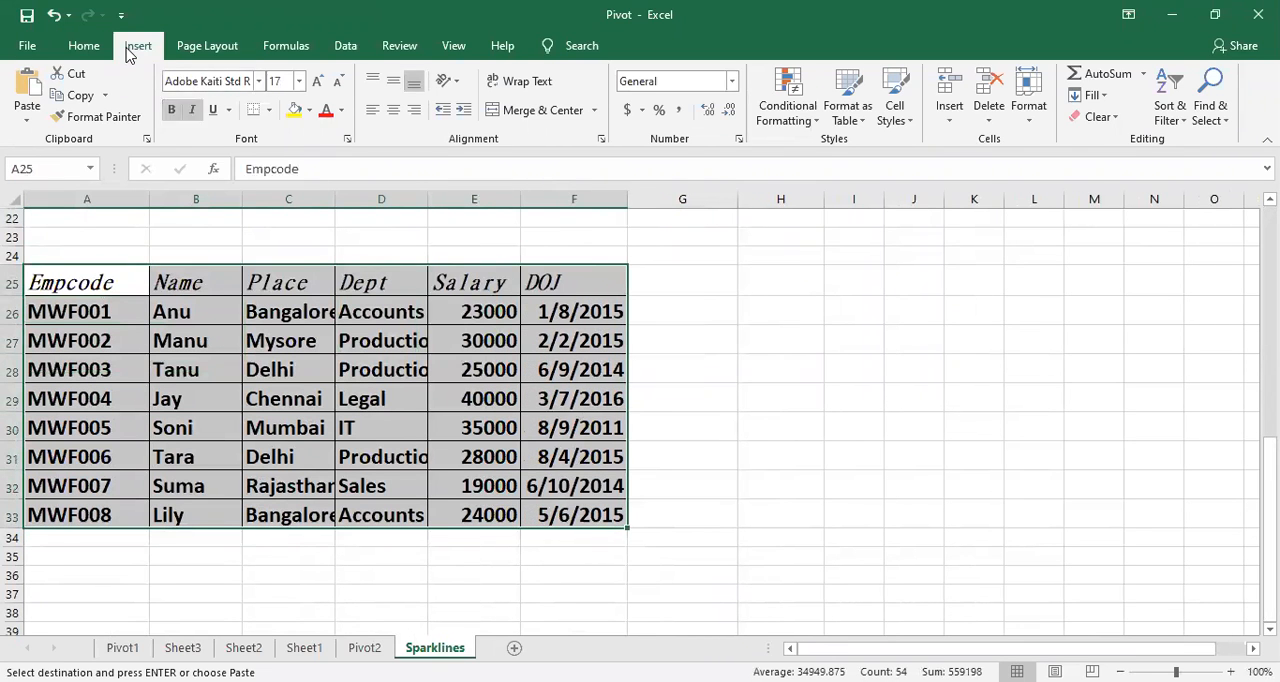
click(138, 46)
click(38, 100)
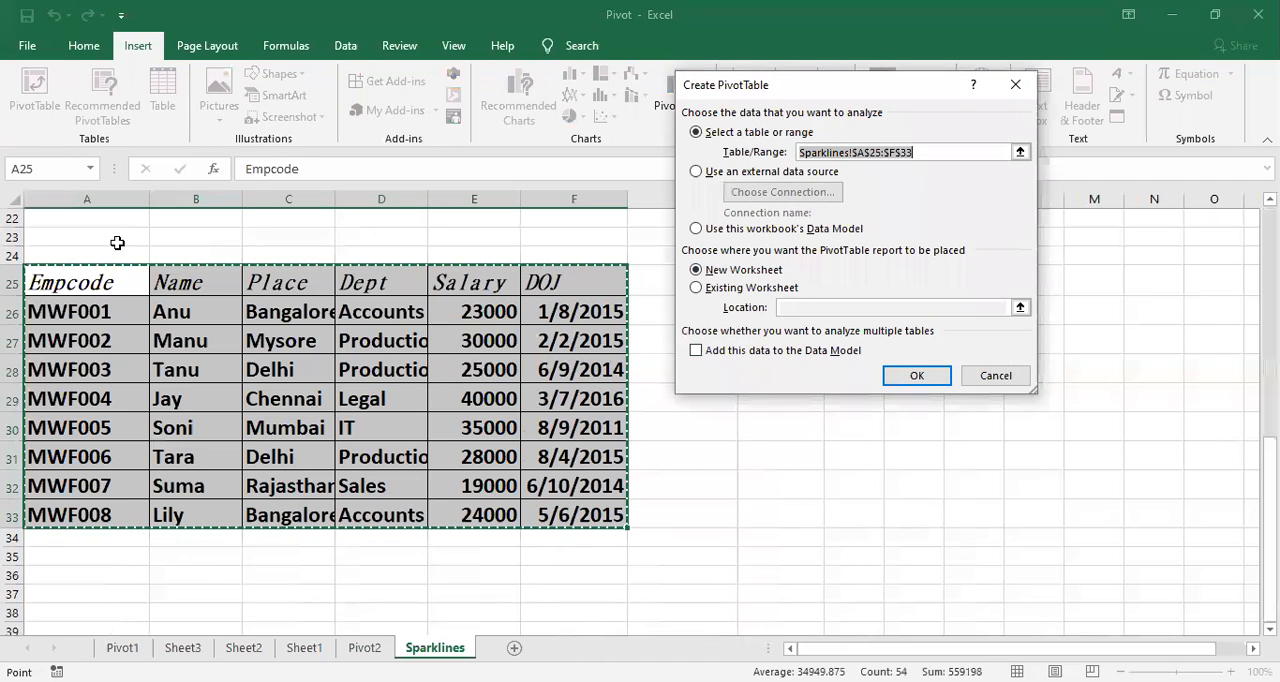
click(996, 375)
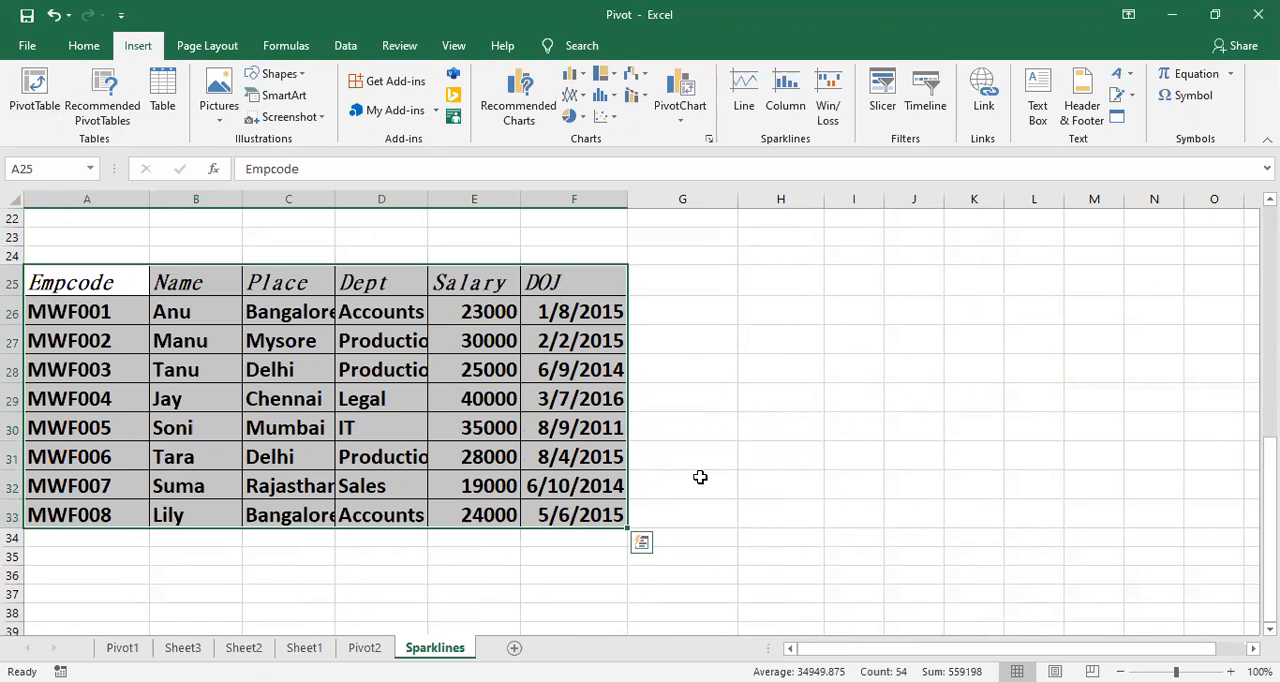
click(795, 510)
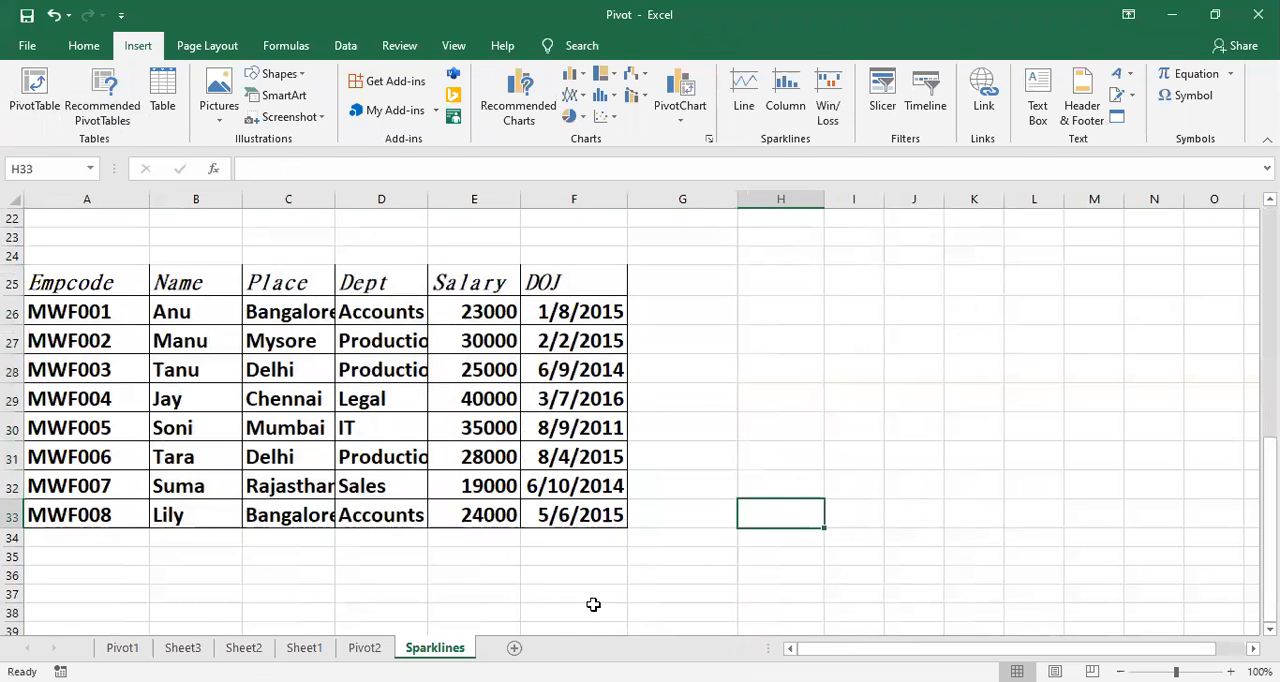
Step: Add a new worksheet after the Sparklines sheet and enter the header Empcode in cell A1
click(514, 648)
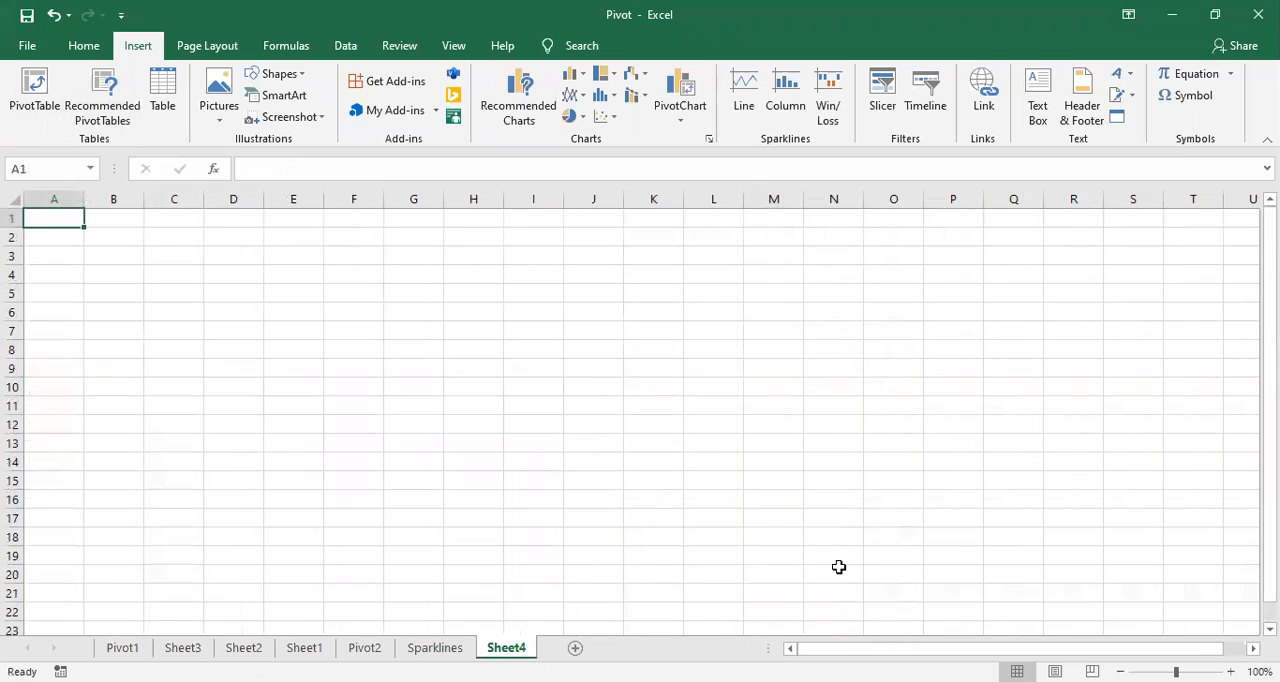
click(1231, 672)
click(1231, 672)
click(1231, 672)
click(1231, 672)
click(1231, 672)
click(171, 484)
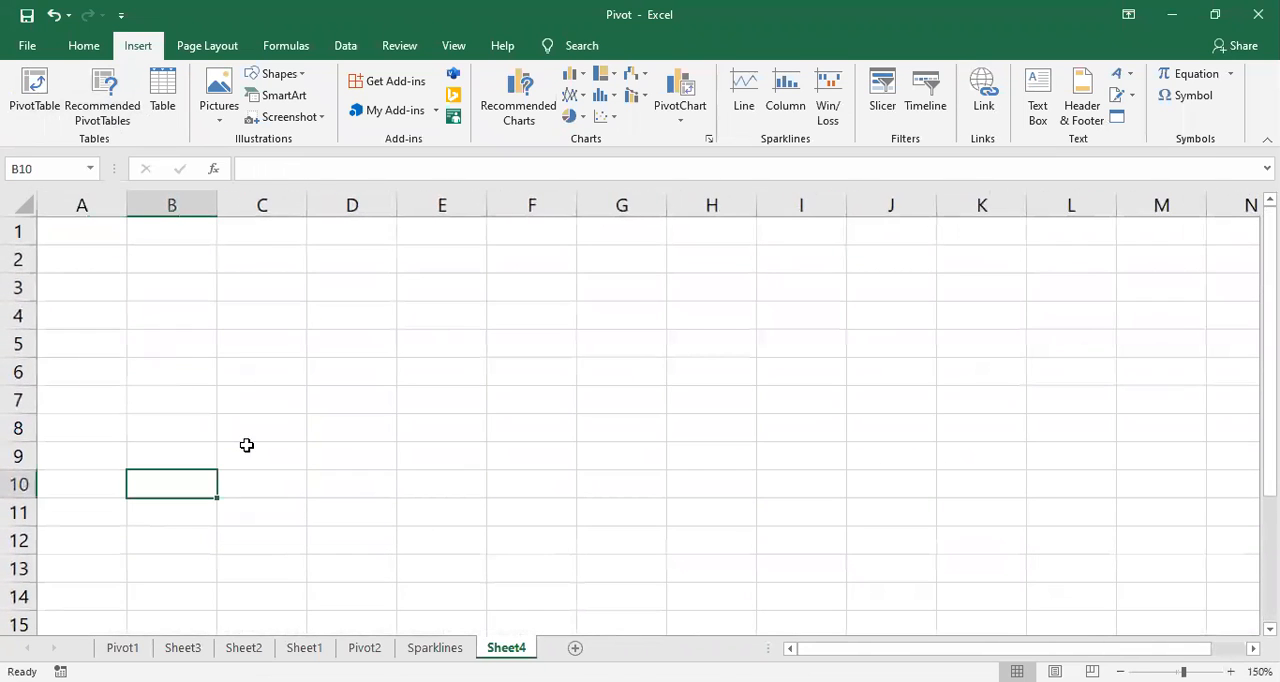
click(70, 228)
text(Empcode)
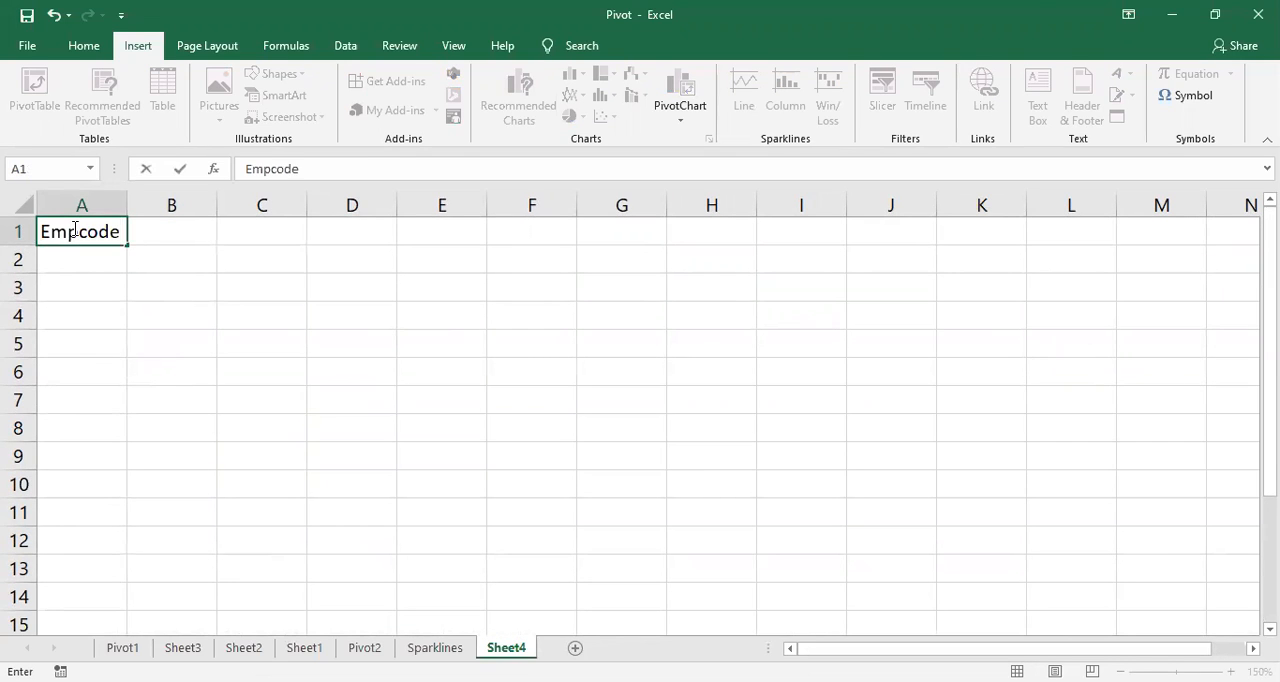
Step: Enter the header Name in cell B1, with a capital N
key(Tab)
text(name)
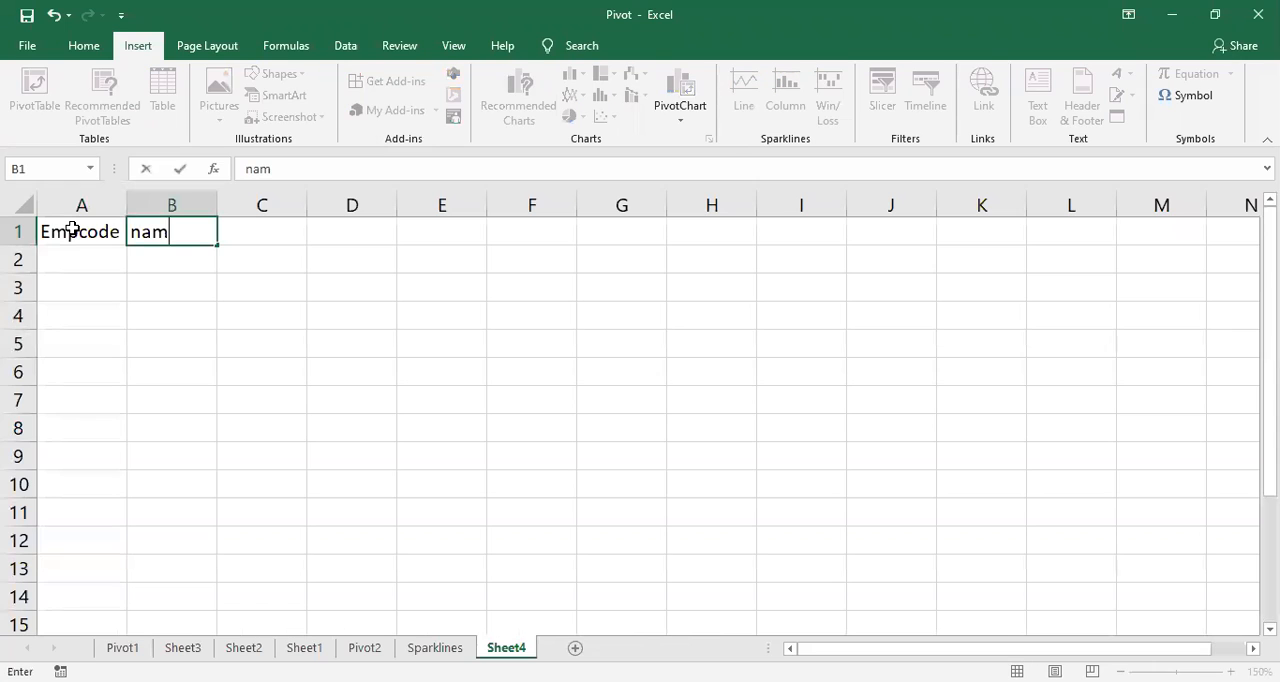
key(BackSpace)
key(BackSpace)
key(BackSpace)
key(BackSpace)
text(Name)
key(Return)
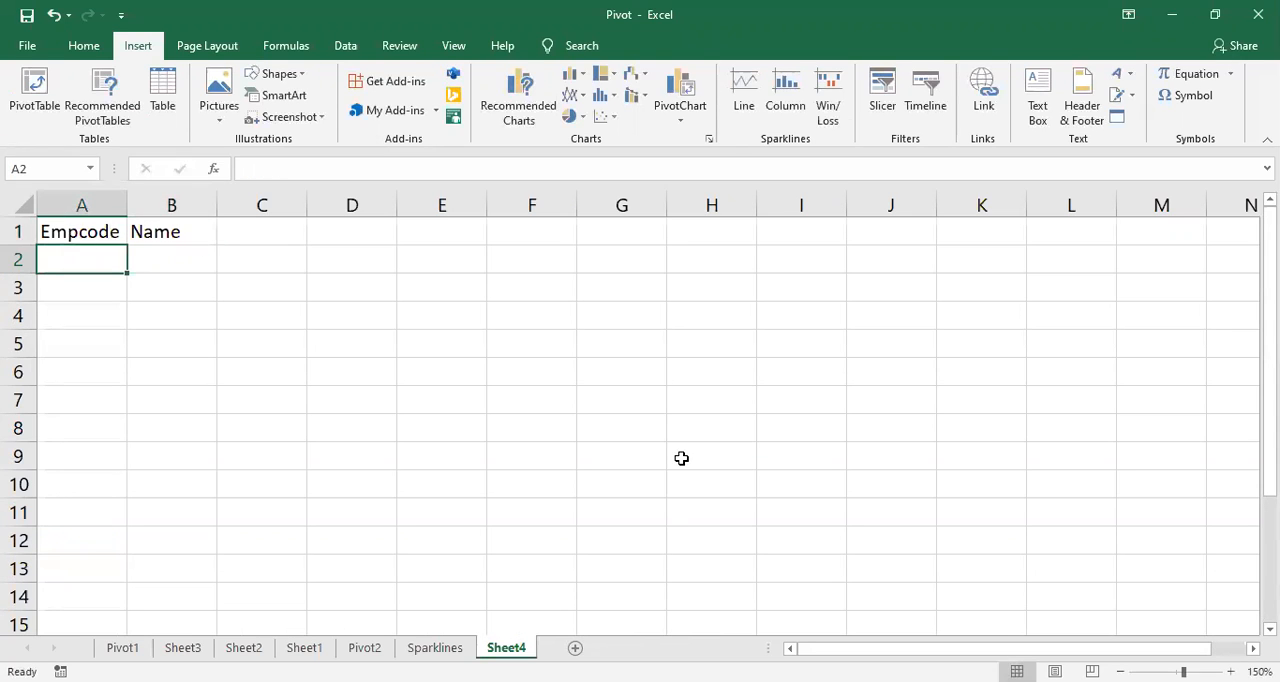
Step: Fill A2:A11 with the Empcode values 101 to 110 as a consecutive series
text(101)
key(Return)
text(102)
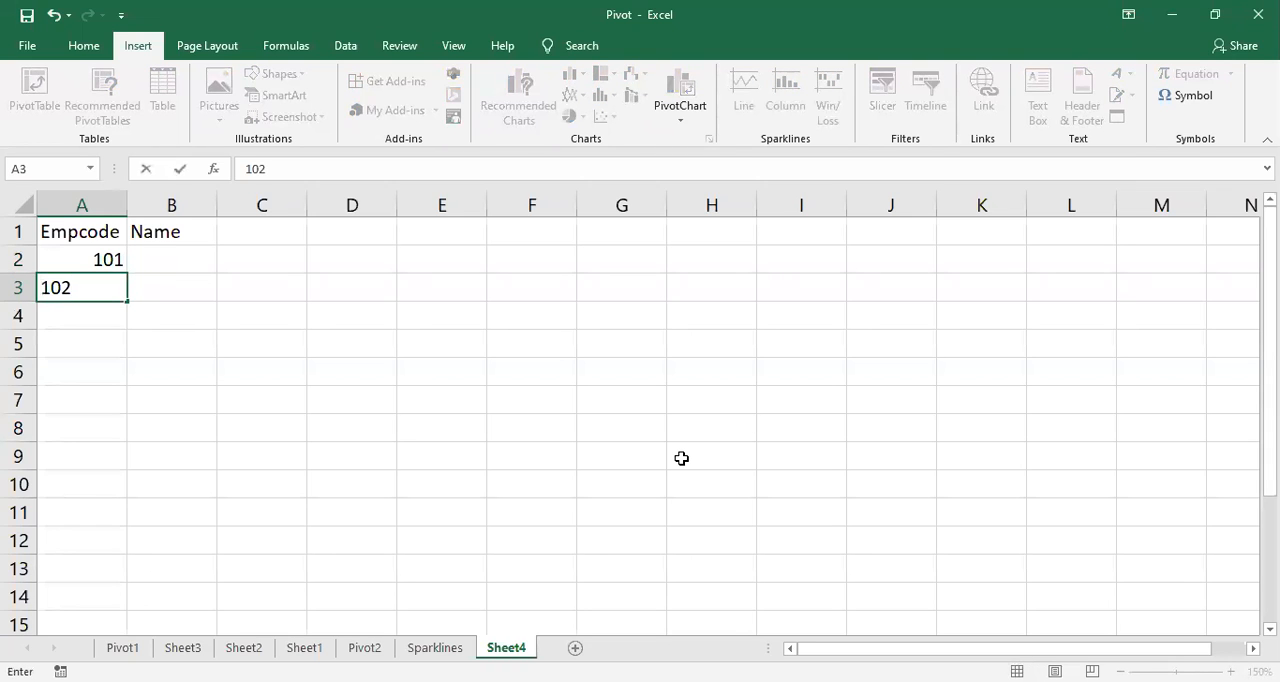
key(Return)
text(103)
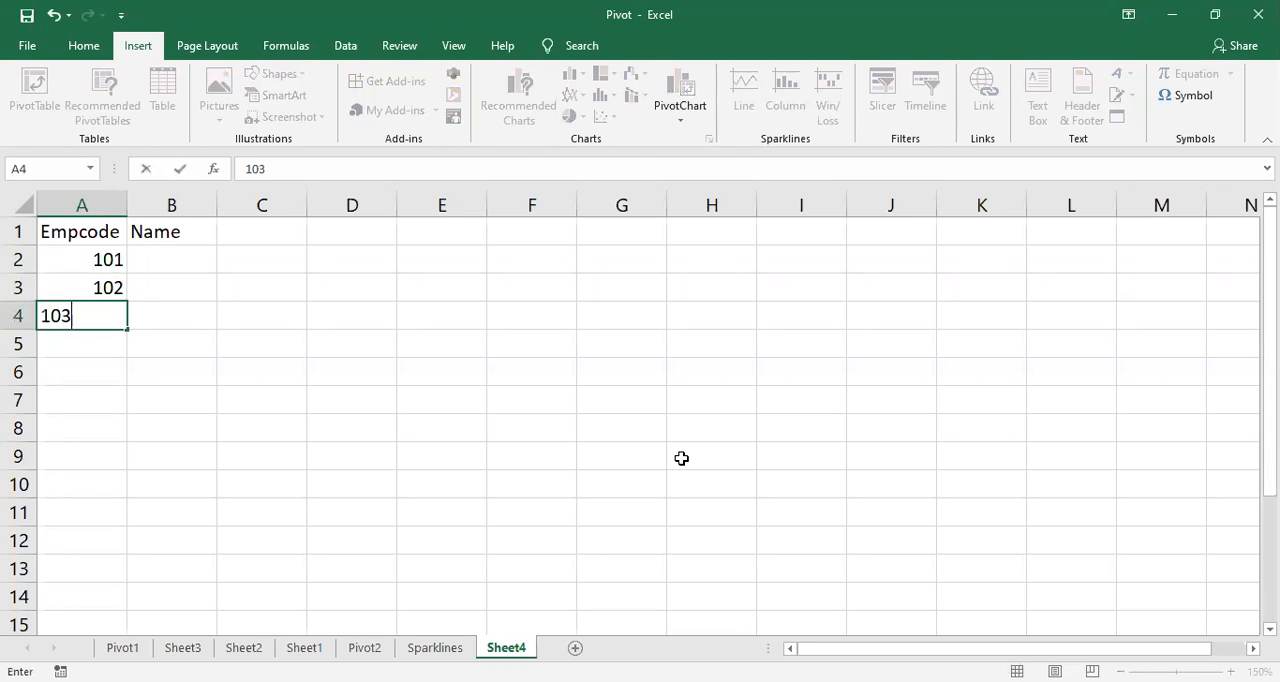
key(Return)
text(10)
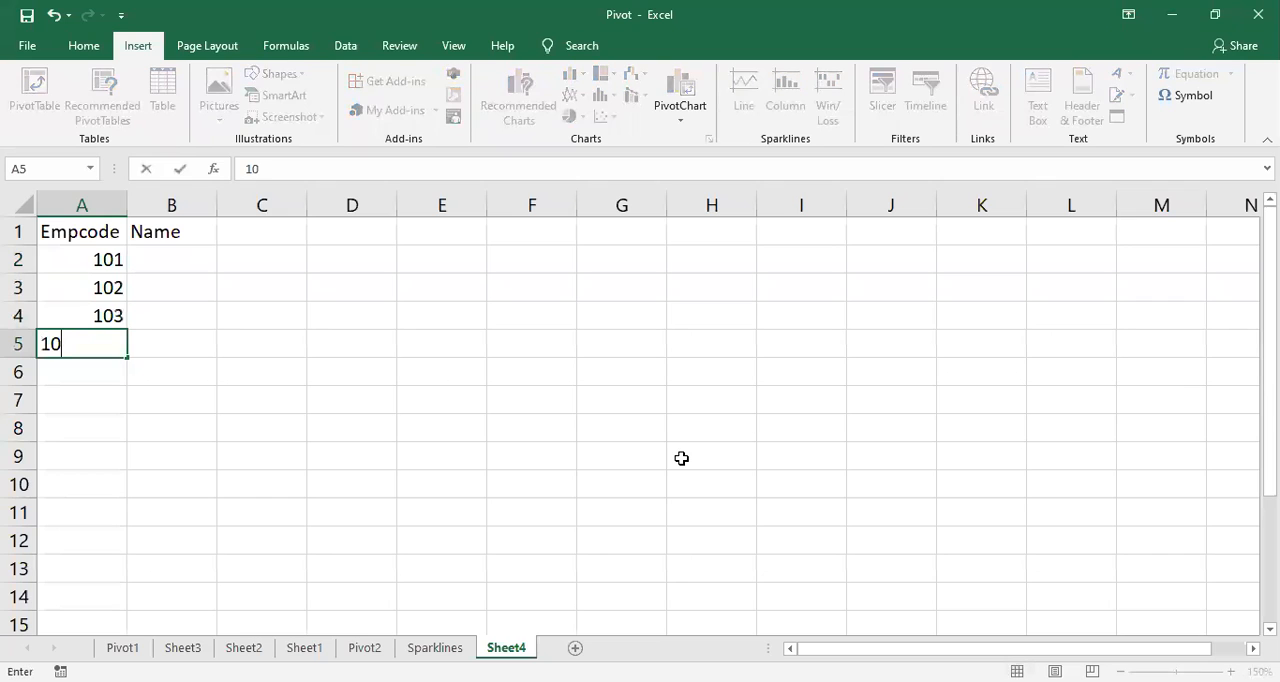
click(458, 407)
drag(108, 259, 114, 412)
drag(120, 493, 122, 519)
Step: Enter the capitalized employee names for Empcodes 101 to 103 in B2:B4
click(150, 258)
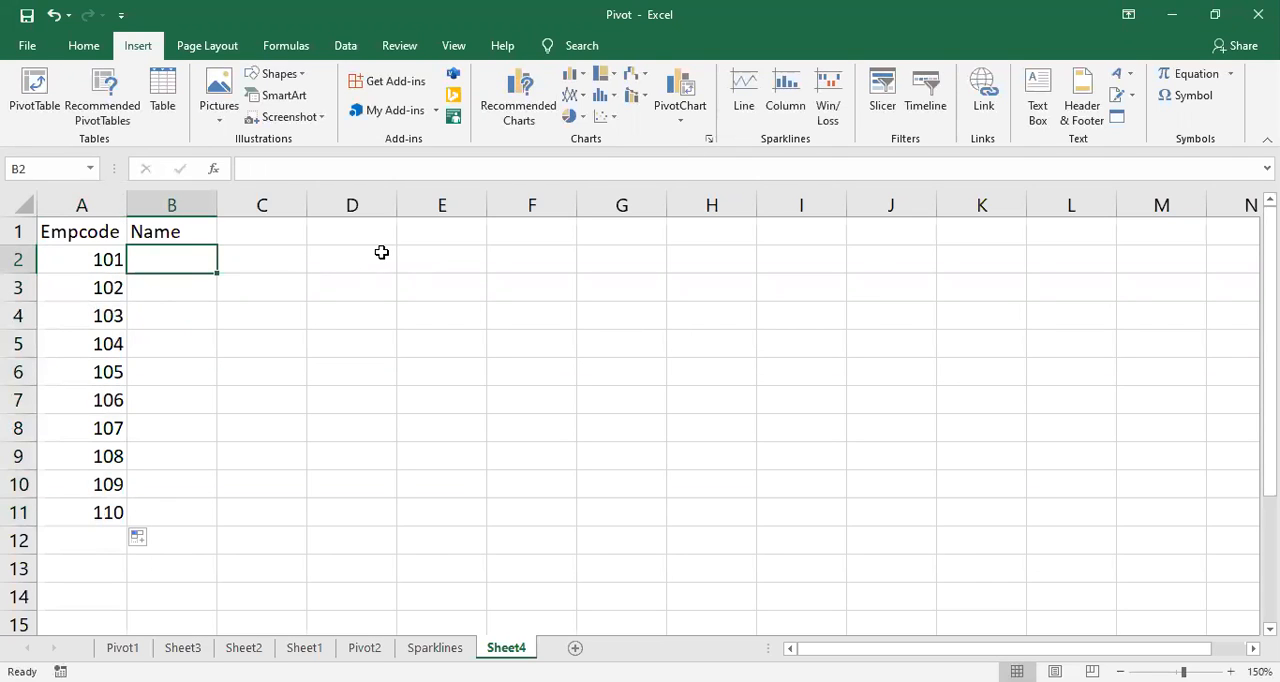
text(Anu)
key(Return)
text(Manu)
key(Return)
text(tanu)
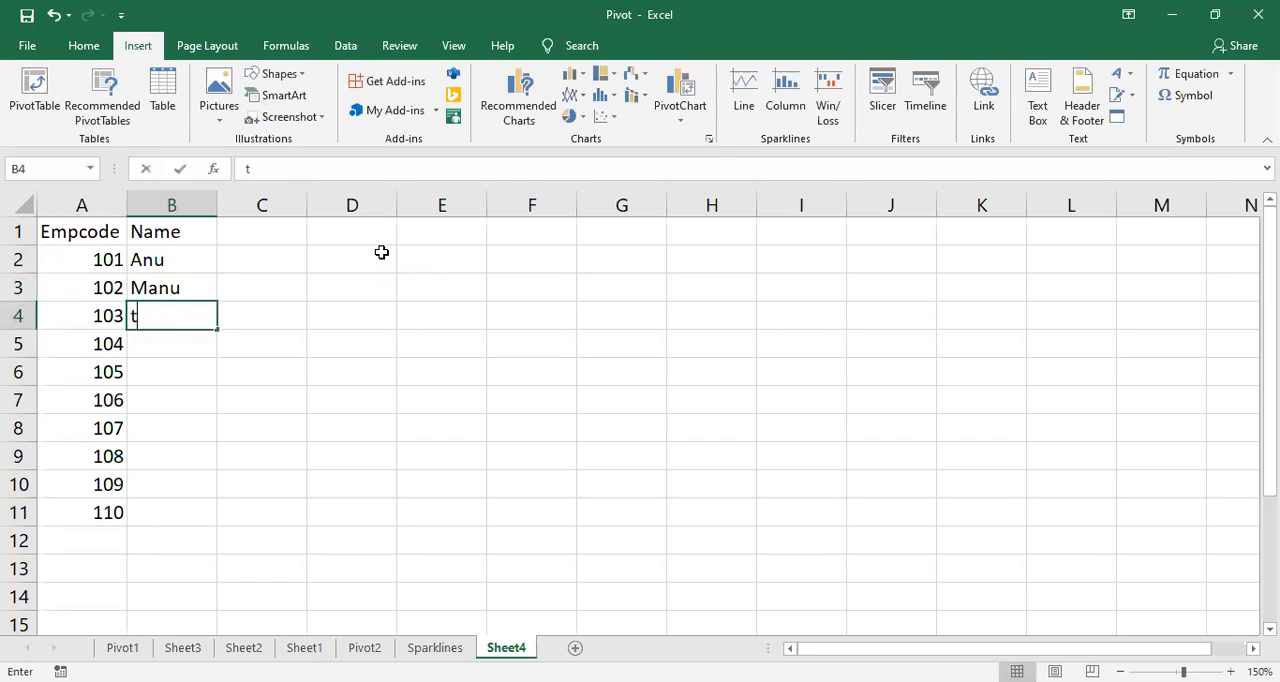
key(Return)
key(Up)
key(Delete)
text(Tanu)
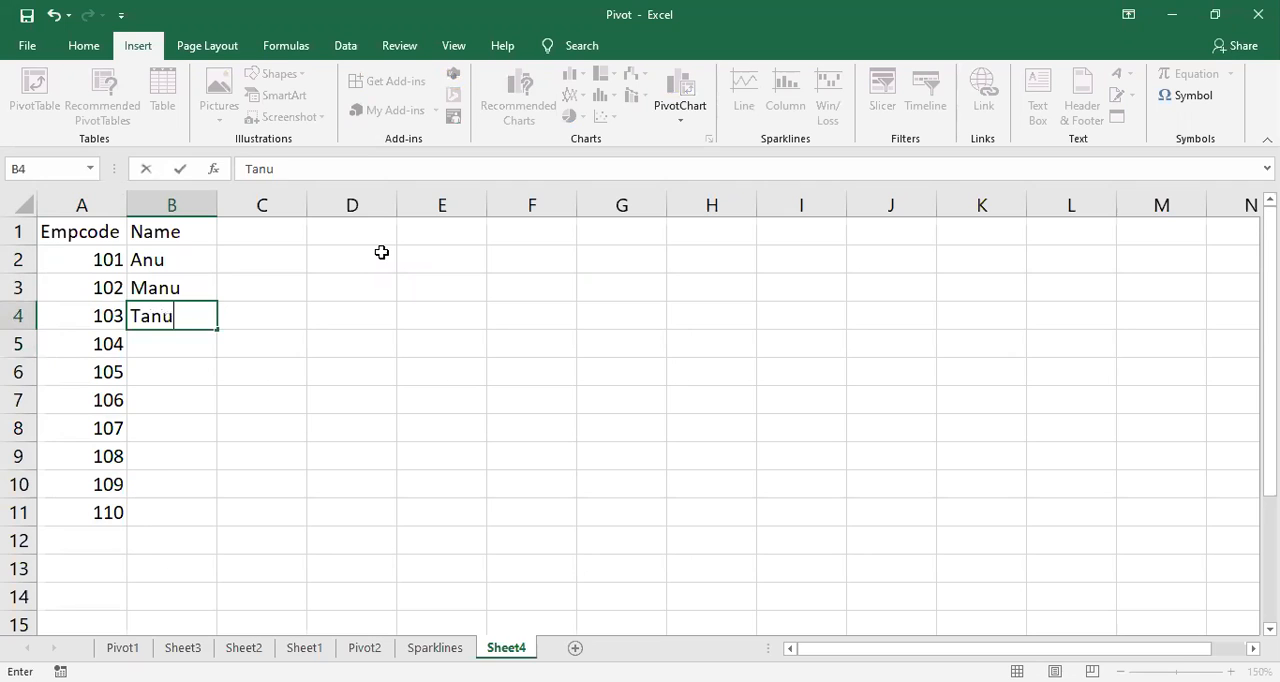
key(Return)
Step: Enter the capitalized employee names for Empcodes 104 to 106 in B5:B7
text(jay)
key(Return)
key(Up)
key(BackSpace)
text(Jay)
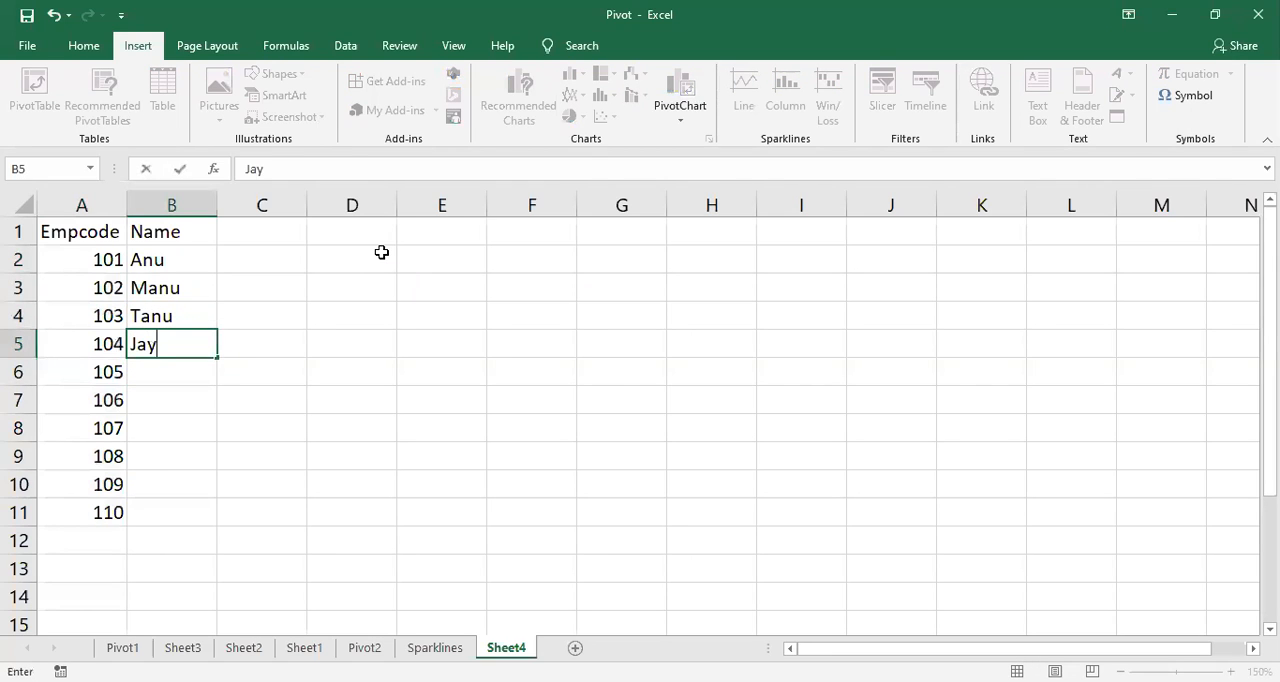
key(Return)
text(D)
key(BackSpace)
text(Soni)
key(Return)
text(Tara)
key(Return)
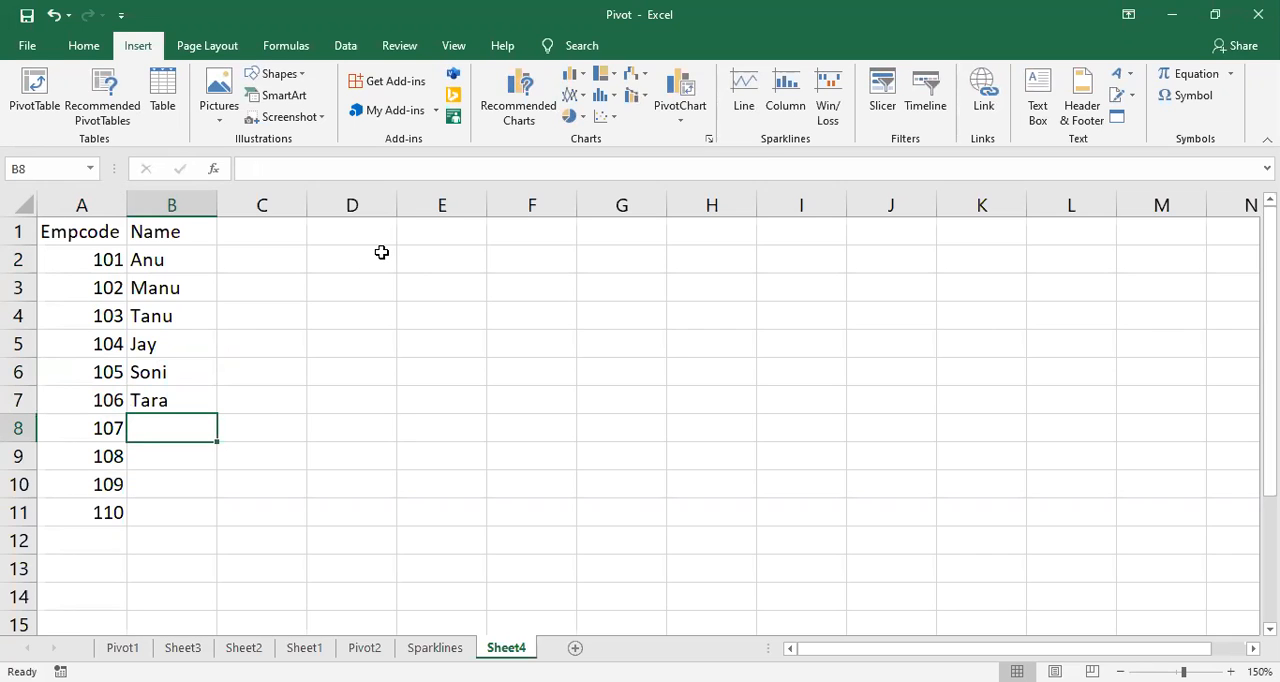
Step: Complete the Name column in B8:B11 with the employee names for Empcodes 107 to 110
text(Likit)
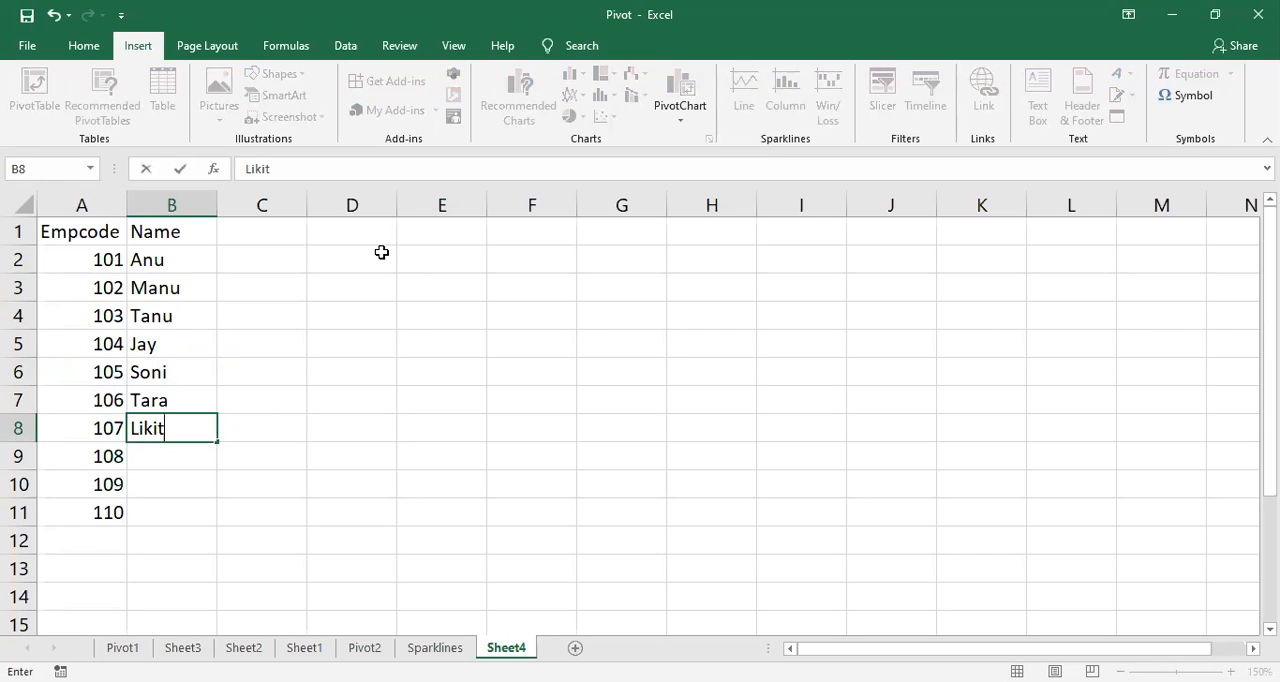
text(h)
key(Return)
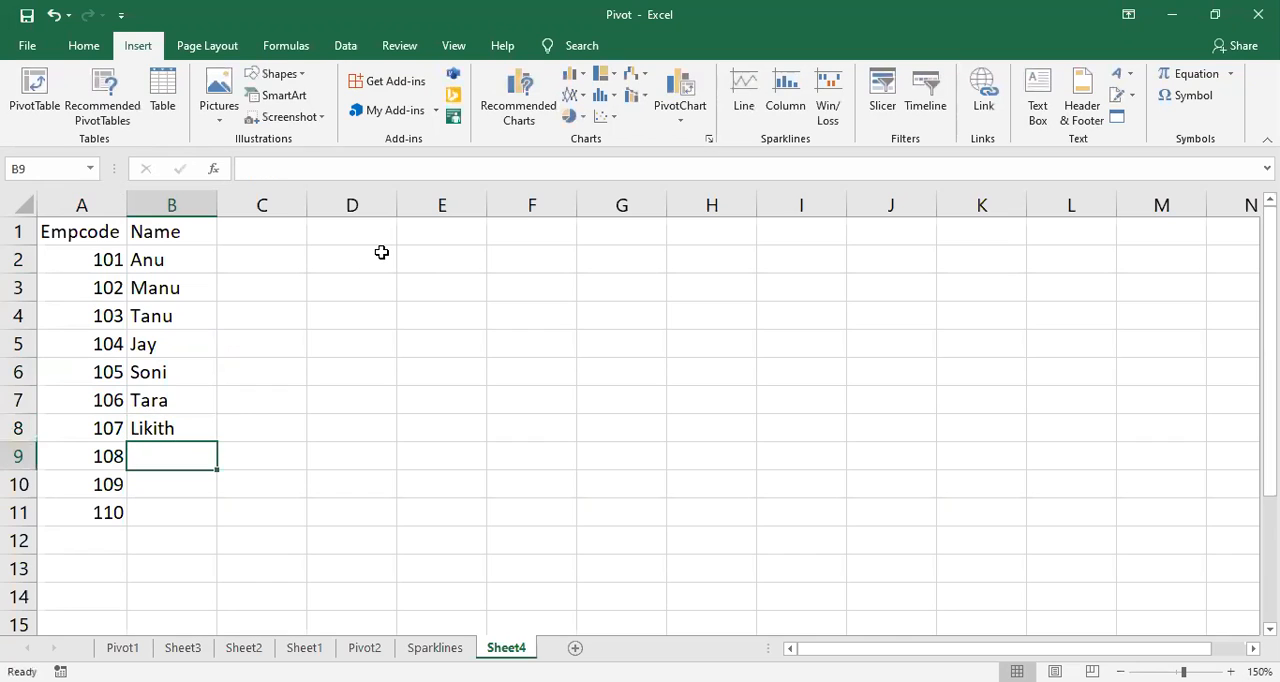
text(N)
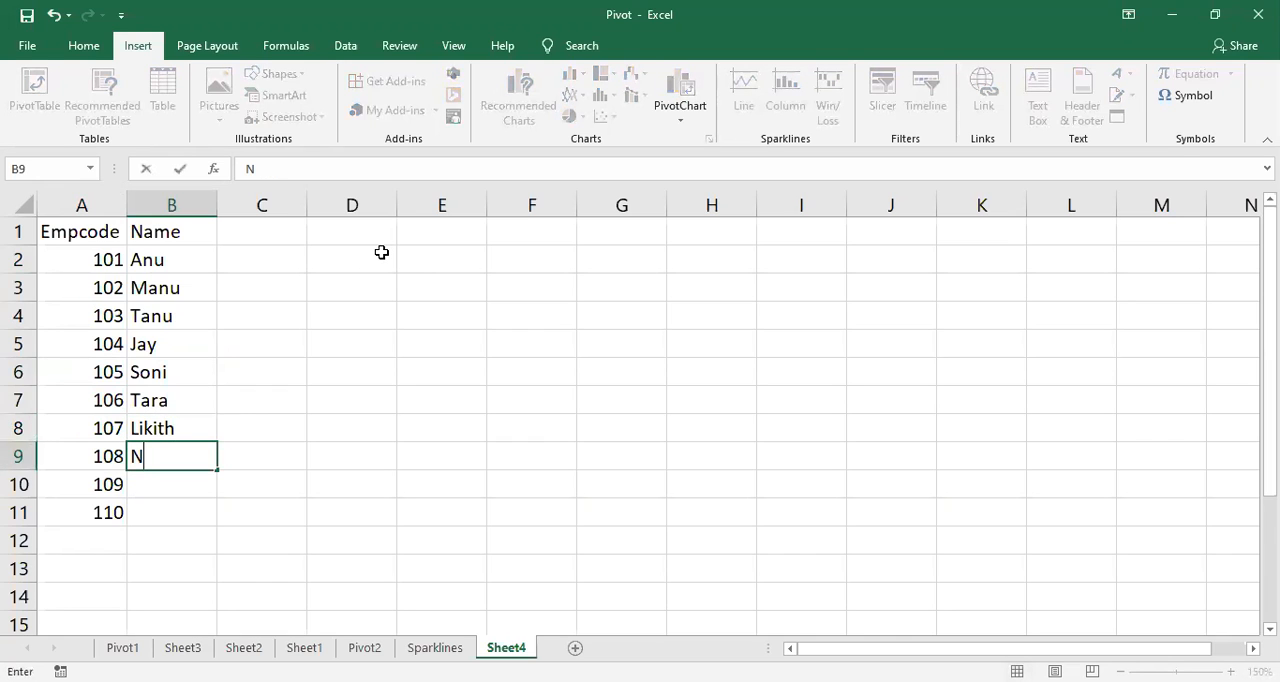
key(BackSpace)
text(Sam)
key(Return)
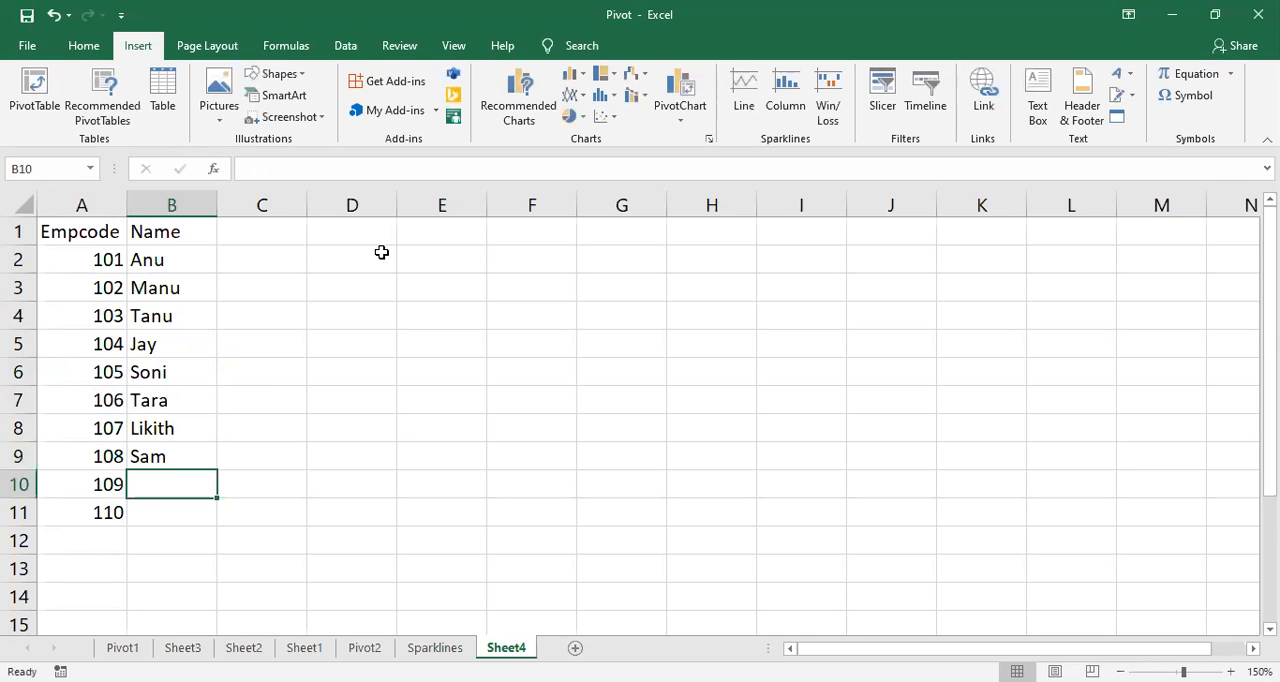
text(Rohan)
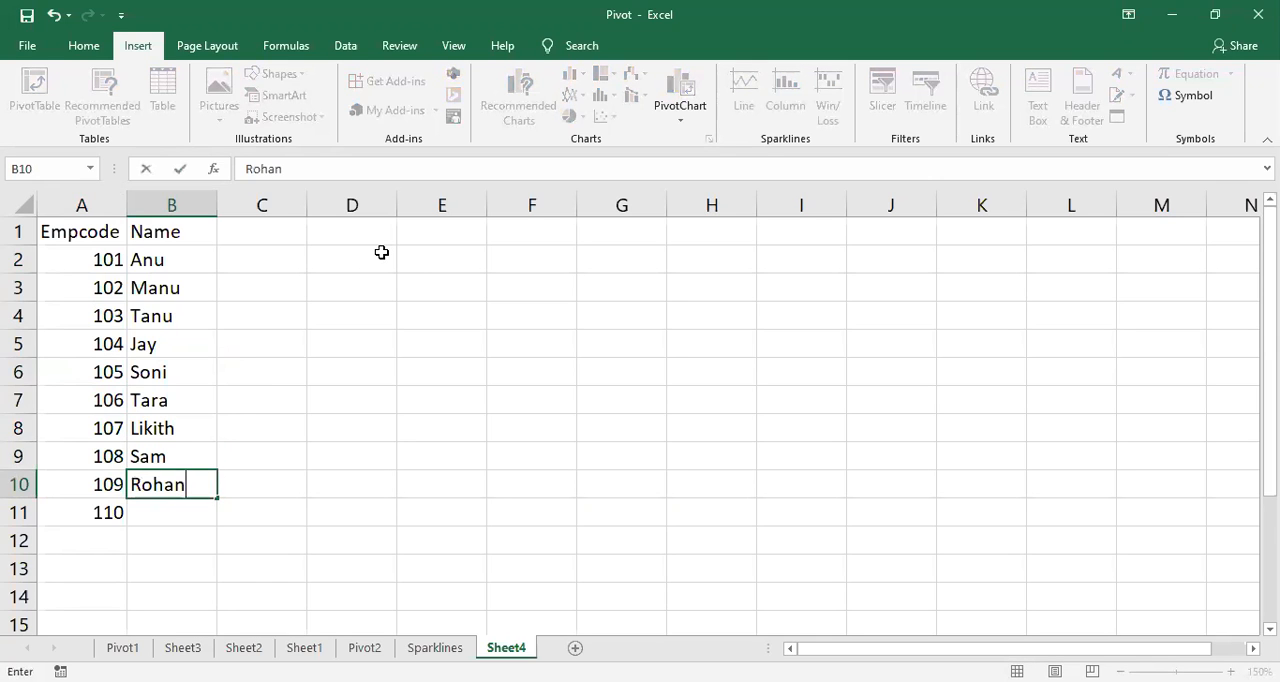
key(Return)
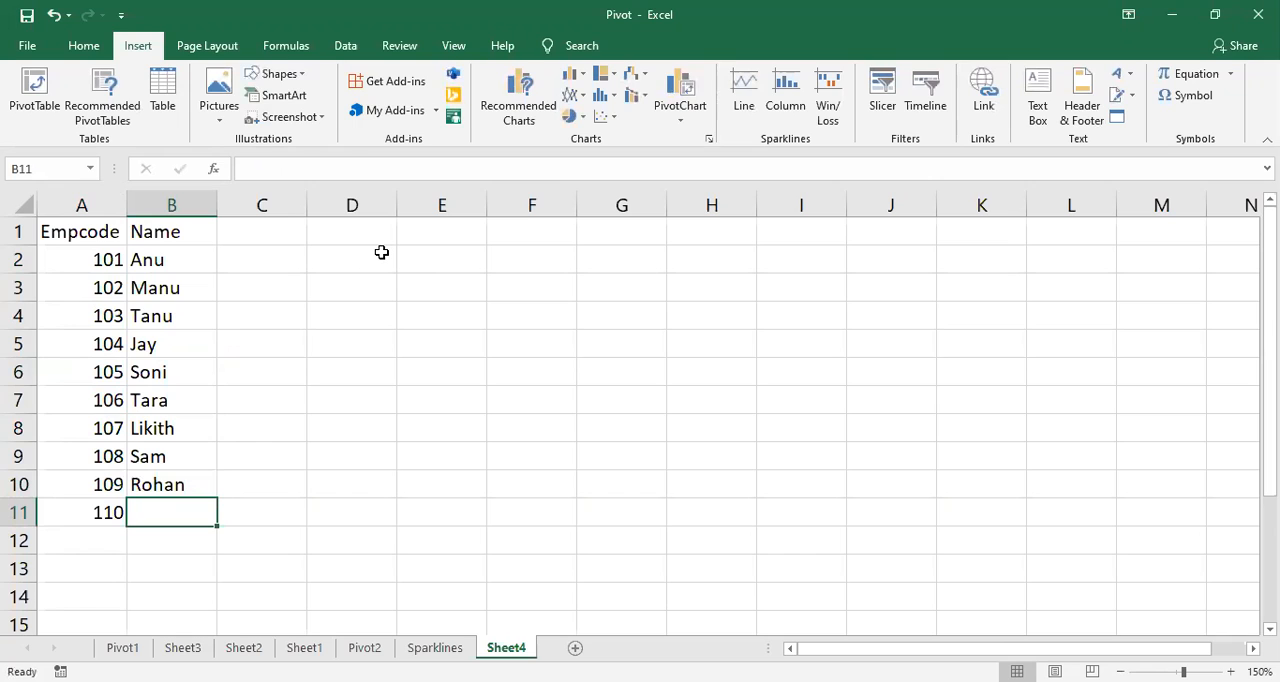
text(Lily)
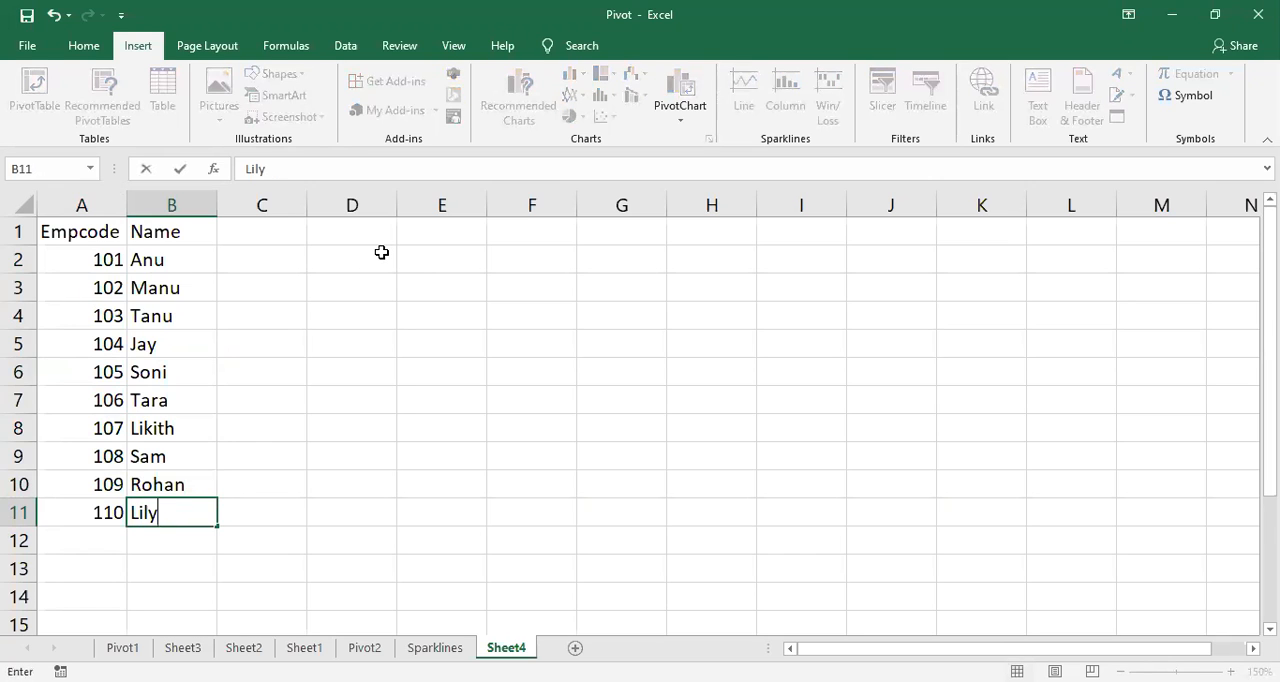
click(320, 334)
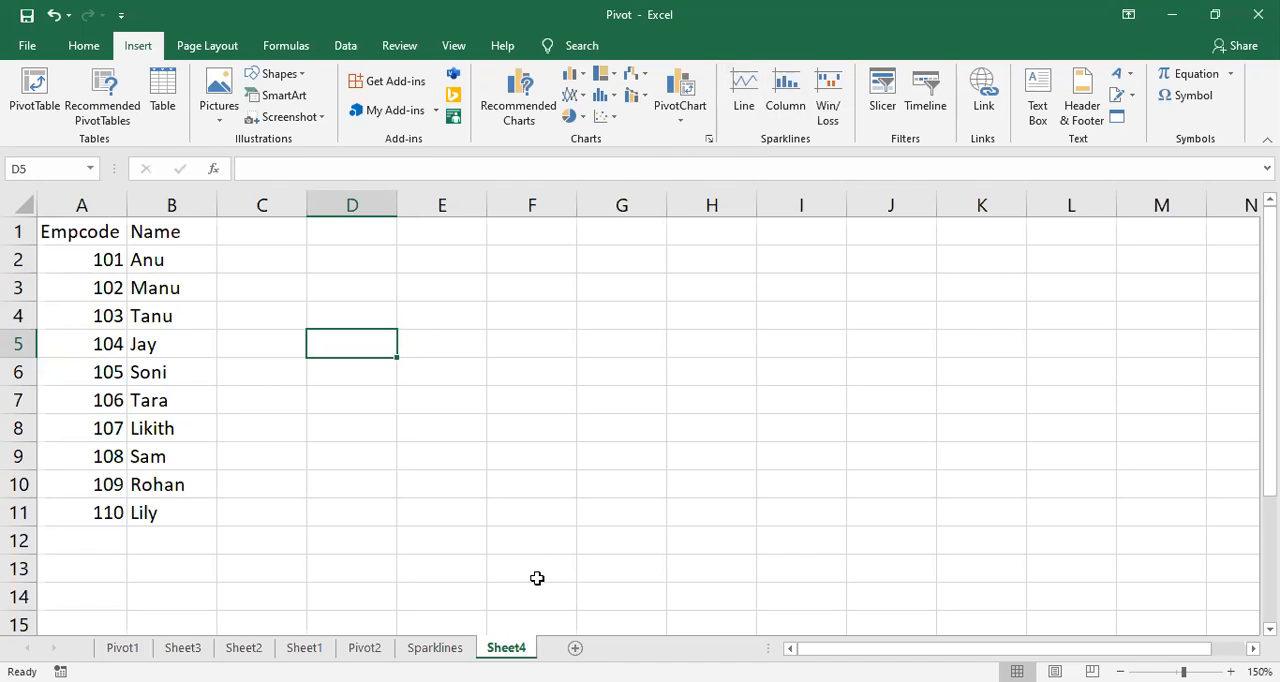
Step: Rename the worksheet holding the Empcode and Name table as employeedata
double_click(524, 648)
text(main)
key(BackSpace)
key(BackSpace)
key(BackSpace)
key(BackSpace)
text(employeedata)
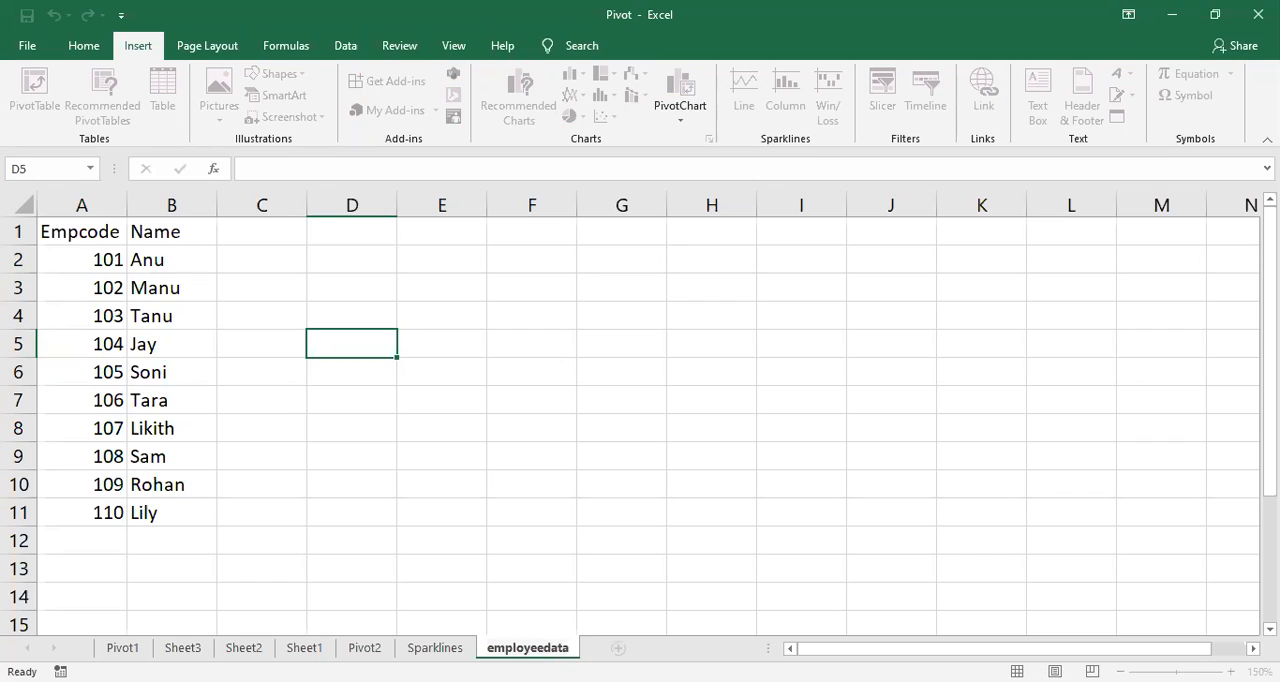
click(488, 514)
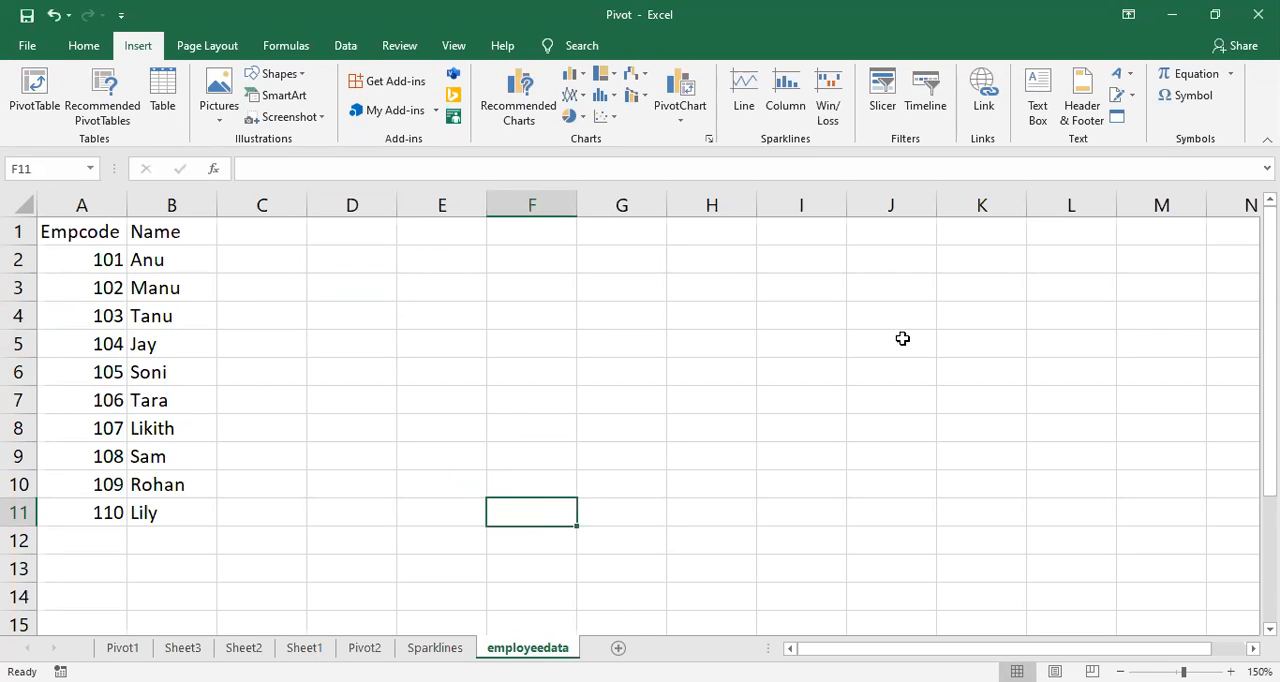
Step: Add a new blank worksheet after the employeedata sheet
click(620, 649)
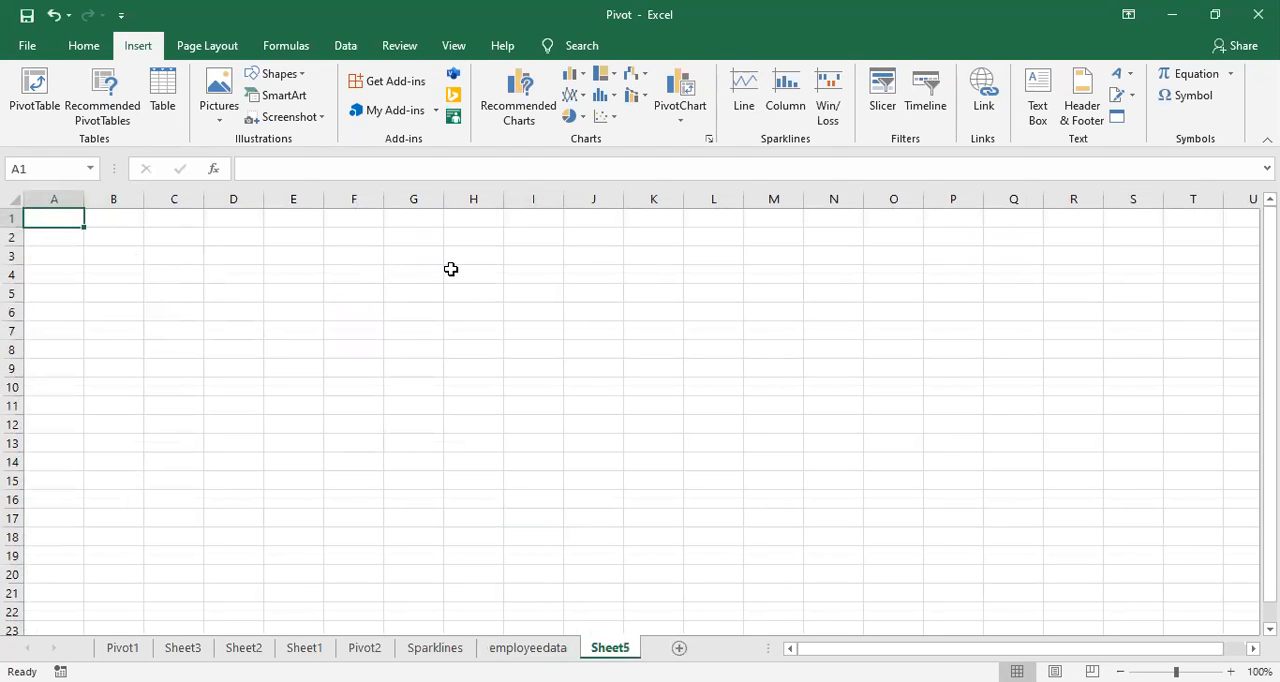
text(Em)
key(BackSpace)
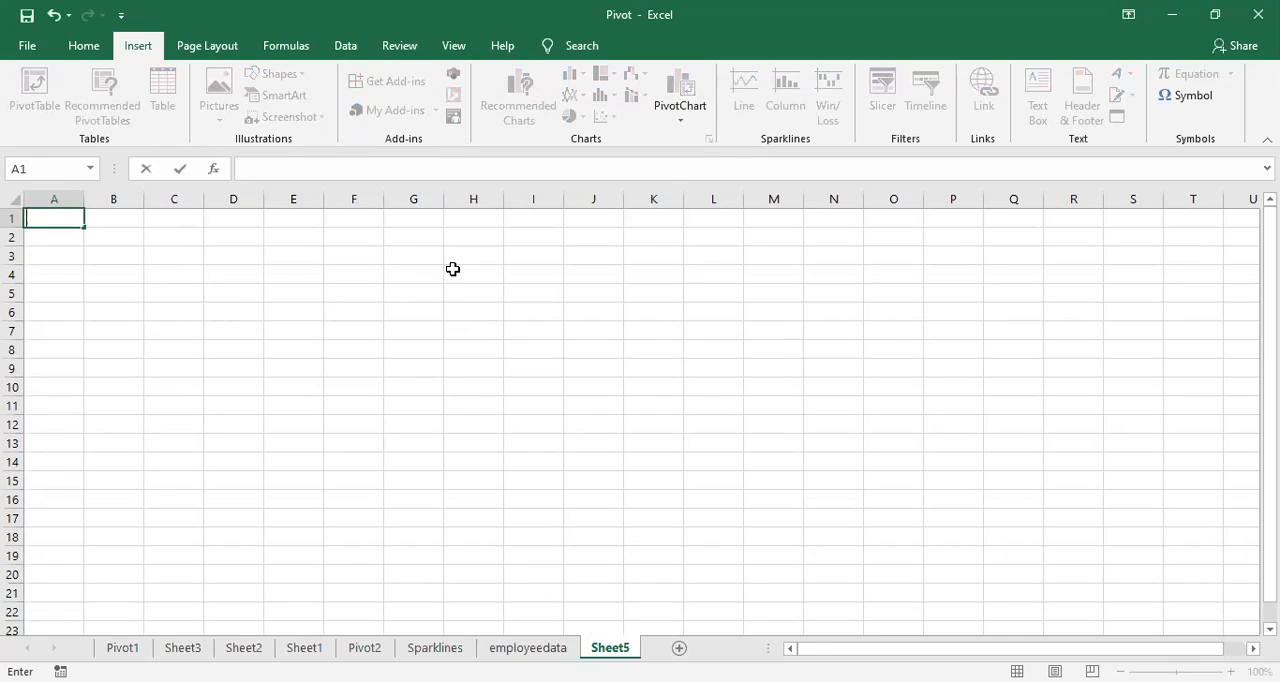
Step: Copy the Empcode column A1:A11 from the employeedata sheet to A1 on Sheet5
click(527, 648)
drag(84, 234, 122, 477)
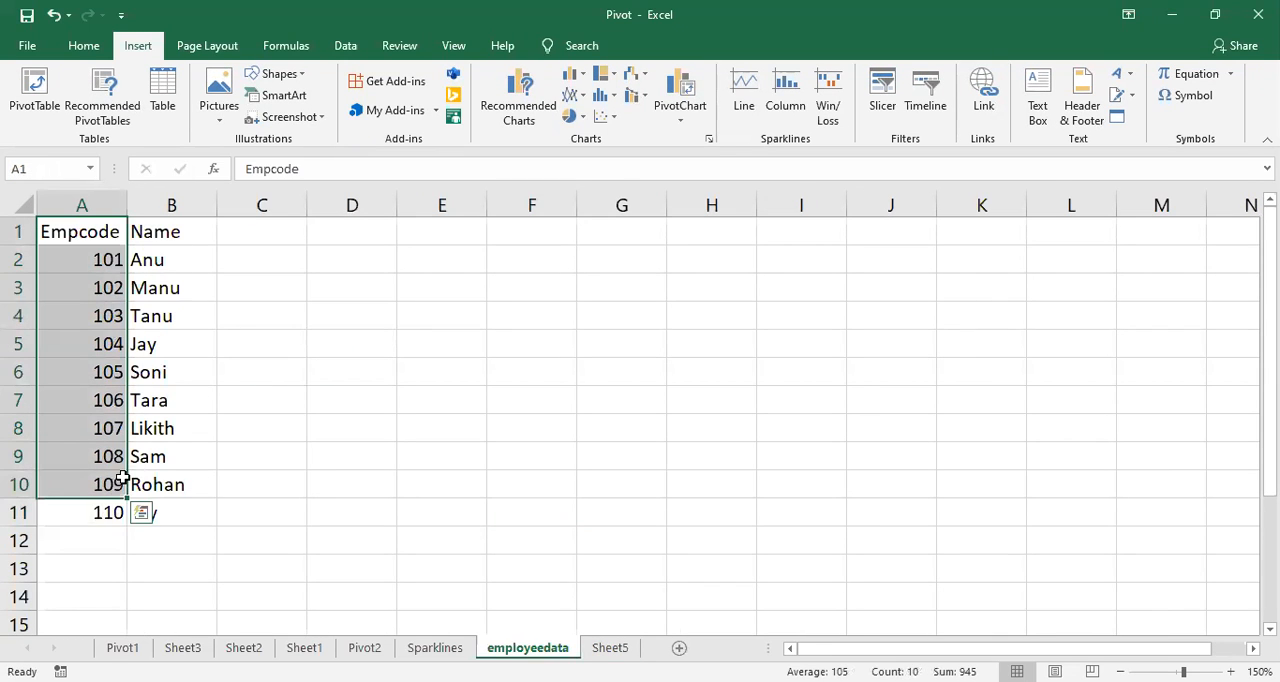
key(ctrl+c)
drag(60, 232, 124, 510)
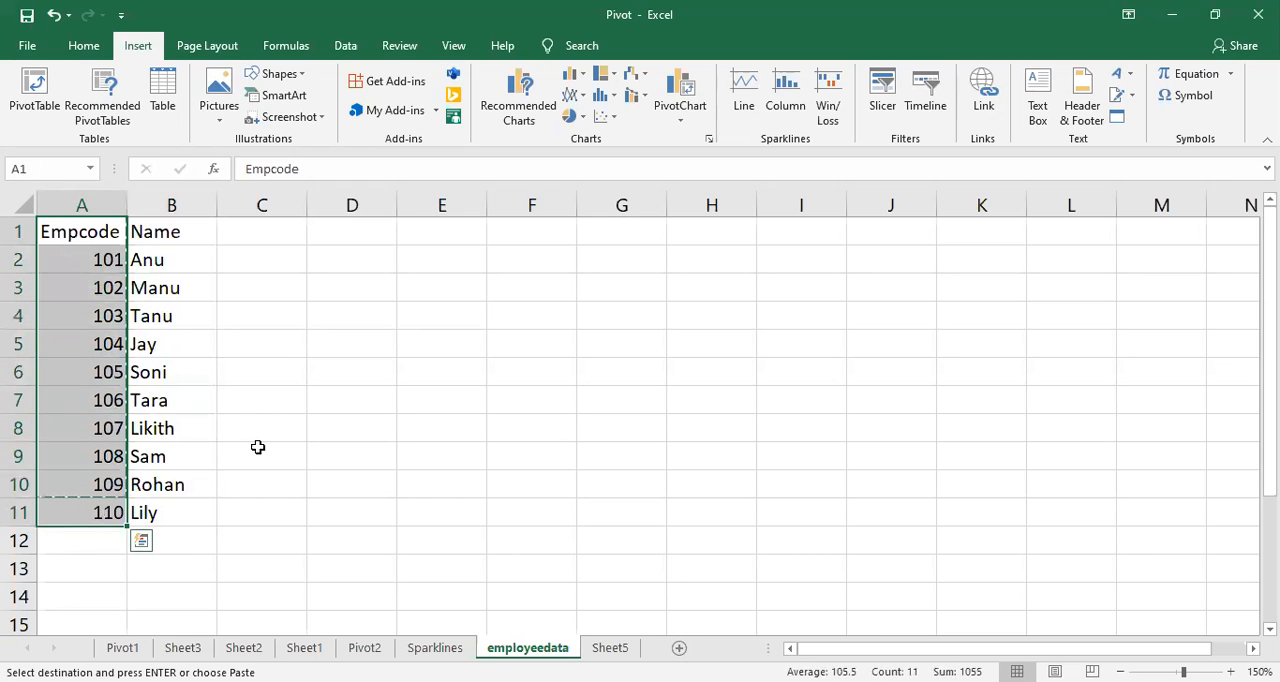
key(ctrl+c)
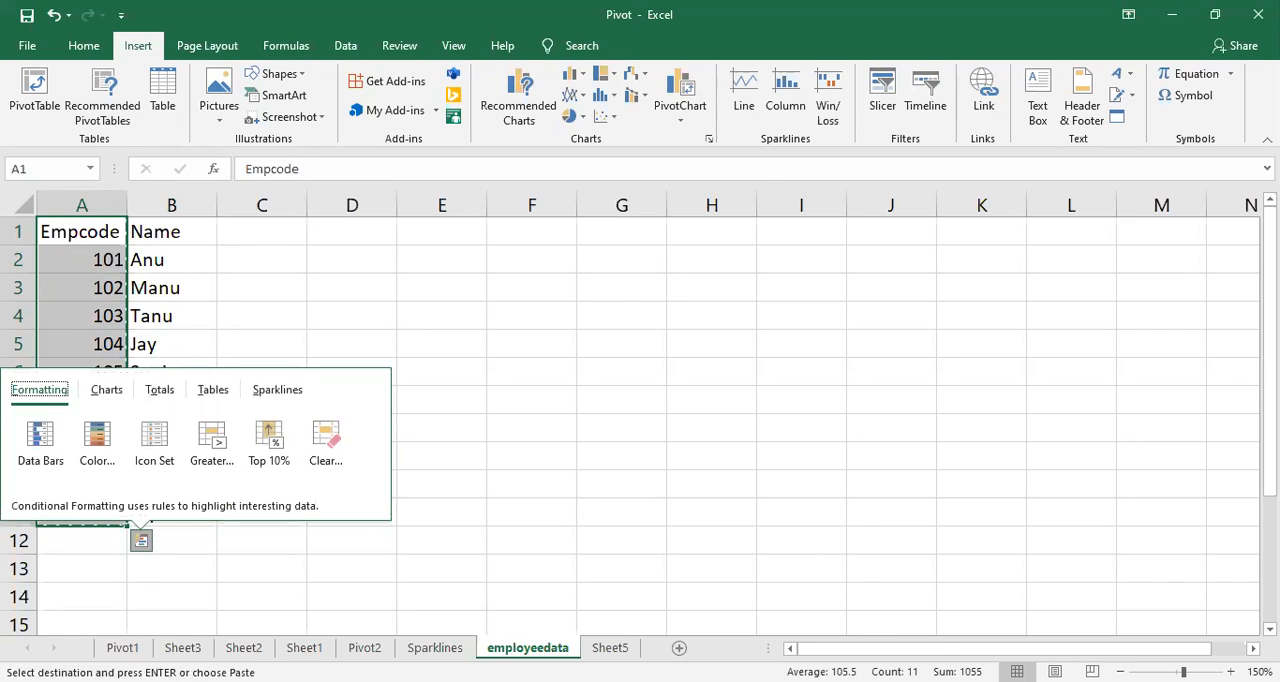
key(ctrl+Page_Down)
key(ctrl+v)
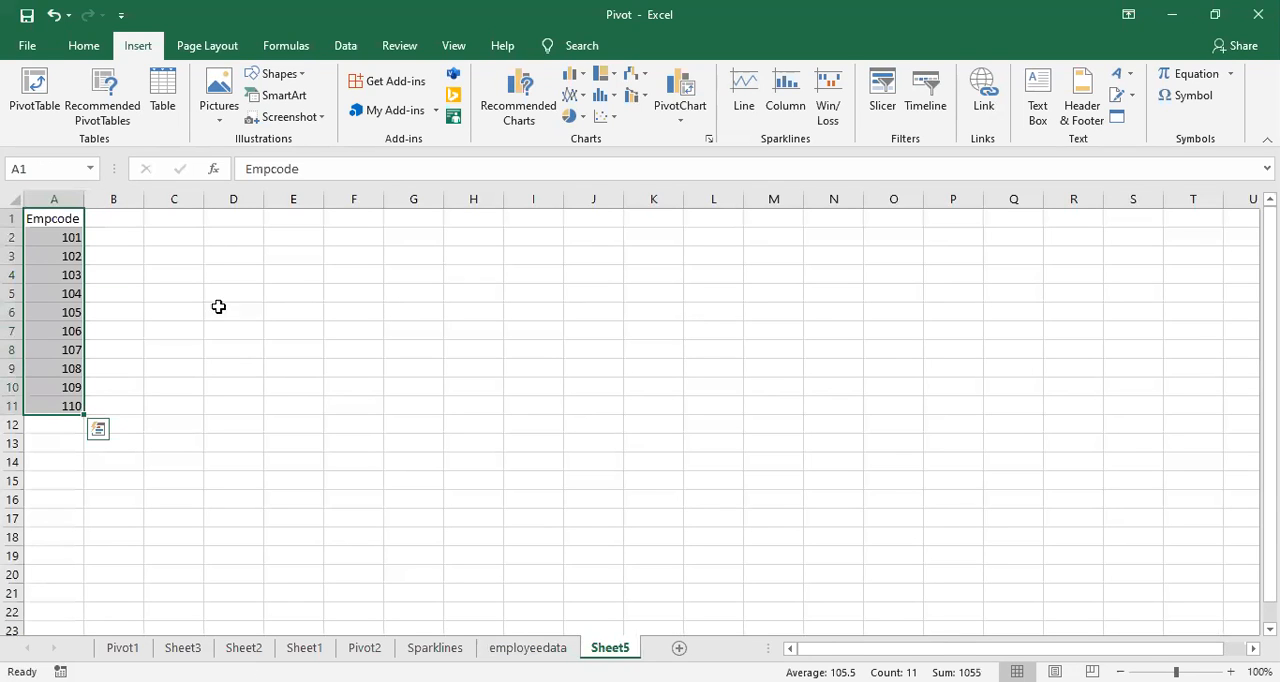
Step: Enter the quarter headers Q1 in B1 and Q2 in C1 on Sheet5
click(1230, 672)
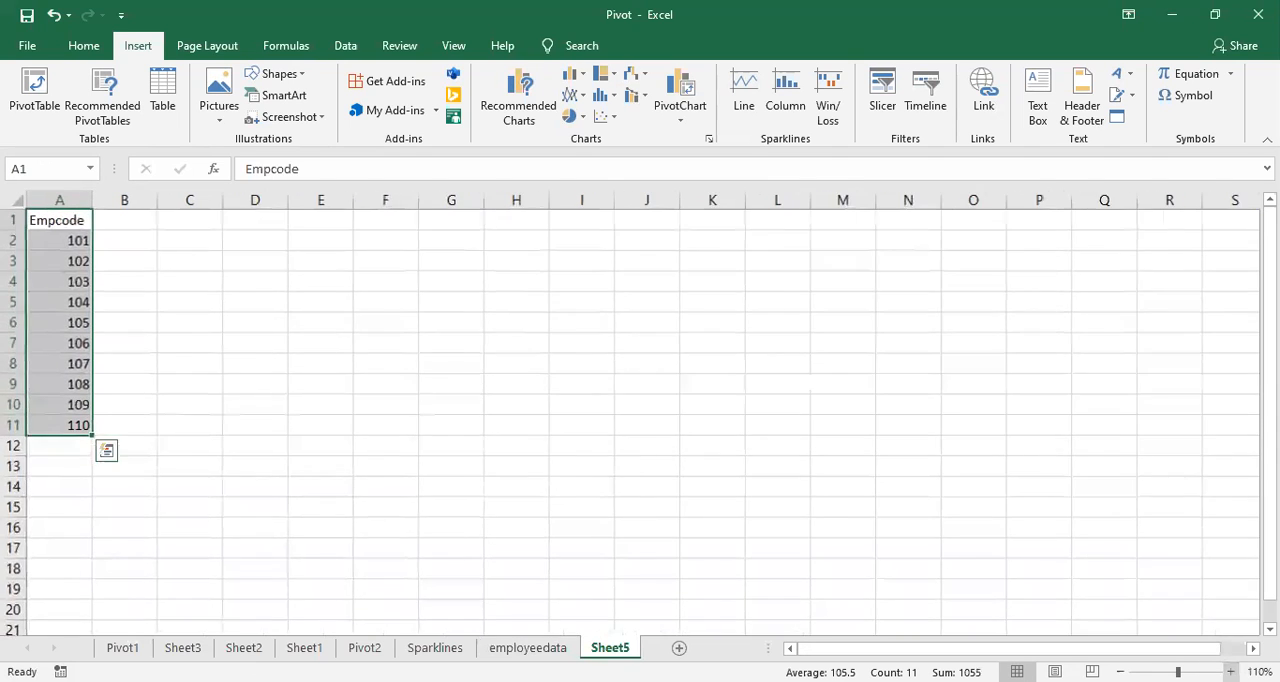
click(1230, 672)
click(1230, 672)
click(1230, 672)
click(1230, 672)
click(222, 278)
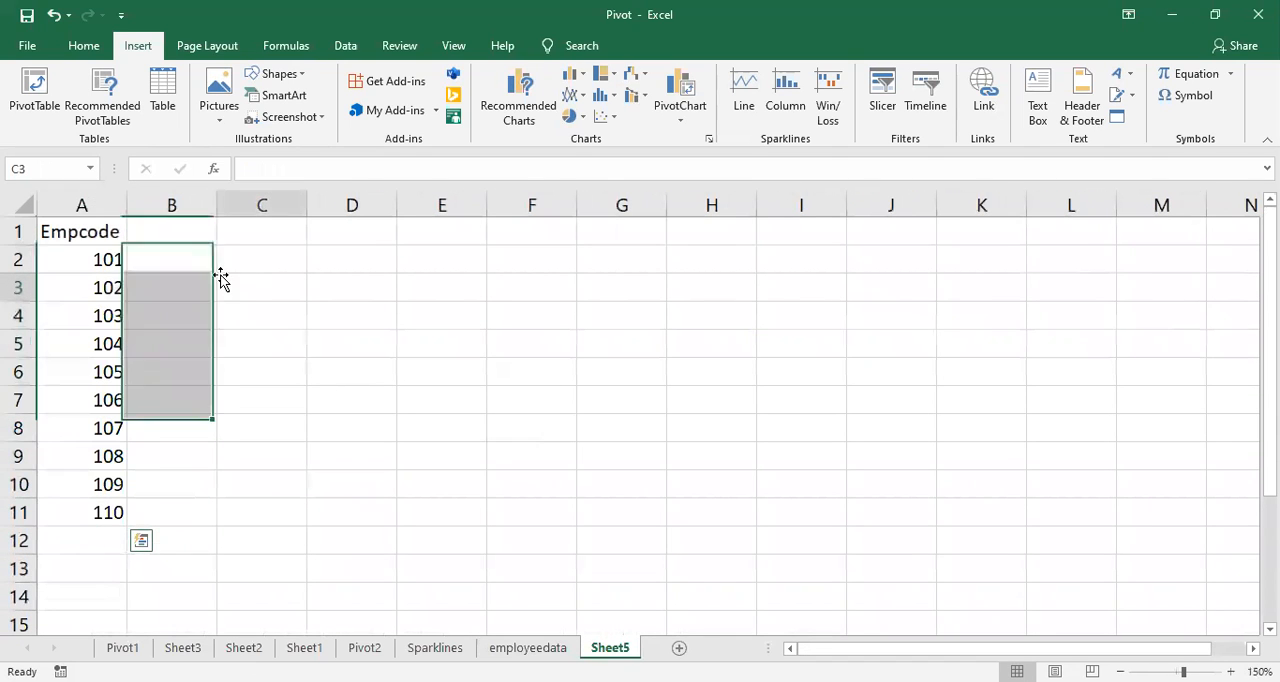
click(178, 222)
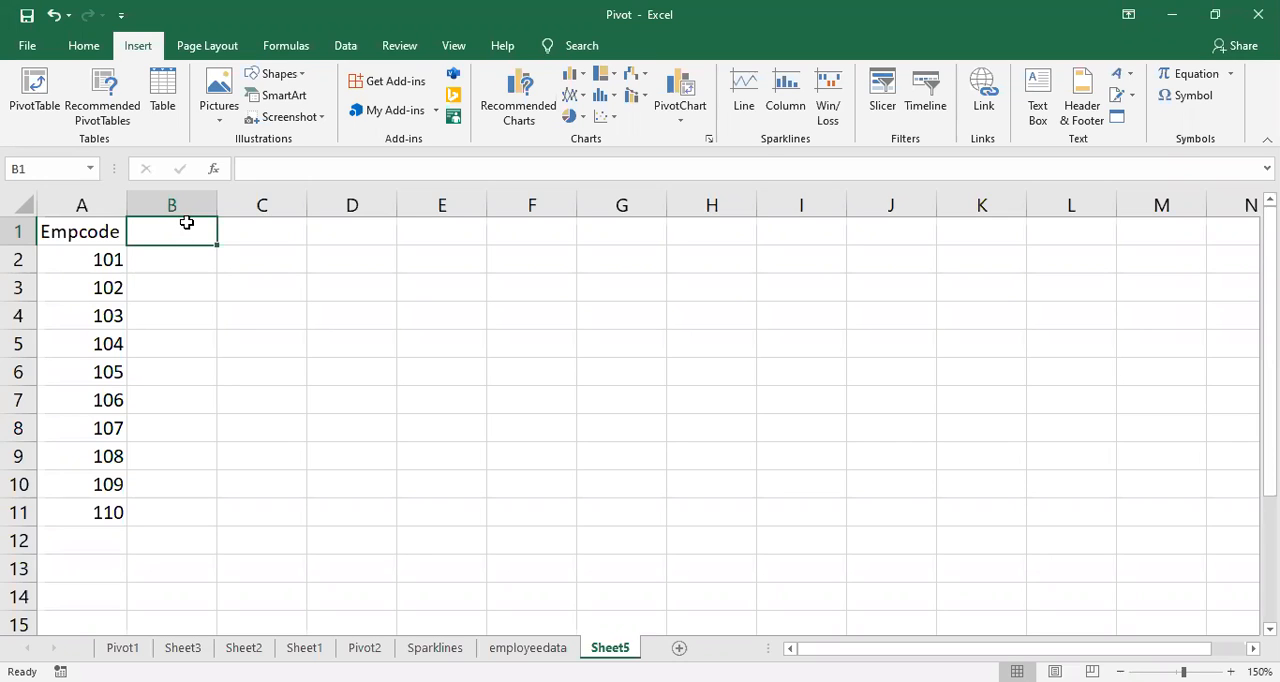
text(Q1)
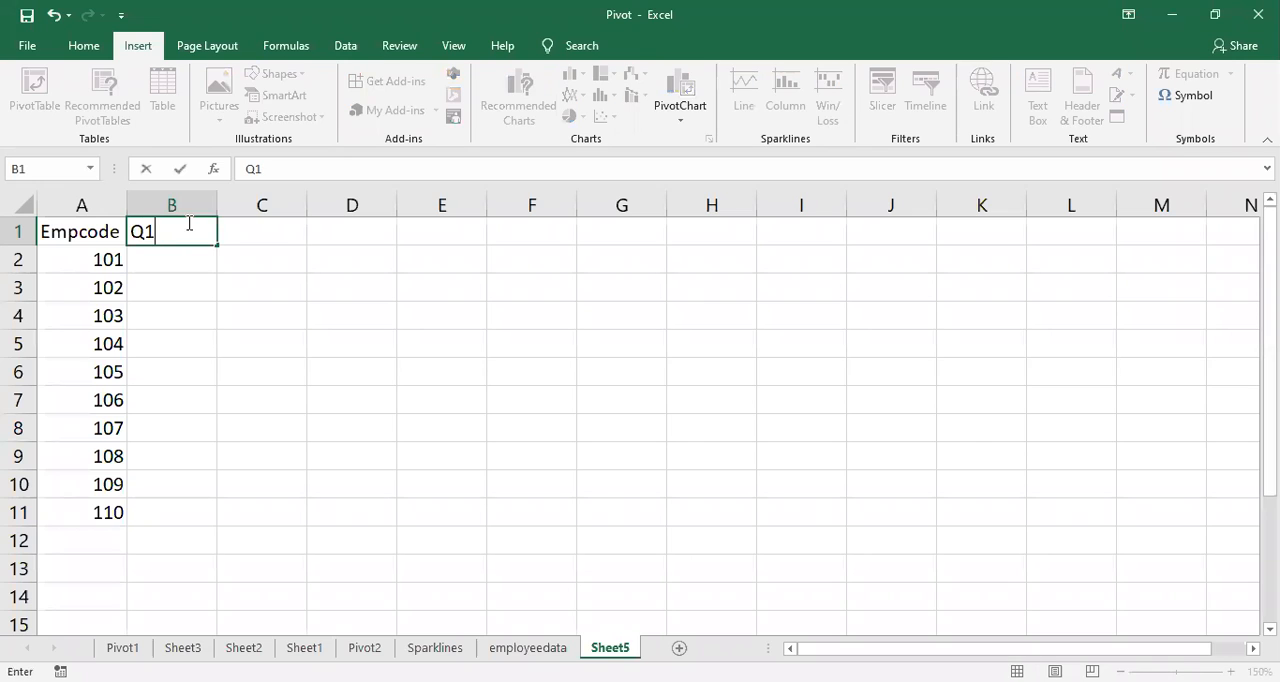
key(Tab)
text(Q2)
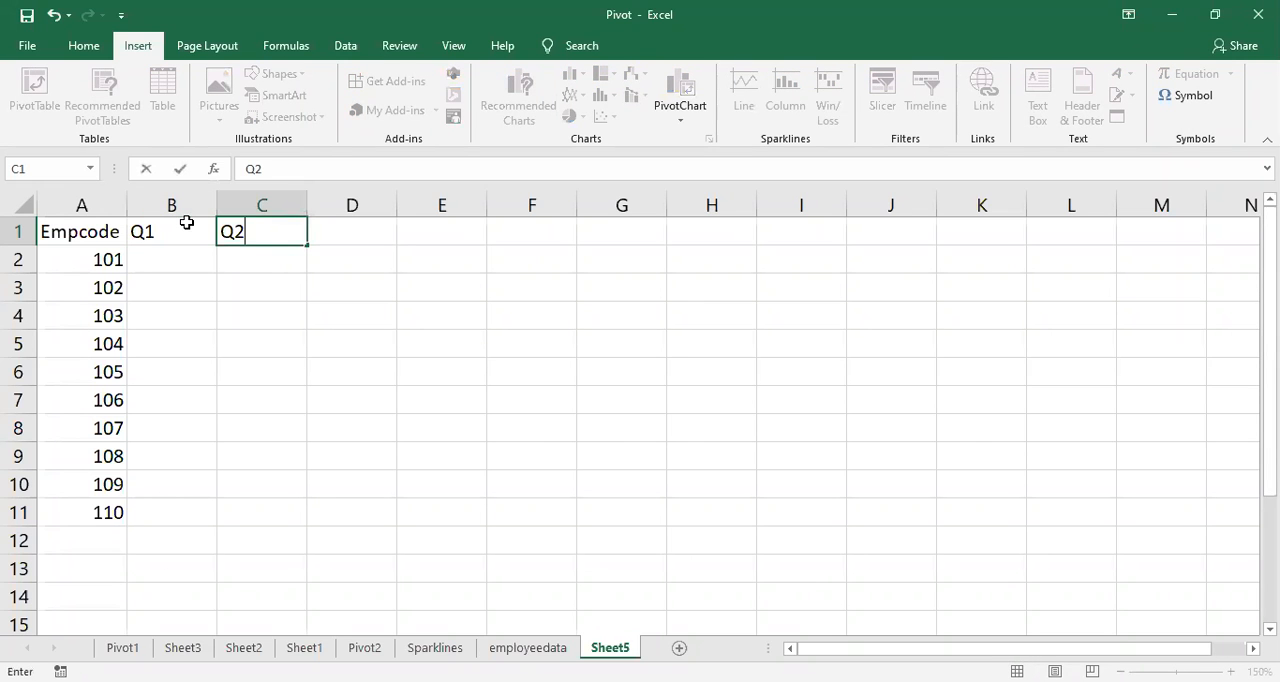
click(222, 284)
Step: Extend the Q1 and Q2 headers as a series through Q4 in cell E1
click(208, 224)
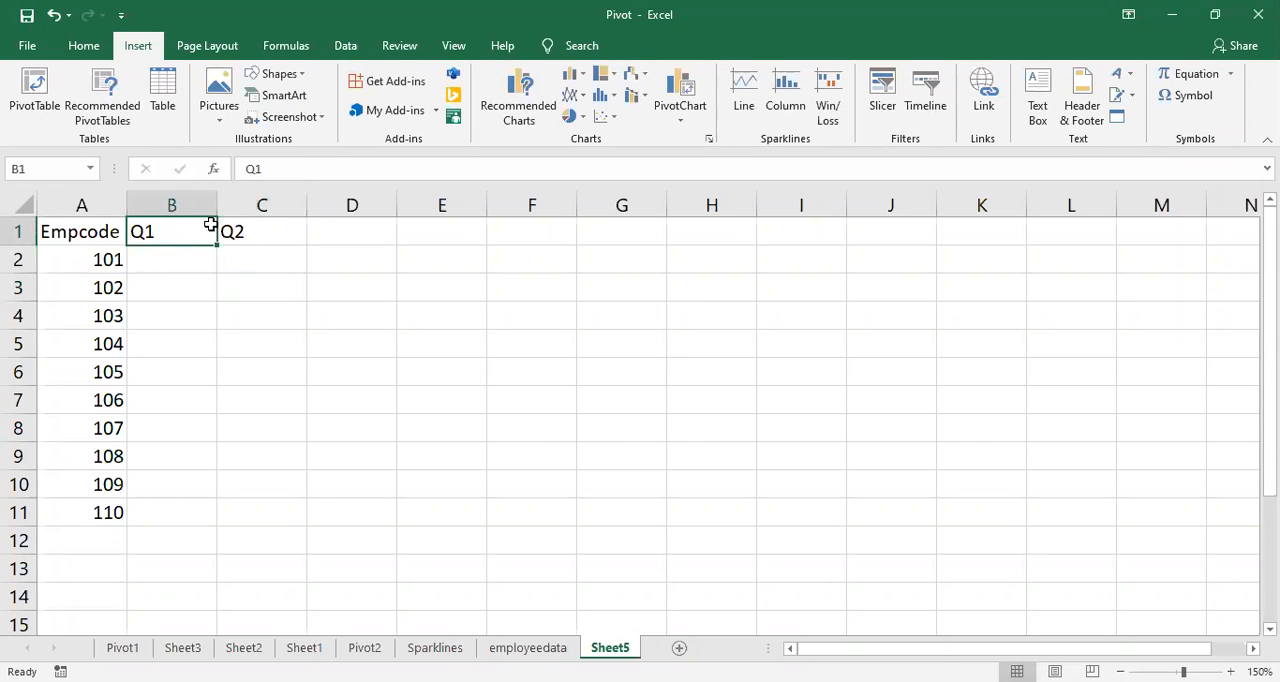
drag(210, 224, 254, 226)
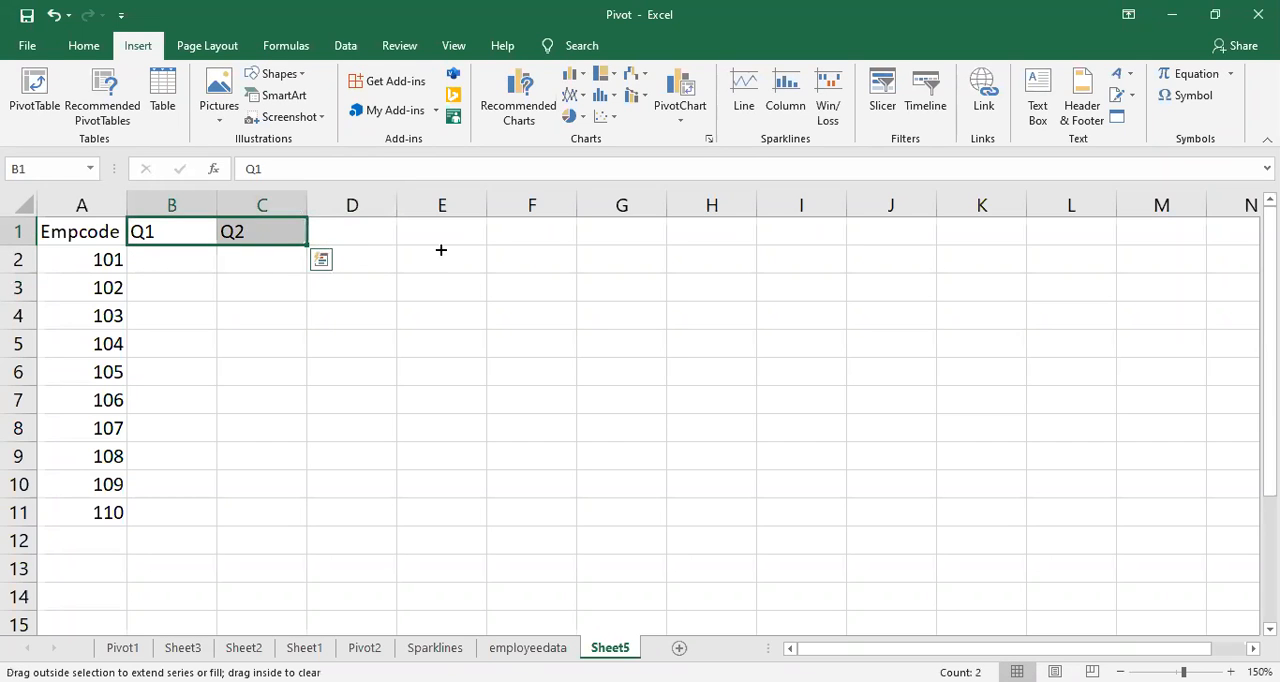
drag(441, 250, 443, 252)
click(451, 343)
Step: Enter 5 in B2 as the Q1 value for Empcode 101 and return to the employeedata sheet
click(182, 269)
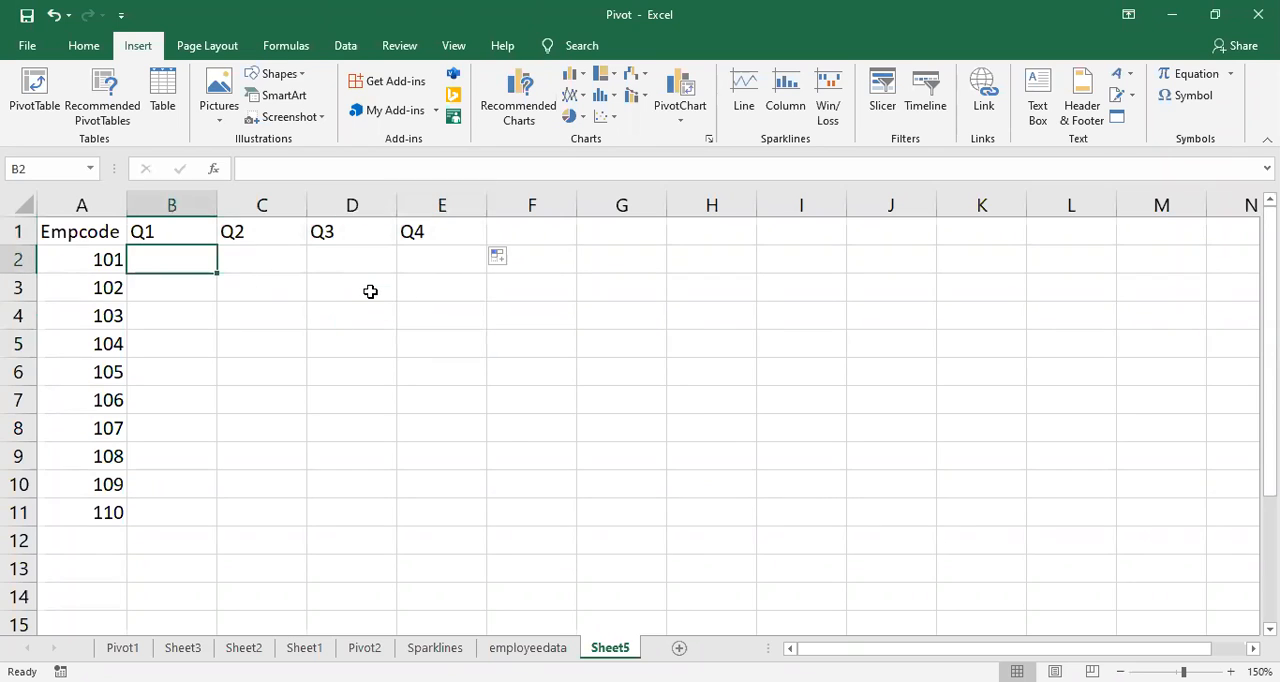
text(5)
key(Return)
key(Return)
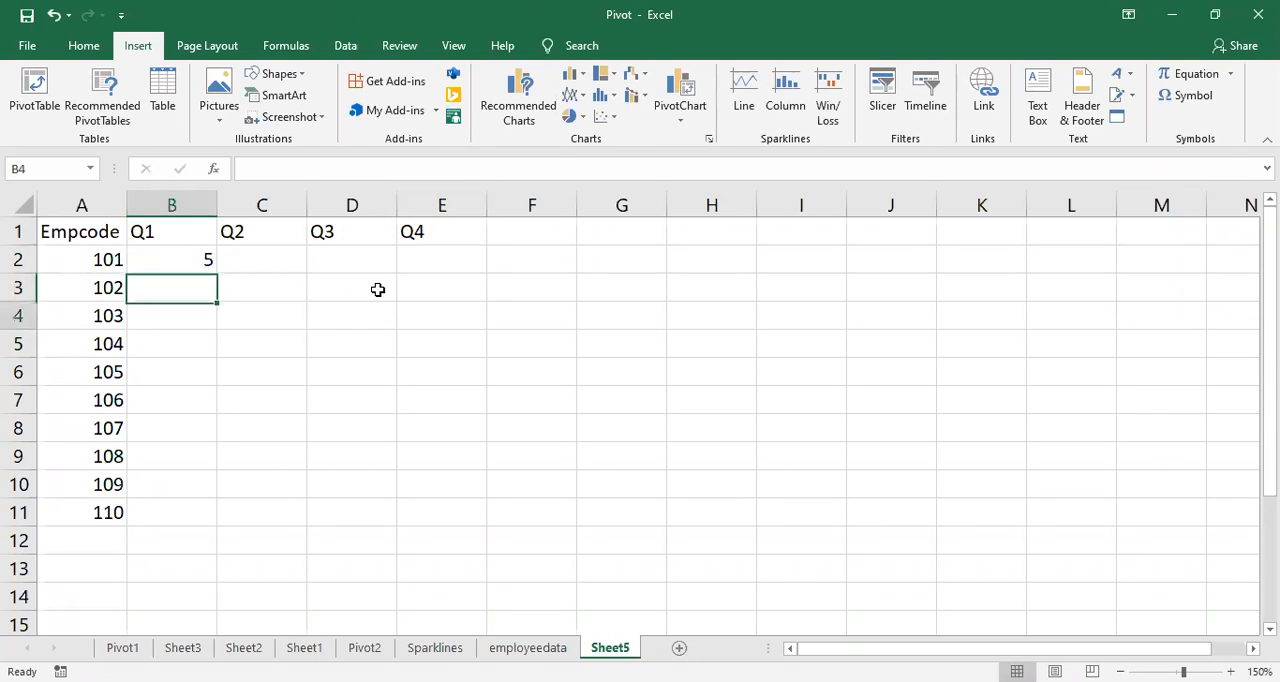
click(527, 647)
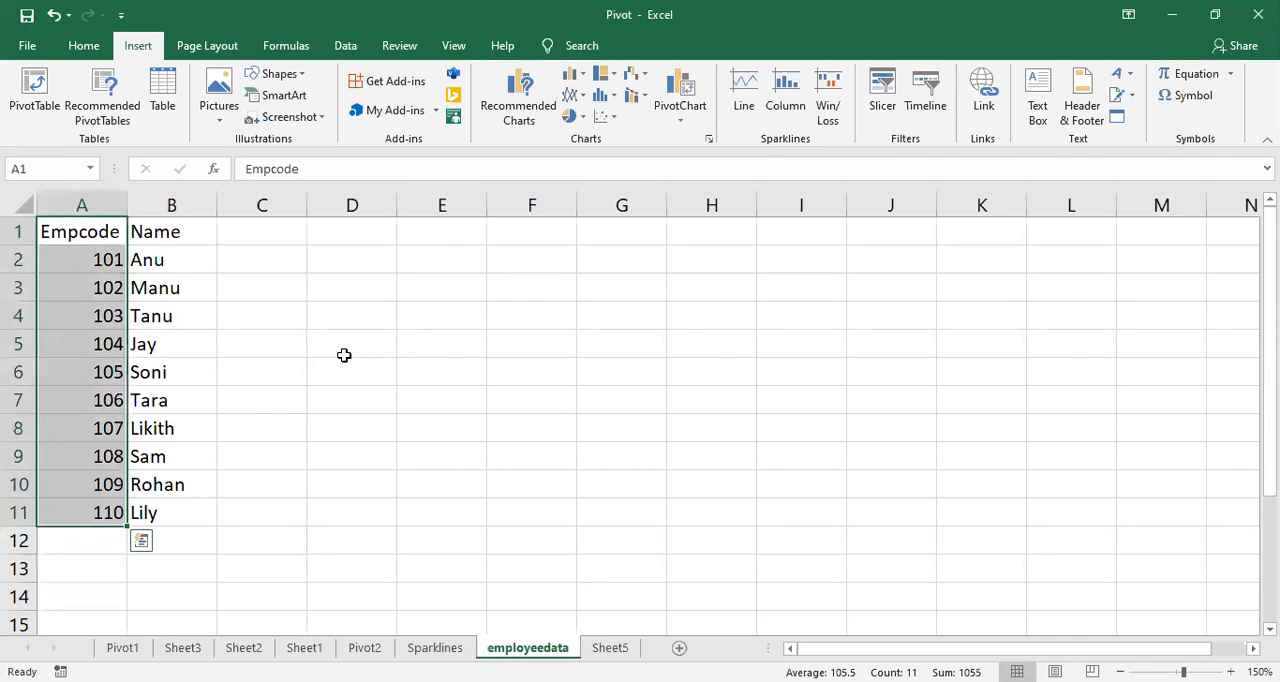
click(445, 426)
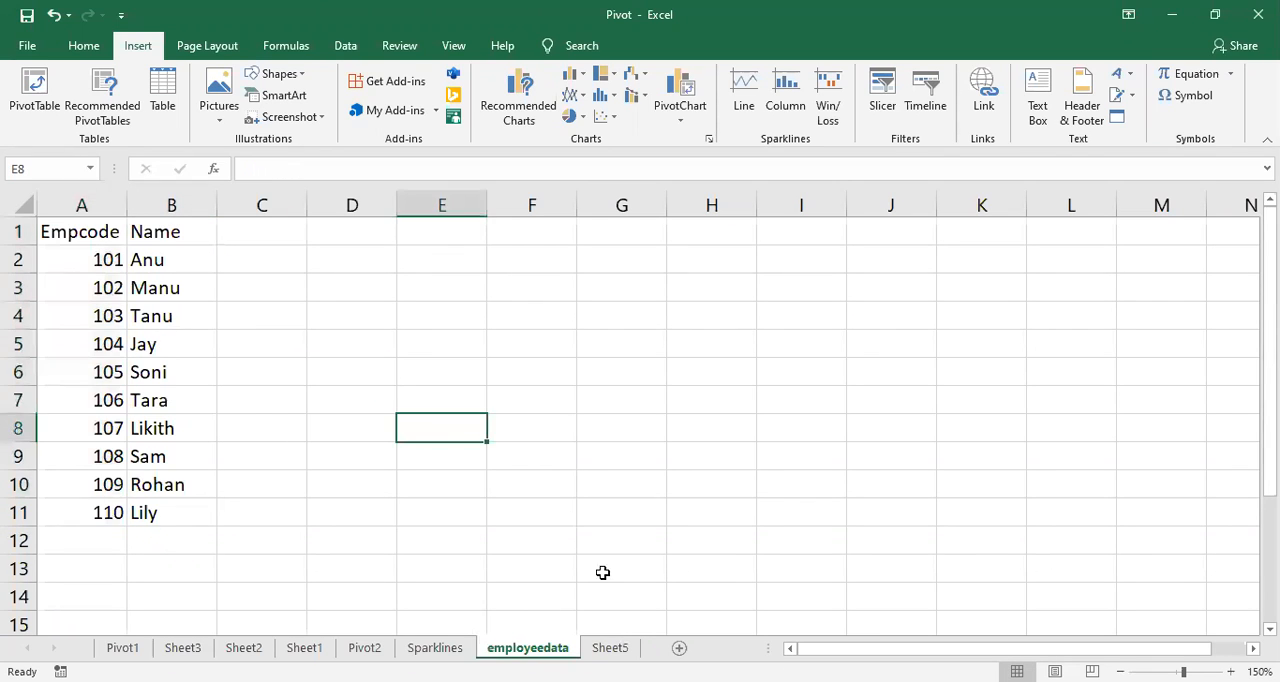
Step: On Sheet5, enter the Q1 values 4, 4, 3 and 5 in B4:B7, leaving B3 blank
click(610, 648)
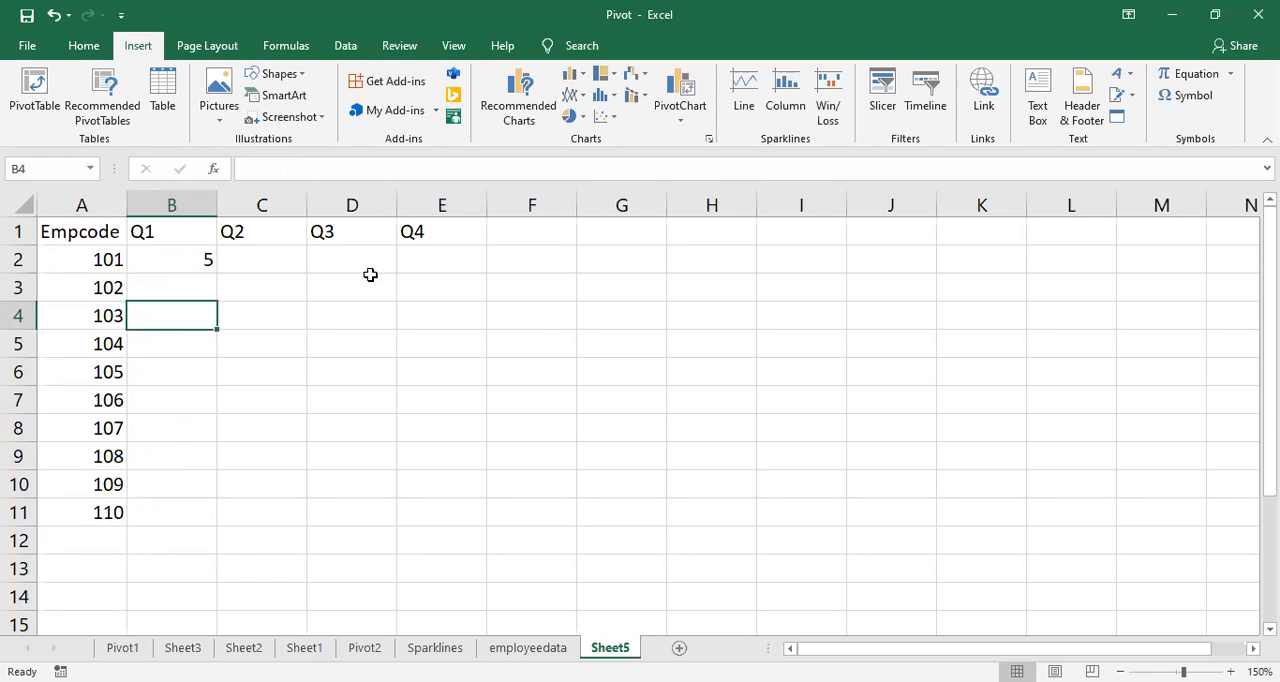
text(4)
key(Return)
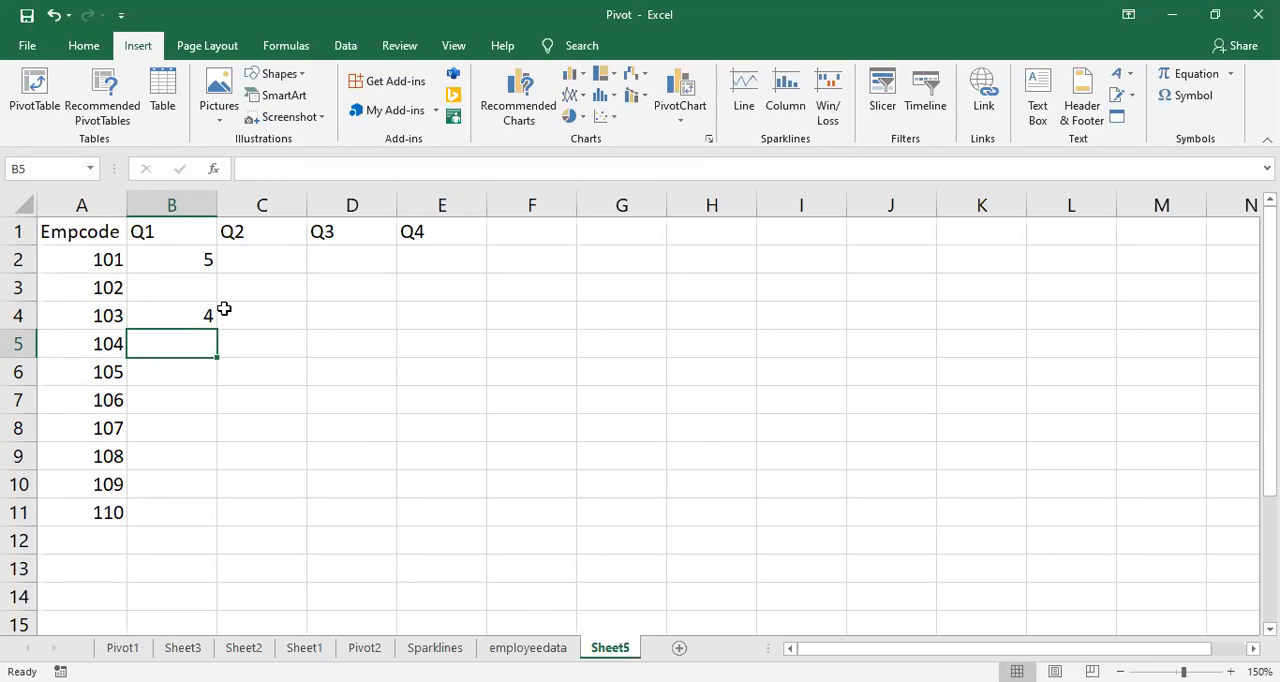
text(4)
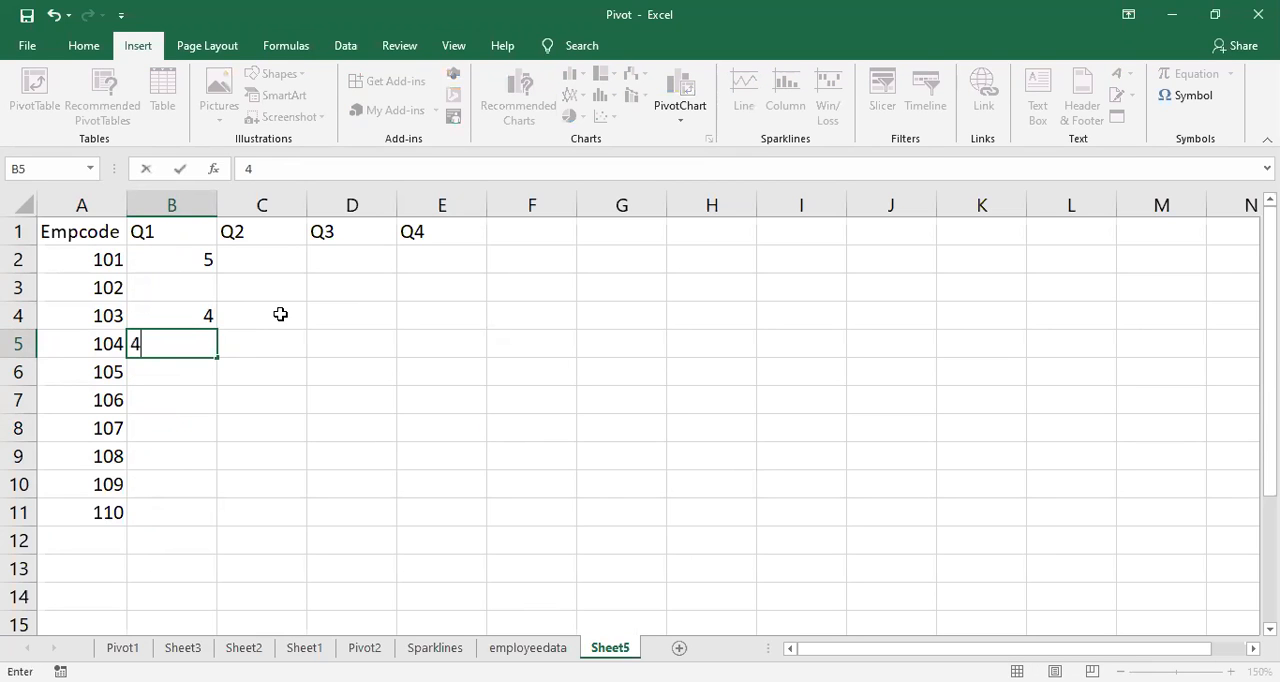
key(Return)
text(3)
key(Return)
text(5)
key(Return)
Step: Enter the Q1 values 6, 7, 5 and 6 in B8:B11 for Empcodes 107 to 110
text(6)
key(Return)
text(7)
key(Return)
text(5)
key(Return)
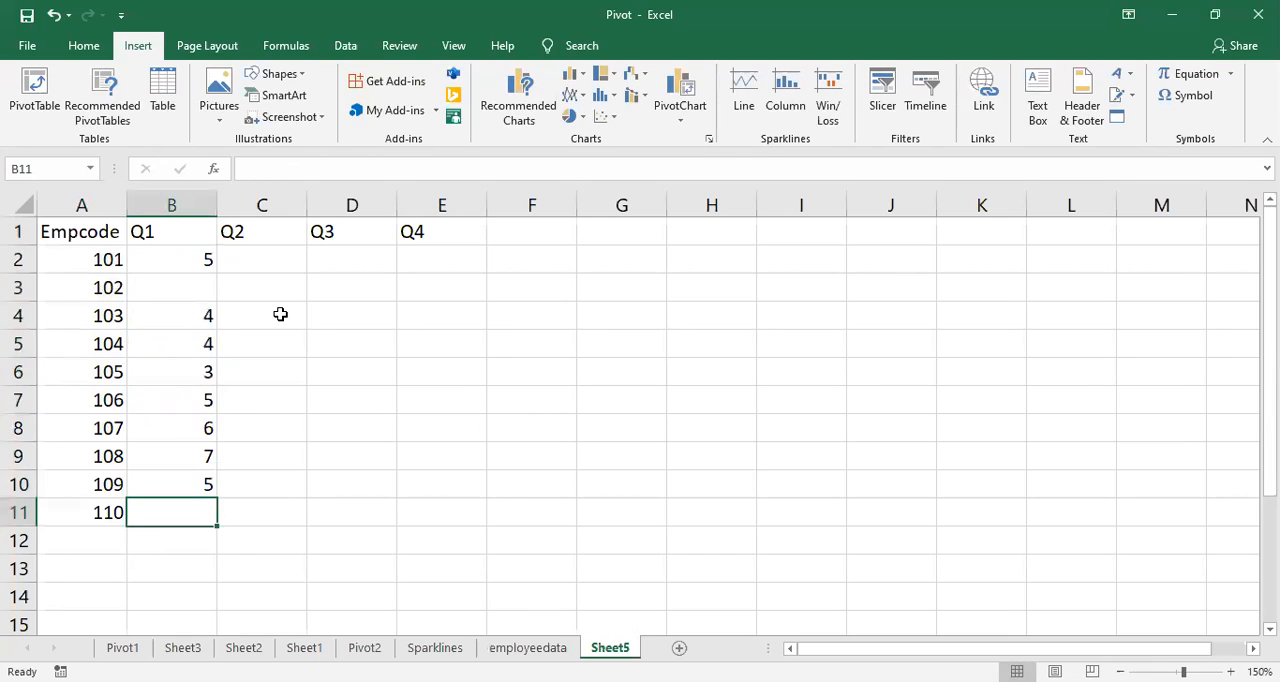
text(1)
key(BackSpace)
text(6)
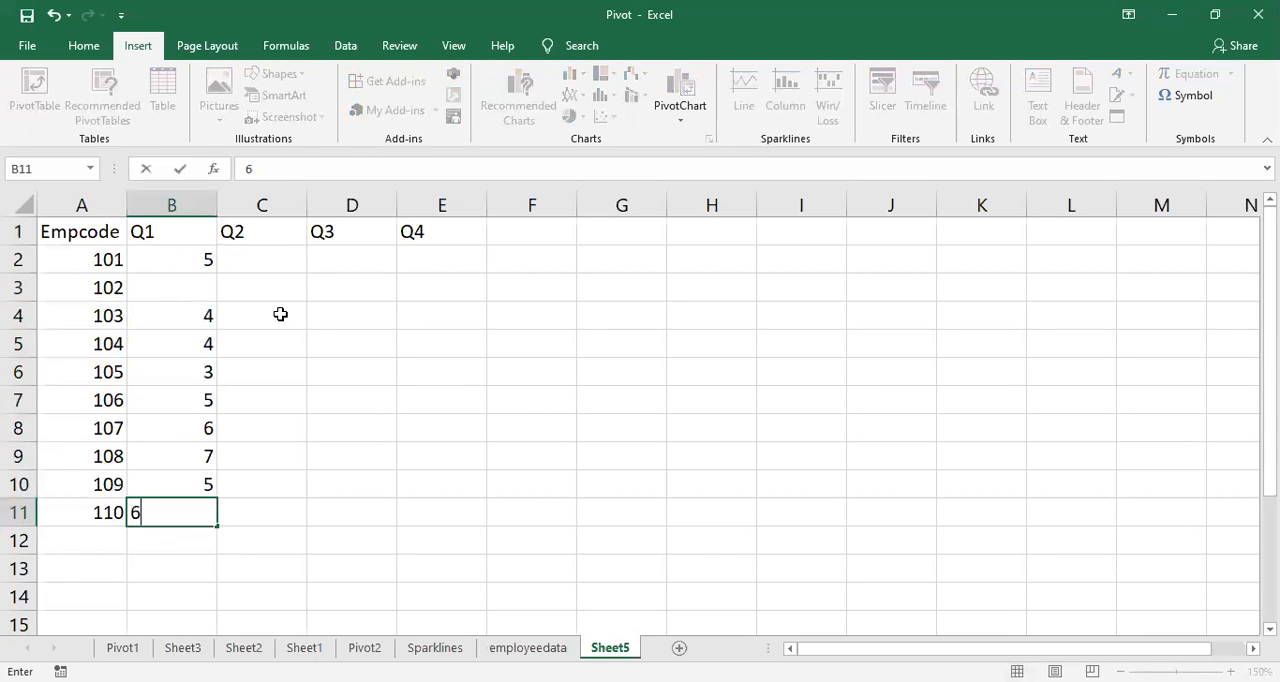
key(Tab)
Step: Enter the Q2 values 5, 4, 3 and 6 in C2:C5 for Empcodes 101 to 104
key(Up)
key(Up)
key(Up)
key(Up)
key(Up)
key(Up)
key(Up)
key(Up)
key(Up)
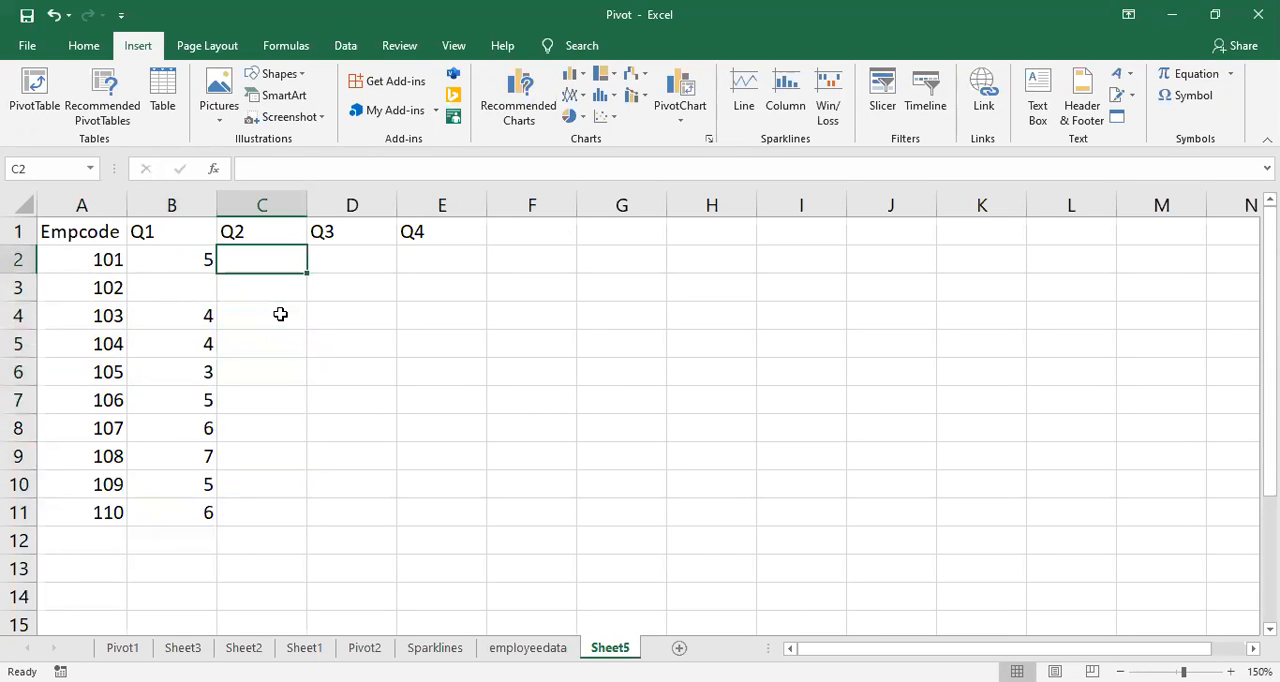
text(5)
key(Return)
text(4)
key(Return)
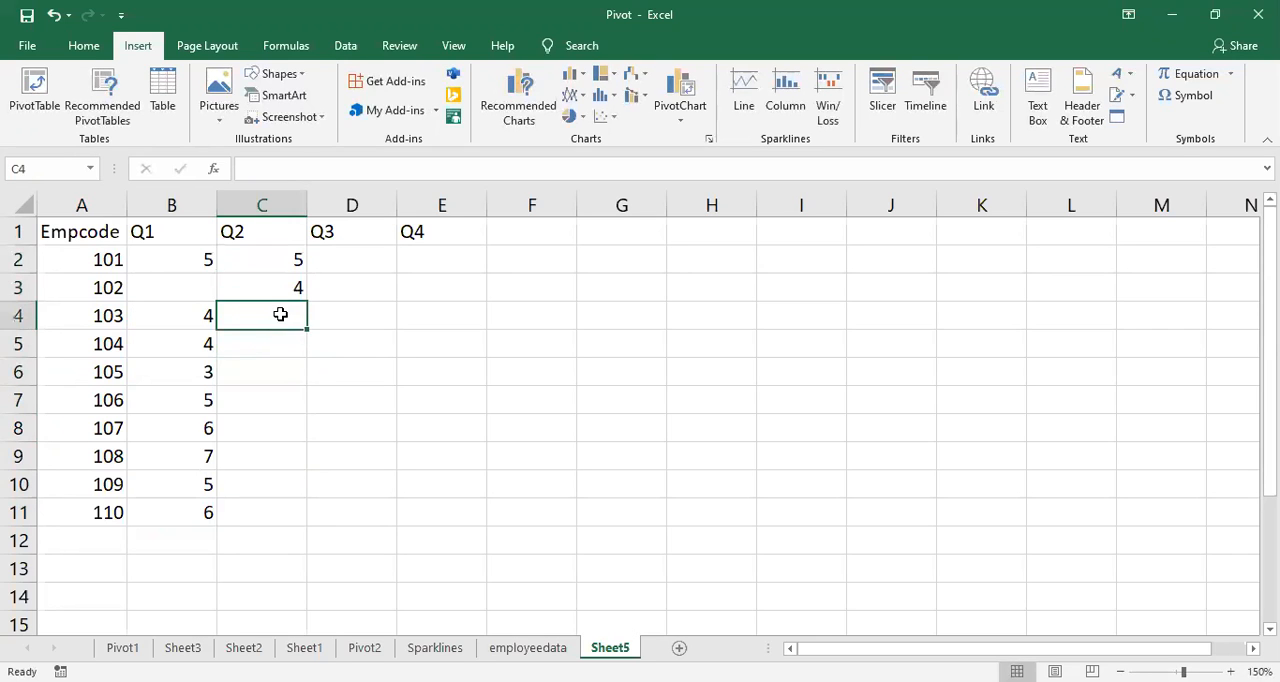
text(3)
key(Return)
text(6)
key(Return)
key(Return)
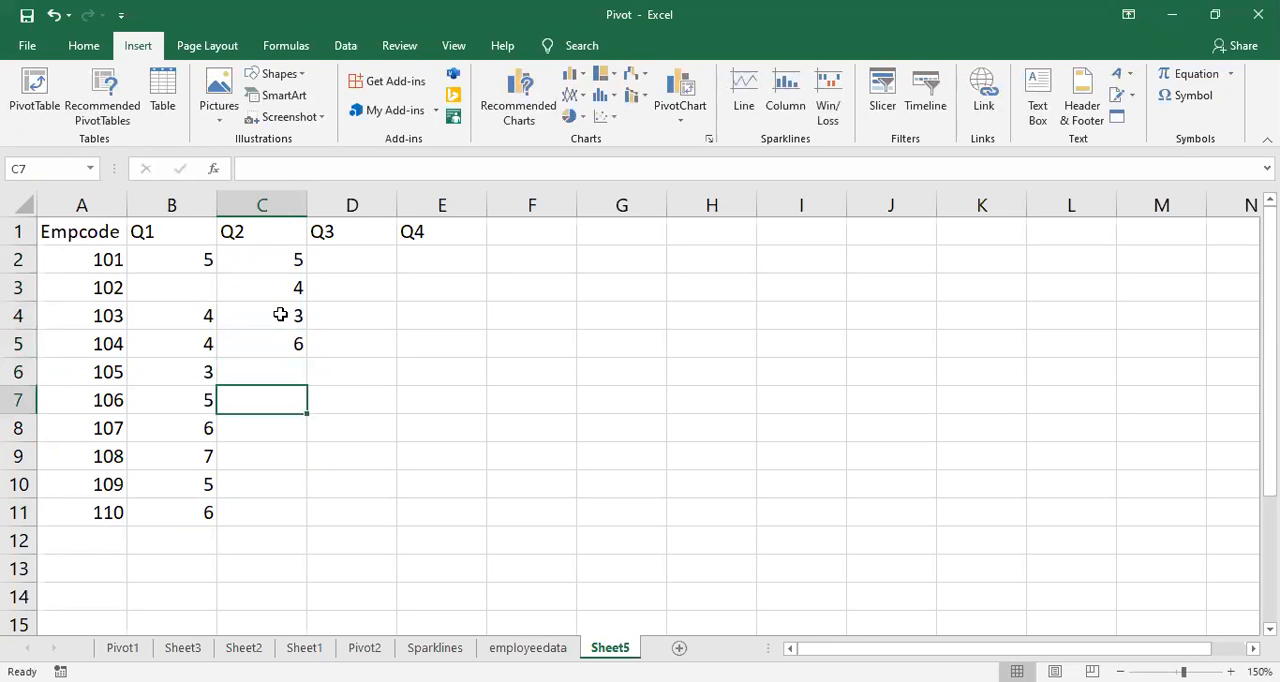
Step: Enter the Q2 values 4, 5 and 4 in C7:C9 and 9 in C11, leaving C6 and C10 blank
text(4)
key(Return)
text(5)
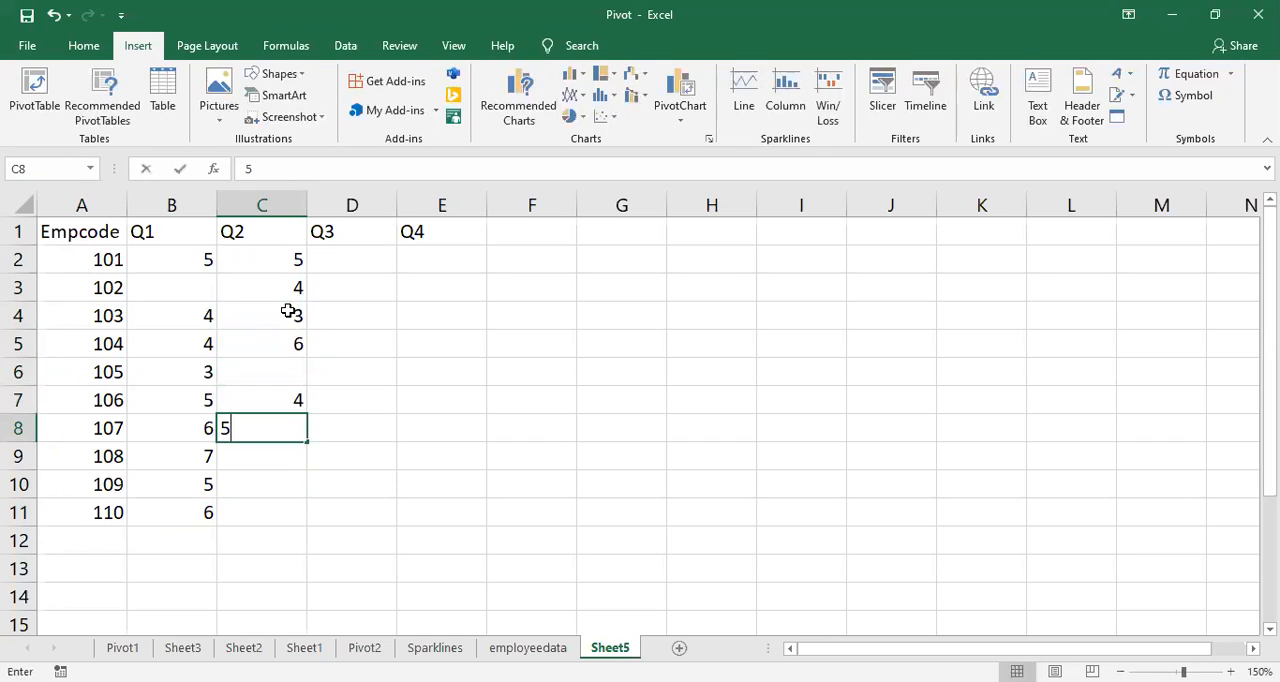
key(Return)
text(1)
key(BackSpace)
text(4)
key(Return)
key(Return)
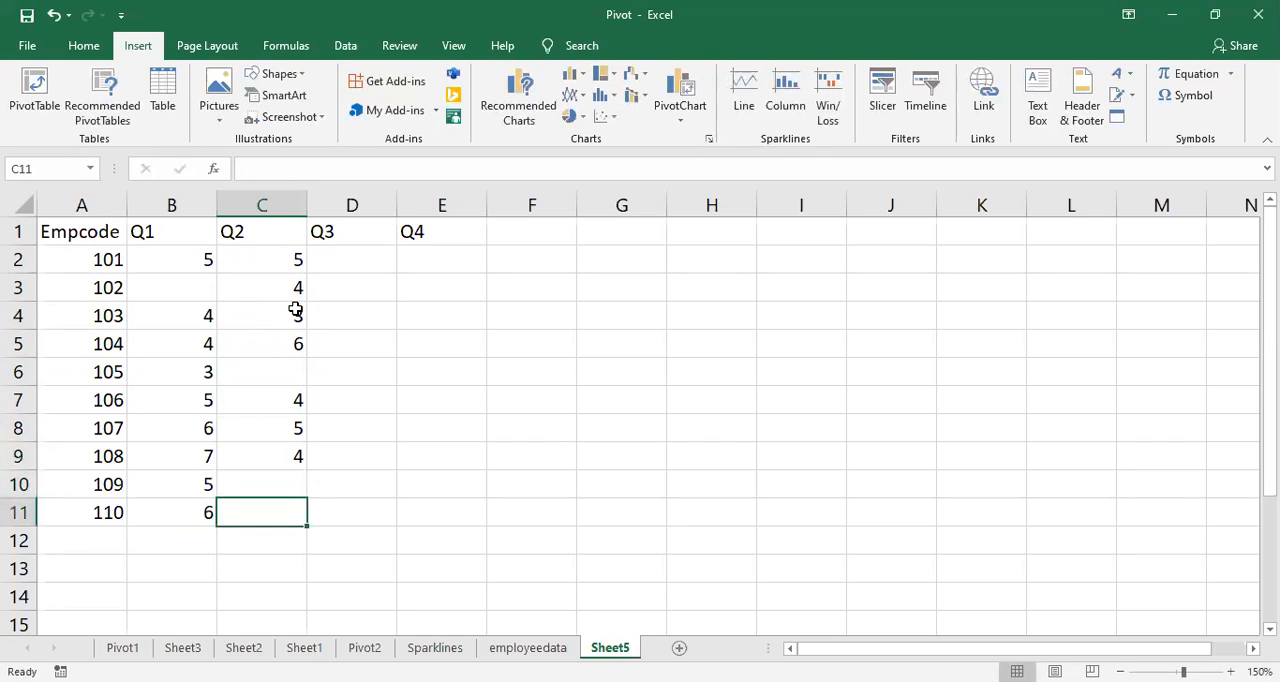
text(9)
key(Right)
Step: Enter the Q3 values 4, 6, 3 and 4 in D3:D6, leaving D2 blank
key(Up)
key(Up)
key(Up)
key(Up)
key(Up)
key(Up)
key(Up)
key(Up)
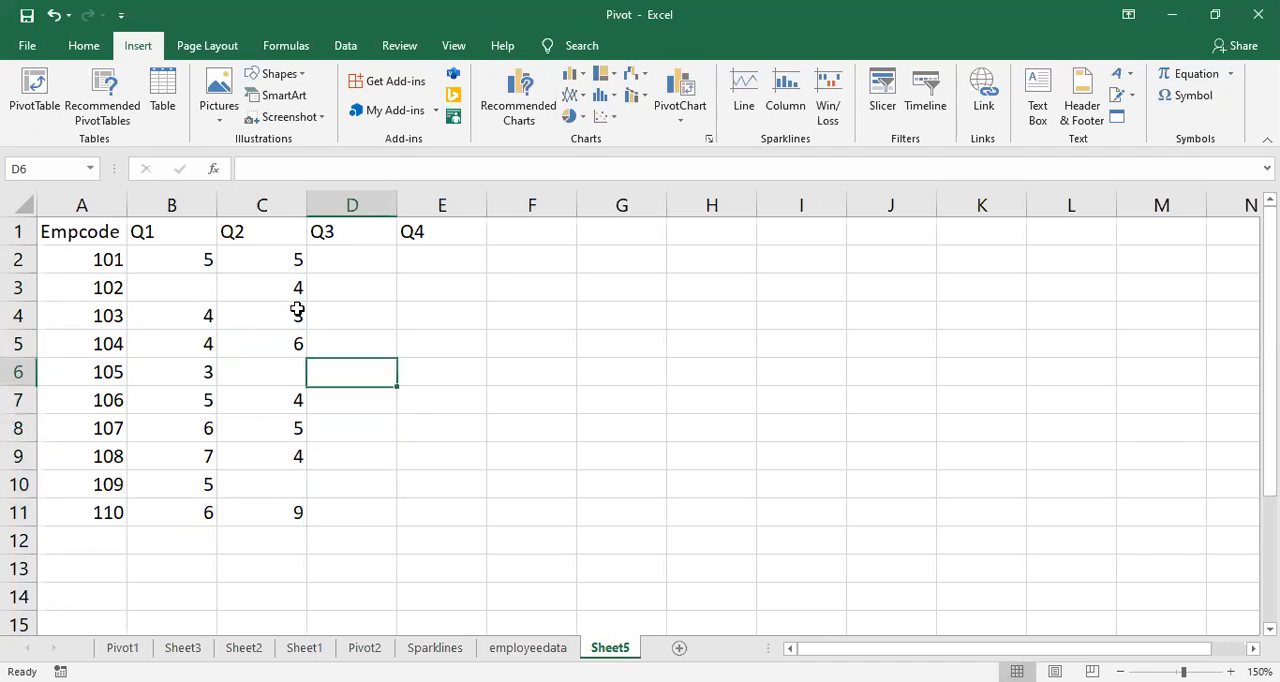
text(4)
key(Return)
text(6)
key(Return)
text(3)
key(Return)
text(4)
key(Return)
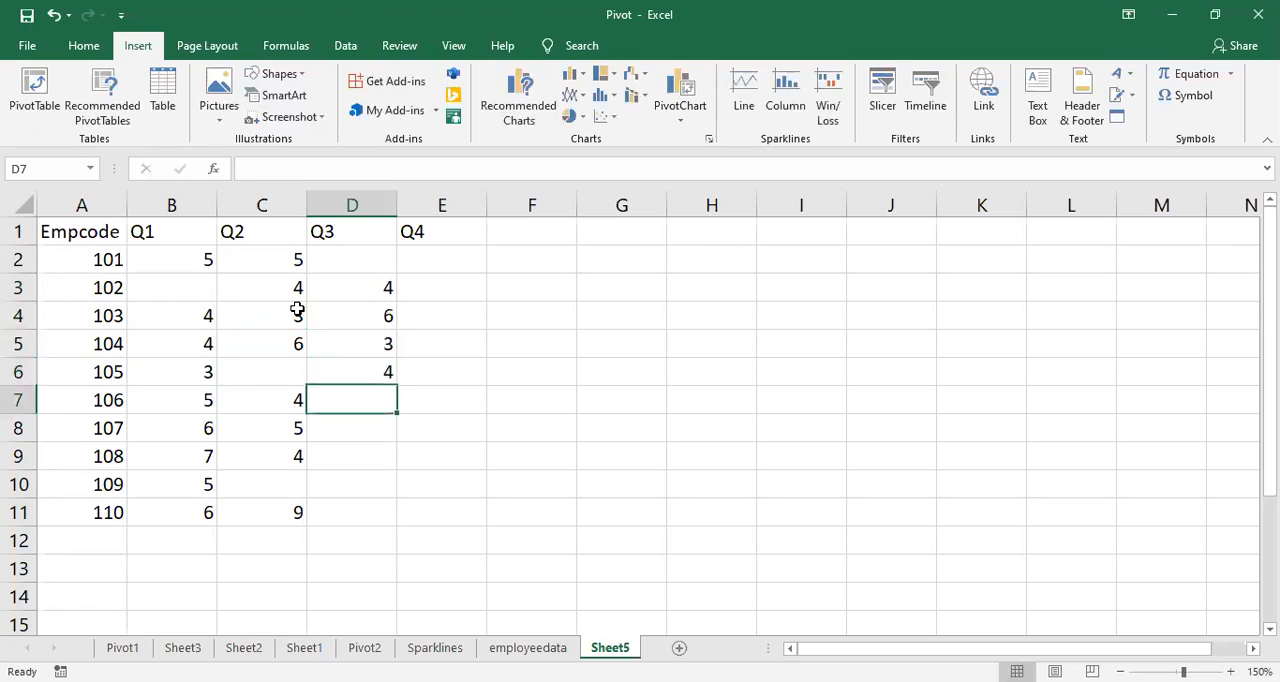
Step: Enter the Q3 values 9 in D7, 8 in D9, 12 in D10 and 10 in D11, leaving D8 blank
text(9)
key(Return)
key(Return)
text(8)
key(Return)
key(Return)
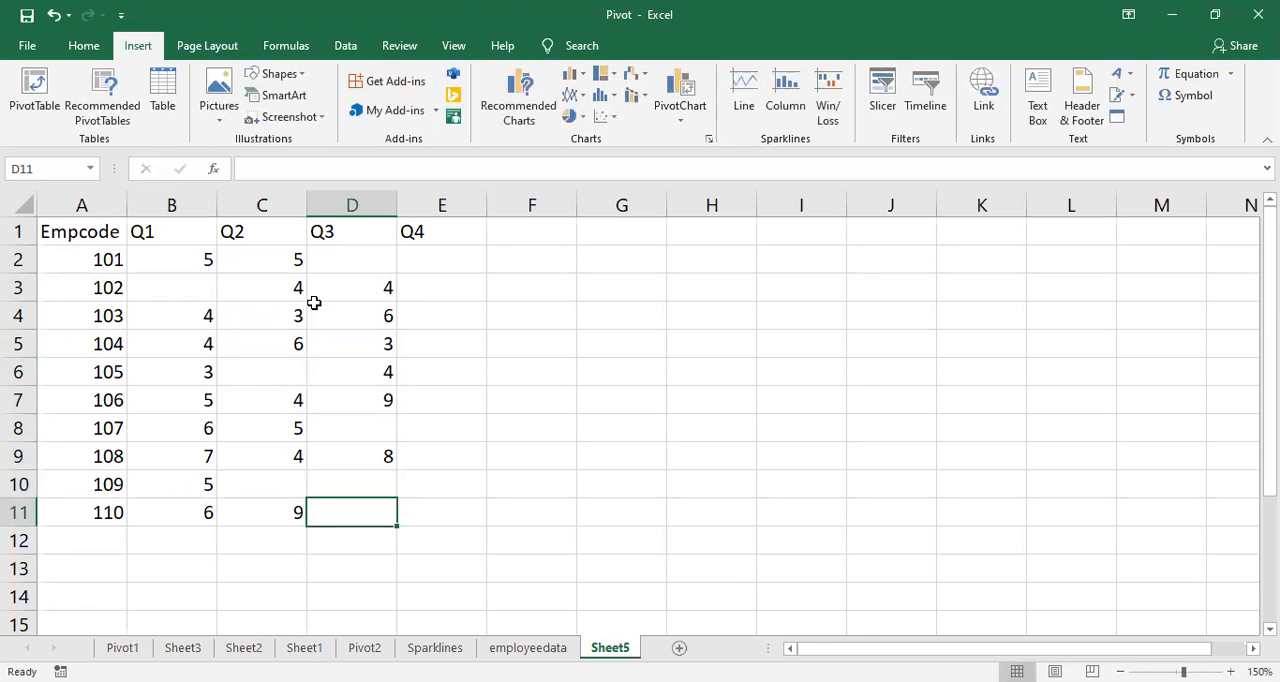
text(1)
key(BackSpace)
text(10)
key(Up)
key(Up)
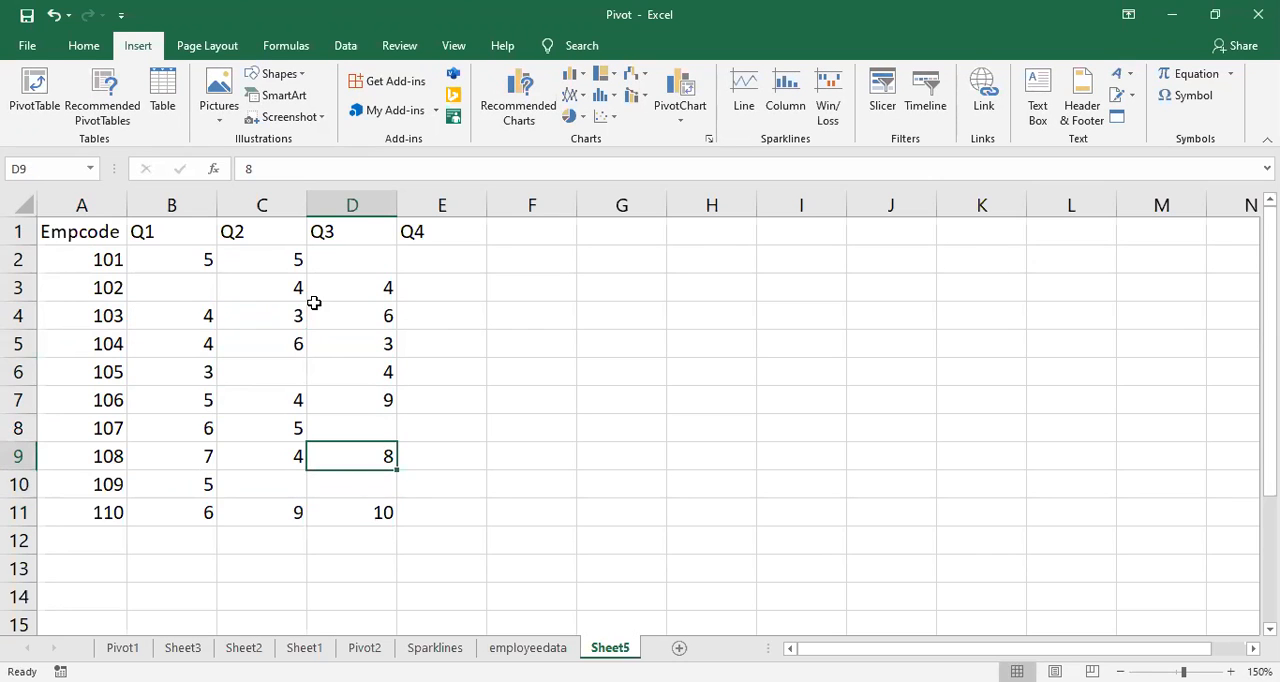
key(Down)
text(12)
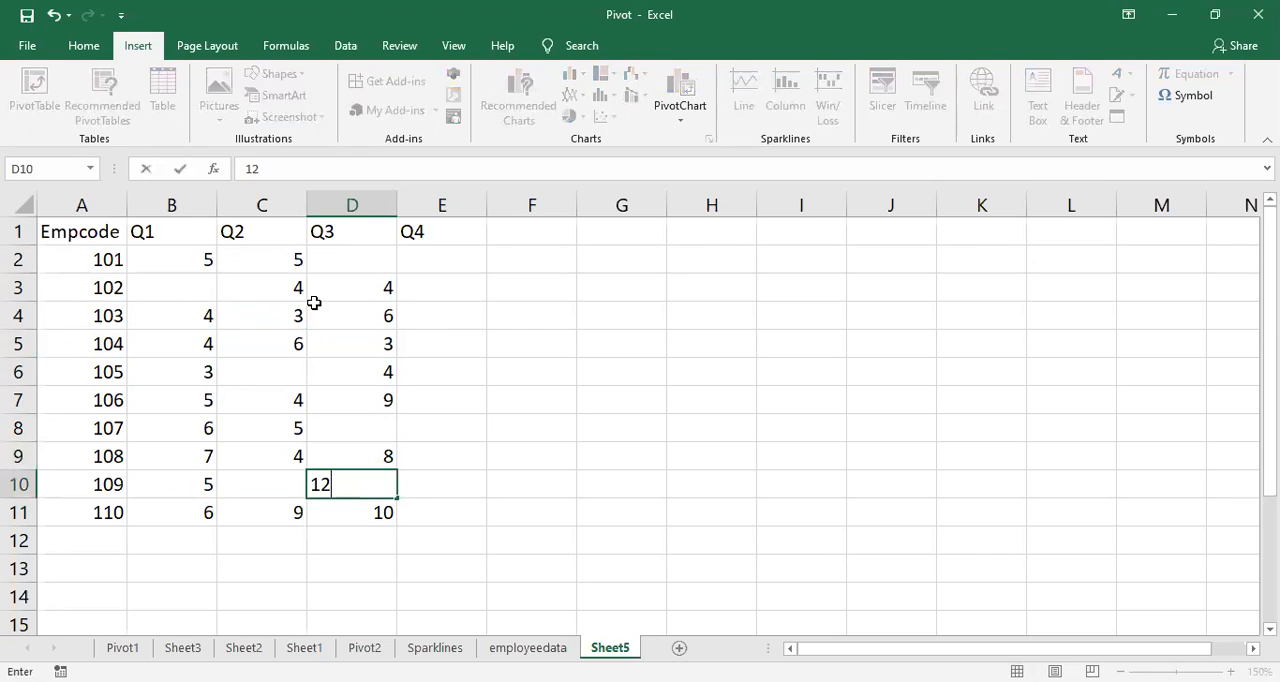
key(Up)
key(Up)
key(Up)
key(Up)
key(Up)
key(Up)
key(Up)
key(Up)
Step: Enter the Q4 values 12, 6 and 7 in E2:E4 for Empcodes 101 to 103
key(Right)
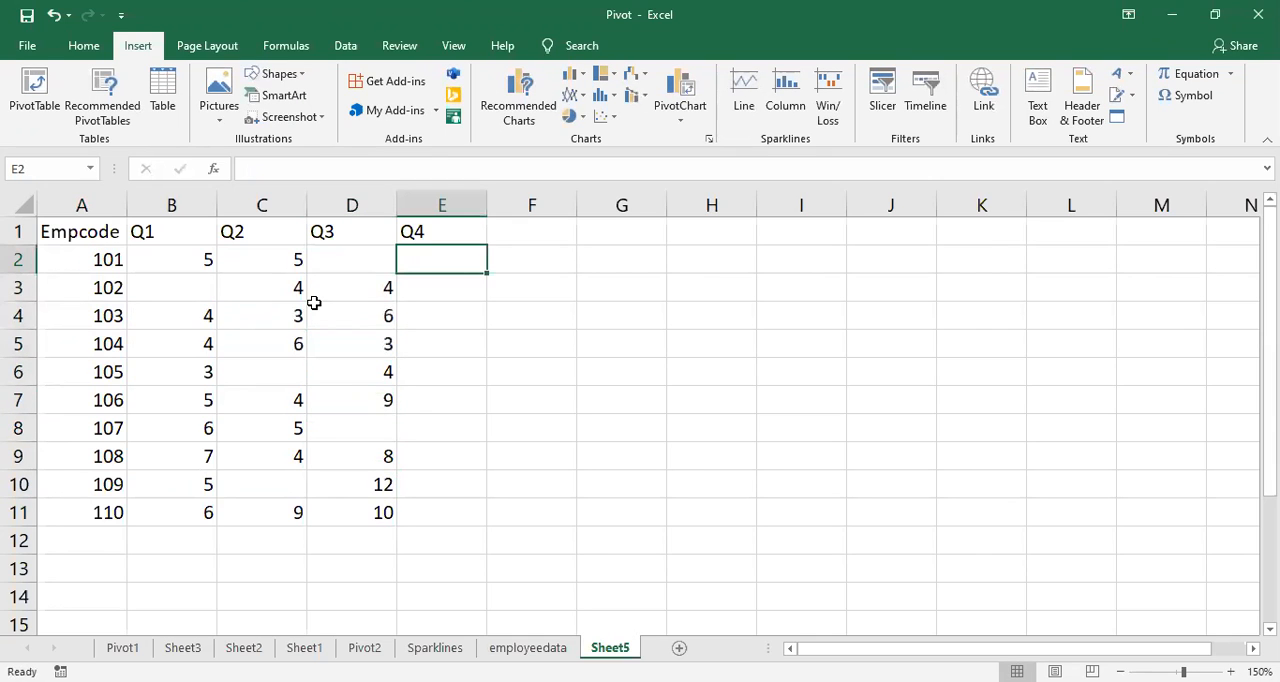
text(12)
key(Return)
key(Down)
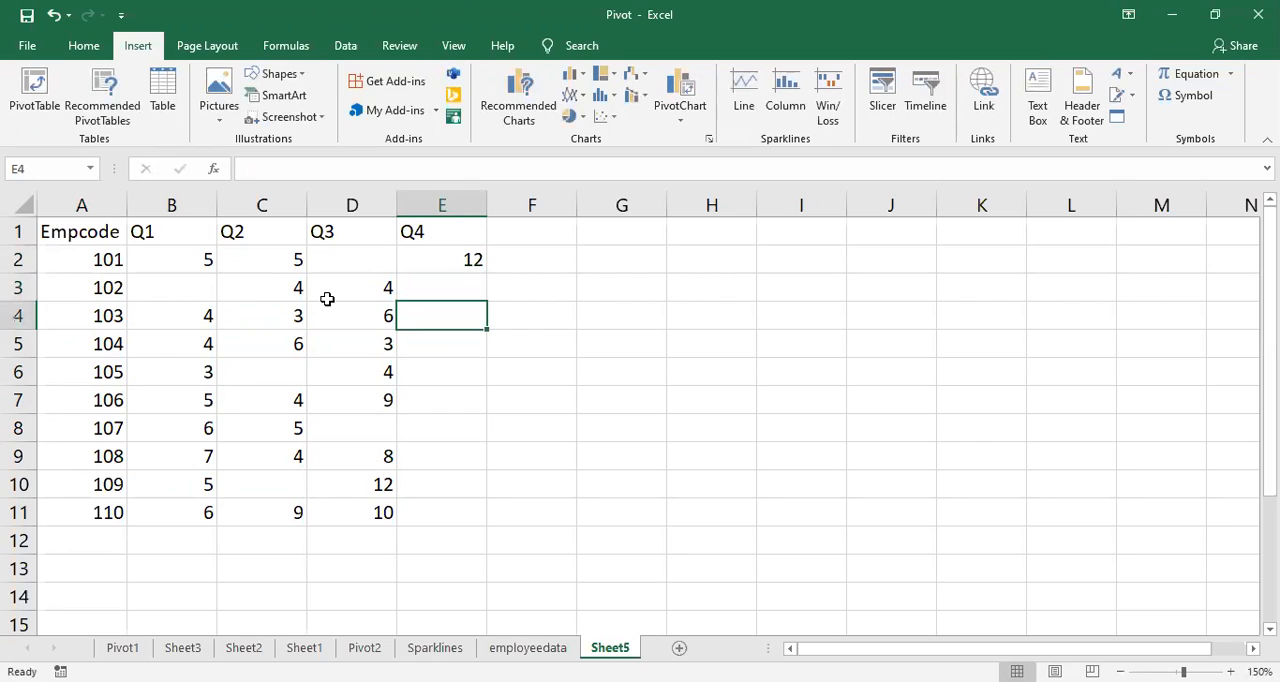
key(Up)
text(6)
key(Return)
text(7)
key(Return)
Step: Enter the Q4 values 8 in E6, 6 in E8, 5 in E9 and 4 in E11, leaving E5, E7 and E10 blank
key(Down)
text(8)
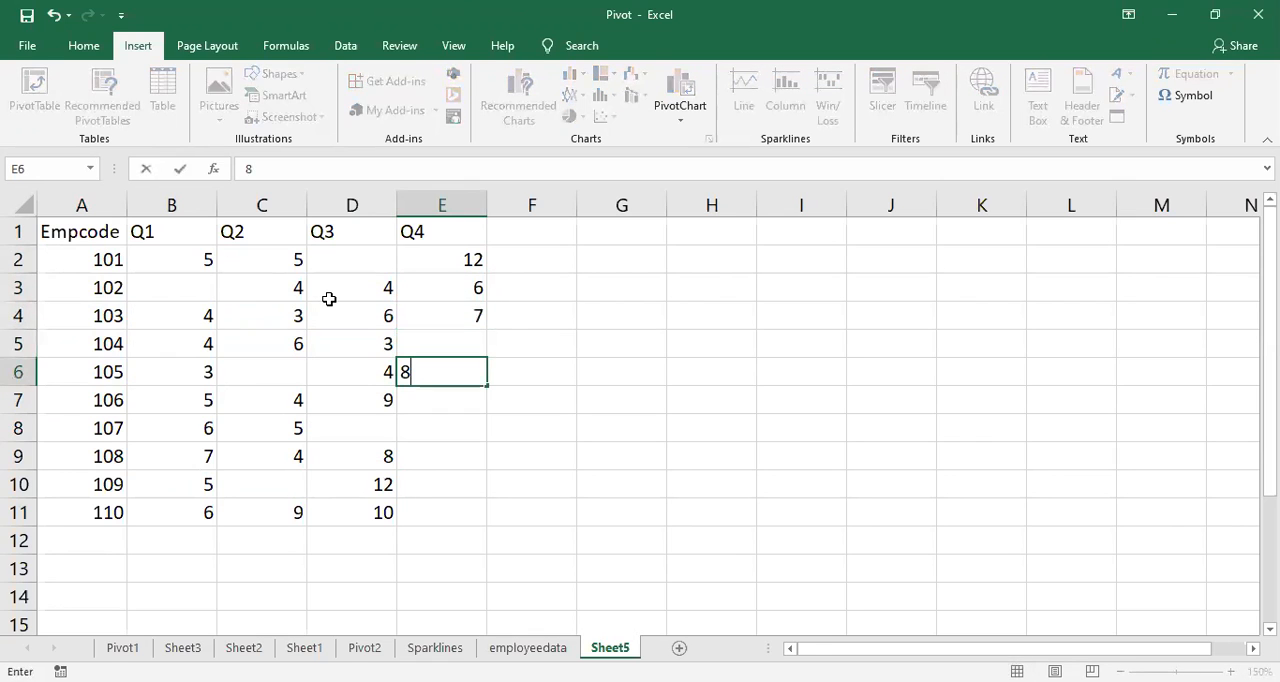
key(Return)
key(Down)
text(6)
key(Return)
text(5)
key(Return)
key(Down)
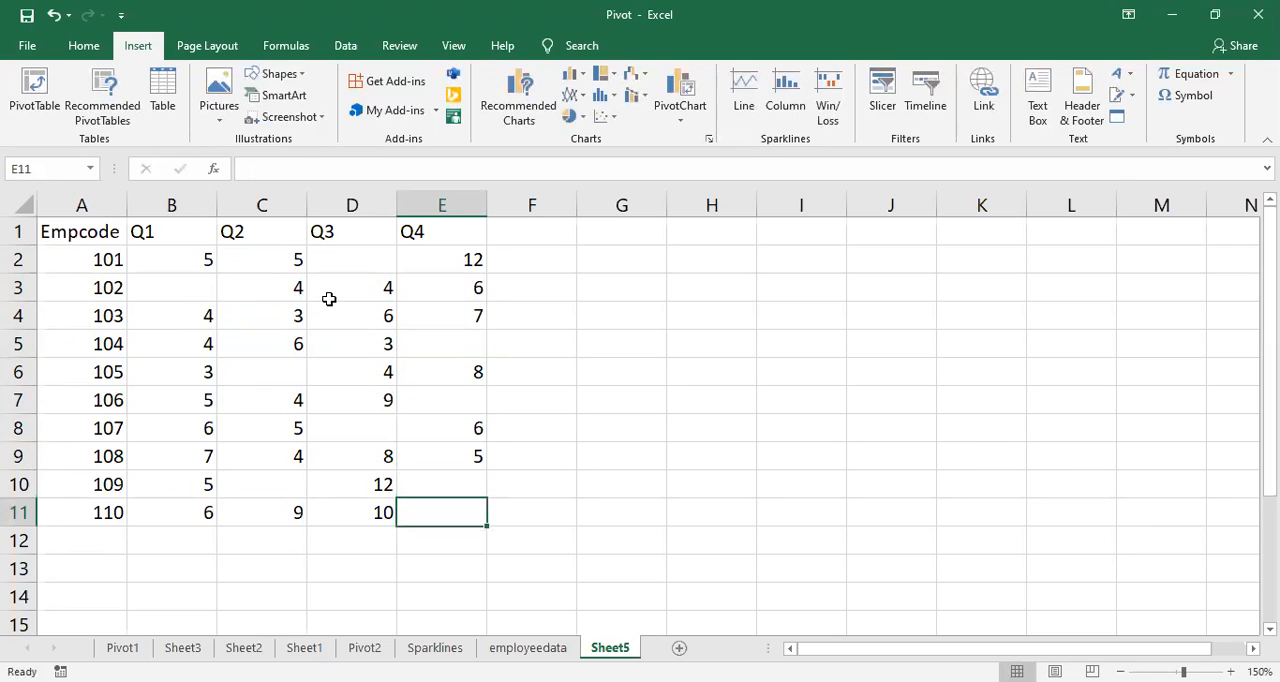
text(4)
click(674, 314)
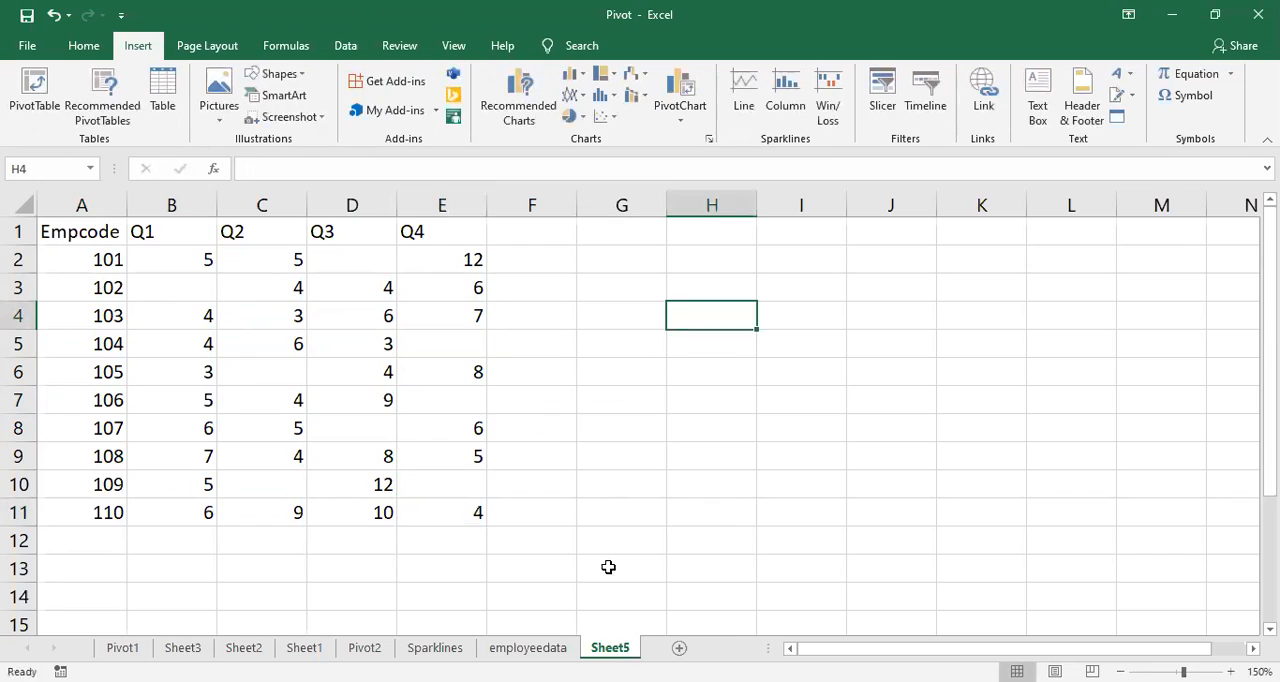
Step: Rename Sheet5 as SalesReport
double_click(611, 647)
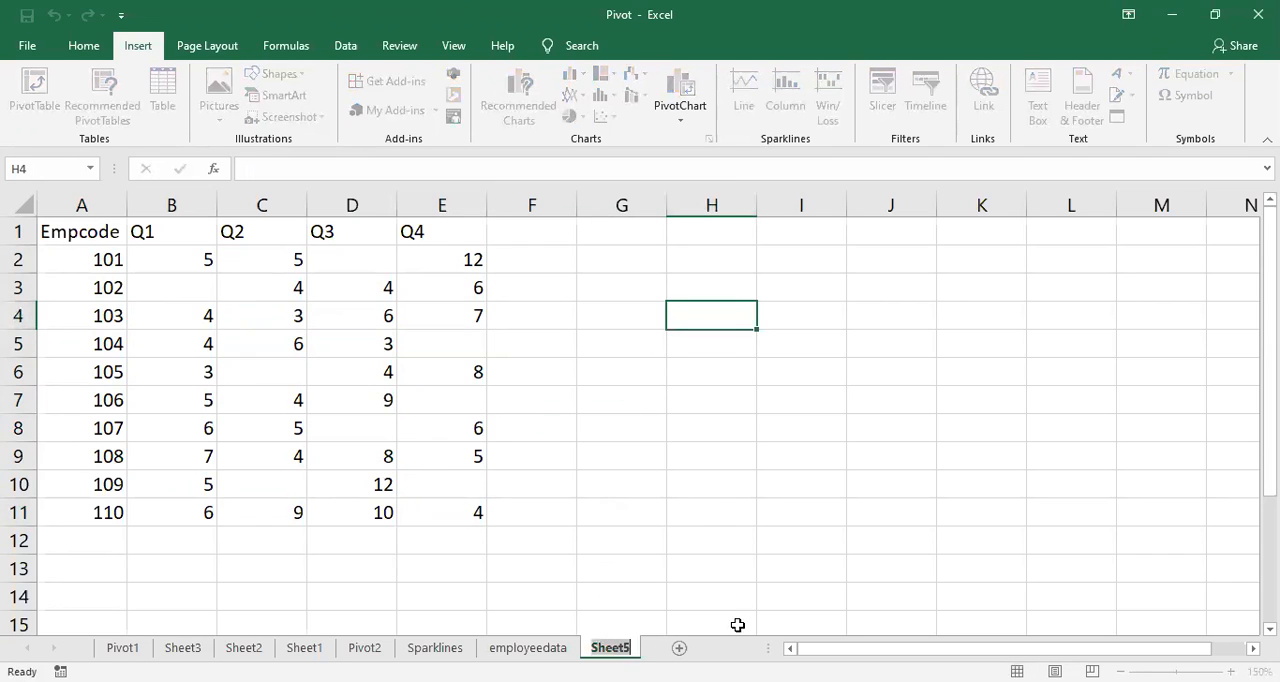
text(sA)
key(BackSpace)
key(BackSpace)
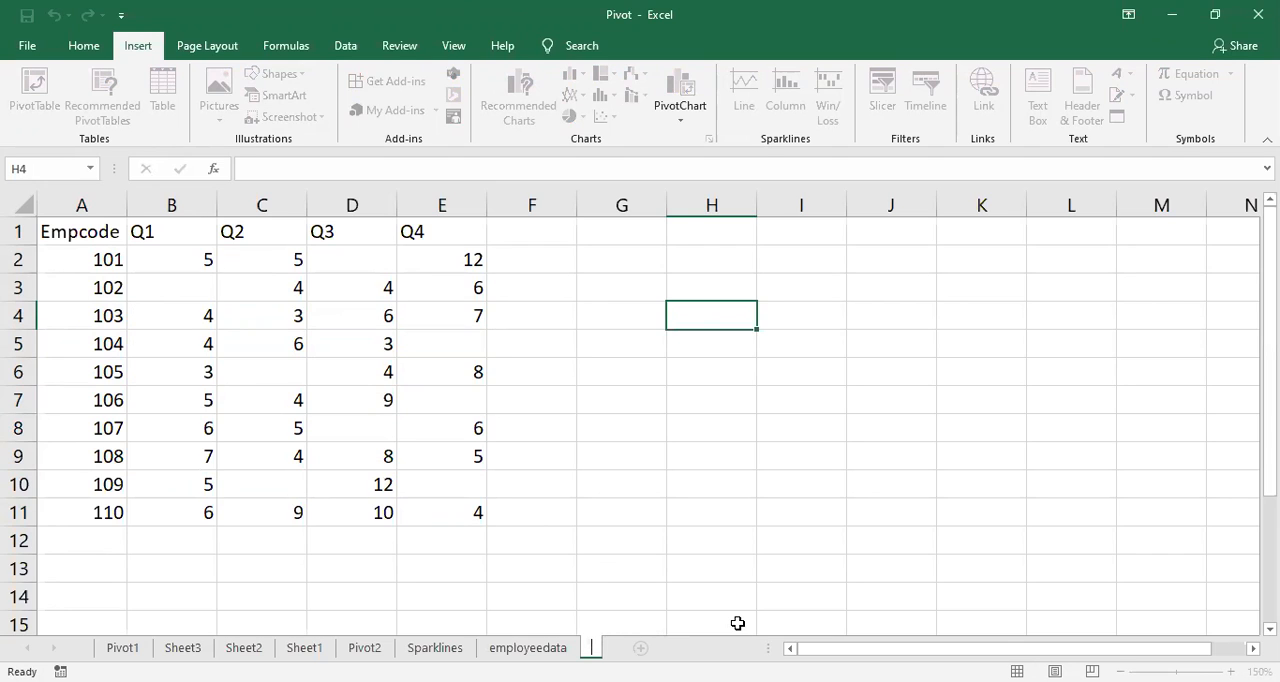
text(Sales)
key(Return)
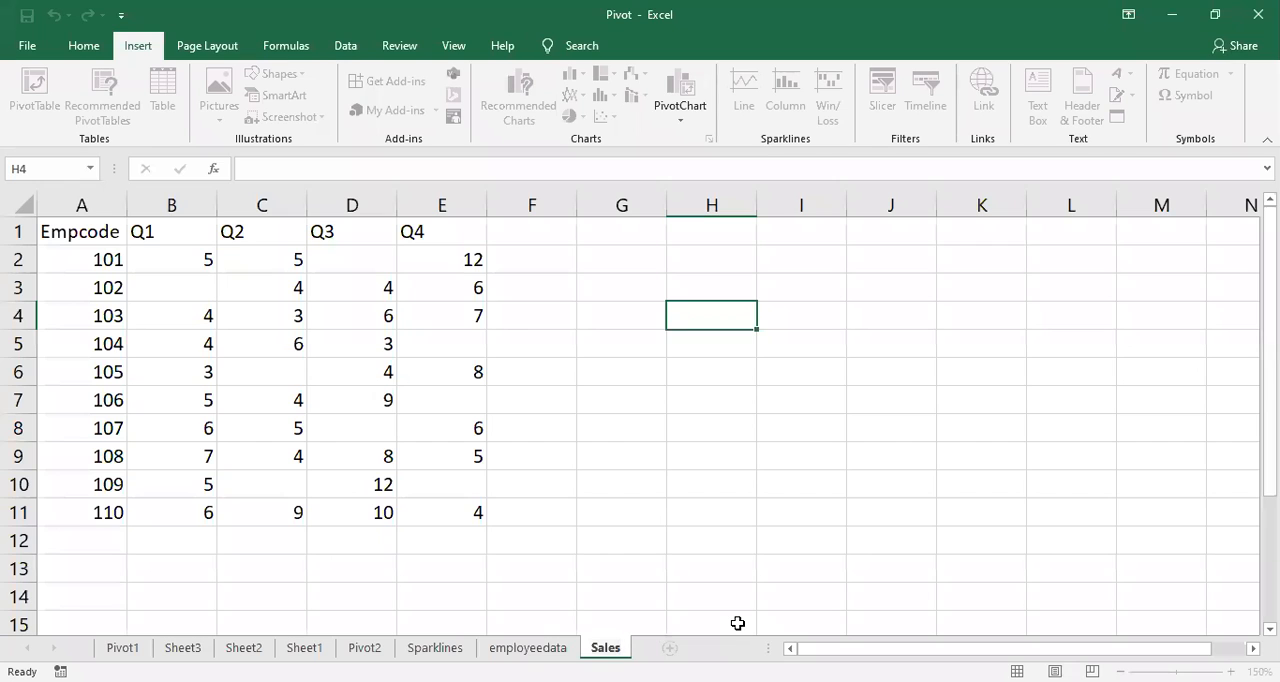
text(Repo)
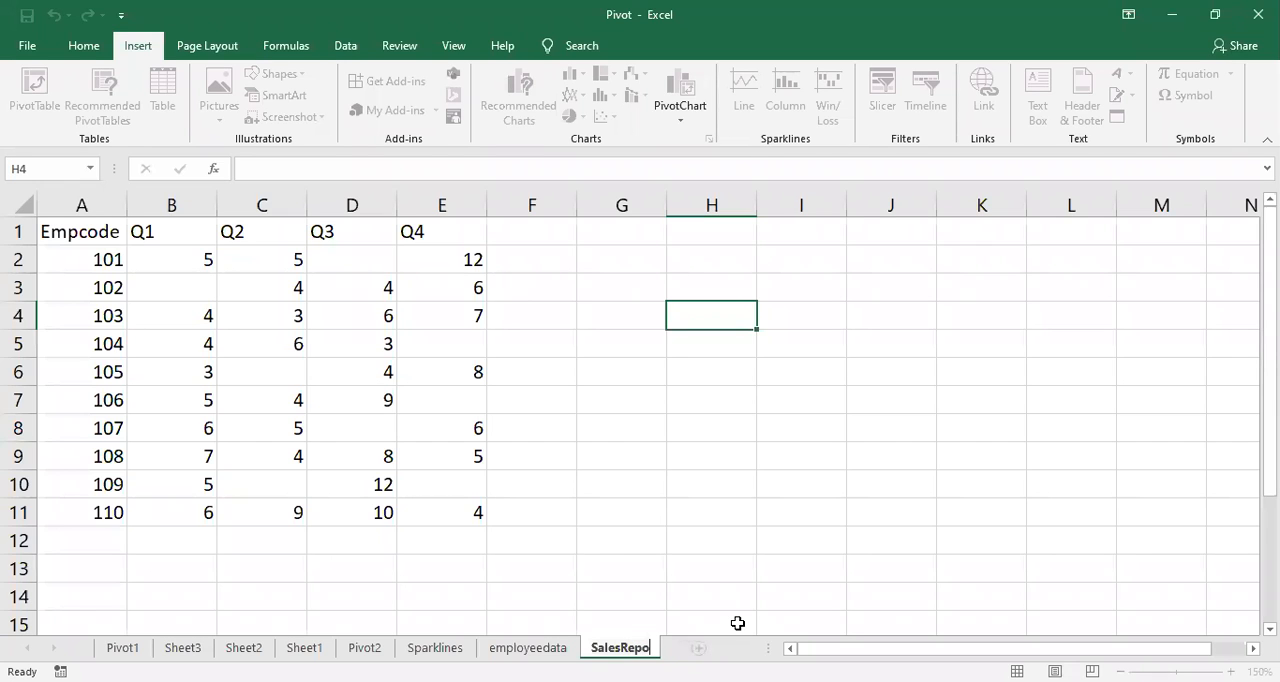
text(rt)
click(655, 475)
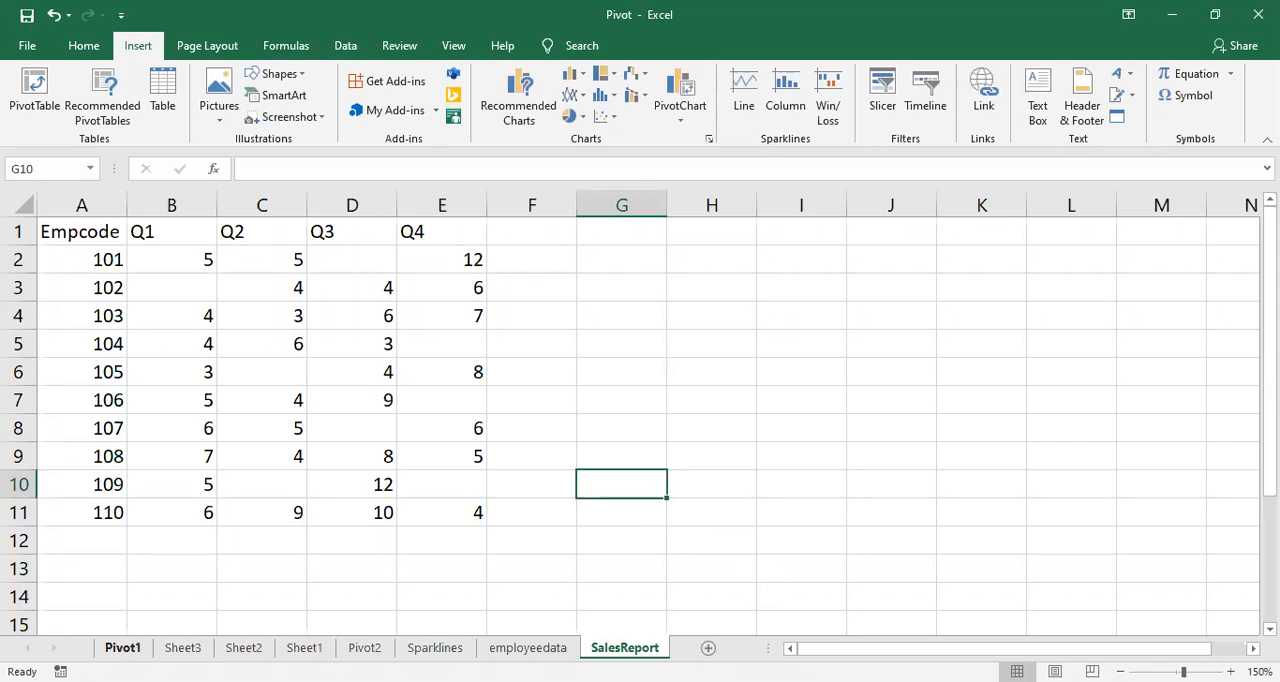
click(474, 586)
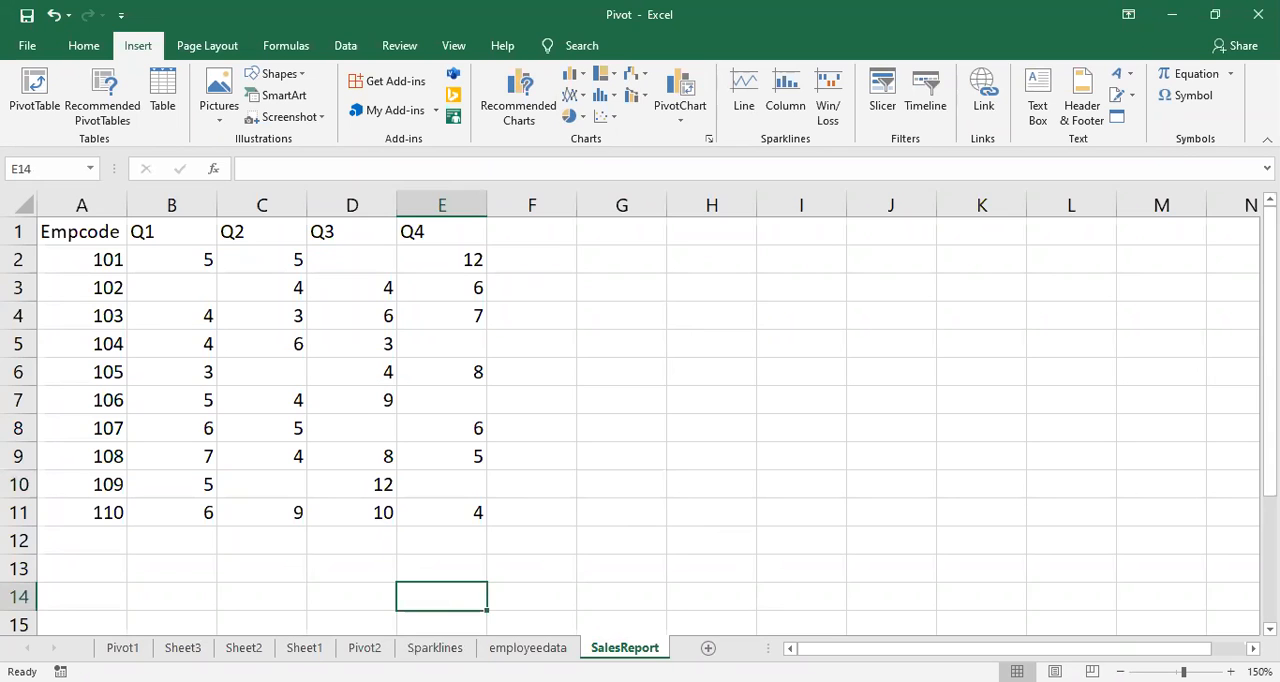
Step: Group the sheets Pivot1, Sheet3, Sheet2, Sheet1, Pivot2 and Sparklines and hide them all
click(445, 650)
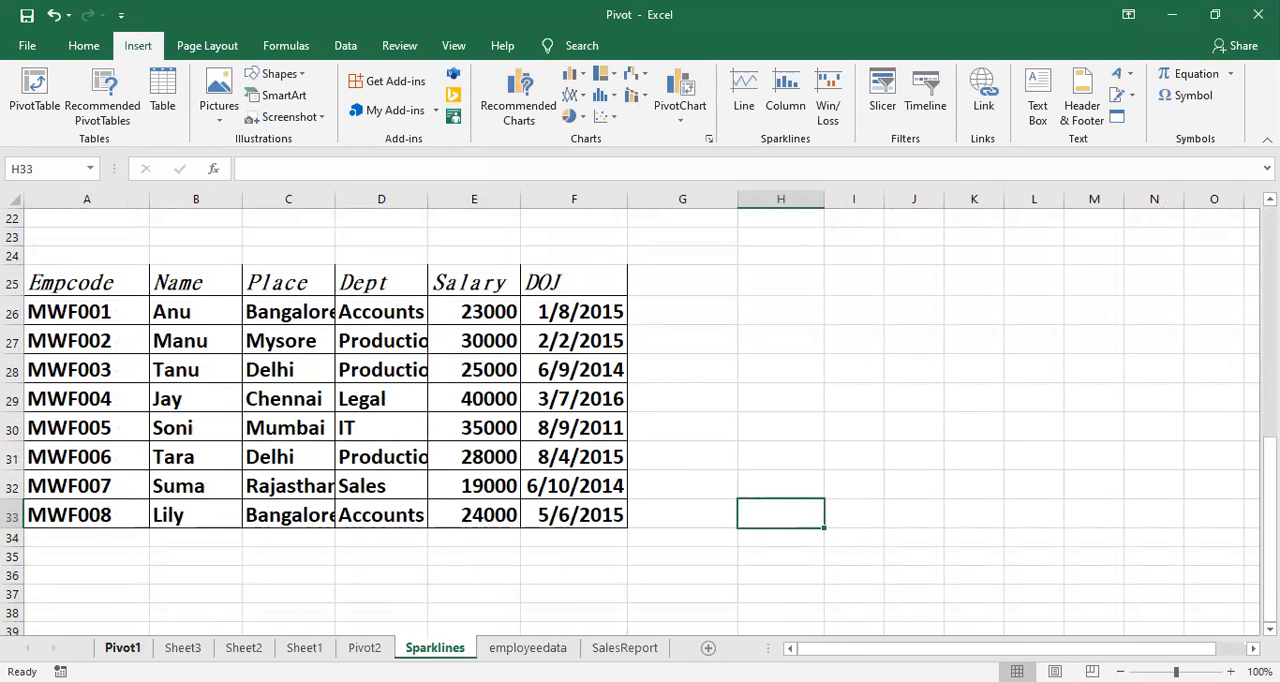
click(123, 648)
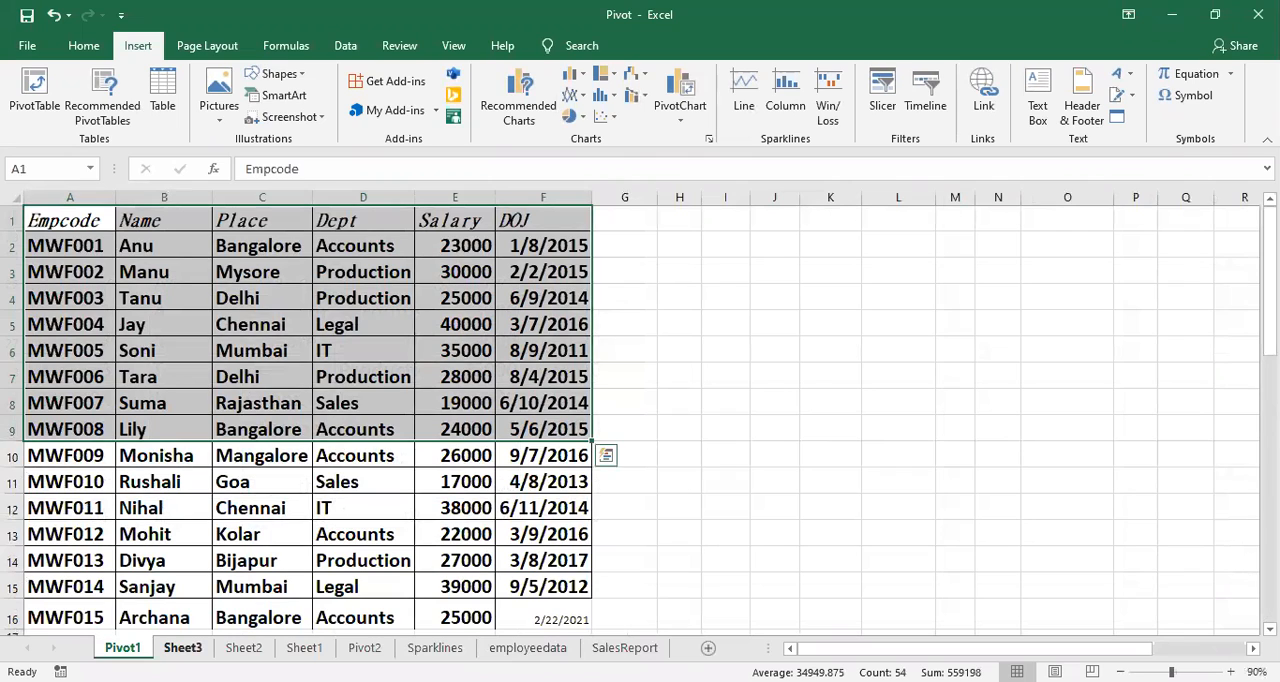
ctrl+click(183, 648)
ctrl+click(244, 648)
ctrl+click(304, 648)
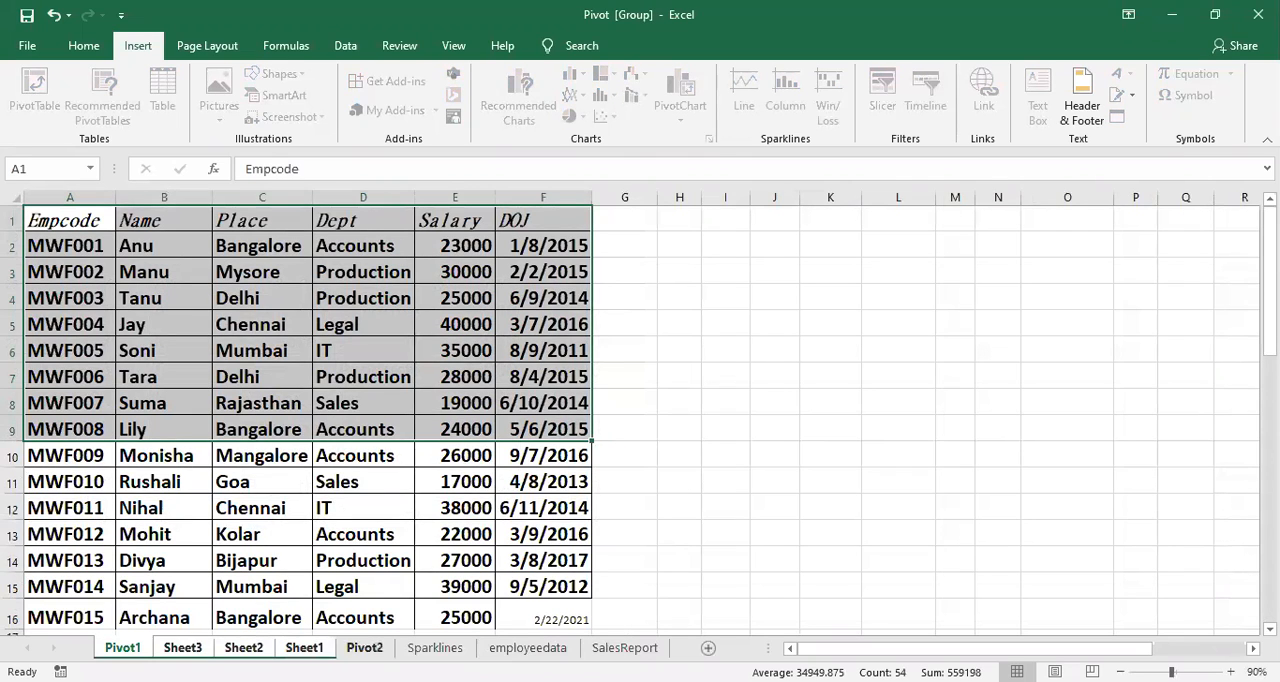
ctrl+click(365, 648)
ctrl+click(435, 648)
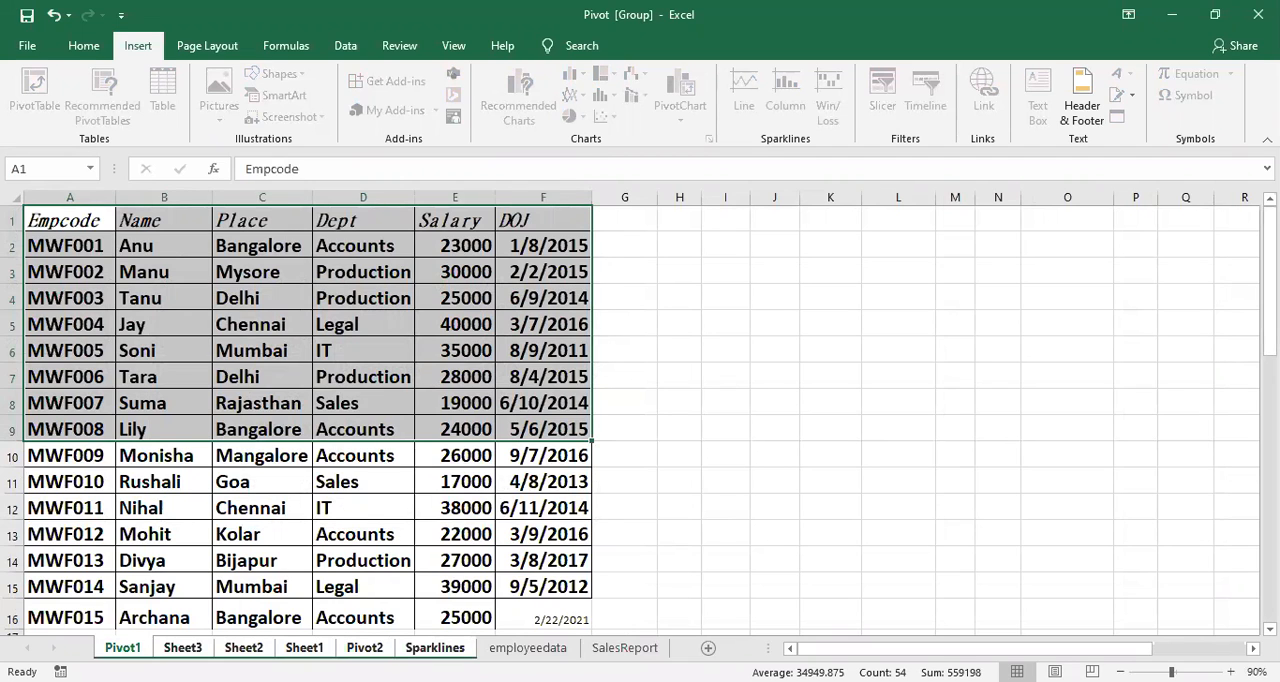
right_click(448, 648)
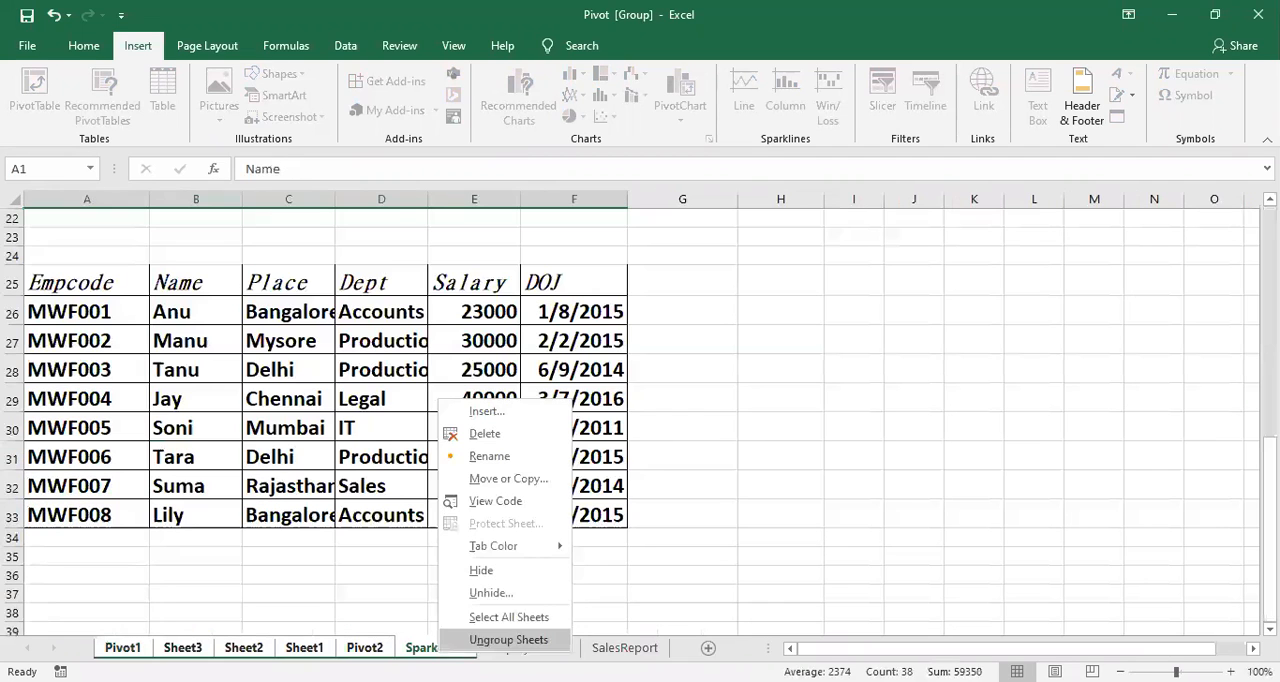
click(460, 572)
click(300, 574)
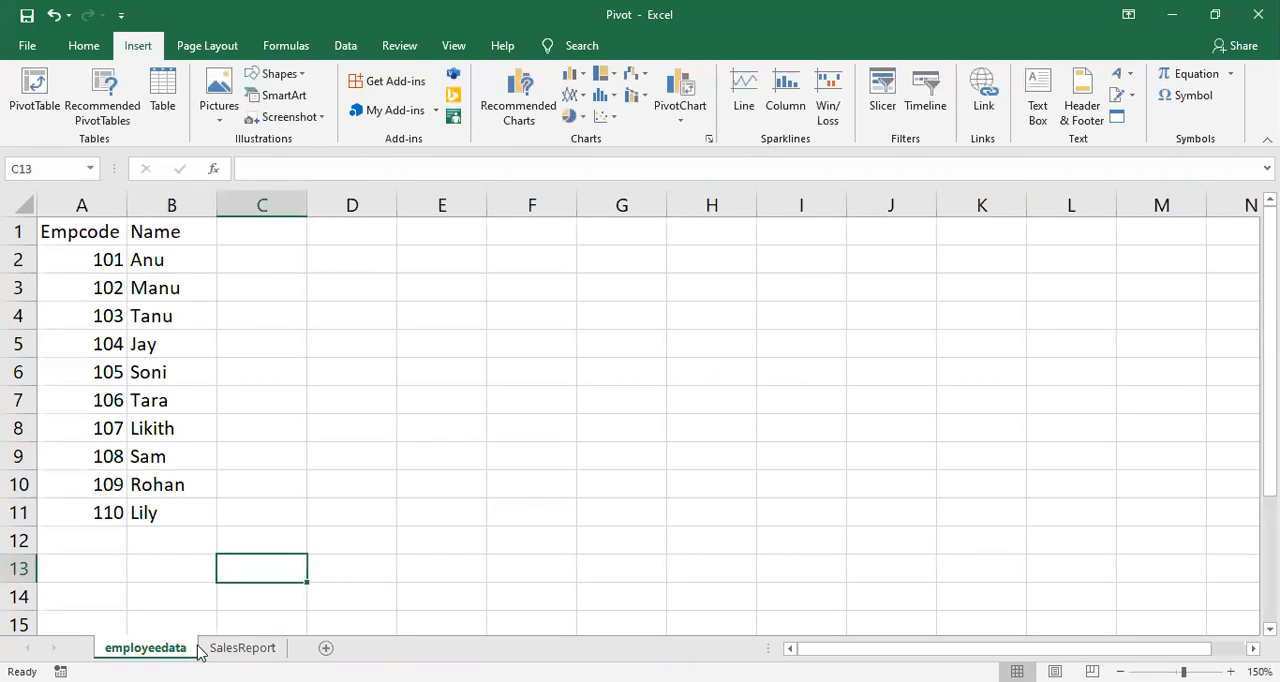
Step: Compare the SalesReport sheet with the employeedata sheet, finishing on employeedata
click(230, 648)
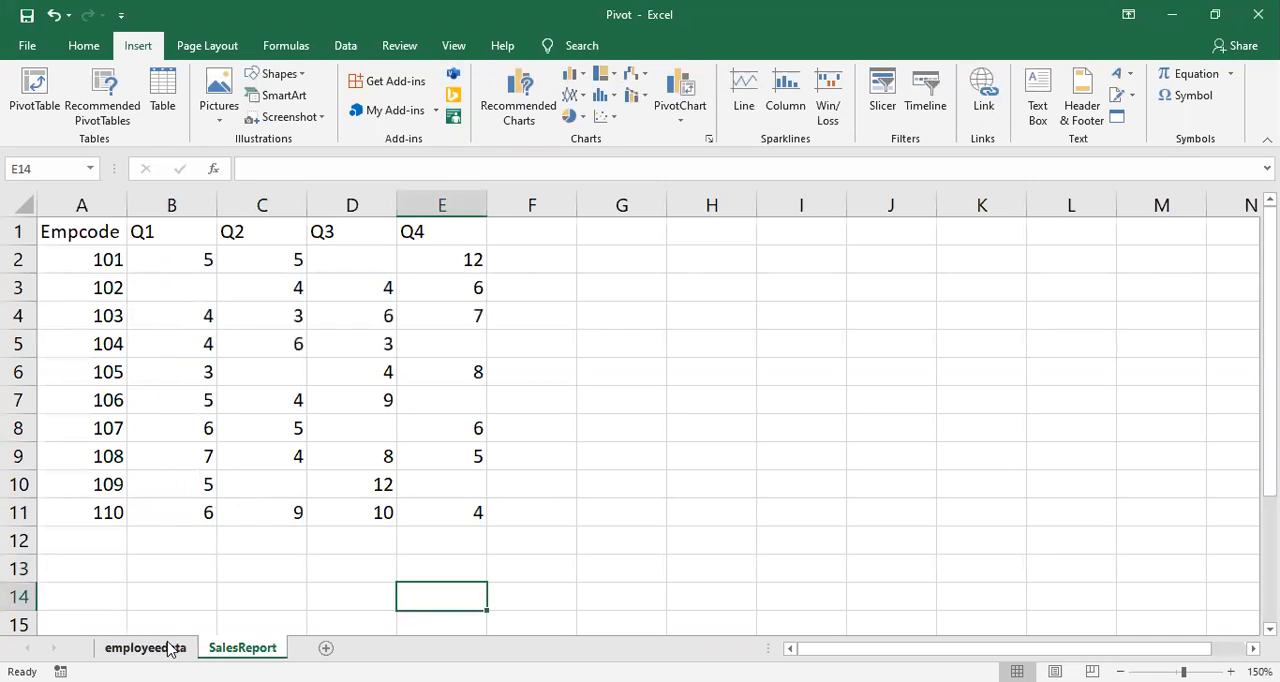
click(170, 650)
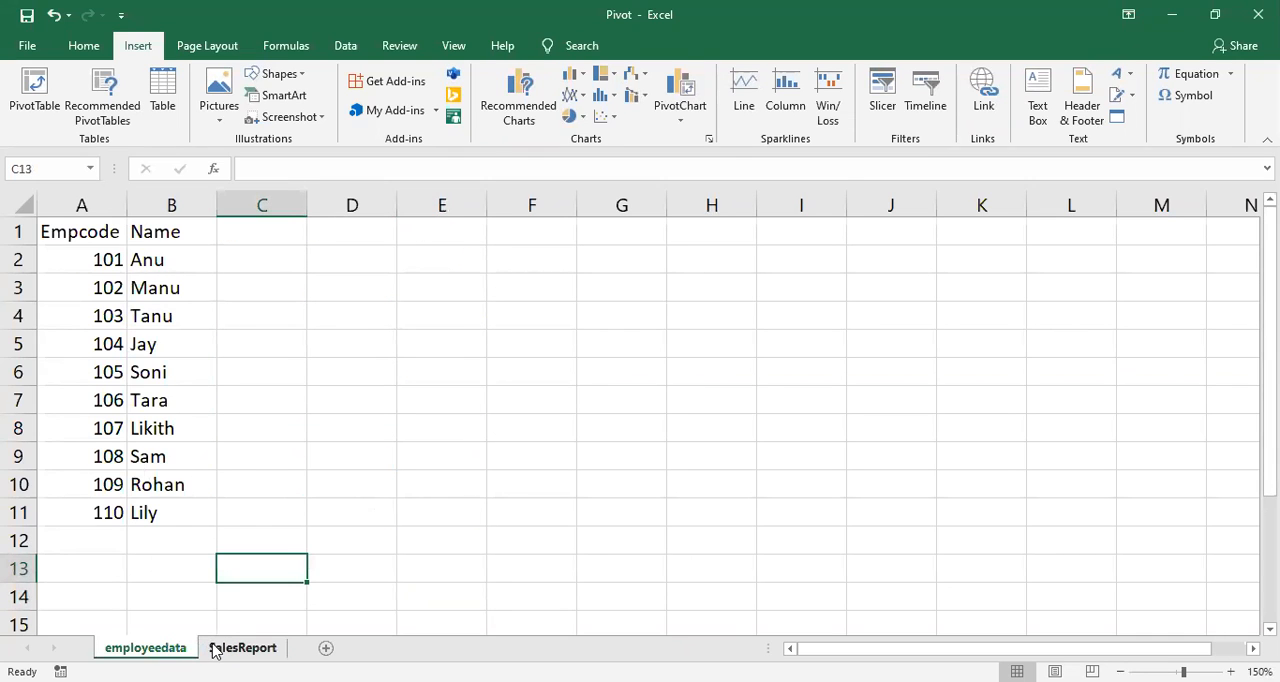
click(213, 650)
click(182, 650)
click(266, 423)
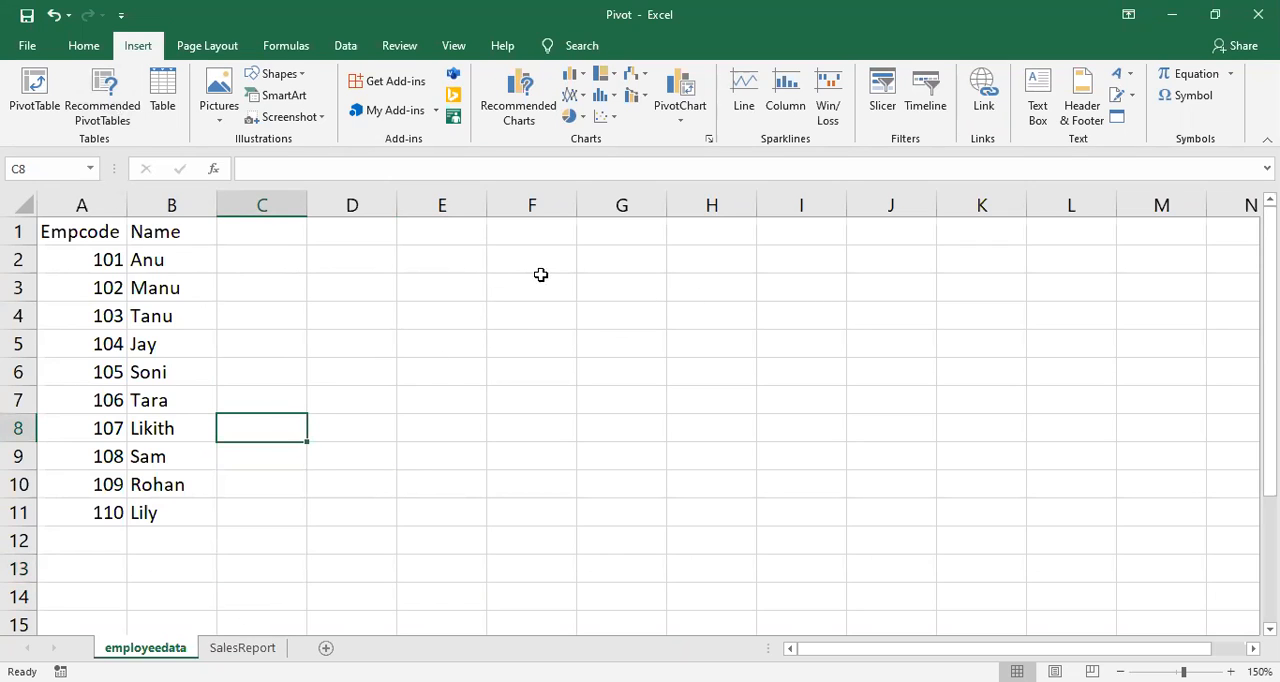
Step: Convert the range A1:B11 on the employeedata sheet into a table with headers
click(175, 341)
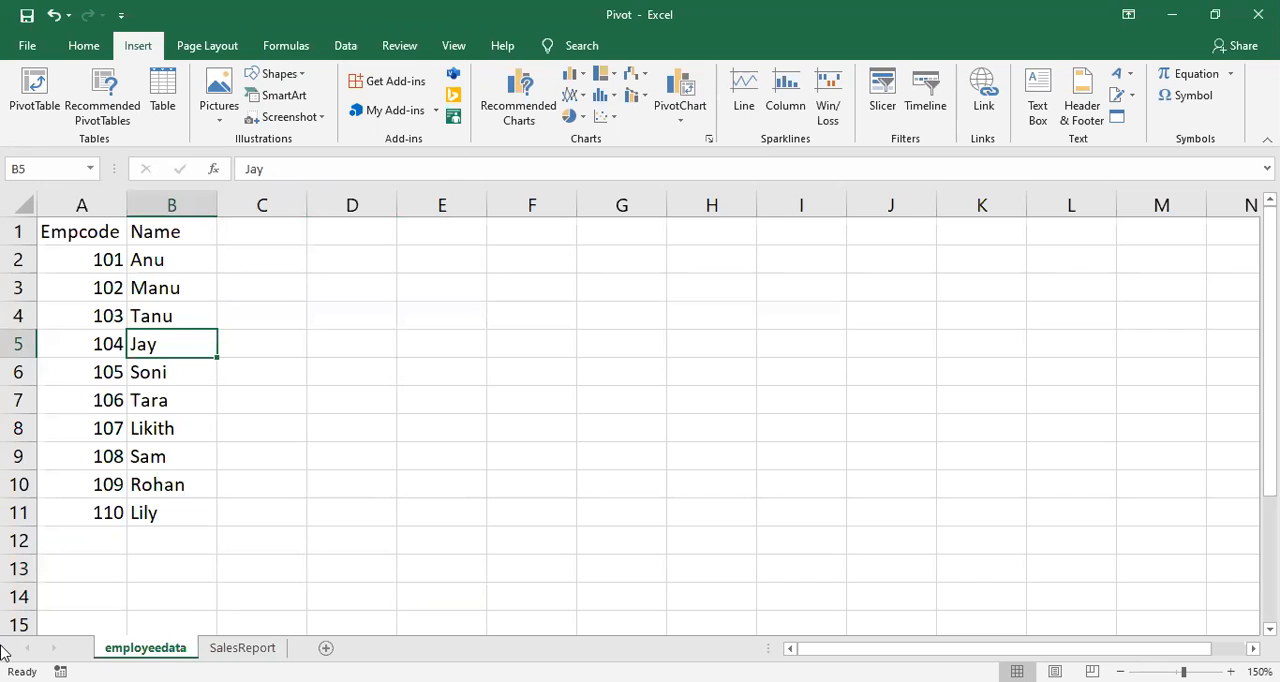
click(348, 48)
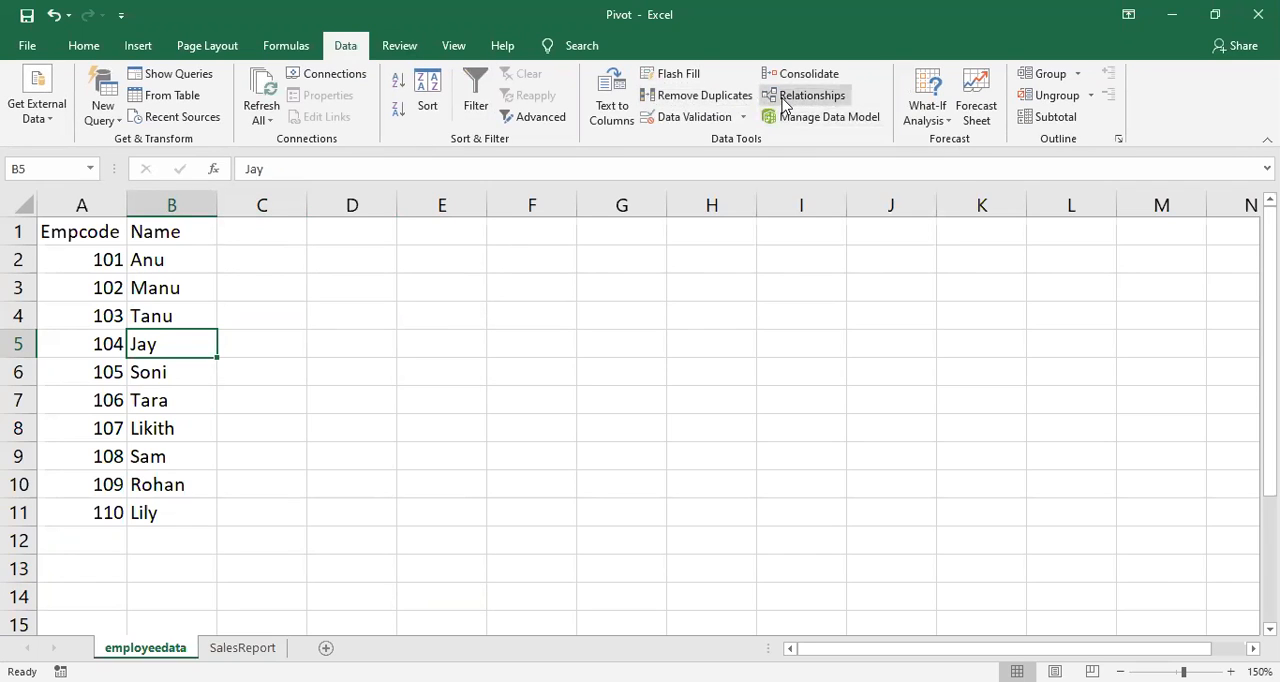
click(231, 434)
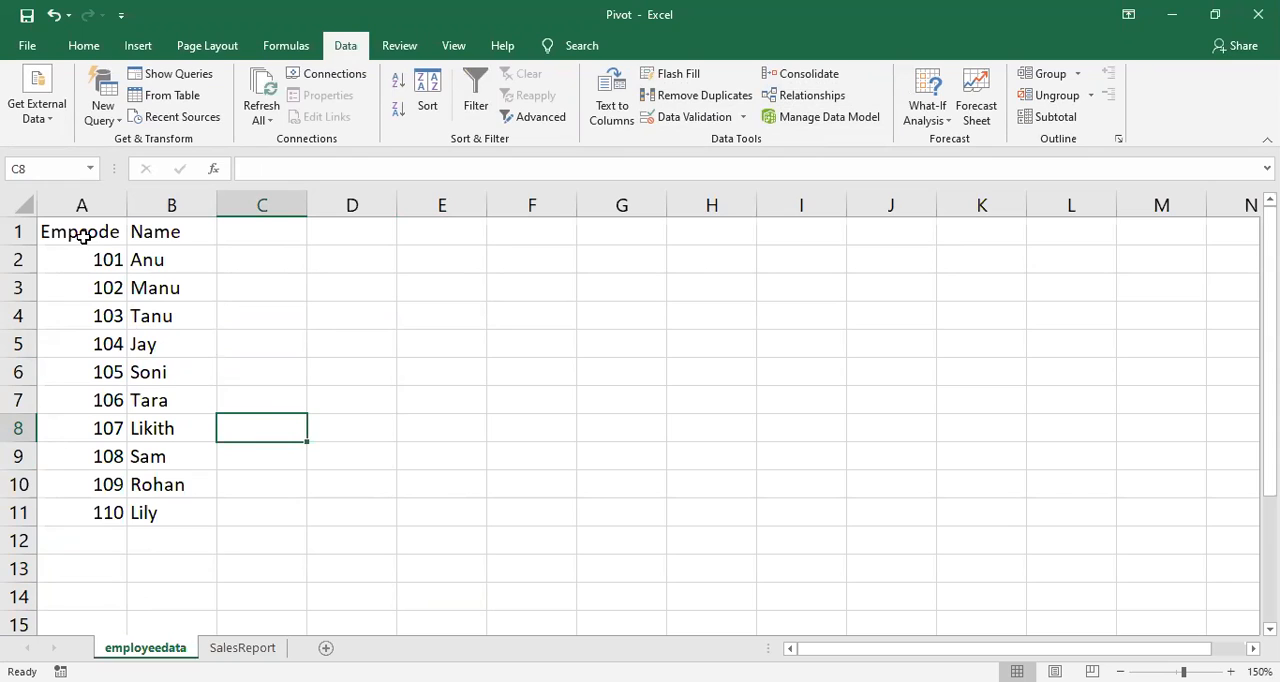
drag(83, 236, 183, 510)
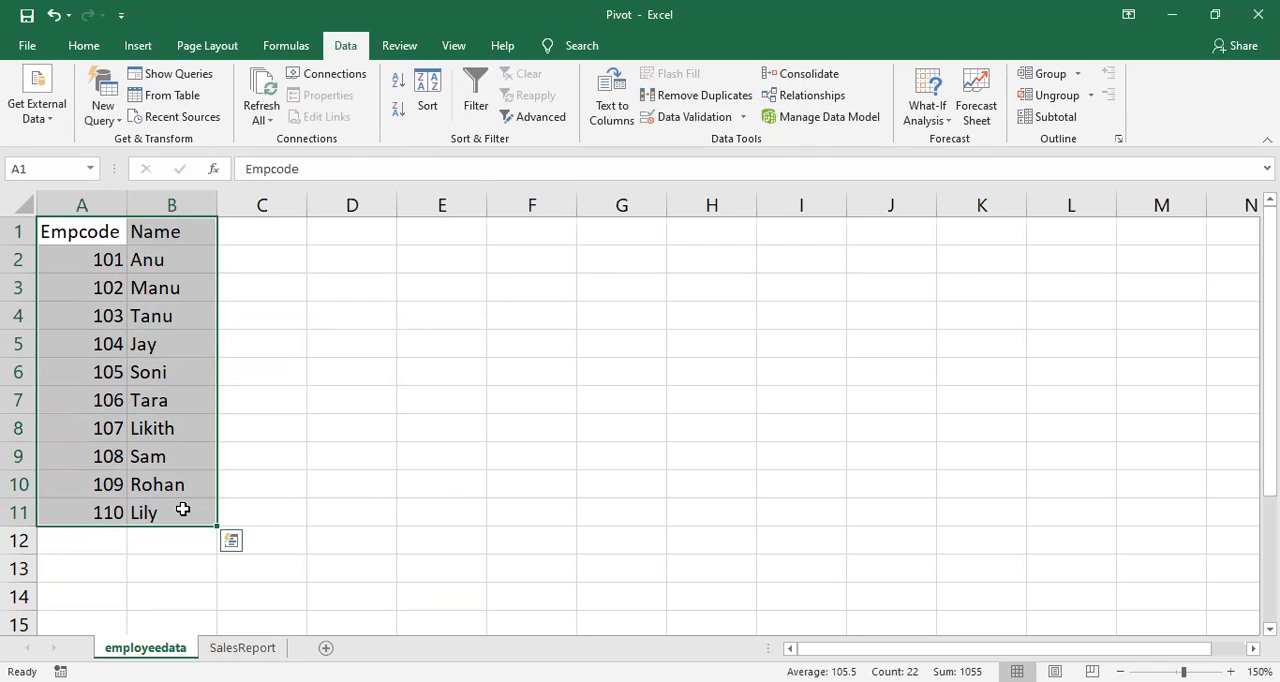
key(ctrl+t)
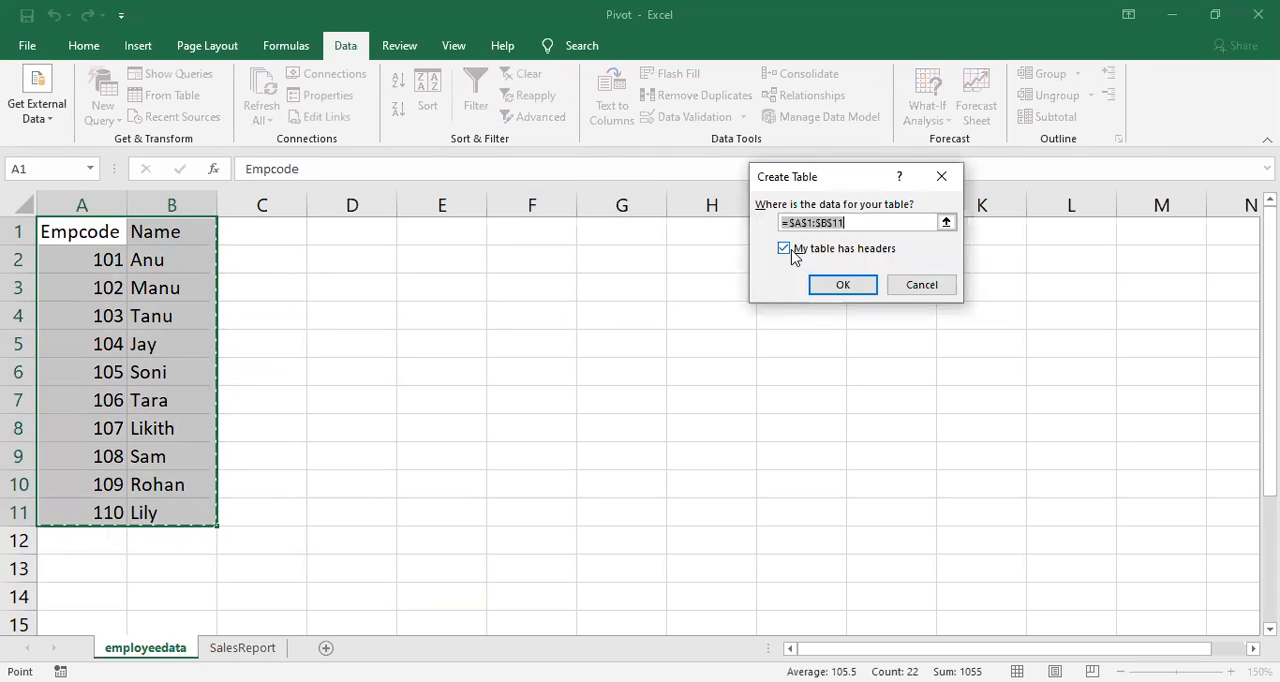
click(840, 285)
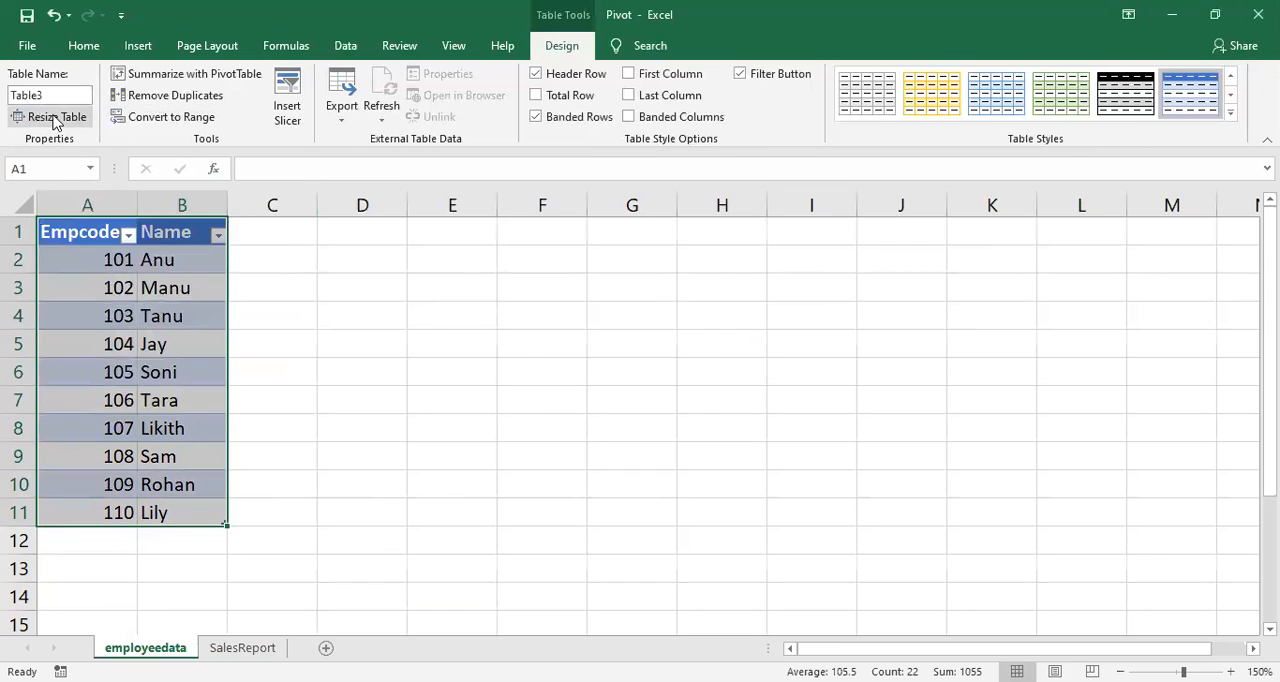
Step: Name the new employeedata table Empdata1
click(61, 95)
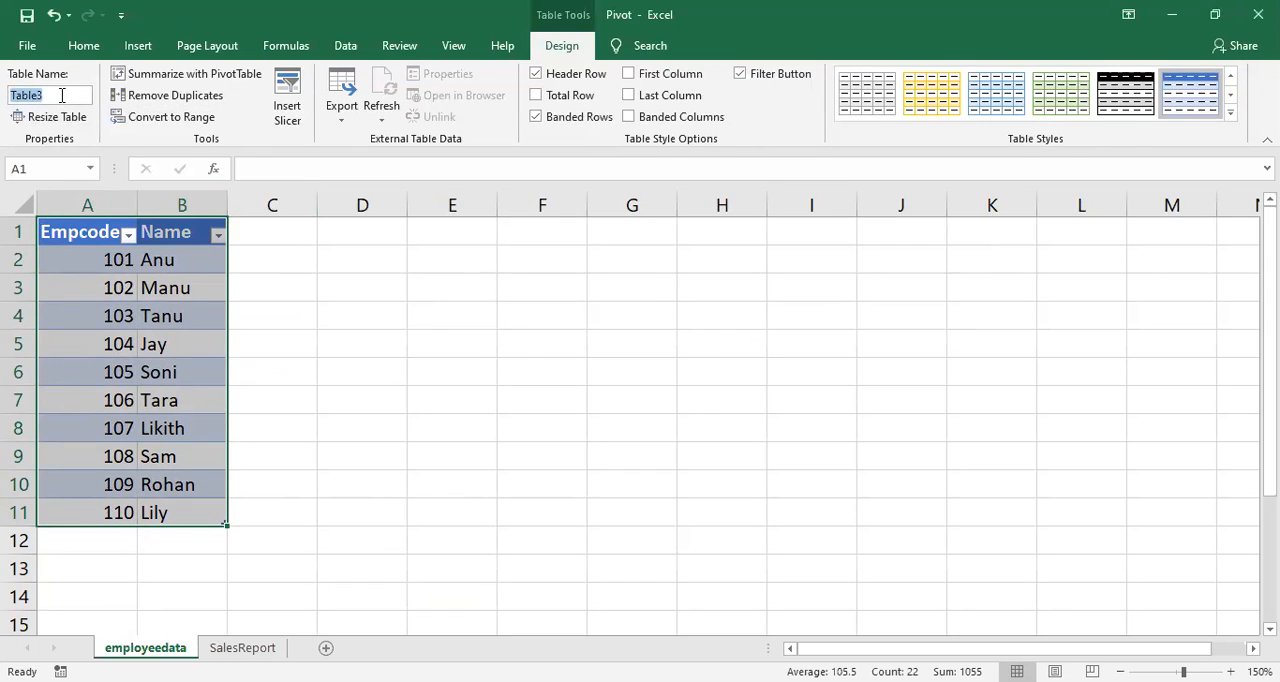
key(BackSpace)
text(Empc)
text(ata)
text(1)
click(338, 323)
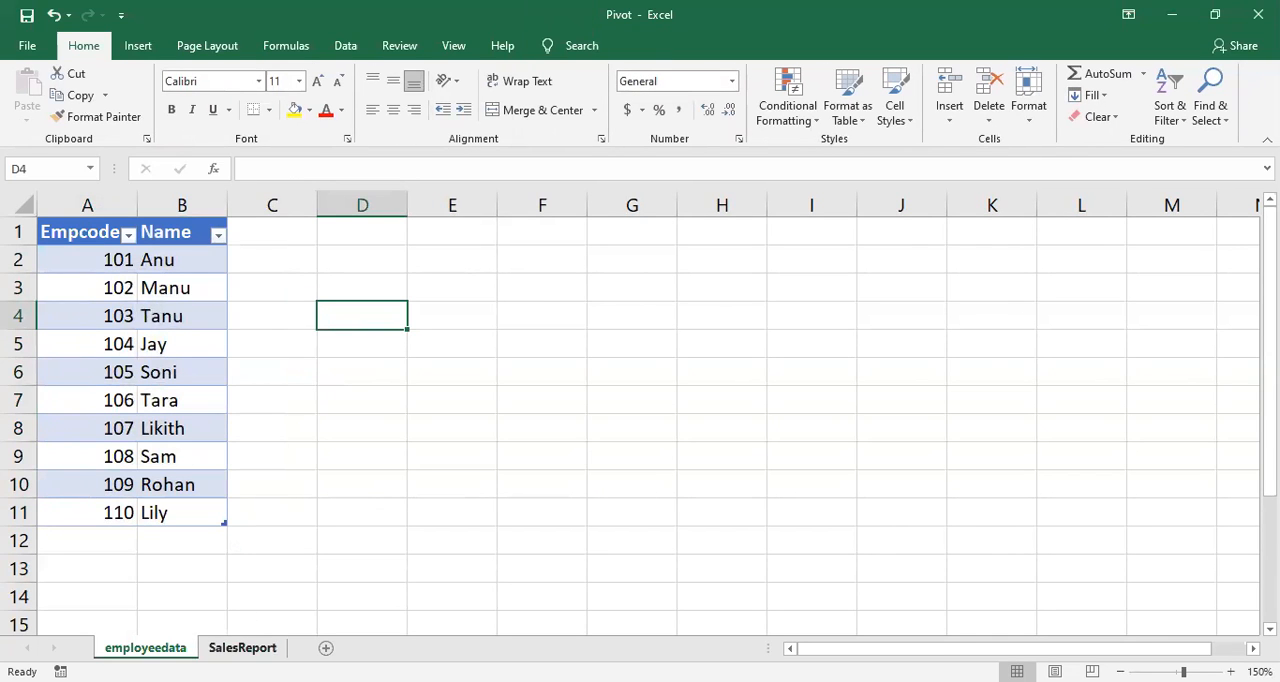
Step: Convert the range A1:E11 on the SalesReport sheet into a table with headers
click(245, 647)
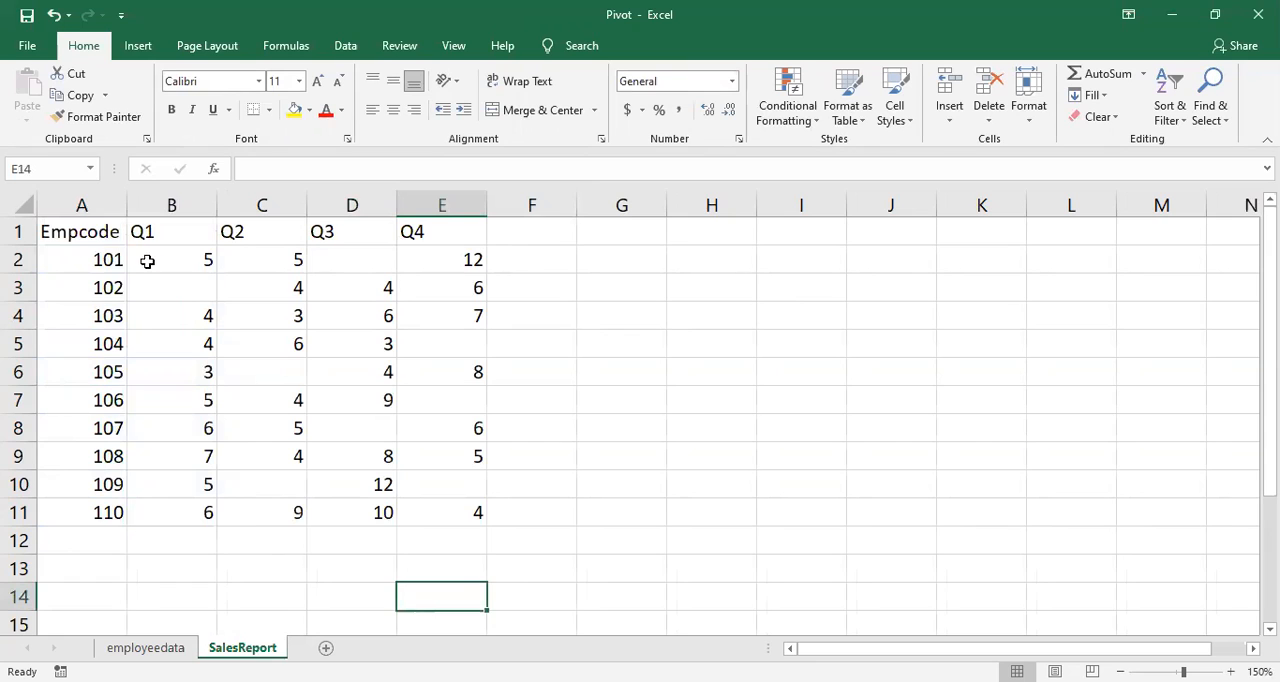
mouse_move(108, 232)
mouse_down()
mouse_move(334, 309)
mouse_move(431, 434)
mouse_move(444, 508)
mouse_up()
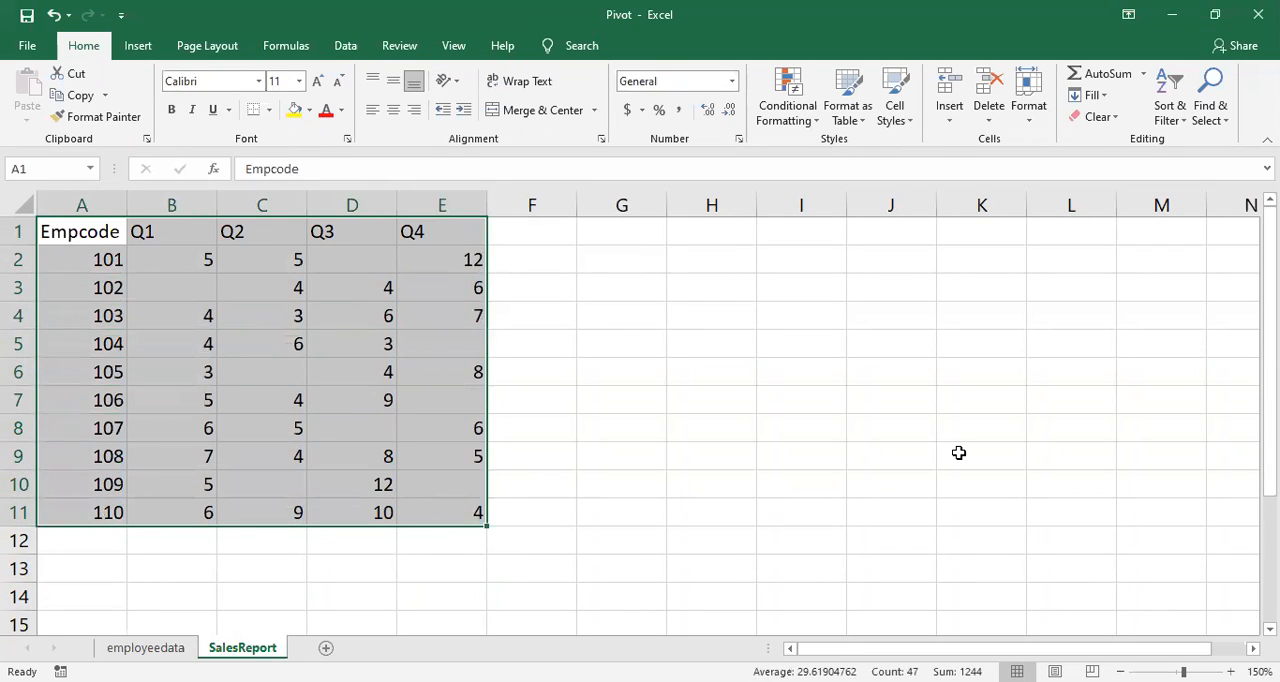
key(ctrl+t)
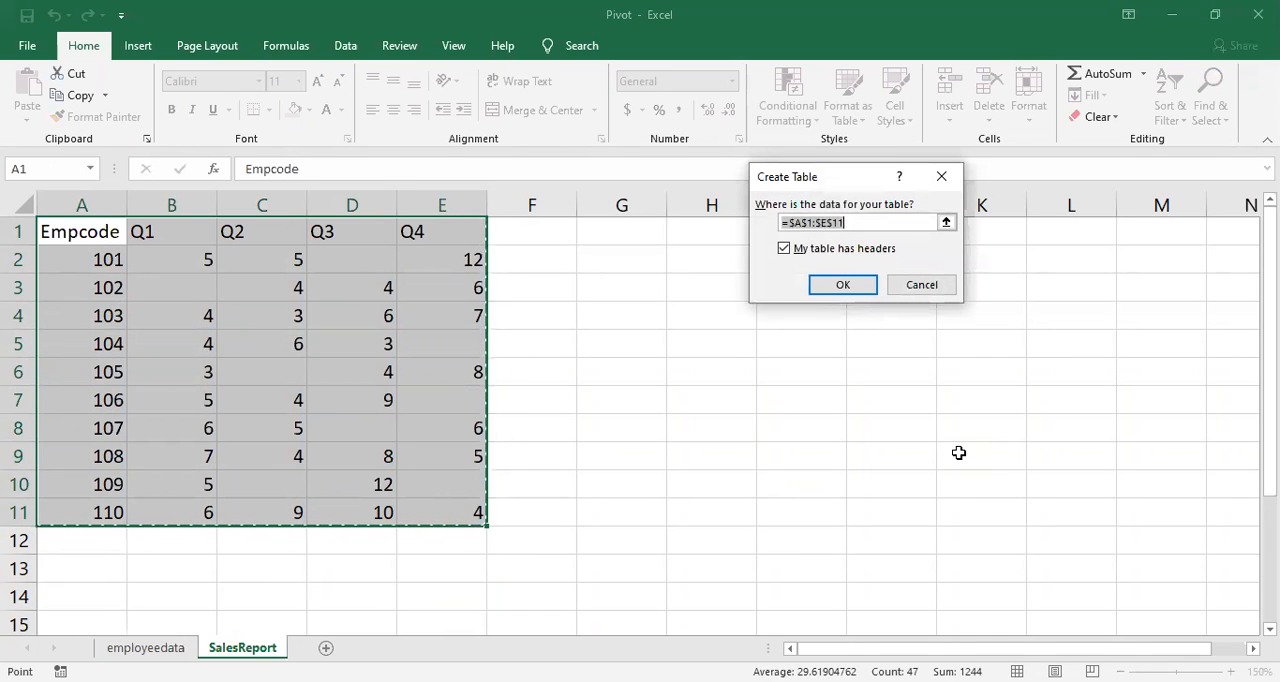
click(843, 285)
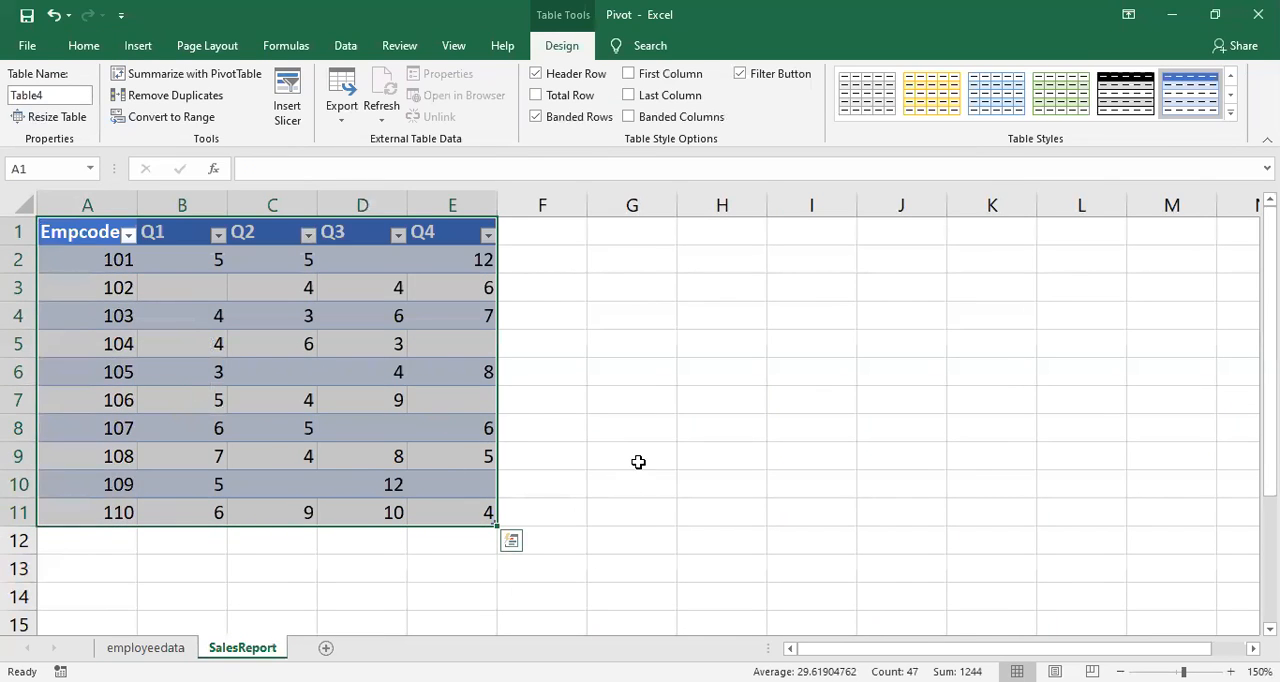
Step: Name the new table on the SalesReport sheet Report1
click(638, 462)
click(370, 373)
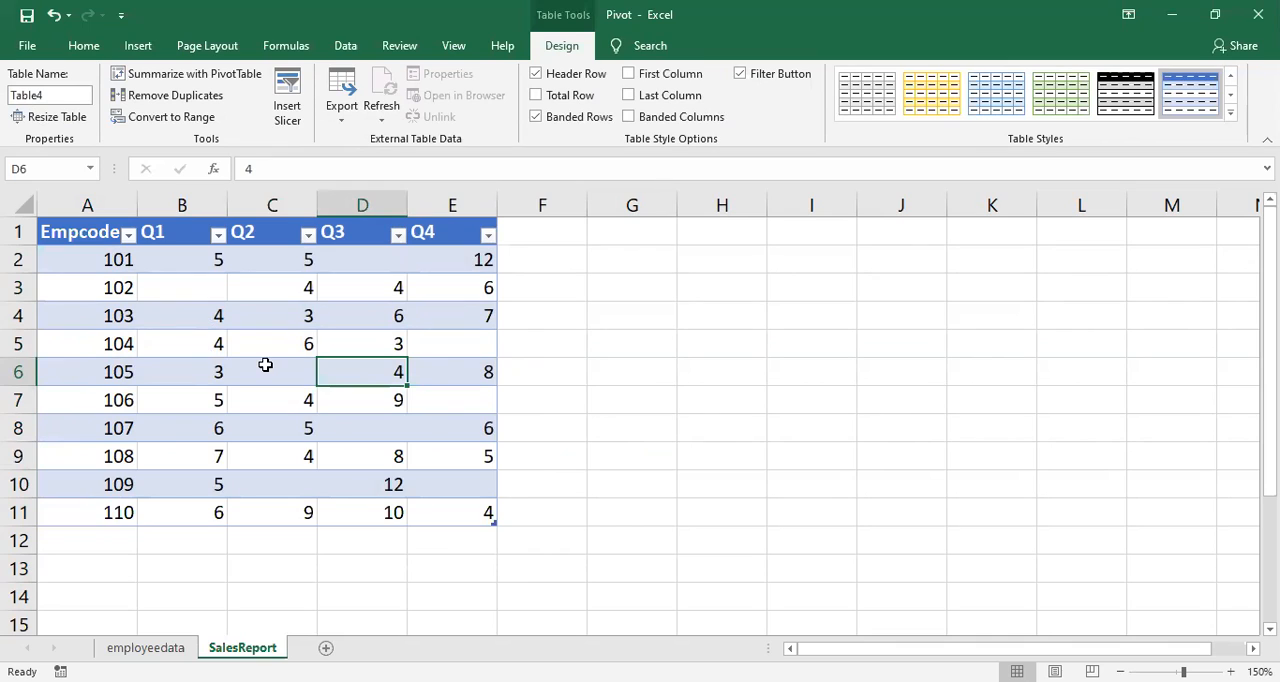
click(78, 95)
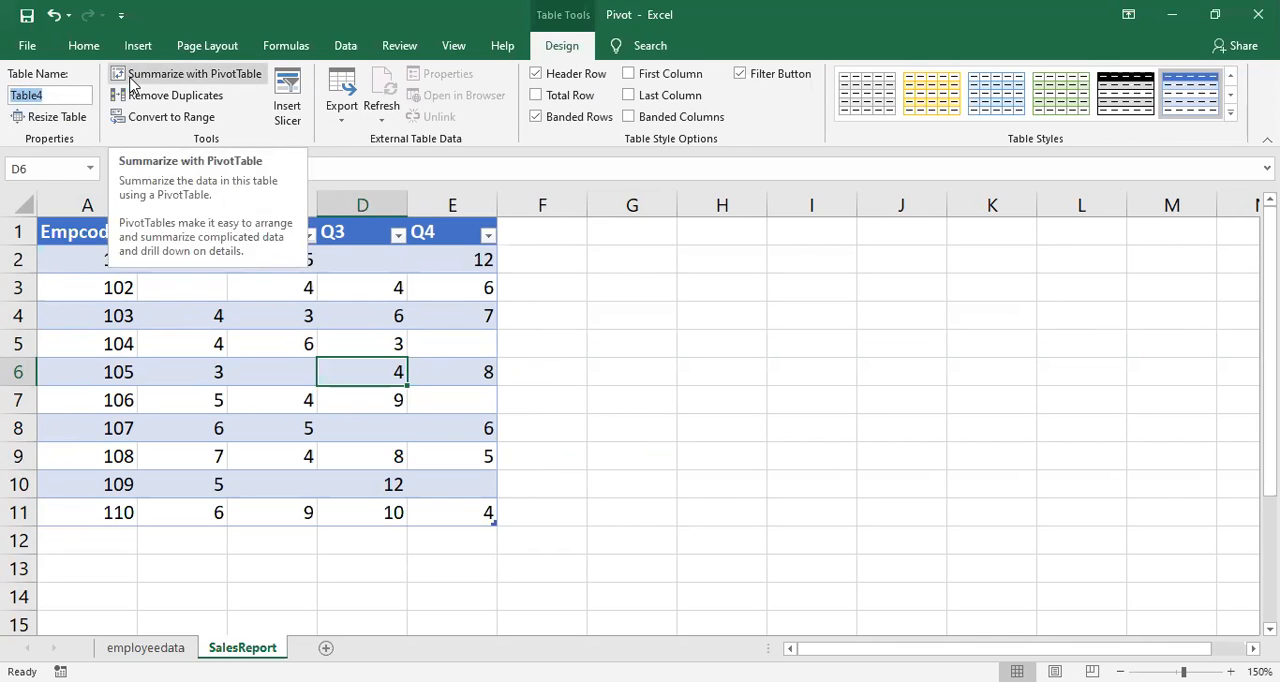
key(BackSpace)
text(Report1)
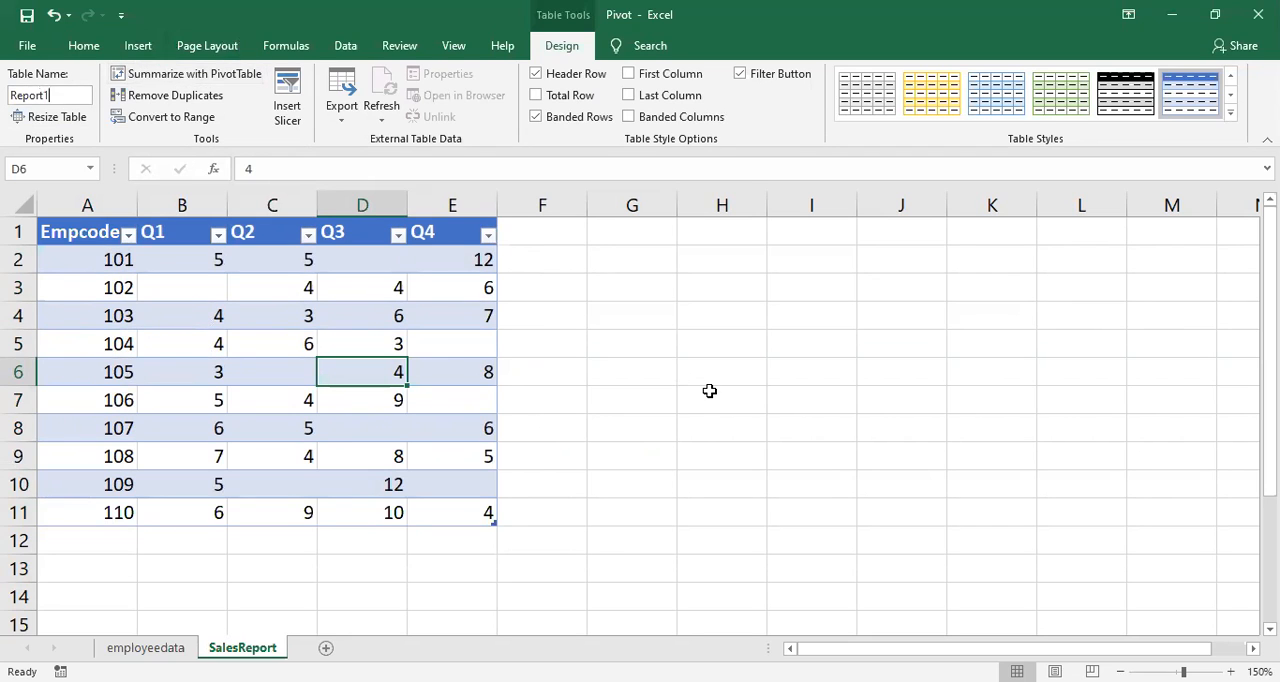
click(715, 391)
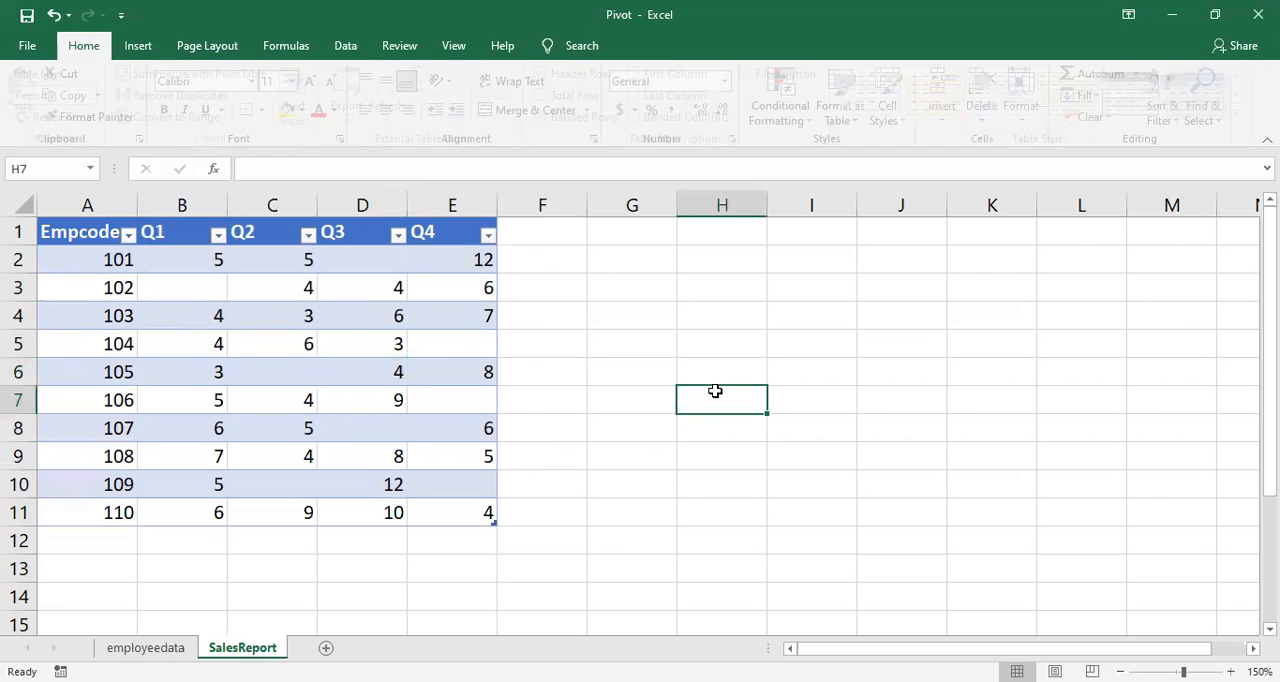
Step: Examine the employee table on the employeedata sheet and check its assigned table name
click(186, 648)
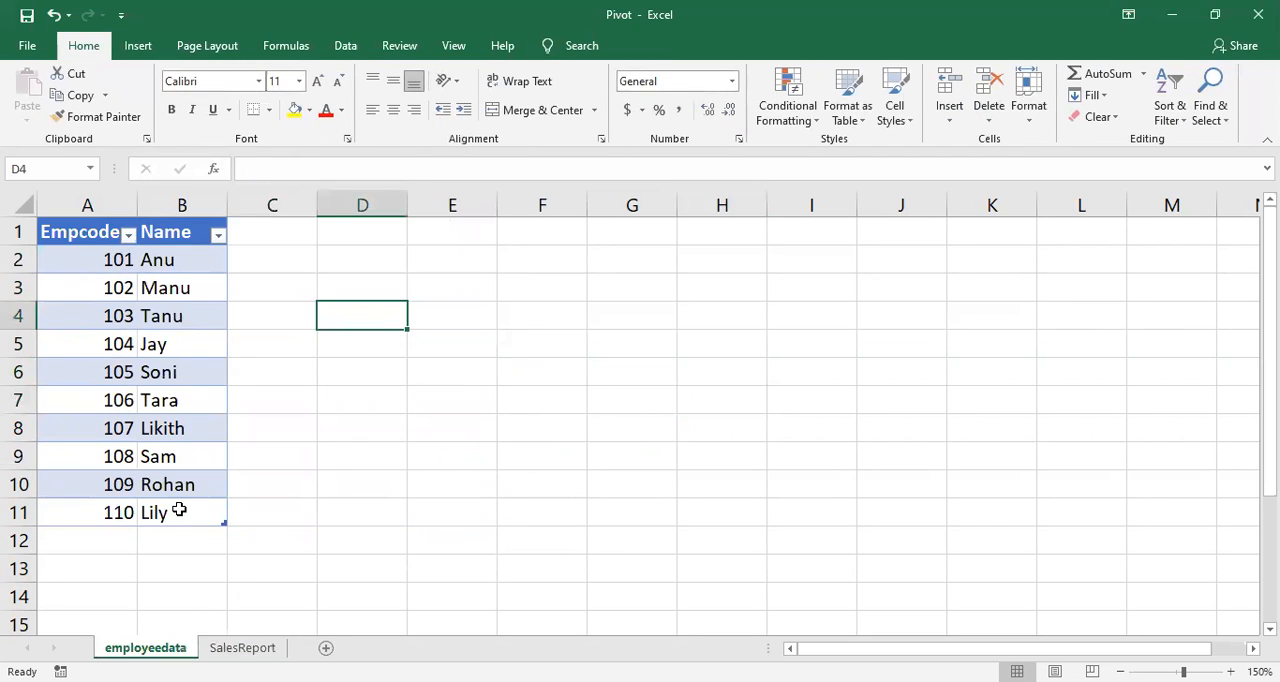
click(376, 455)
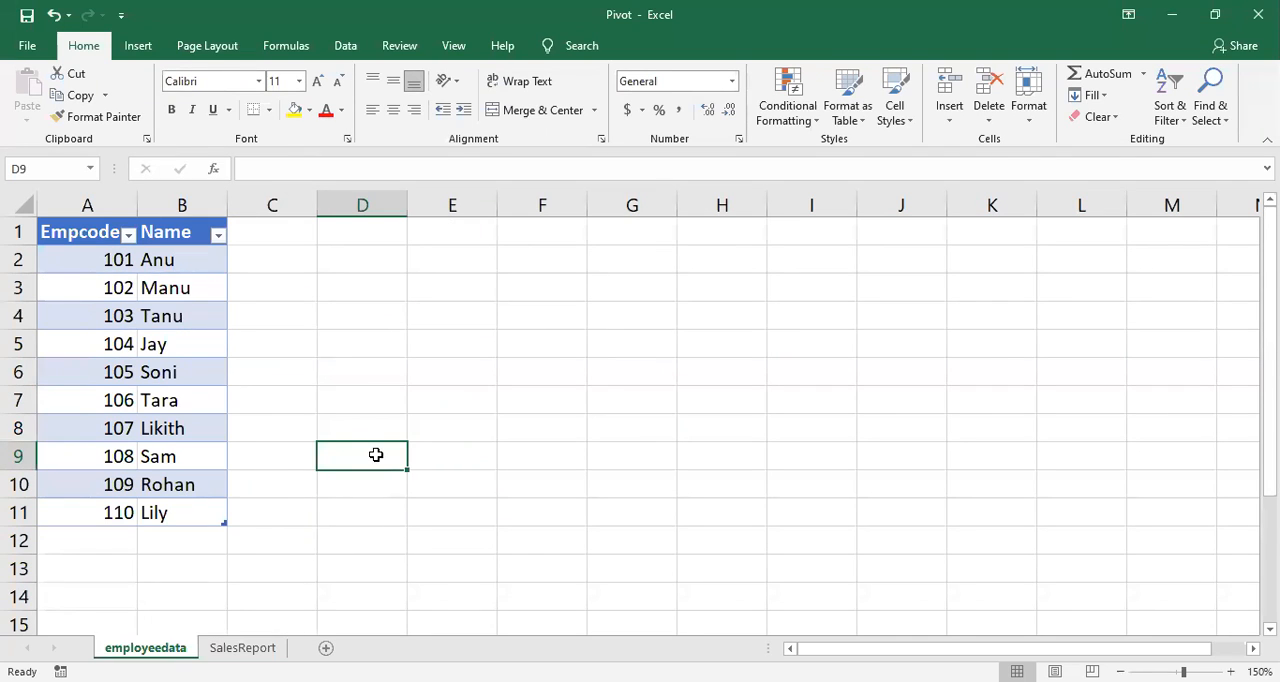
drag(103, 234, 188, 510)
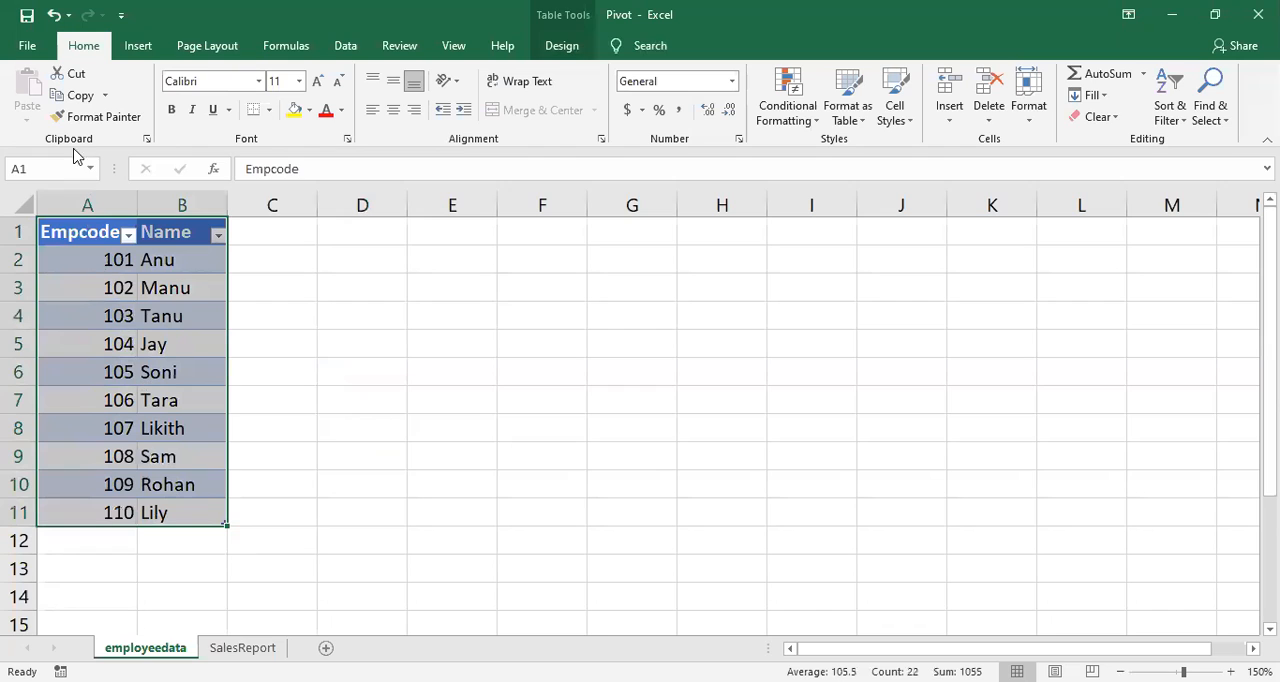
click(492, 375)
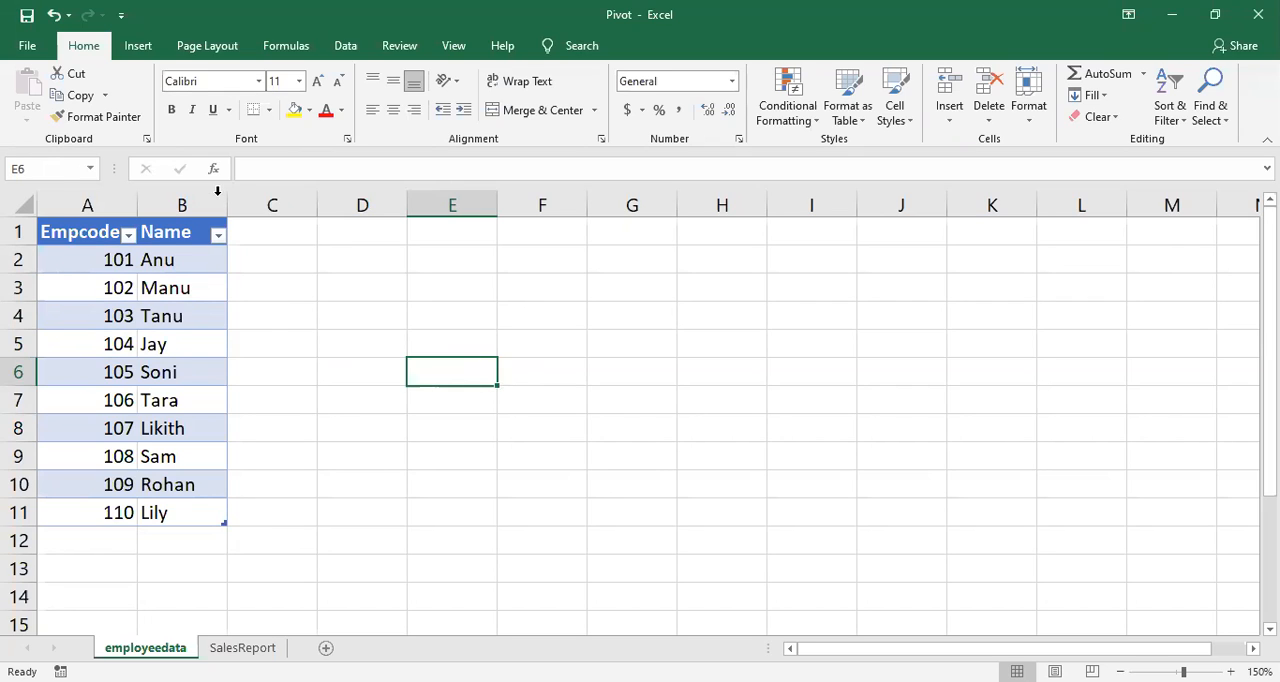
click(150, 291)
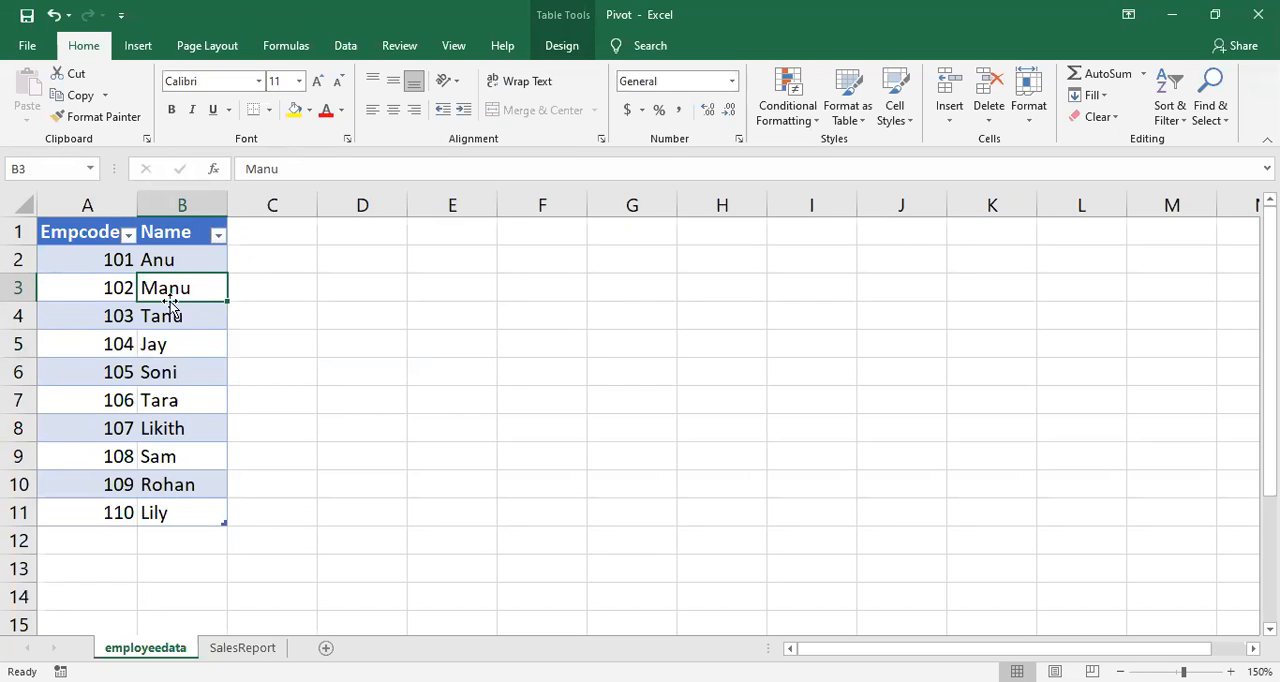
click(560, 47)
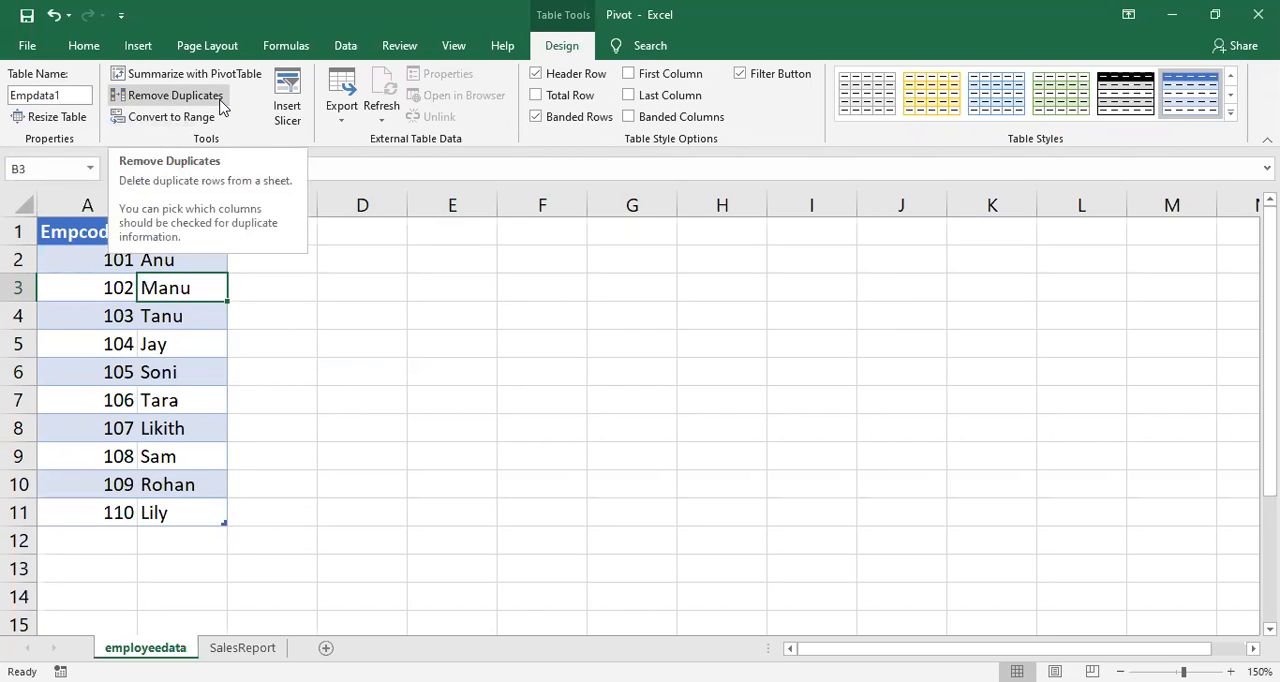
click(320, 296)
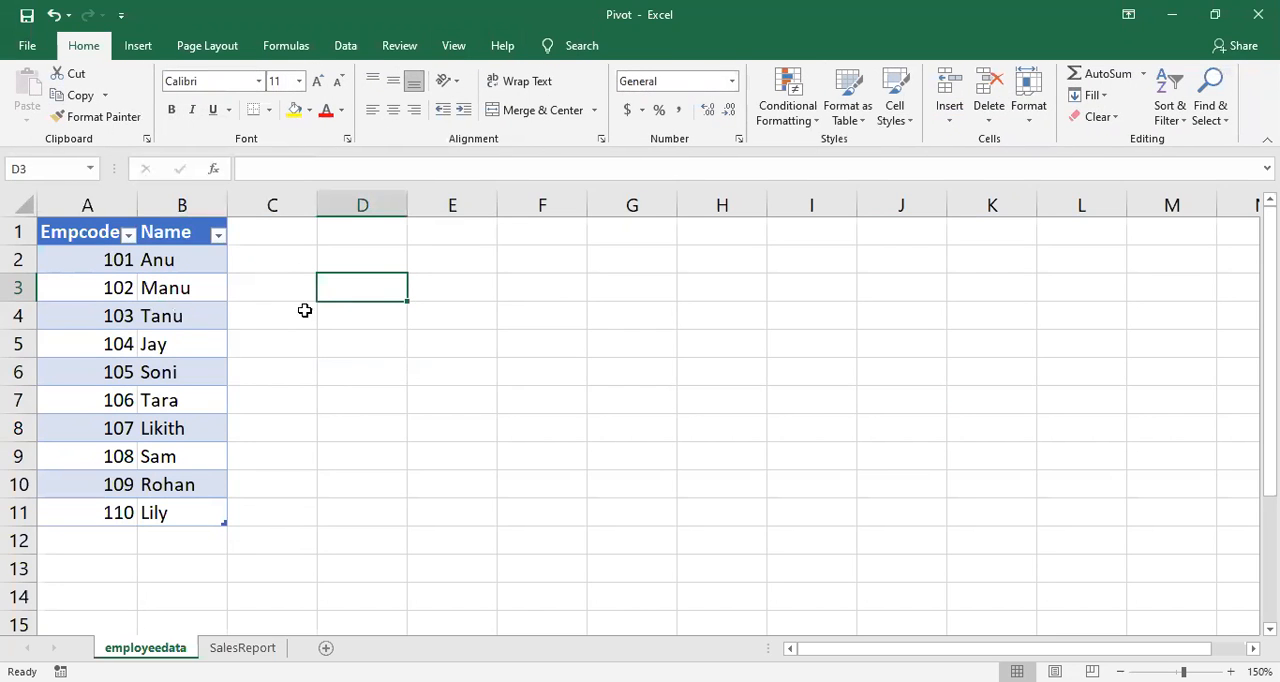
click(110, 338)
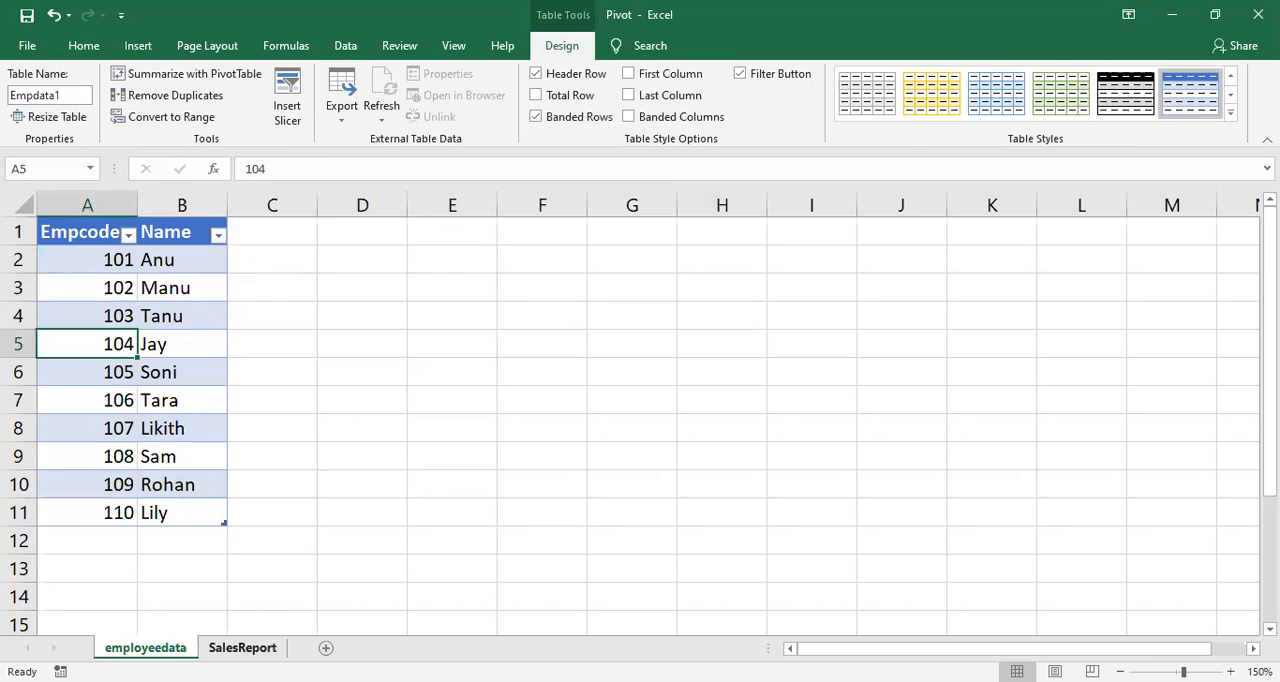
Step: Compare the table names and Empcode columns on the employeedata and SalesReport sheets, finishing on SalesReport
click(242, 648)
click(177, 640)
click(104, 428)
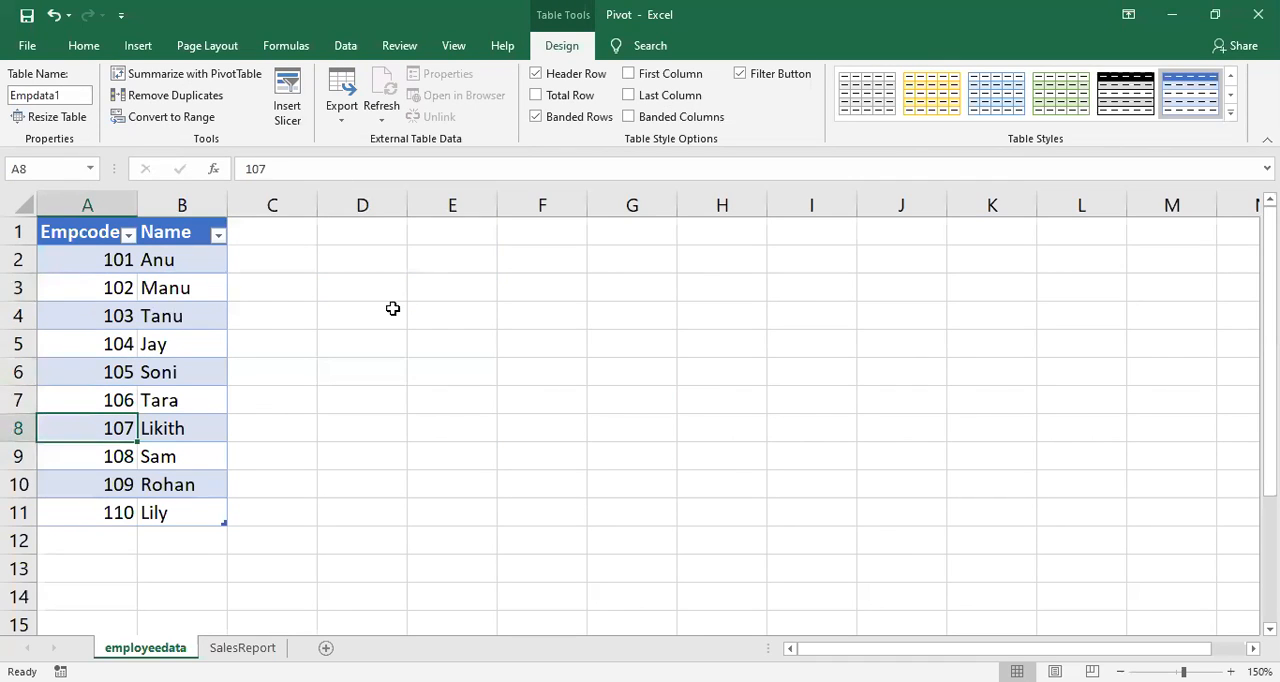
click(164, 398)
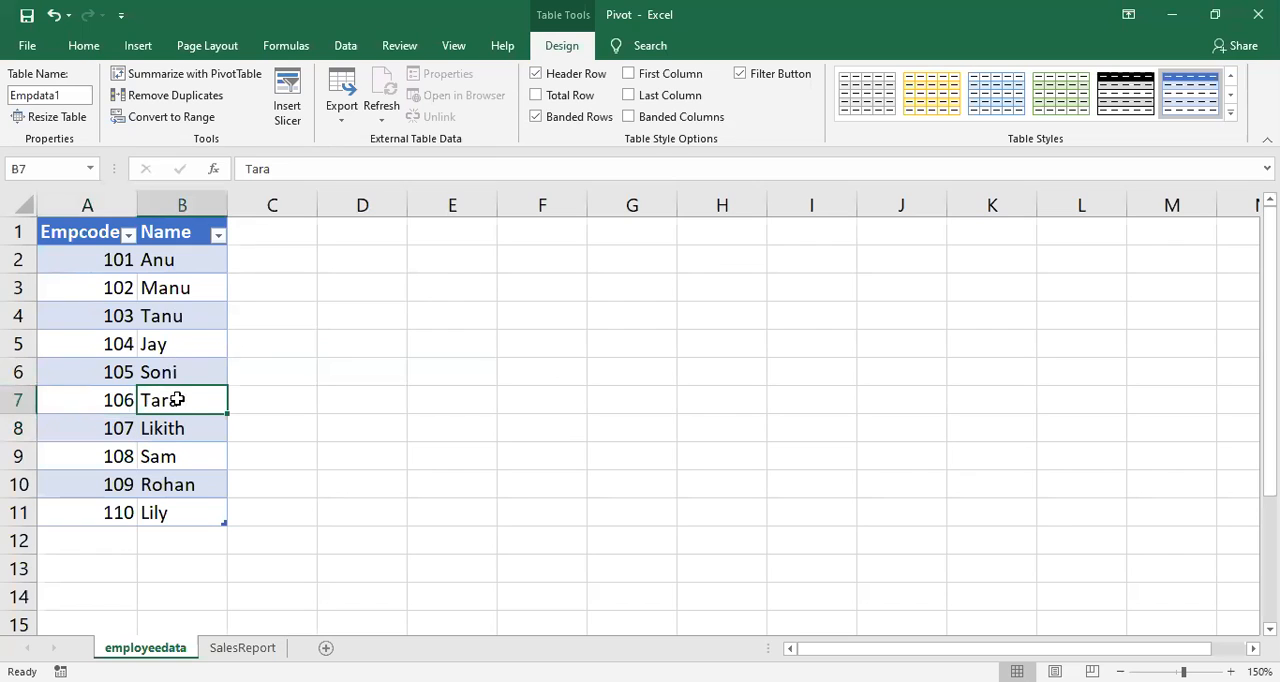
click(242, 647)
click(180, 456)
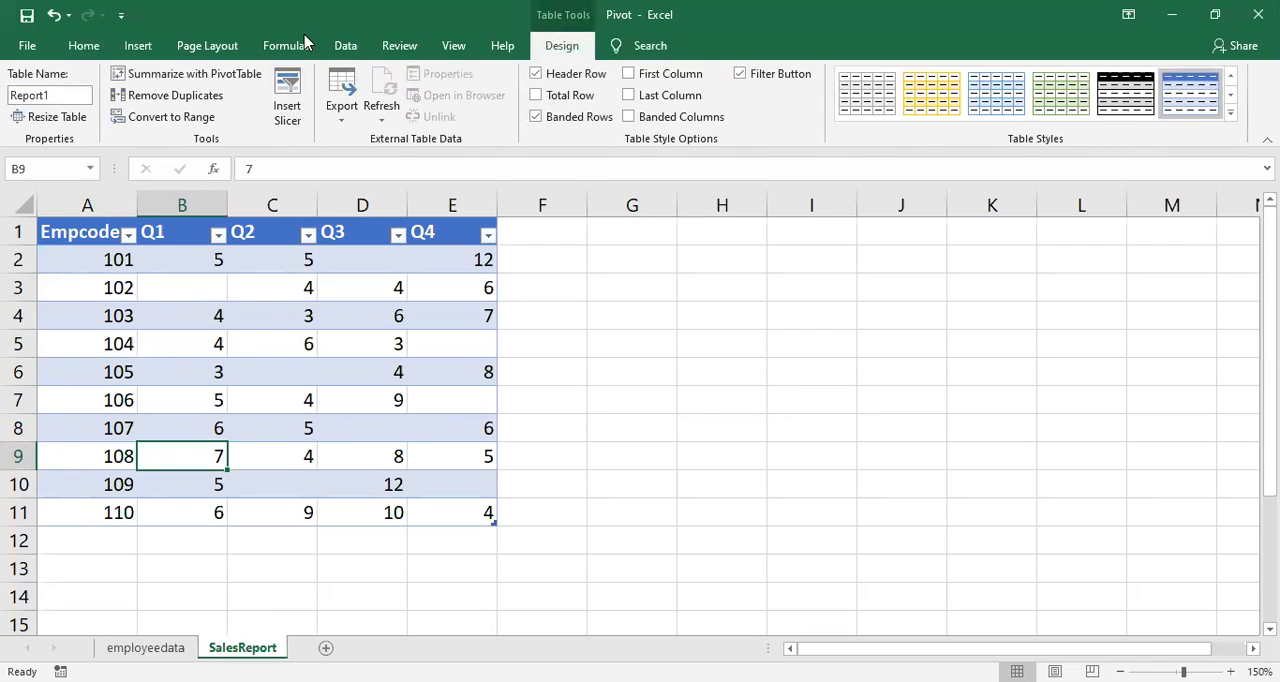
click(274, 340)
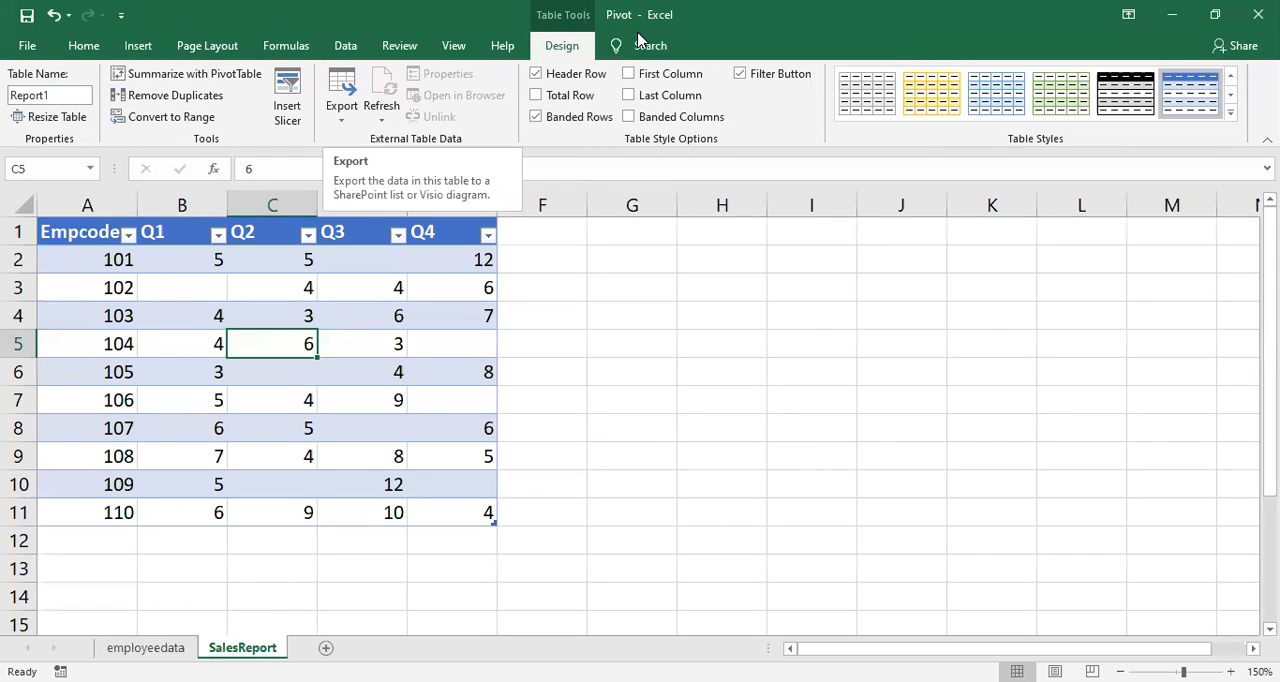
click(324, 394)
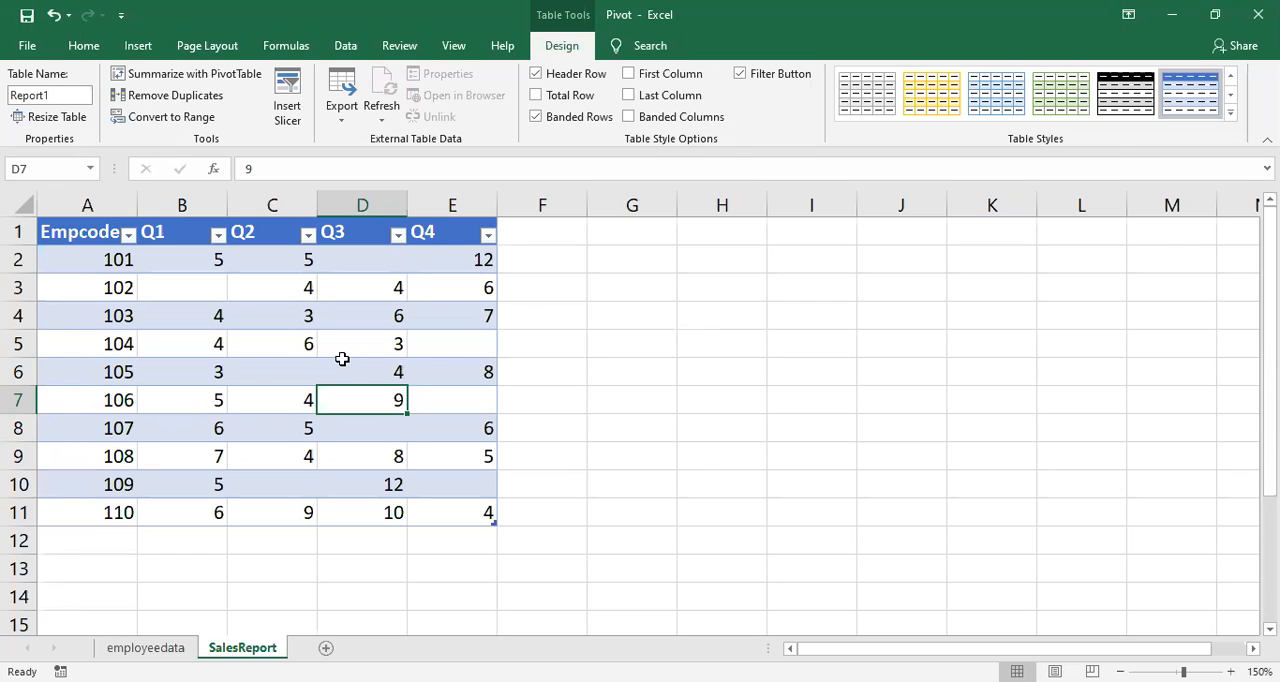
click(256, 371)
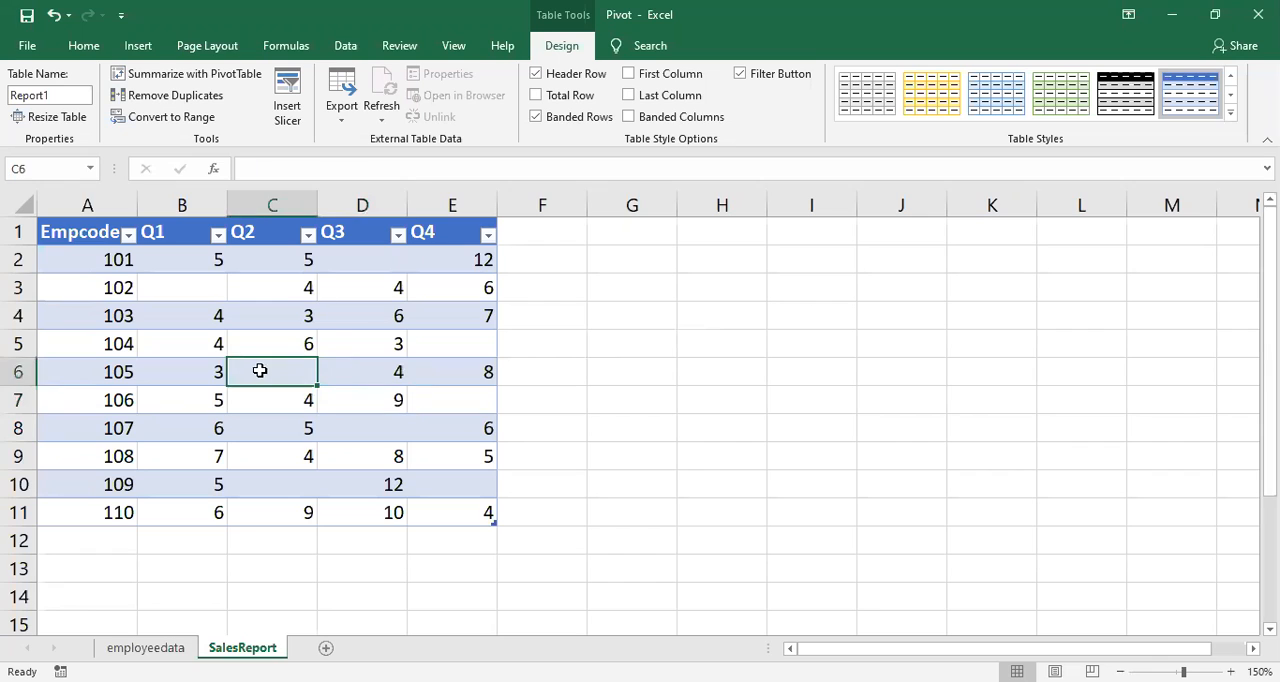
Step: From the employeedata sheet, delete the existing relationship between data2 and data1 on Empcode
click(174, 648)
click(168, 372)
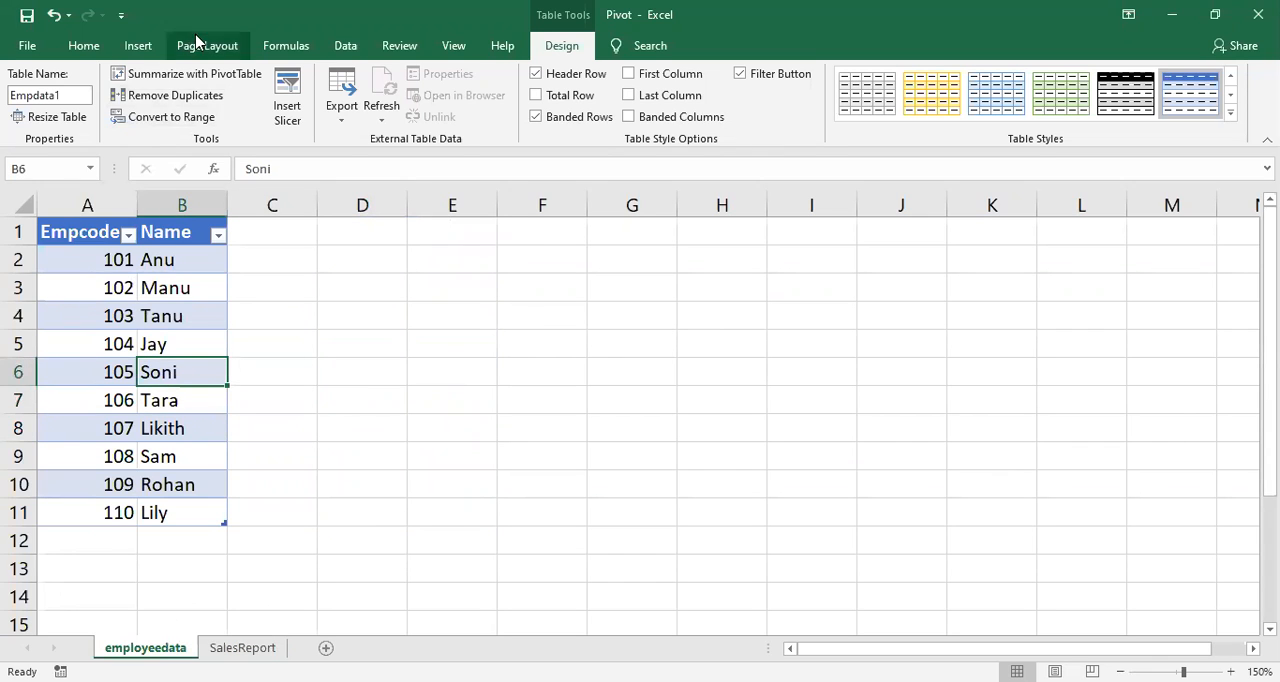
click(345, 46)
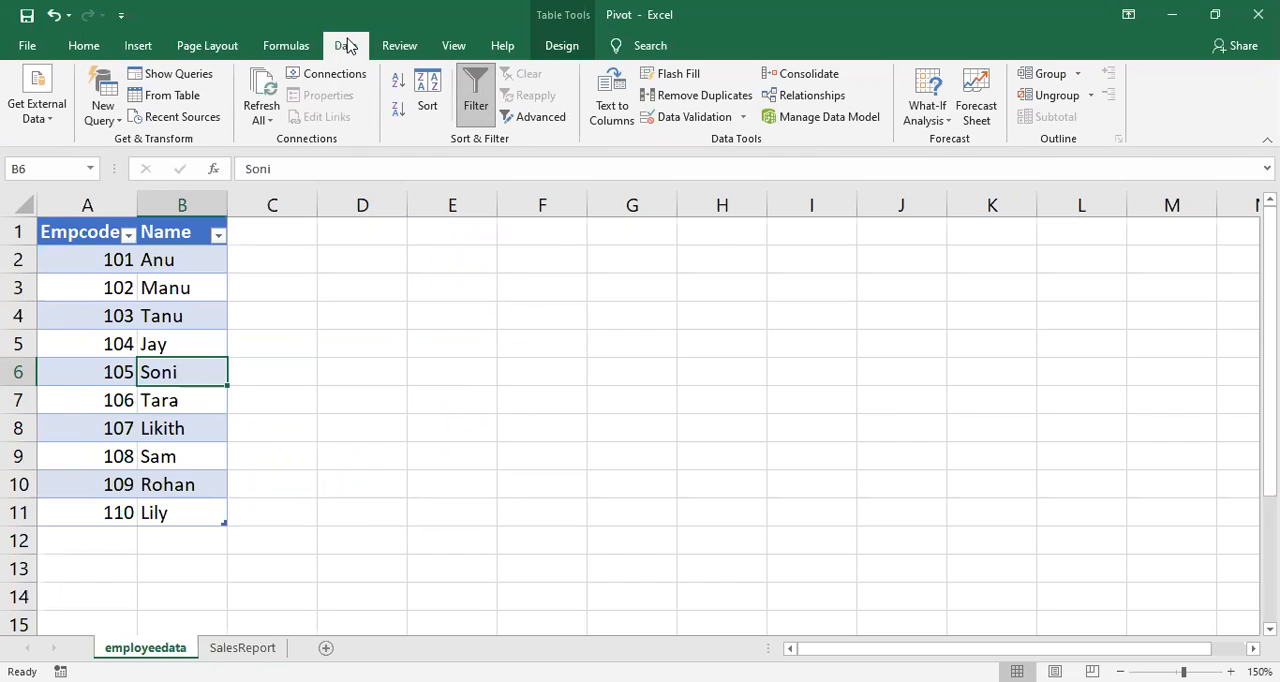
click(807, 103)
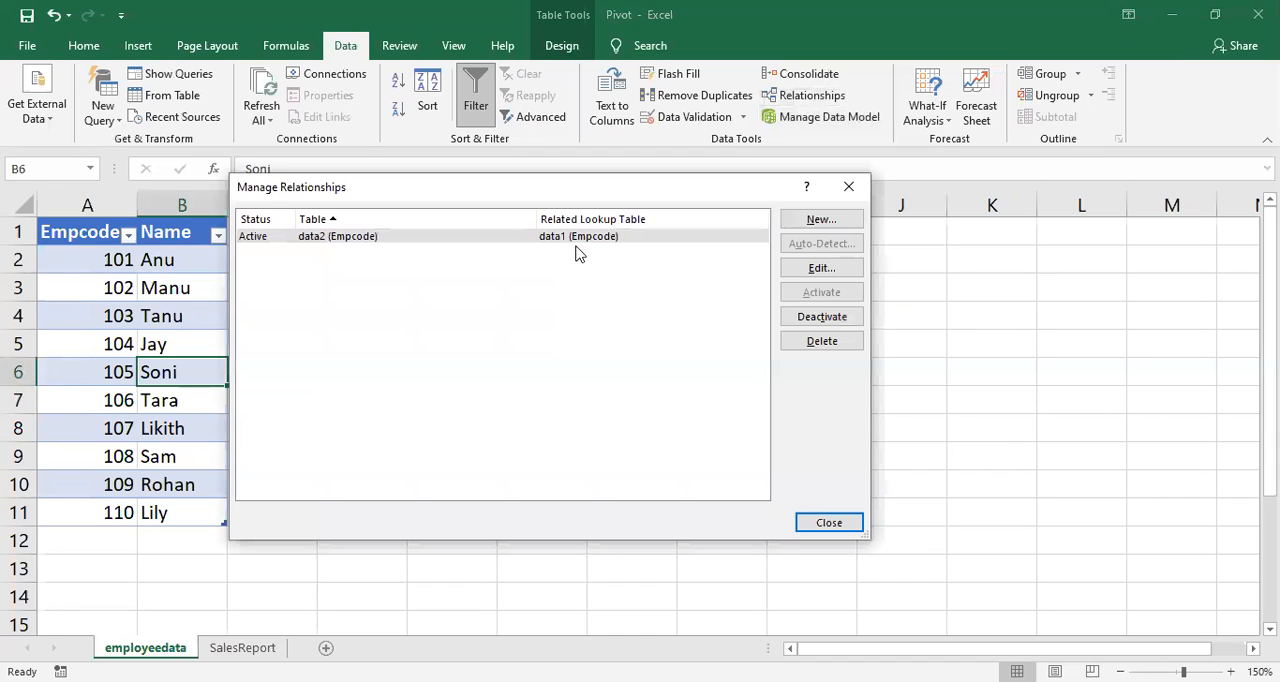
click(547, 239)
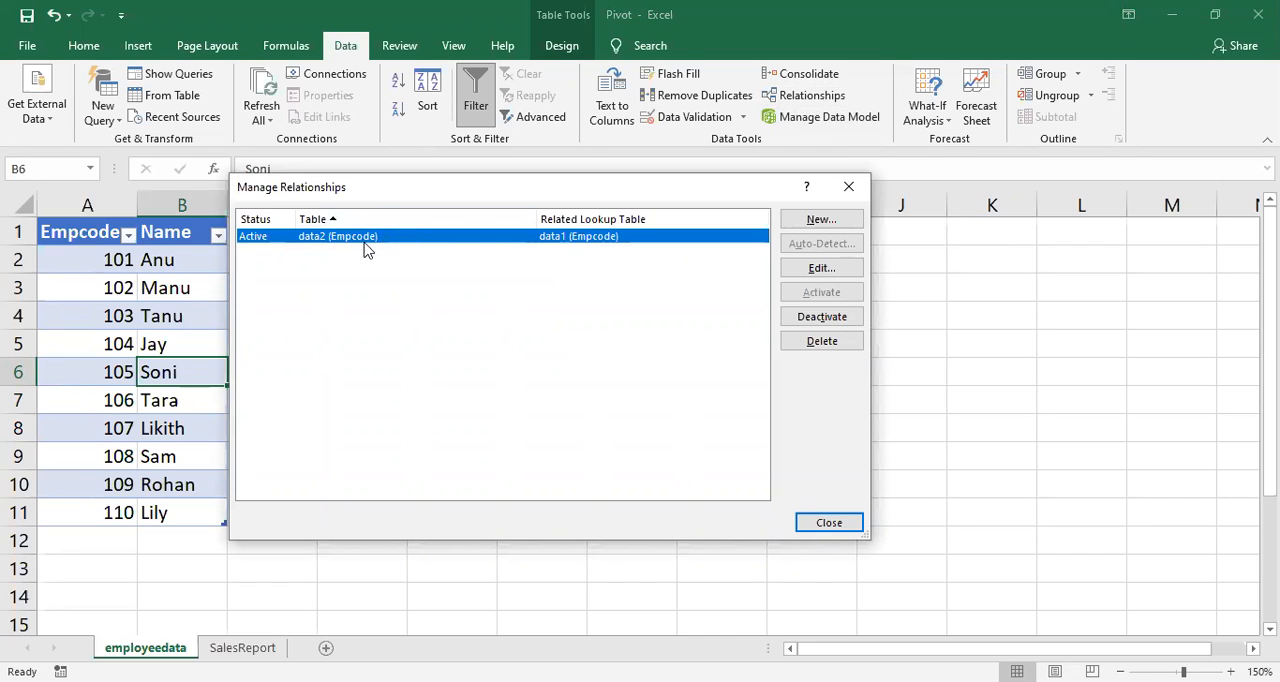
click(822, 342)
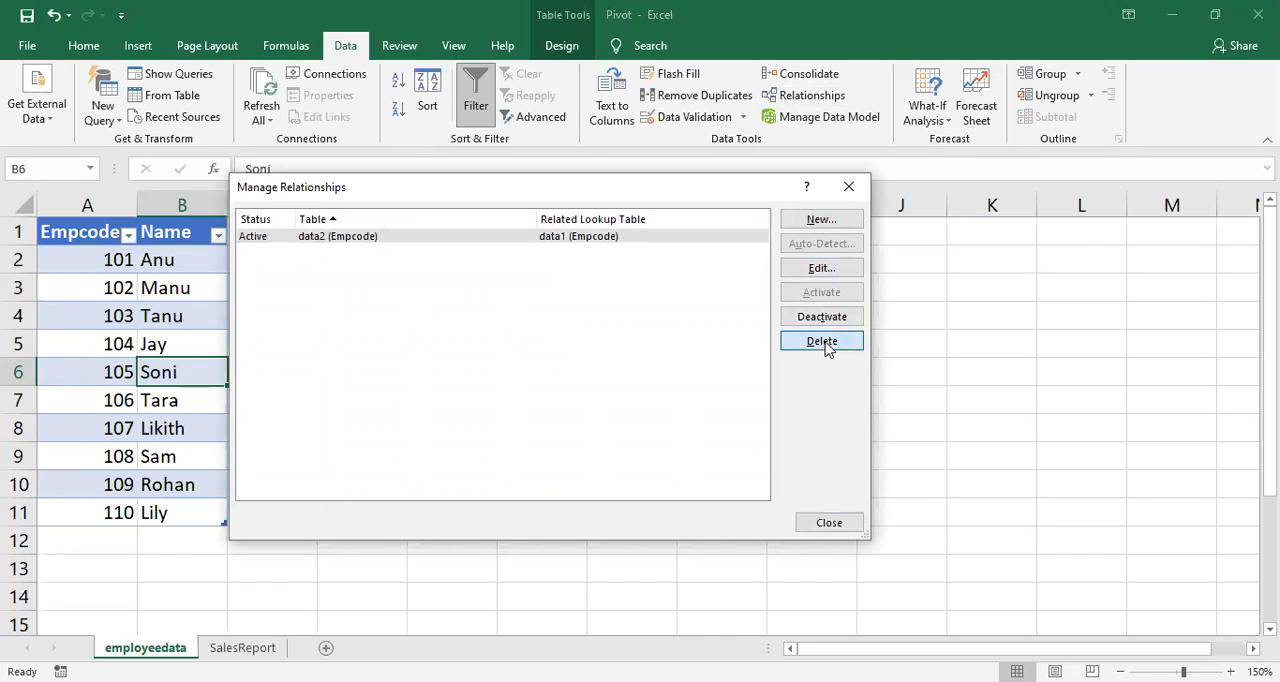
key(Return)
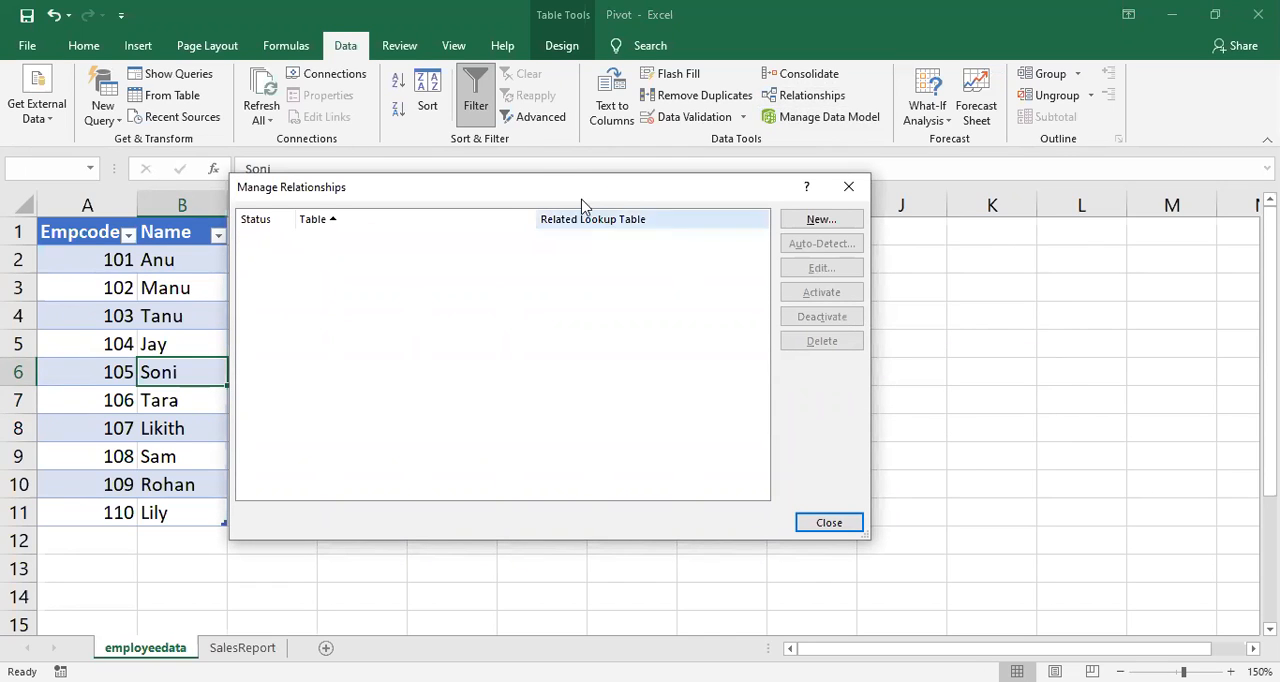
Step: Start a new relationship with worksheet table Report1 as the table and worksheet table Empdata1 as the related table
drag(551, 191, 575, 160)
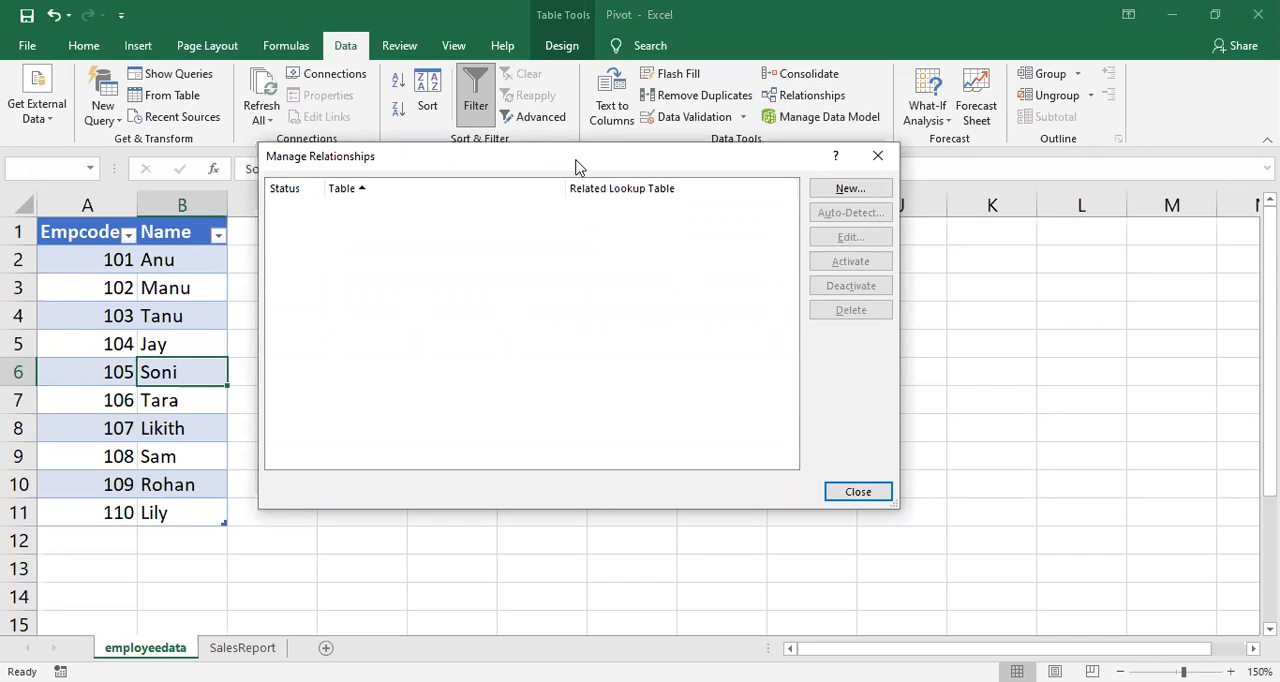
click(836, 196)
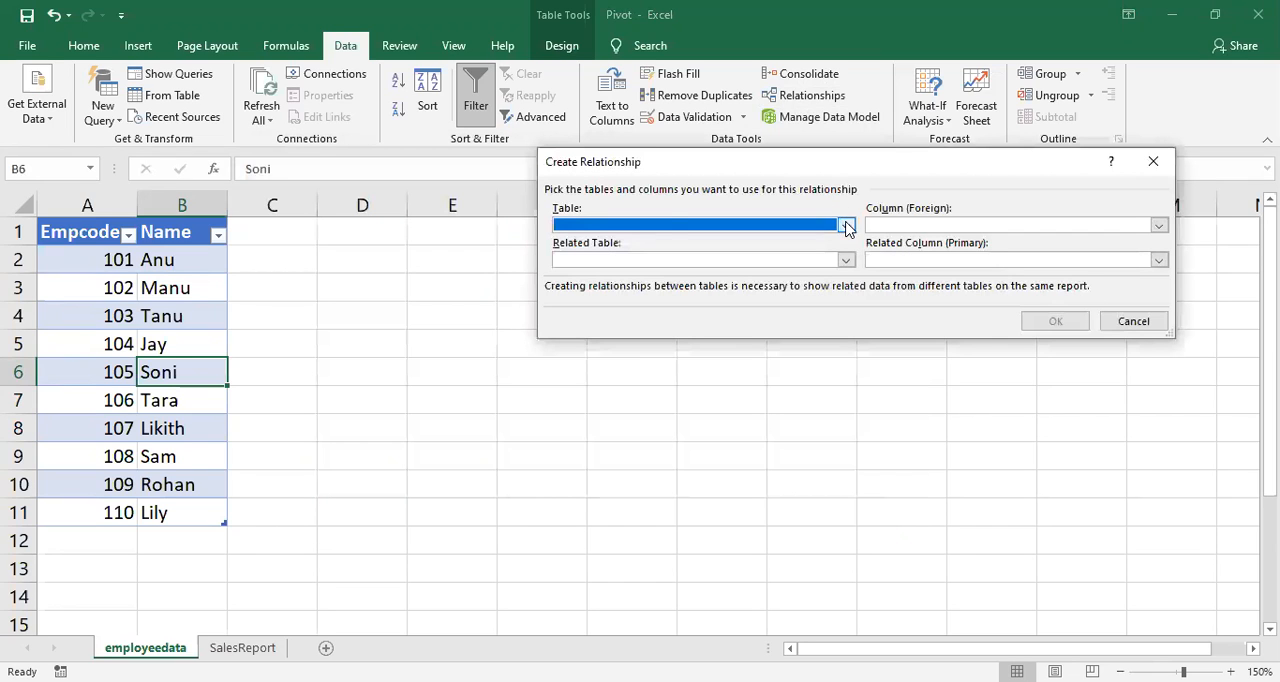
click(845, 226)
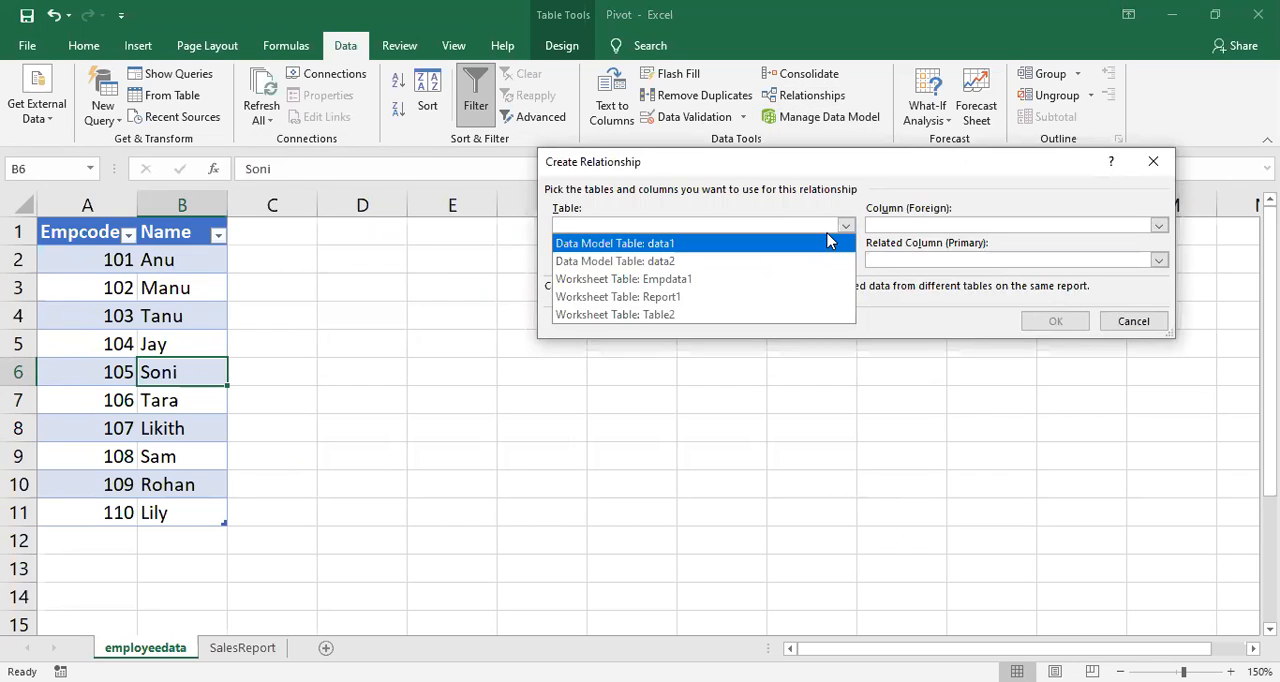
click(601, 148)
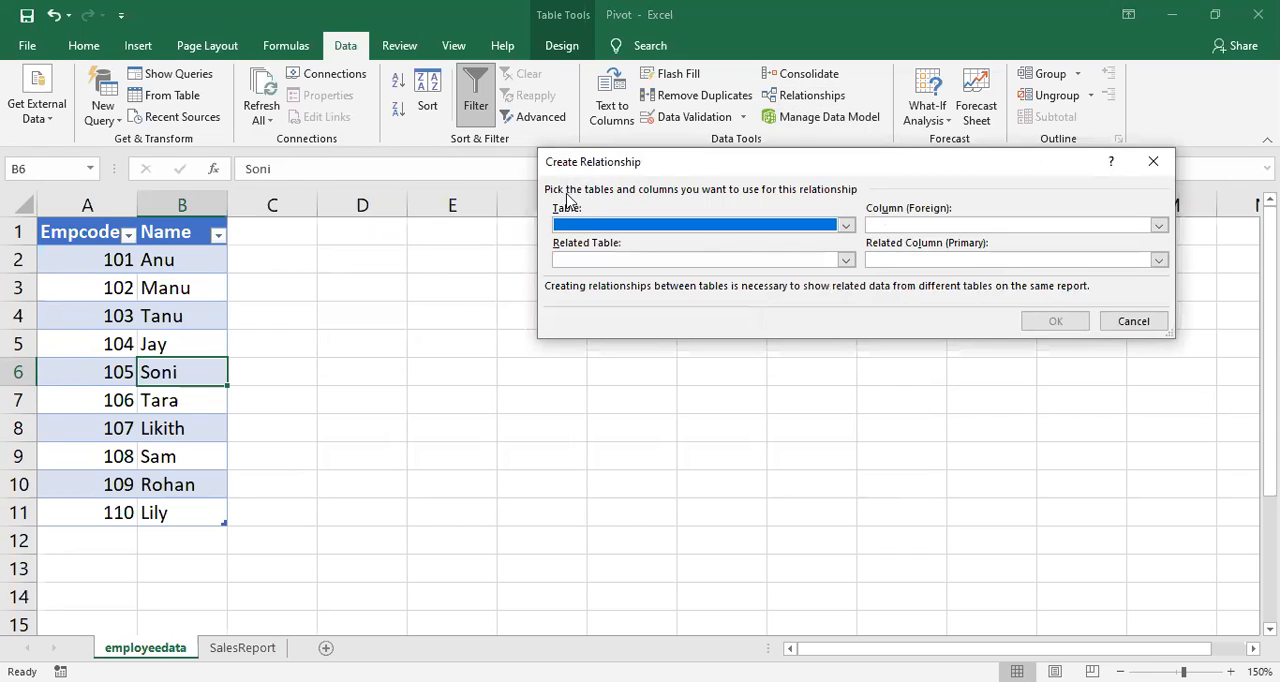
click(845, 229)
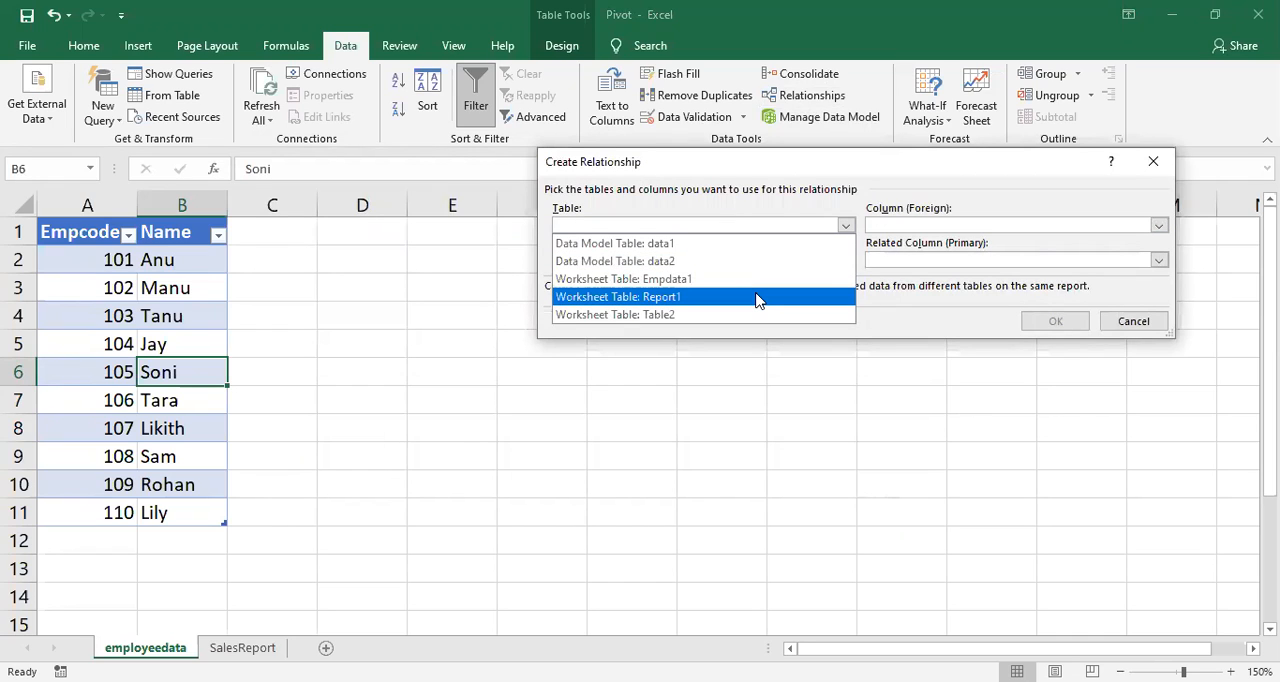
click(757, 297)
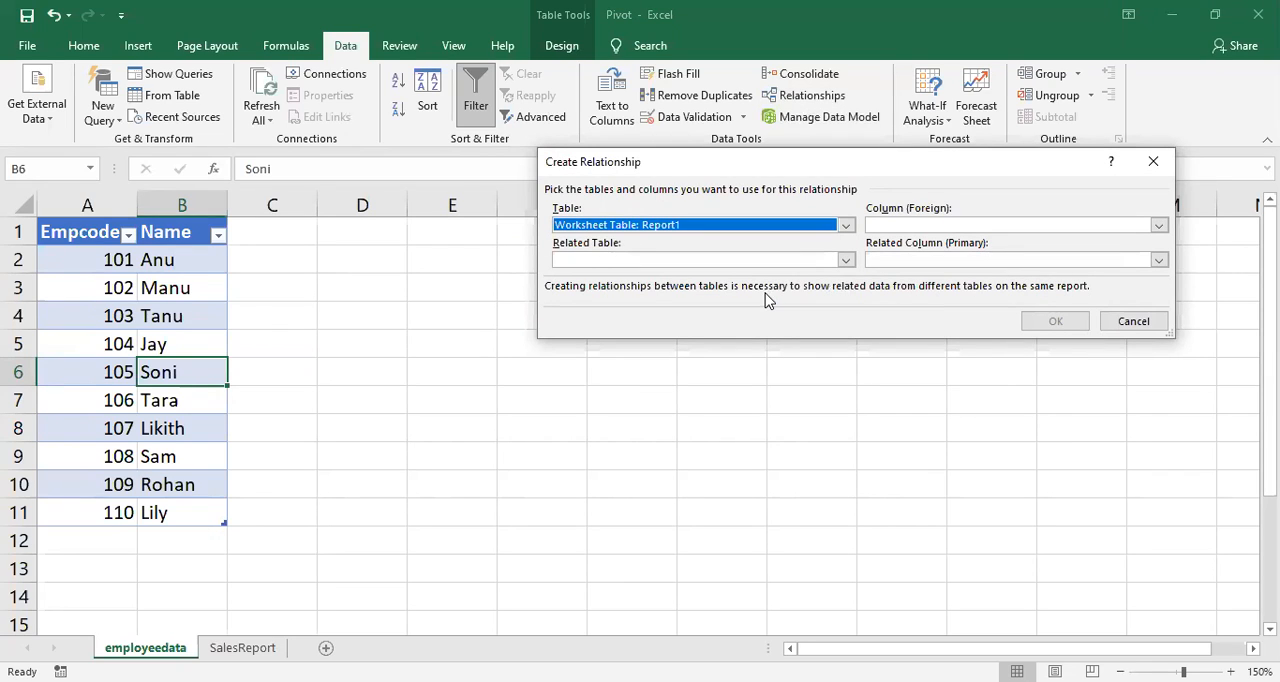
click(846, 260)
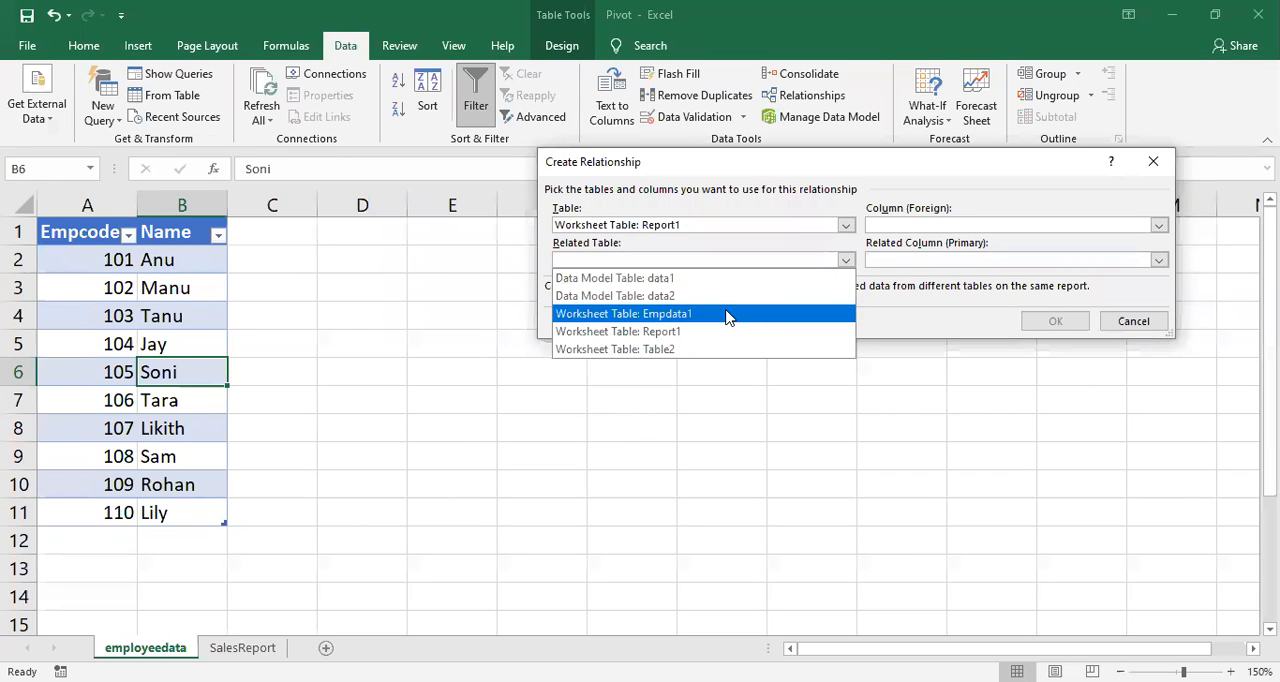
click(733, 314)
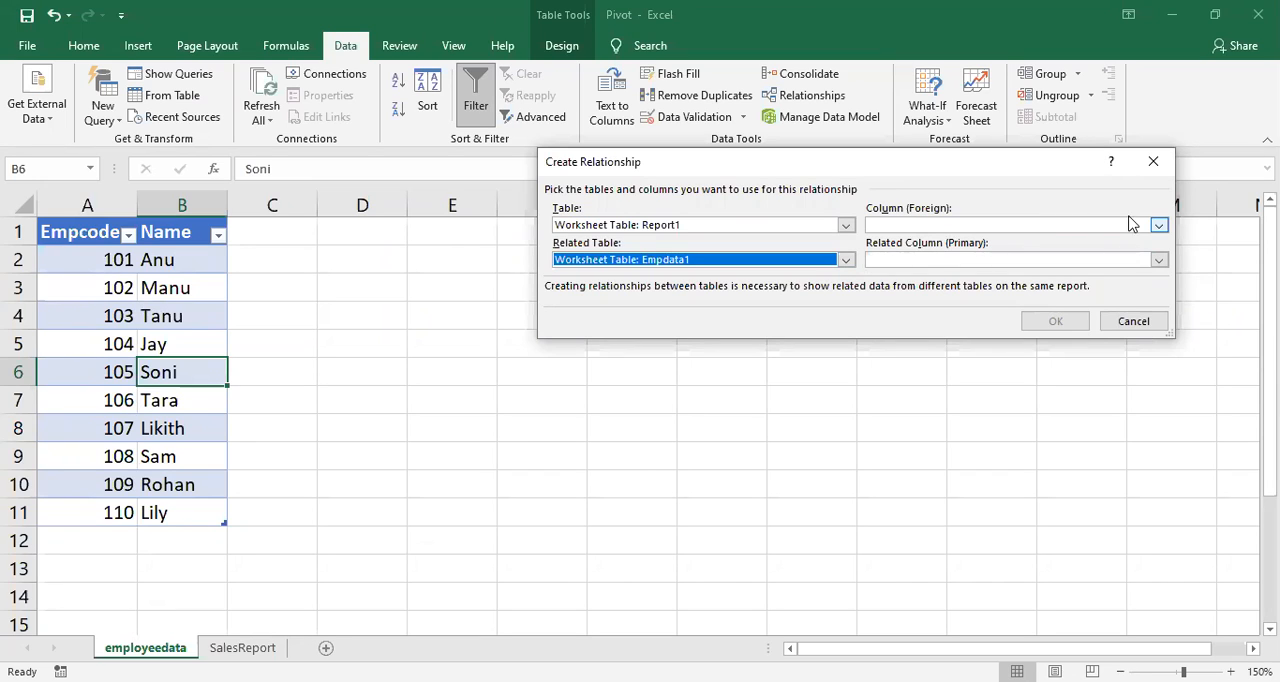
Step: Choose Empcode as both the foreign column and the related primary column of the new relationship
click(1158, 228)
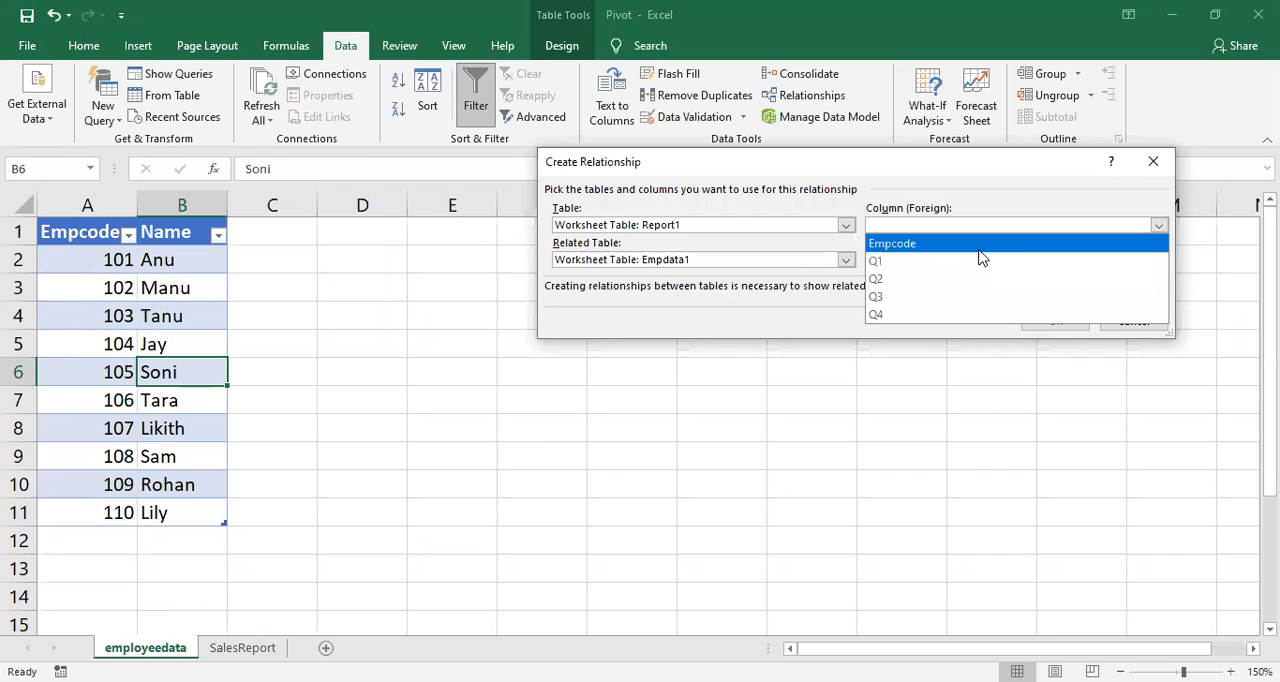
click(906, 248)
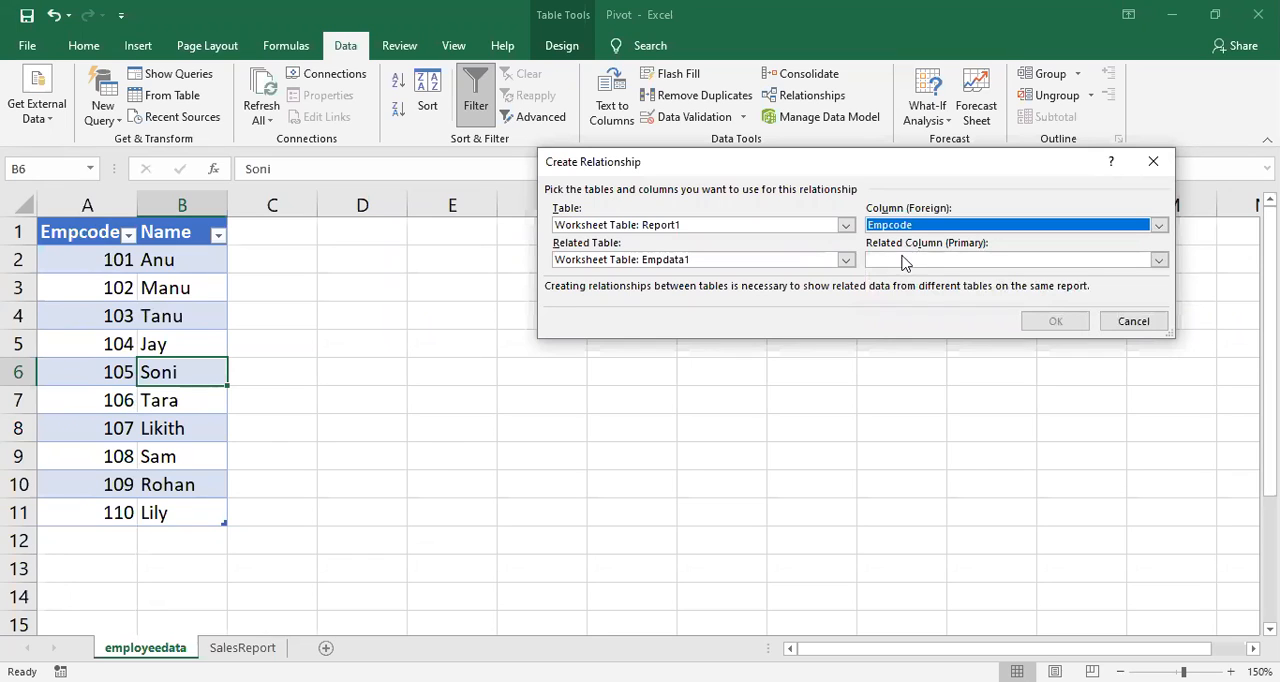
click(892, 263)
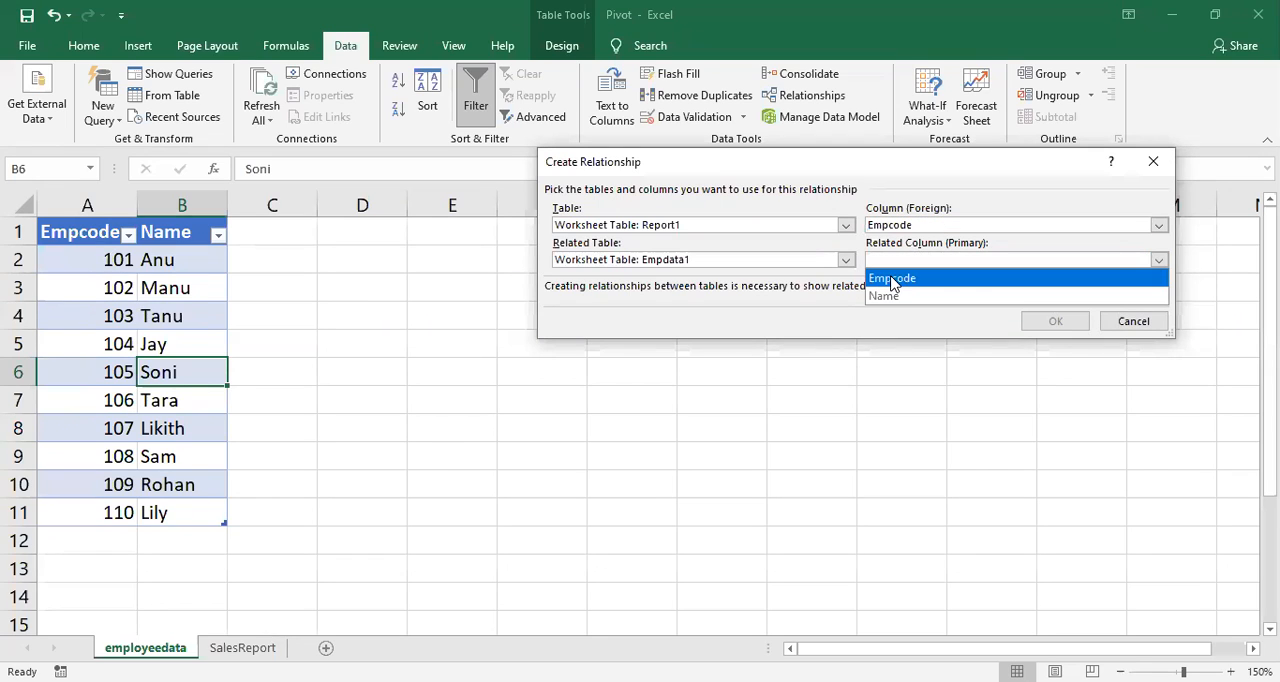
click(893, 279)
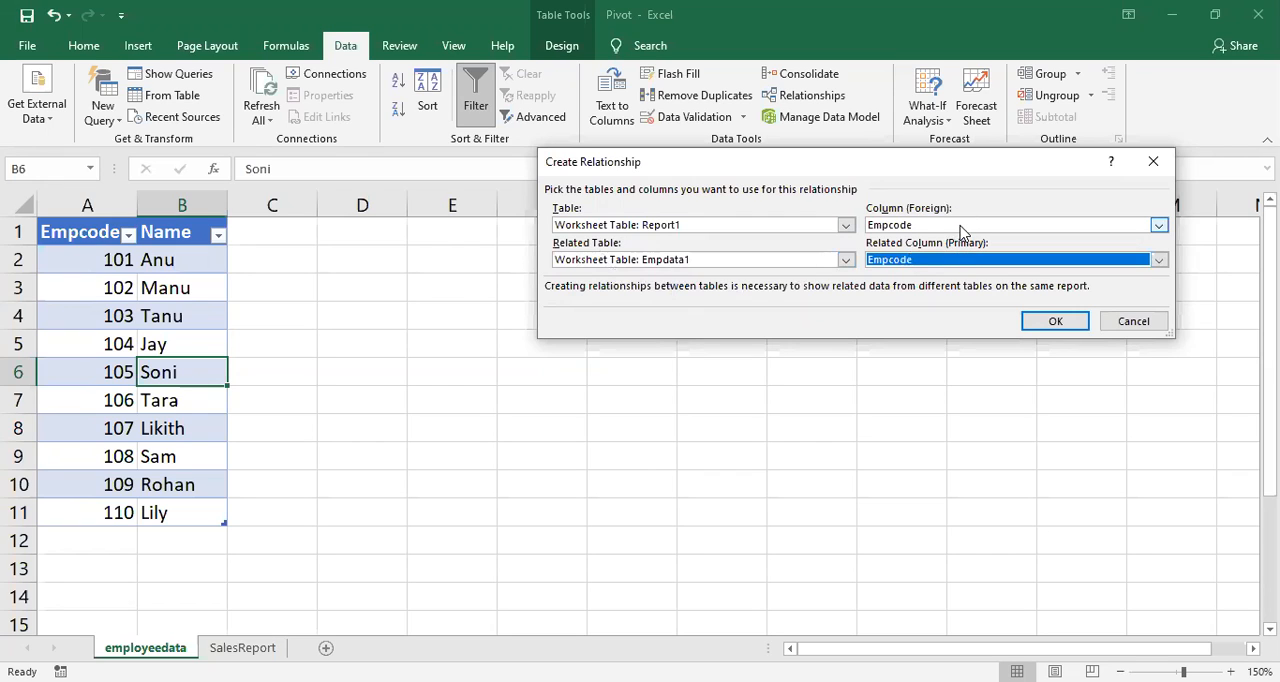
Step: Create the configured Empcode relationship between Report1 and Empdata1 and close the relationship list
click(1036, 329)
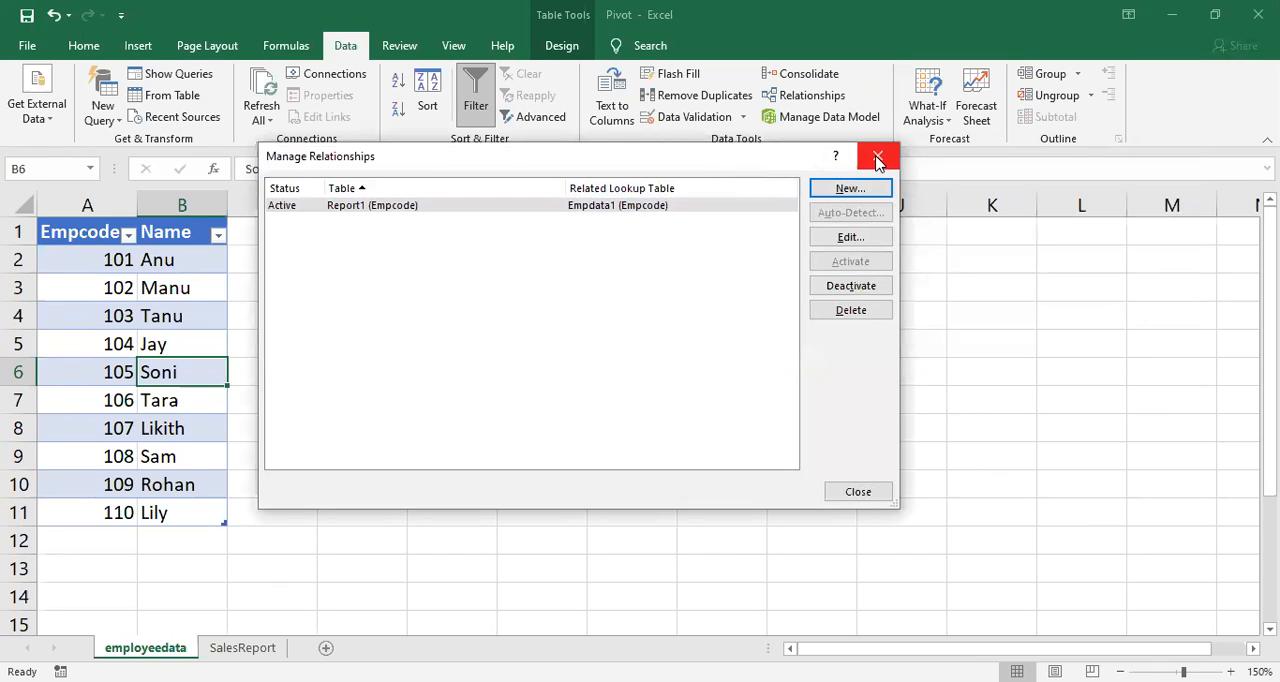
click(877, 160)
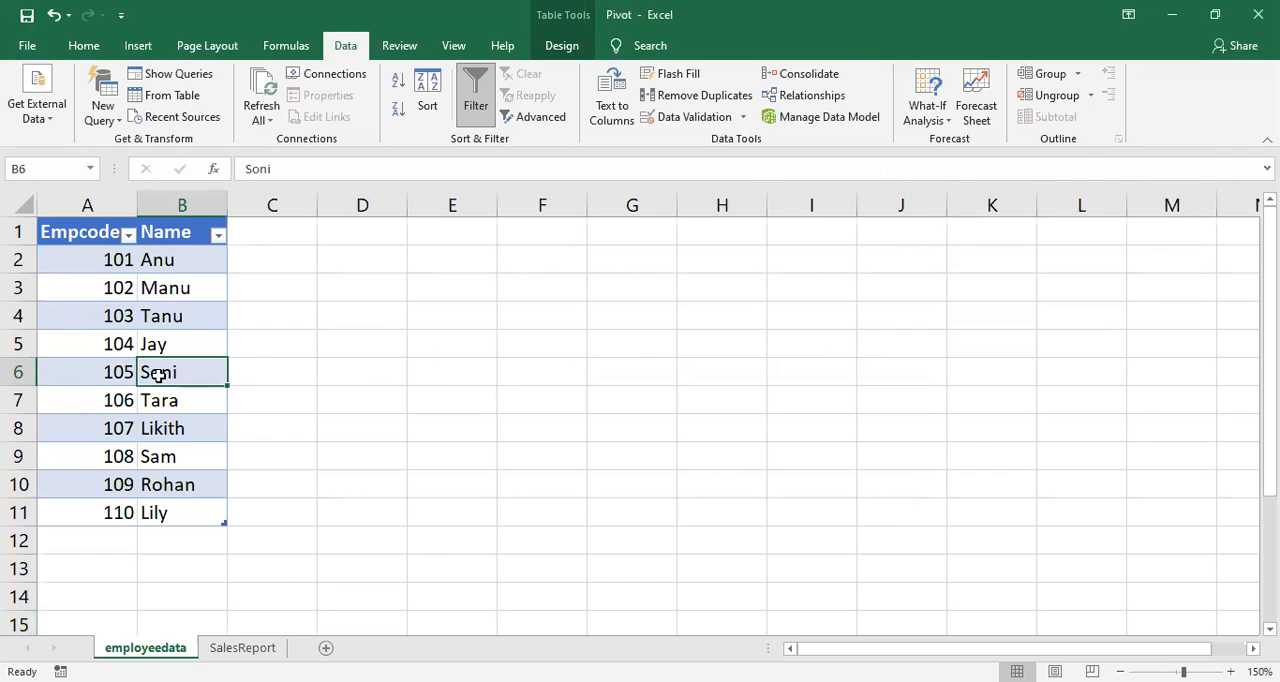
Step: Insert a PivotTable from Empdata1 on the employeedata sheet into a new worksheet, adding the data to the Data Model
click(242, 648)
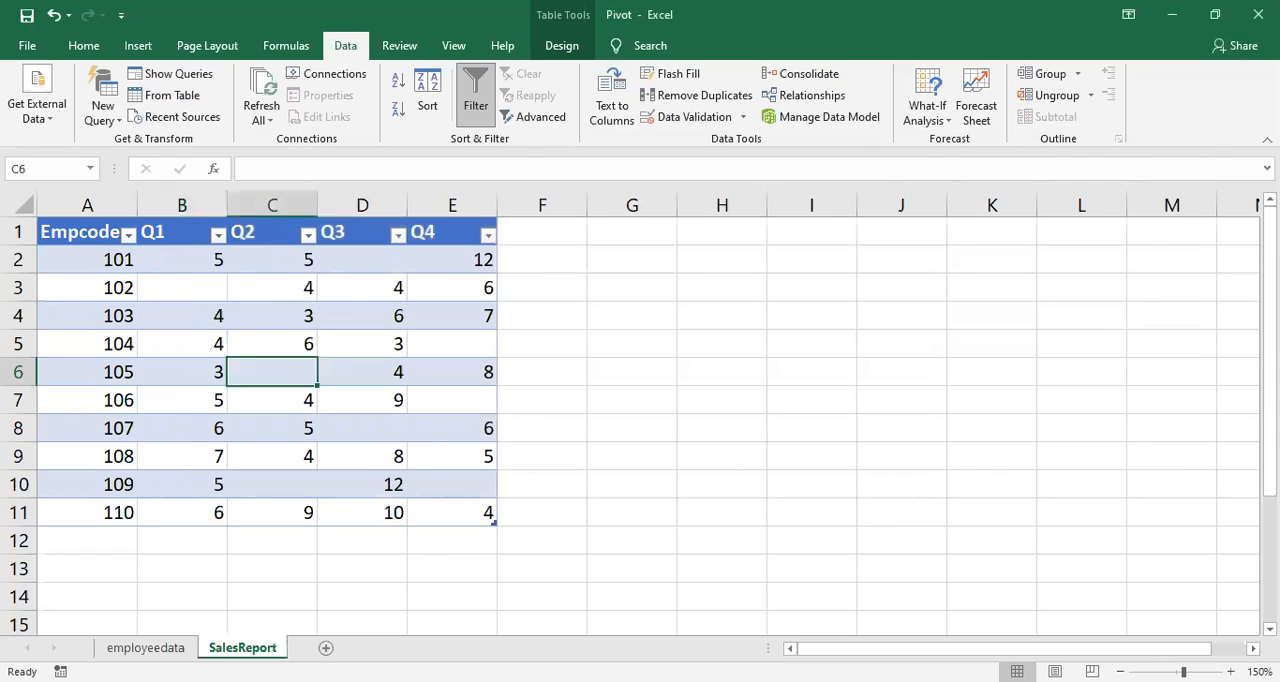
click(178, 456)
click(175, 648)
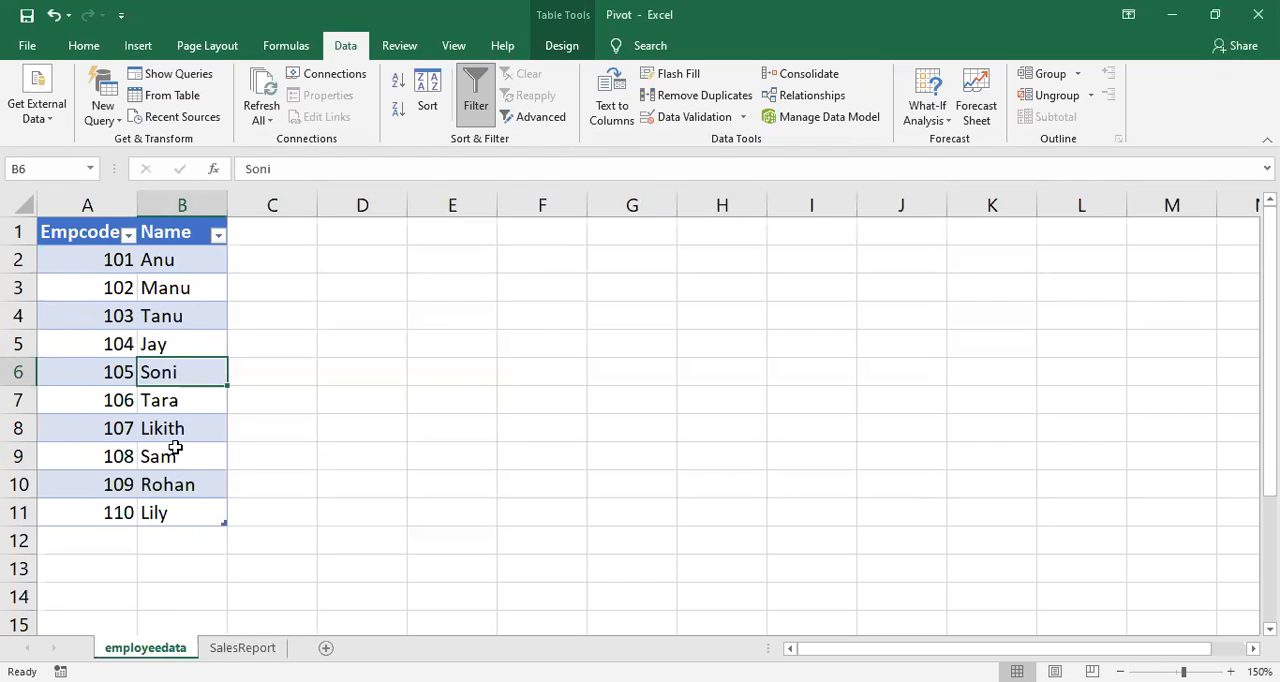
click(175, 452)
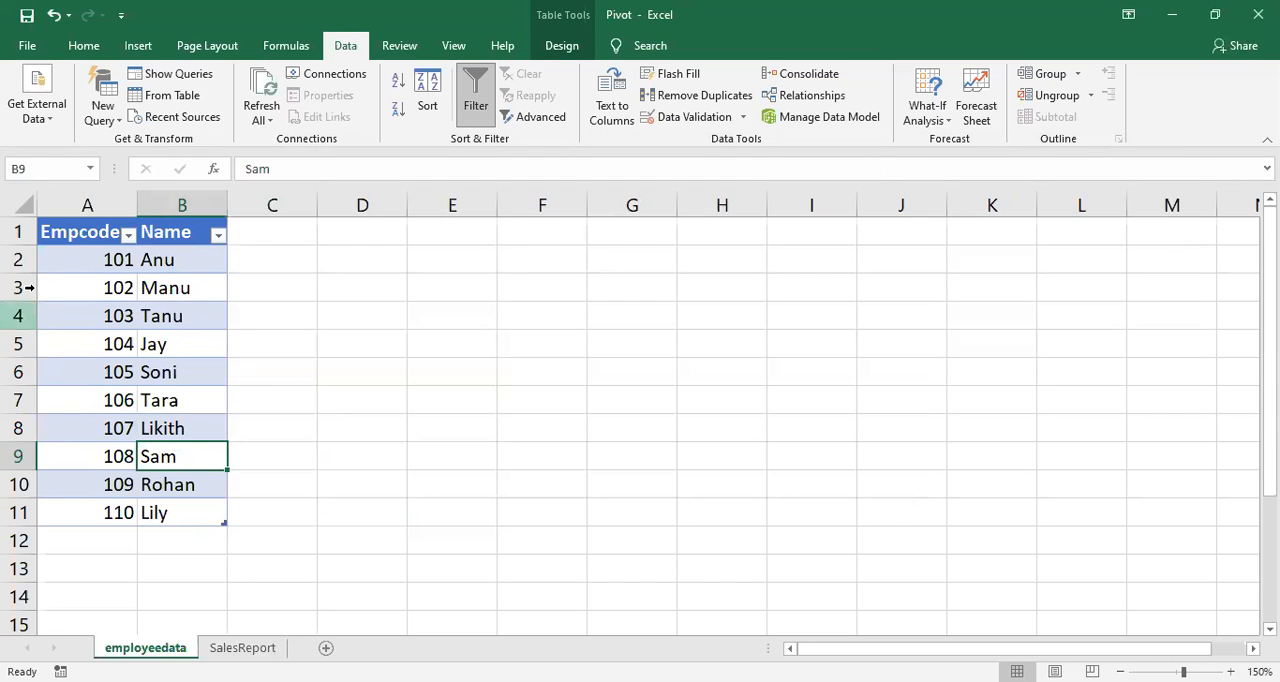
click(142, 45)
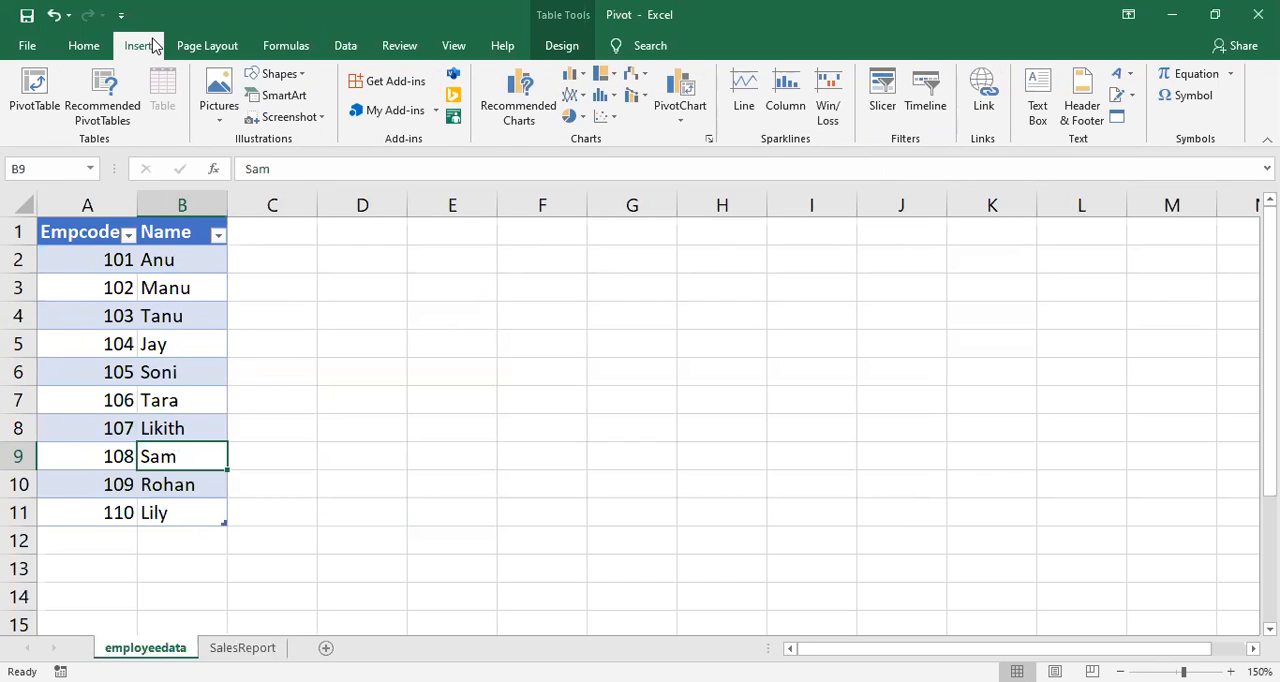
click(36, 88)
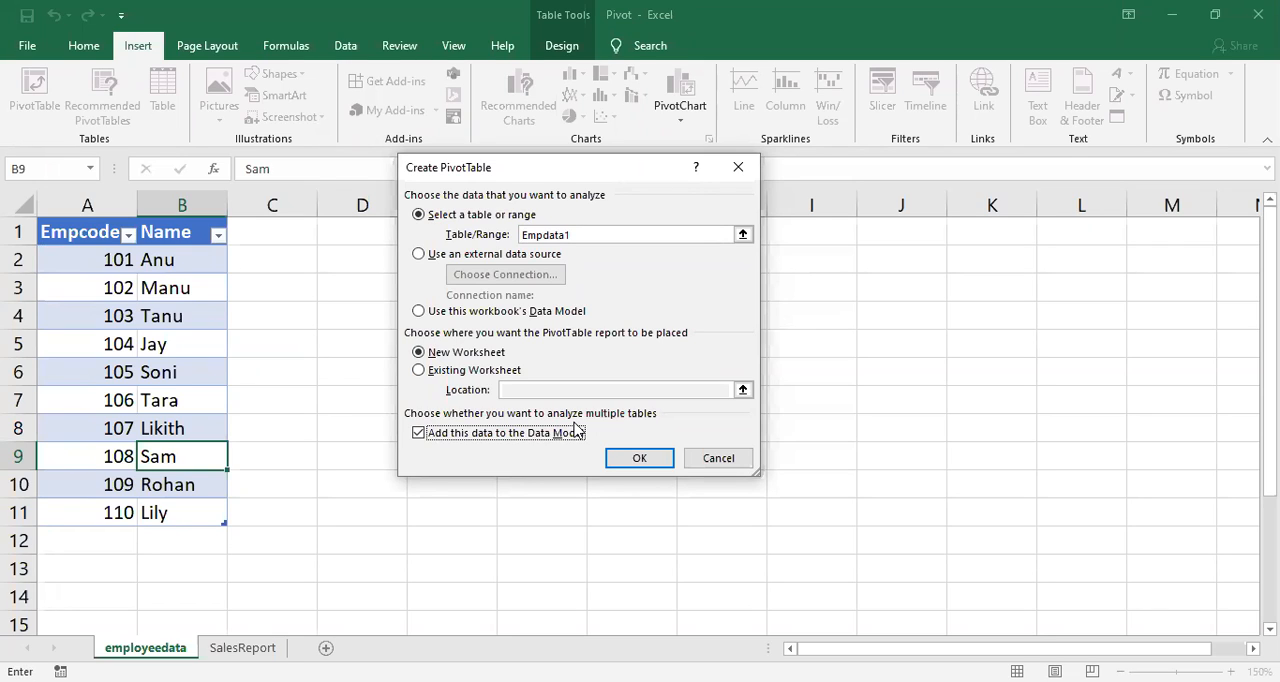
click(645, 458)
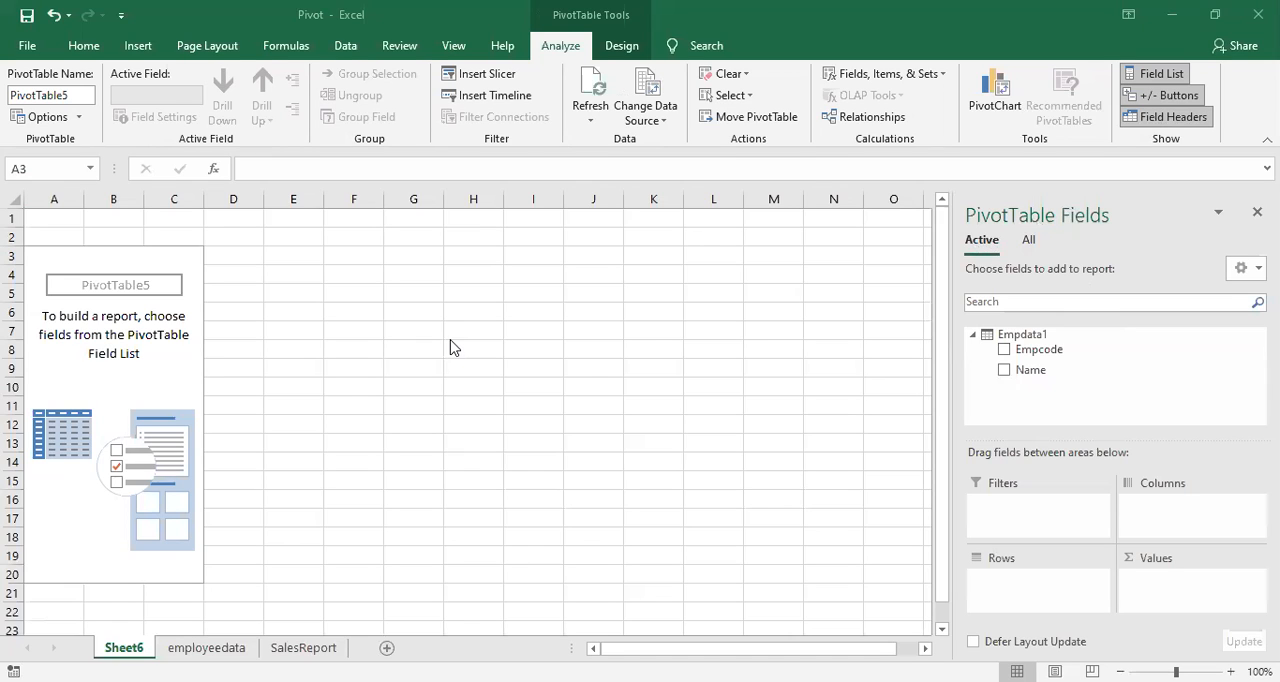
Step: List all tables of the data model and add Empcode from Empdata1 to the PivotTable rows
click(1029, 244)
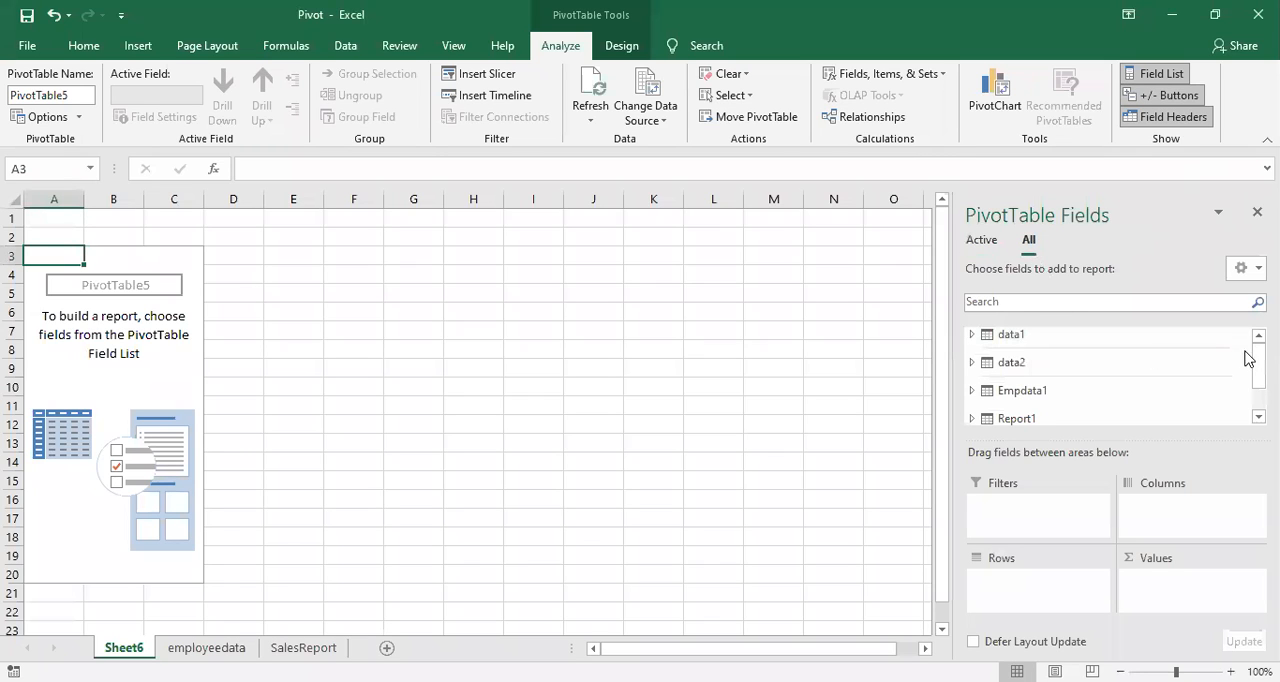
scroll(1258, 365, down, 2)
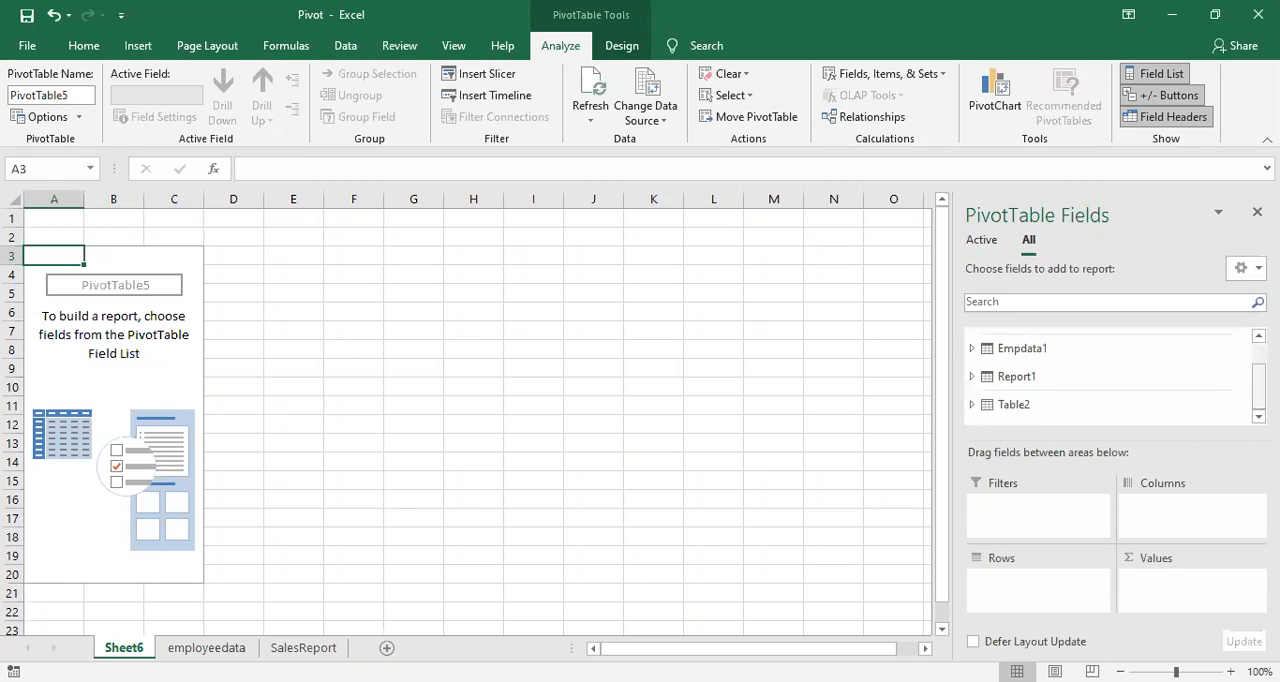
click(984, 350)
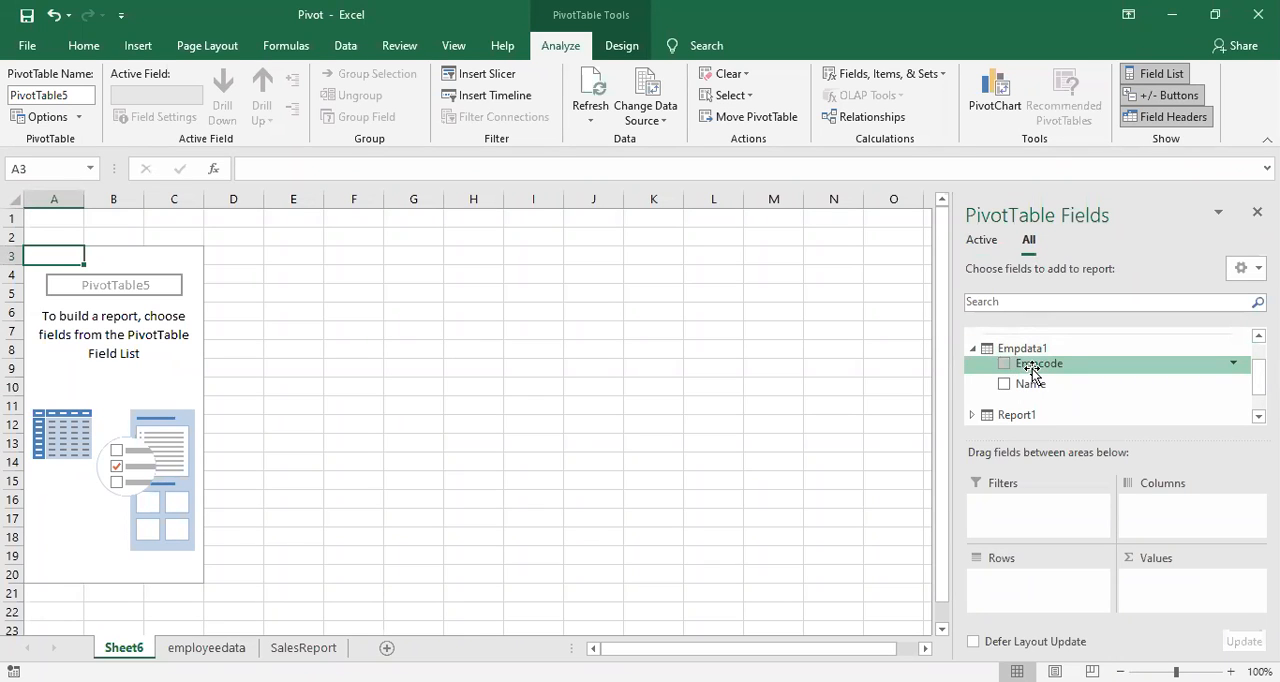
drag(1032, 369, 1020, 580)
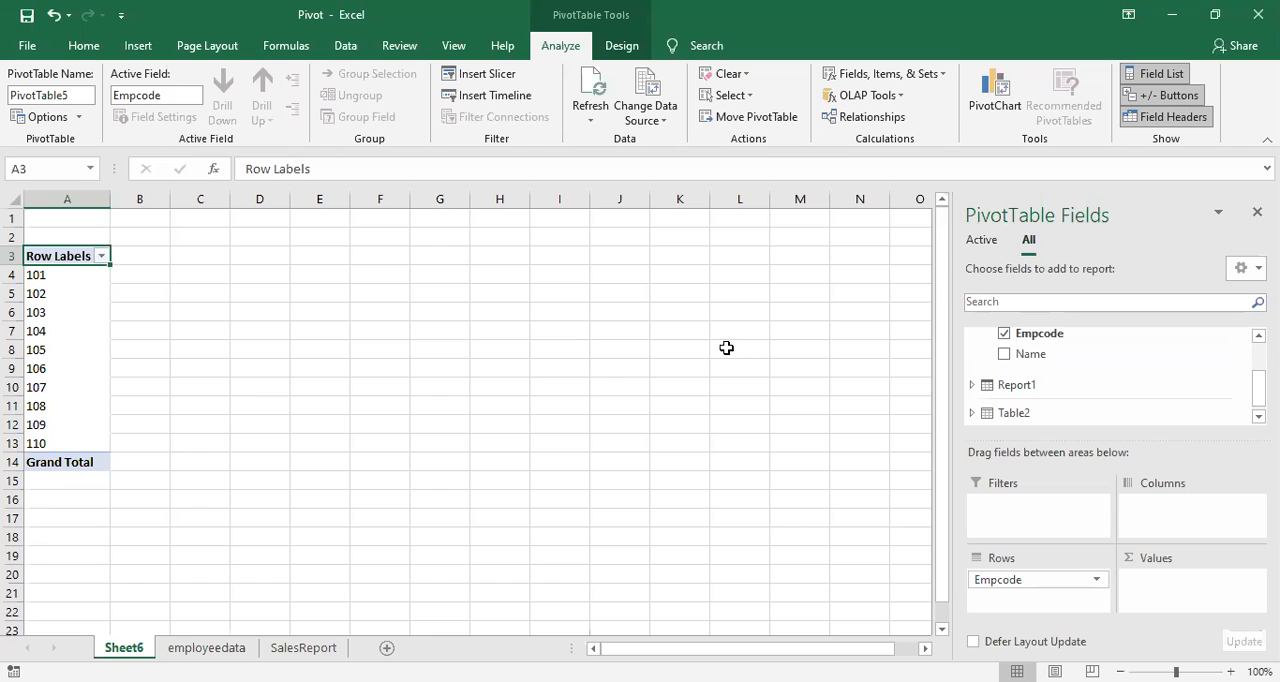
Step: Add the Q3 field from the Report1 table to the PivotTable values
click(972, 386)
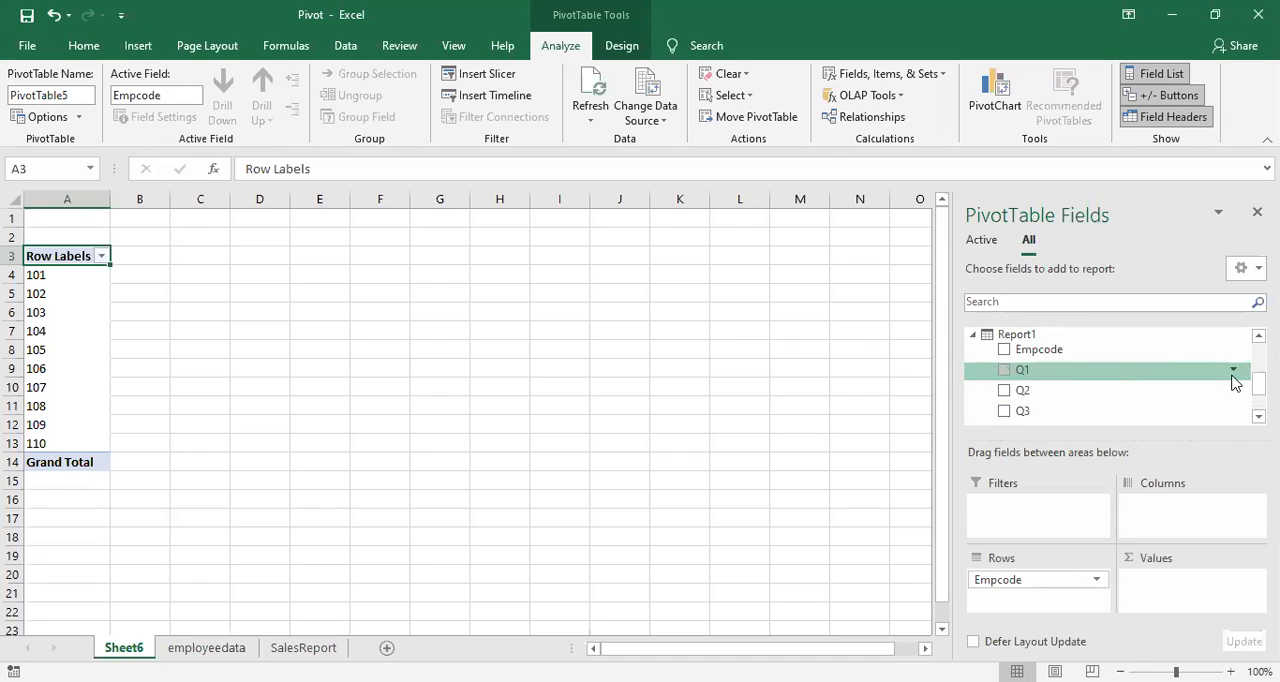
click(1259, 417)
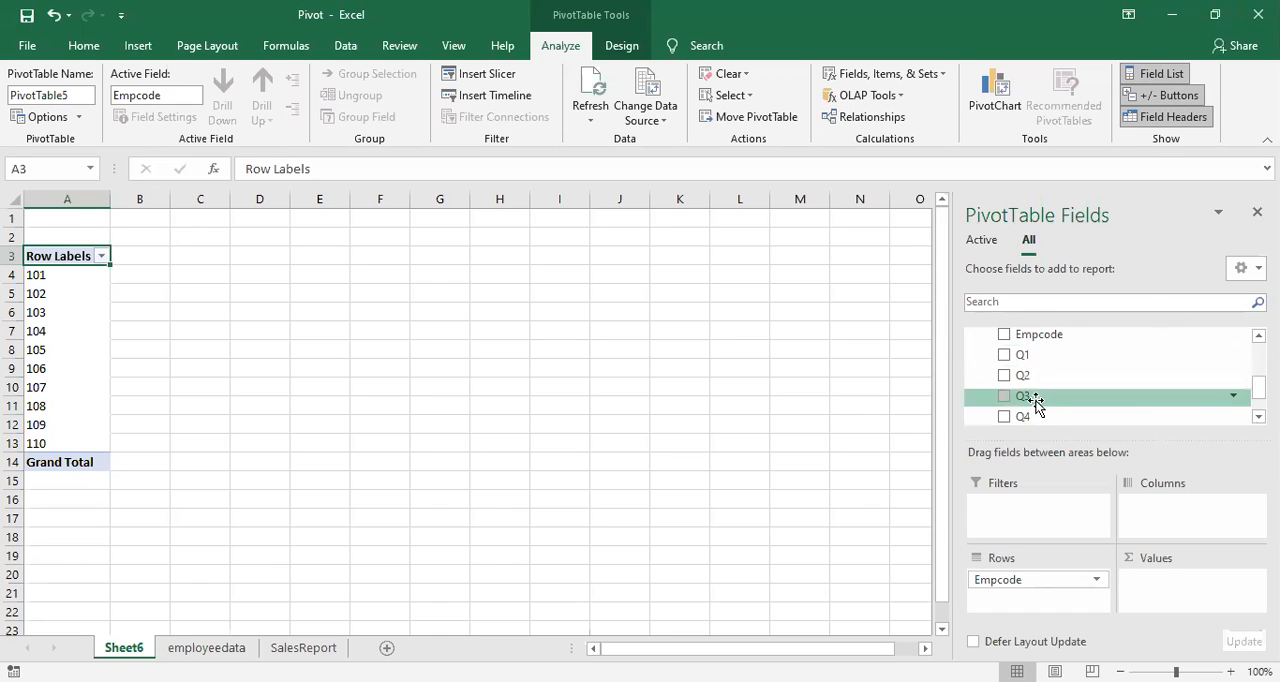
drag(1035, 400, 1164, 581)
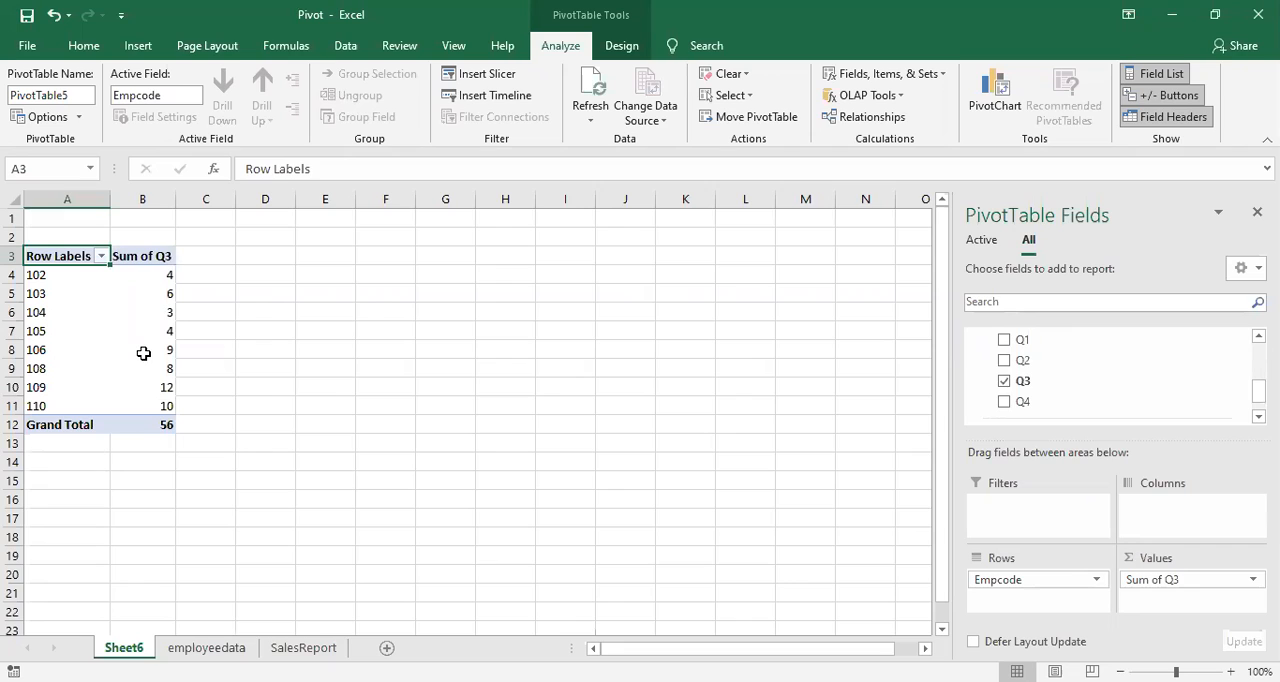
Step: Compare the PivotTable's Q3 sums per Empcode on Sheet6 with the Q3 column on the SalesReport sheet
mouse_move(143, 353)
click(303, 647)
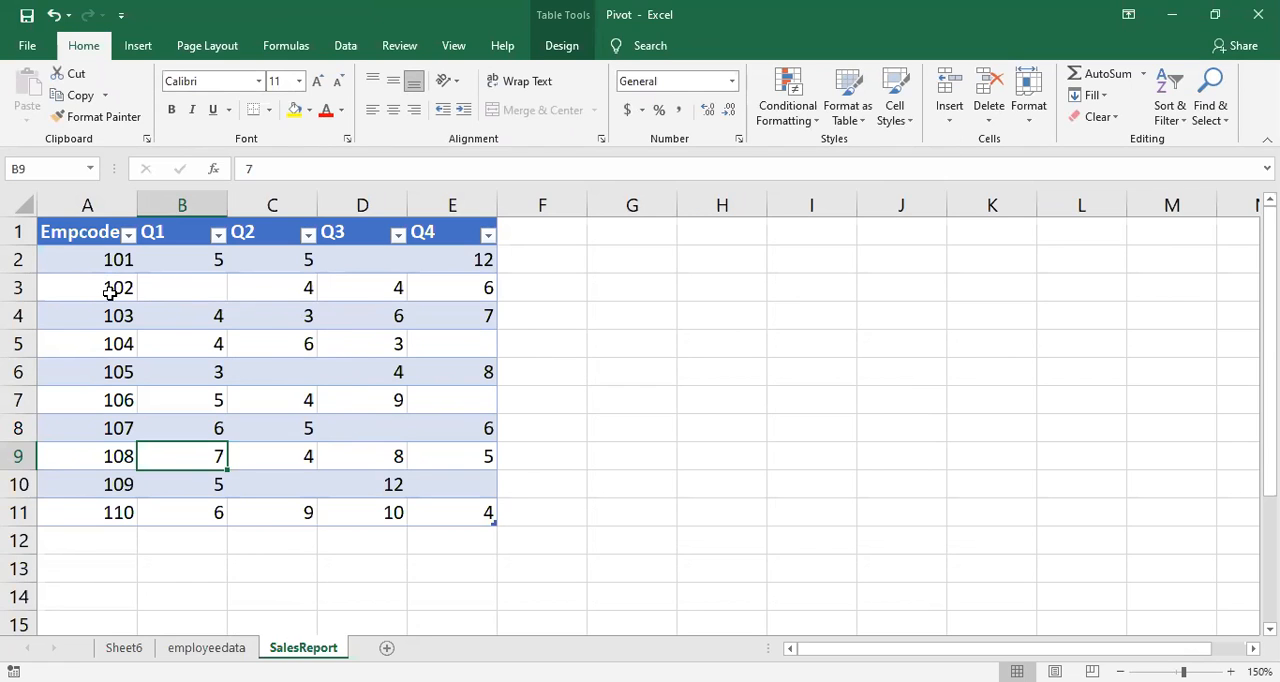
click(123, 648)
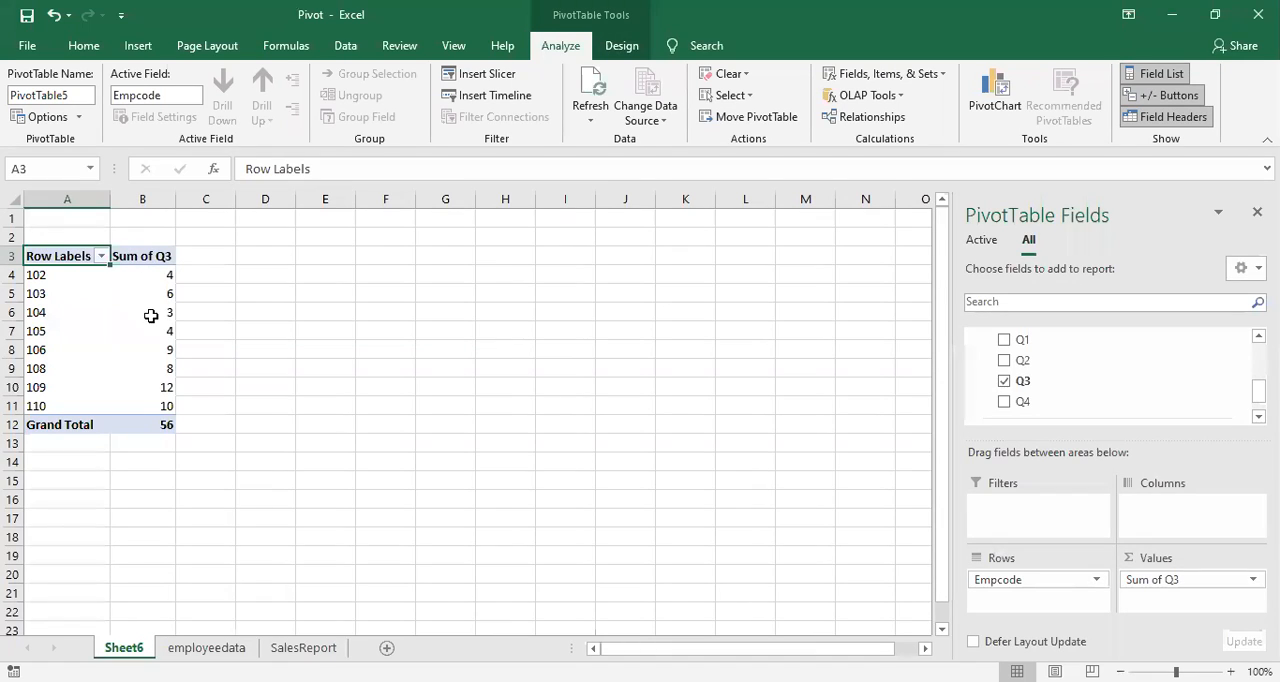
click(106, 331)
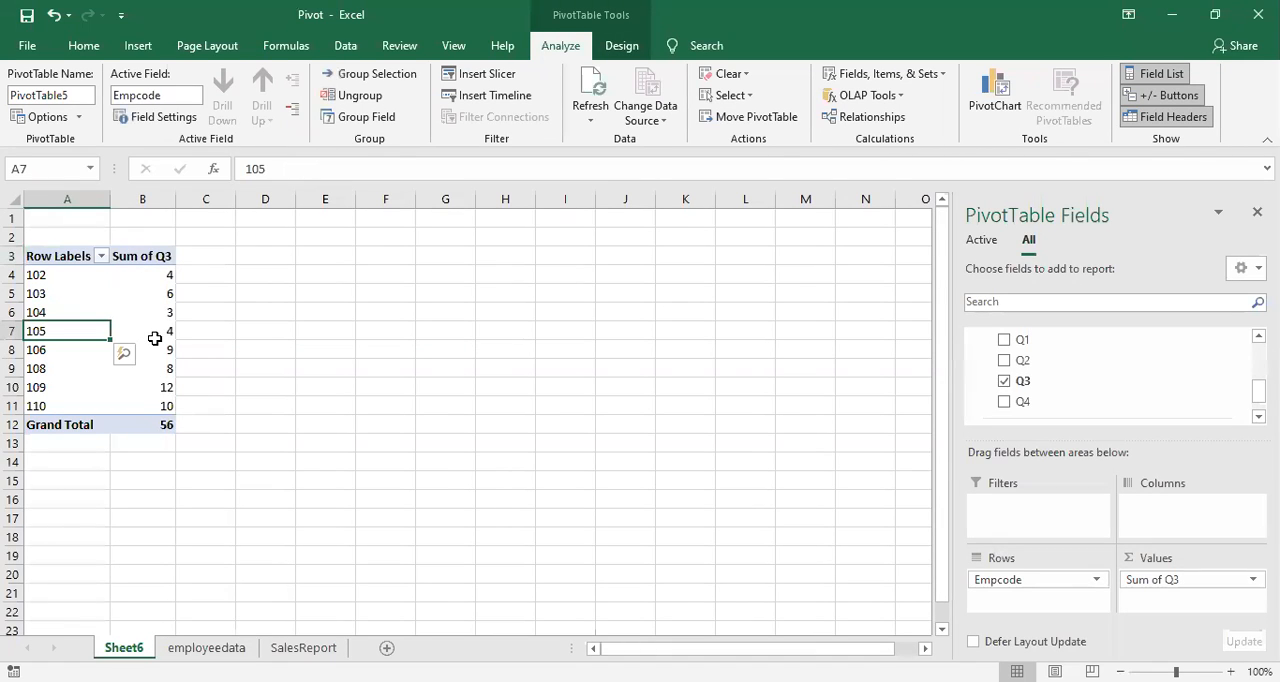
mouse_move(155, 338)
mouse_move(132, 321)
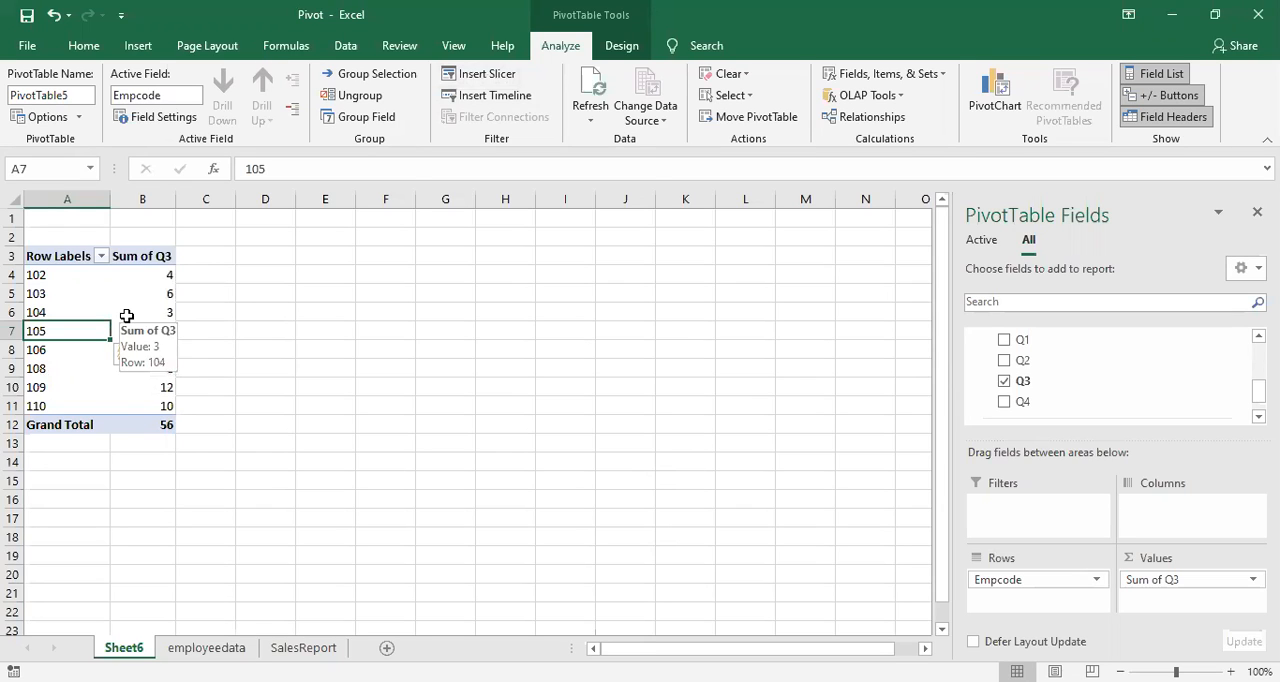
click(127, 316)
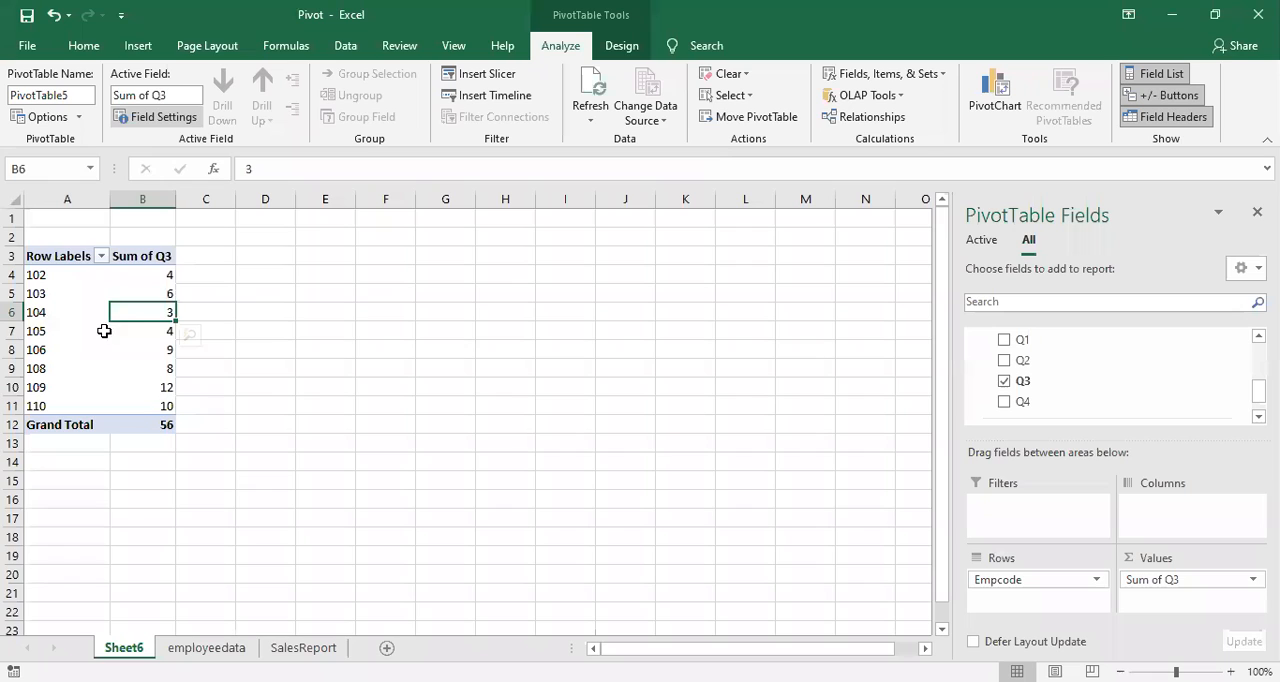
mouse_move(138, 315)
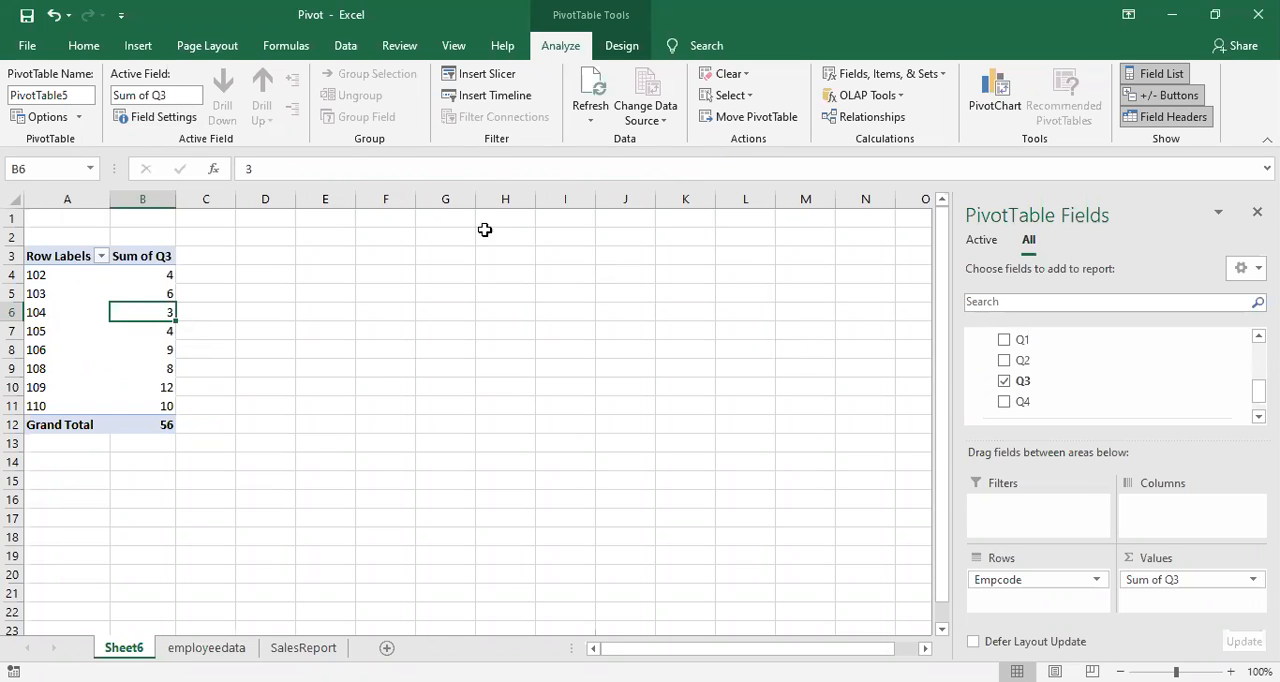
Step: Deactivate the Empcode relationship between Report1 and Empdata1 and return to the PivotTable
click(340, 48)
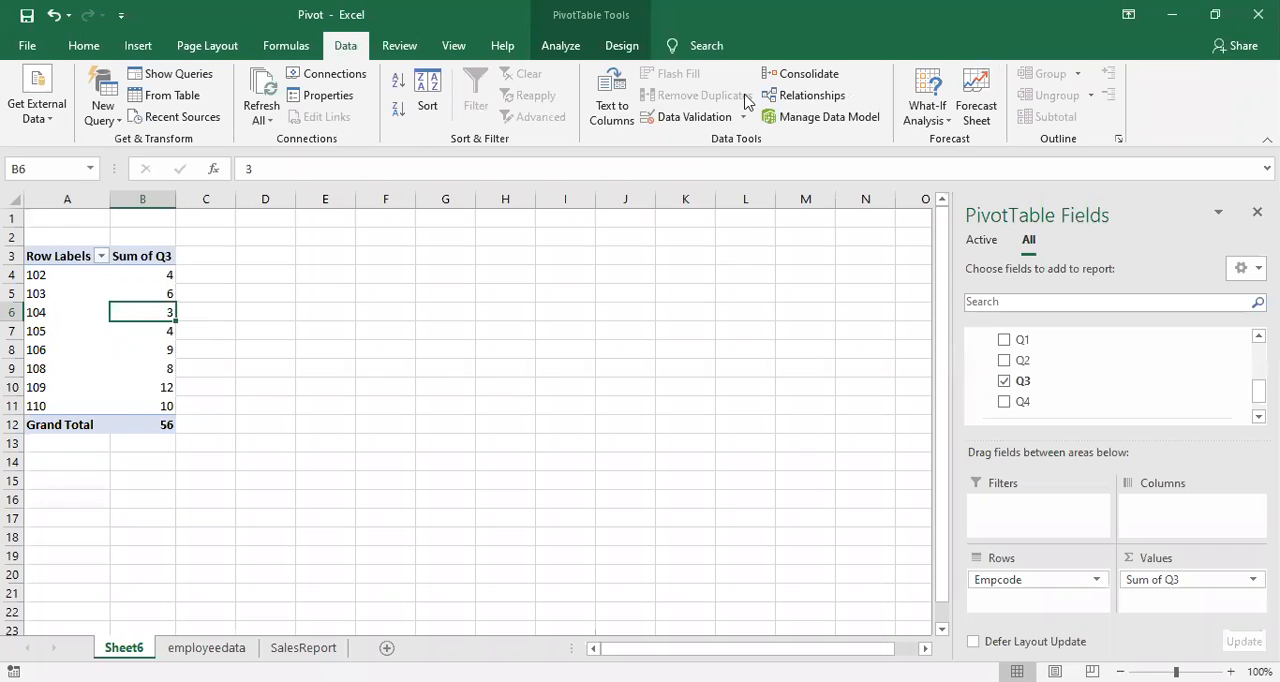
click(800, 100)
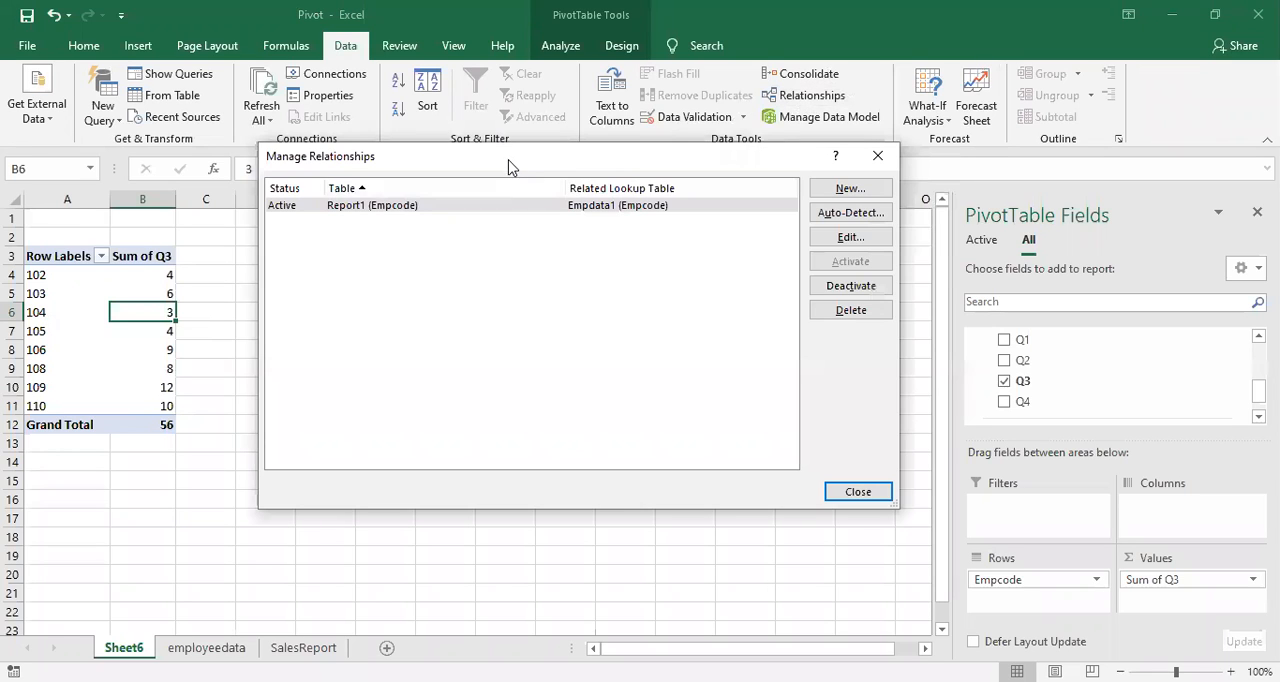
drag(517, 163, 597, 172)
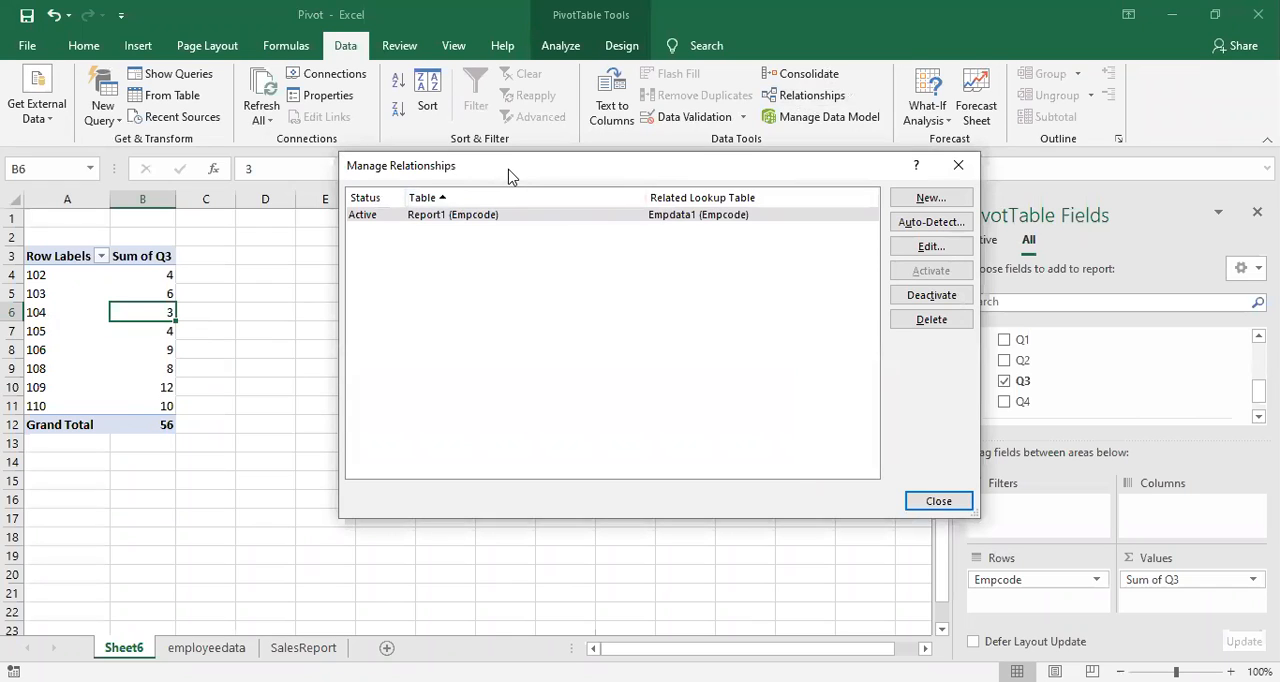
drag(503, 175, 423, 176)
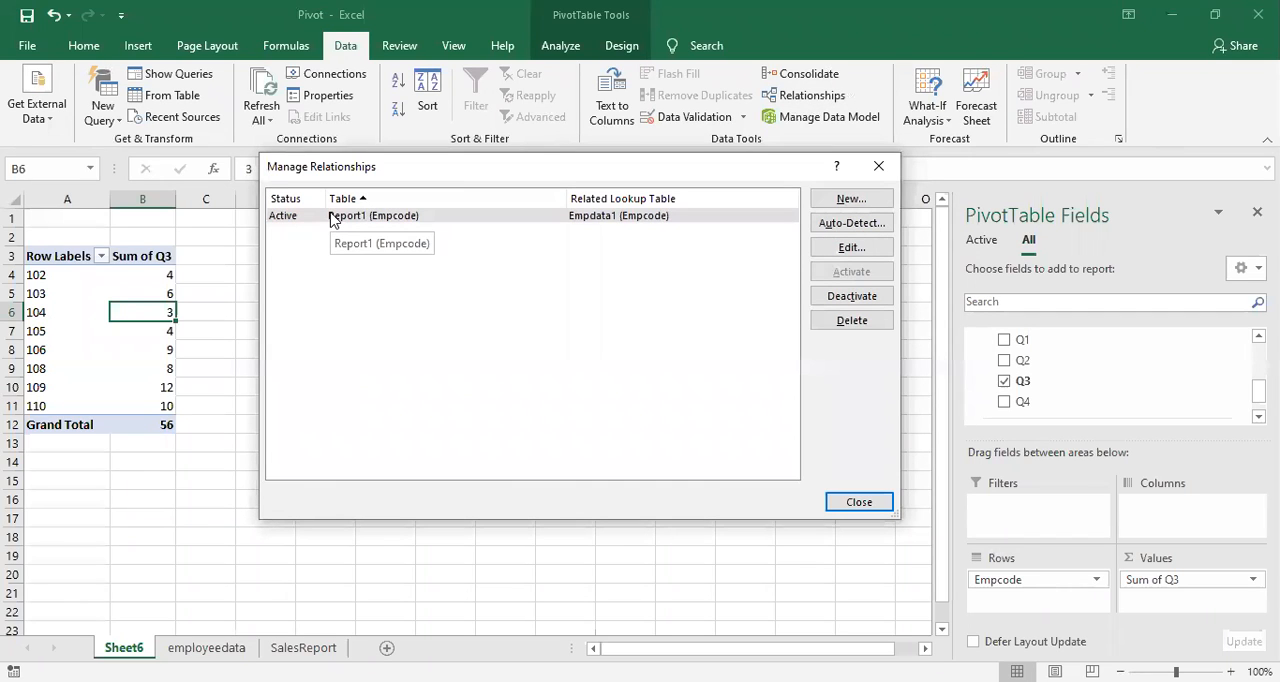
click(335, 216)
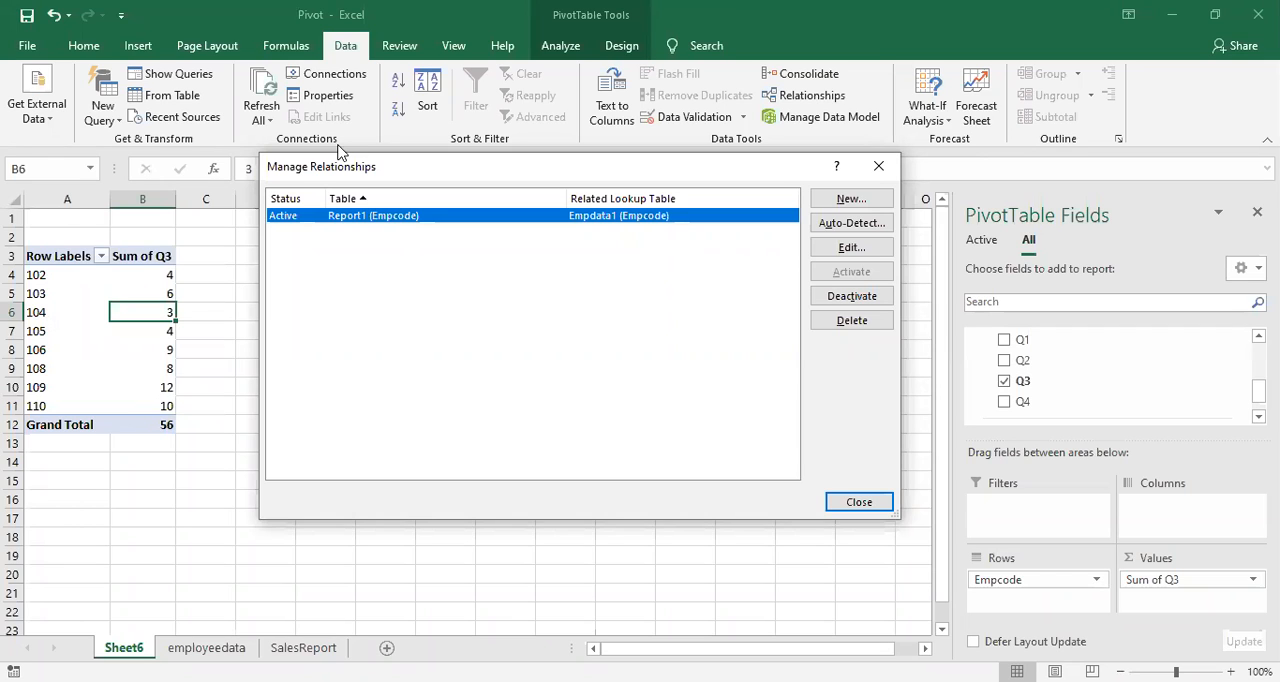
click(870, 292)
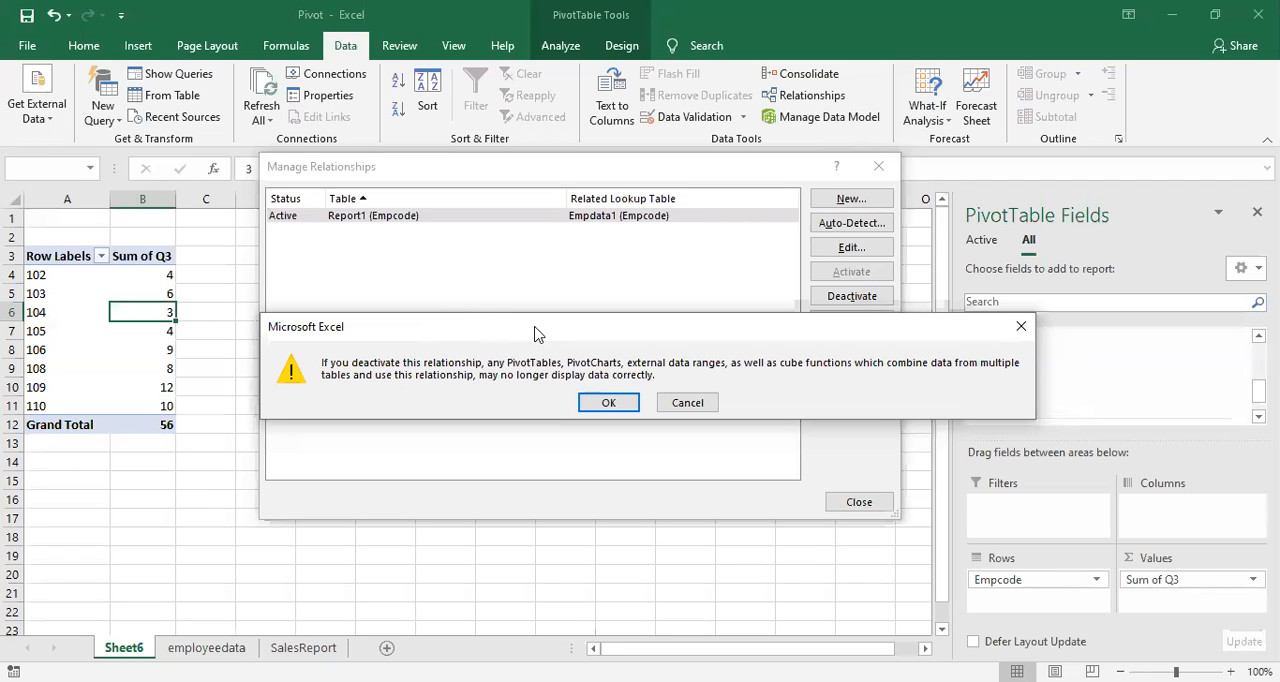
click(612, 404)
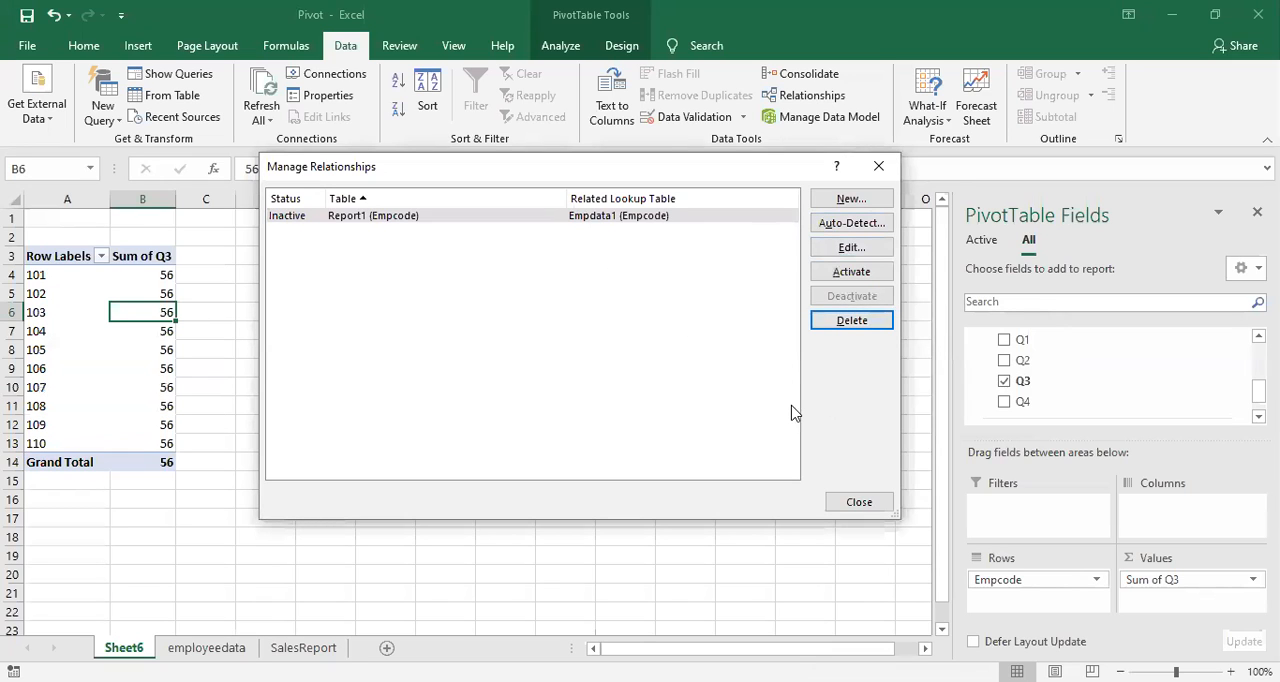
click(876, 168)
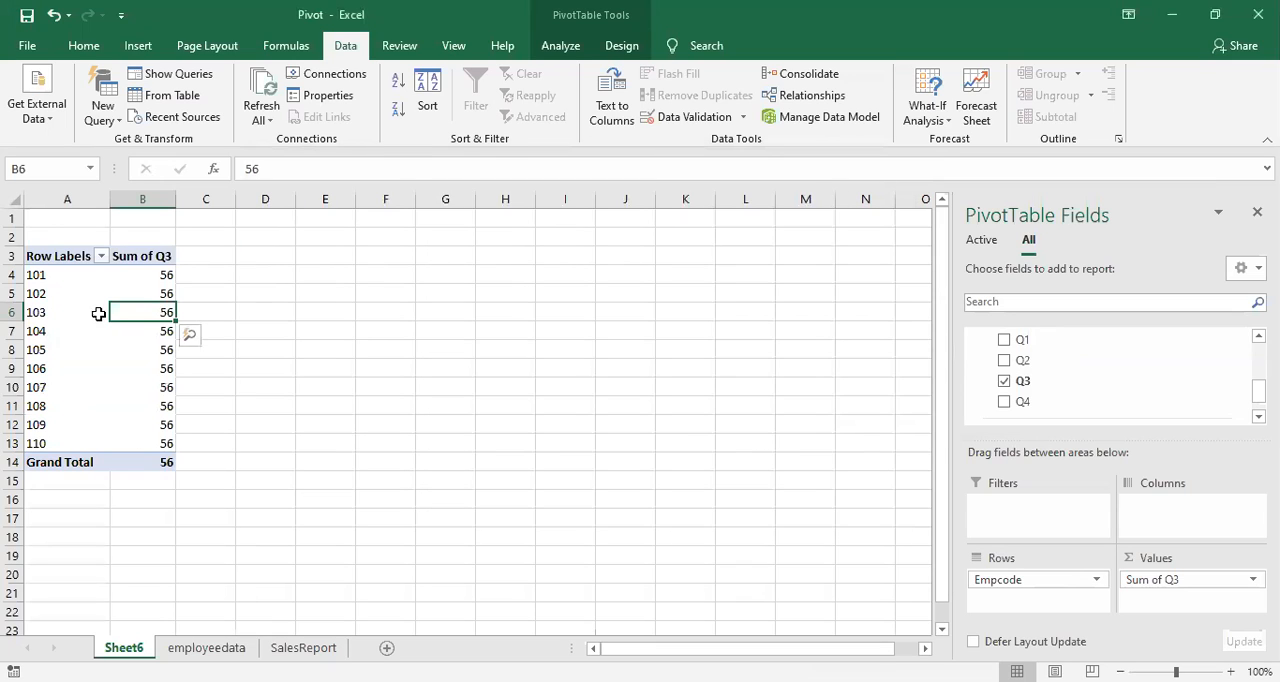
Step: Check the PivotTable's Q3 values and grand total, and reactivate the Empcode relationship between Report1 and Empdata1
click(140, 467)
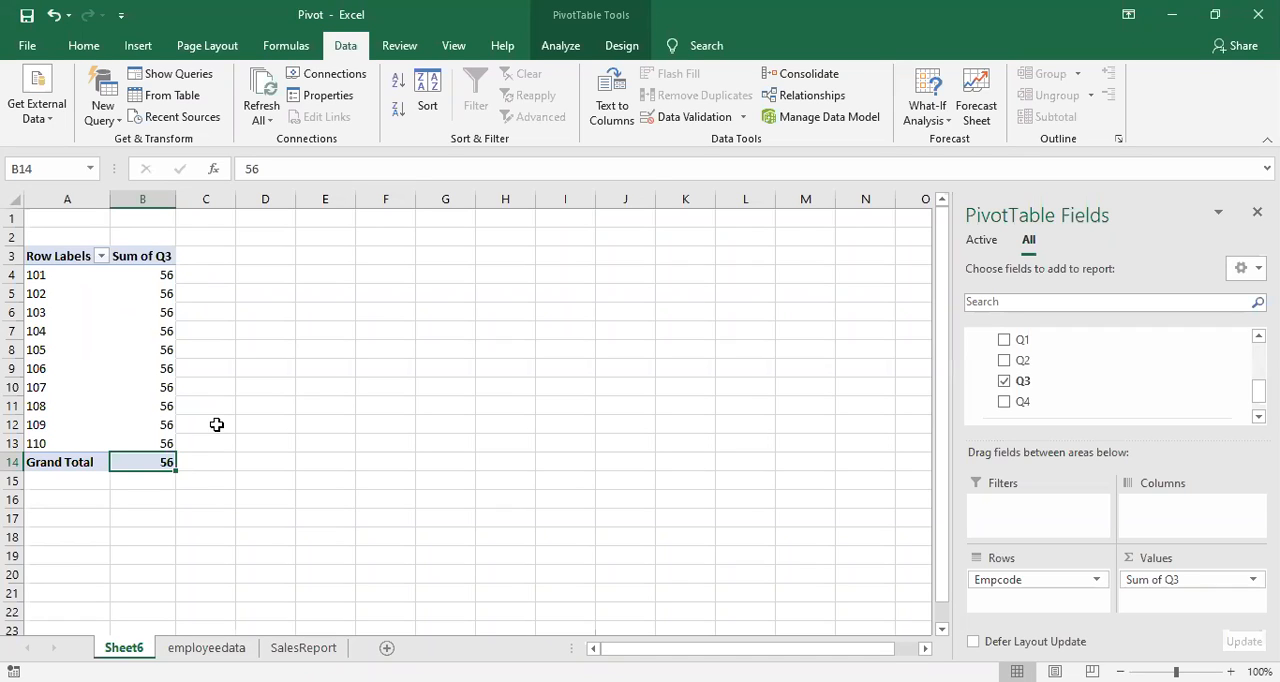
click(145, 387)
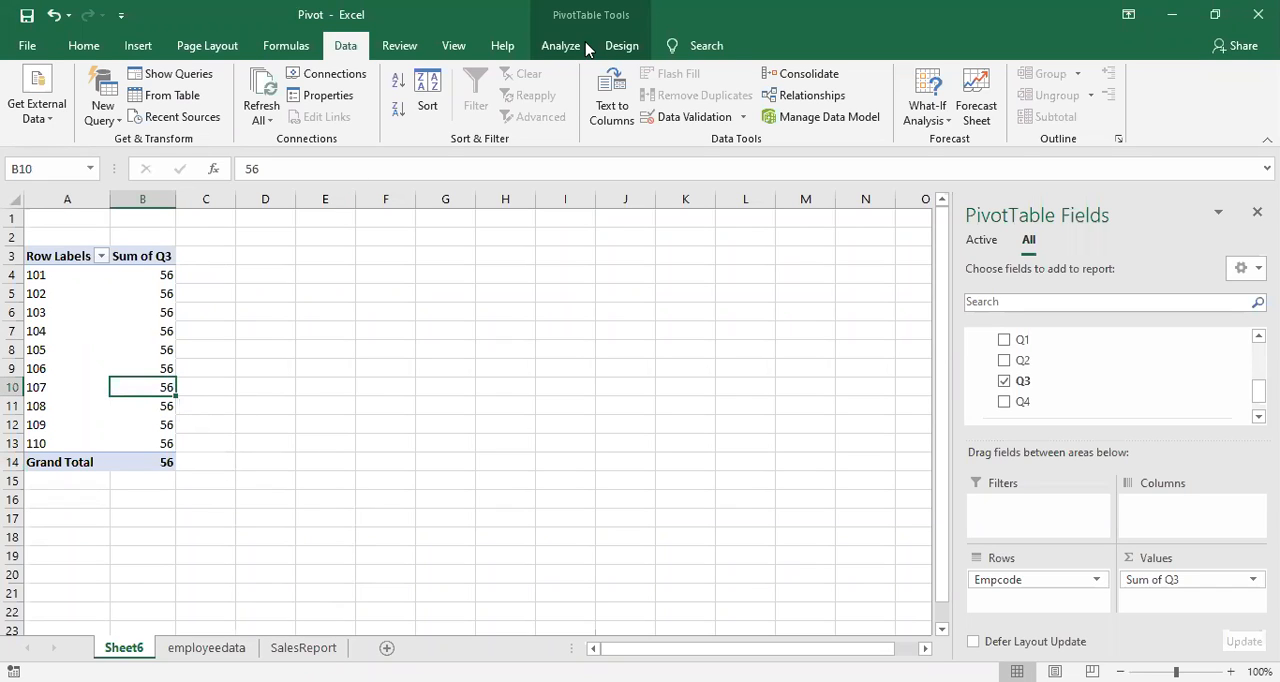
click(773, 93)
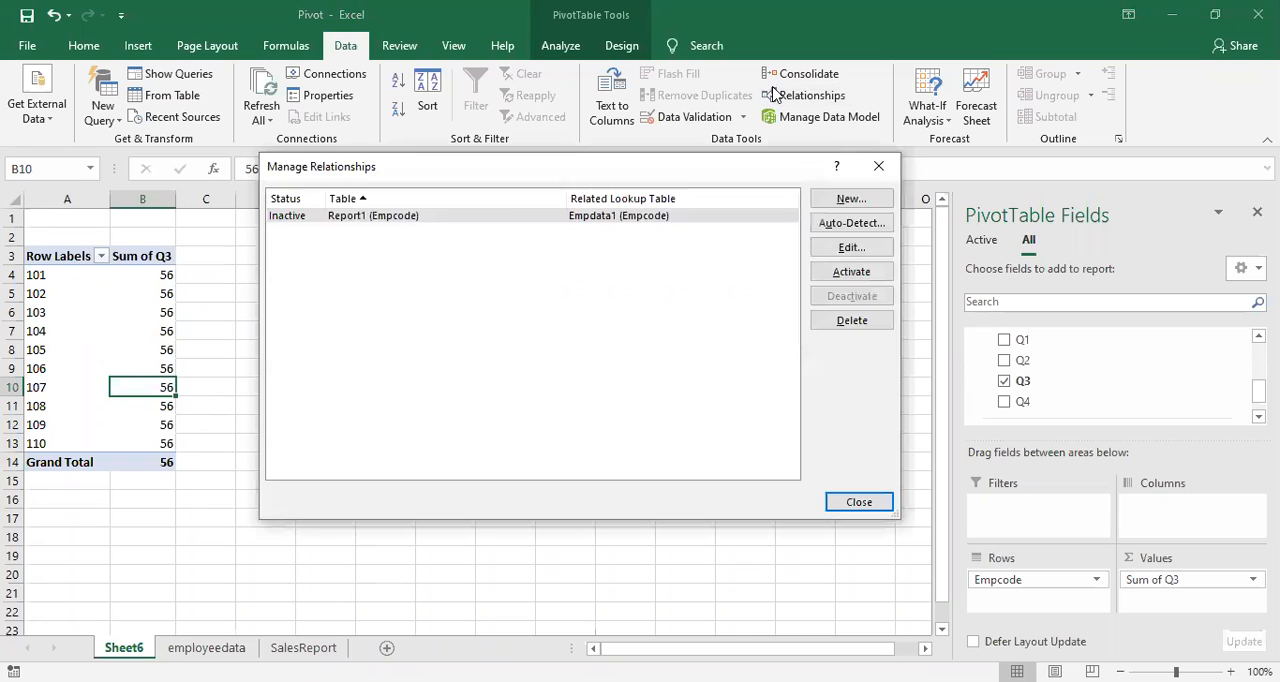
click(505, 218)
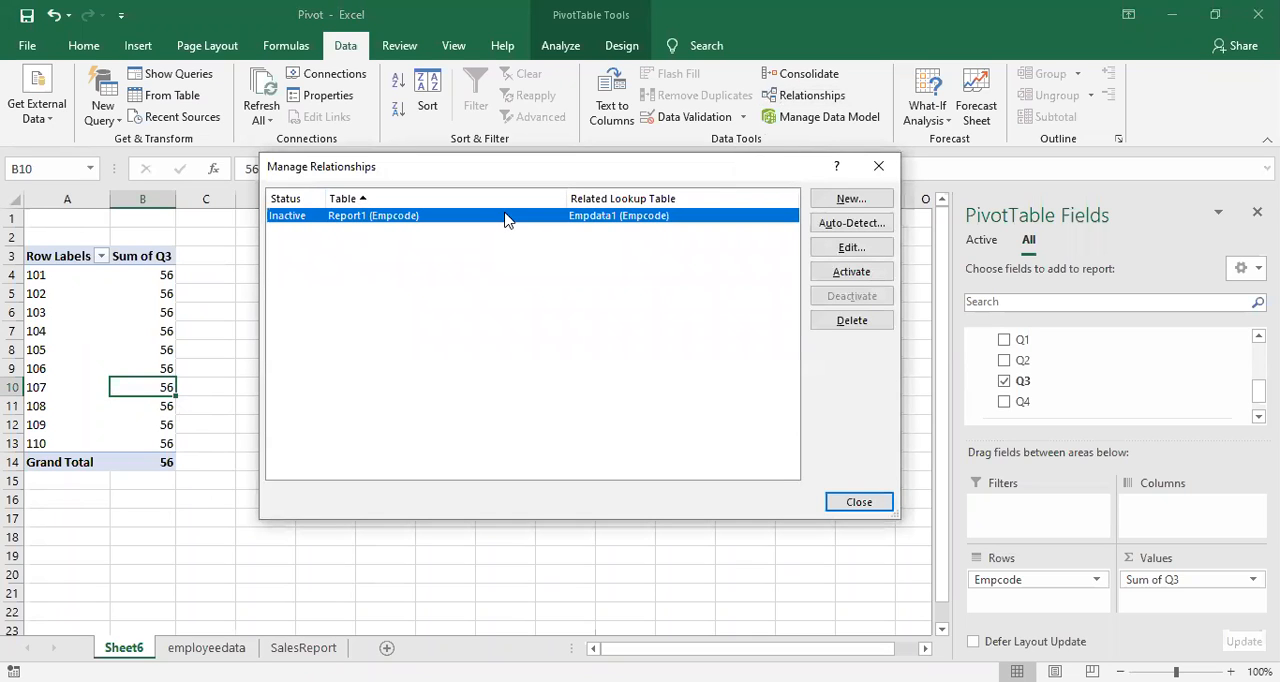
click(836, 275)
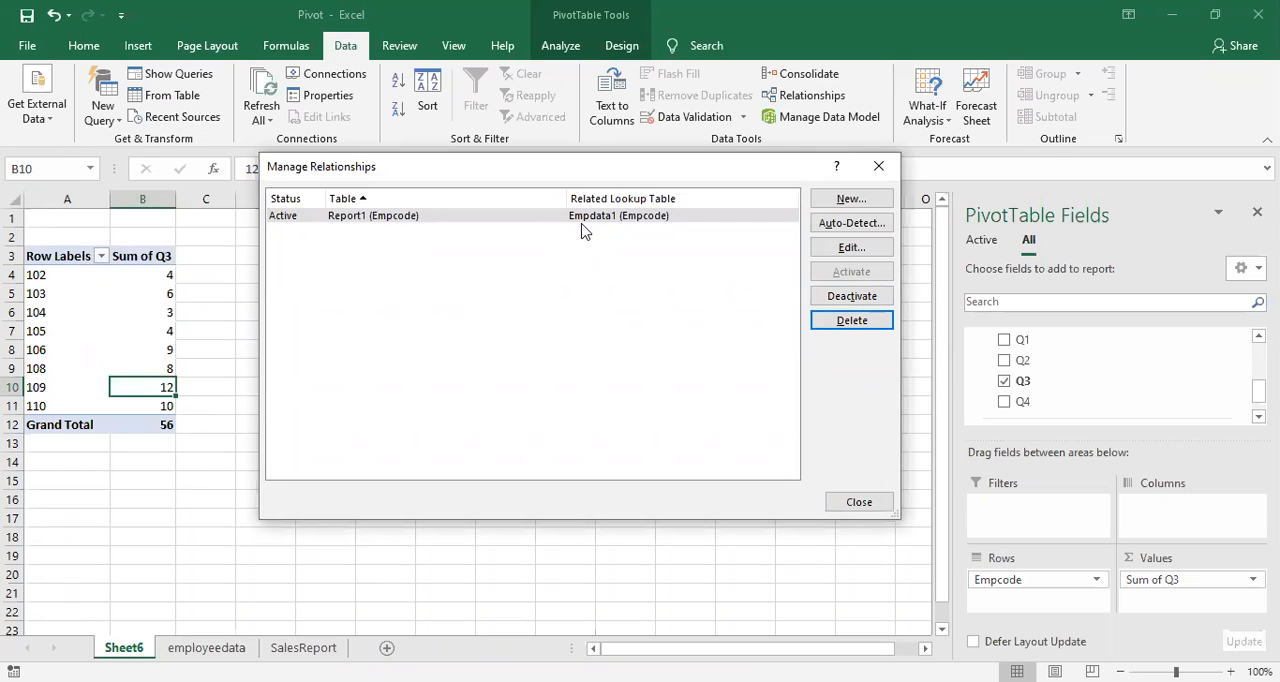
click(878, 166)
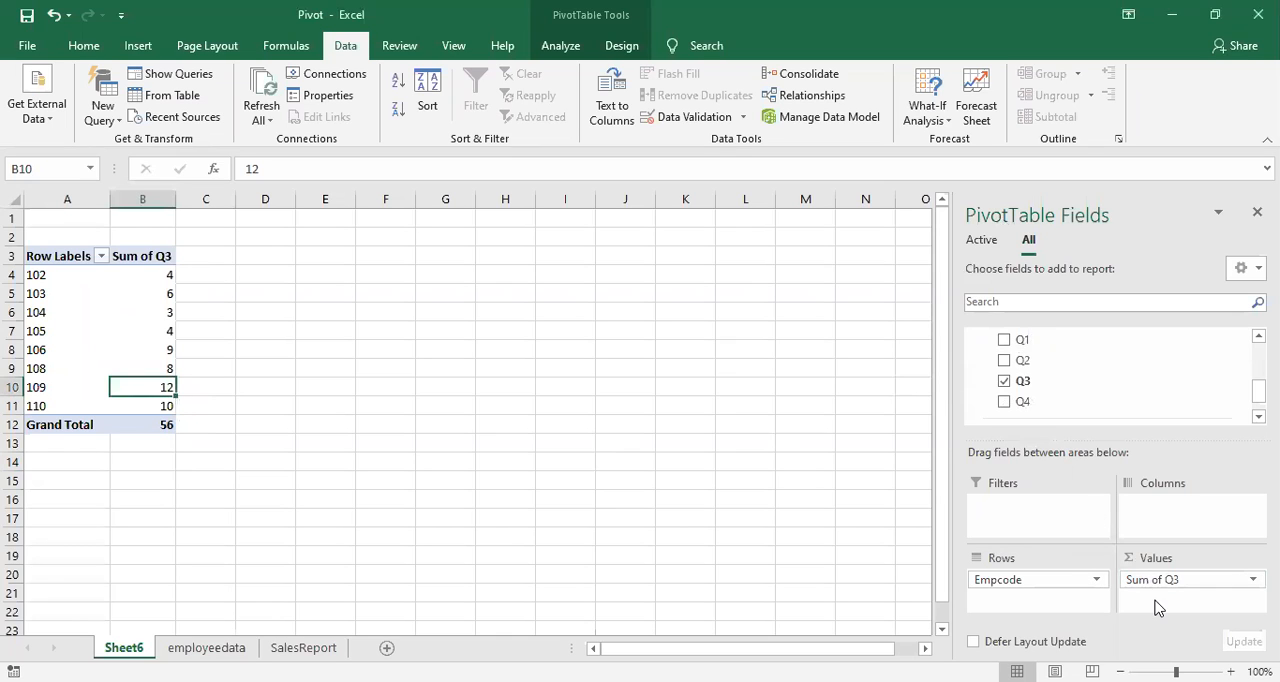
Step: Add the Q1 and Q4 fields from the Report1 table to the PivotTable values
drag(1012, 350, 1157, 597)
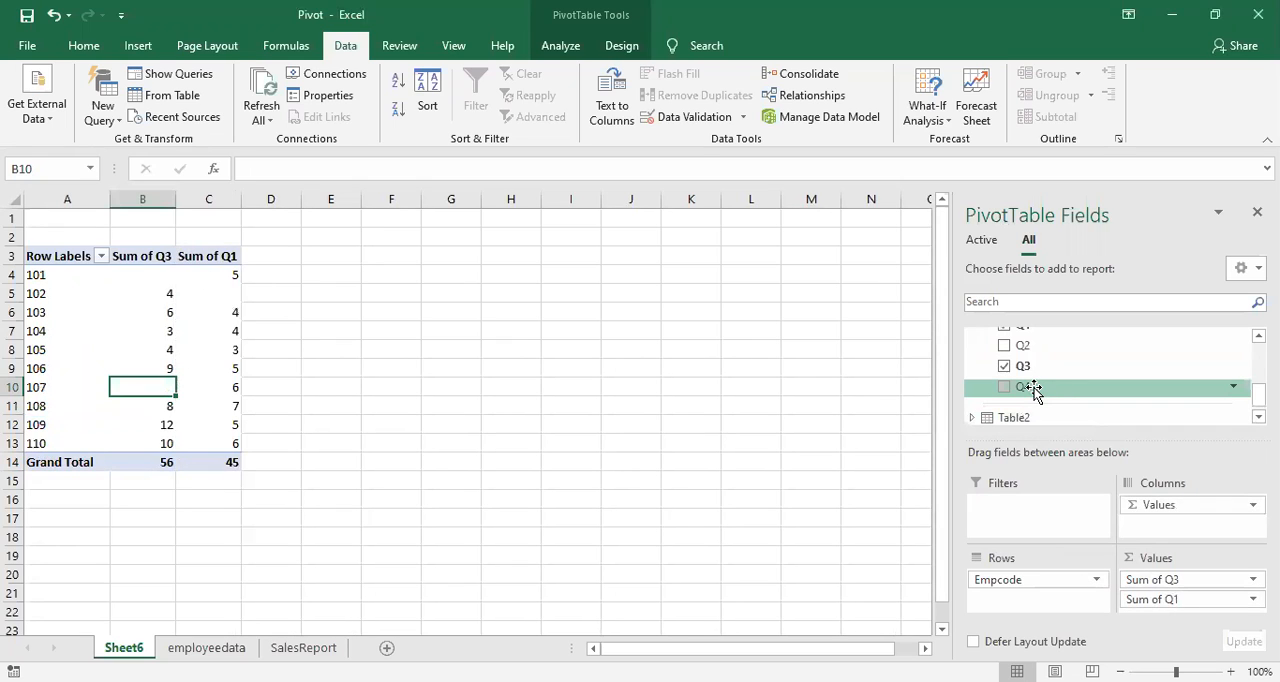
drag(1043, 391, 1157, 593)
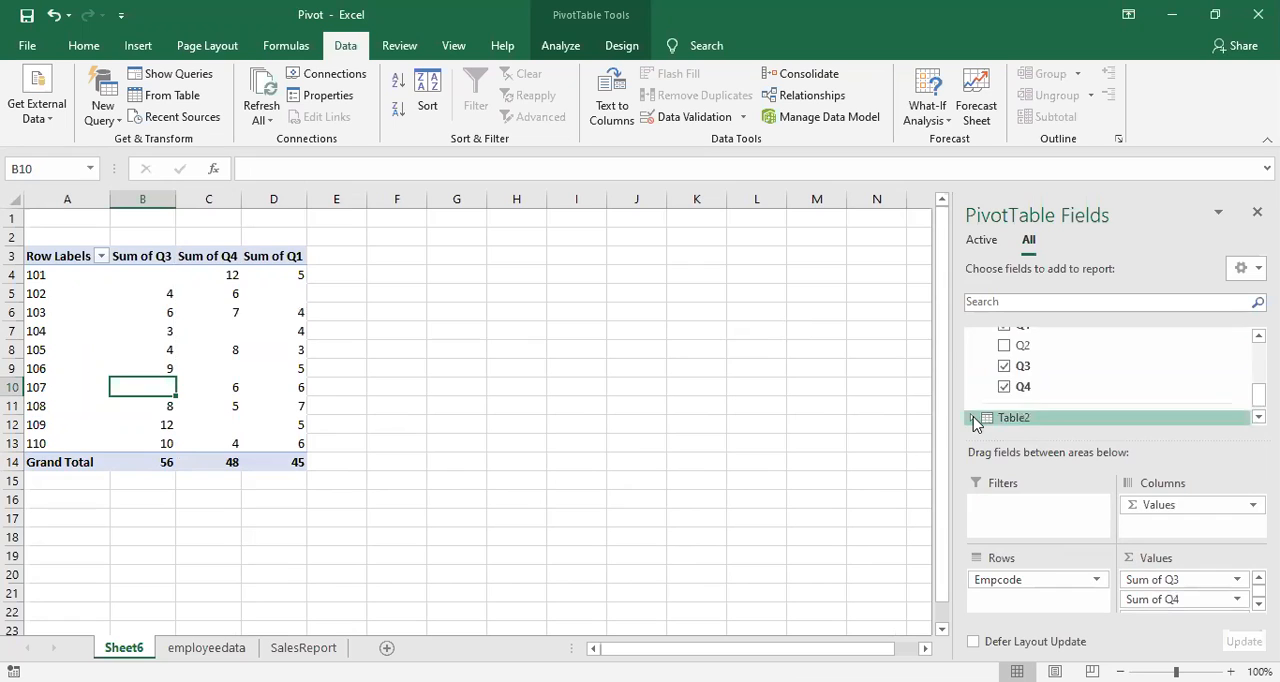
Step: Remove the Q3 and Q4 fields from the PivotTable values and close the field list
scroll(973, 416, up, 1)
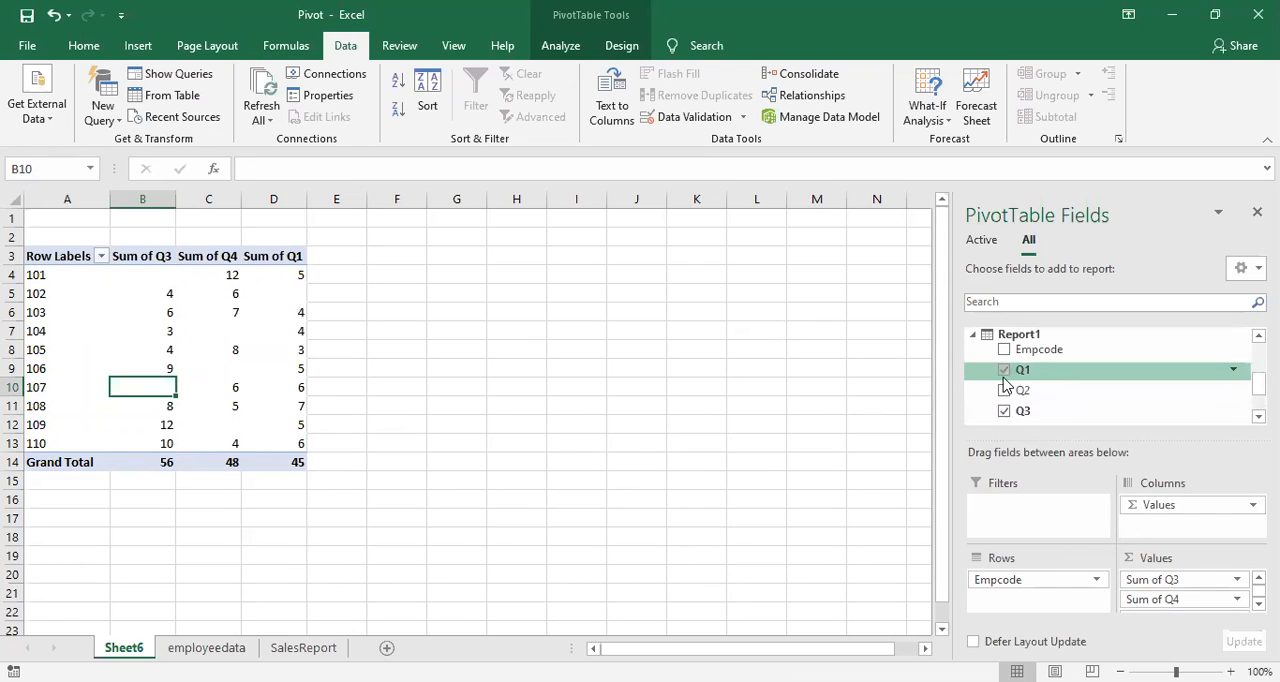
scroll(1005, 402, down, 1)
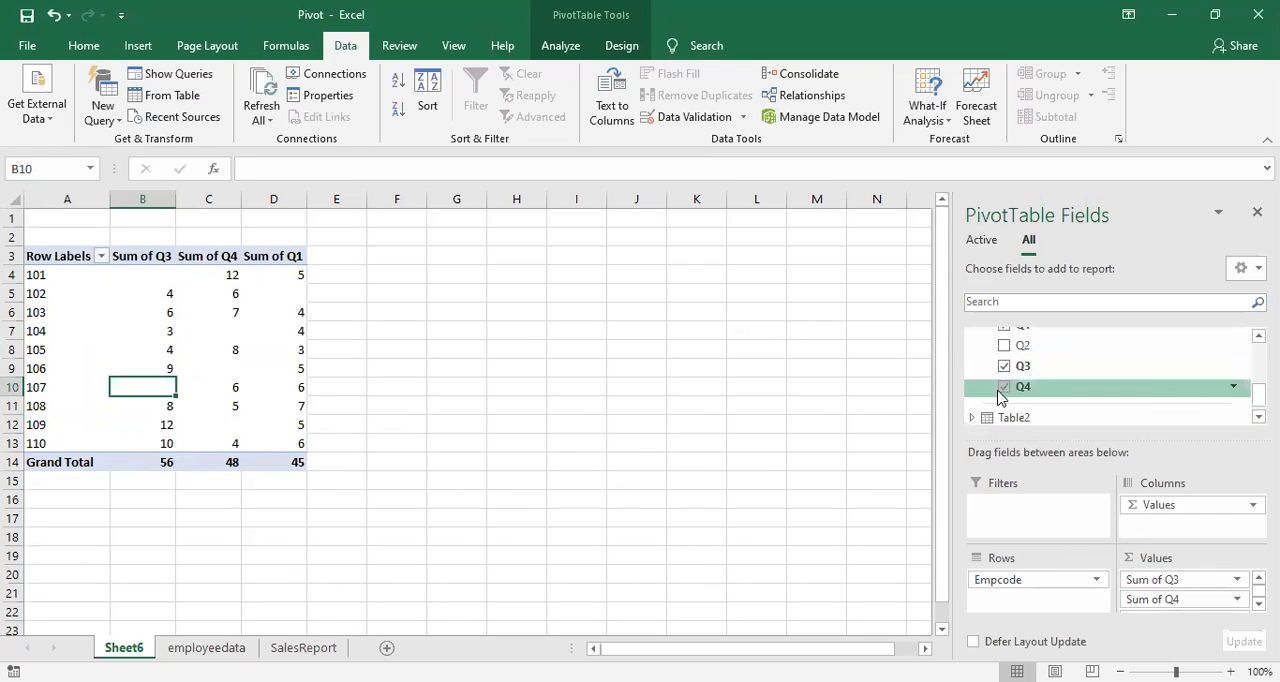
click(1004, 367)
click(1004, 388)
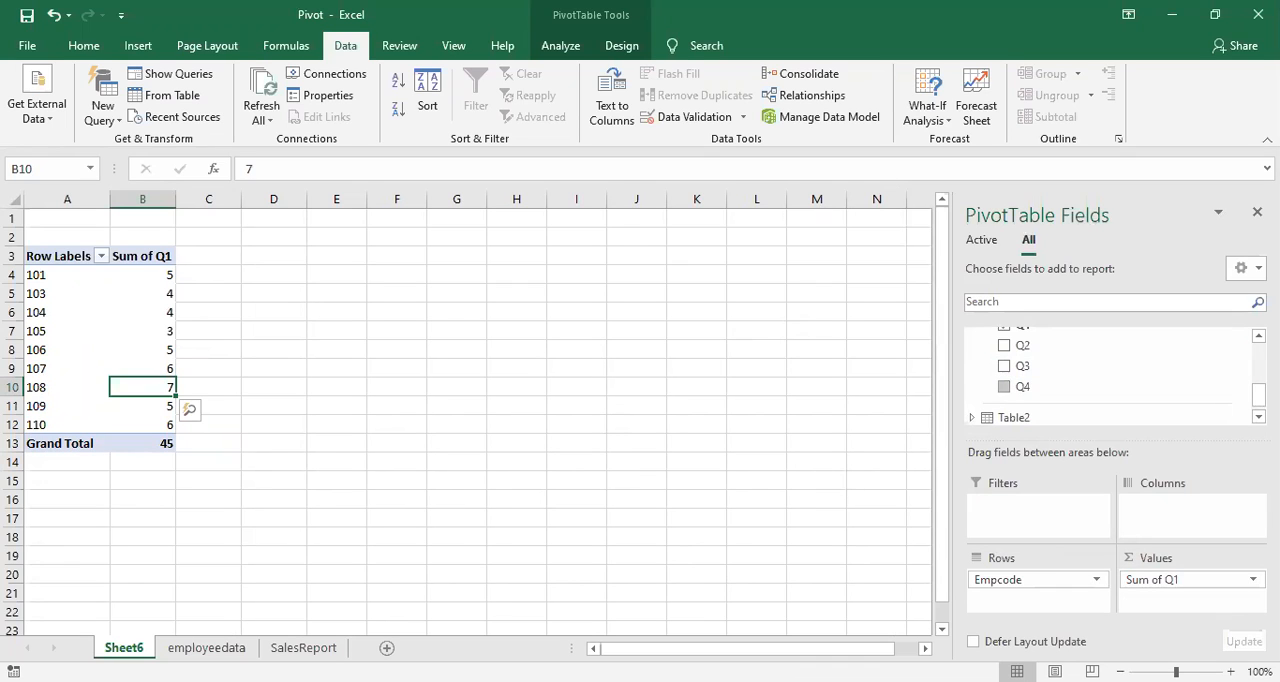
click(1257, 211)
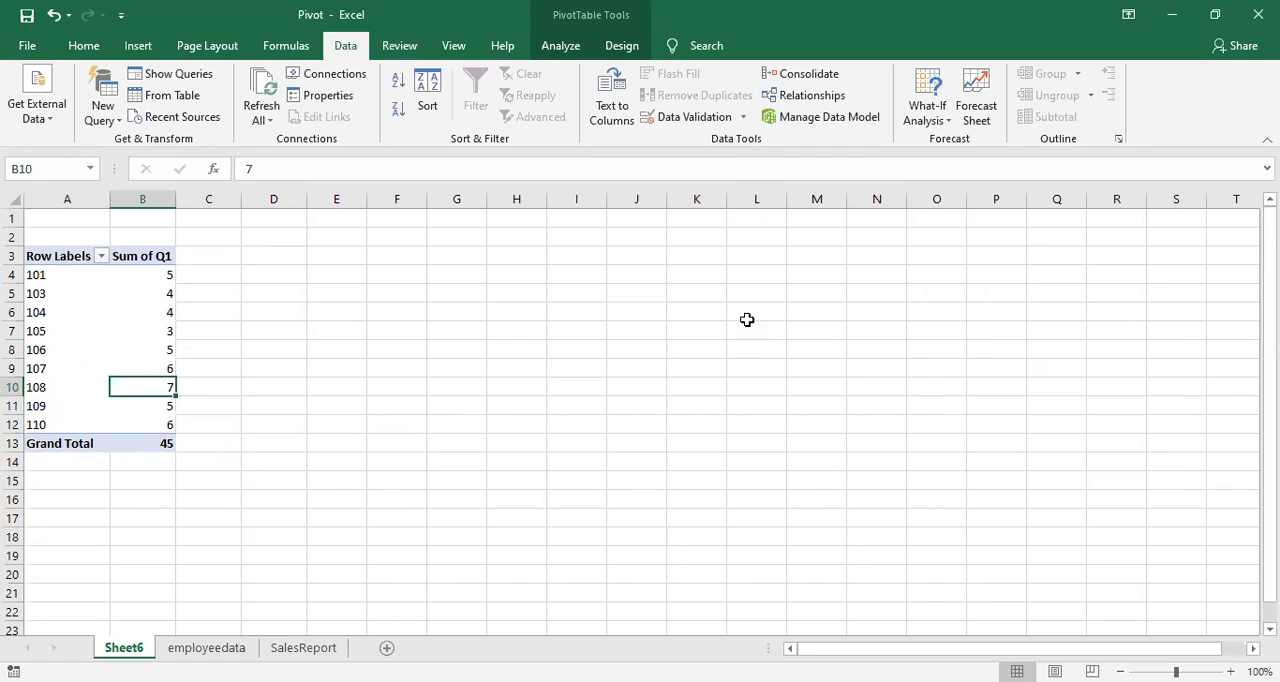
Step: Look over the quarterly values on the SalesReport sheet and save the workbook
click(240, 647)
click(303, 647)
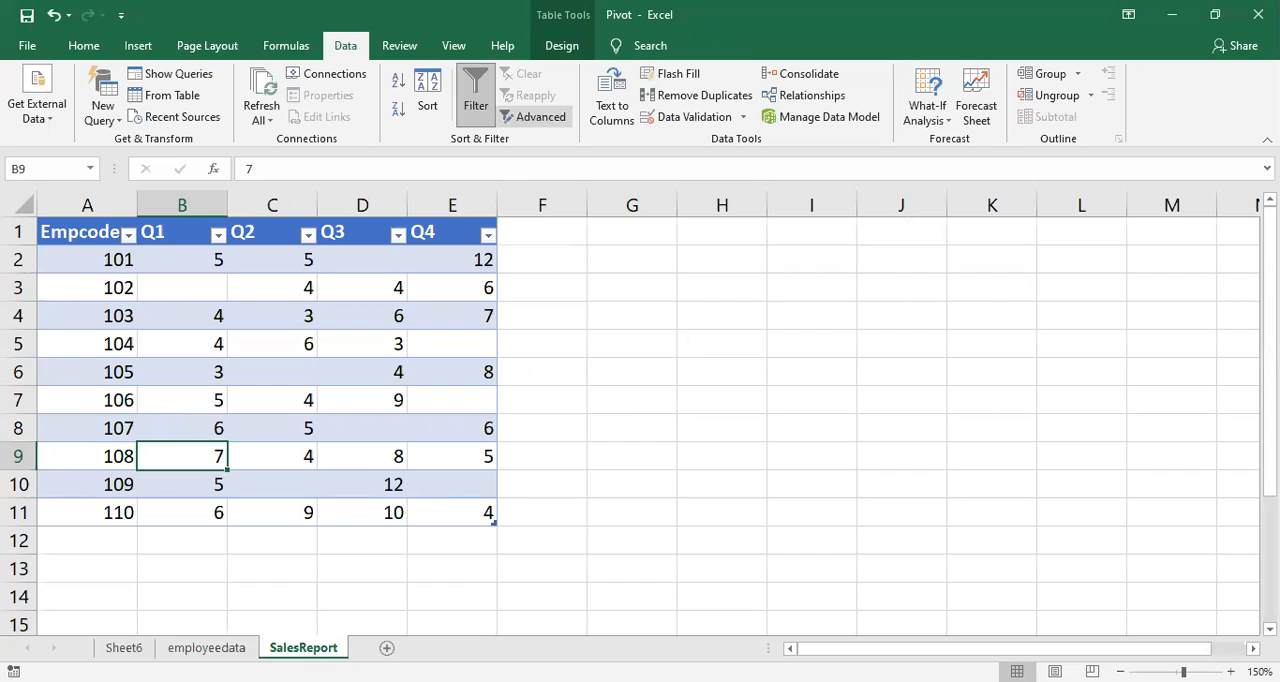
click(722, 344)
click(362, 372)
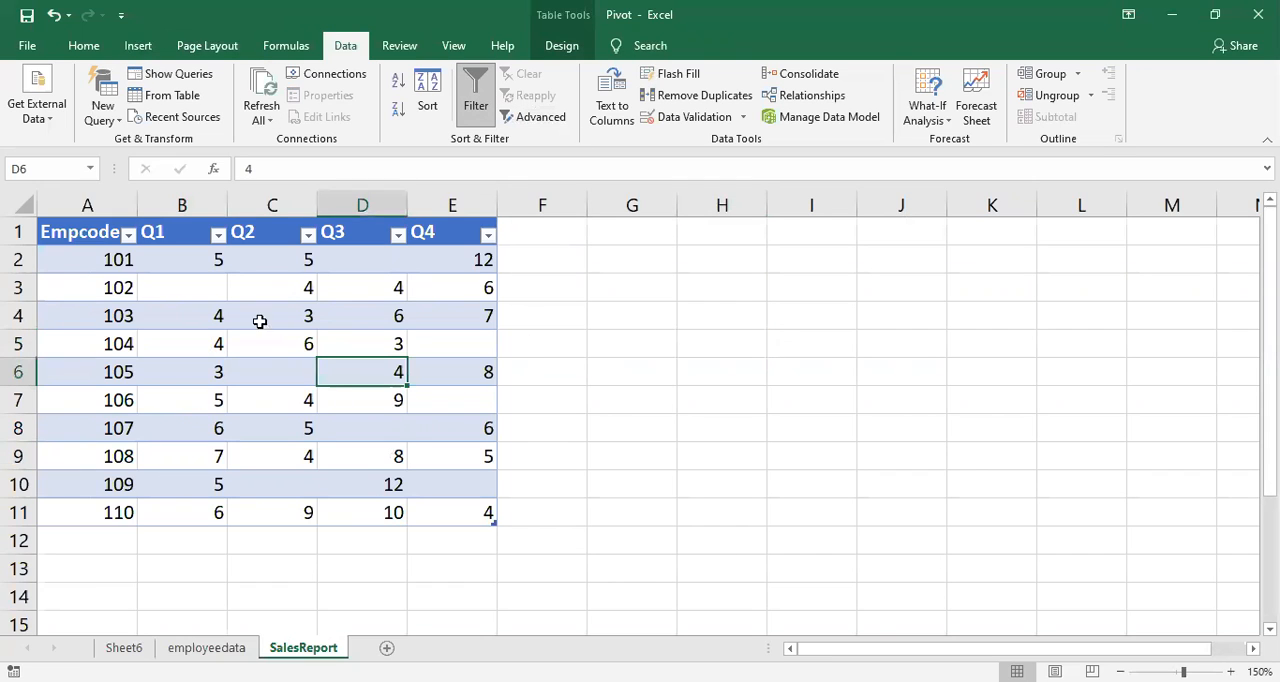
click(338, 600)
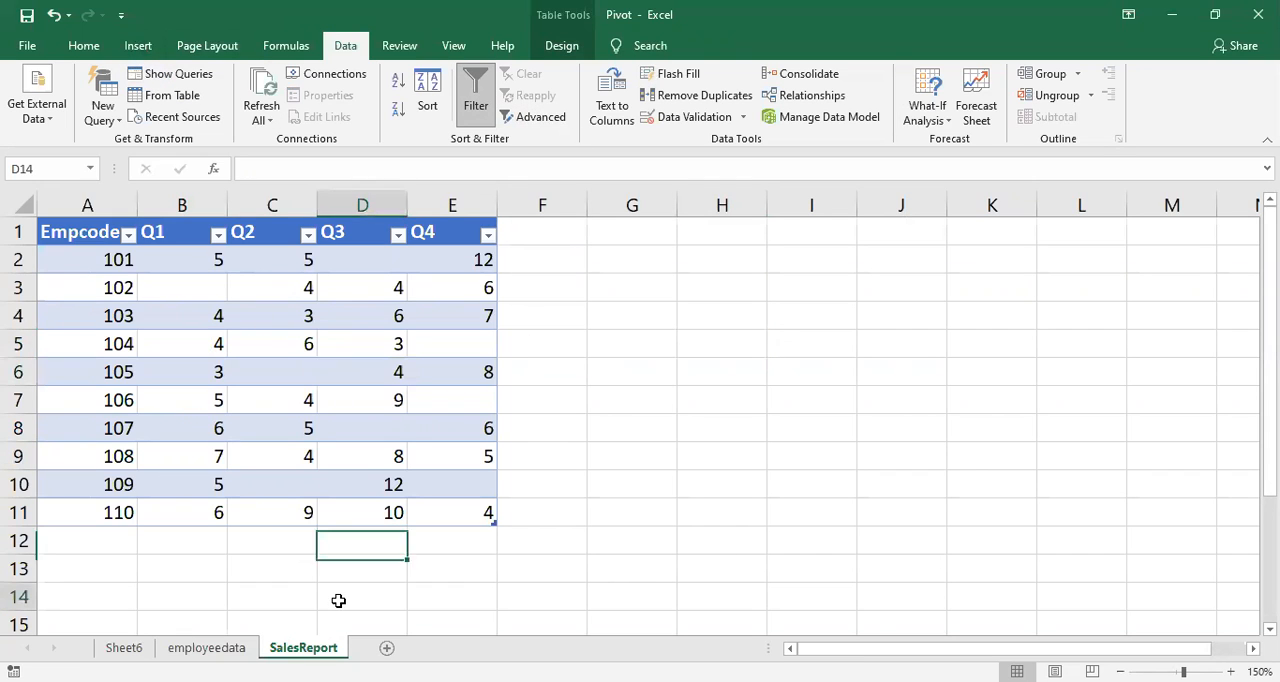
click(657, 492)
key(ctrl+s)
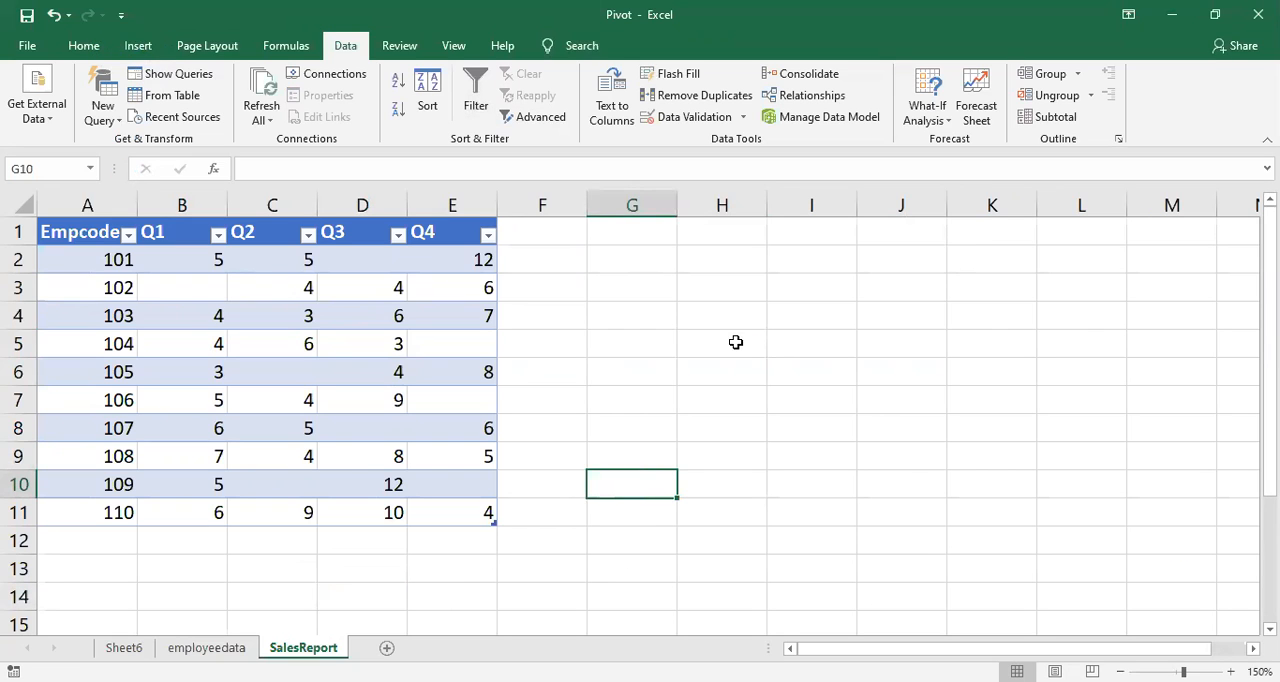
Step: Review the tables on the employeedata and SalesReport sheets and return to the PivotTable on Sheet6
click(124, 647)
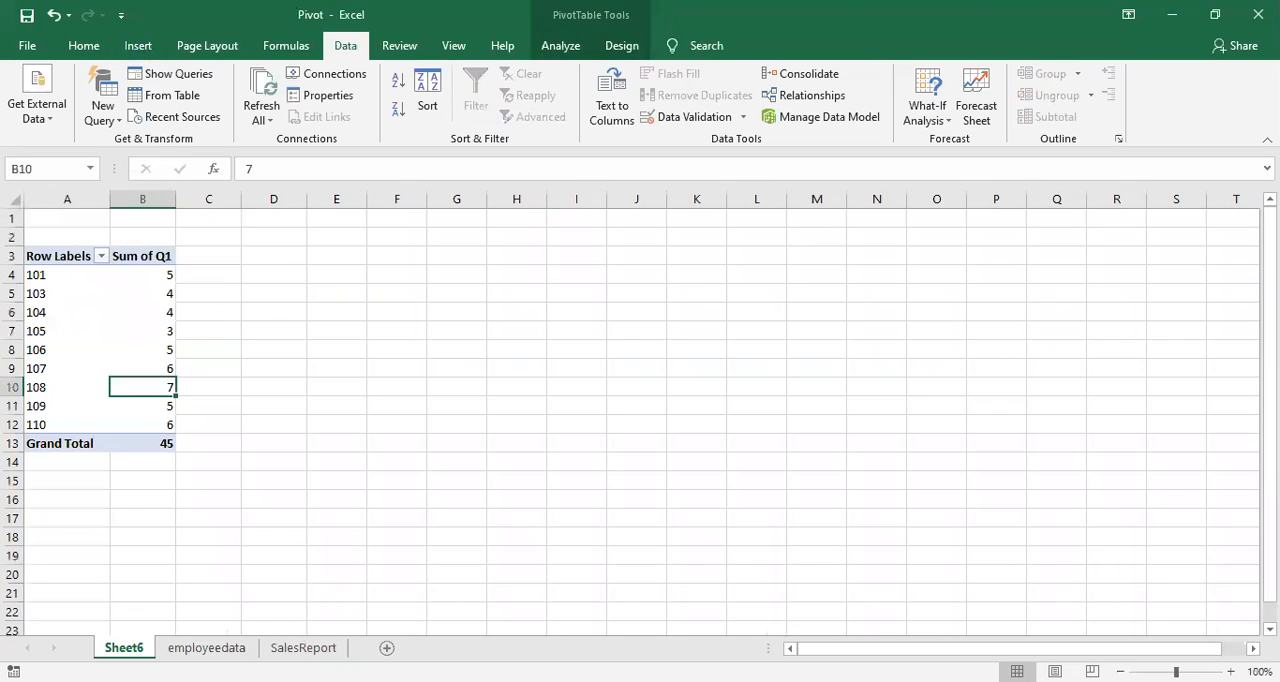
click(206, 647)
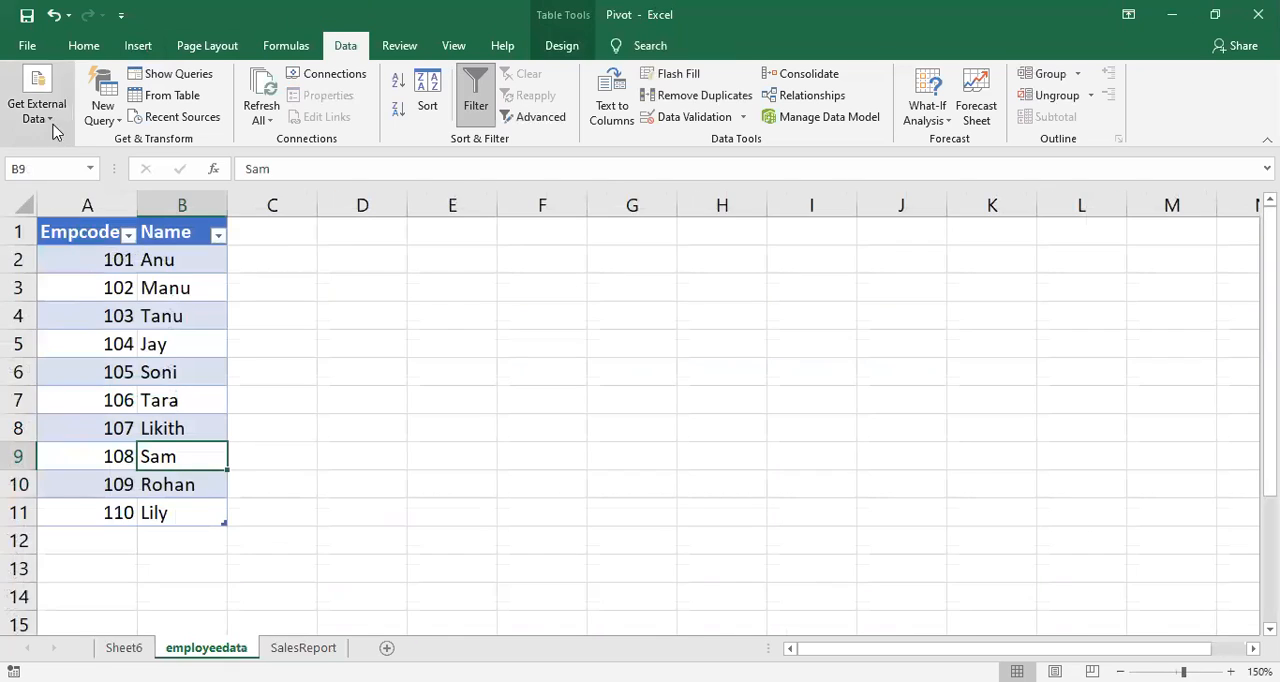
click(96, 52)
click(186, 398)
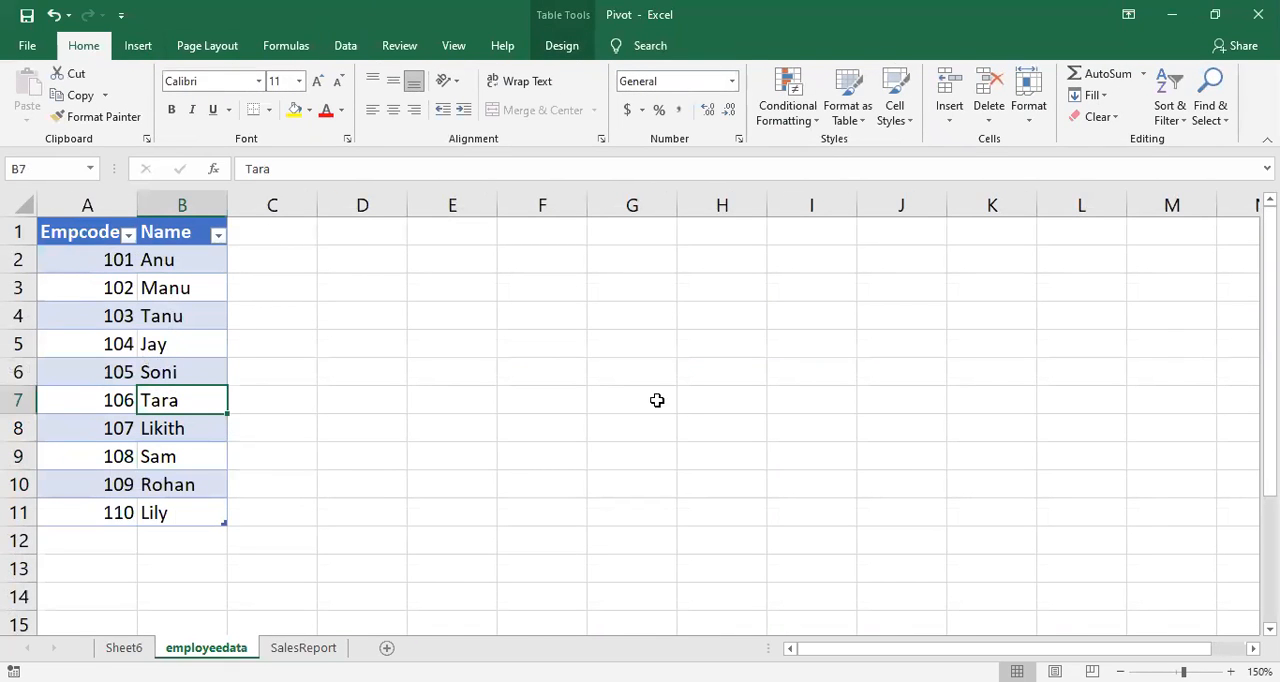
click(213, 343)
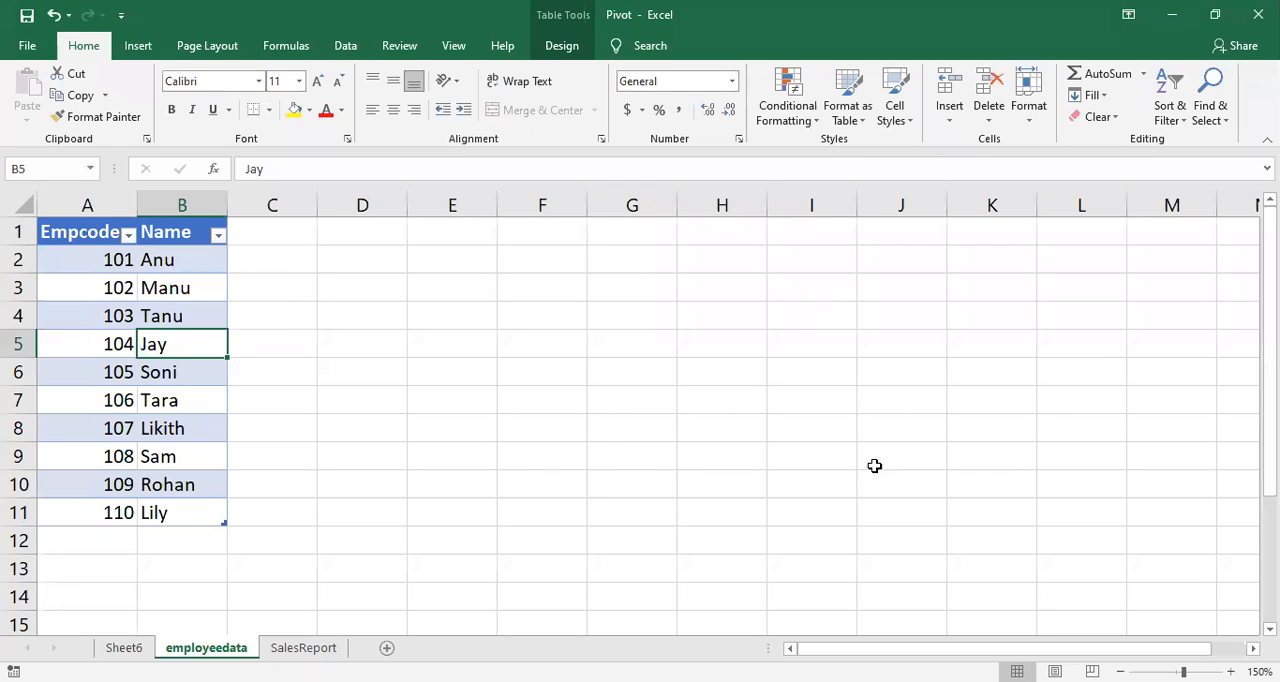
click(523, 489)
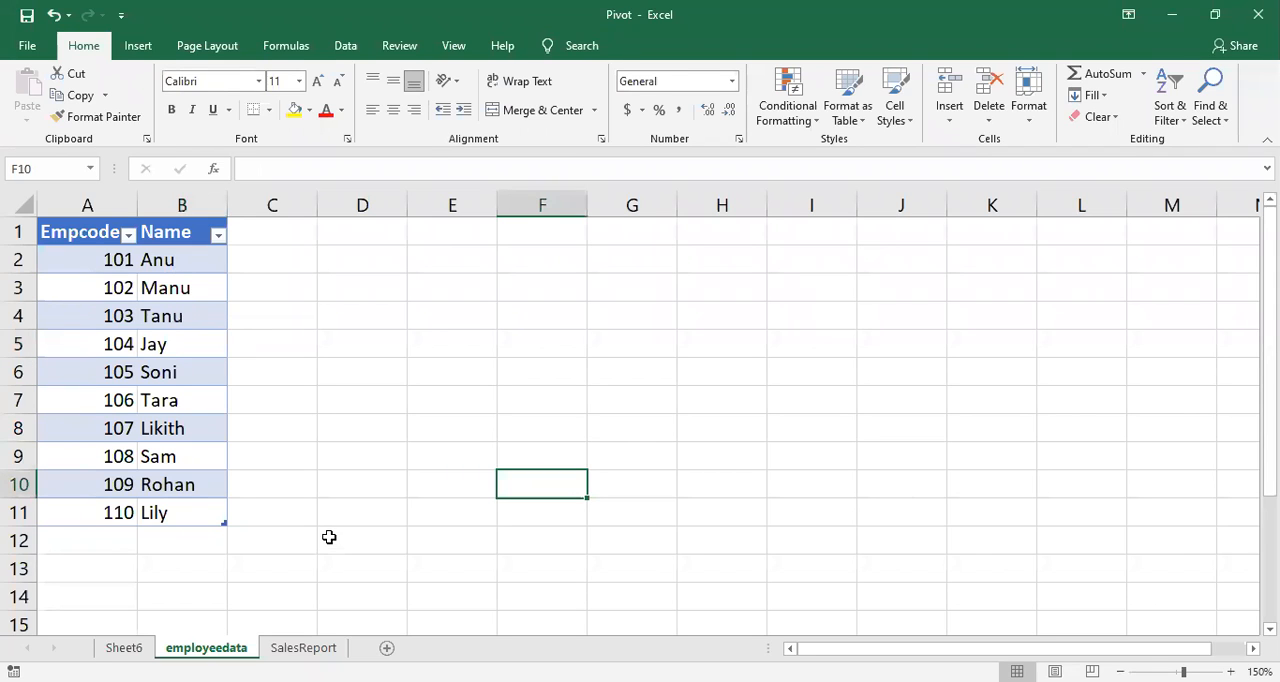
click(525, 463)
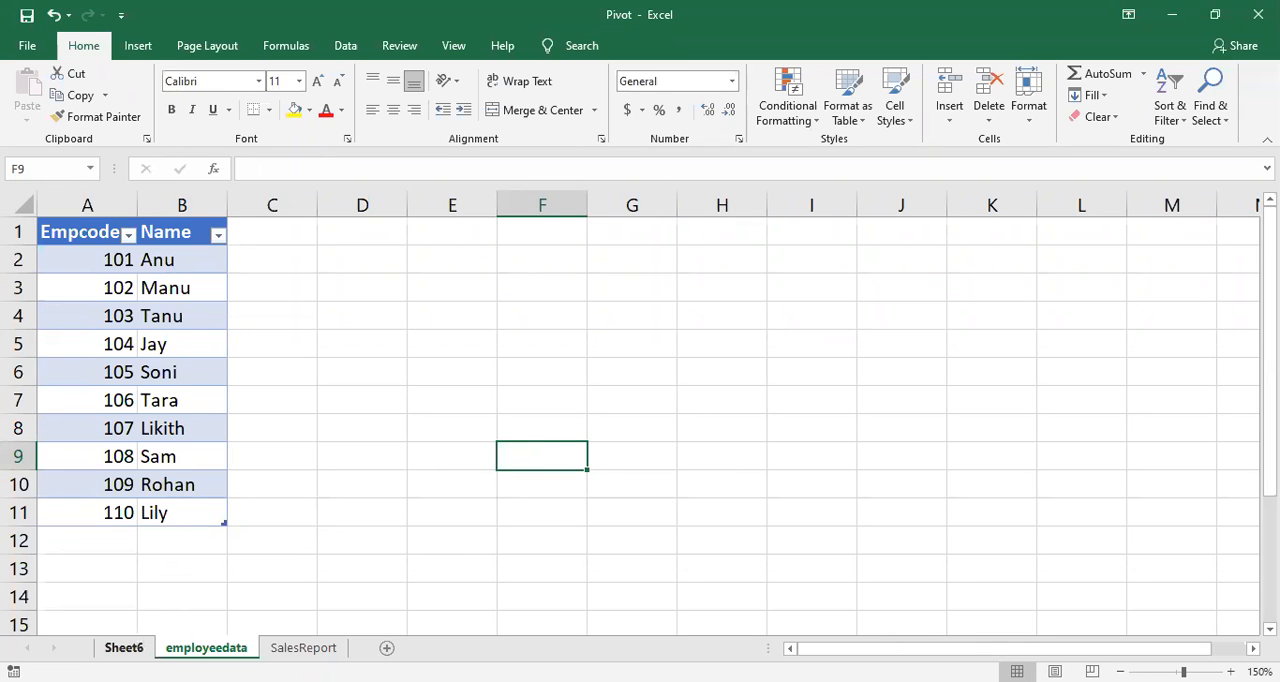
click(124, 647)
click(206, 647)
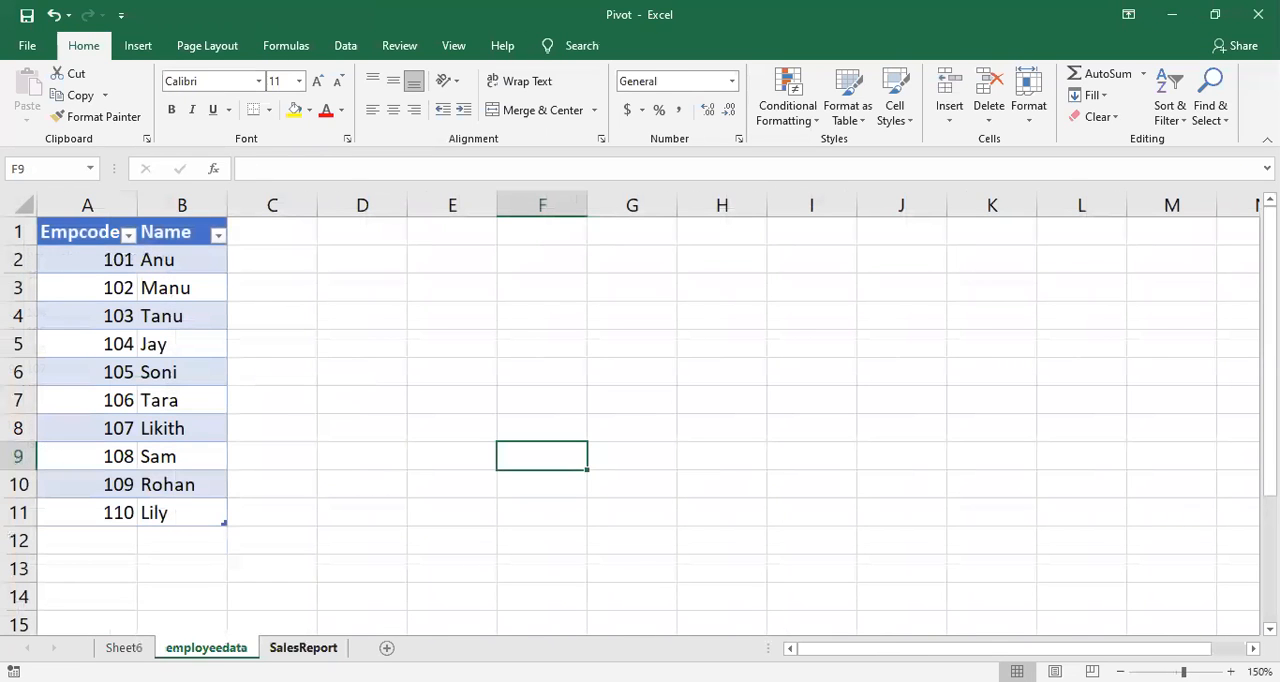
click(303, 647)
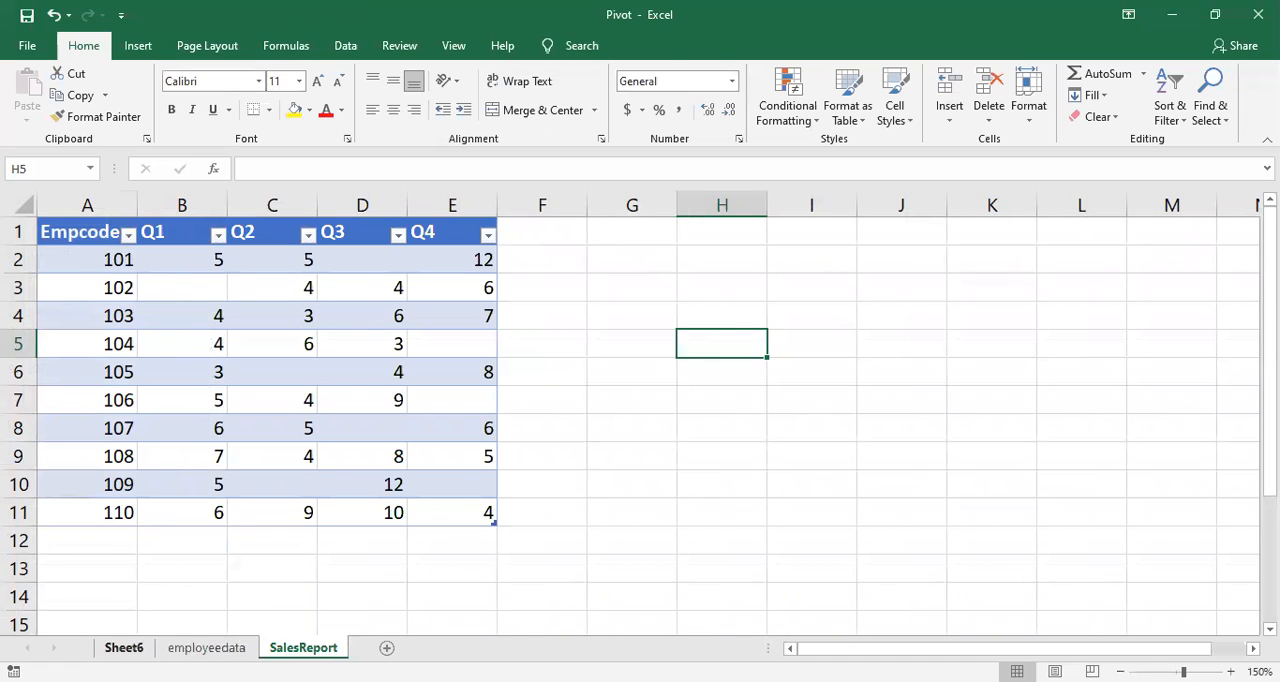
click(124, 647)
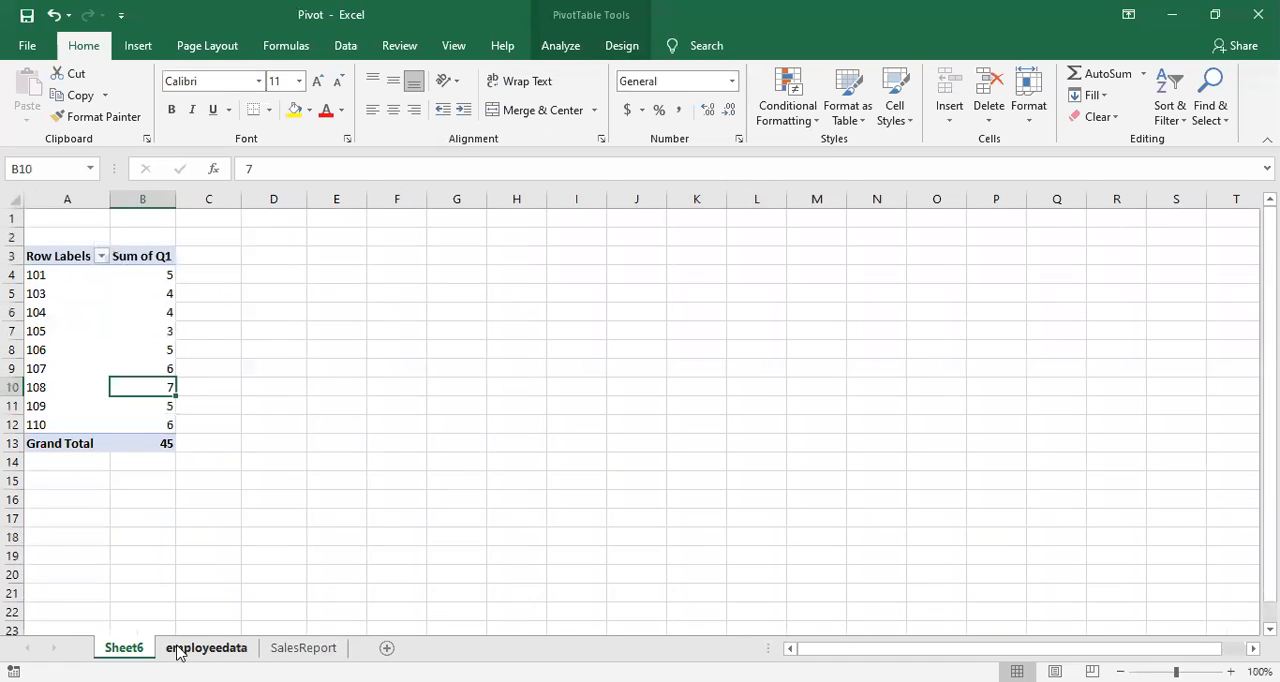
click(140, 46)
click(384, 364)
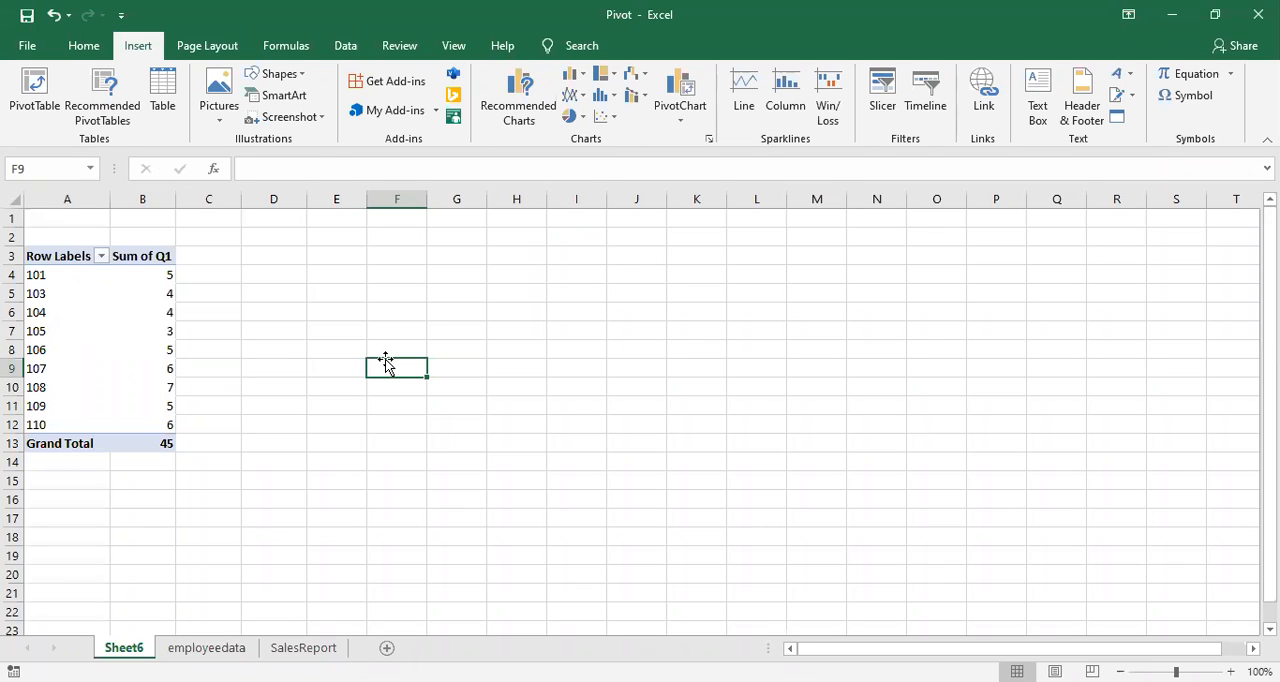
click(222, 336)
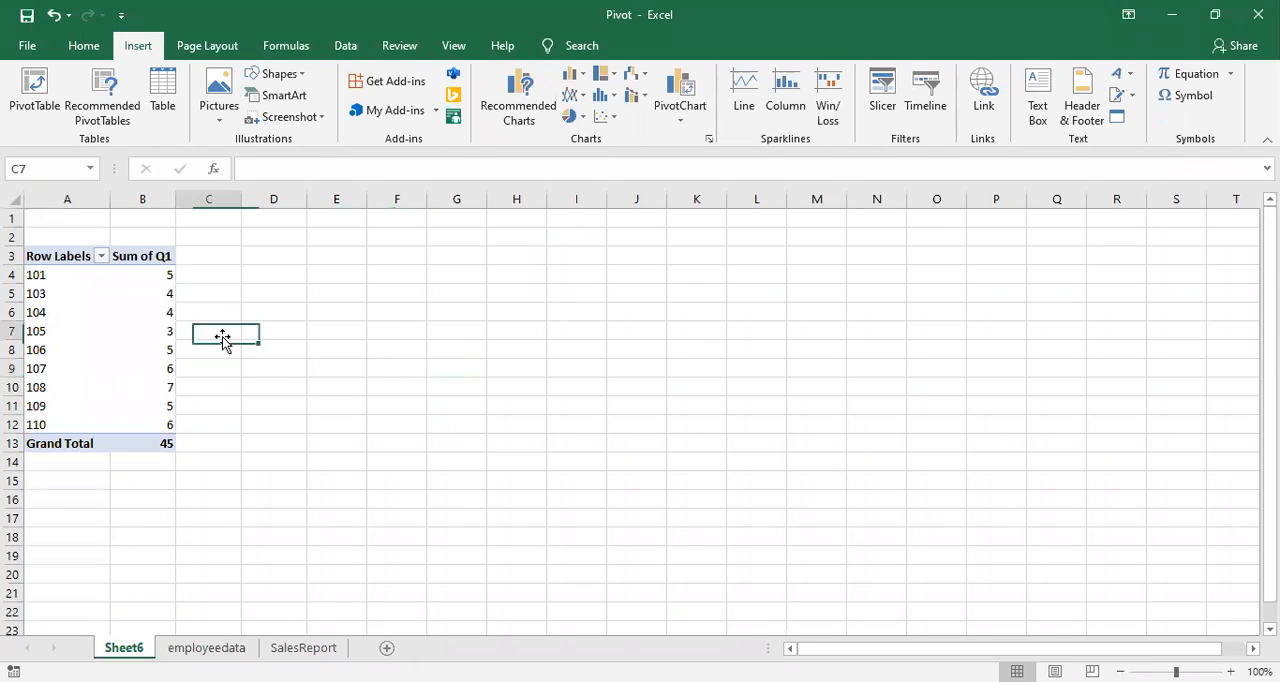
click(138, 316)
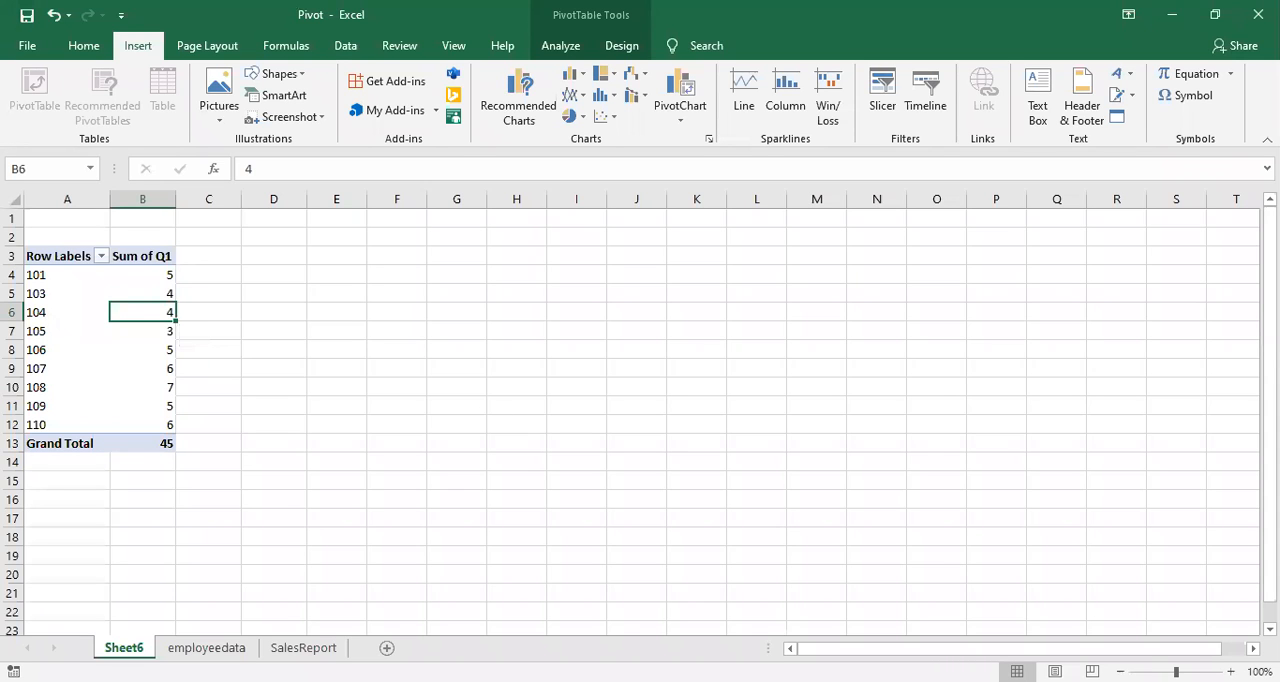
click(237, 649)
click(277, 649)
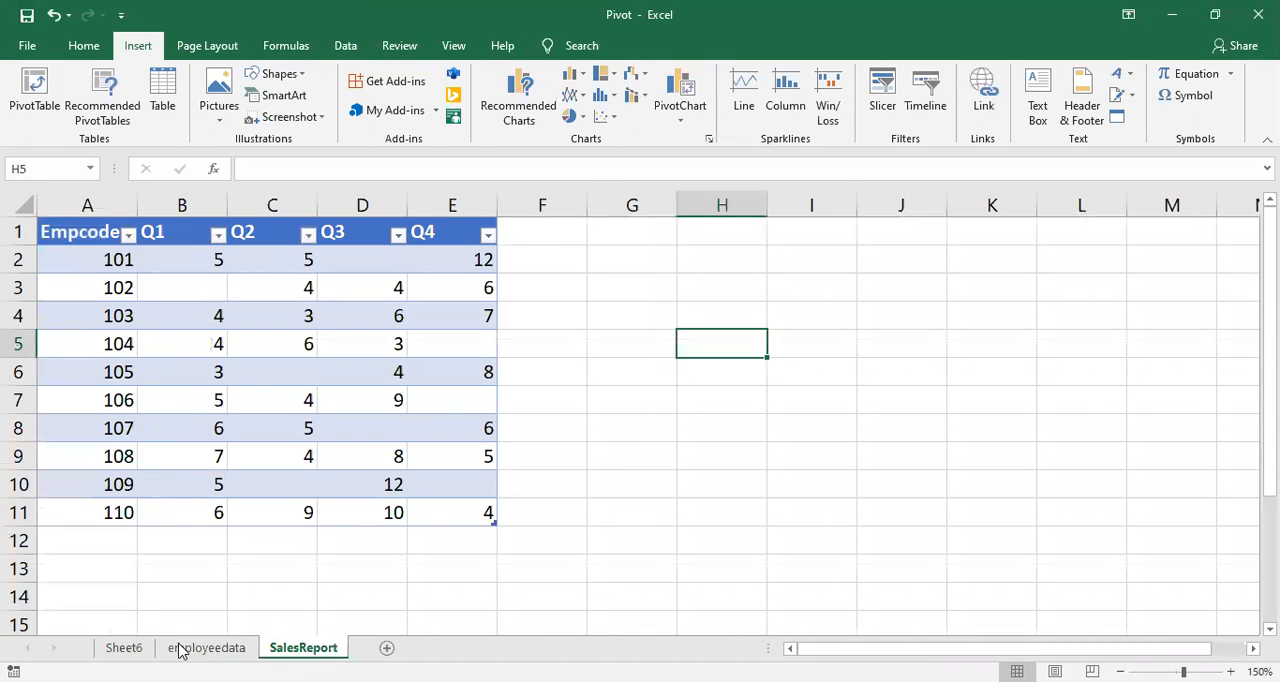
click(123, 648)
click(244, 650)
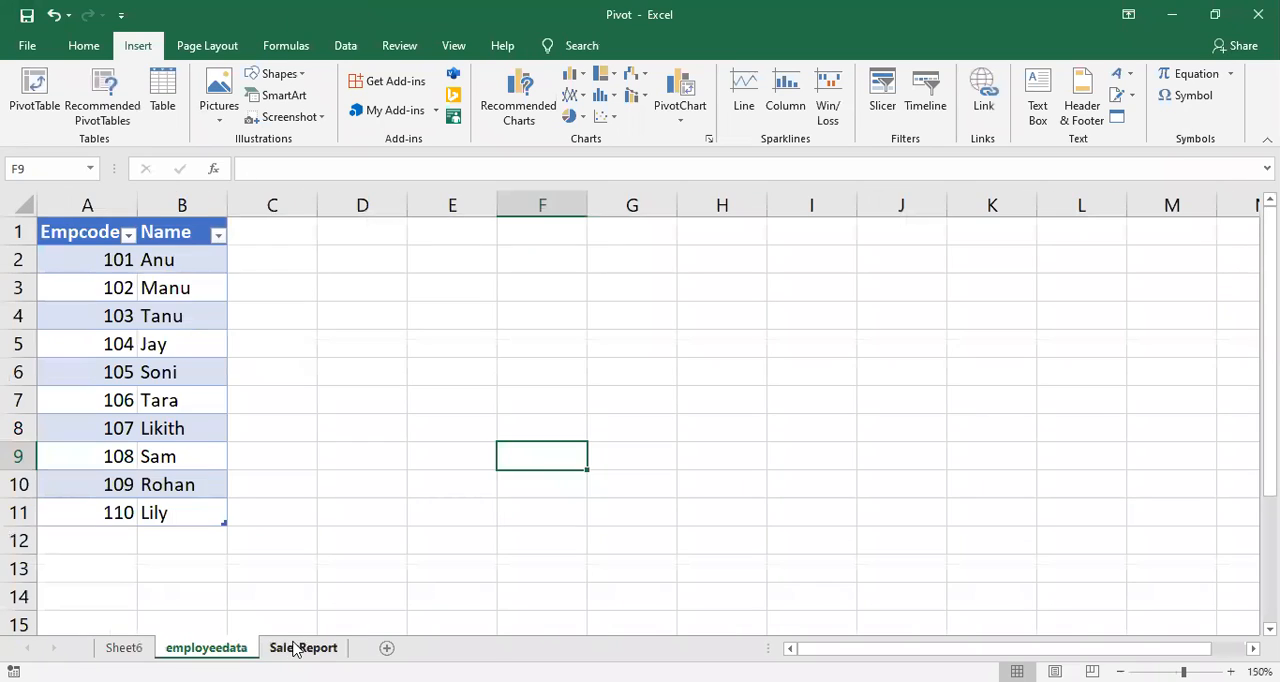
click(300, 648)
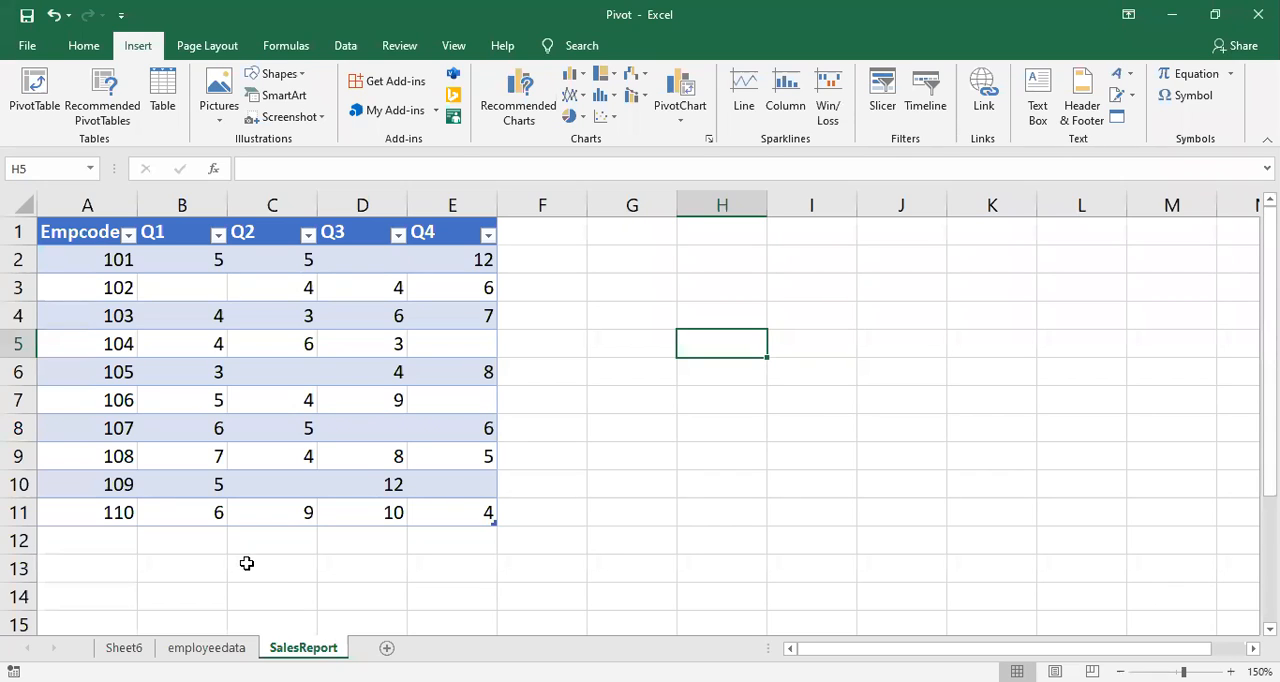
Step: Unhide the hidden Sparklines worksheet
right_click(302, 649)
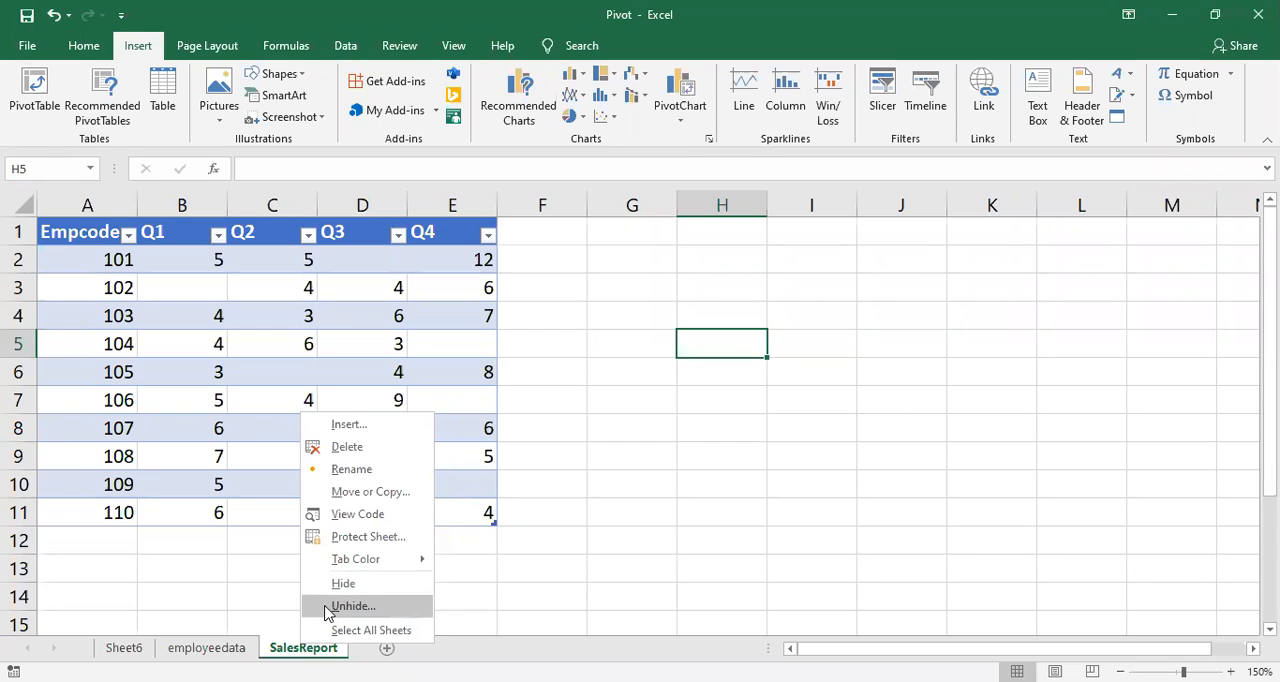
click(350, 606)
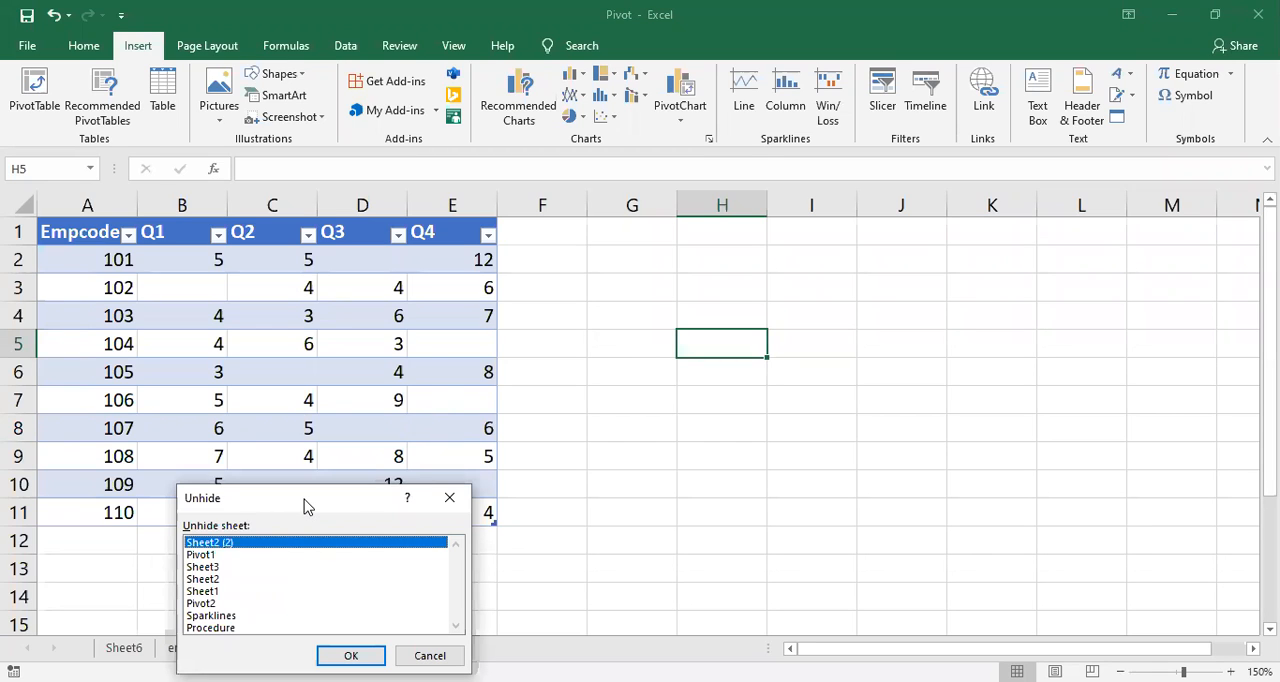
drag(307, 505, 324, 385)
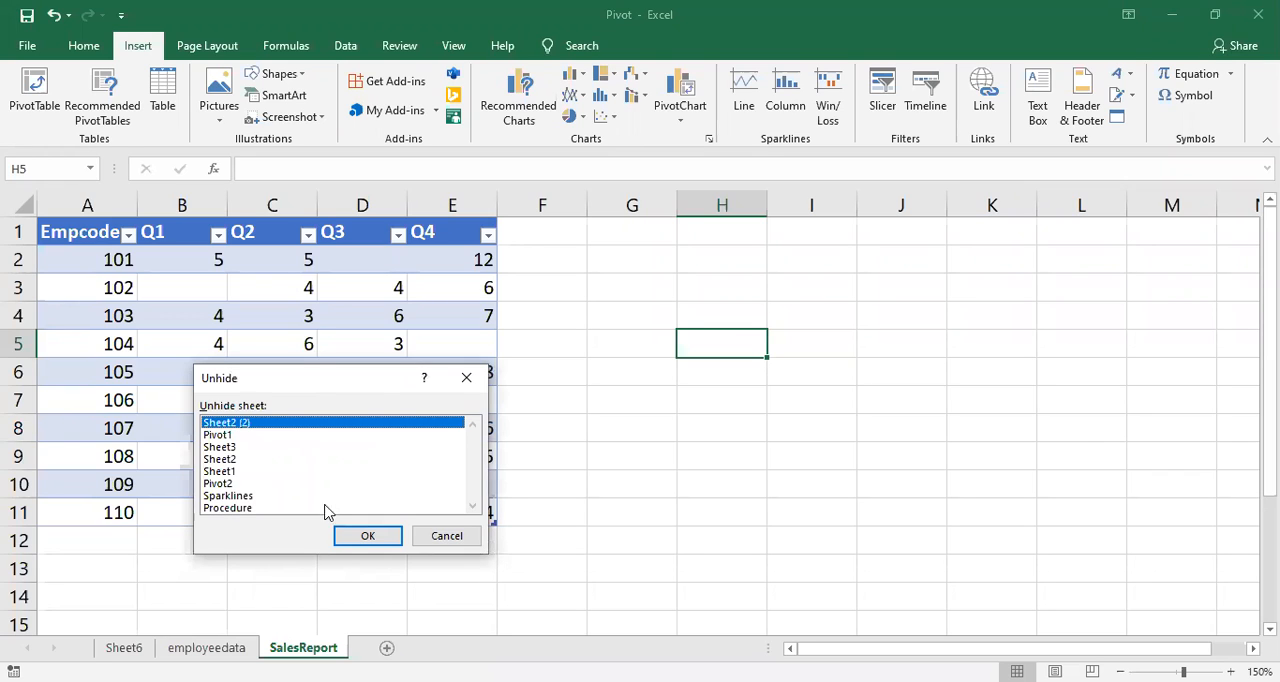
click(233, 496)
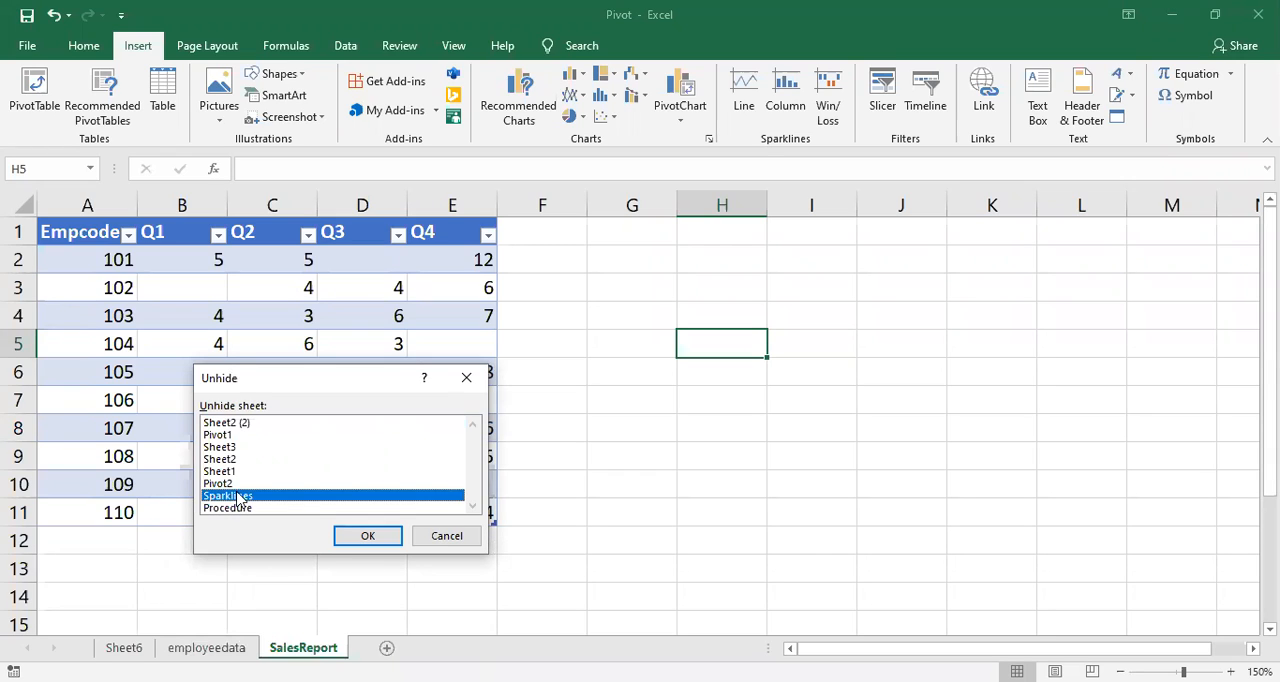
click(362, 536)
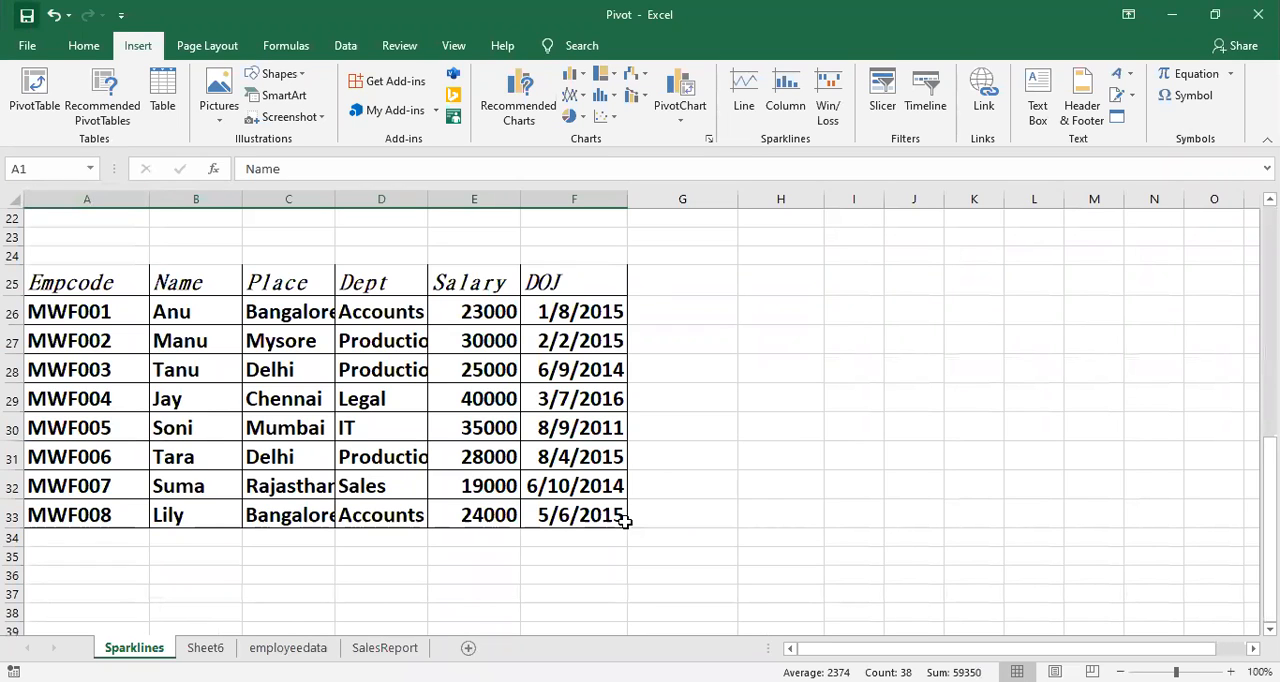
Step: Insert an empty column between Place and Dept in the employee table on the Sparklines sheet
click(470, 464)
scroll(387, 459, up, 1)
scroll(389, 457, up, 1)
scroll(383, 451, down, 2)
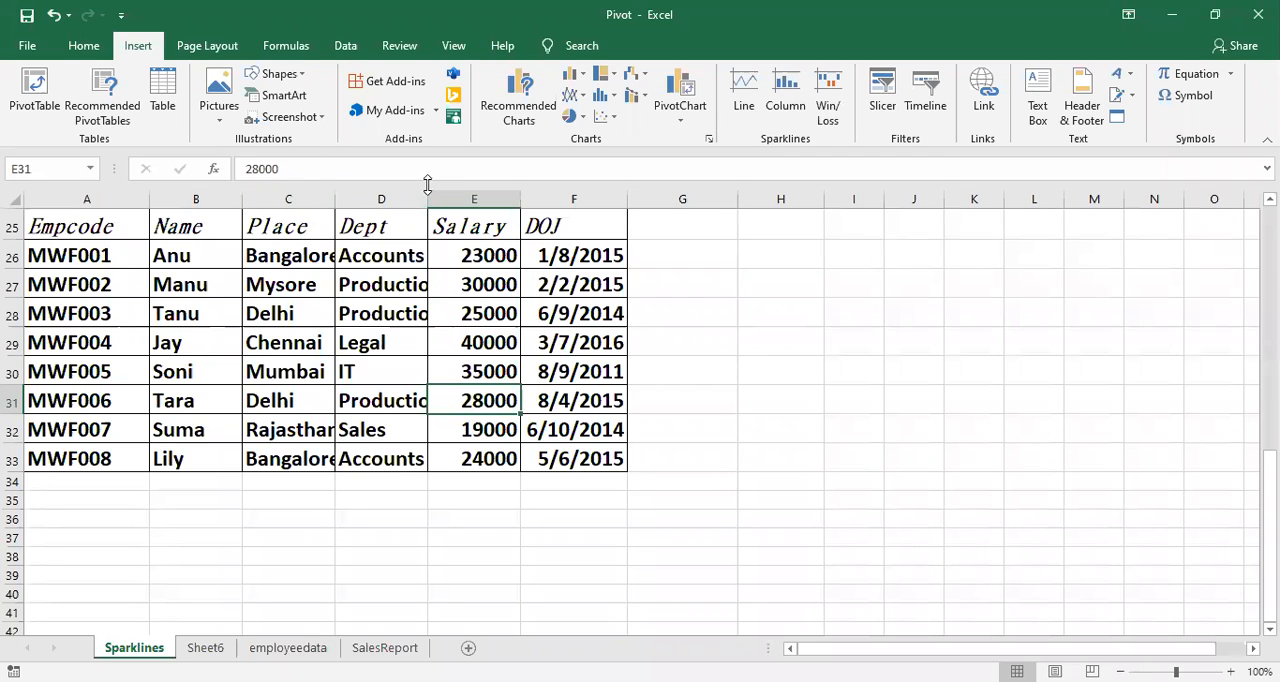
click(384, 218)
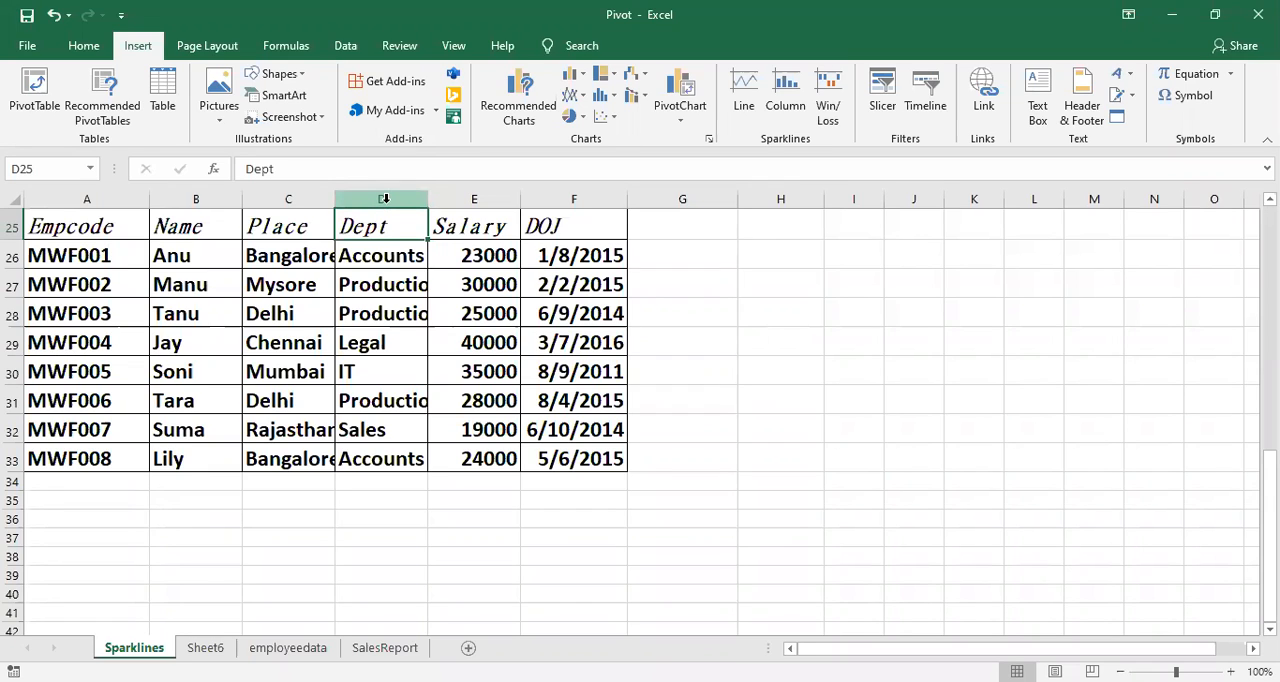
key(ctrl+space)
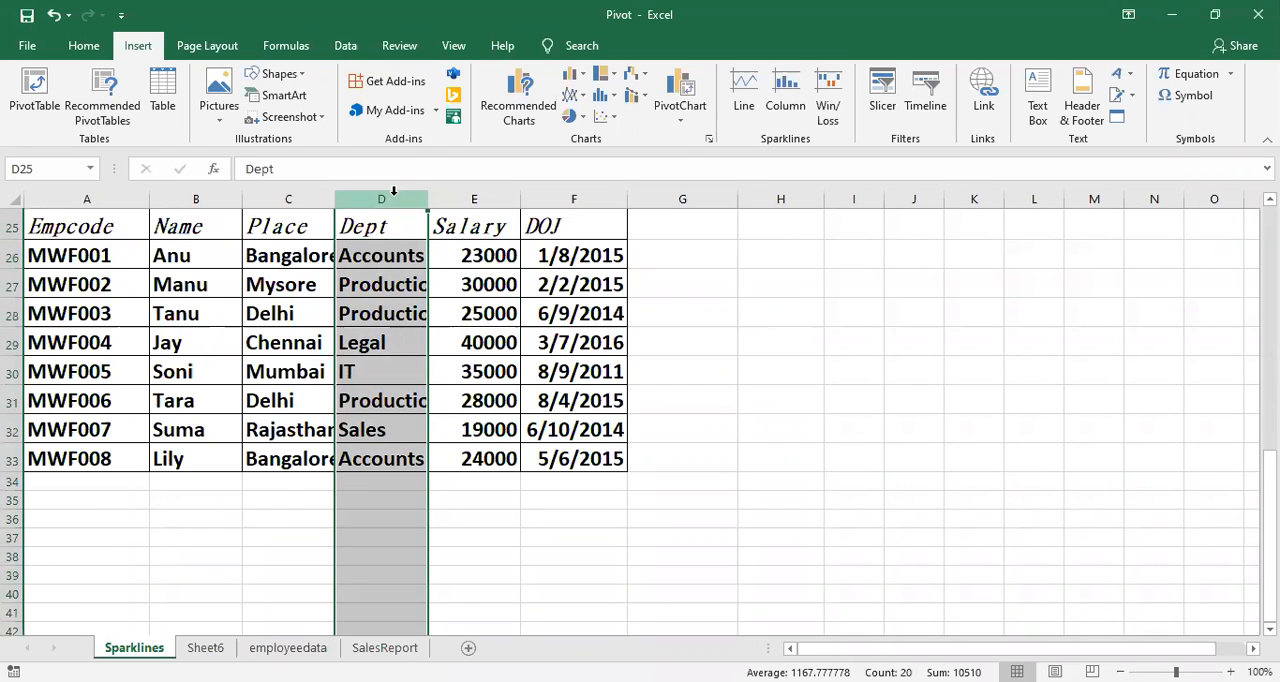
right_click(404, 212)
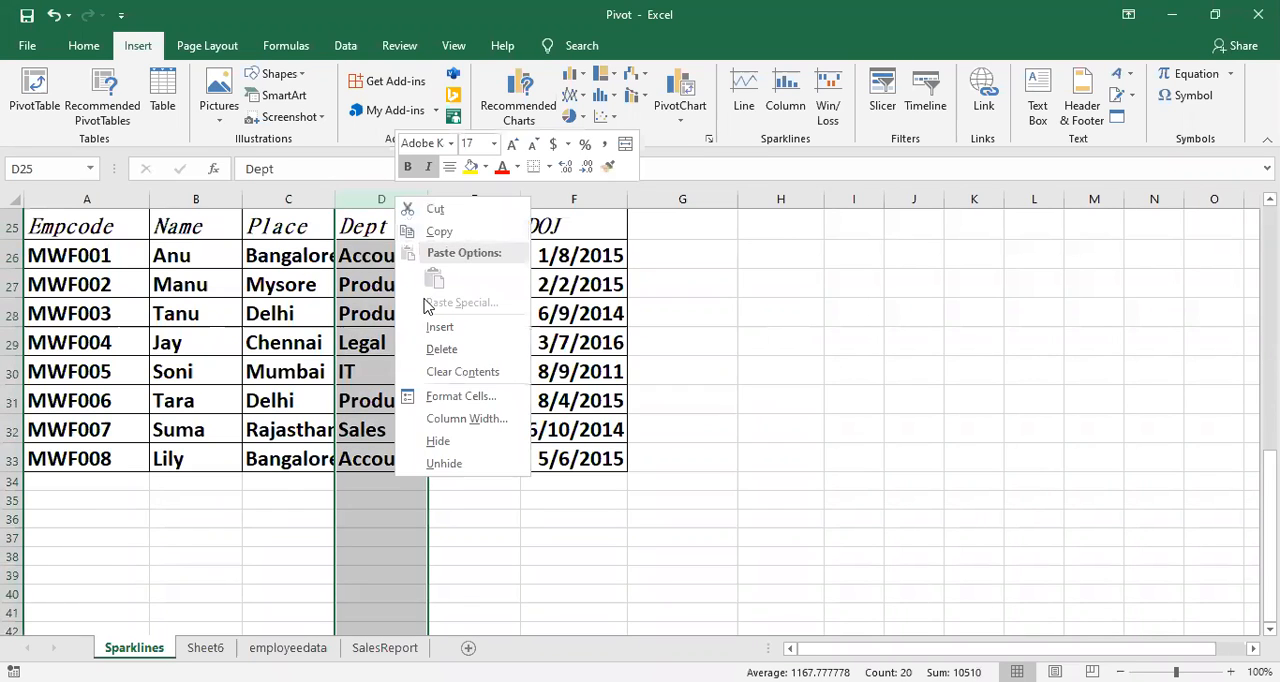
click(428, 326)
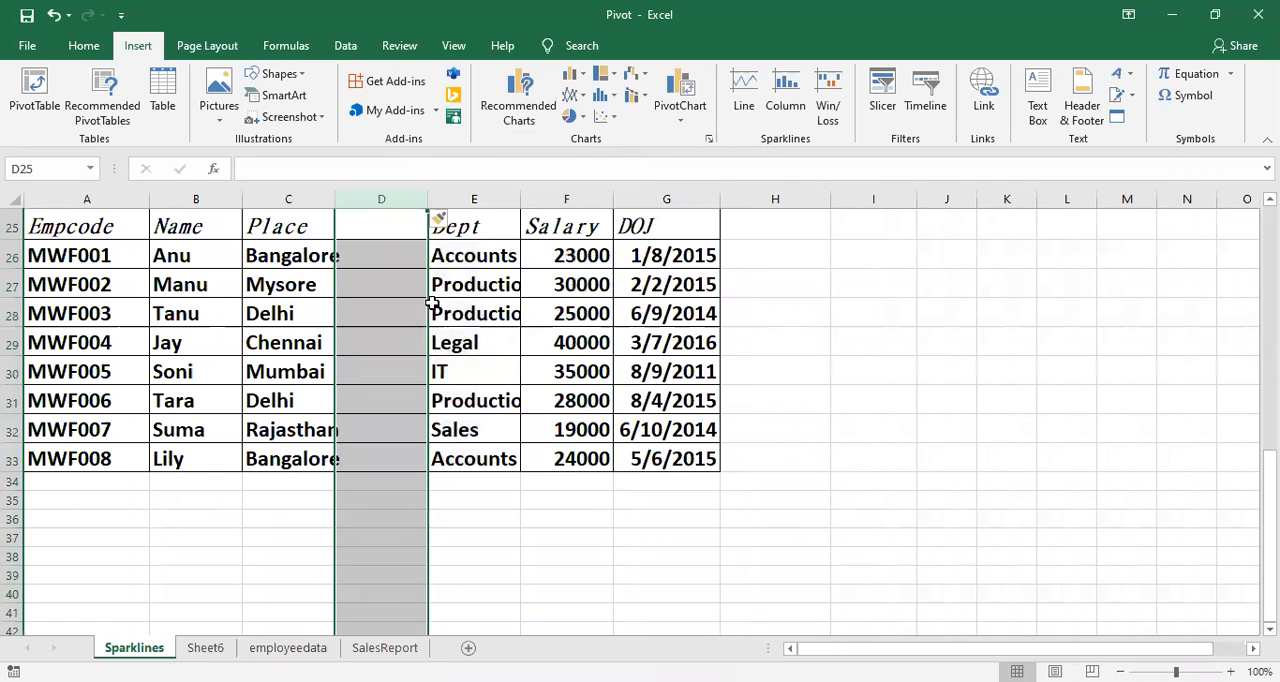
Step: Undo the insertion of the empty column between Place and Dept in the employee table
click(487, 316)
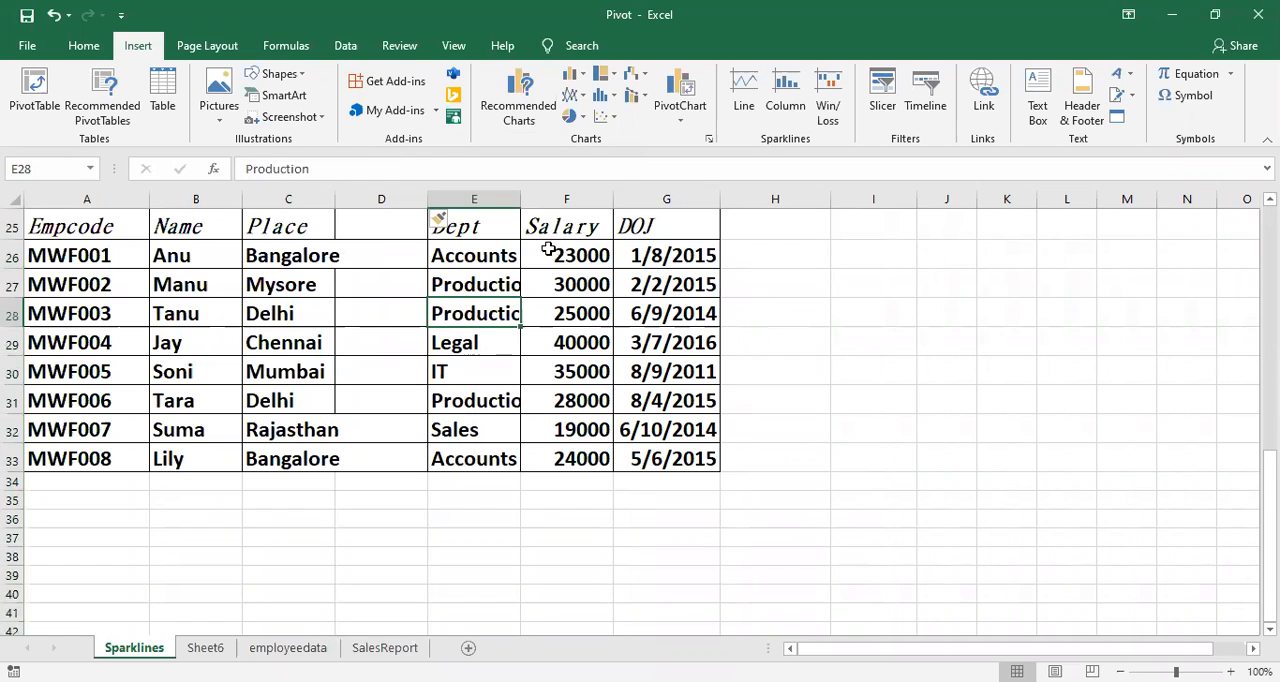
click(553, 334)
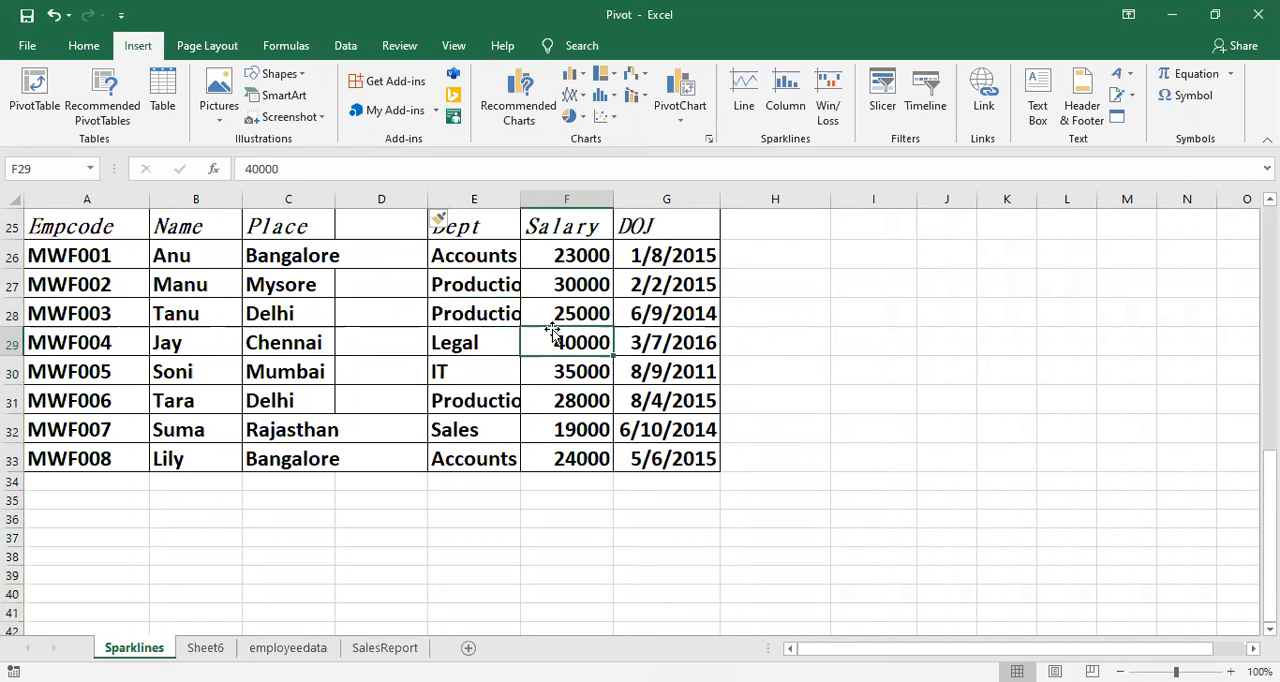
key(ctrl+z)
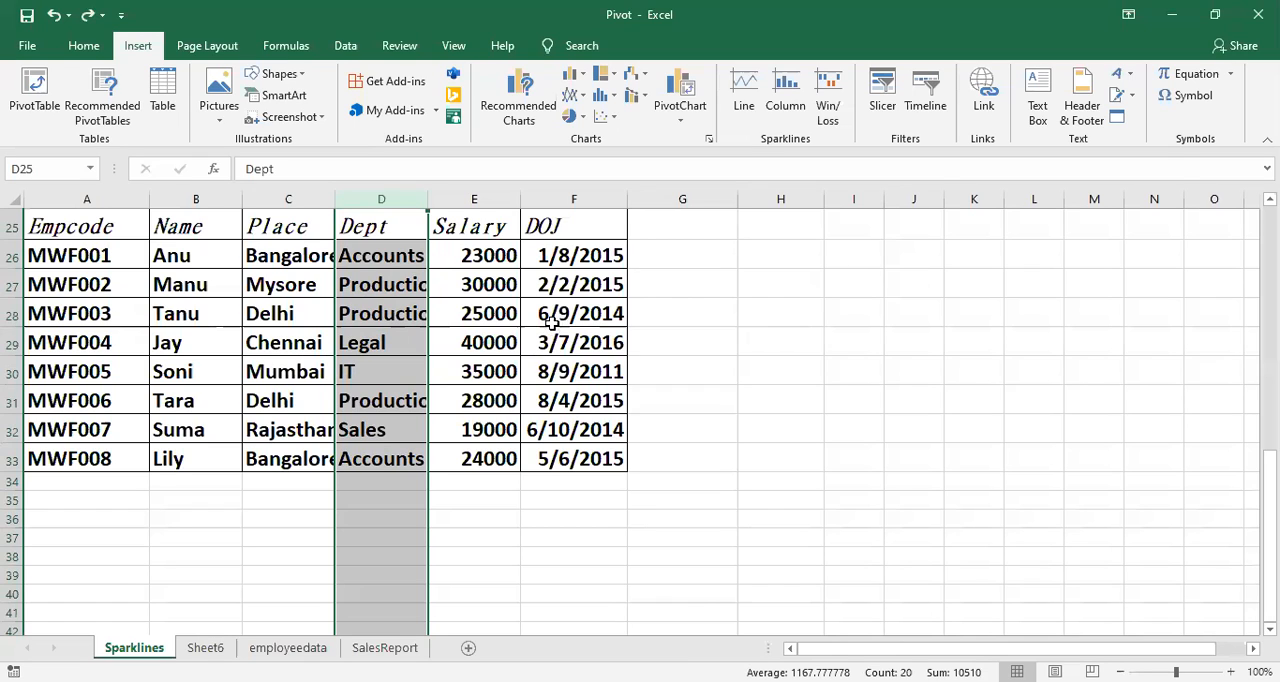
click(538, 402)
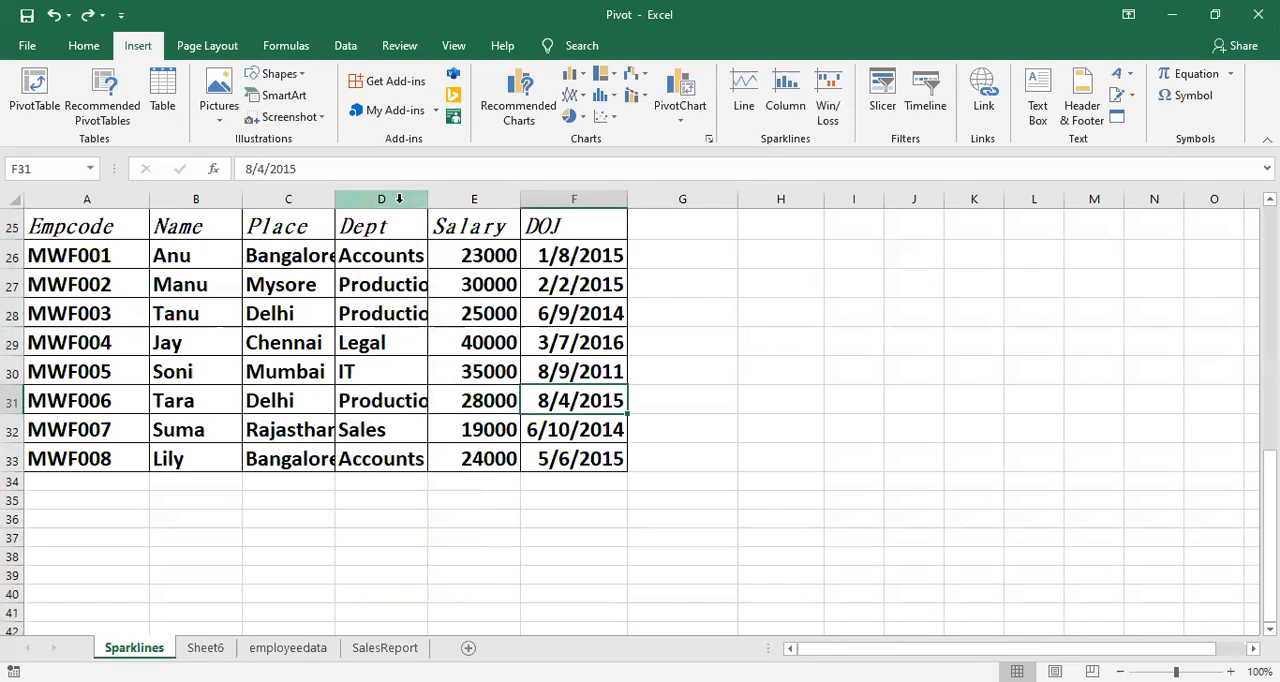
Step: Insert two empty columns at once between Place and Dept and undo the insertion
click(398, 199)
drag(430, 207, 443, 203)
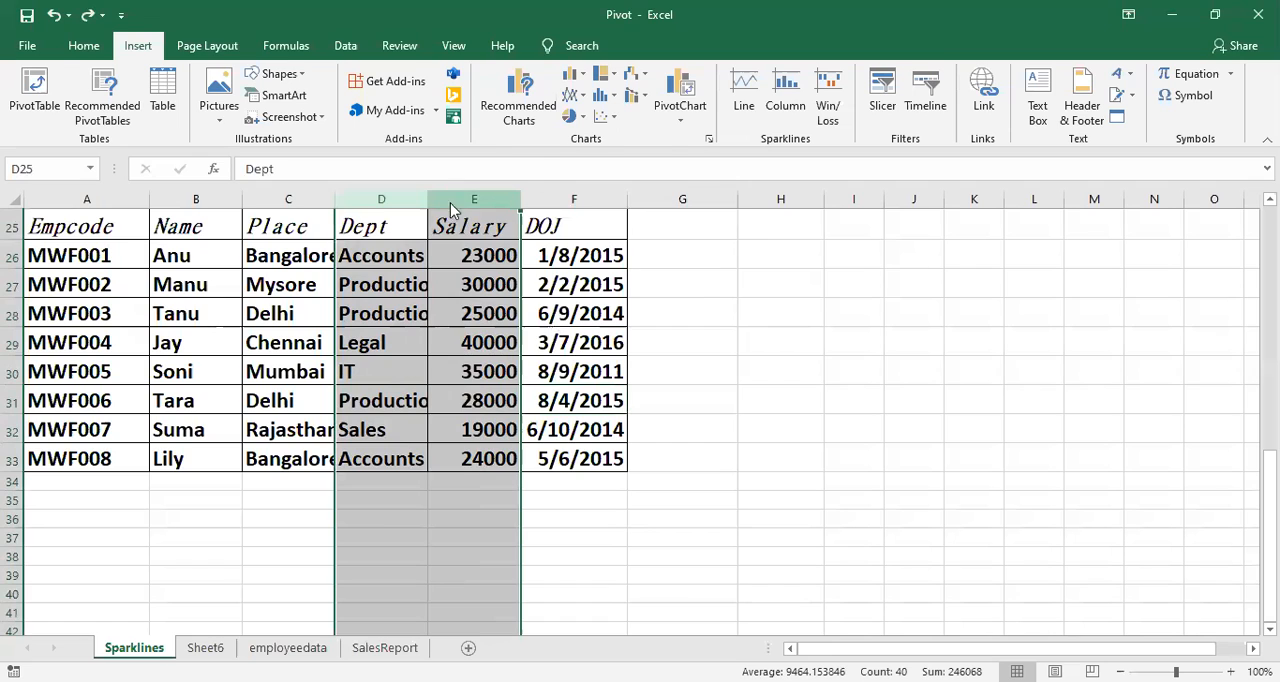
right_click(453, 206)
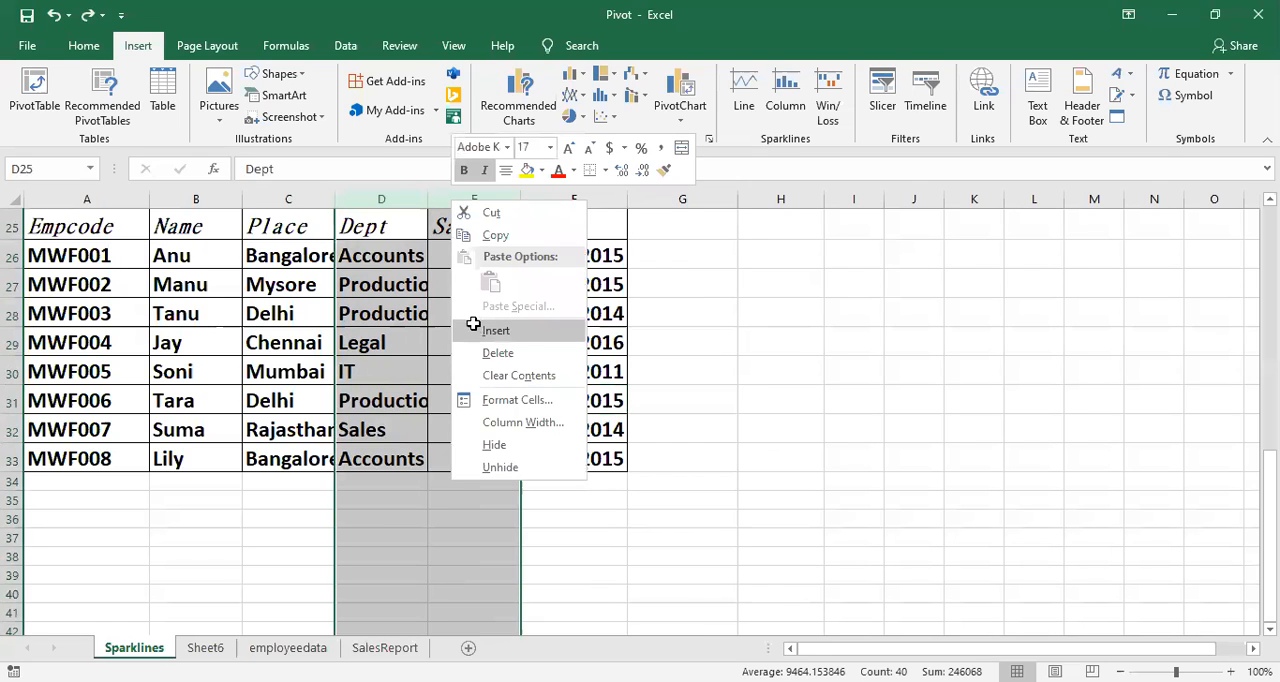
click(476, 331)
click(470, 347)
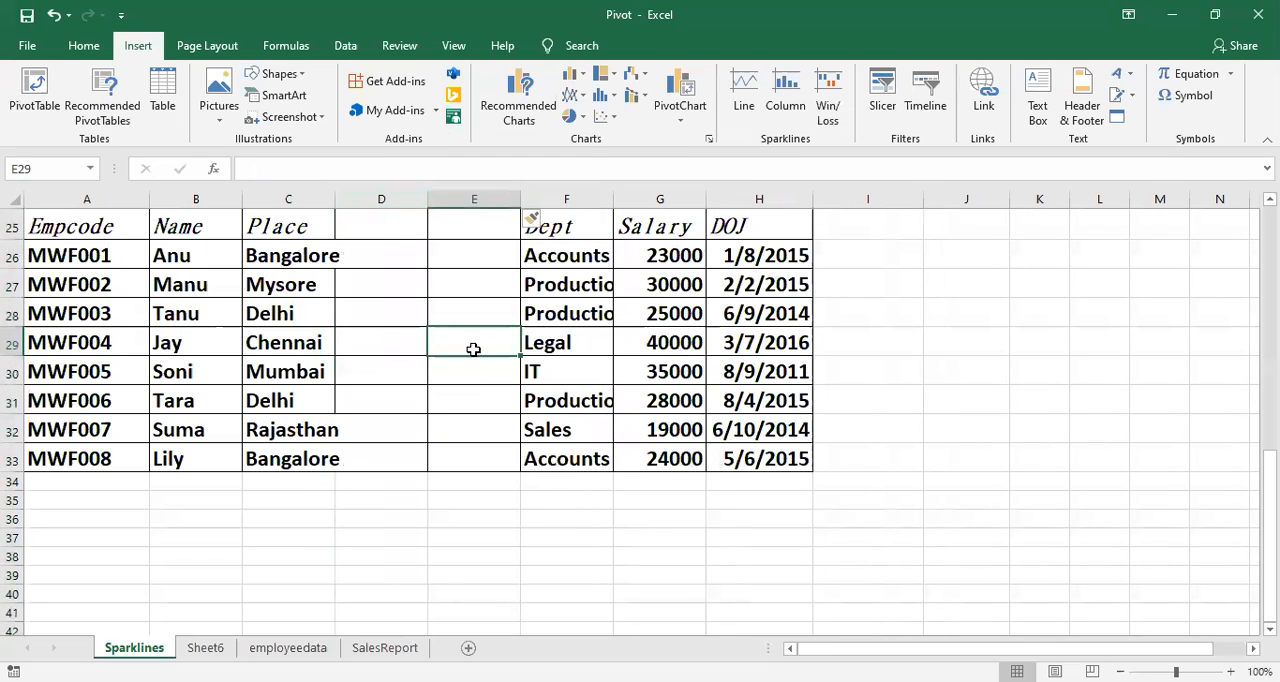
key(ctrl+z)
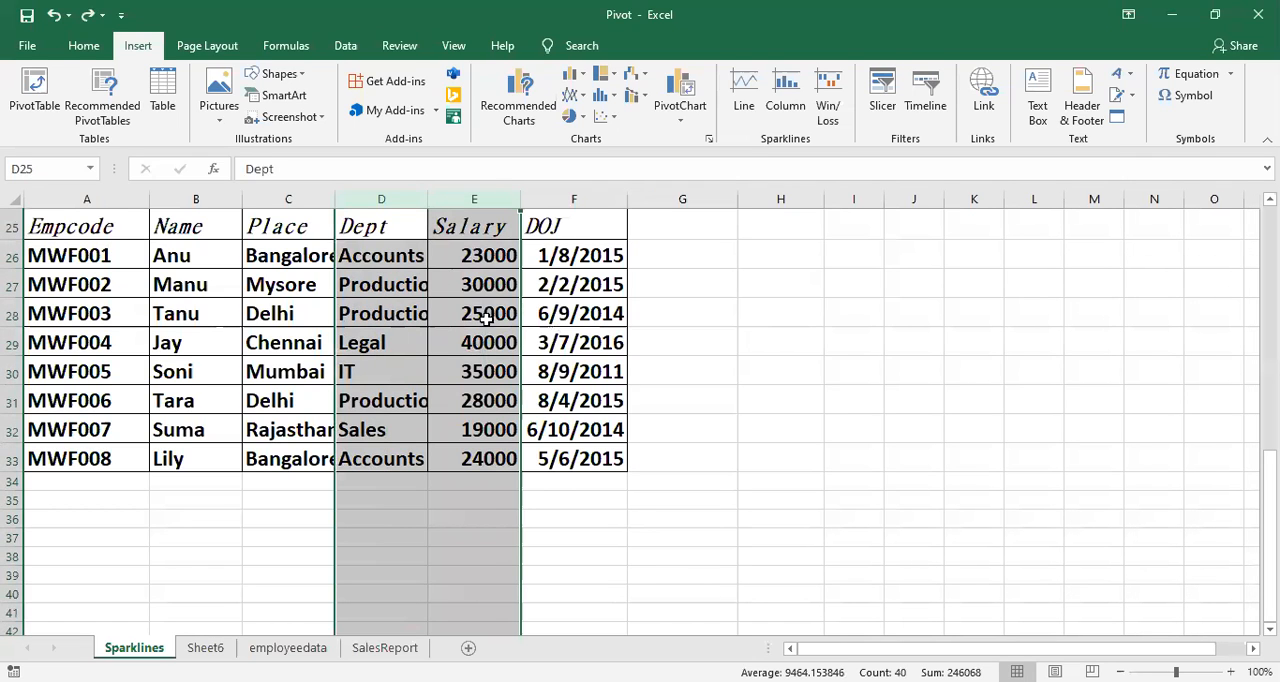
Step: Insert three empty columns at once between Place and Dept and undo the insertion
click(390, 199)
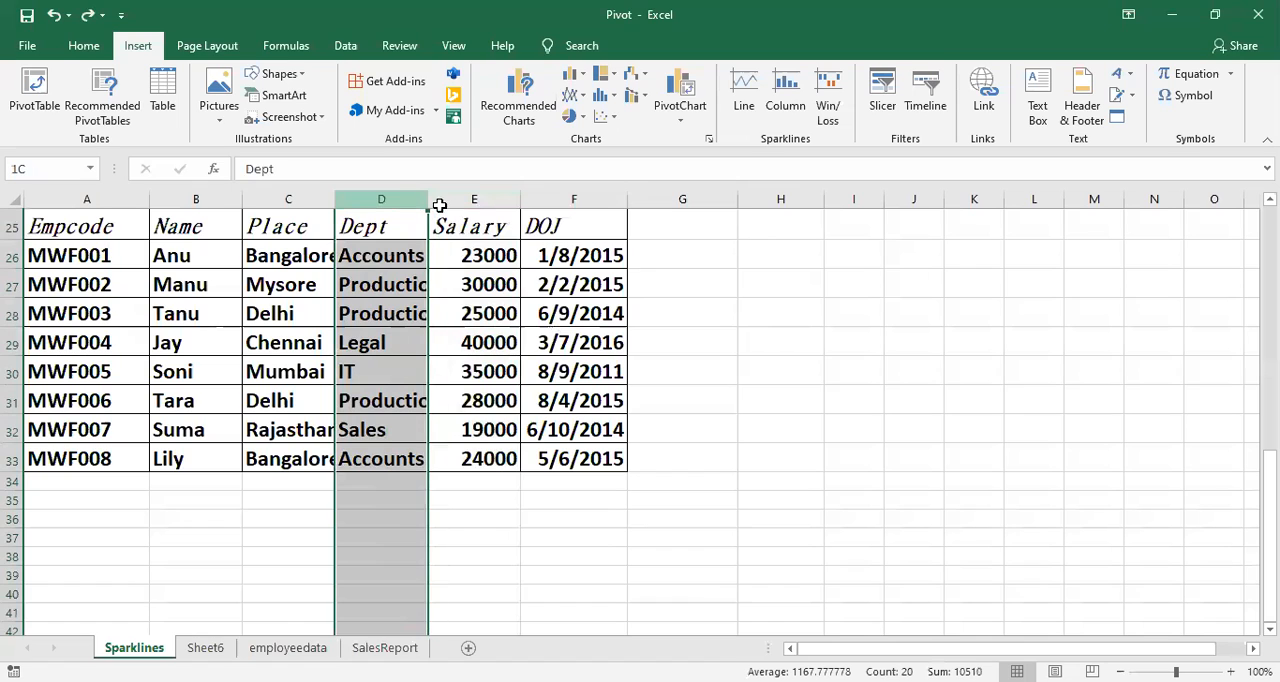
shift+click(543, 200)
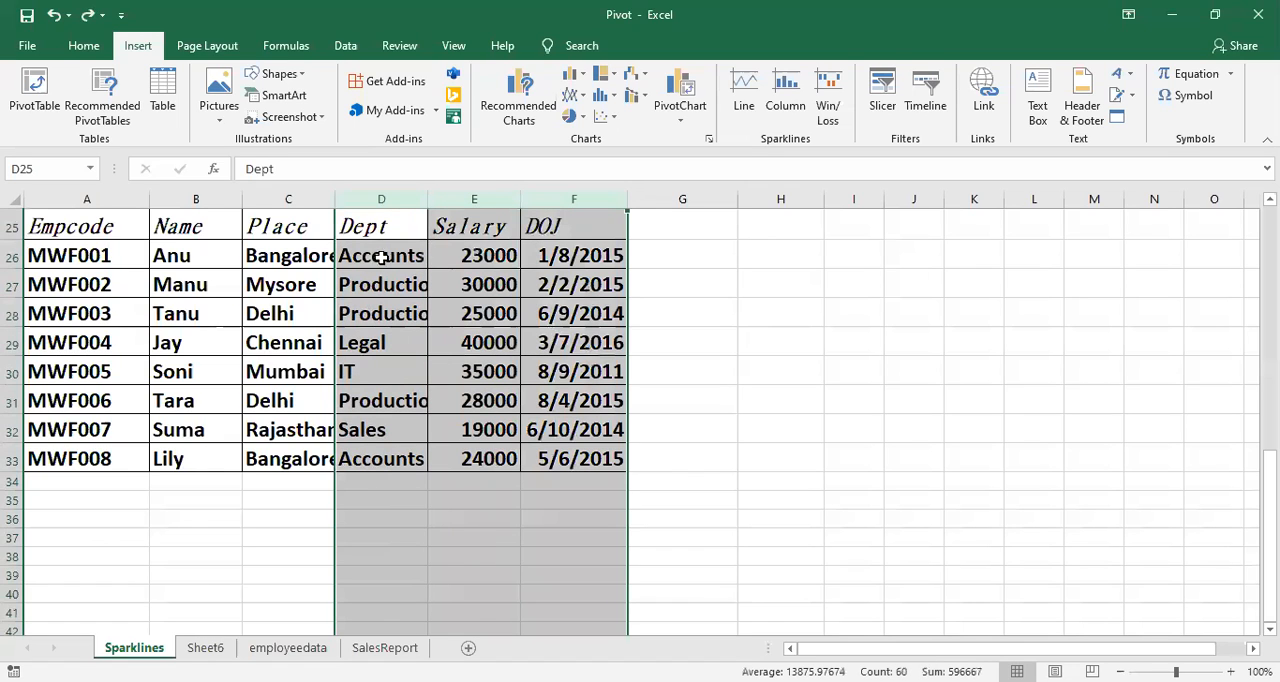
right_click(399, 204)
click(430, 335)
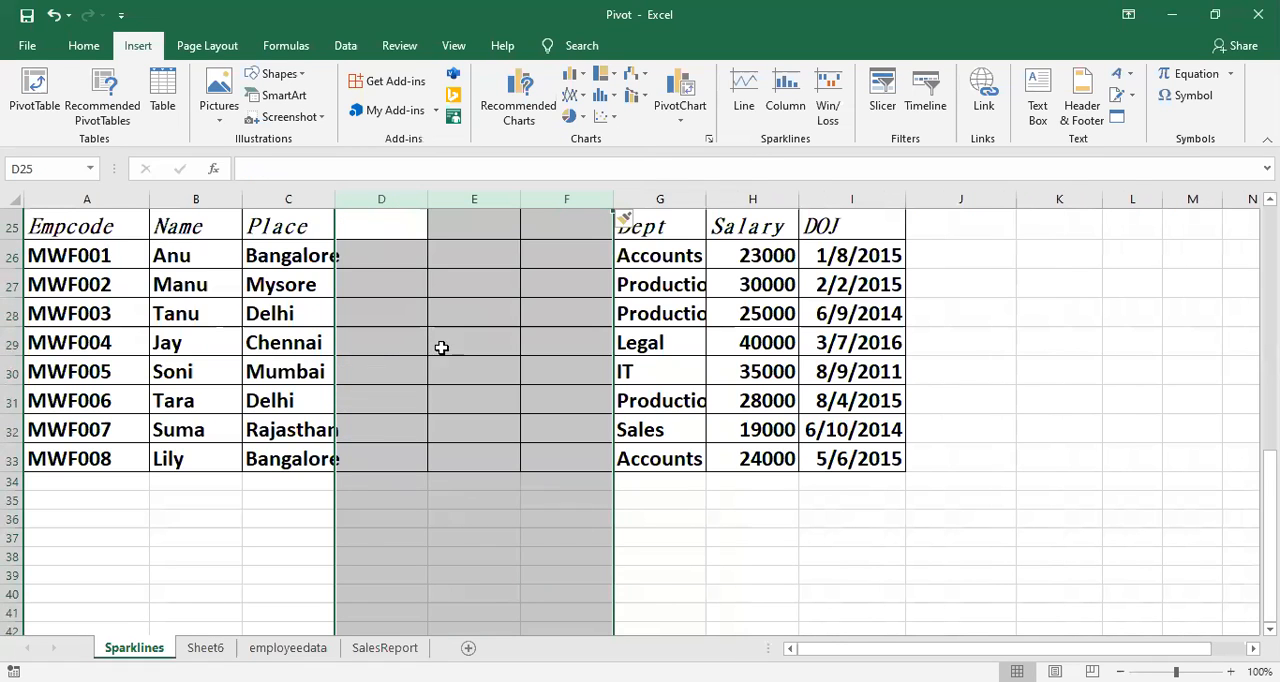
click(456, 365)
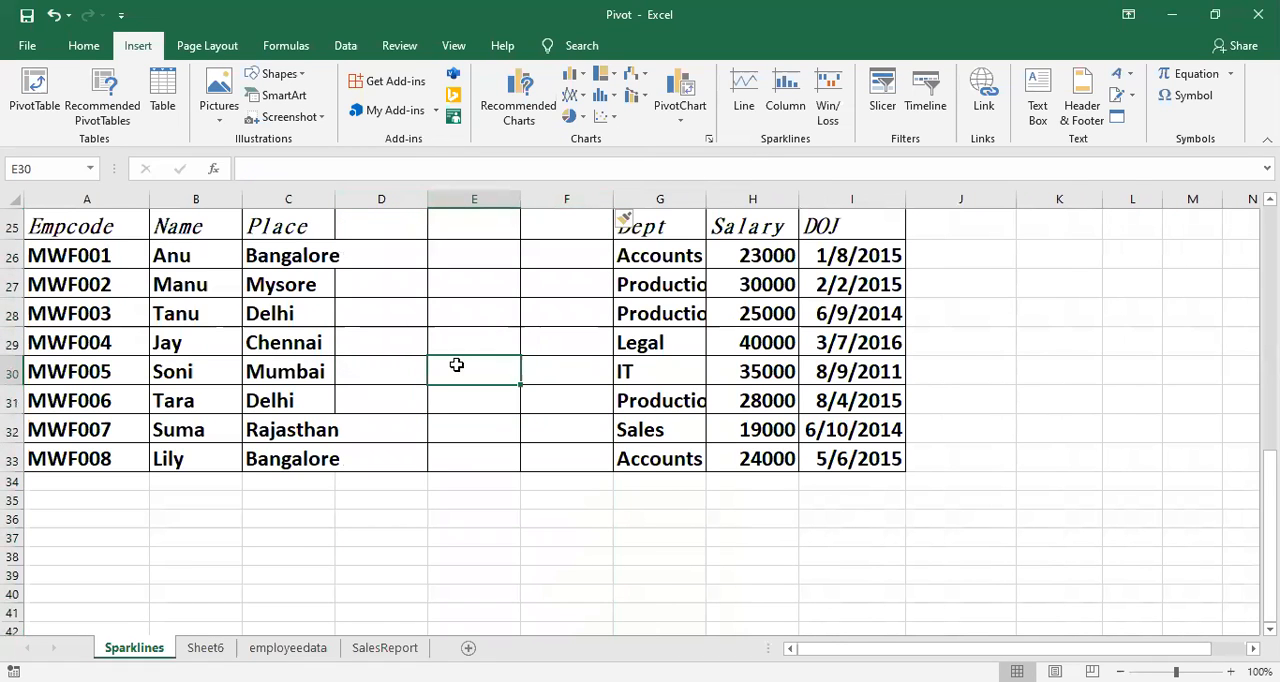
key(ctrl+z)
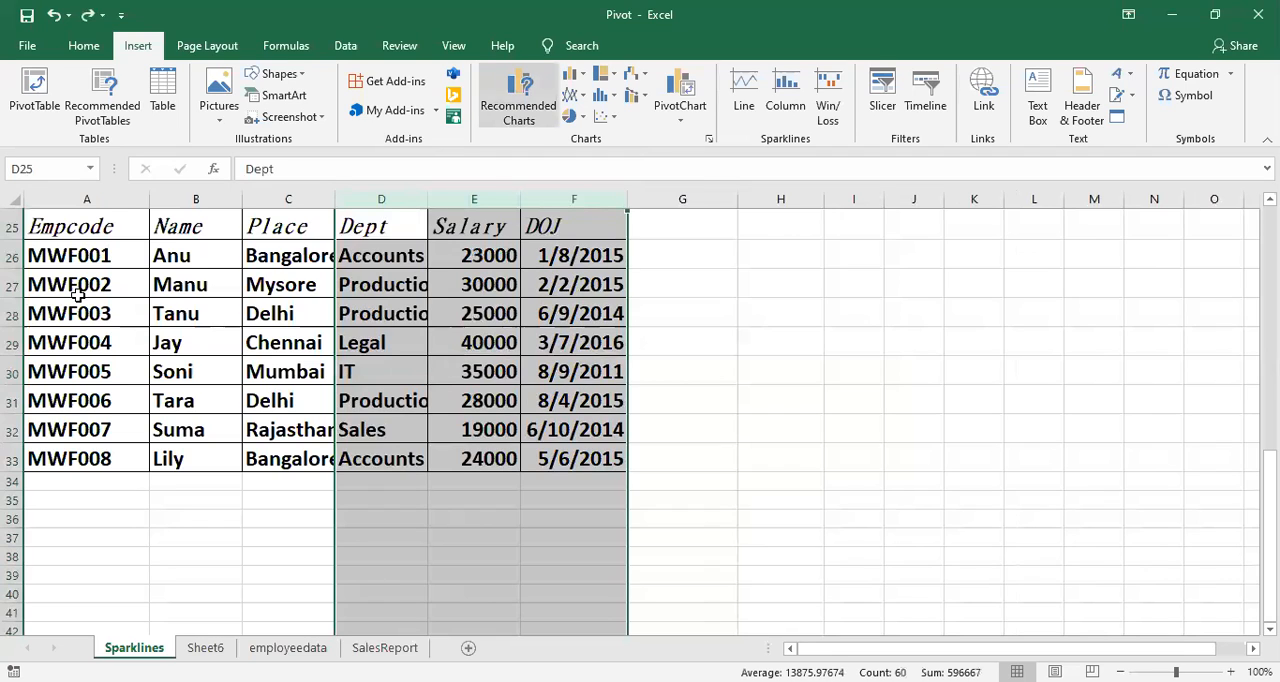
Step: Insert one empty row above the MWF004 record in the employee table
click(12, 343)
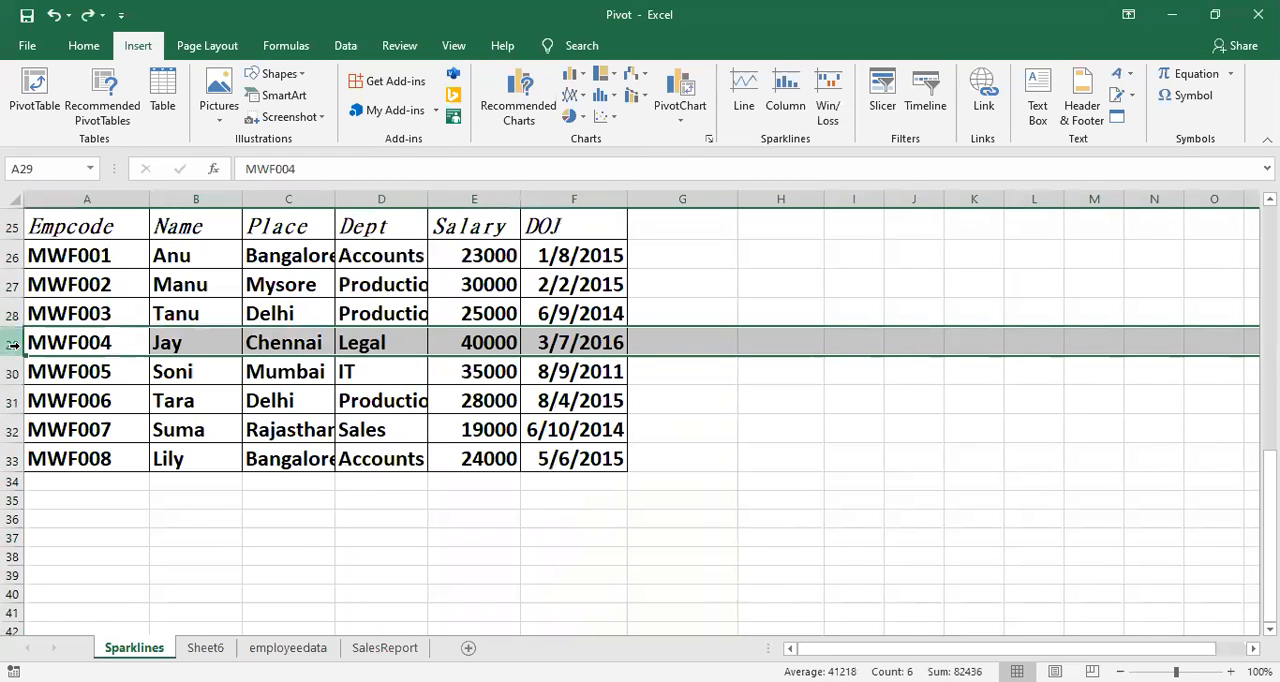
right_click(13, 344)
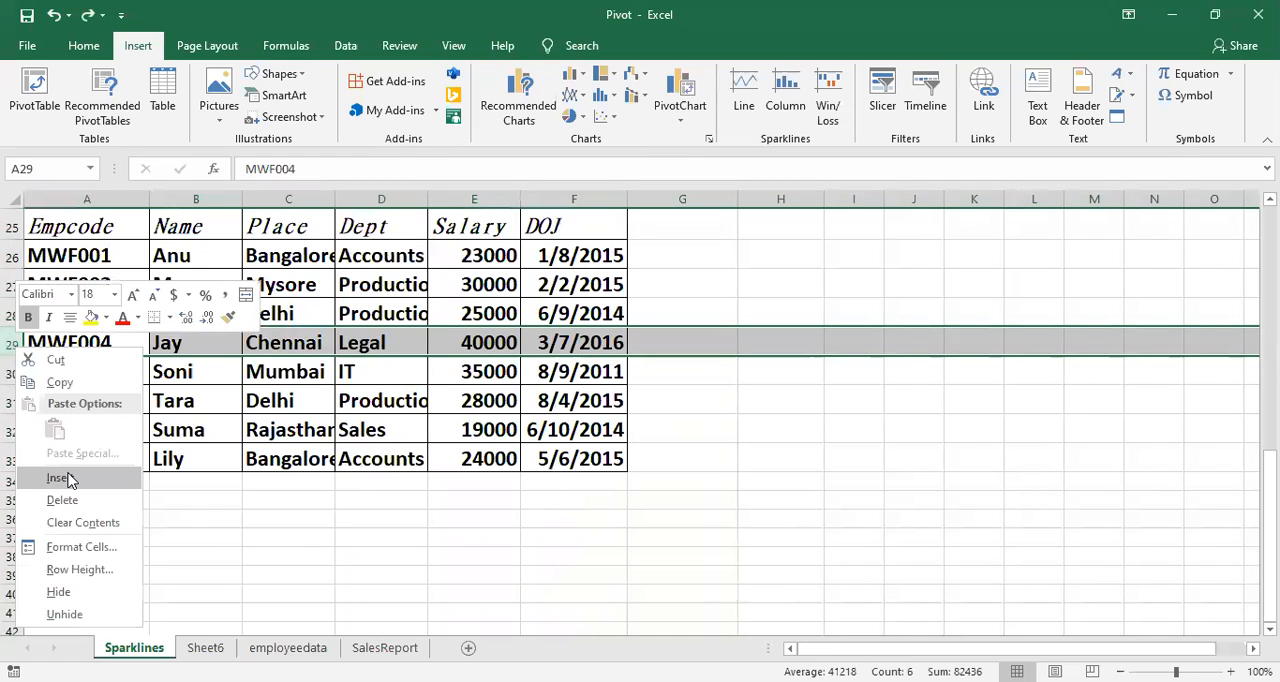
click(60, 477)
click(78, 372)
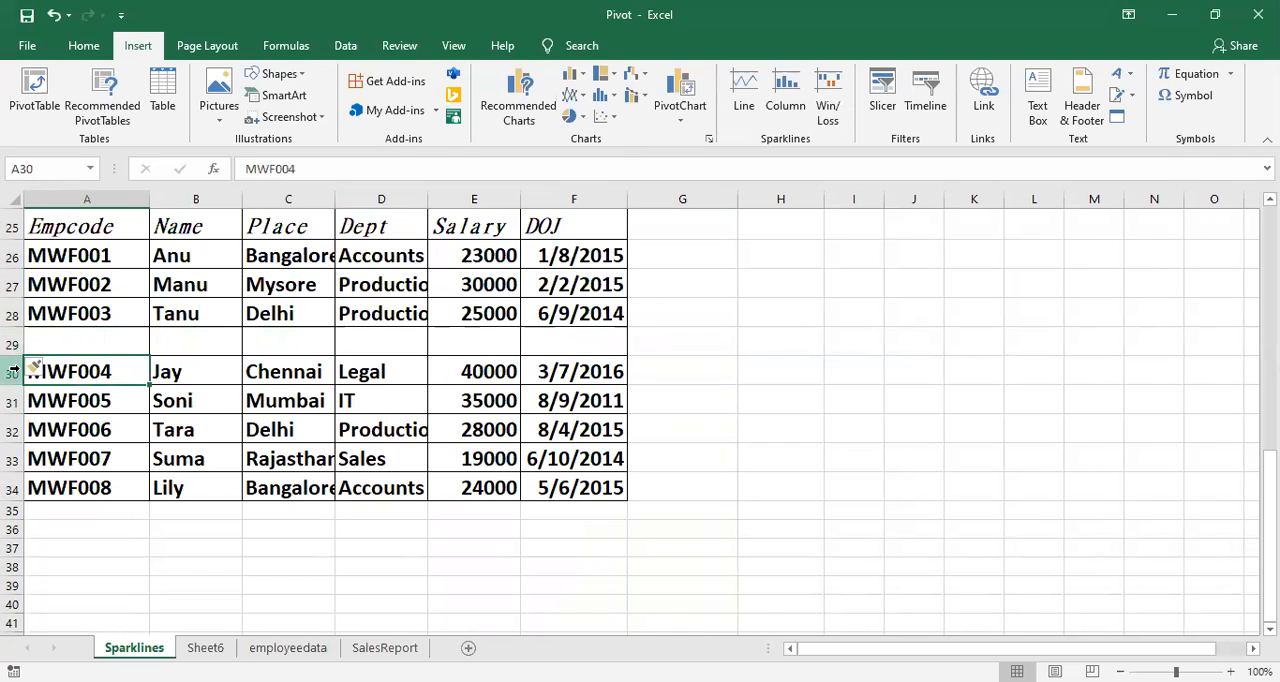
Step: Insert two more empty rows at once directly above the MWF004 record
click(13, 371)
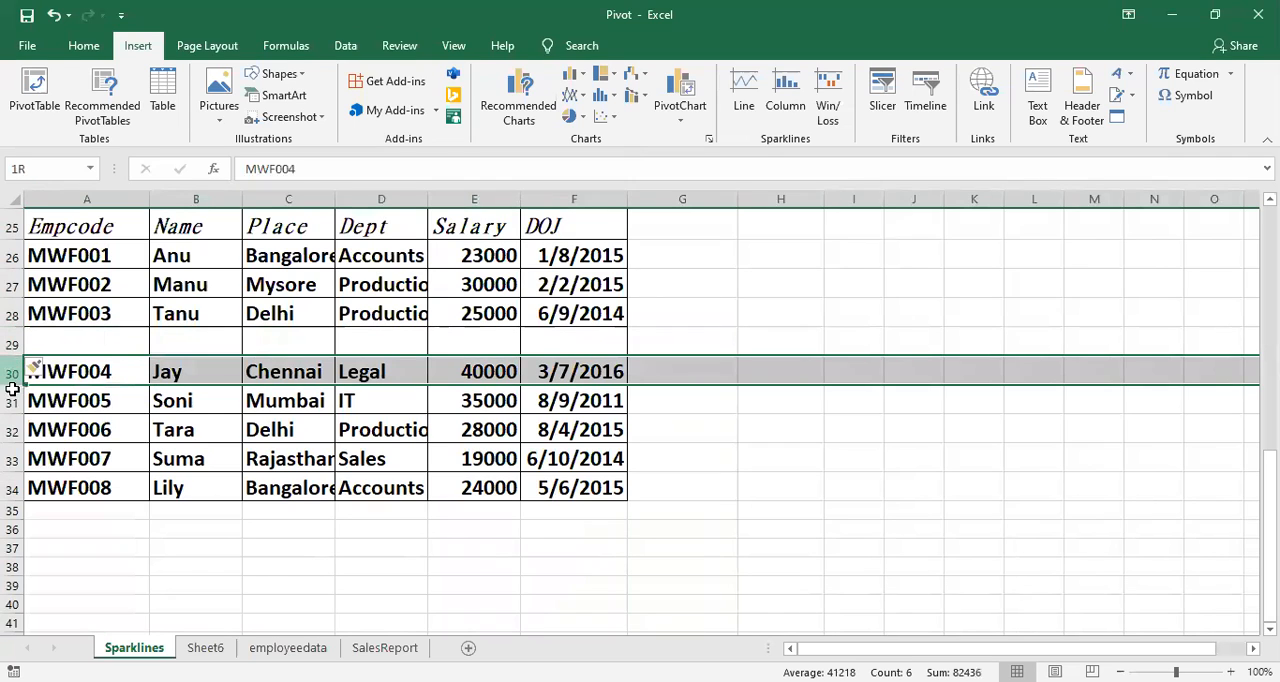
drag(12, 390, 12, 395)
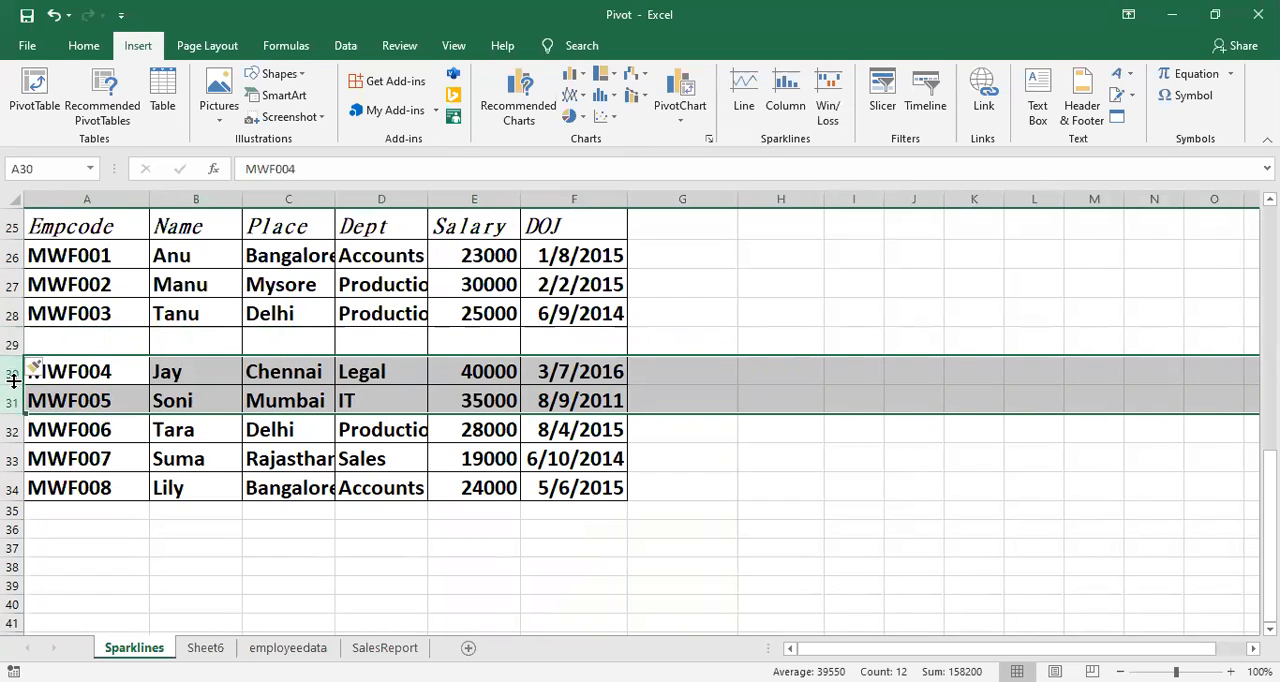
right_click(16, 385)
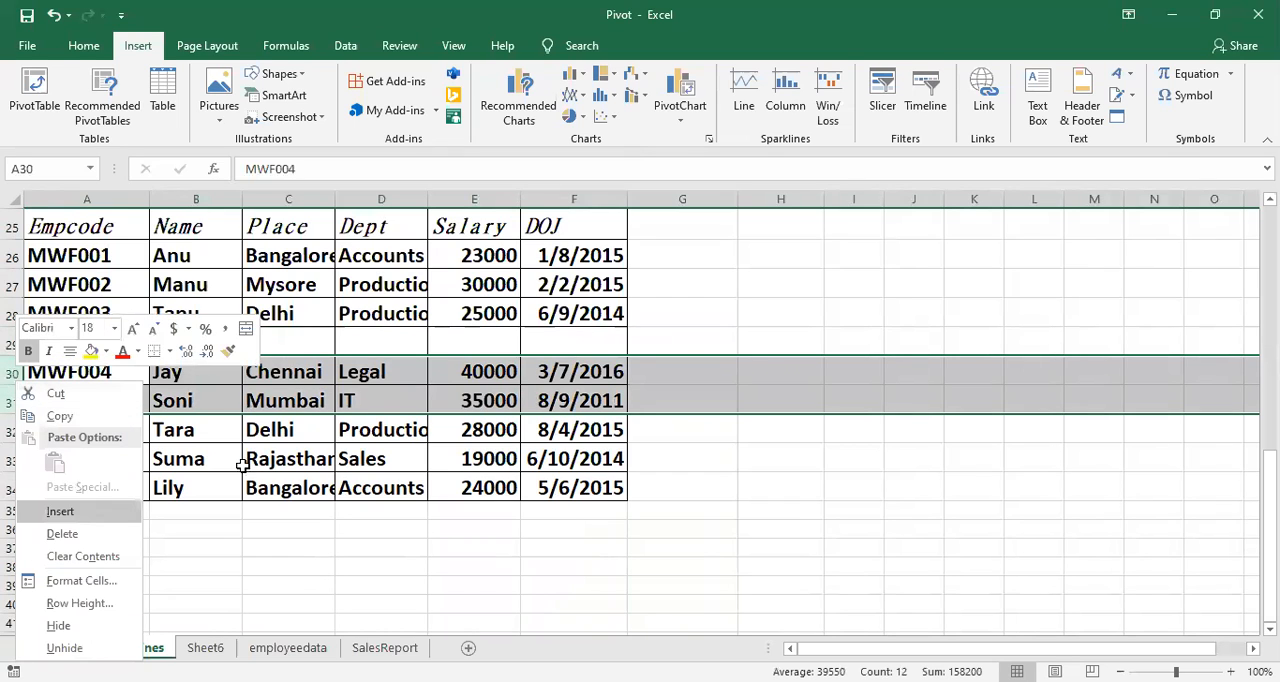
click(95, 514)
click(256, 466)
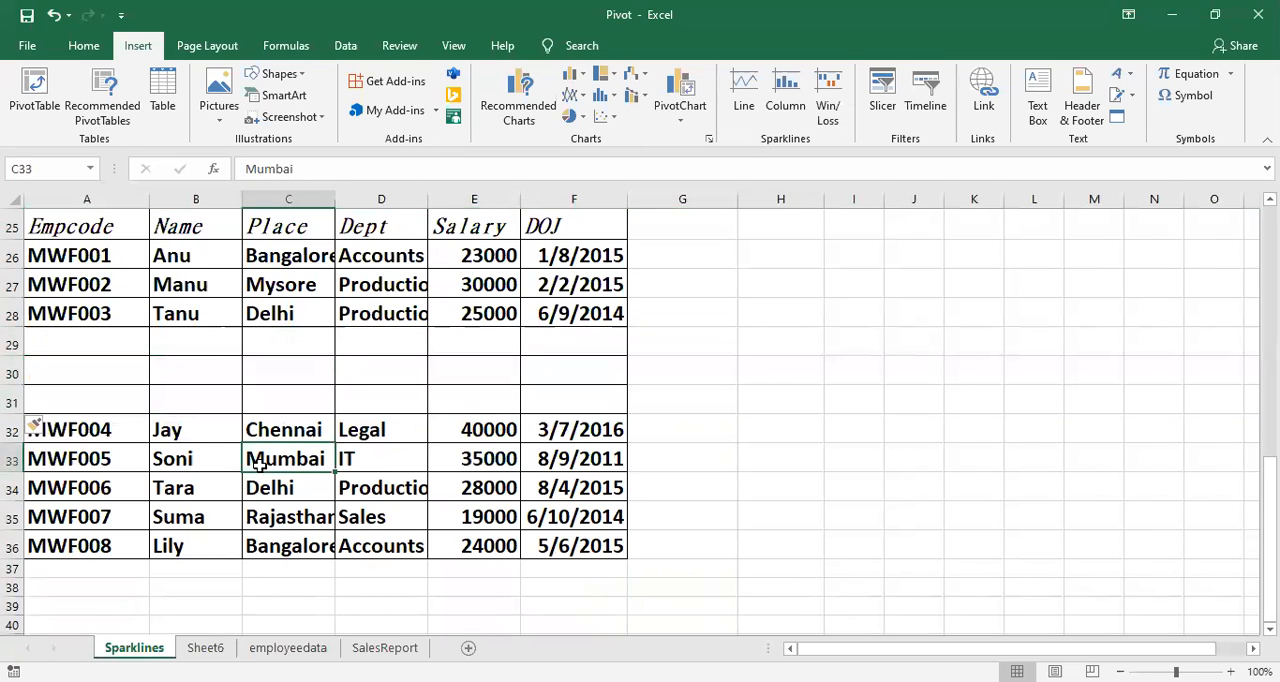
Step: Look over the tables on the Sparklines sheet and switch to the employeedata sheet
scroll(318, 558, up, 2)
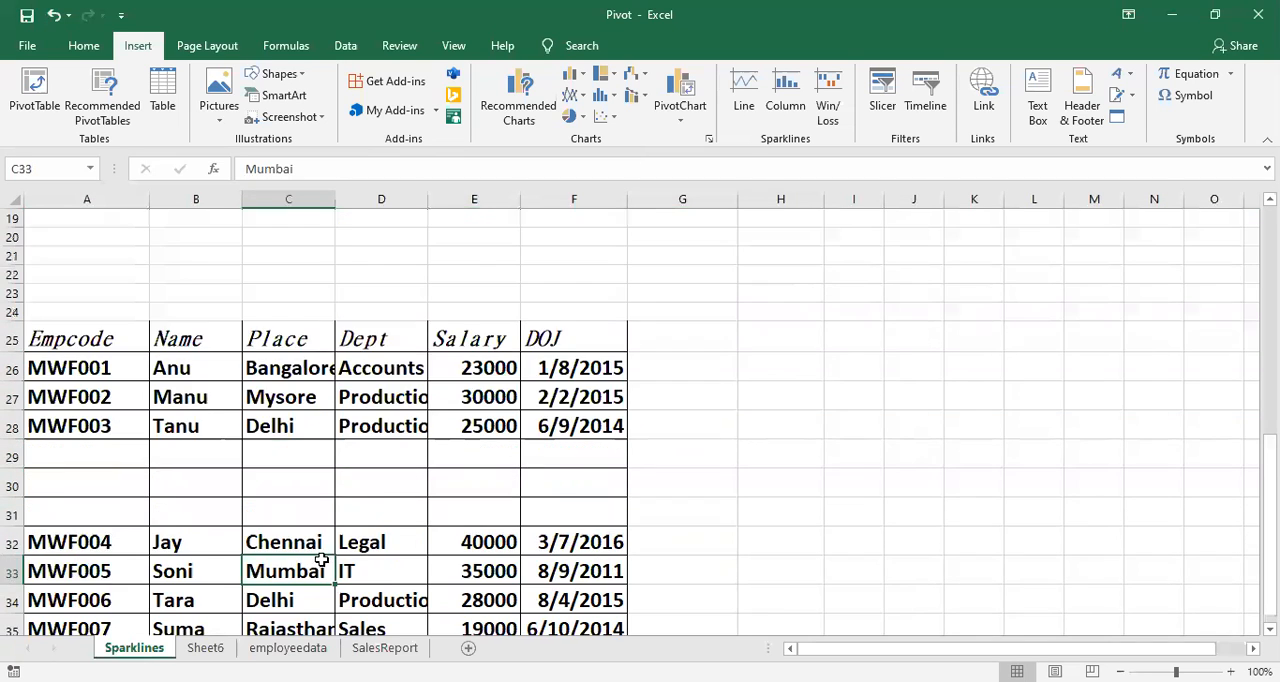
scroll(320, 560, up, 6)
scroll(340, 568, down, 2)
scroll(340, 568, down, 3)
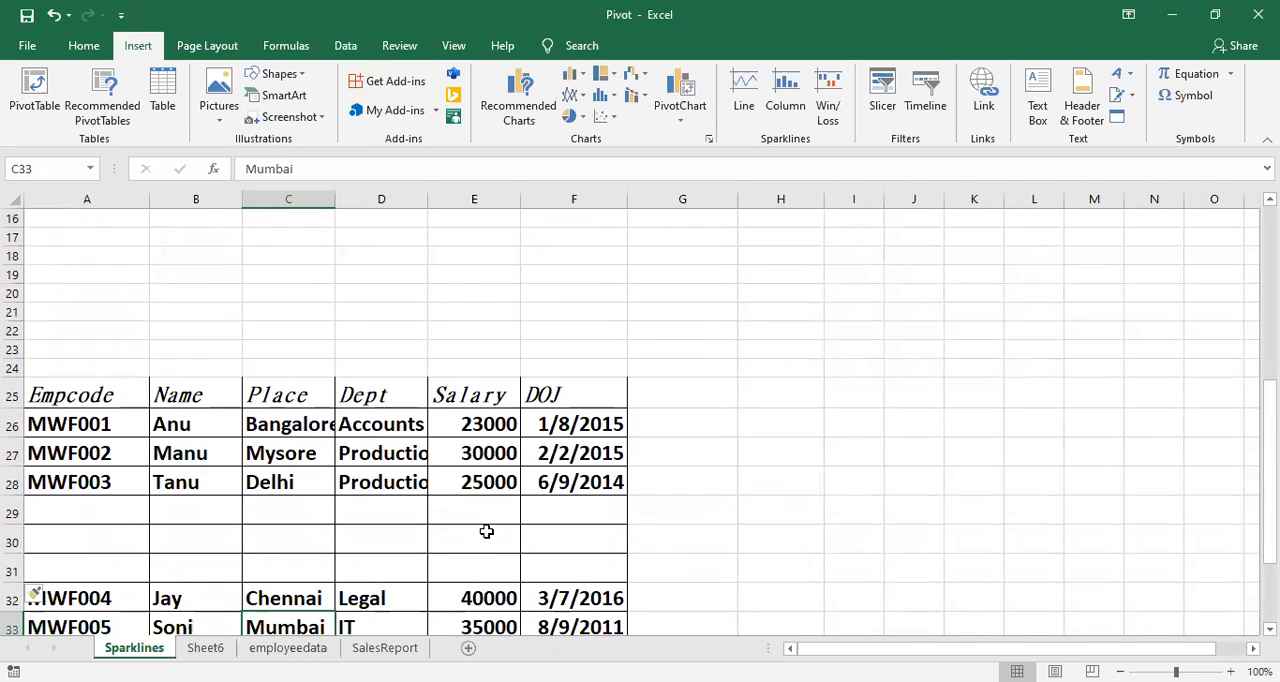
scroll(486, 531, up, 2)
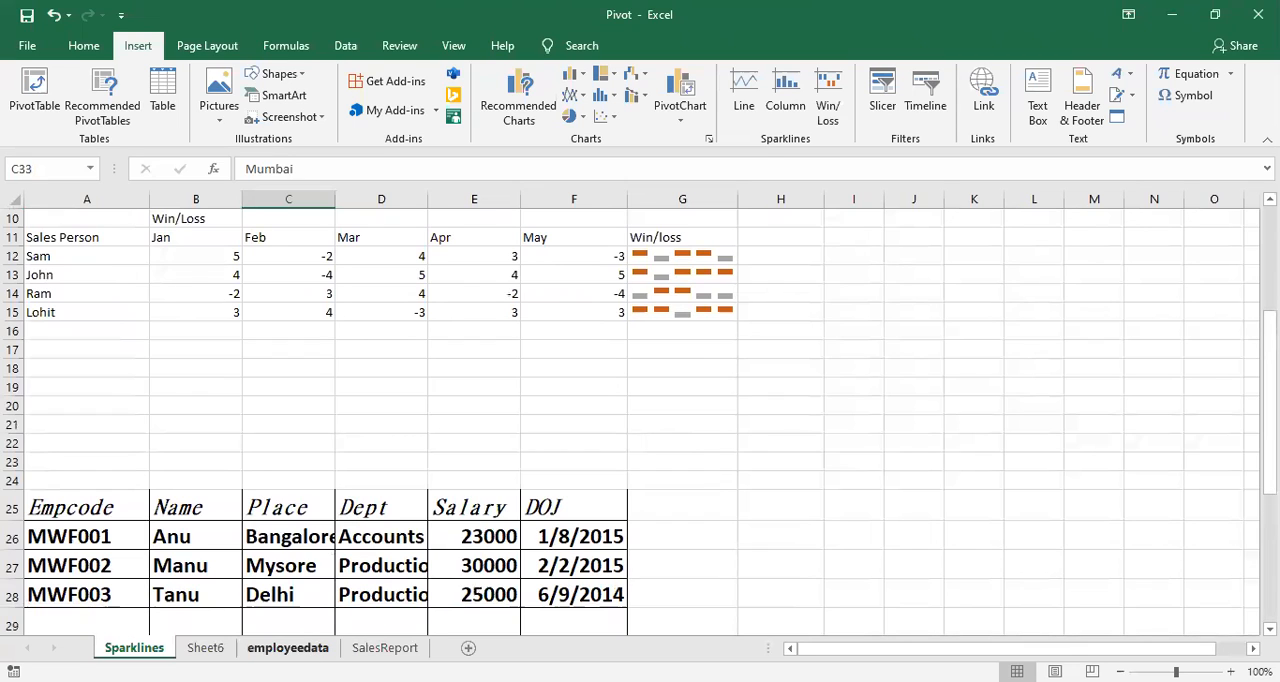
click(288, 648)
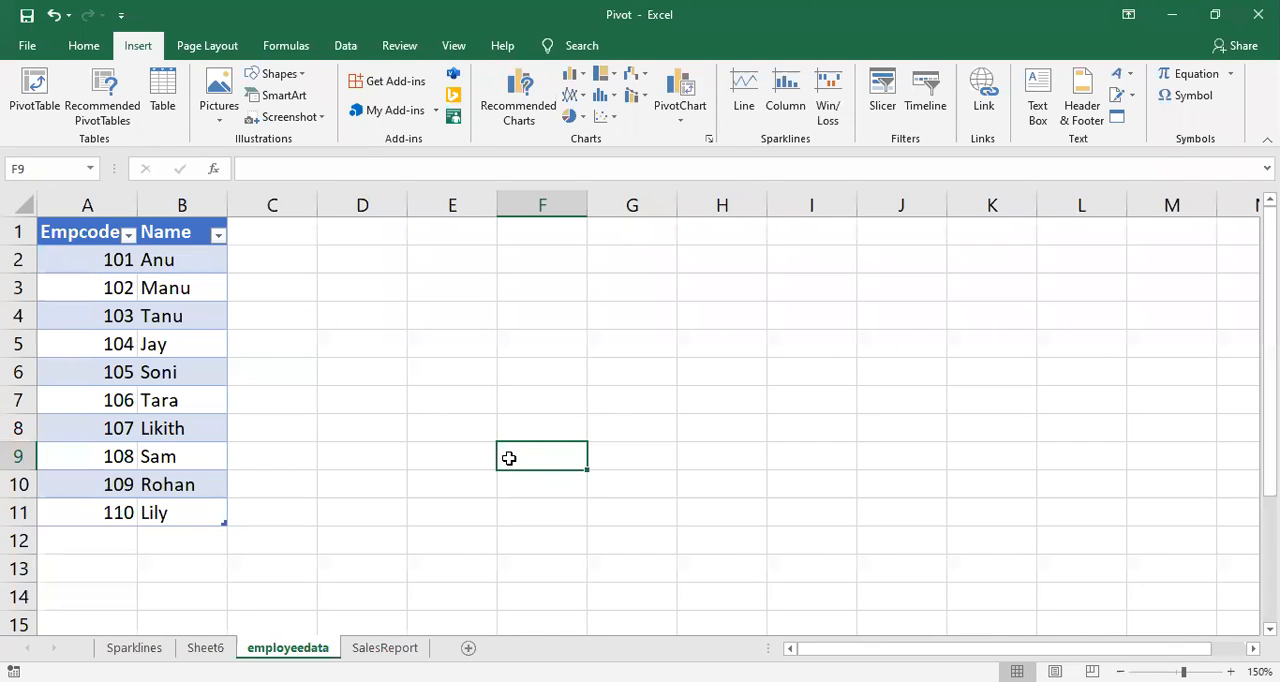
click(811, 390)
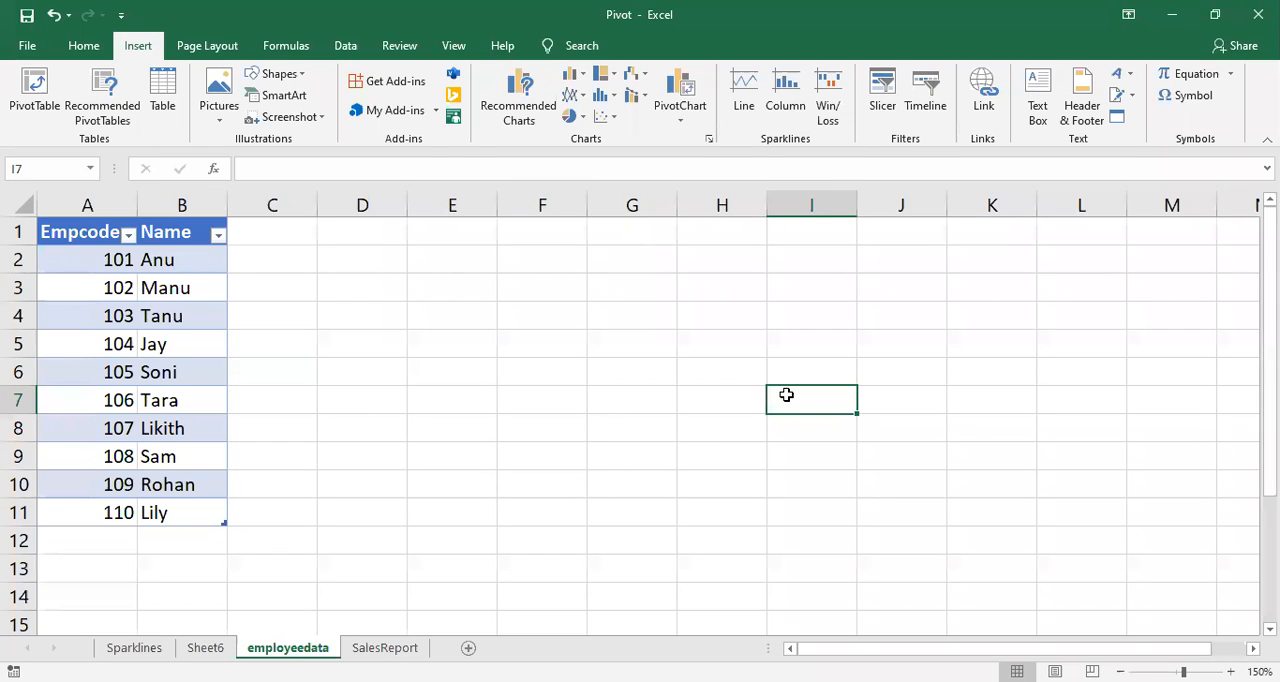